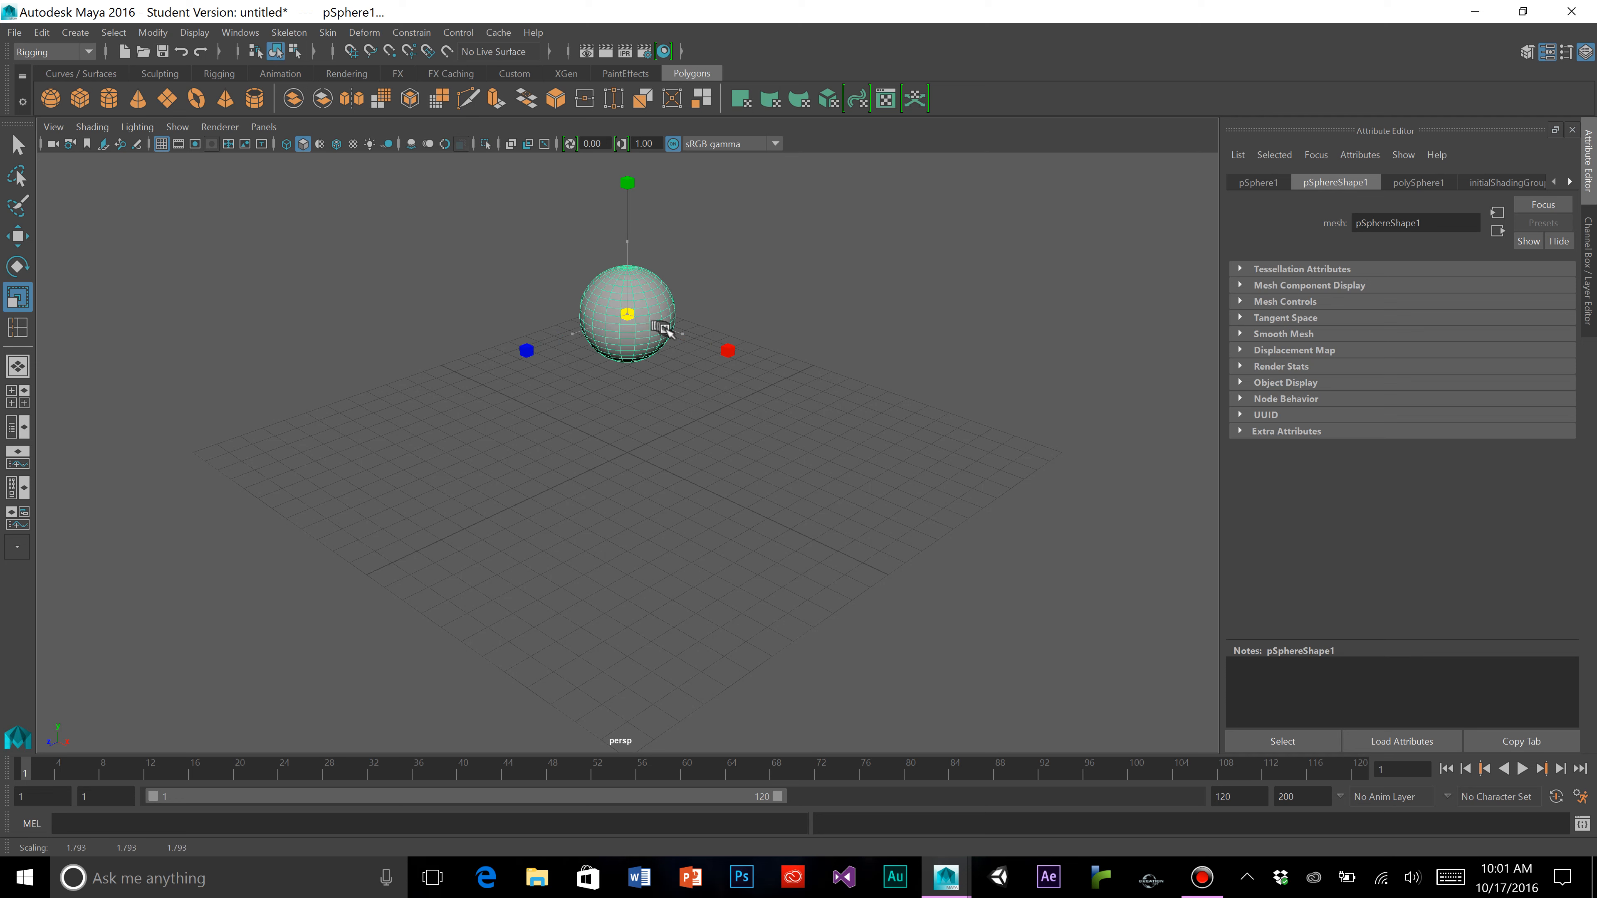
# Flatten the sphere along its Z axis to a scale of about 0.55
pyautogui.scroll(2, 677, 342)
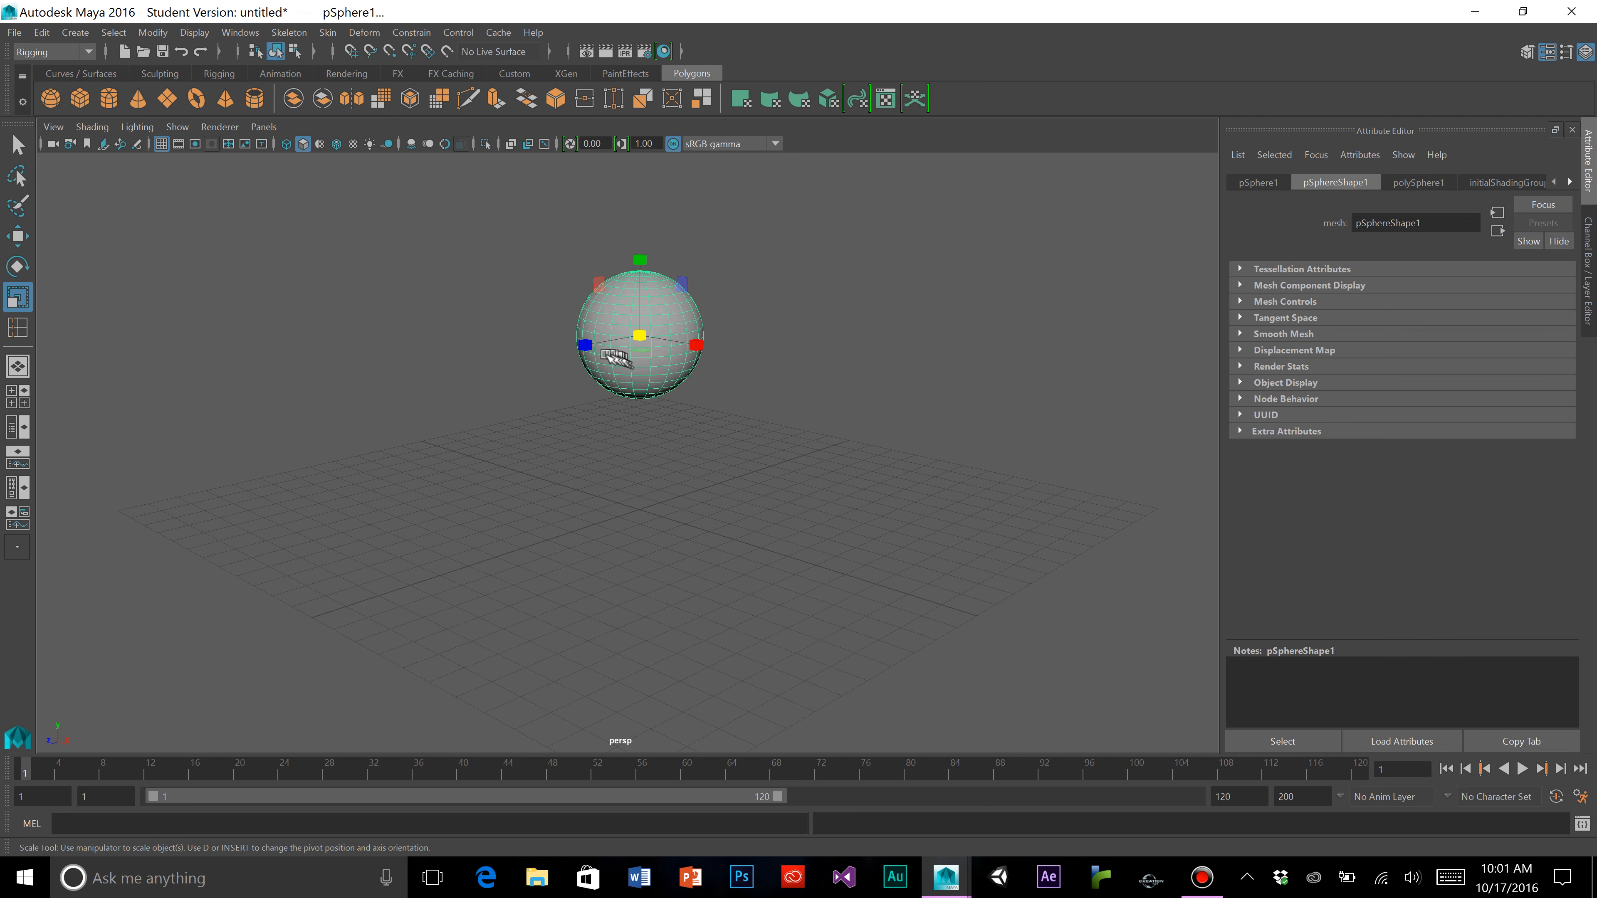
pyautogui.moveTo(585, 346); pyautogui.dragTo(716, 351)
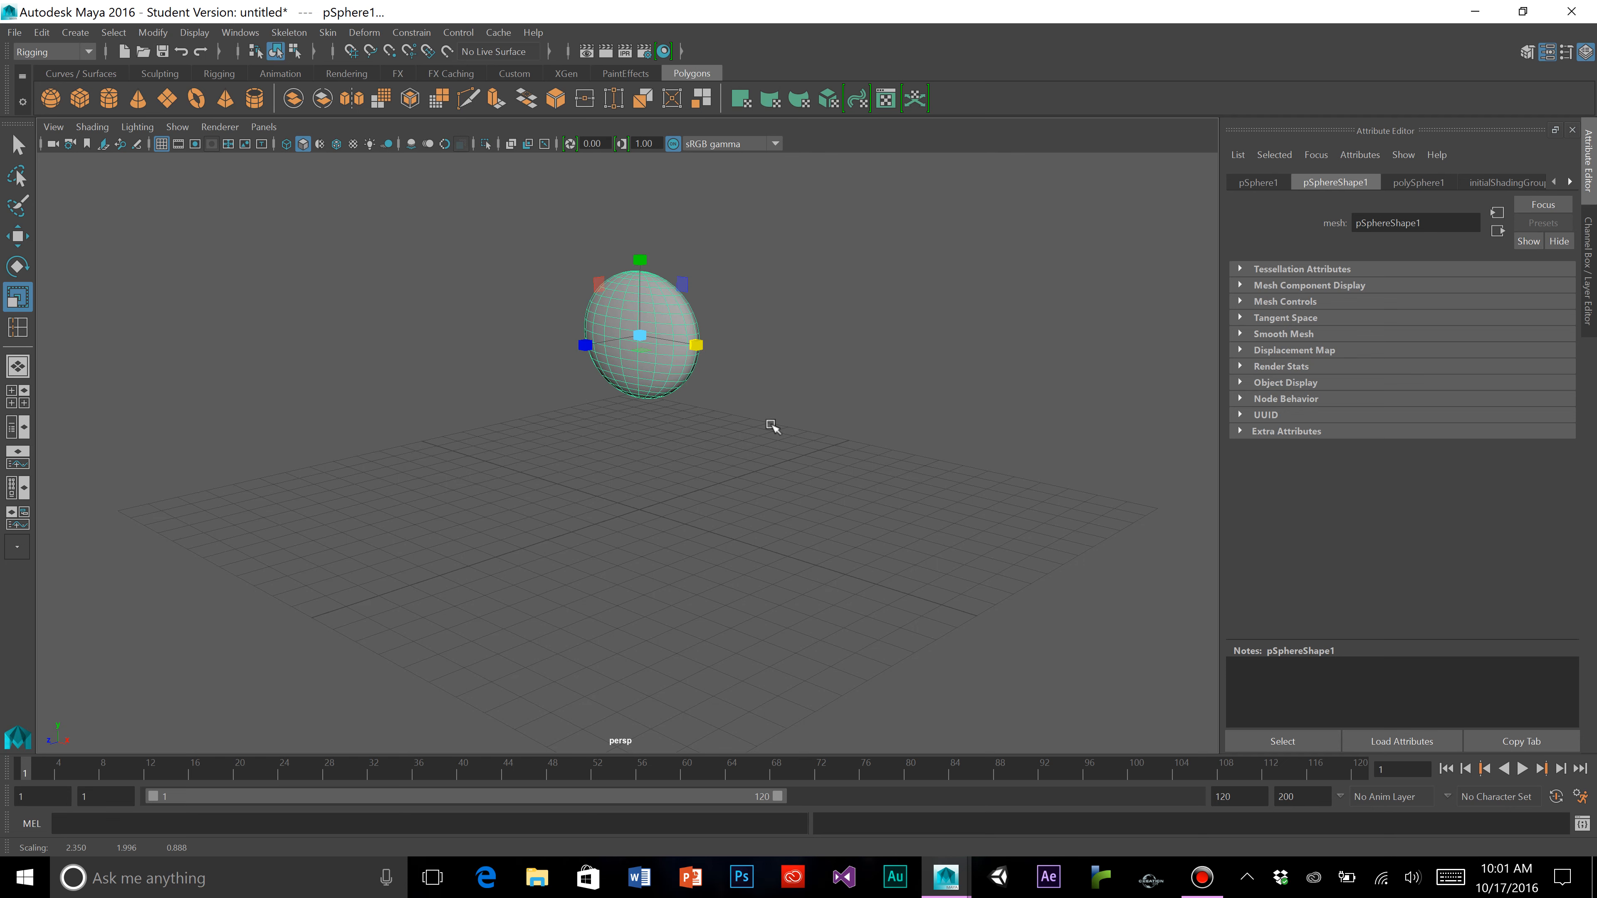
pyautogui.hotkey('ctrl', 'z')
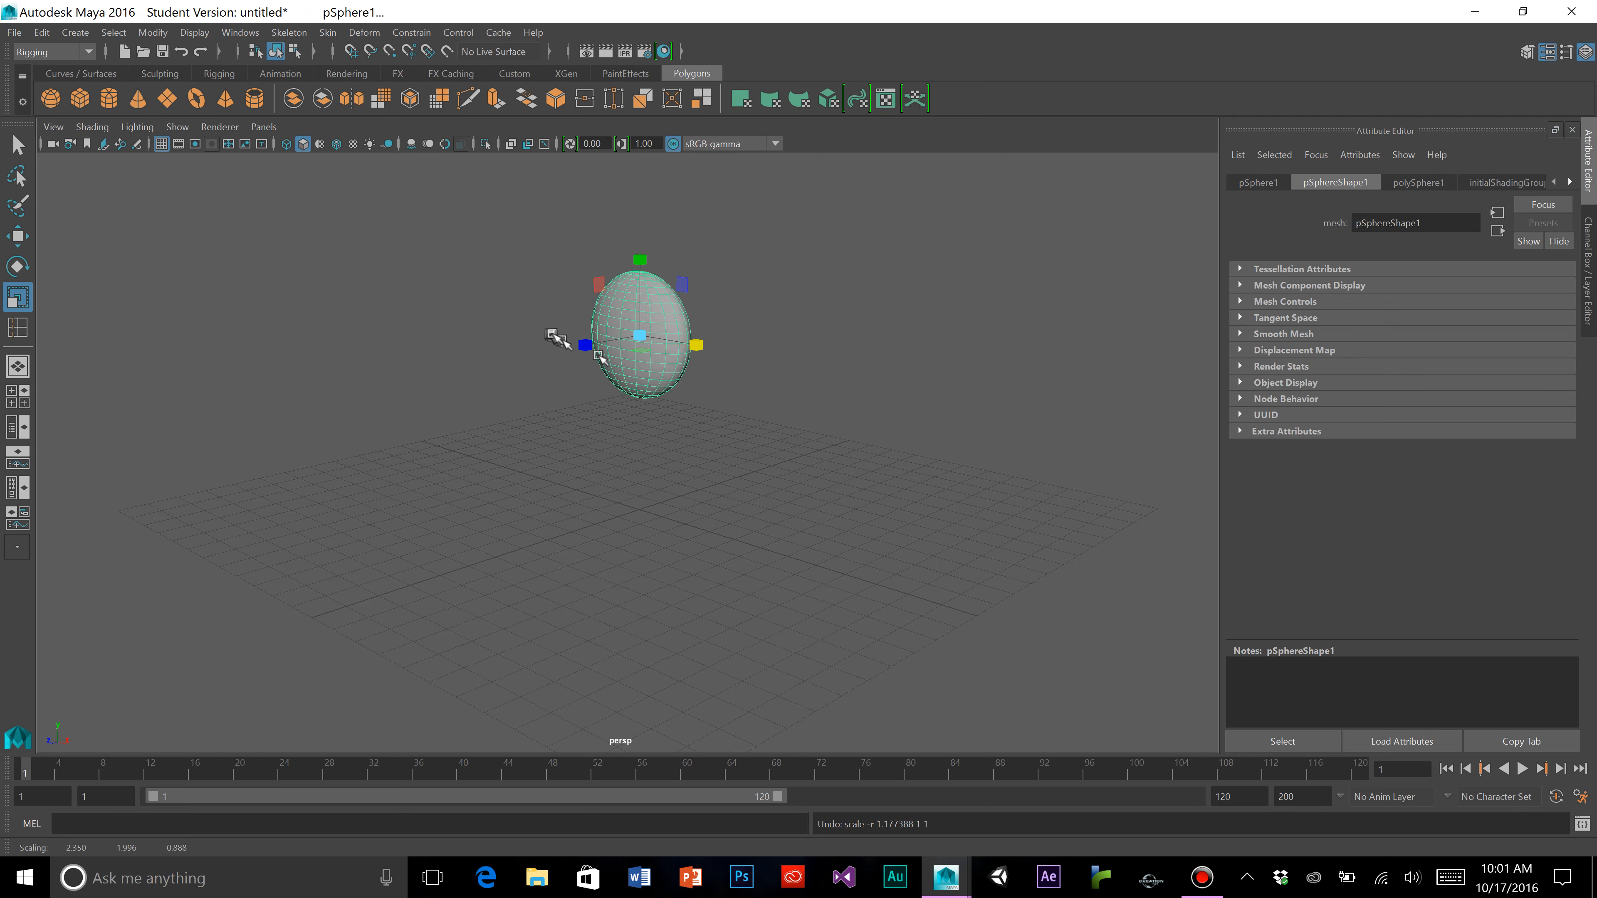
pyautogui.moveTo(588, 346); pyautogui.dragTo(608, 348)
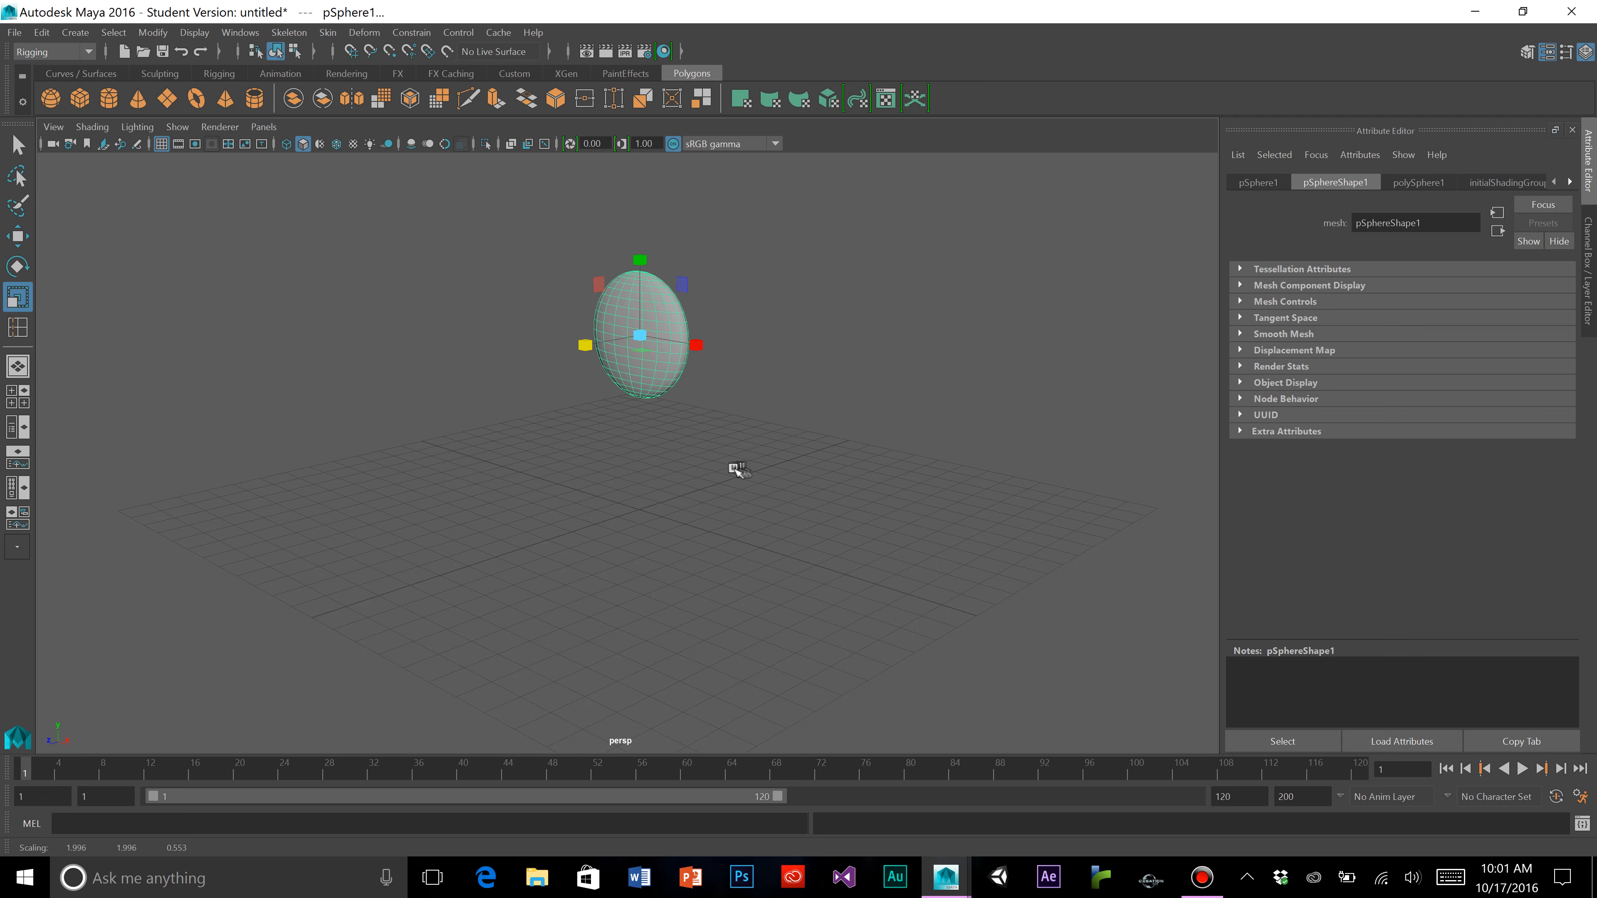
# Adjust the sphere's height to a Y scale of about 1.91
pyautogui.moveTo(655, 457)
pyautogui.keyDown('alt'); pyautogui.mouseDown()
pyautogui.moveTo(748, 453)
pyautogui.moveTo(693, 464)
pyautogui.moveTo(663, 449)
pyautogui.moveTo(681, 449)
pyautogui.mouseUp(); pyautogui.keyUp('alt')
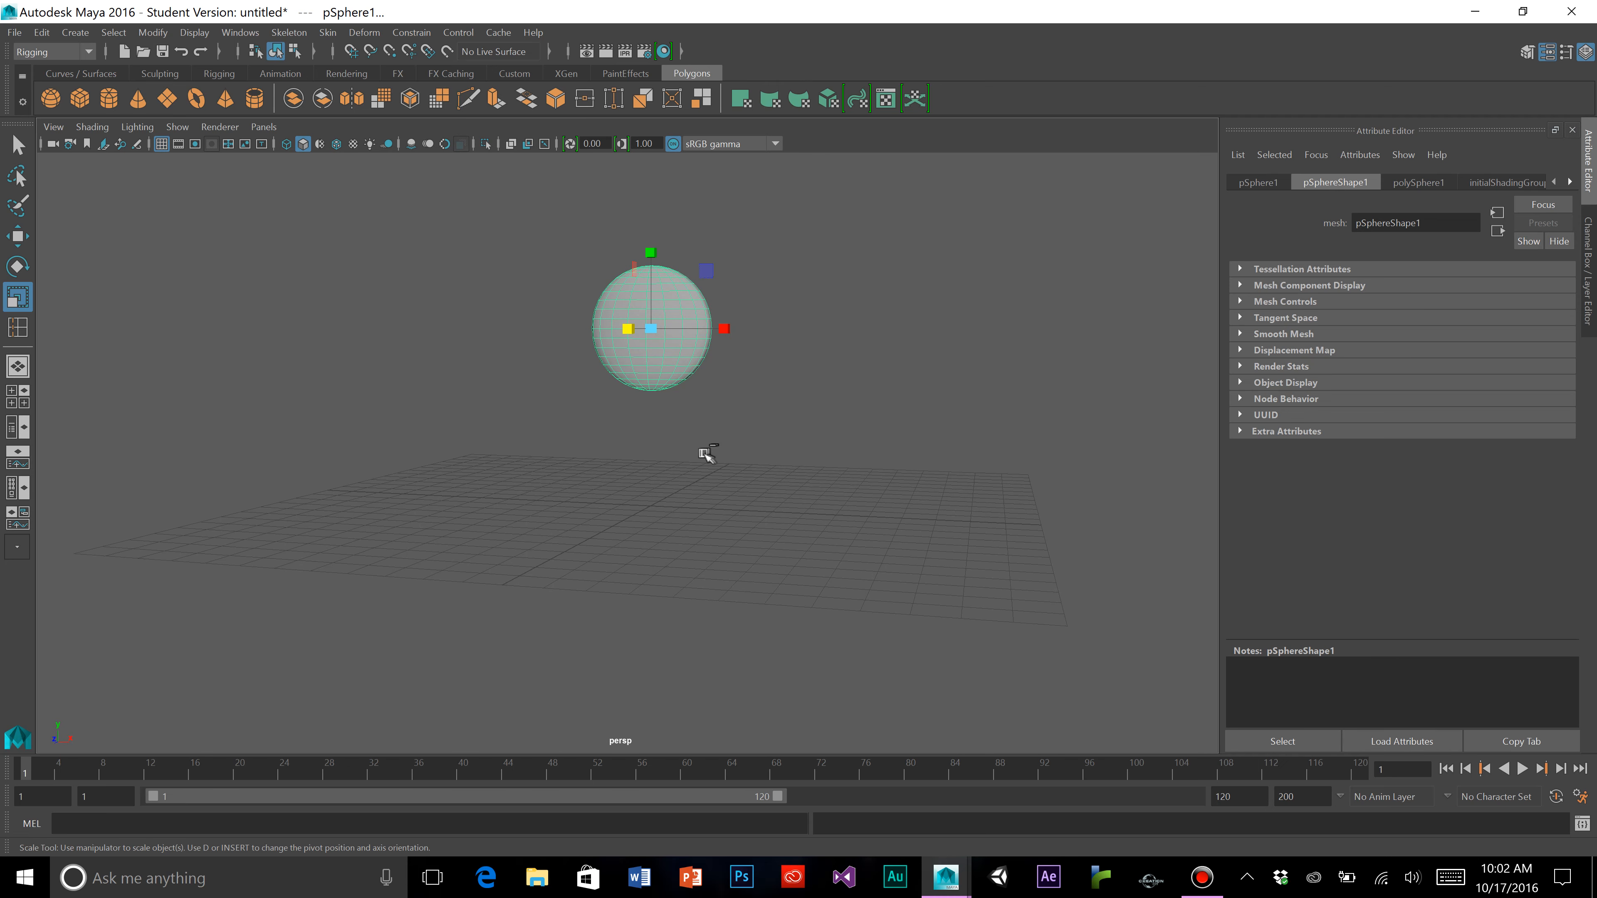
pyautogui.moveTo(709, 456); pyautogui.dragTo(749, 438, button='middle')
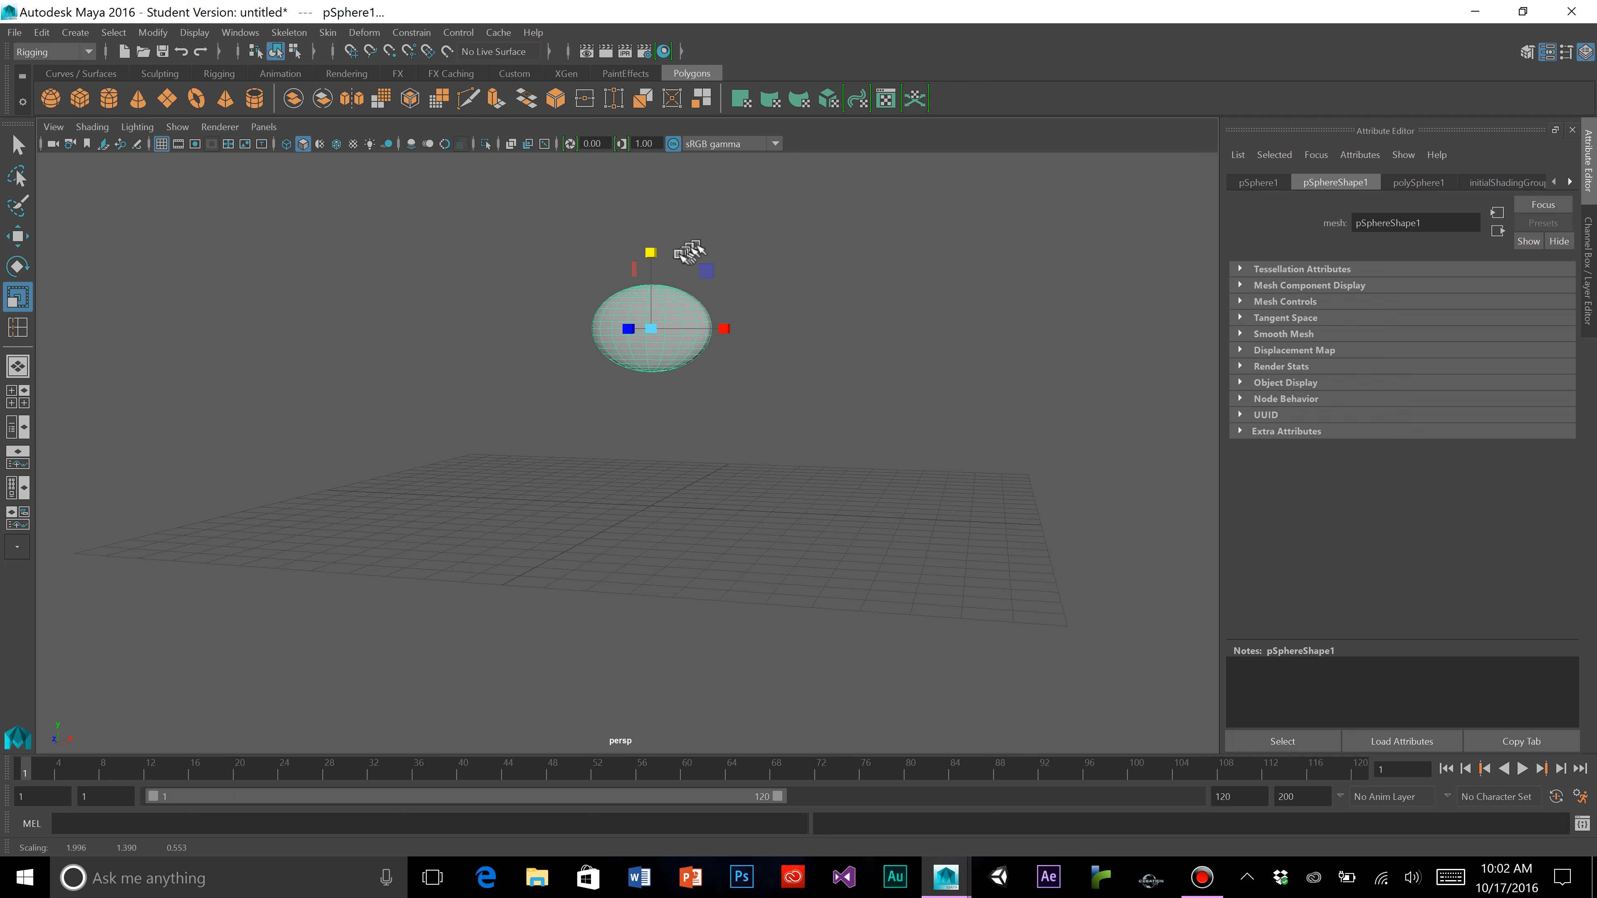
pyautogui.moveTo(652, 250); pyautogui.dragTo(652, 223)
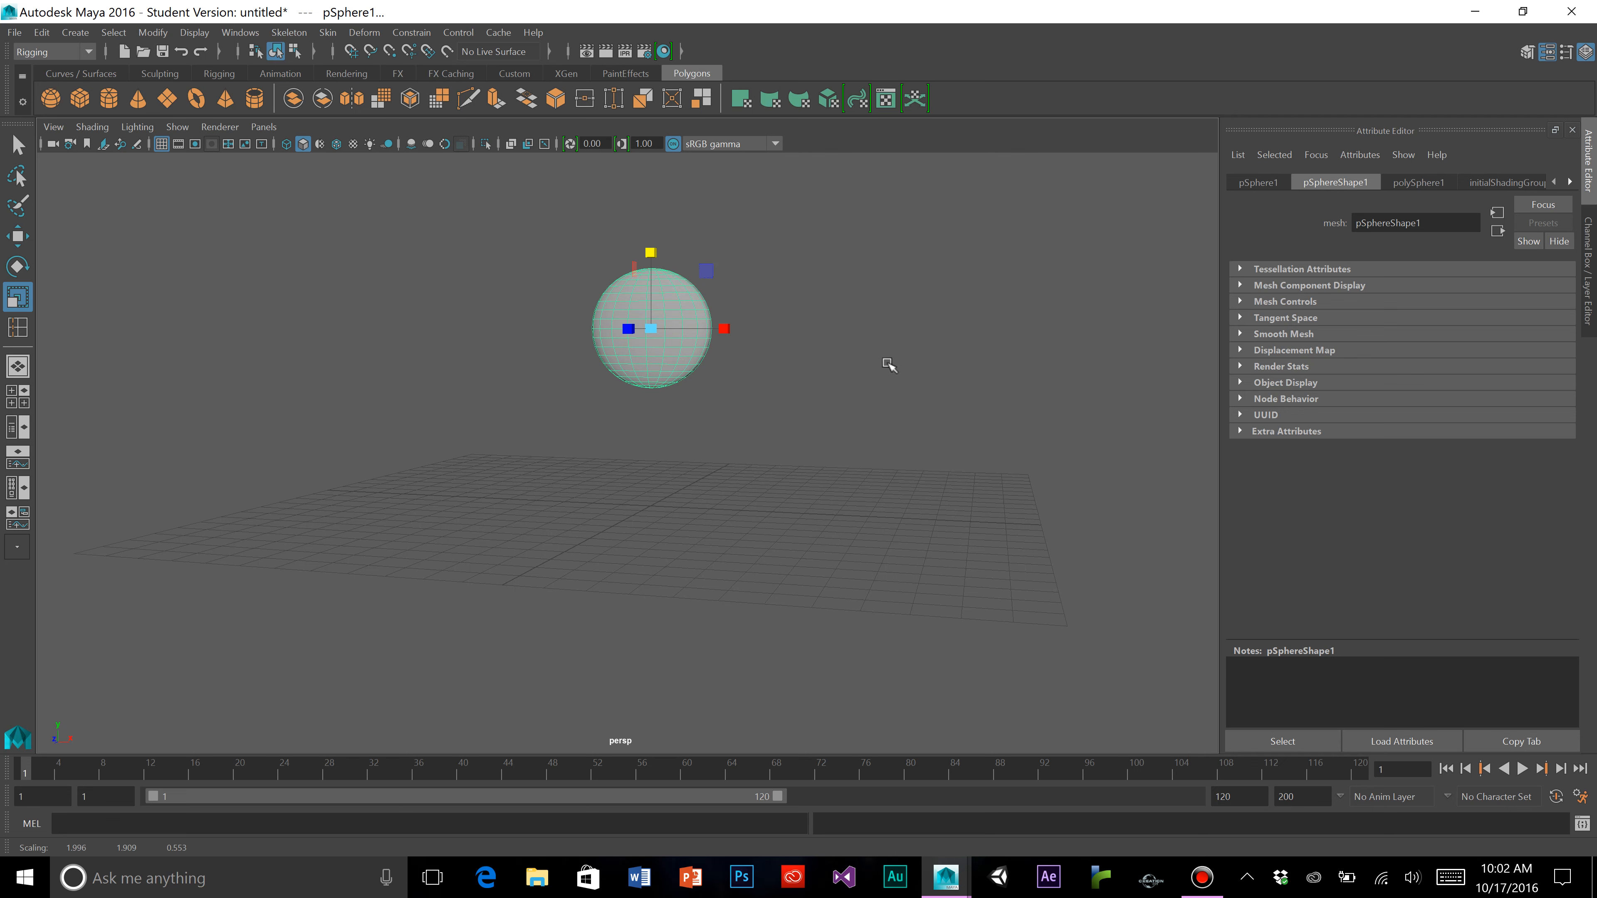
pyautogui.keyDown('alt'); pyautogui.moveTo(881, 286); pyautogui.dragTo(927, 357, button='middle'); pyautogui.keyUp('alt')
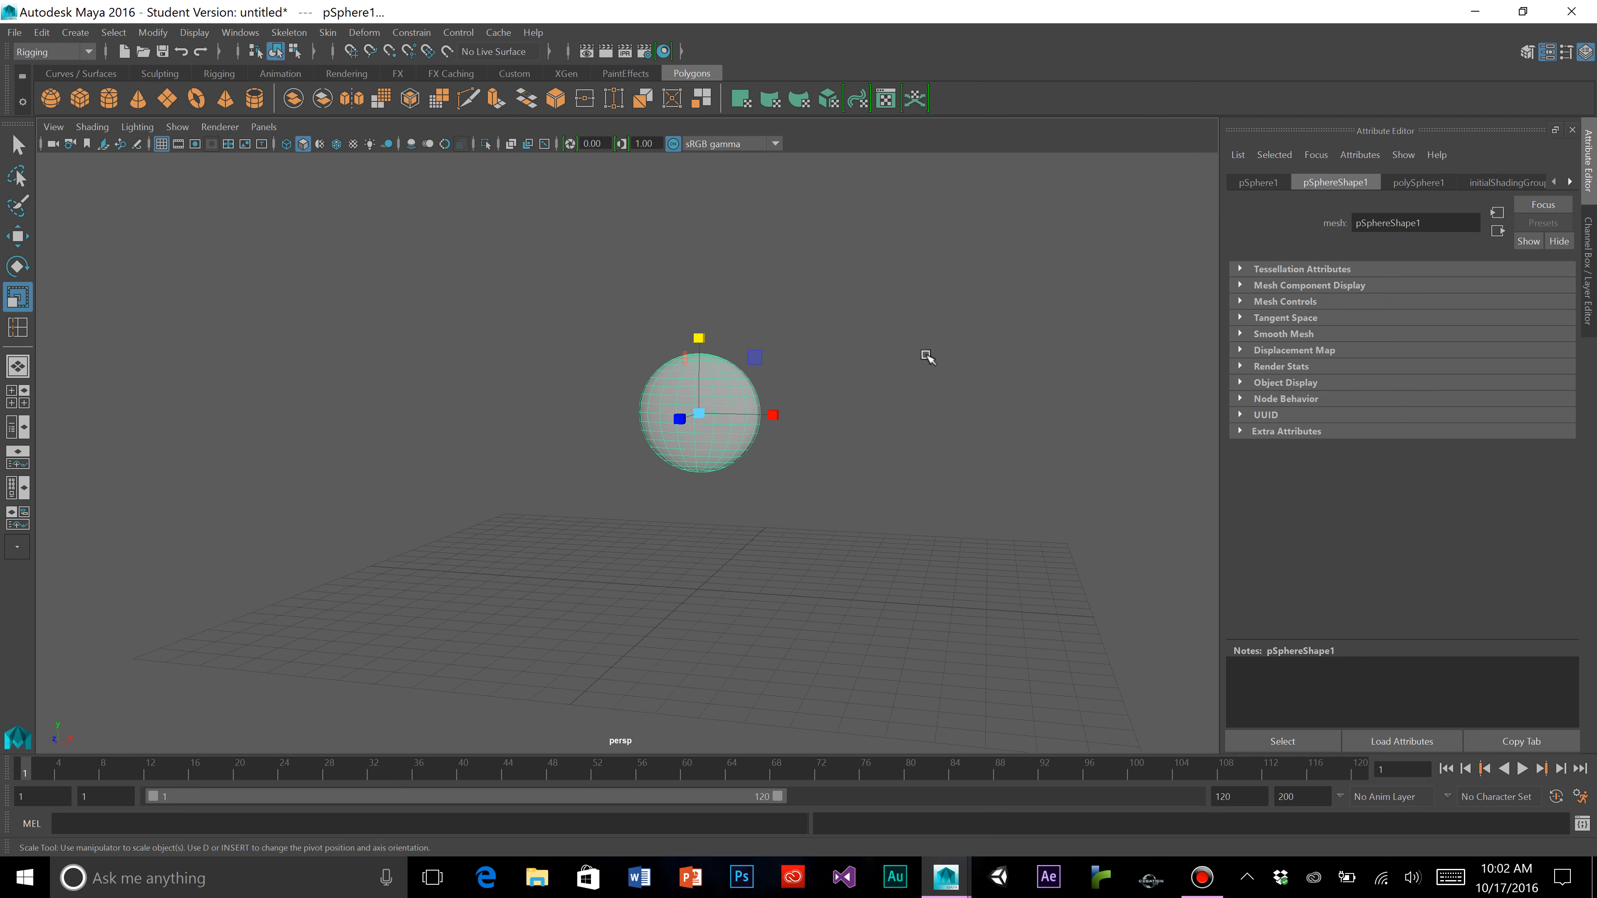
# Move the sphere slightly upward along the Y axis
pyautogui.click(18, 236)
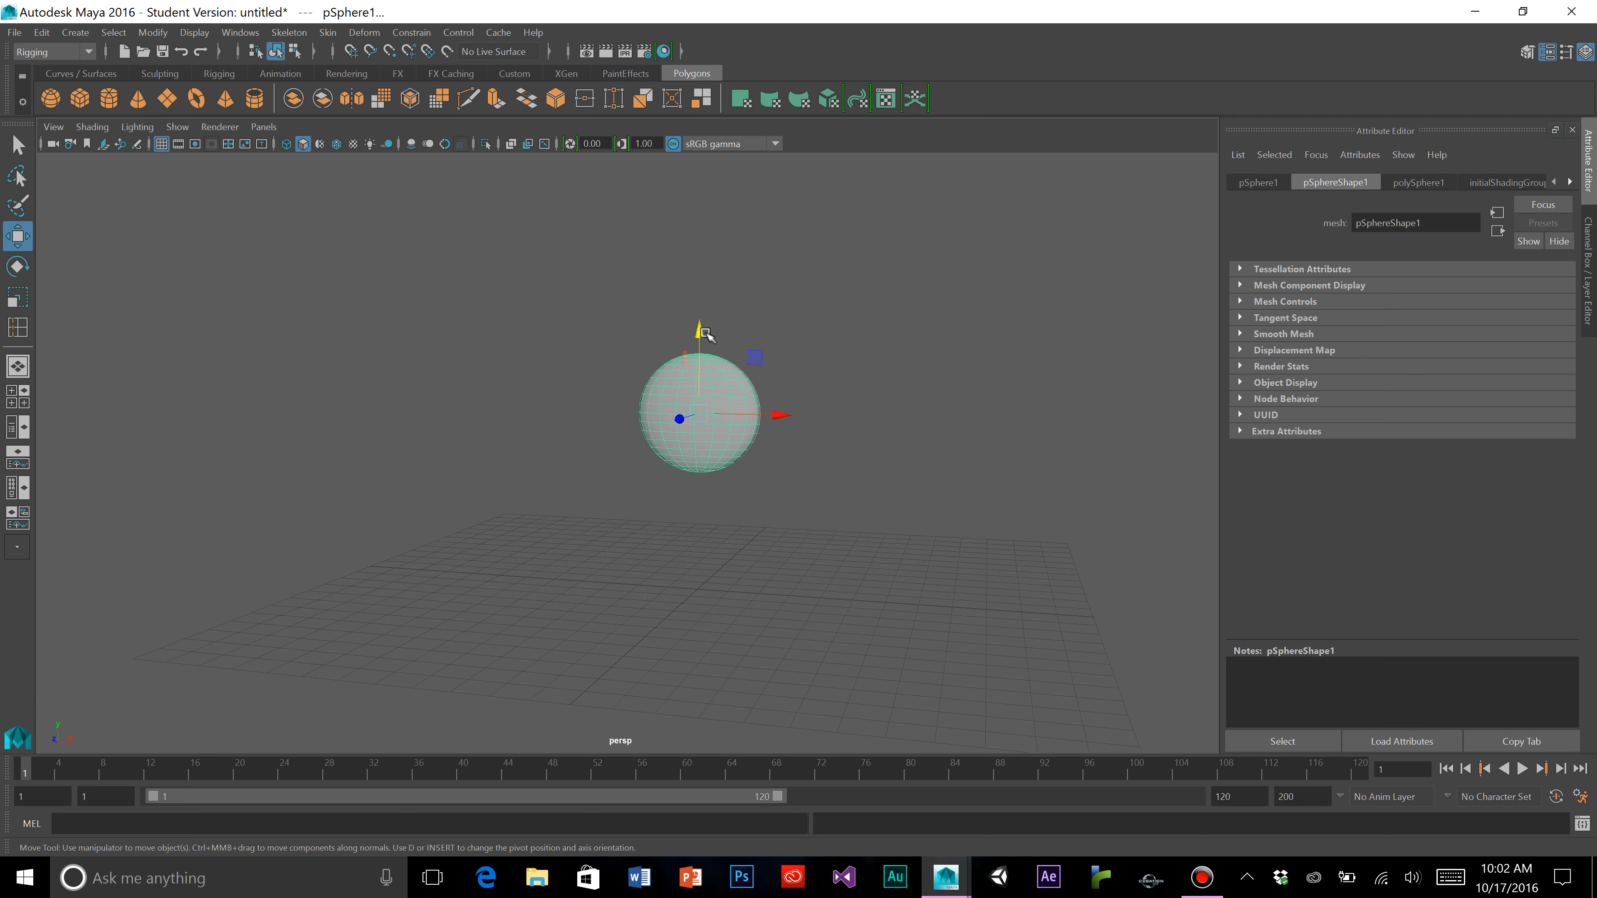
pyautogui.click(707, 296)
pyautogui.click(704, 368)
pyautogui.moveTo(699, 330); pyautogui.dragTo(699, 275)
pyautogui.keyDown('alt'); pyautogui.moveTo(845, 256); pyautogui.dragTo(820, 301, button='middle'); pyautogui.keyUp('alt')
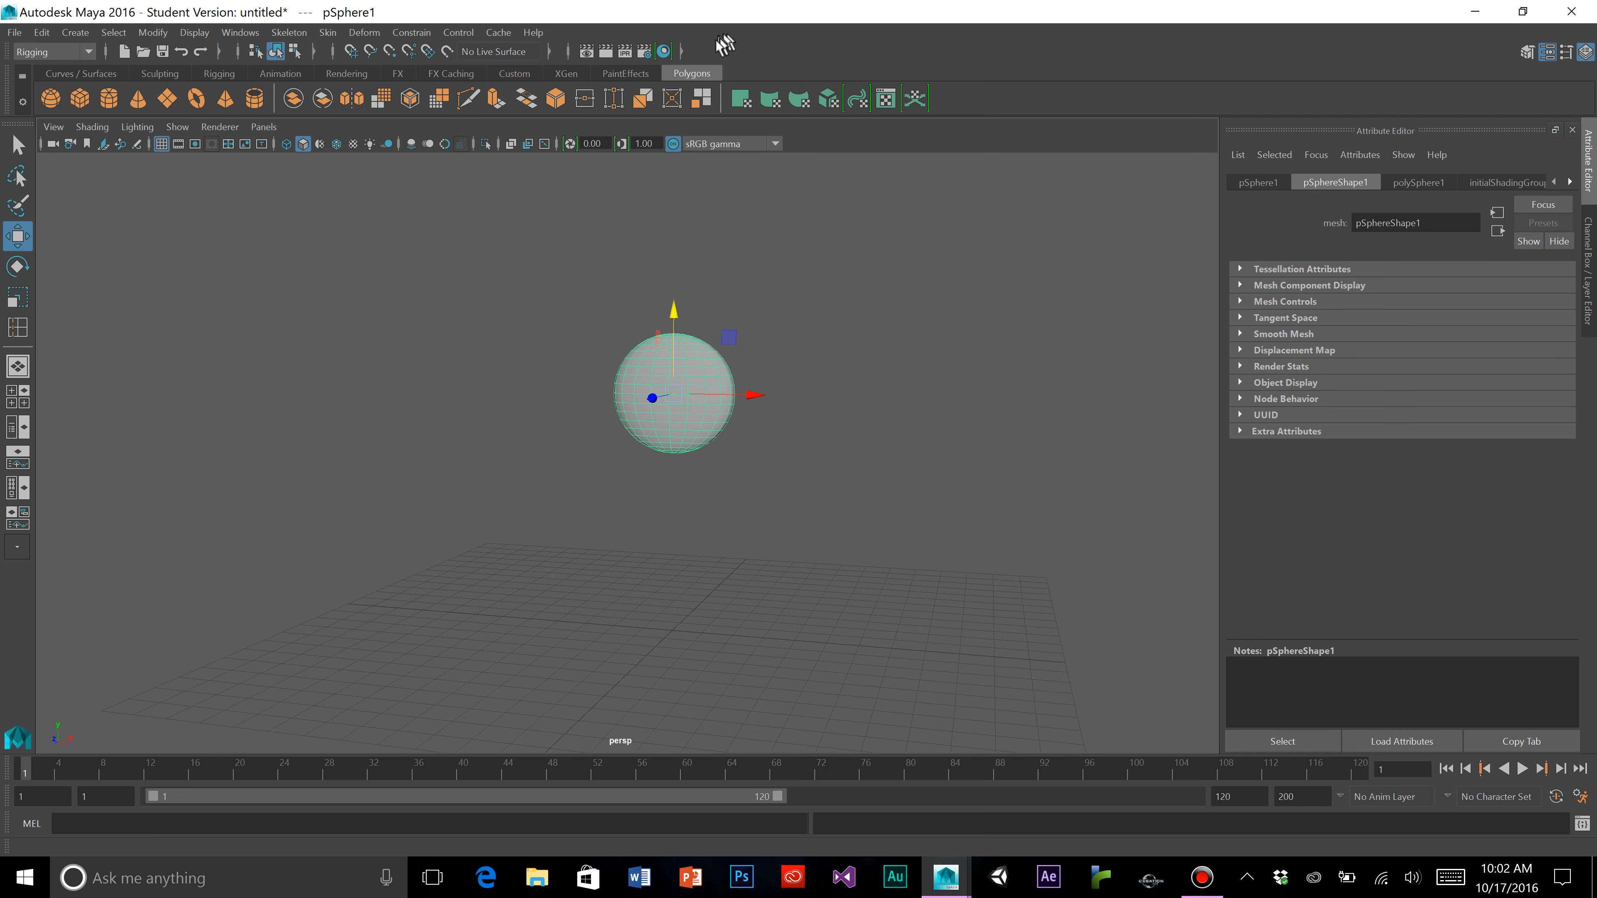
# Open Hypershade, widen its window and create a Phong material
pyautogui.click(664, 54)
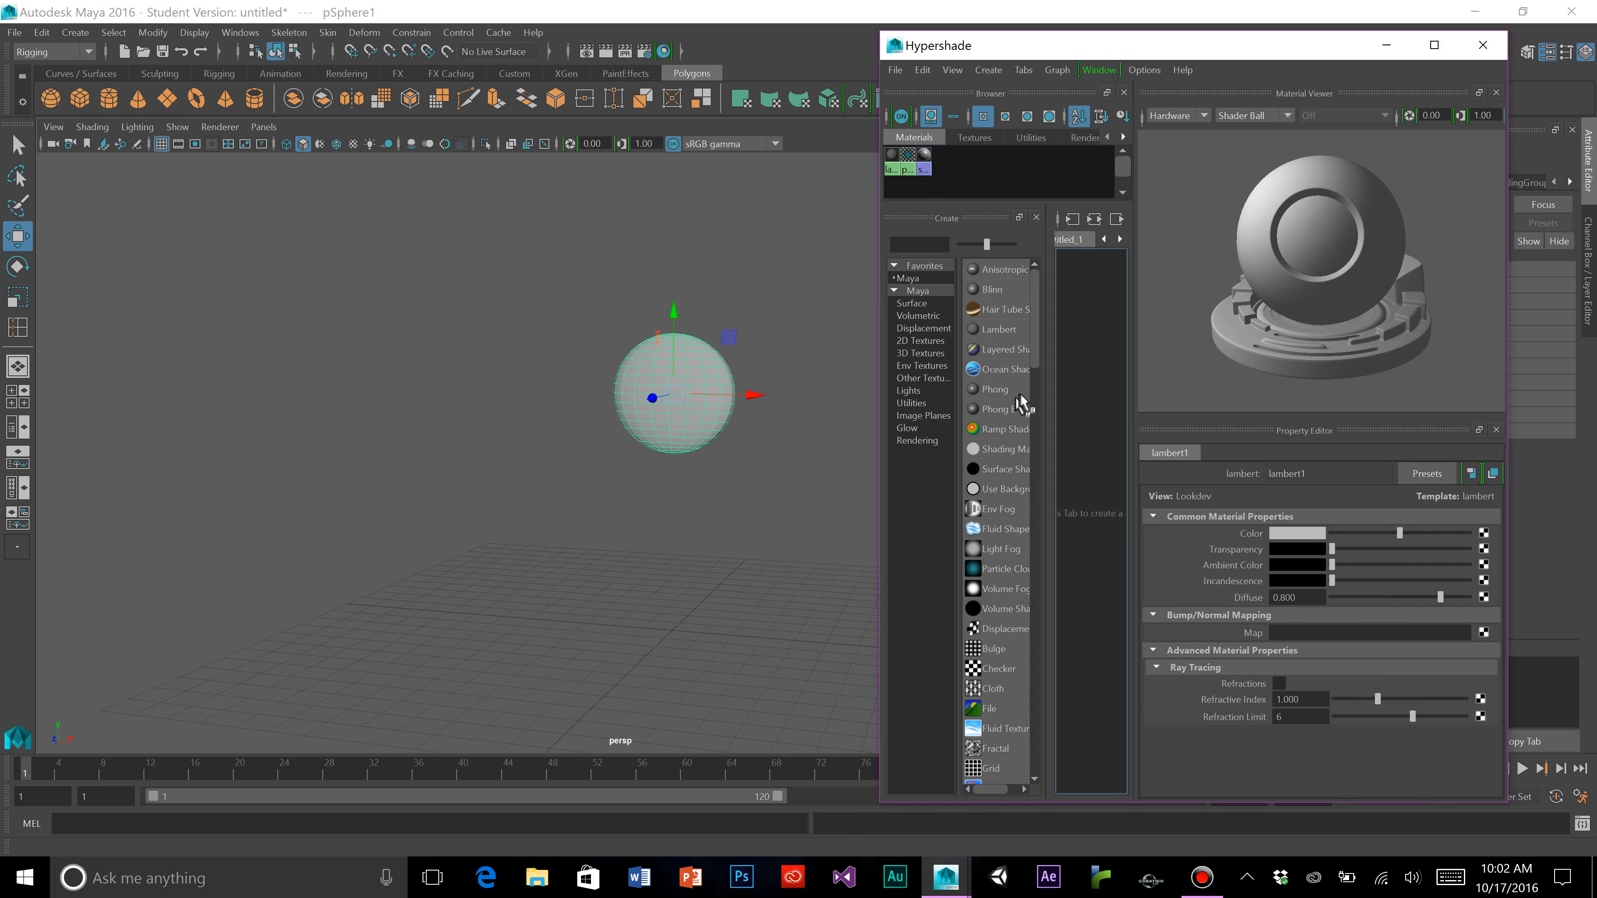
pyautogui.moveTo(881, 409); pyautogui.dragTo(803, 412)
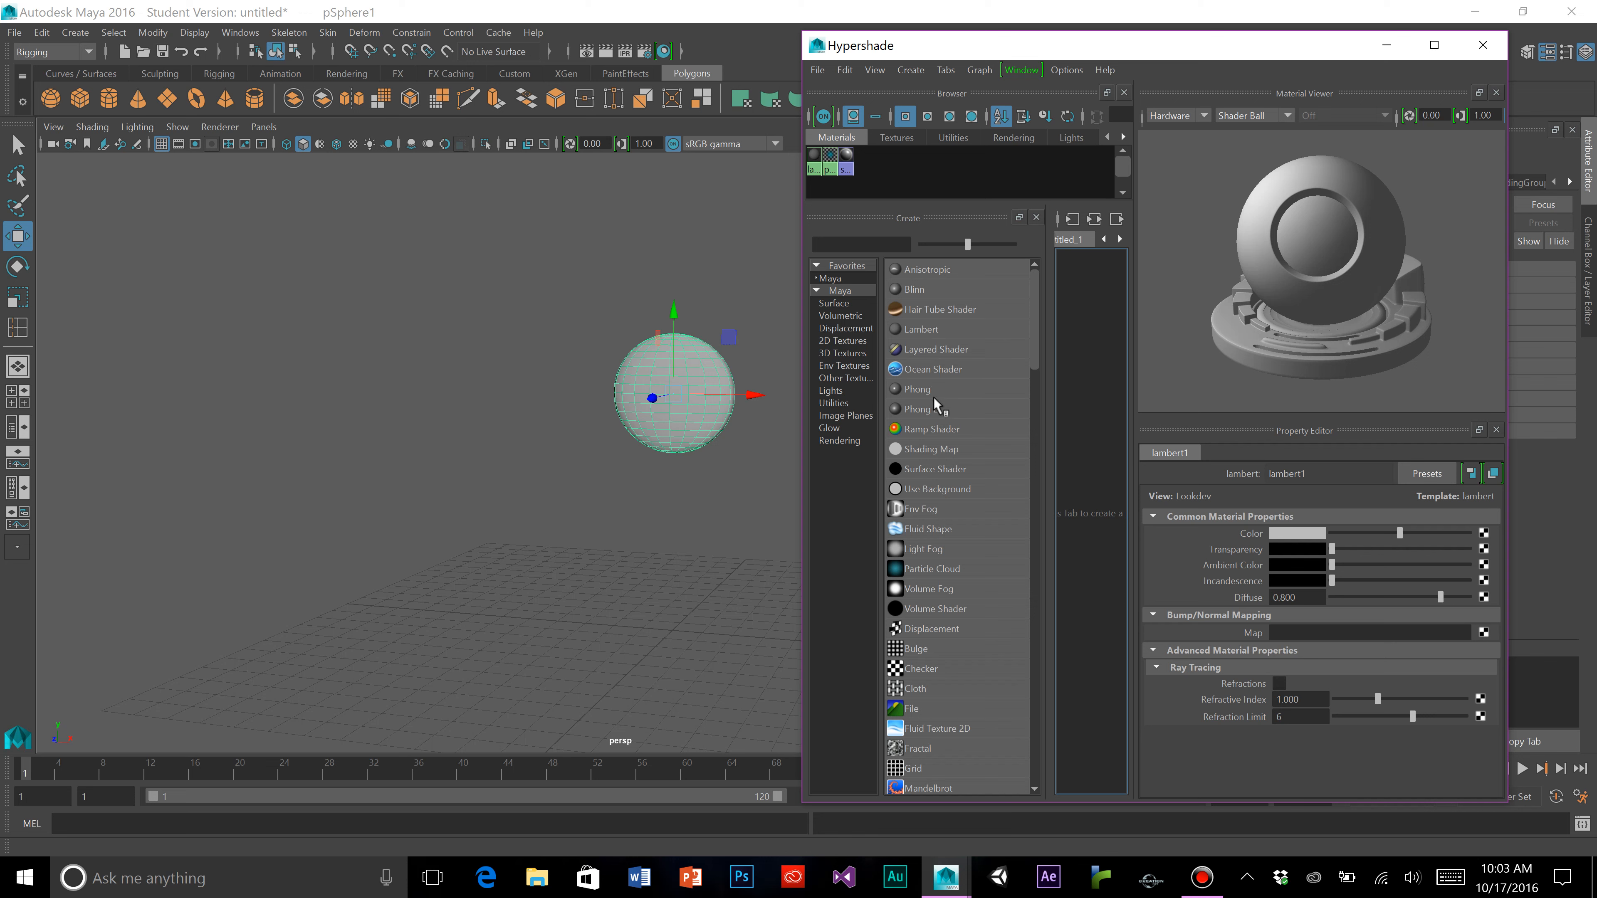
pyautogui.click(923, 389)
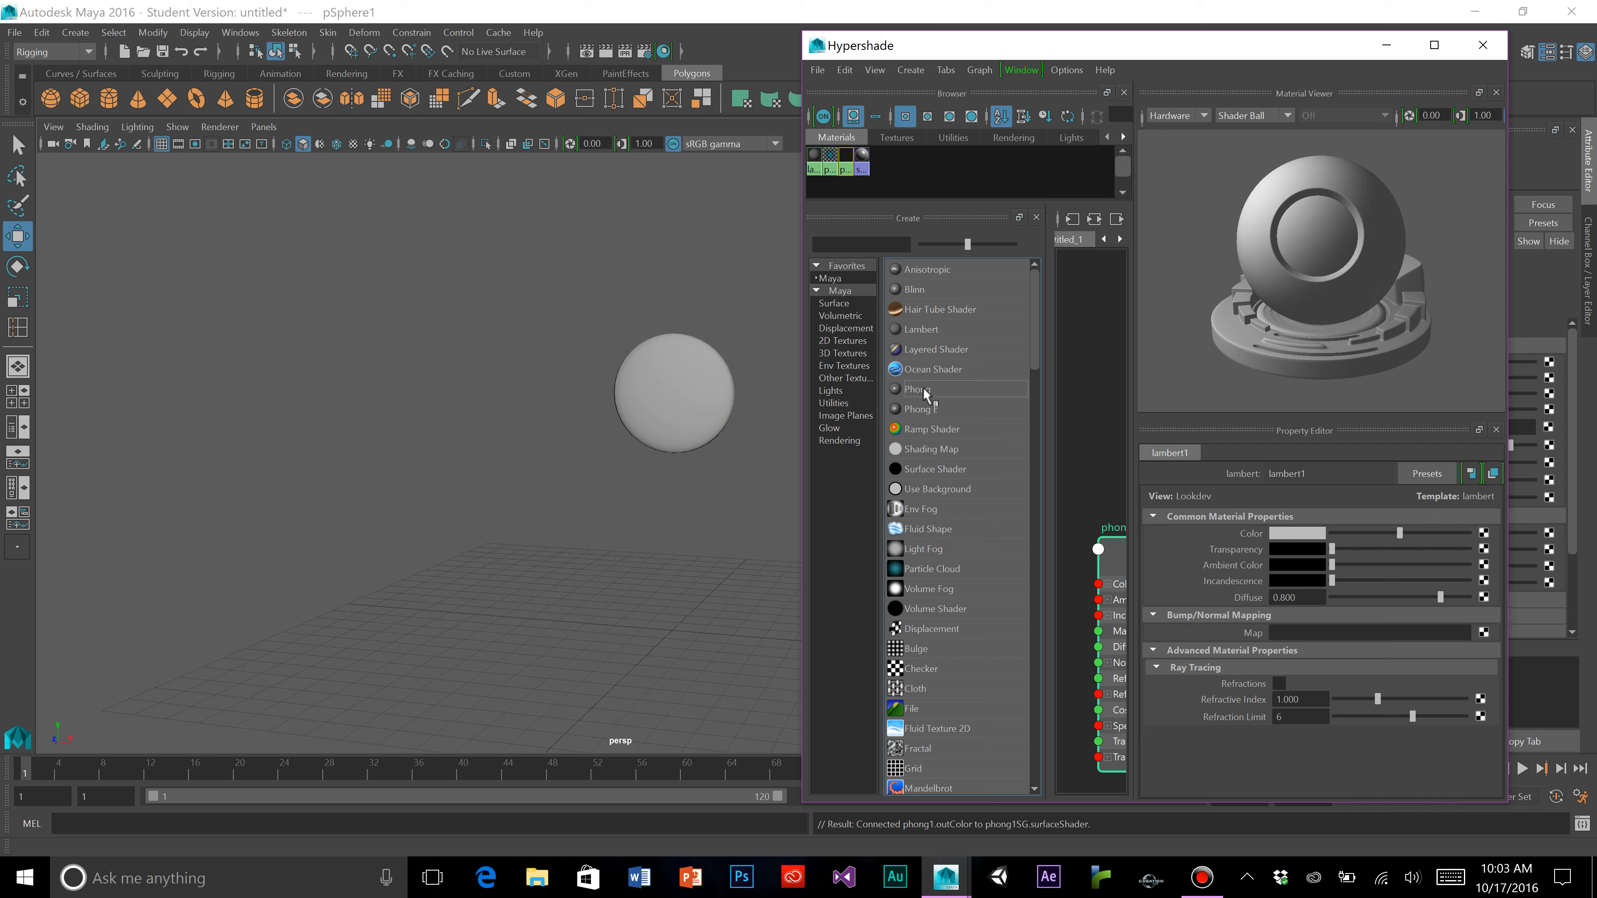
# Set the base color of the phong1 material to a saturated purple with hue 264
pyautogui.click(1301, 533)
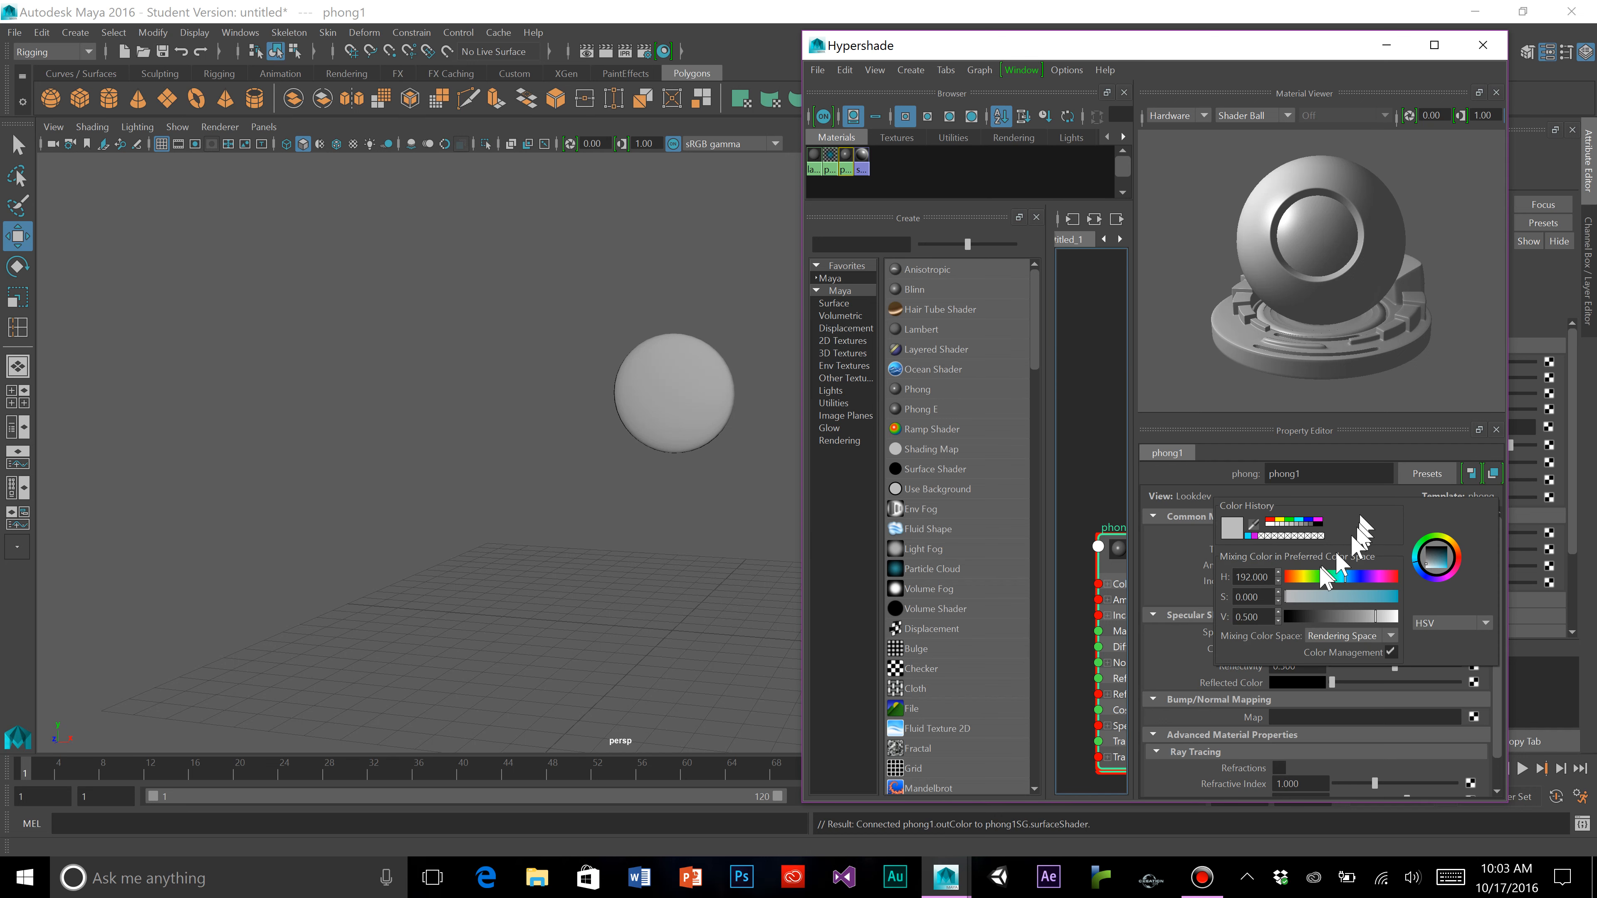
pyautogui.moveTo(1344, 576)
pyautogui.mouseDown()
pyautogui.moveTo(1308, 580)
pyautogui.moveTo(1367, 587)
pyautogui.mouseUp()
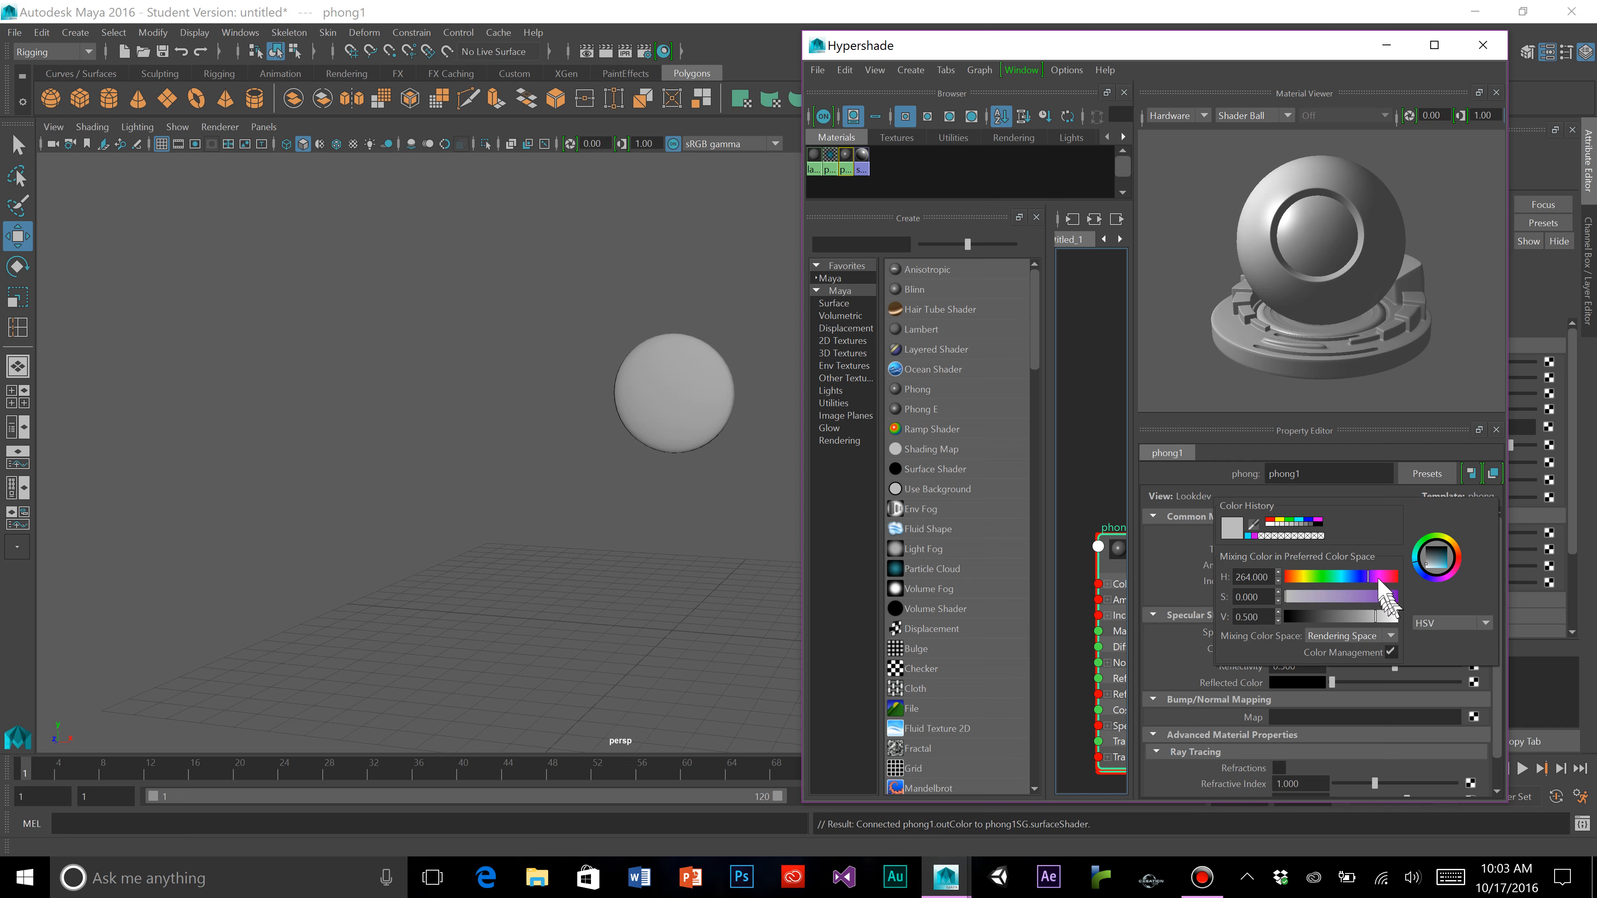
pyautogui.moveTo(1379, 615)
pyautogui.mouseDown()
pyautogui.moveTo(1403, 614)
pyautogui.moveTo(1366, 629)
pyautogui.mouseUp()
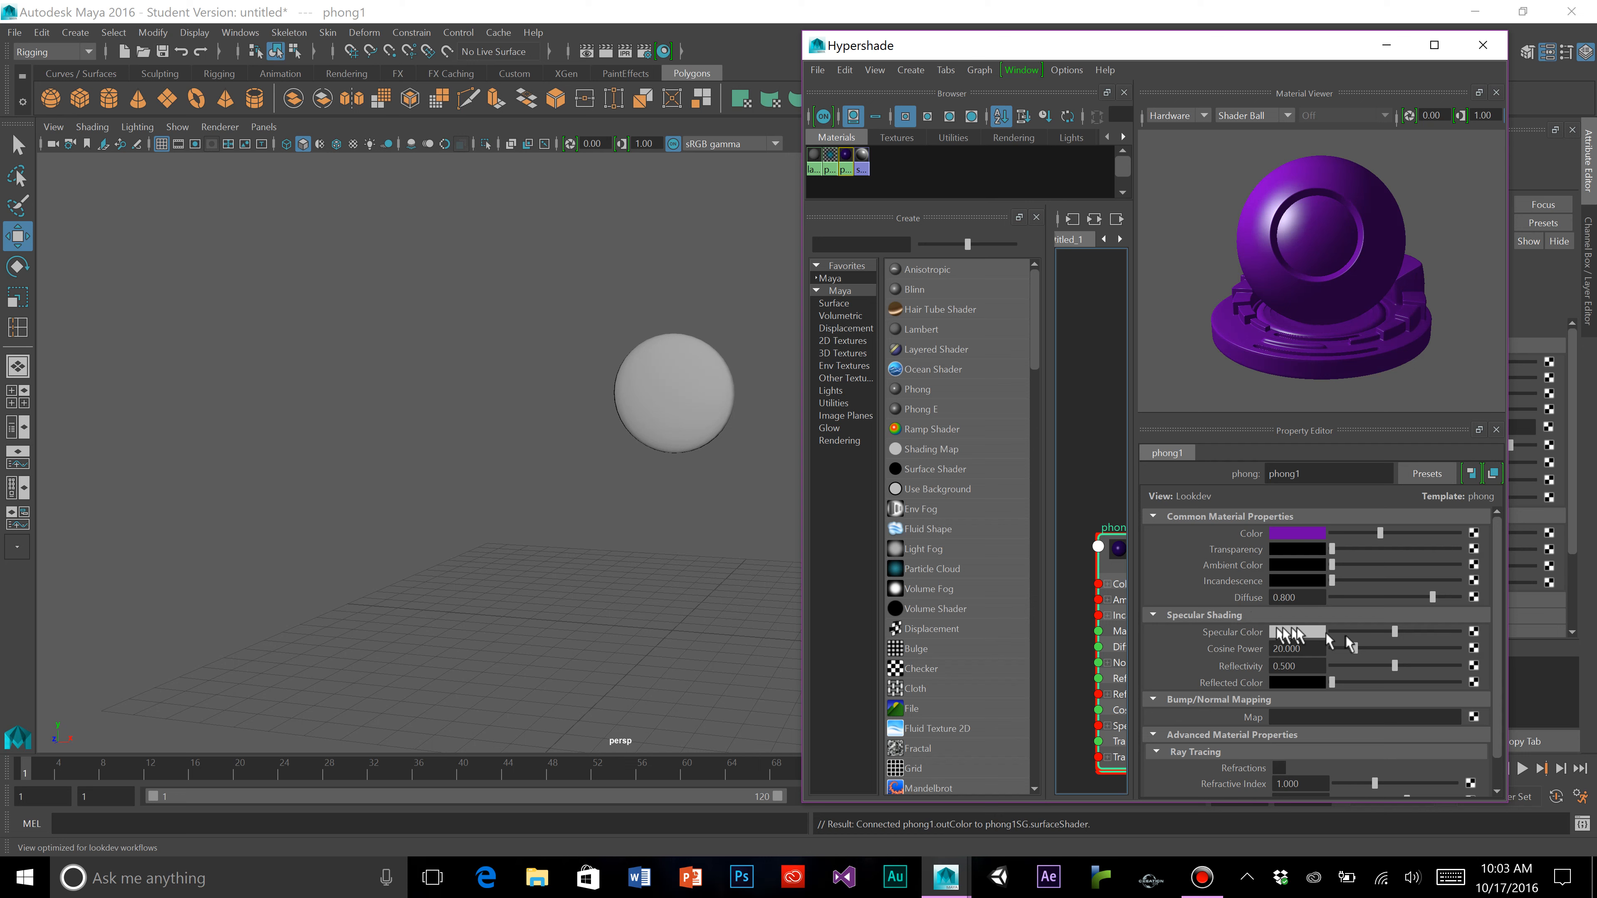
# Set phong1's cosine power to about 18.8 and its specular color to a bright, saturated light blue
pyautogui.moveTo(1408, 633); pyautogui.dragTo(1373, 665)
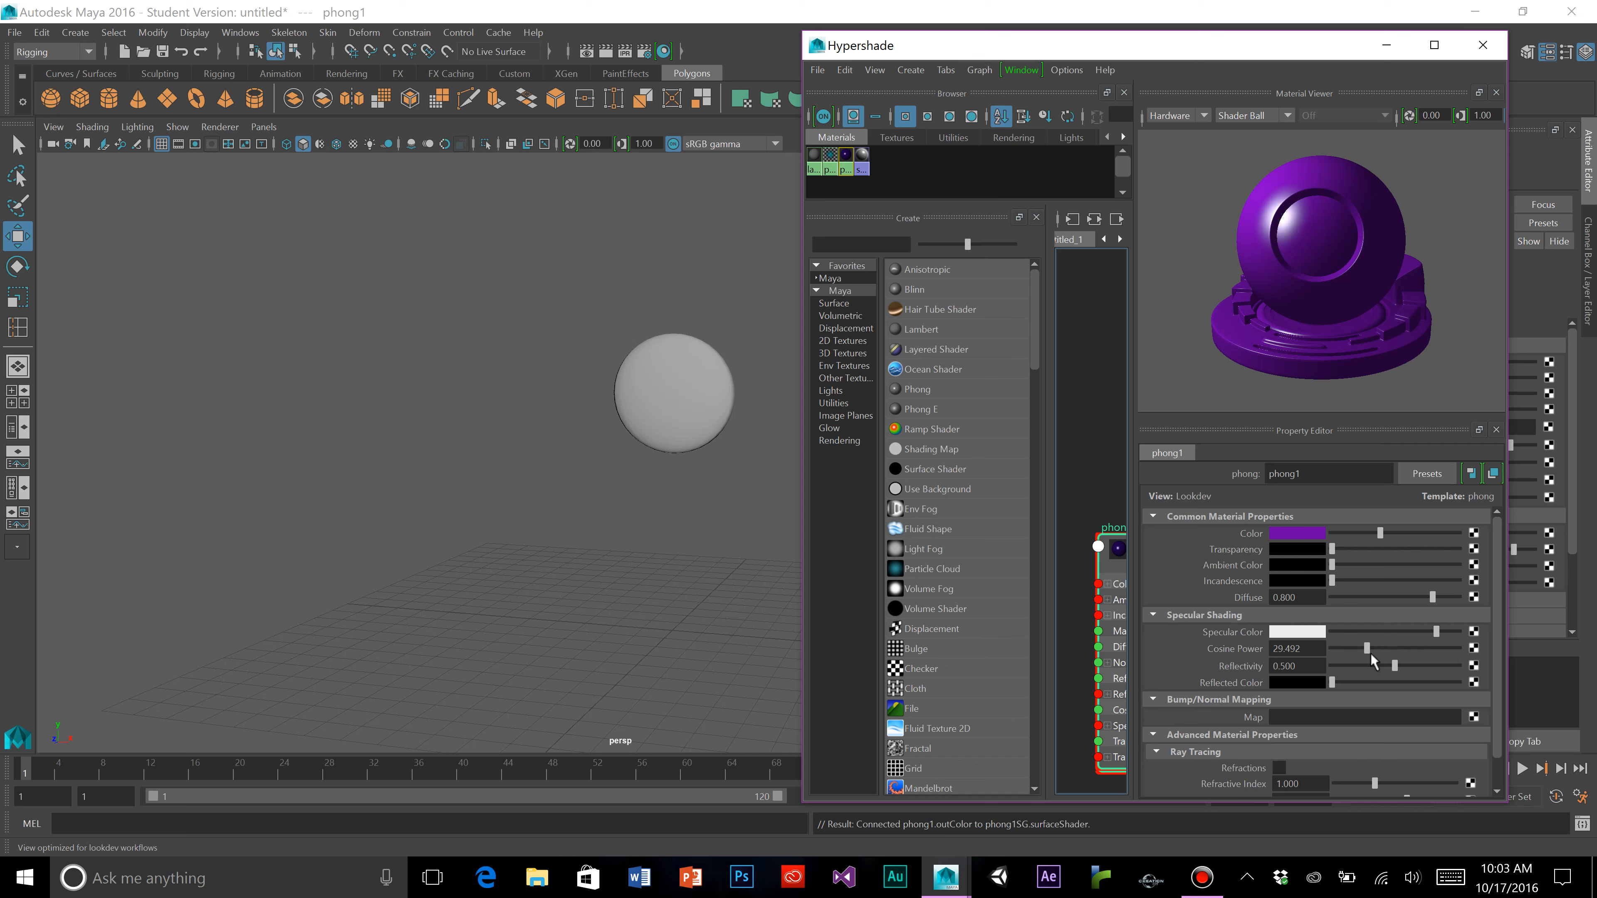
pyautogui.moveTo(1368, 654)
pyautogui.mouseDown()
pyautogui.moveTo(1331, 659)
pyautogui.moveTo(1380, 669)
pyautogui.moveTo(1355, 672)
pyautogui.mouseUp()
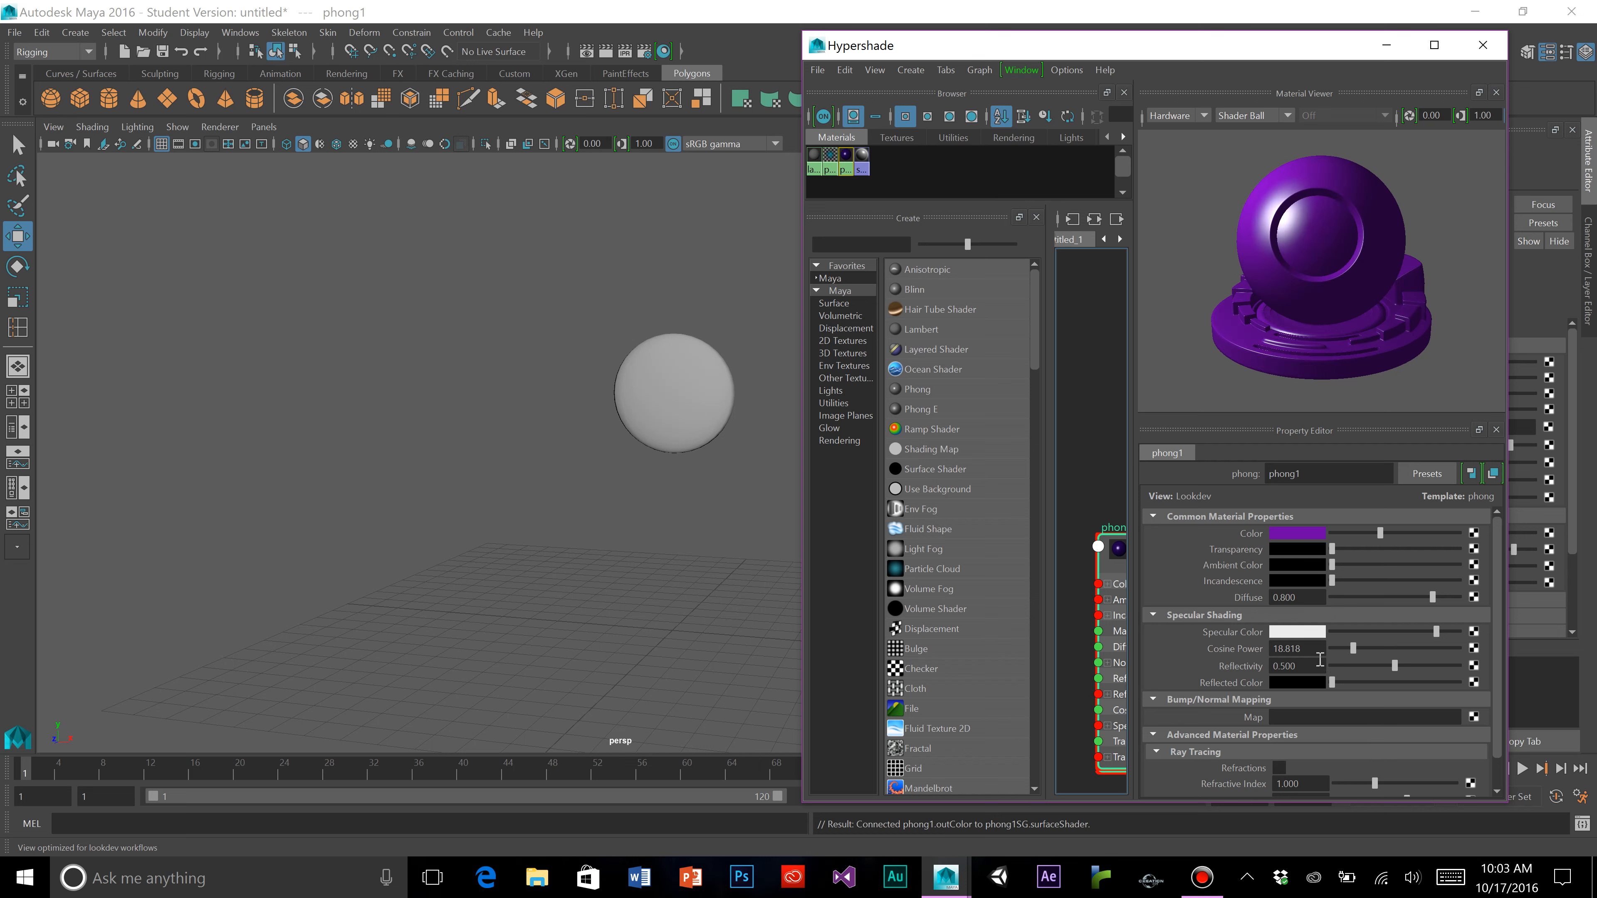
pyautogui.click(1319, 632)
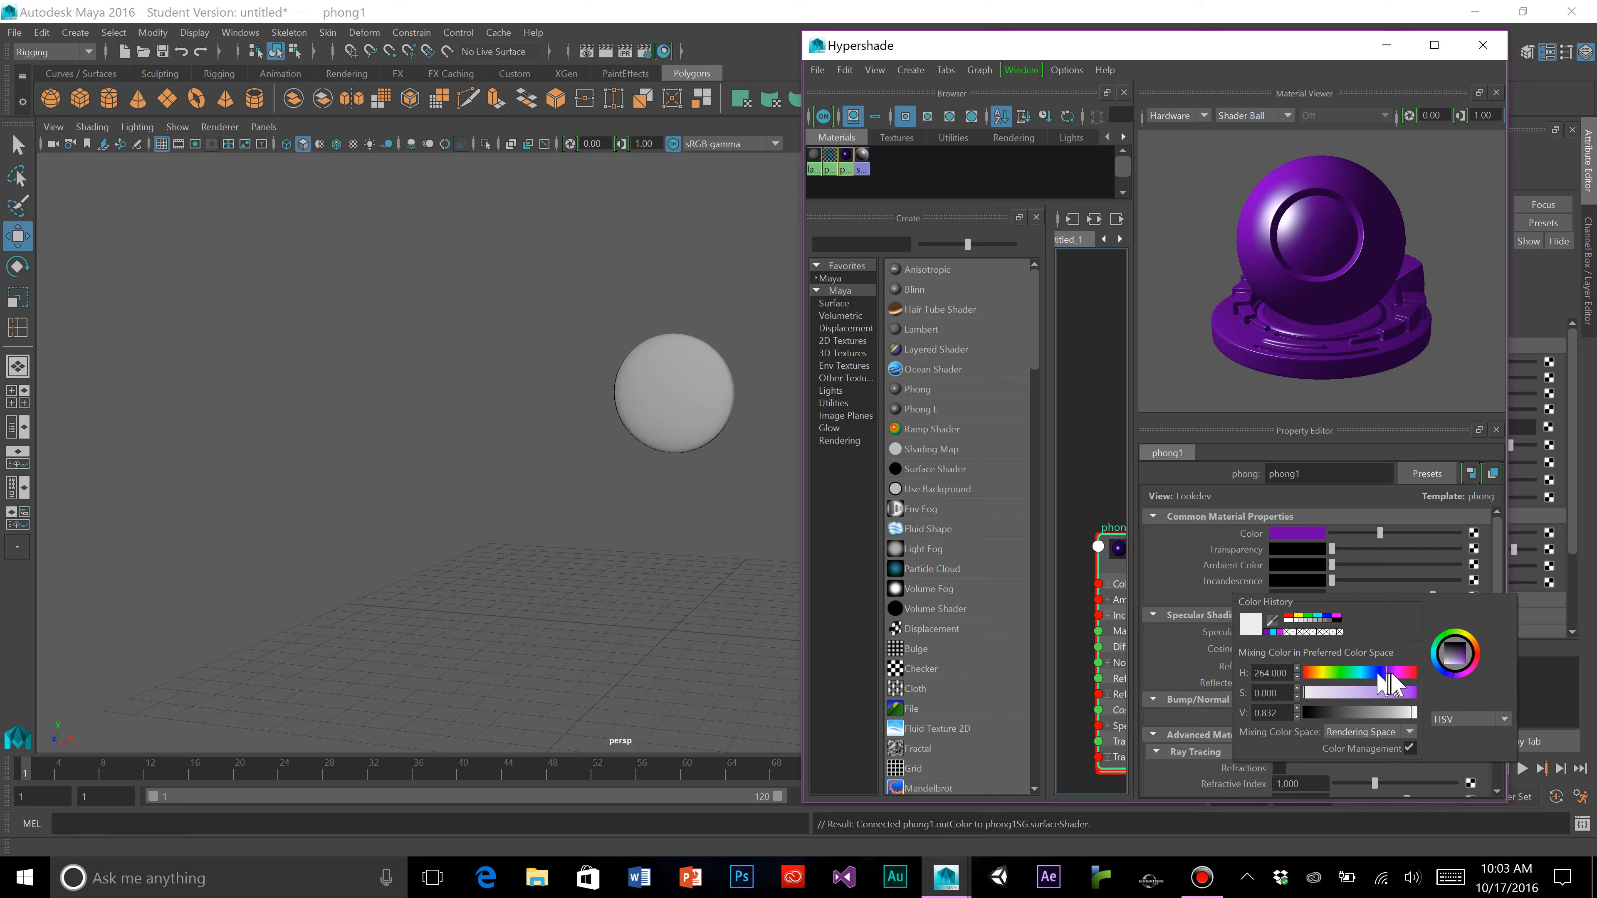
pyautogui.click(1365, 672)
pyautogui.moveTo(1365, 691); pyautogui.dragTo(1439, 702)
pyautogui.click(1413, 712)
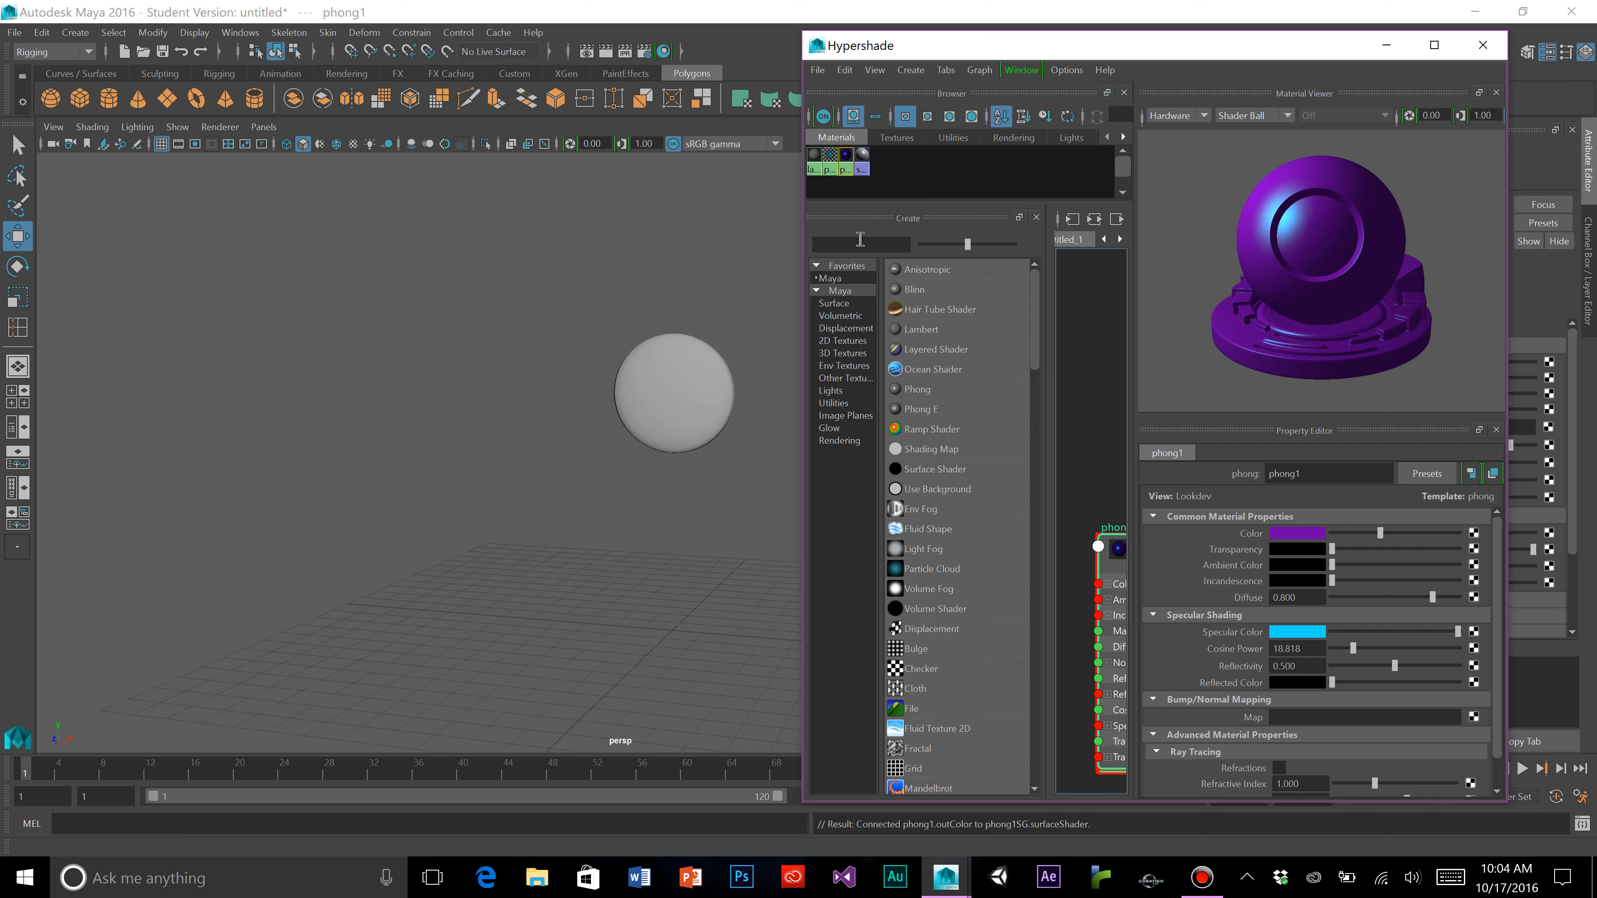
# Assign the purple phong1 material to the sphere and deselect the sphere
pyautogui.click(696, 395)
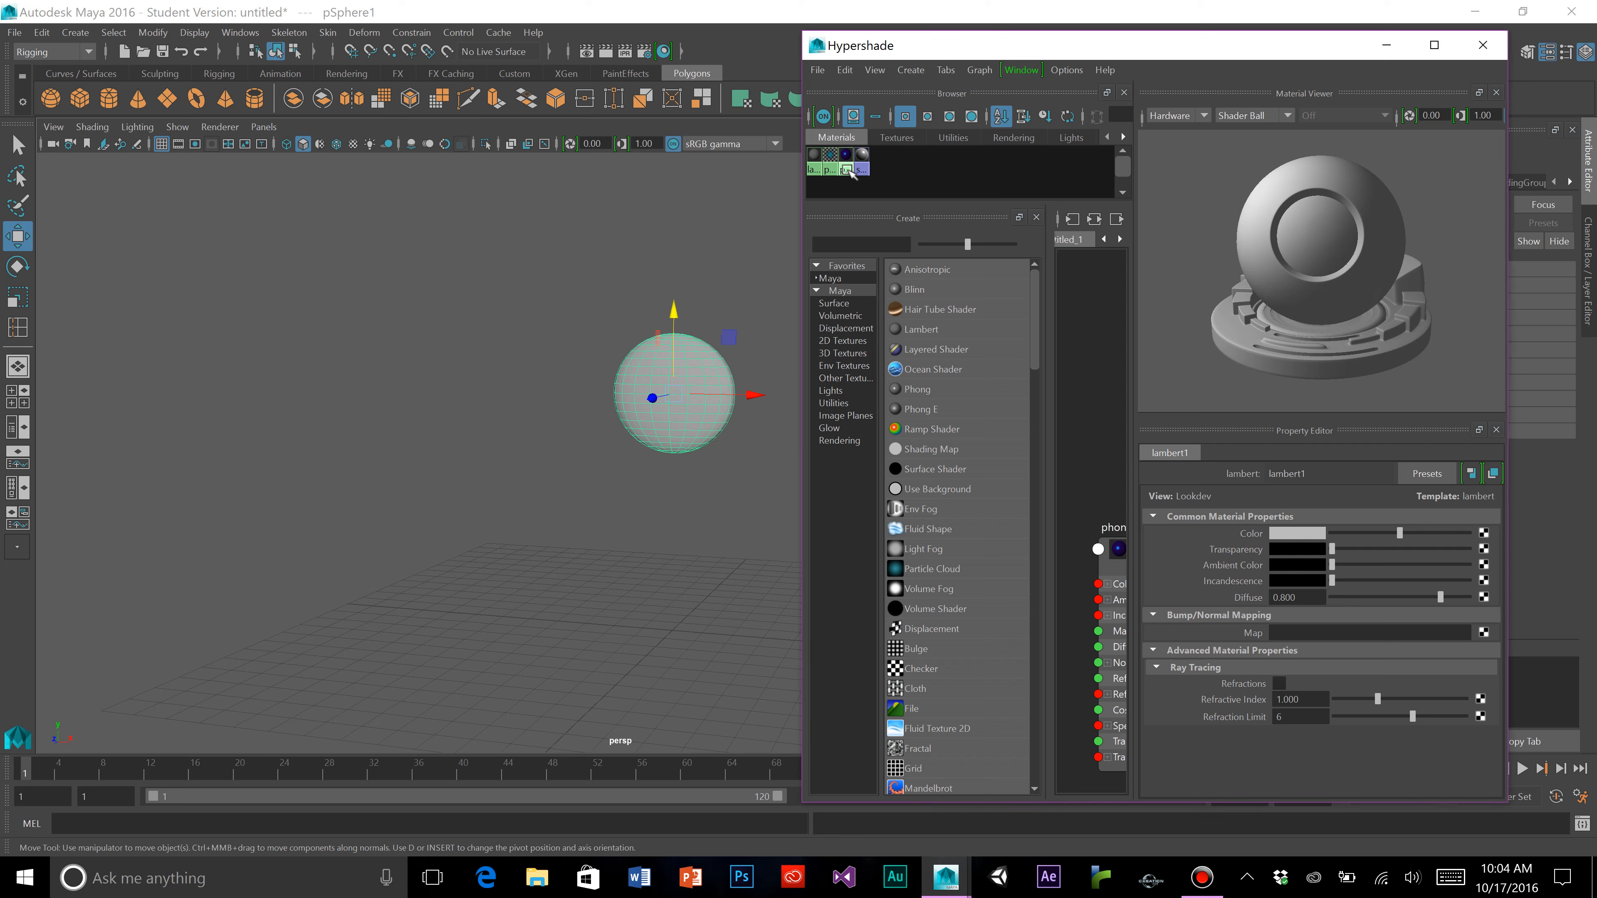
pyautogui.rightClick(850, 172)
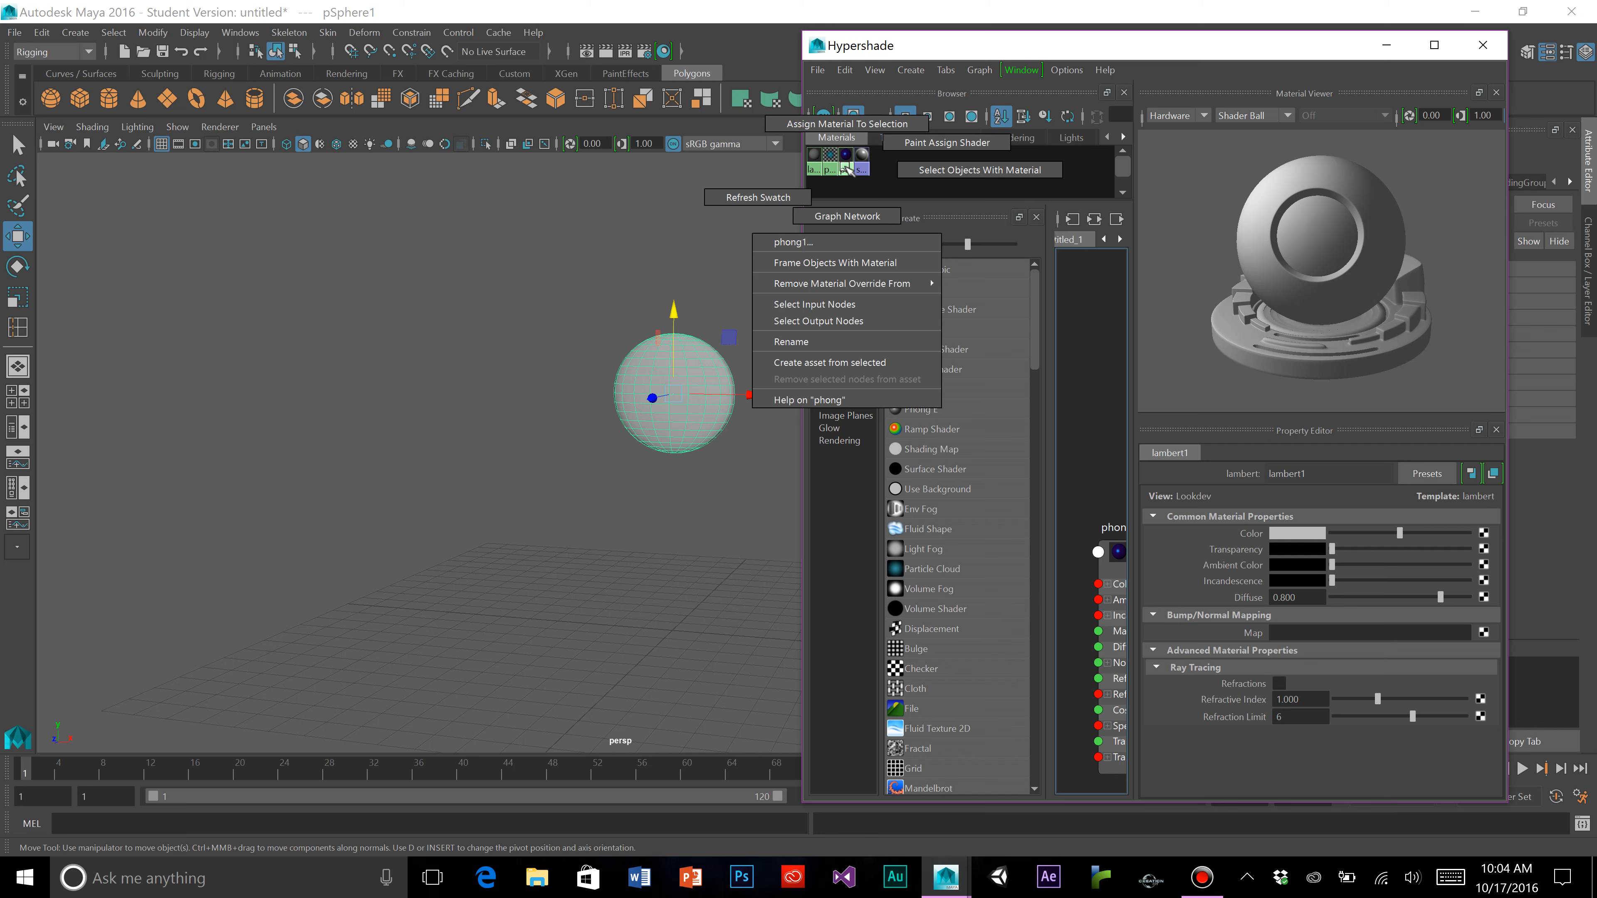
pyautogui.moveTo(846, 165); pyautogui.dragTo(877, 126, button='right')
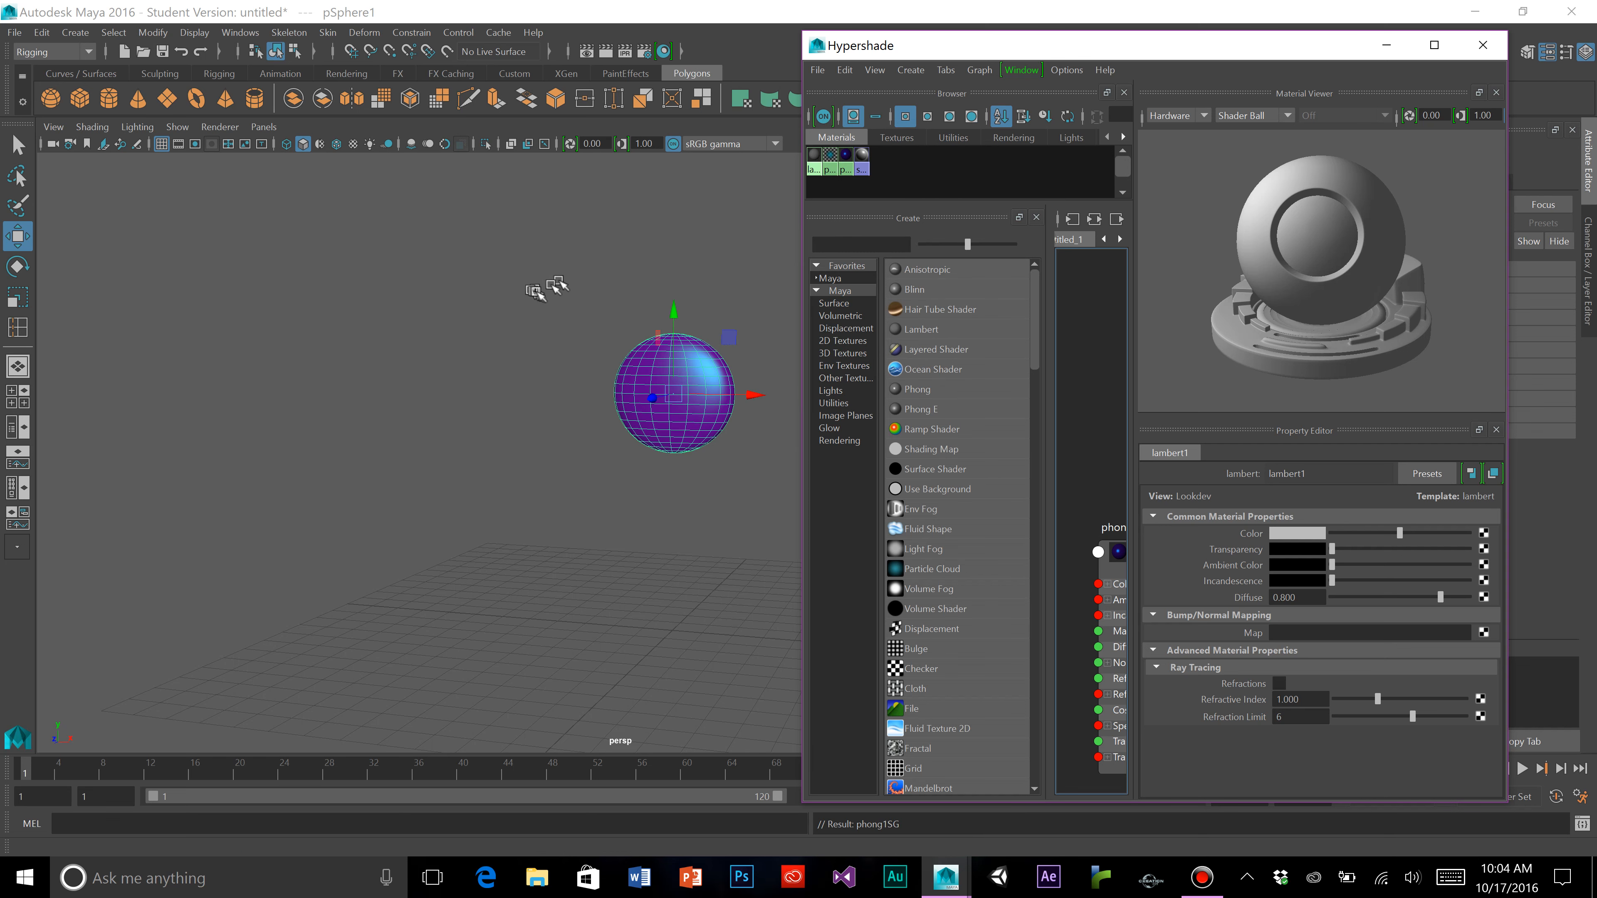
pyautogui.click(542, 291)
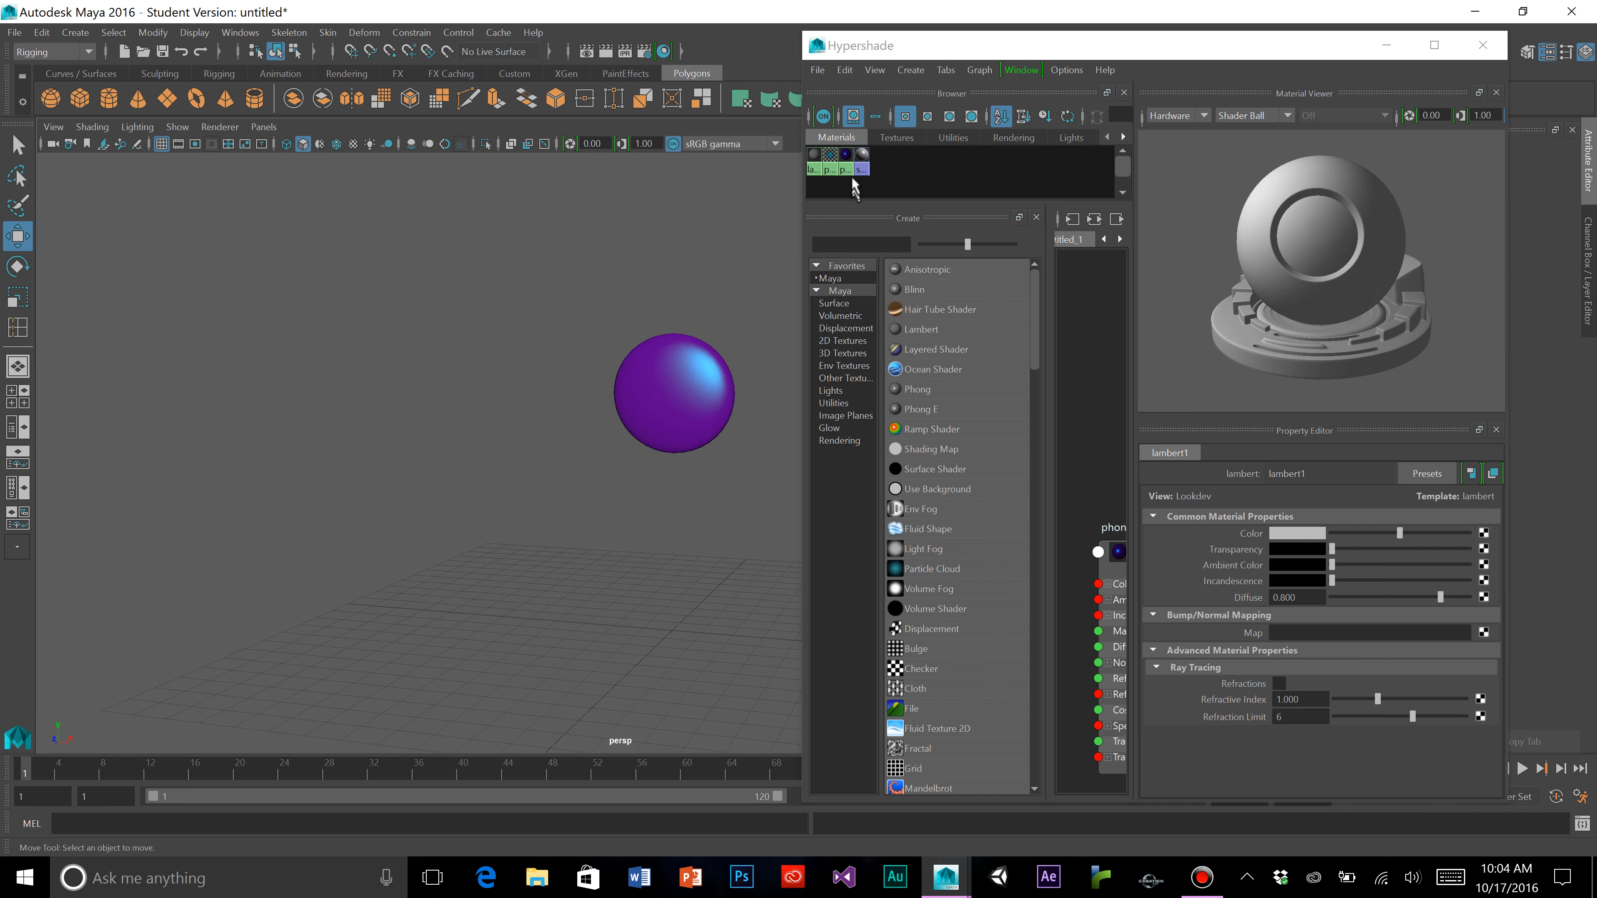
# Try the lambert1 material on the sphere and reapply the purple phong1 material
pyautogui.click(815, 167)
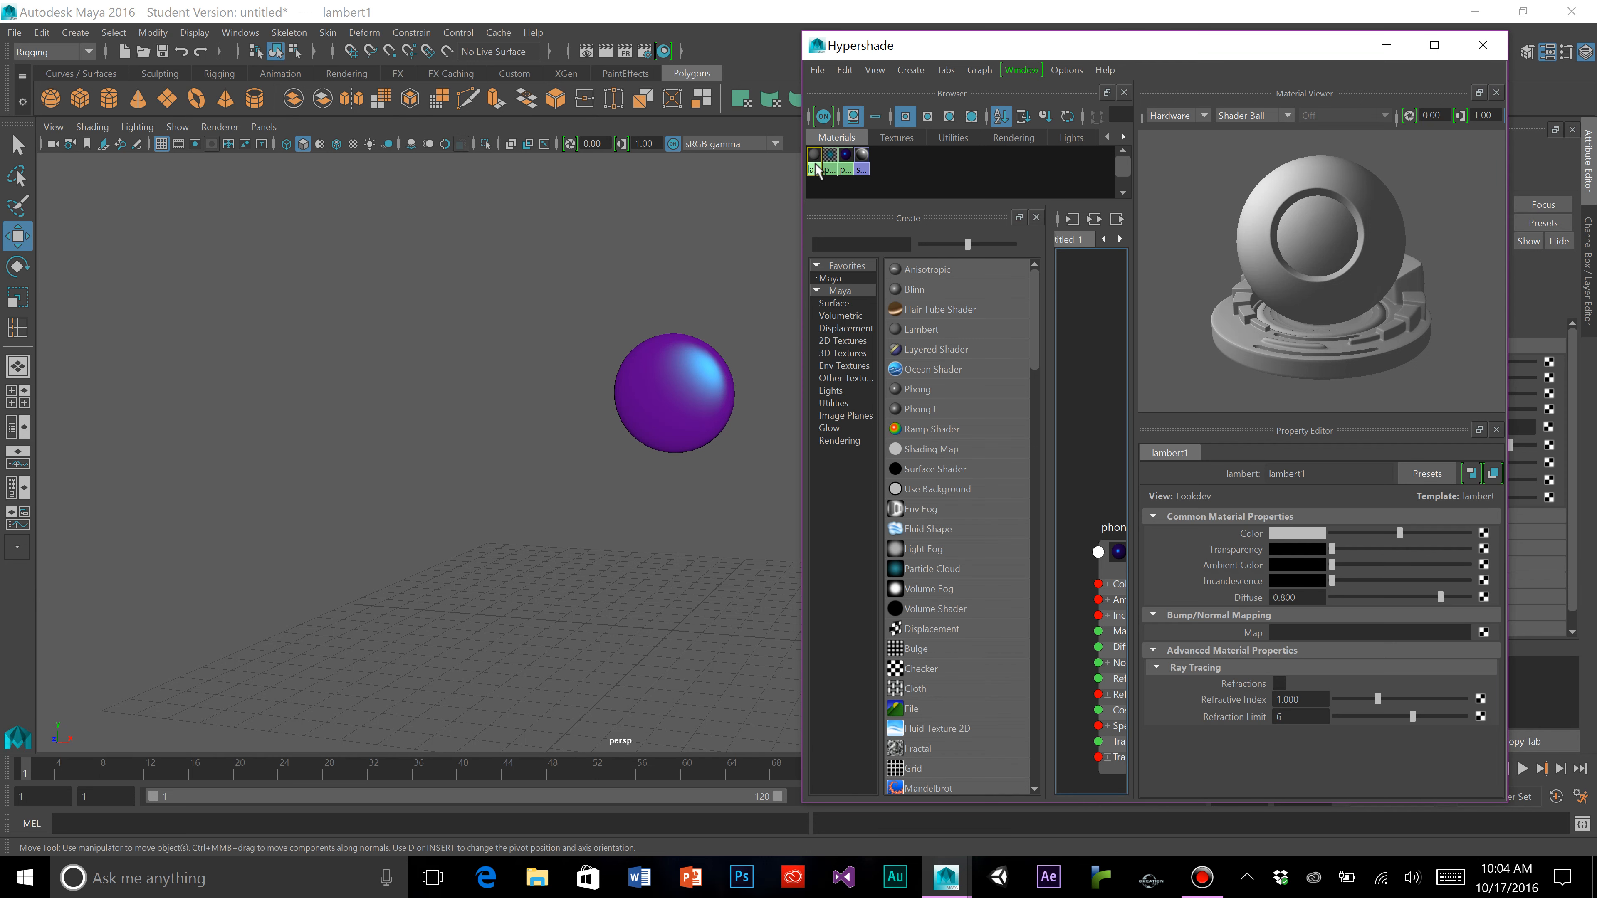
pyautogui.moveTo(815, 167); pyautogui.dragTo(697, 384, button='middle')
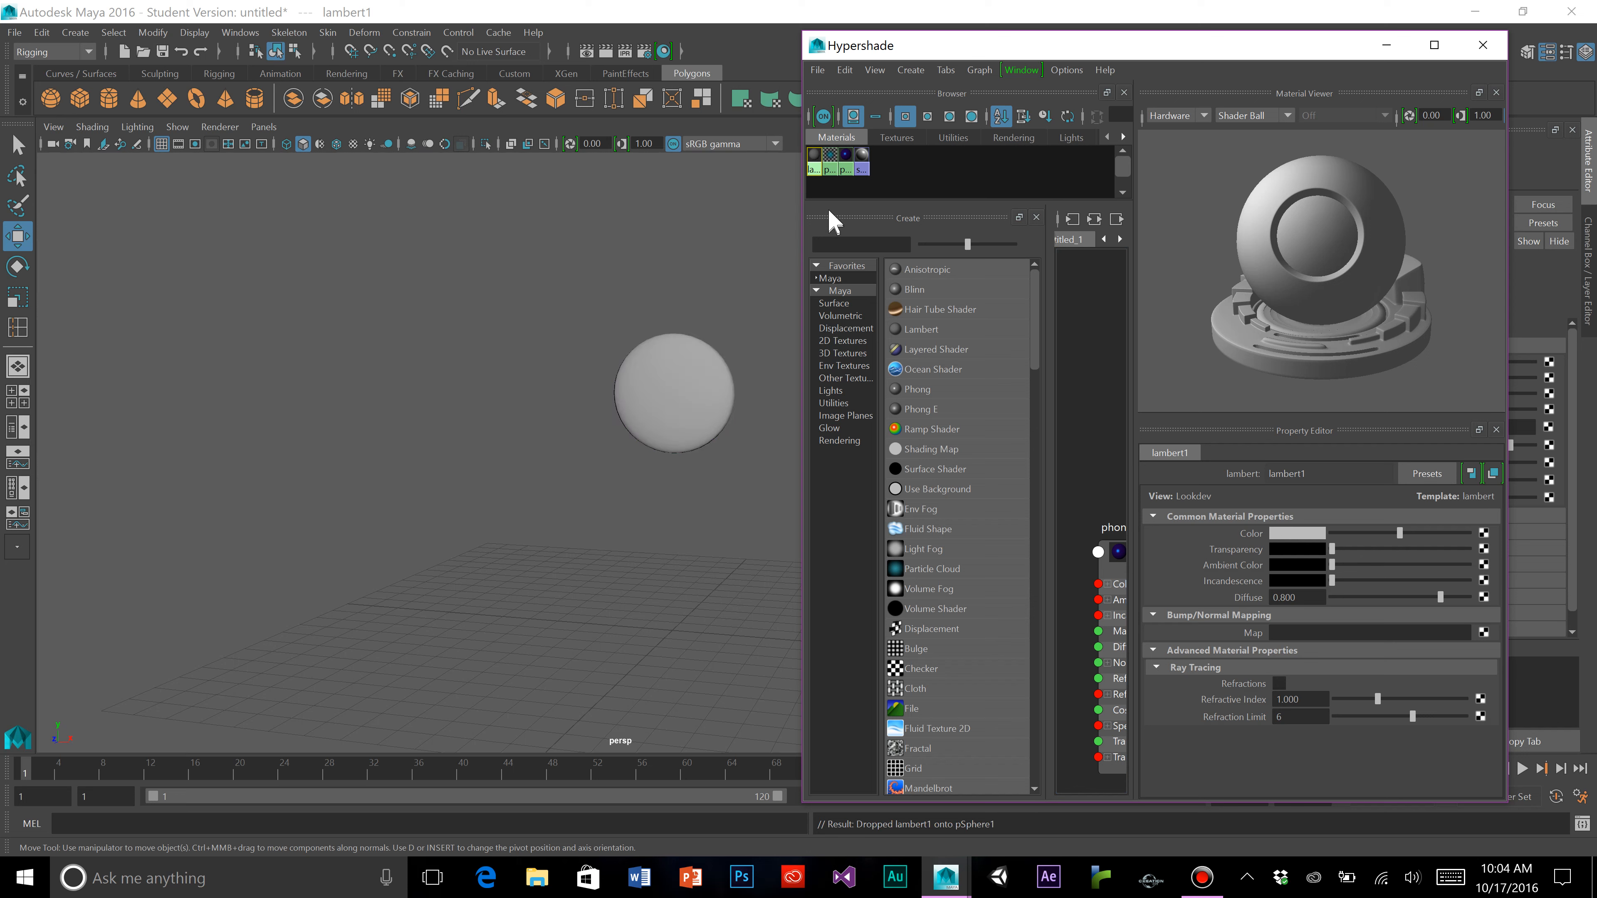
pyautogui.moveTo(846, 157); pyautogui.dragTo(675, 394, button='middle')
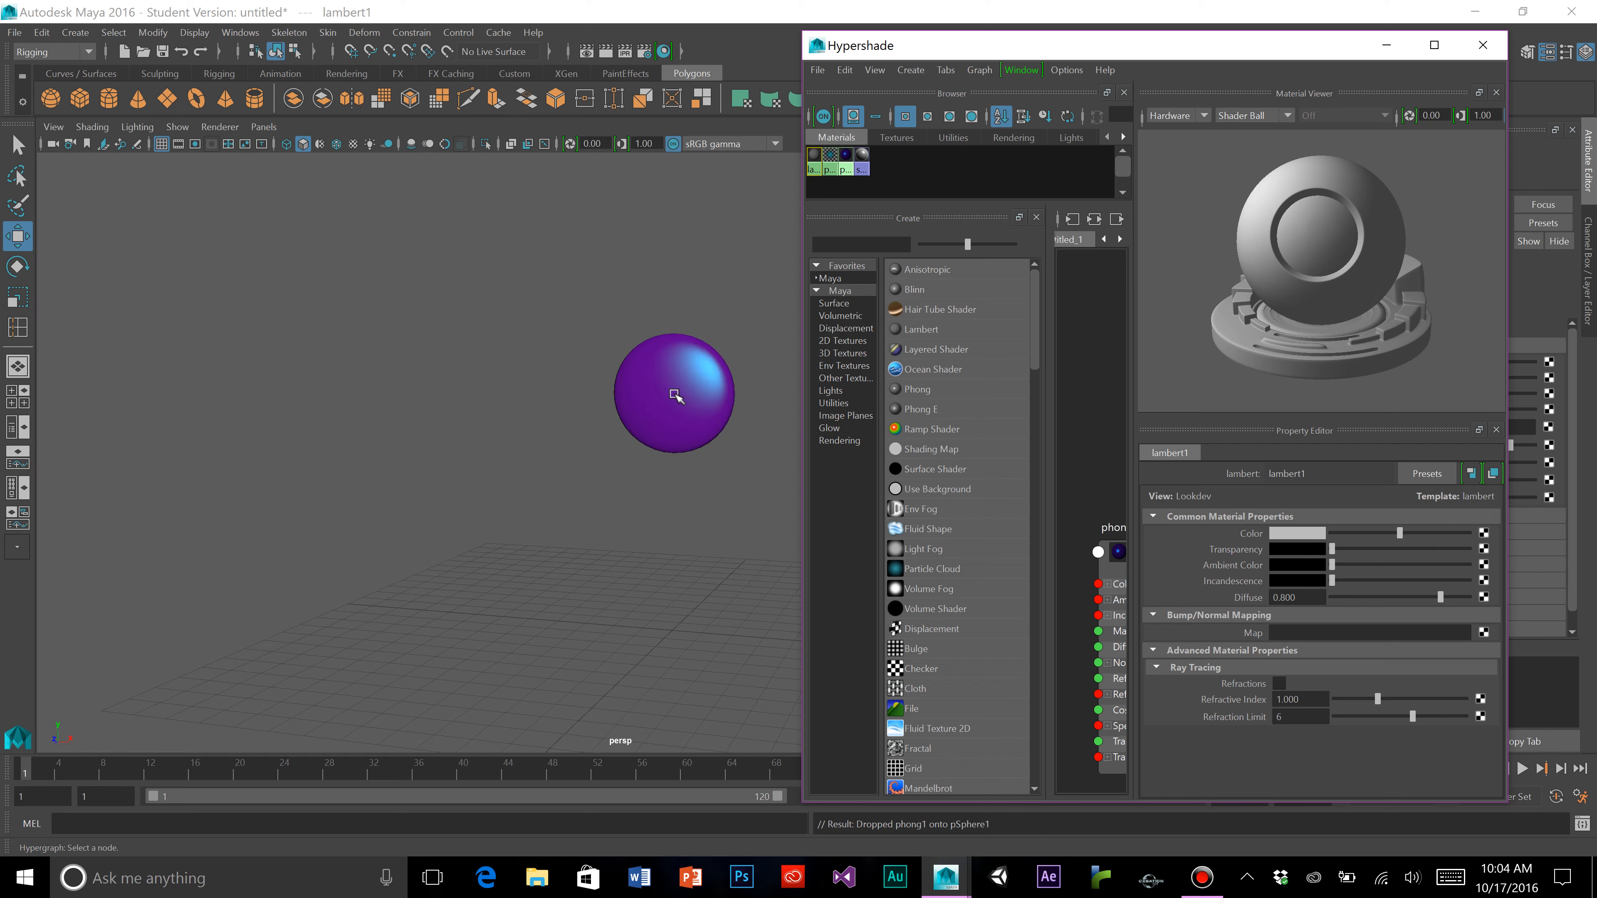
# Select the sphere and set its phong1 cosine power to about 14
pyautogui.keyDown('alt'); pyautogui.moveTo(657, 448); pyautogui.dragTo(688, 424); pyautogui.keyUp('alt')
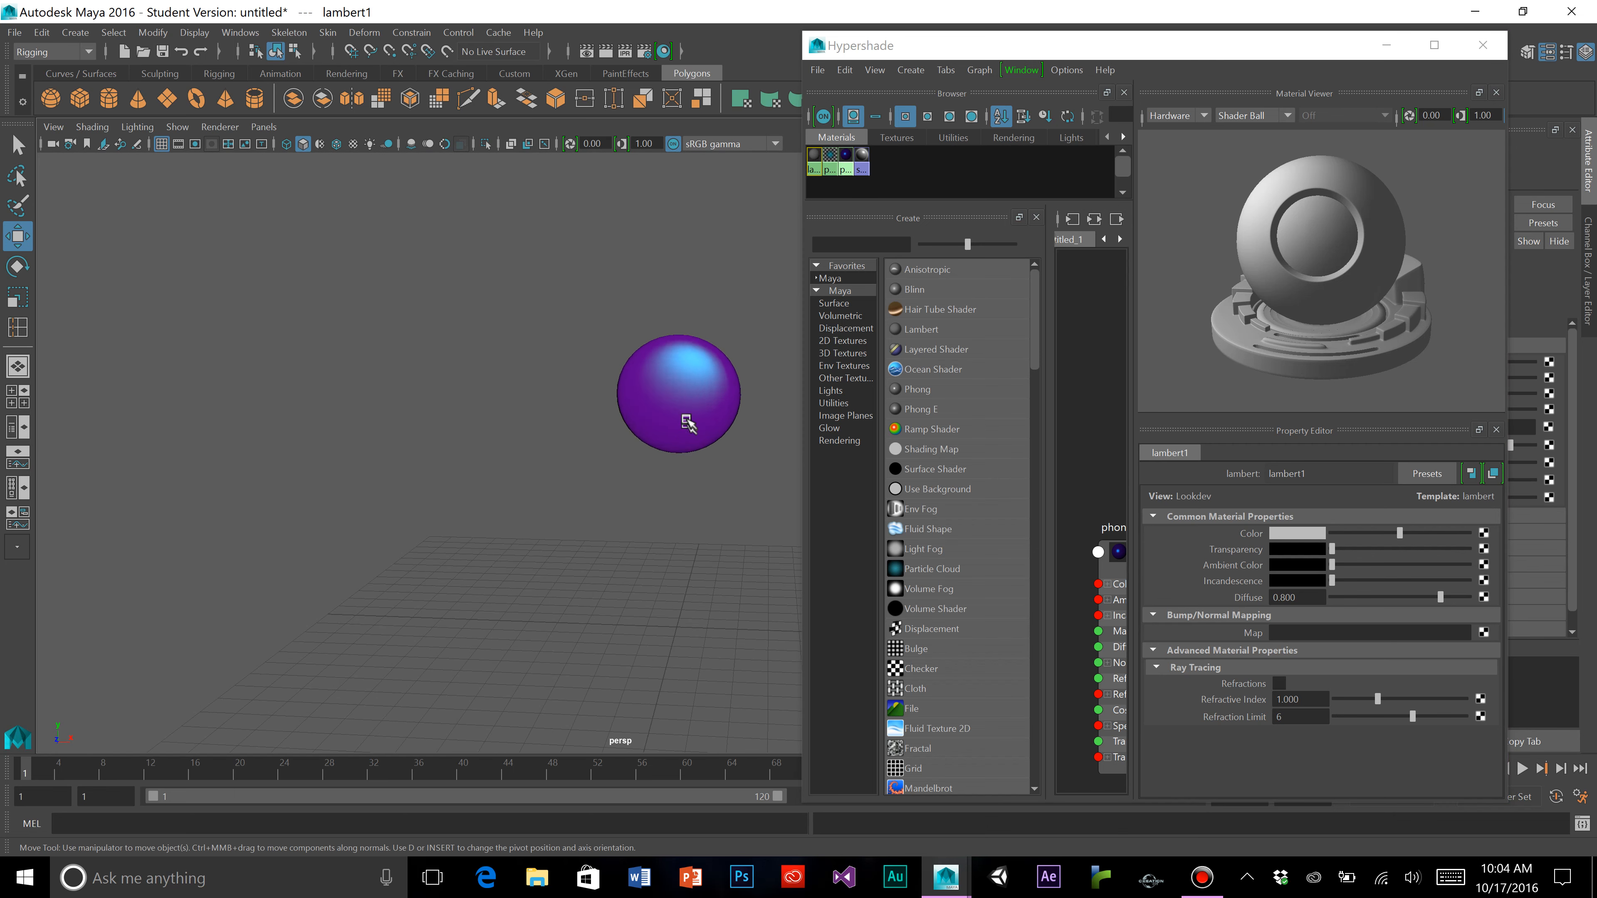
pyautogui.click(688, 424)
pyautogui.moveTo(1353, 654)
pyautogui.mouseDown()
pyautogui.moveTo(1427, 660)
pyautogui.moveTo(1331, 666)
pyautogui.moveTo(1345, 670)
pyautogui.mouseUp()
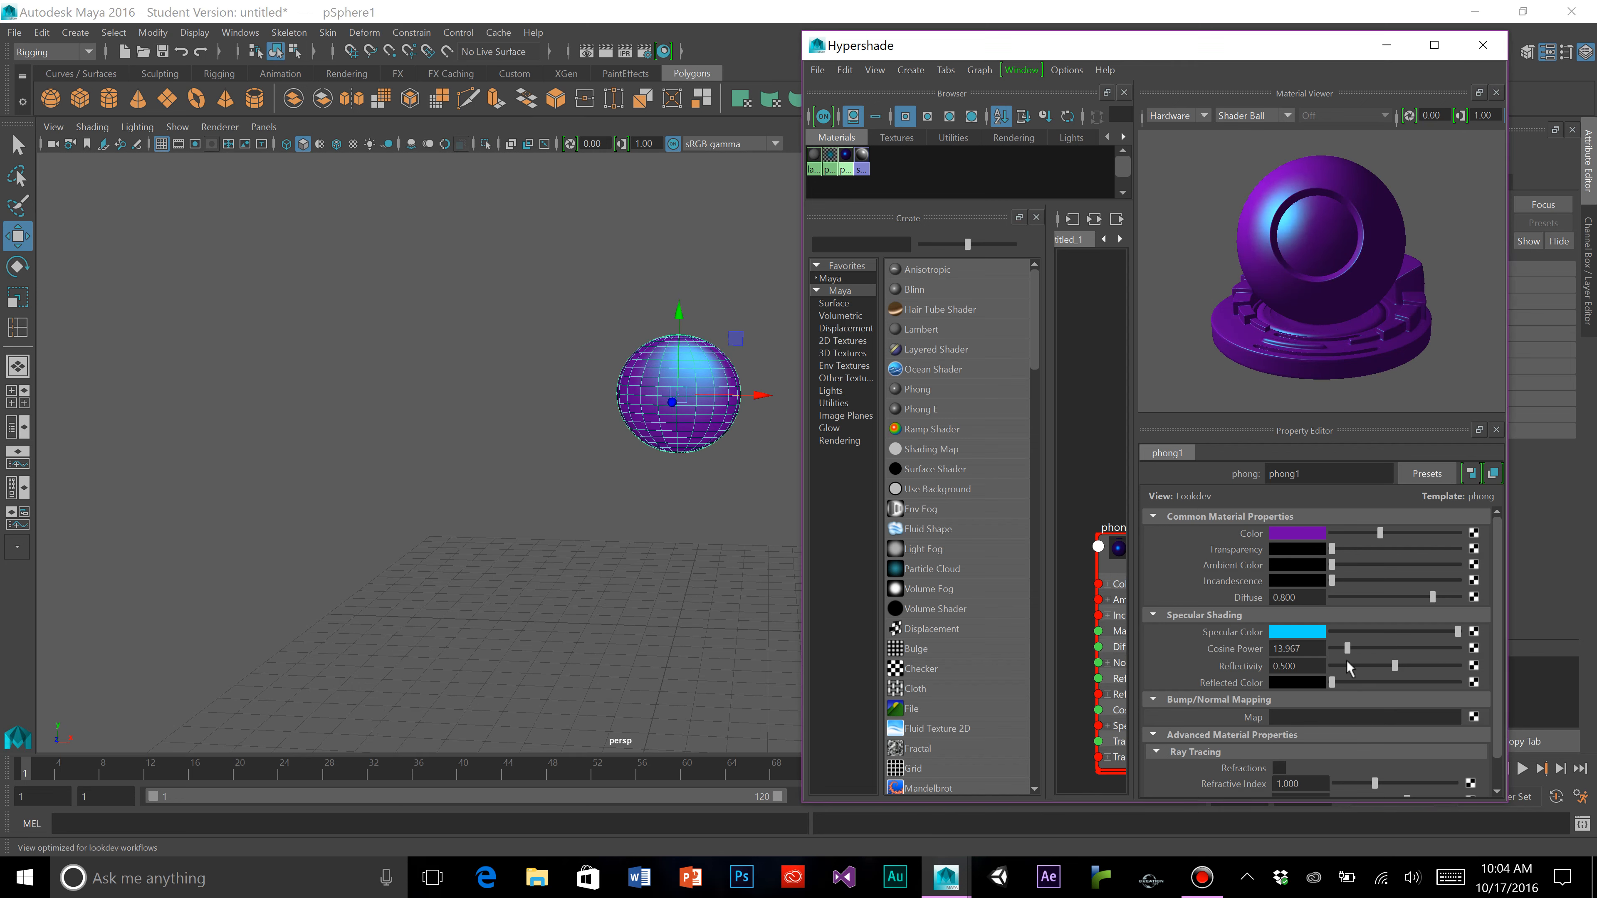
# Return to the perspective view and examine the sphere's blue highlight from several angles
pyautogui.keyDown('alt'); pyautogui.moveTo(598, 546); pyautogui.dragTo(680, 528); pyautogui.keyUp('alt')
pyautogui.keyDown('alt'); pyautogui.moveTo(681, 529); pyautogui.dragTo(452, 435, button='middle'); pyautogui.keyUp('alt')
pyautogui.keyDown('alt'); pyautogui.moveTo(527, 434); pyautogui.dragTo(557, 472, button='middle'); pyautogui.keyUp('alt')
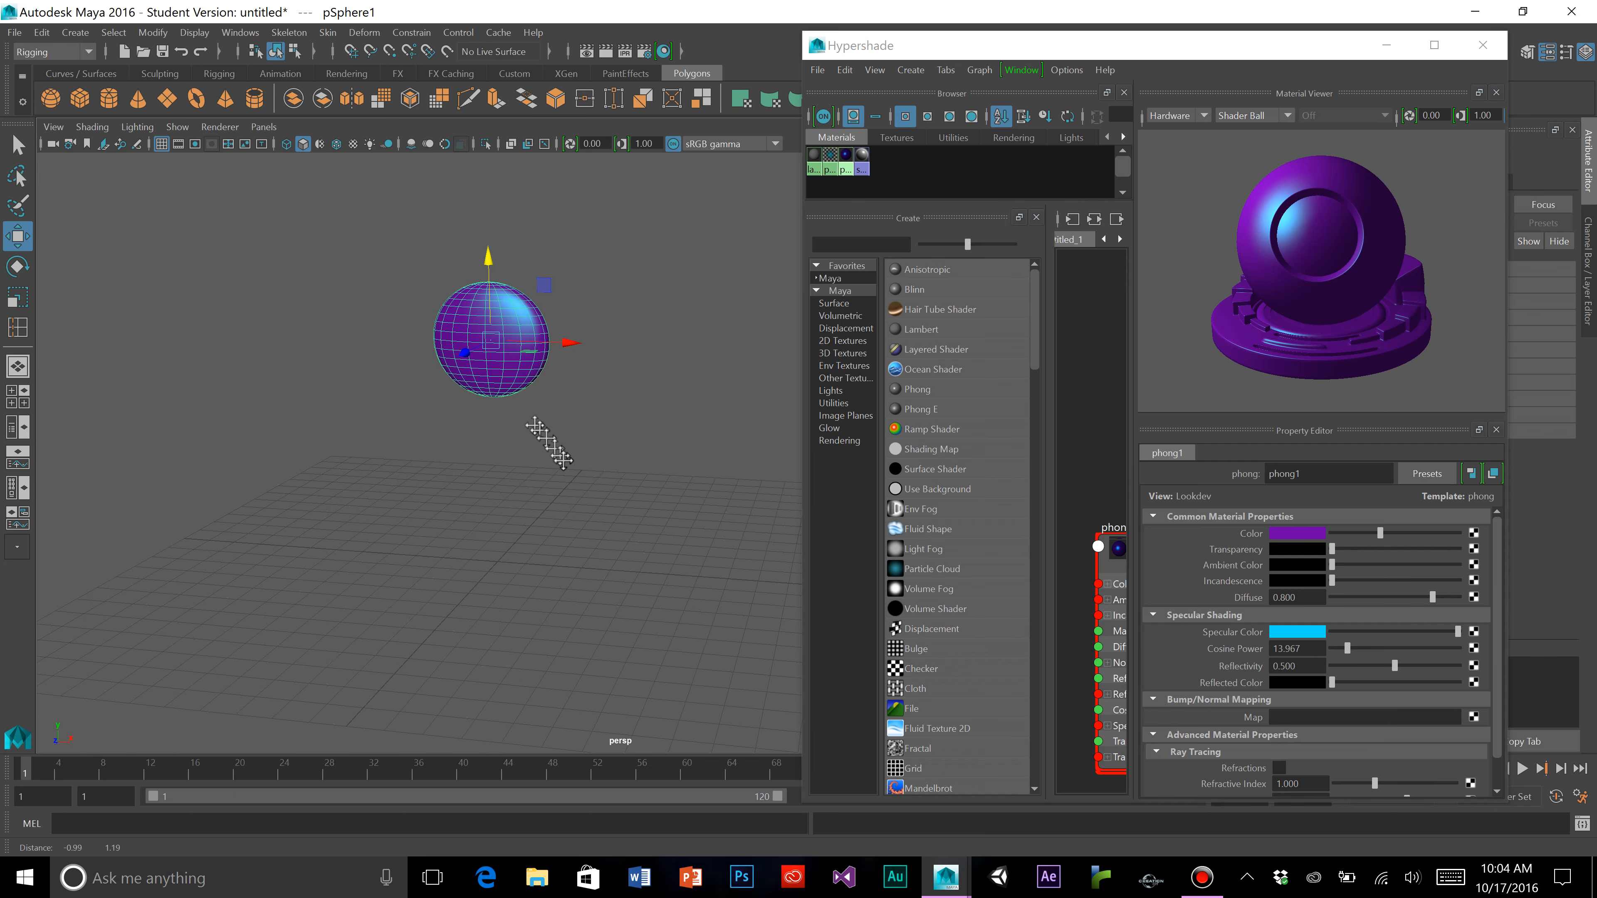
pyautogui.click(645, 446)
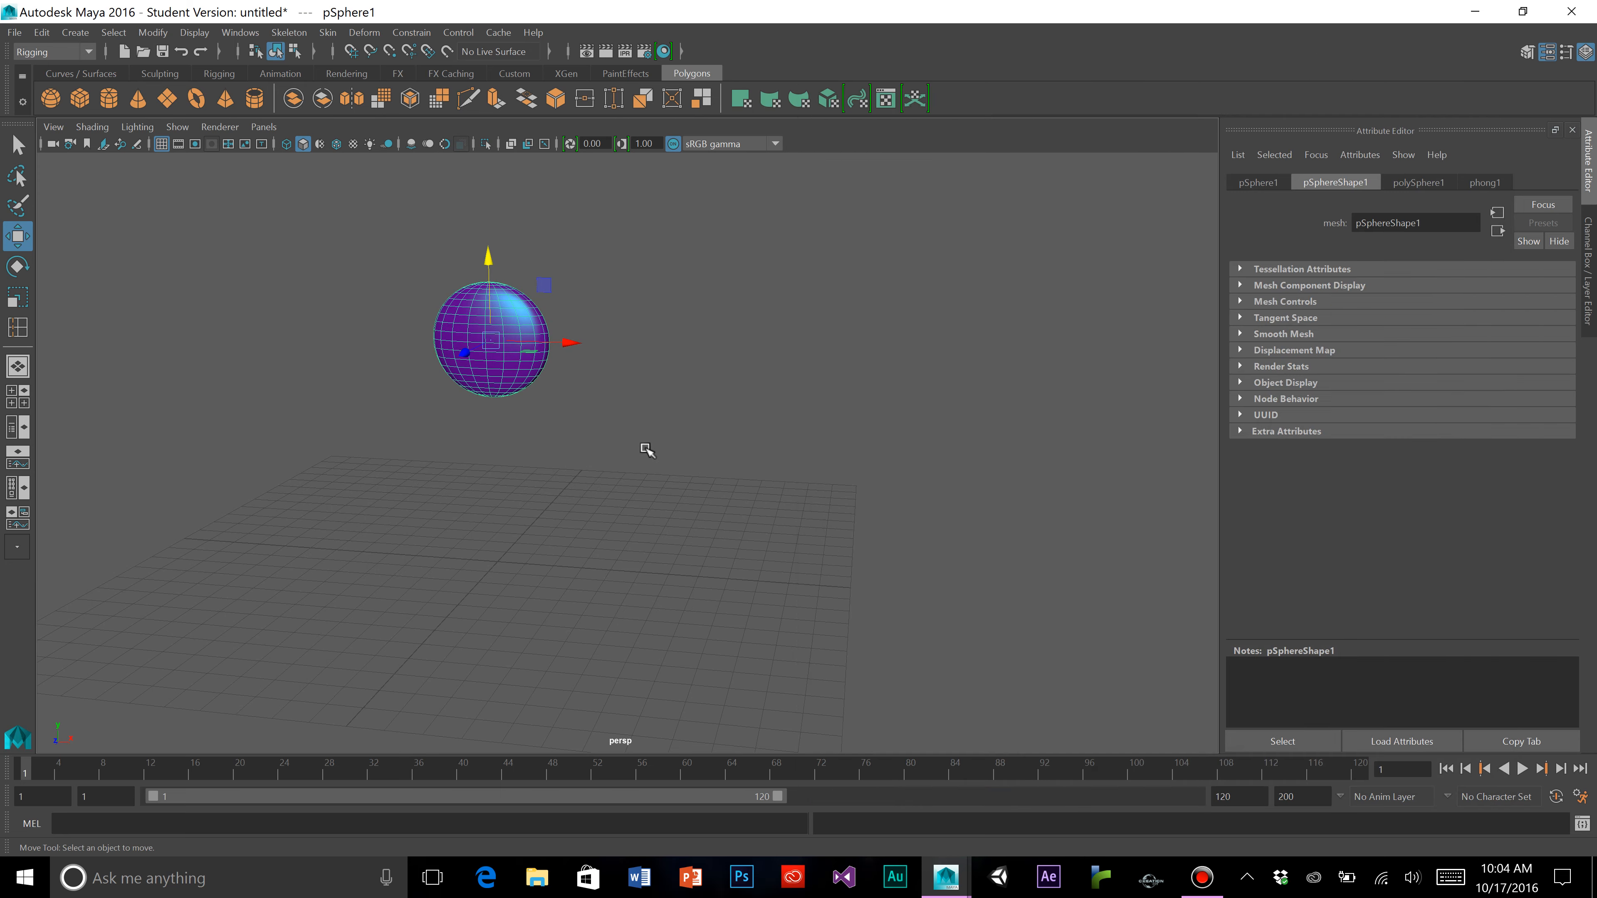
pyautogui.keyDown('alt'); pyautogui.moveTo(623, 446); pyautogui.dragTo(662, 421); pyautogui.keyUp('alt')
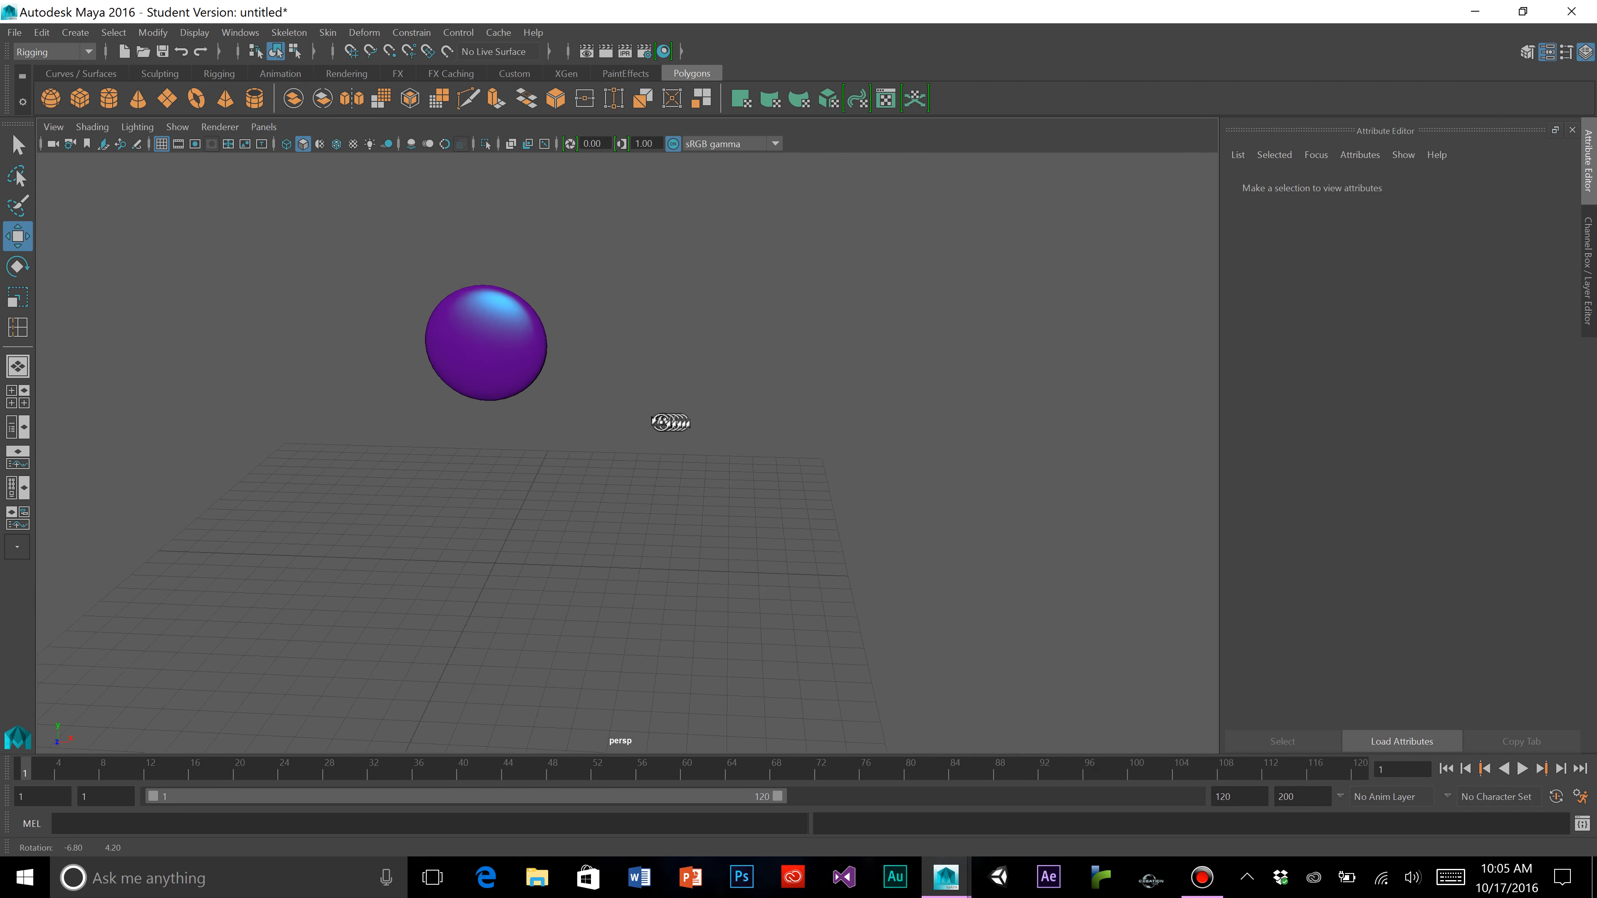
pyautogui.click(534, 357)
pyautogui.keyDown('alt'); pyautogui.moveTo(499, 260); pyautogui.dragTo(684, 382, button='middle'); pyautogui.keyUp('alt')
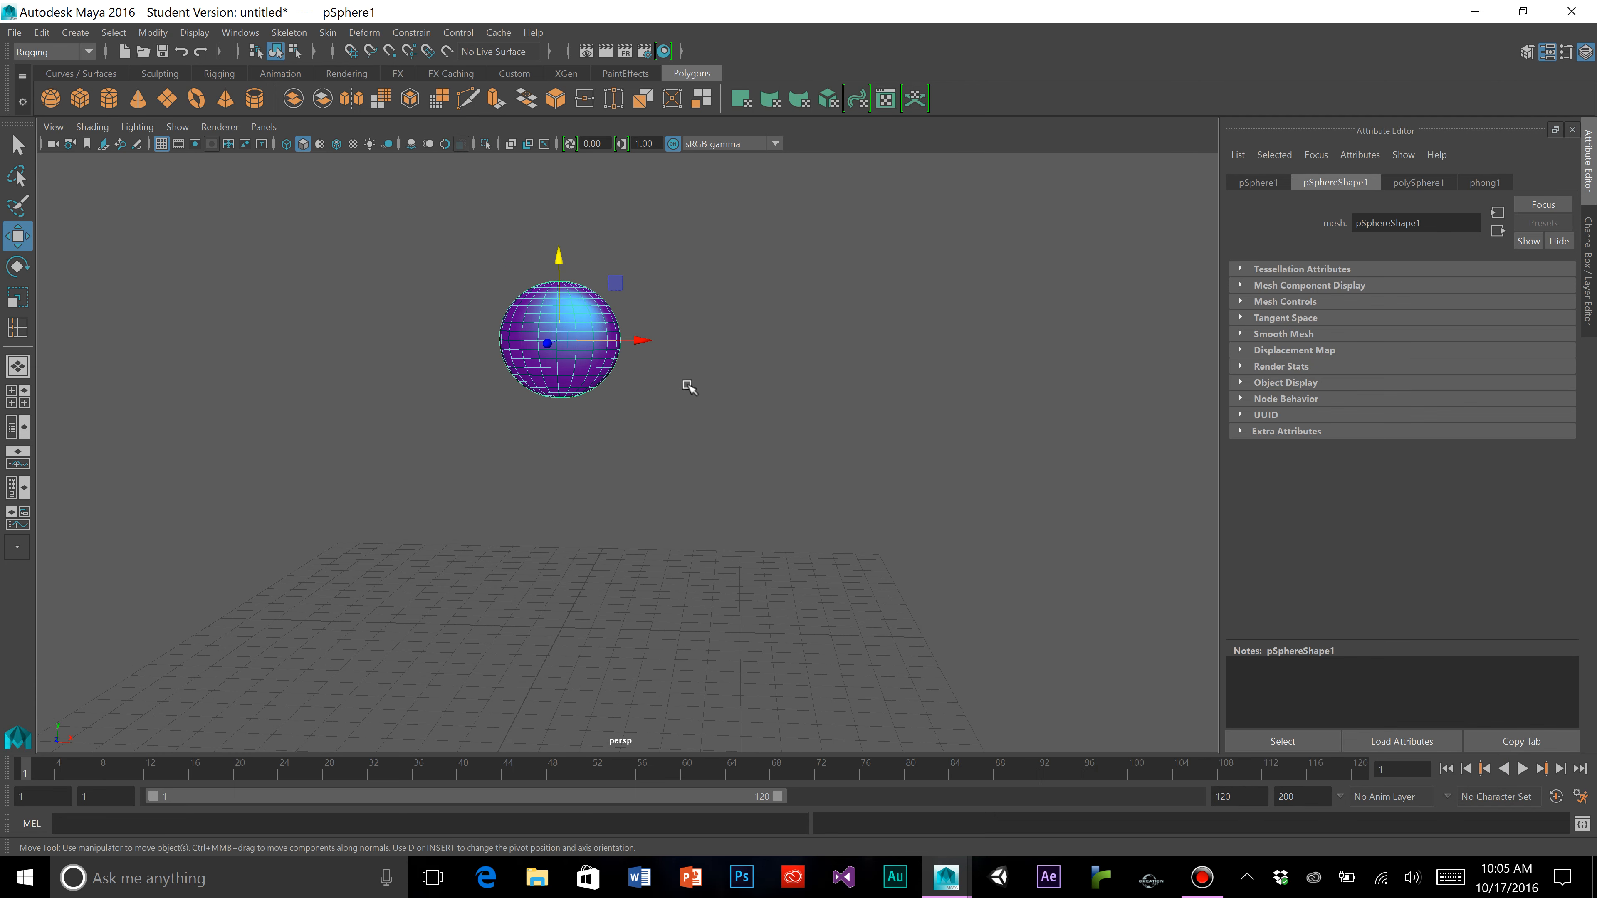
pyautogui.click(1197, 884)
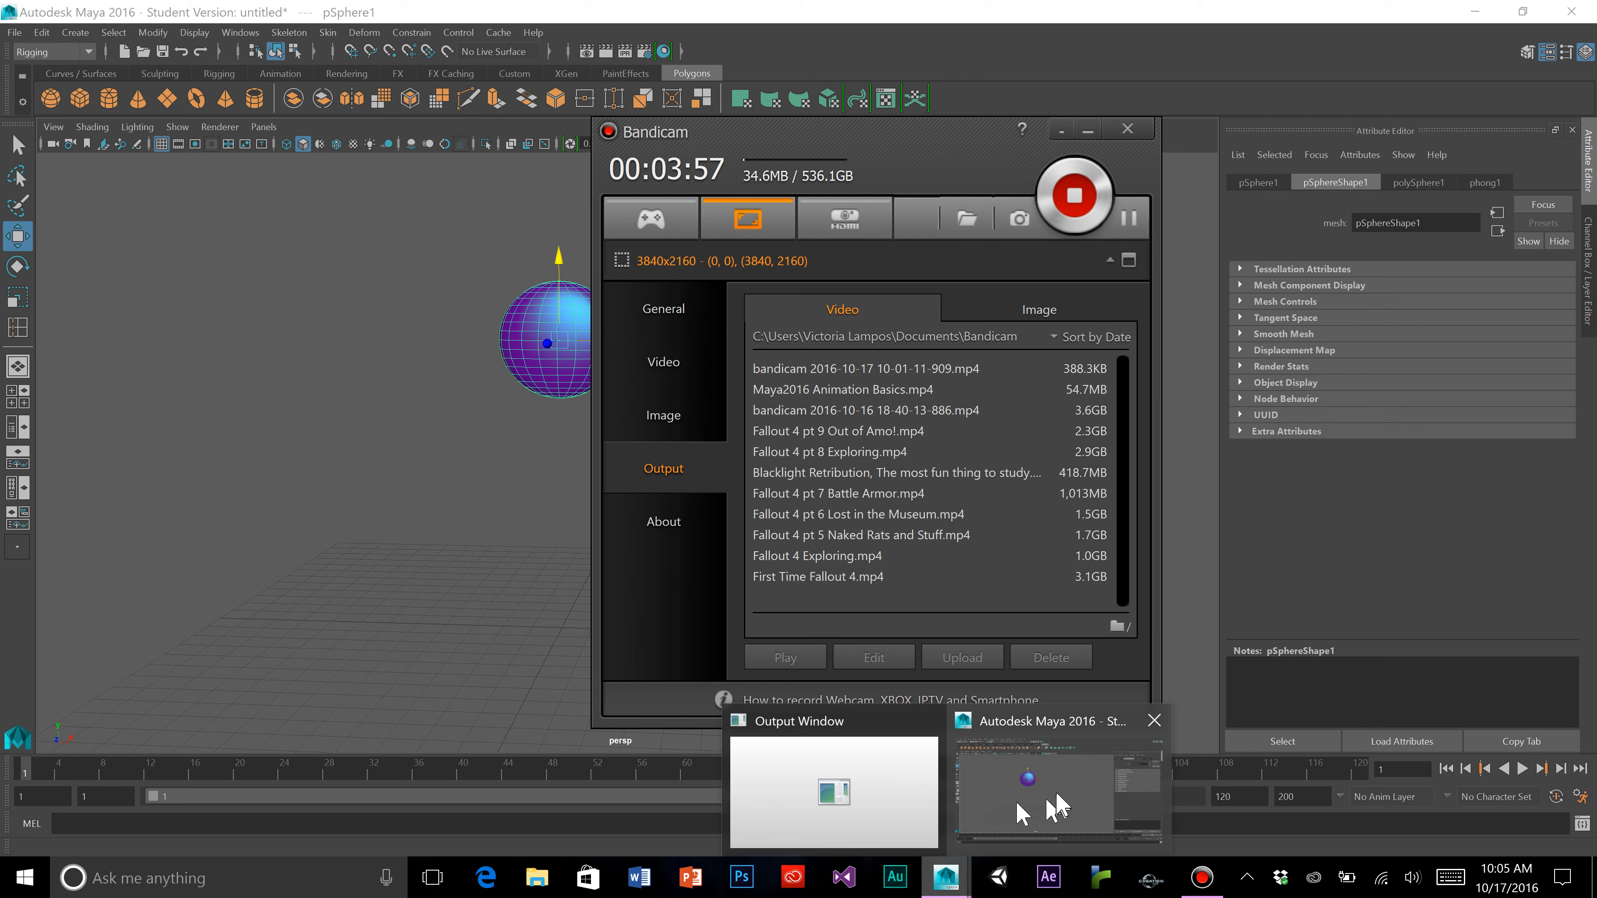
pyautogui.click(1016, 812)
pyautogui.click(702, 420)
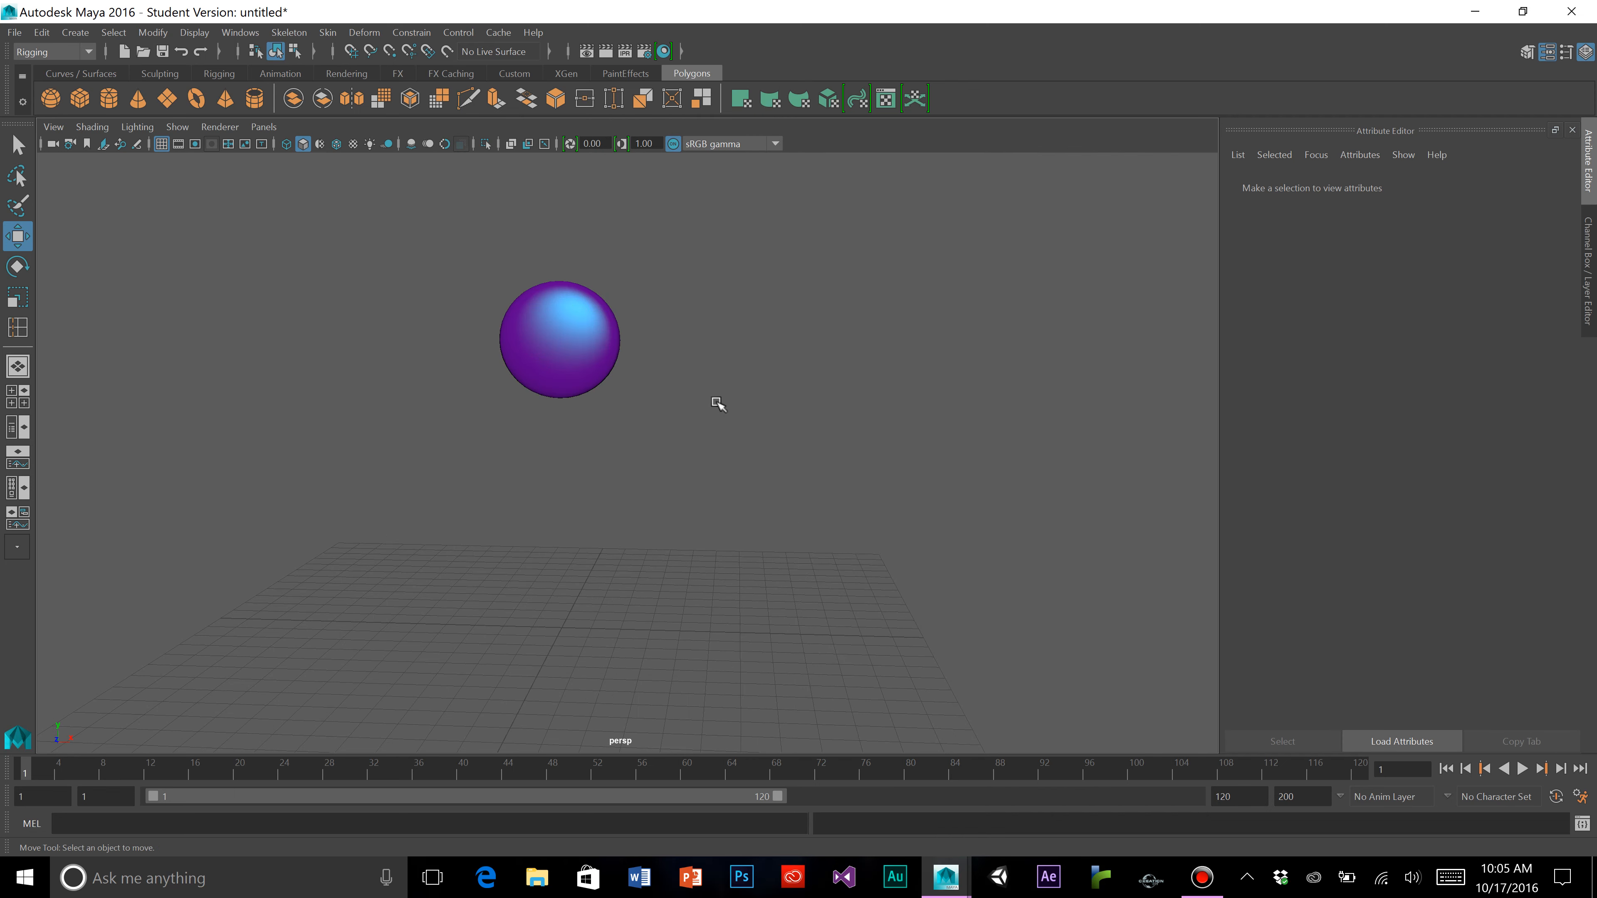
# Create a polygon cylinder and raise it directly beneath the purple sphere
pyautogui.scroll(-1, 717, 403)
pyautogui.keyDown('alt'); pyautogui.moveTo(735, 487); pyautogui.dragTo(736, 463, button='middle'); pyautogui.keyUp('alt')
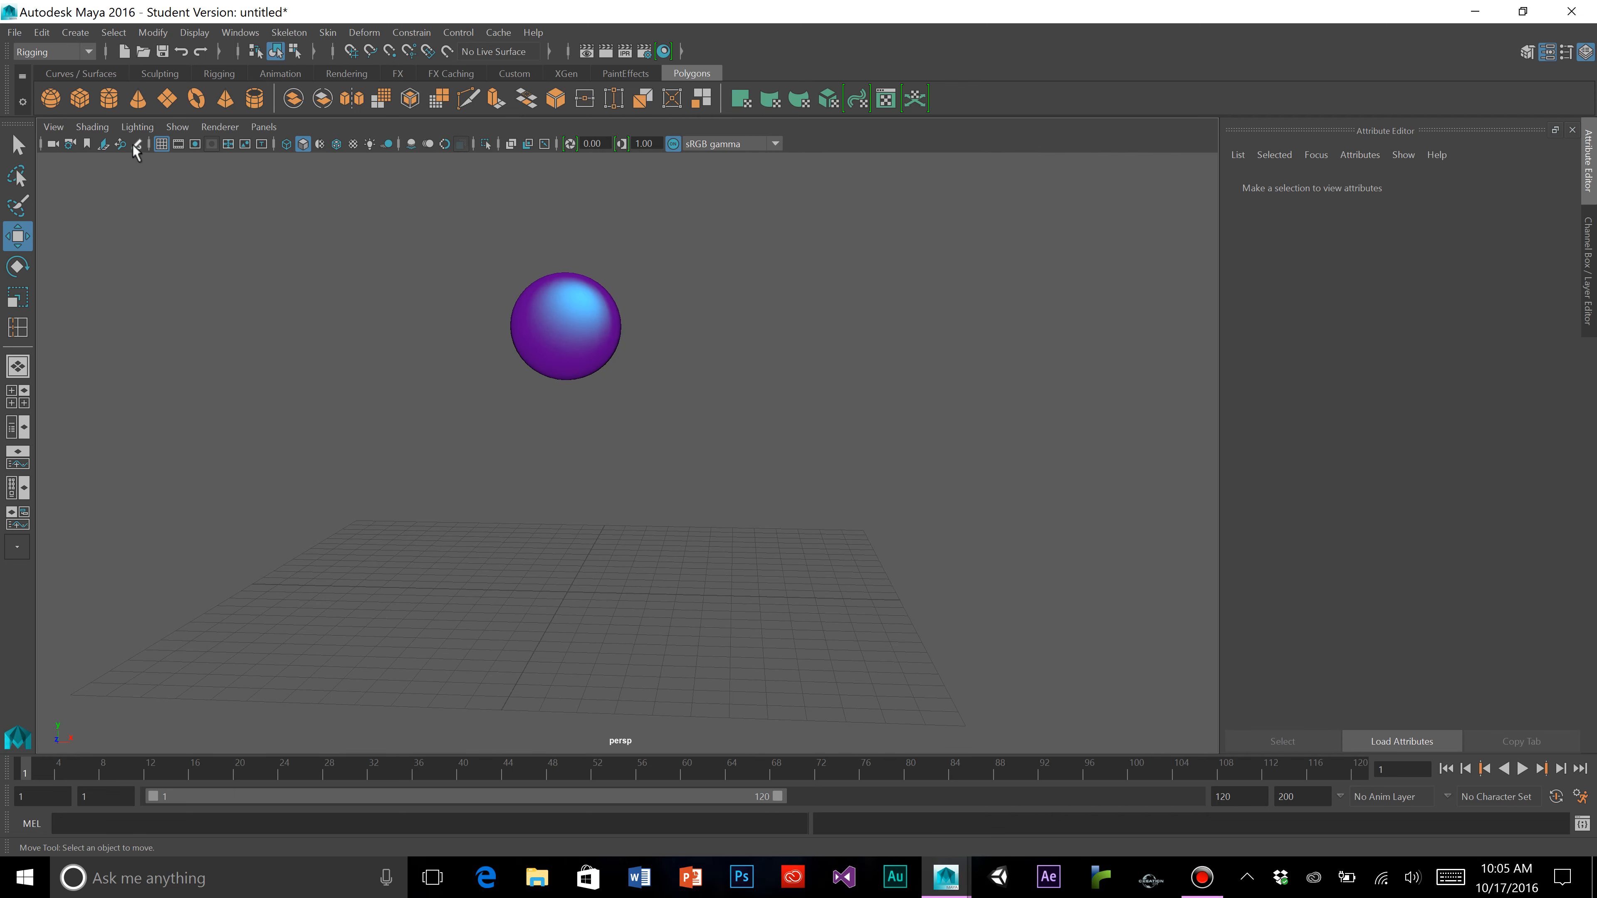
pyautogui.click(110, 98)
pyautogui.moveTo(569, 511); pyautogui.dragTo(568, 316)
pyautogui.keyDown('alt'); pyautogui.moveTo(597, 409); pyautogui.dragTo(548, 427); pyautogui.keyUp('alt')
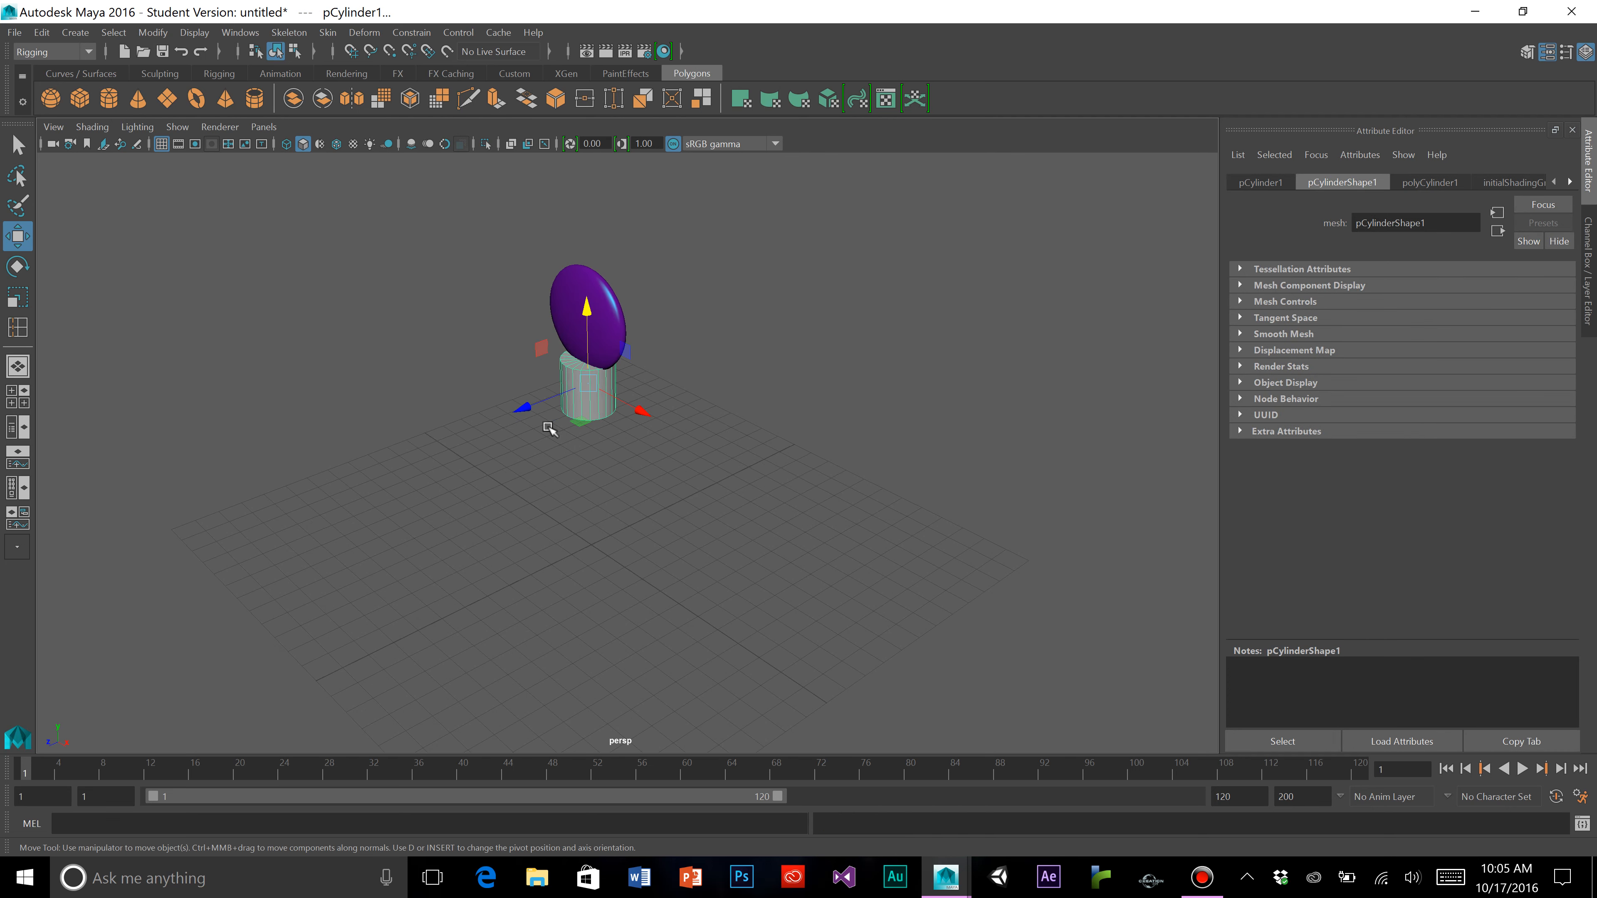
# Scale the cylinder to about 0.432 in X and 2.179 in Y and lower it beneath the sphere
pyautogui.click(17, 297)
pyautogui.moveTo(641, 410)
pyautogui.mouseDown()
pyautogui.moveTo(559, 396)
pyautogui.moveTo(646, 400)
pyautogui.mouseUp()
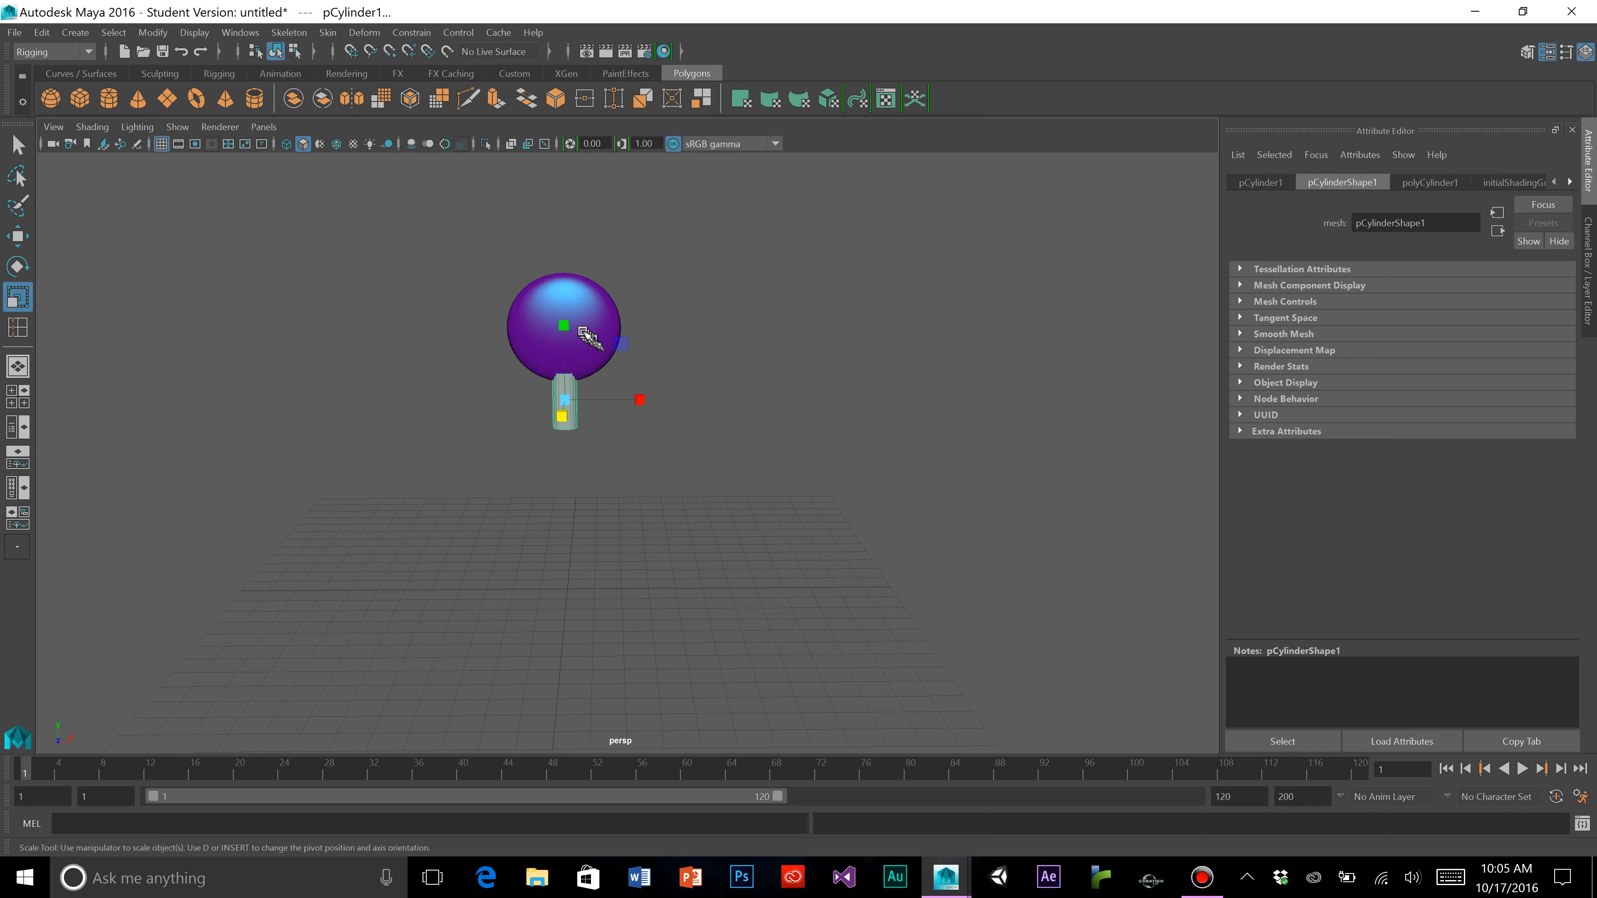
pyautogui.moveTo(560, 324); pyautogui.dragTo(568, 248)
pyautogui.press('w')
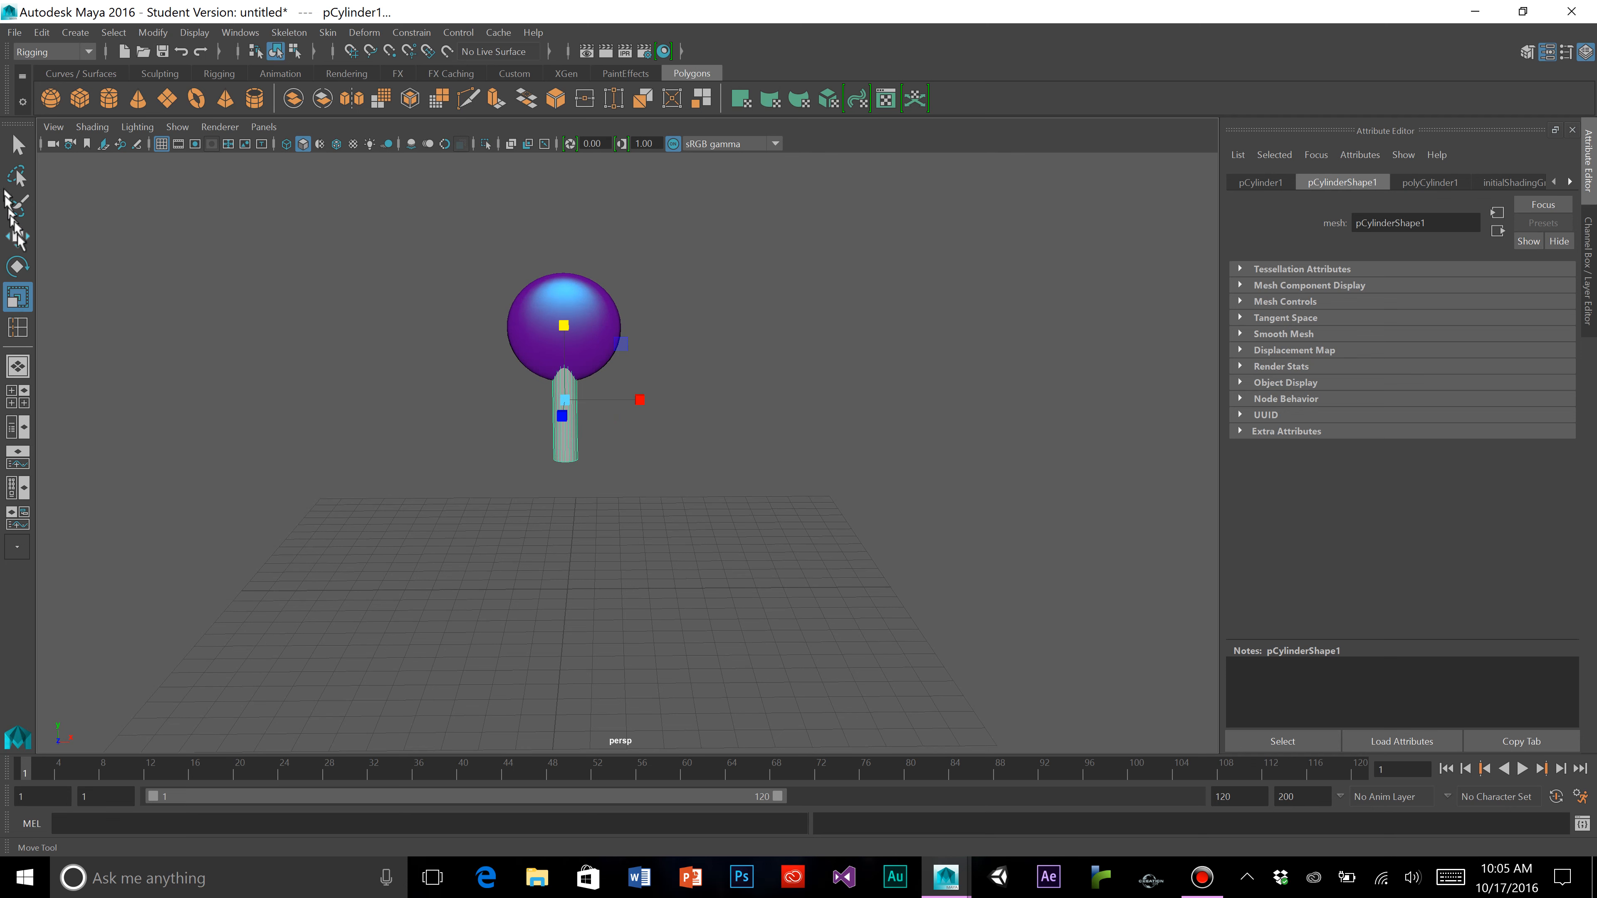
pyautogui.moveTo(562, 323); pyautogui.dragTo(567, 360)
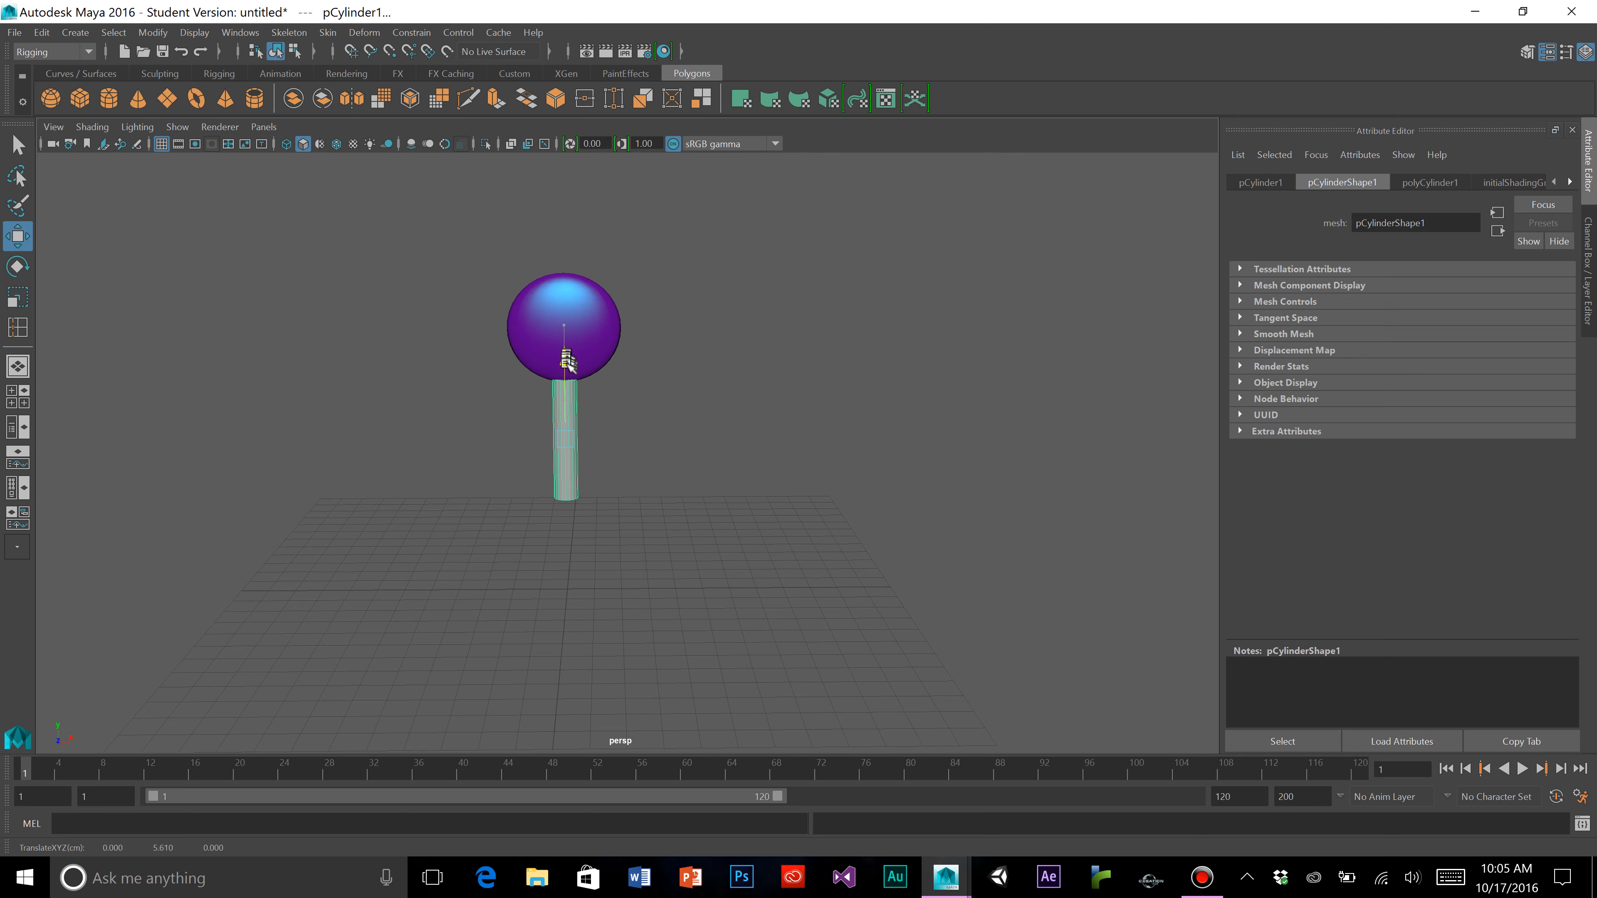
# Slim the cylinder's depth to a Z scale of about 0.335
pyautogui.moveTo(646, 430); pyautogui.dragTo(598, 458)
pyautogui.click(17, 298)
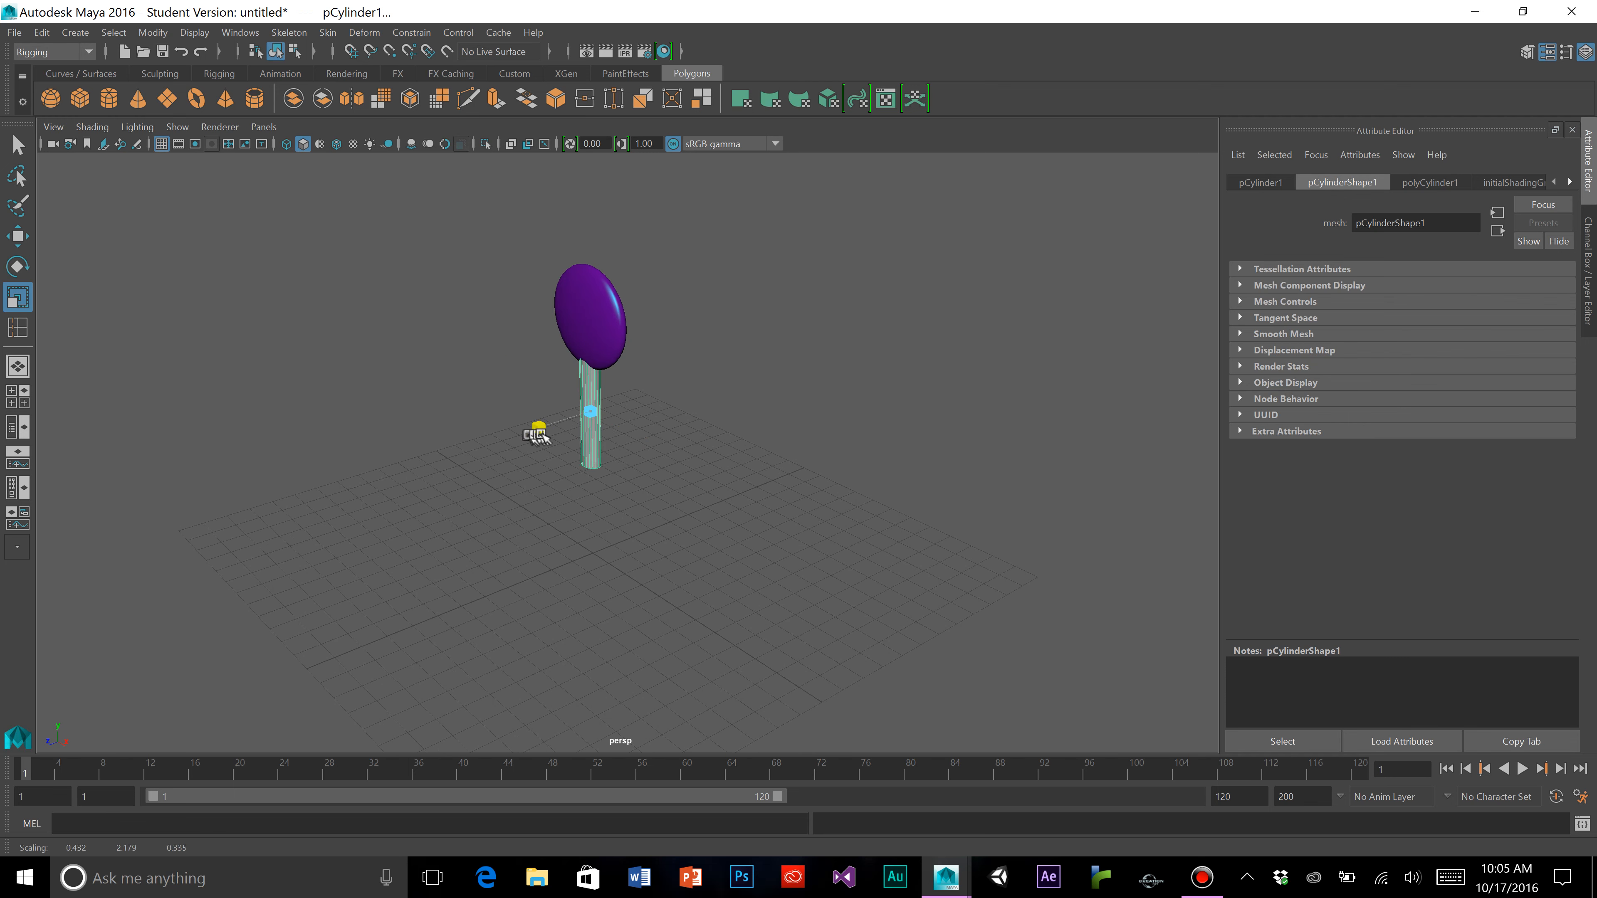
pyautogui.keyDown('alt'); pyautogui.moveTo(530, 434); pyautogui.dragTo(641, 448); pyautogui.keyUp('alt')
pyautogui.scroll(6, 667, 449)
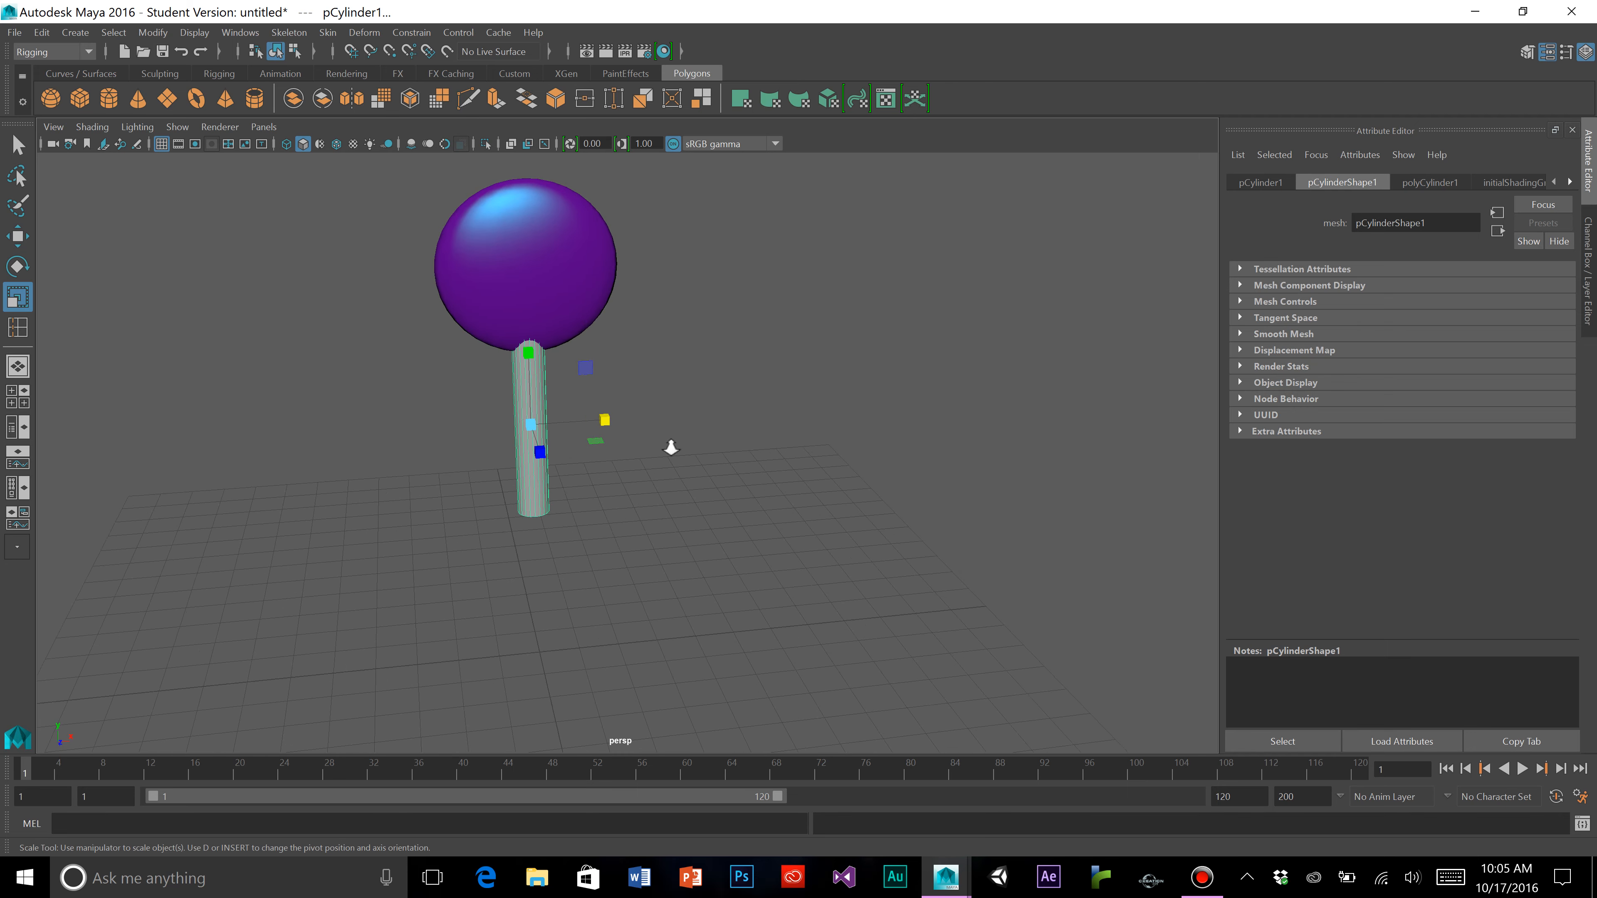
pyautogui.scroll(-4, 671, 409)
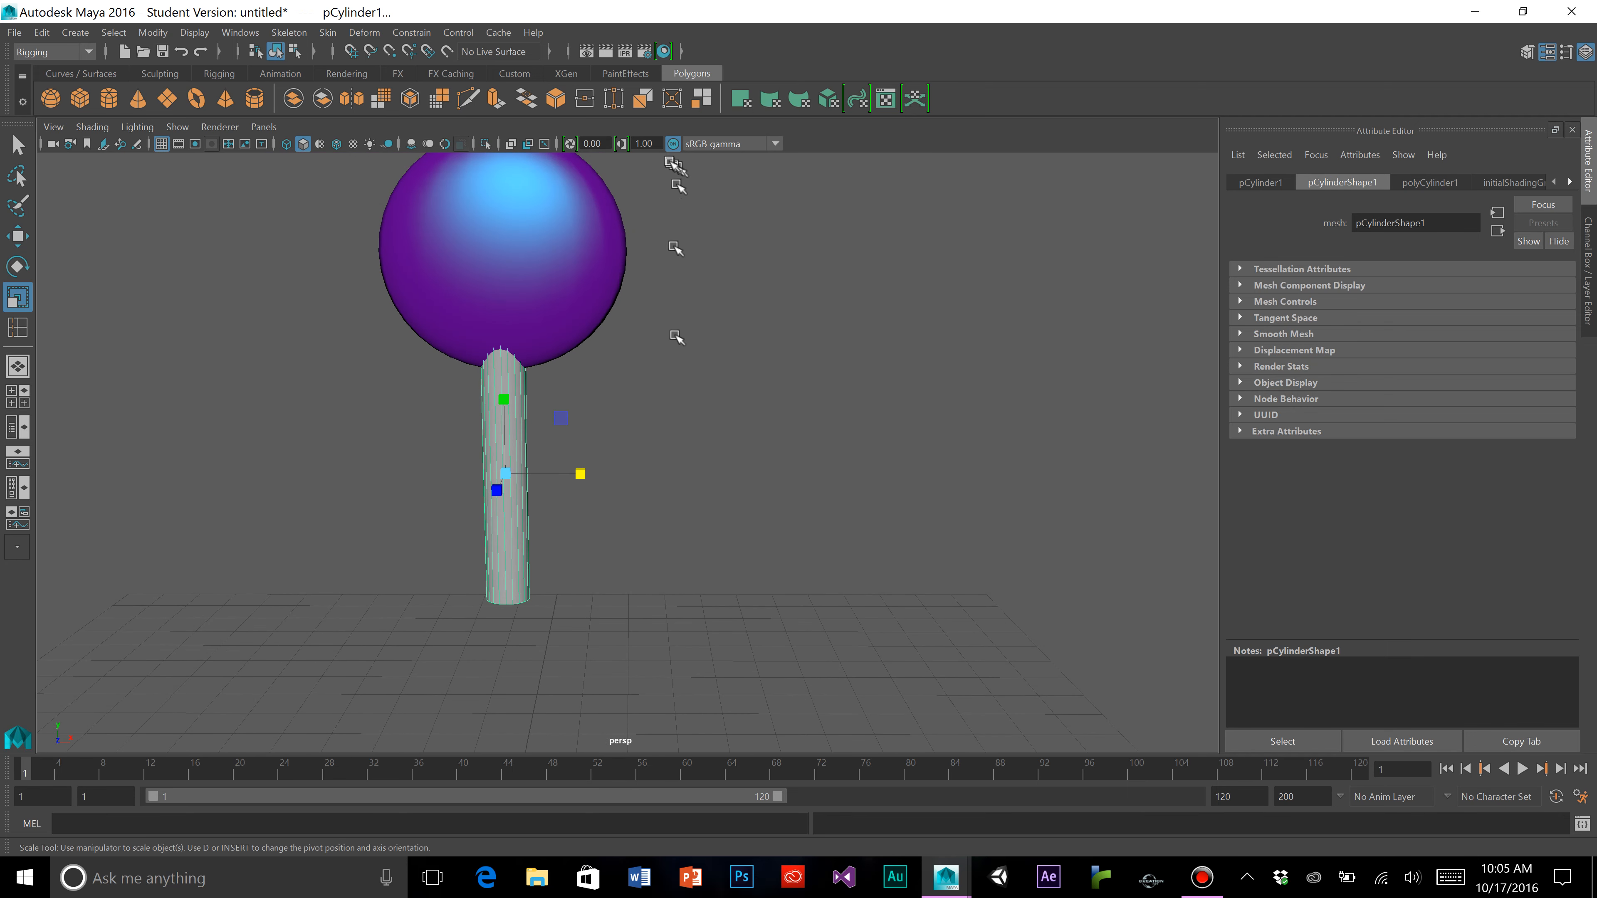
# Assign the purple phong1 material to the cylinder from the Hypershade and close the Hypershade
pyautogui.click(657, 44)
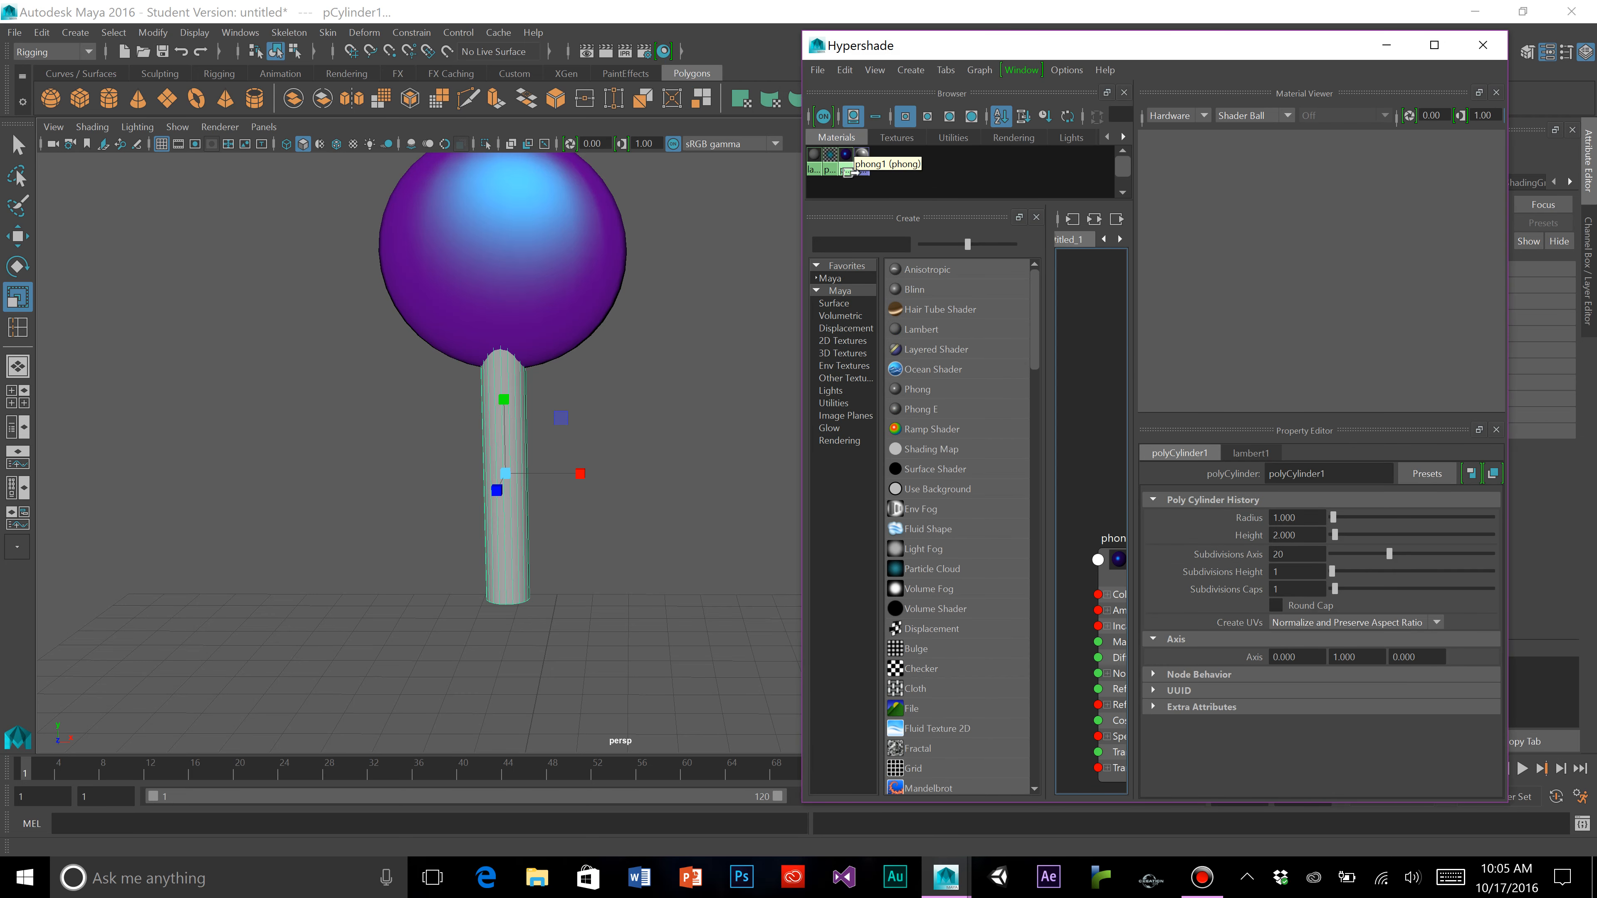
pyautogui.moveTo(845, 160); pyautogui.dragTo(524, 531, button='middle')
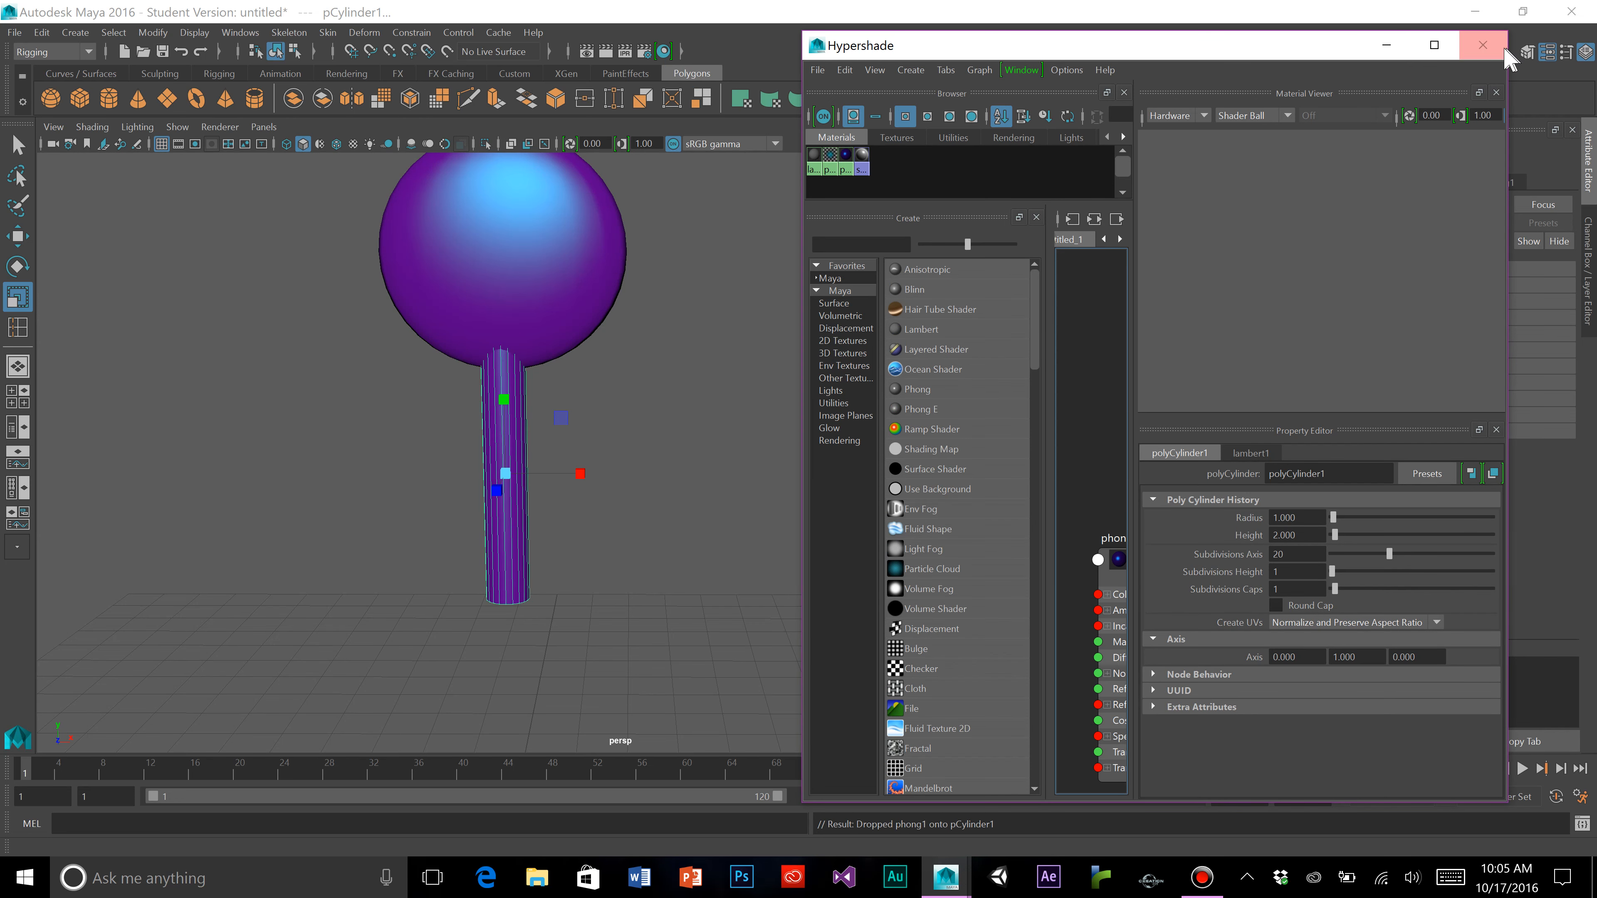
pyautogui.click(1482, 44)
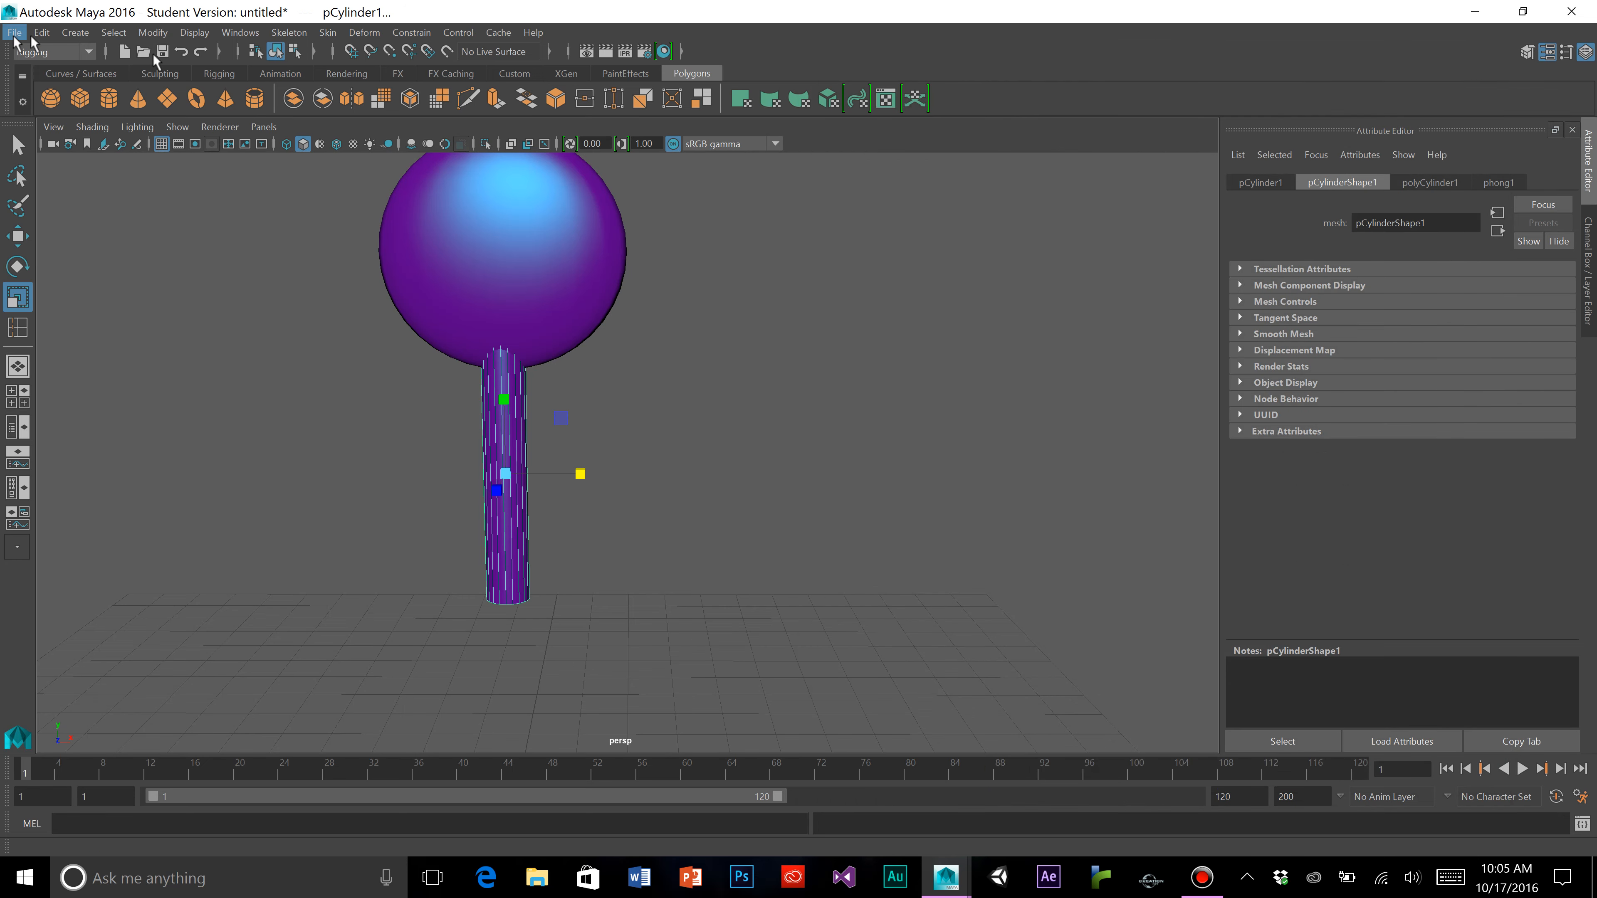
# Insert six horizontal edge loops spaced along the cylinder's height with the Insert Edge Loop tool
pyautogui.click(56, 57)
pyautogui.click(59, 70)
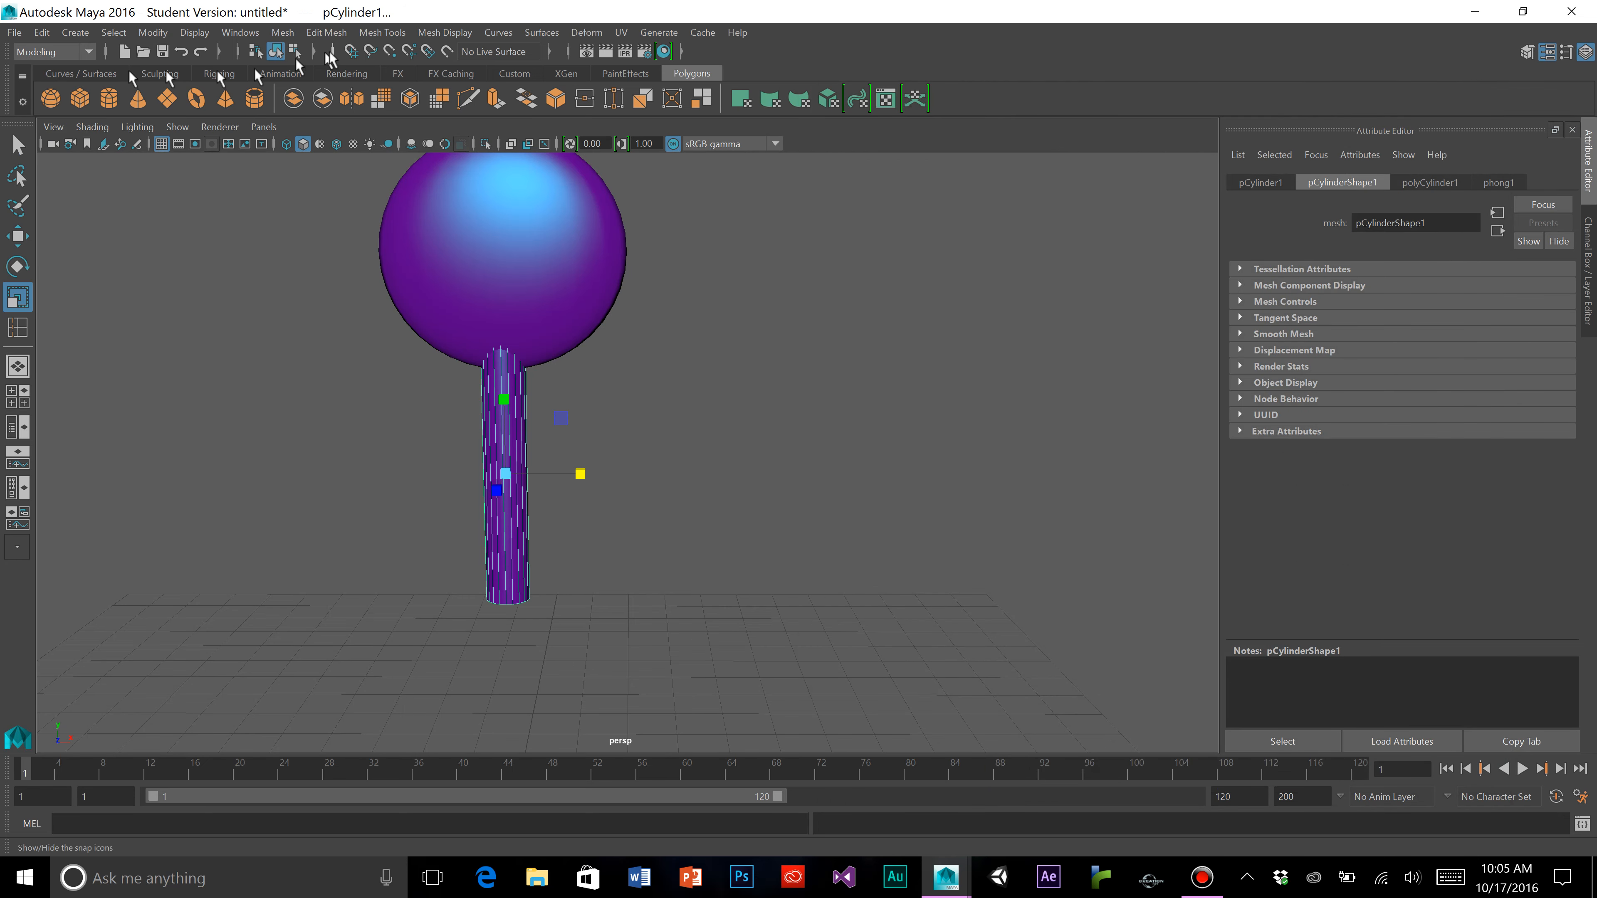
pyautogui.click(384, 34)
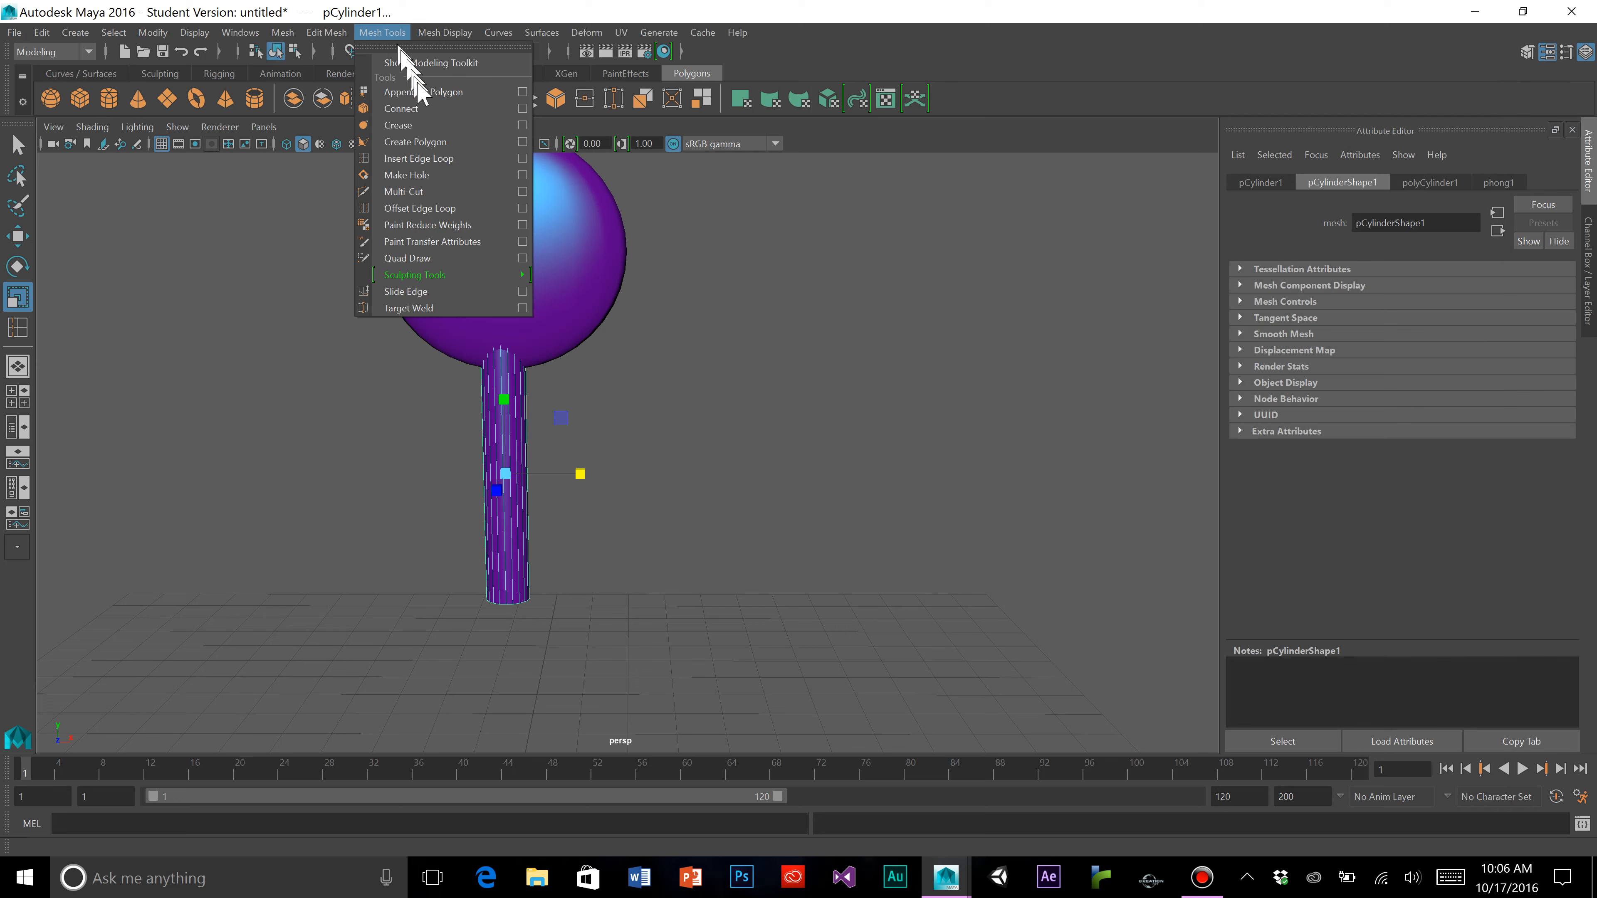
pyautogui.click(418, 159)
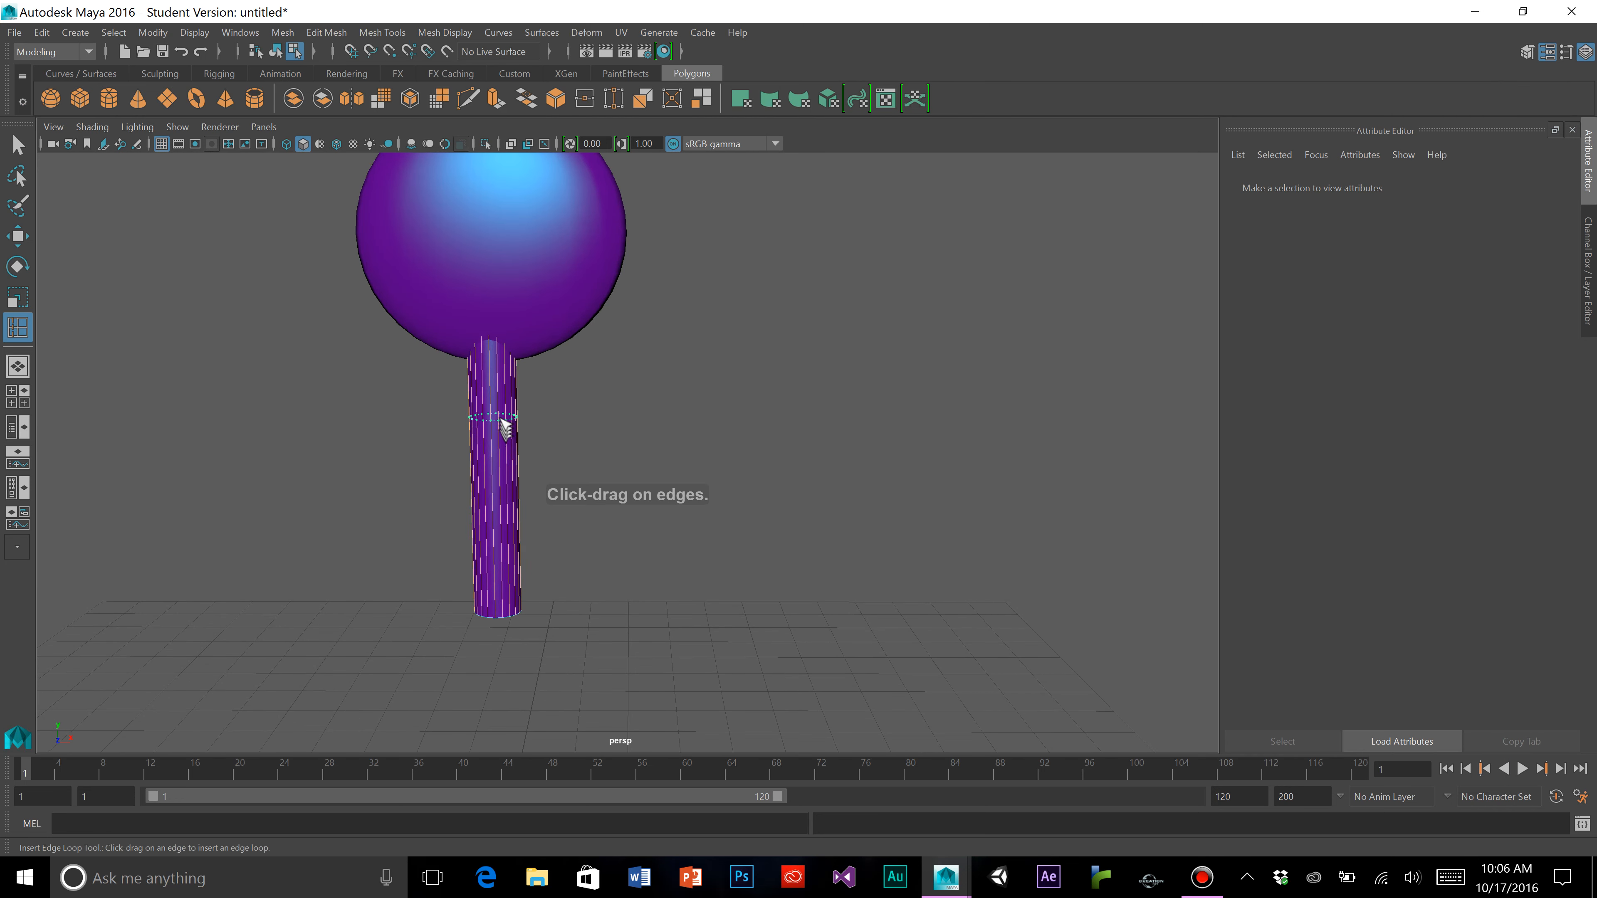
pyautogui.moveTo(500, 381); pyautogui.dragTo(502, 371)
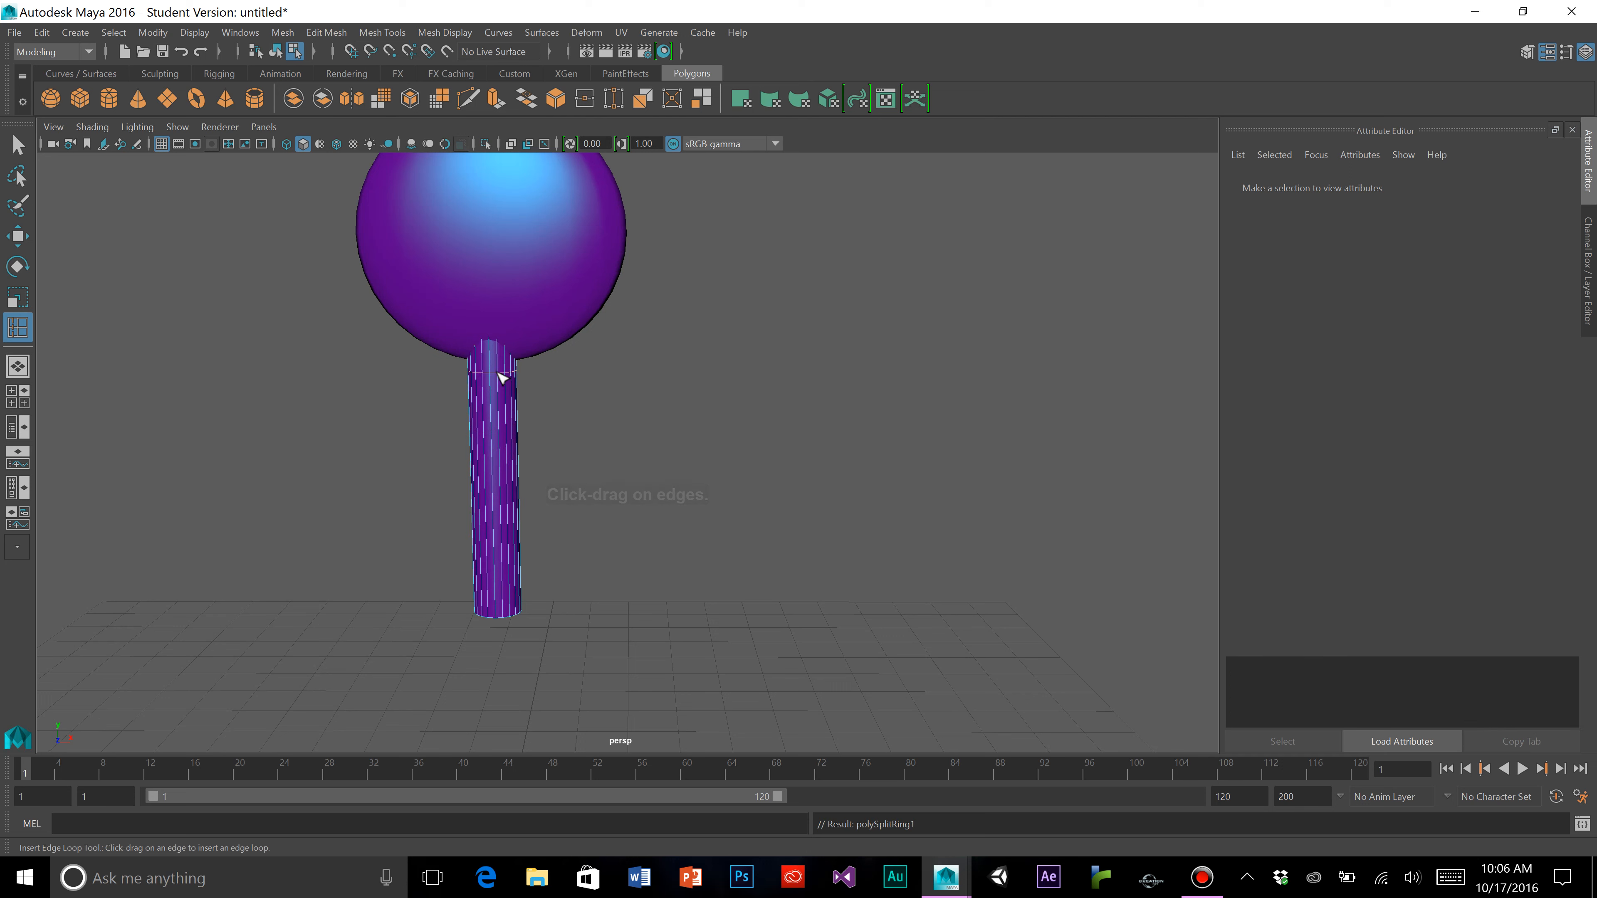
pyautogui.click(503, 423)
pyautogui.click(500, 447)
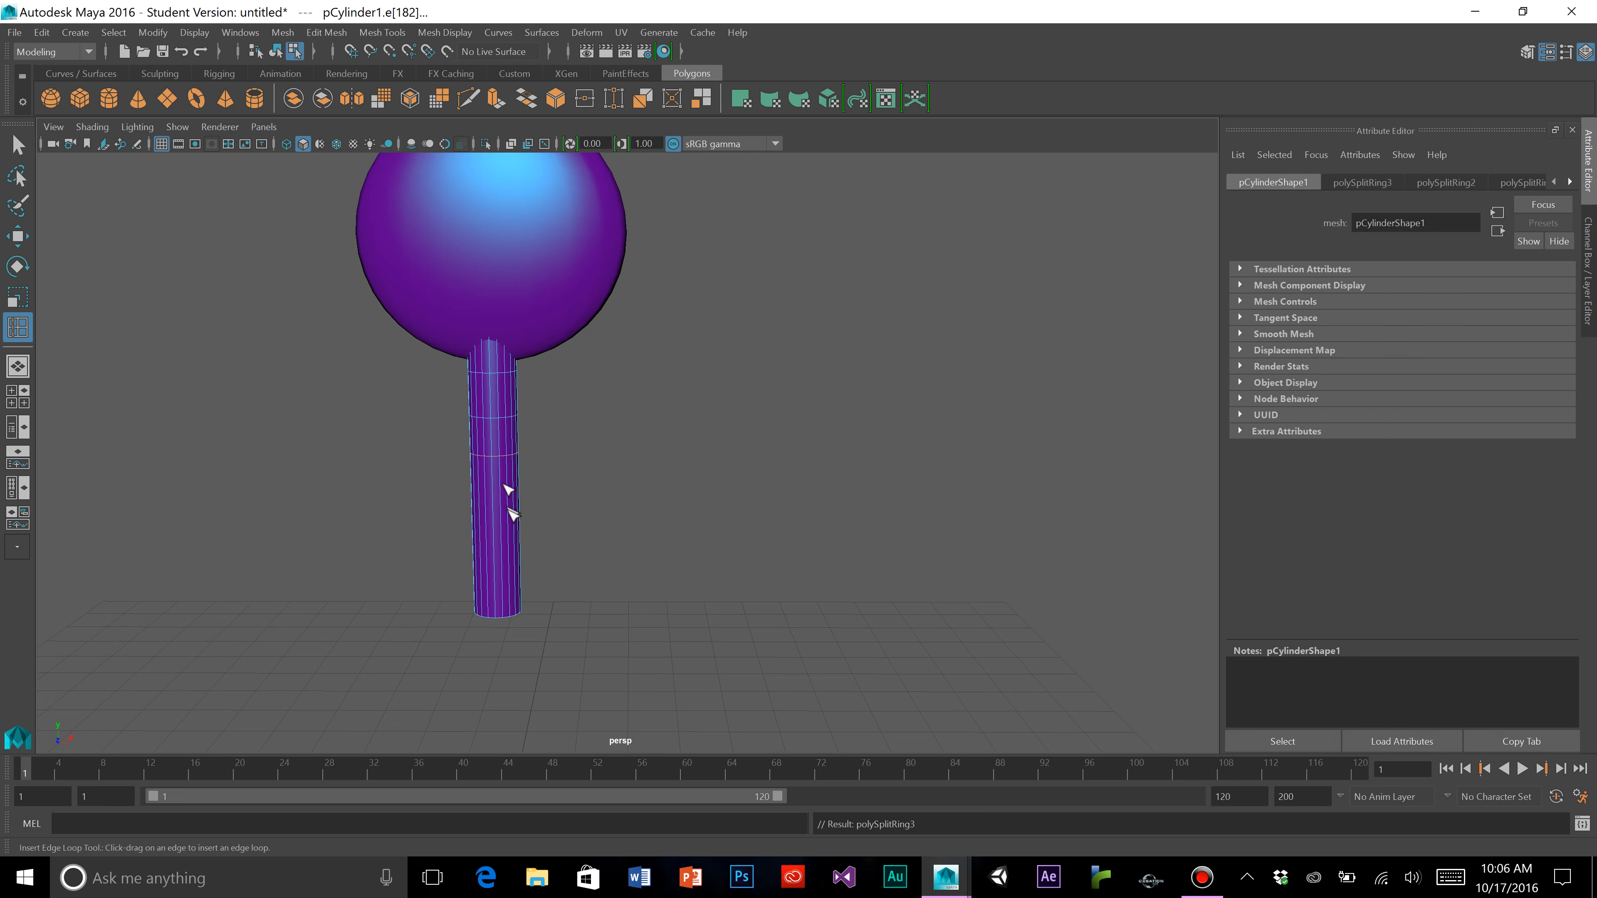
pyautogui.moveTo(506, 493); pyautogui.dragTo(502, 498)
pyautogui.moveTo(506, 574); pyautogui.dragTo(506, 585)
pyautogui.scroll(-5, 600, 542)
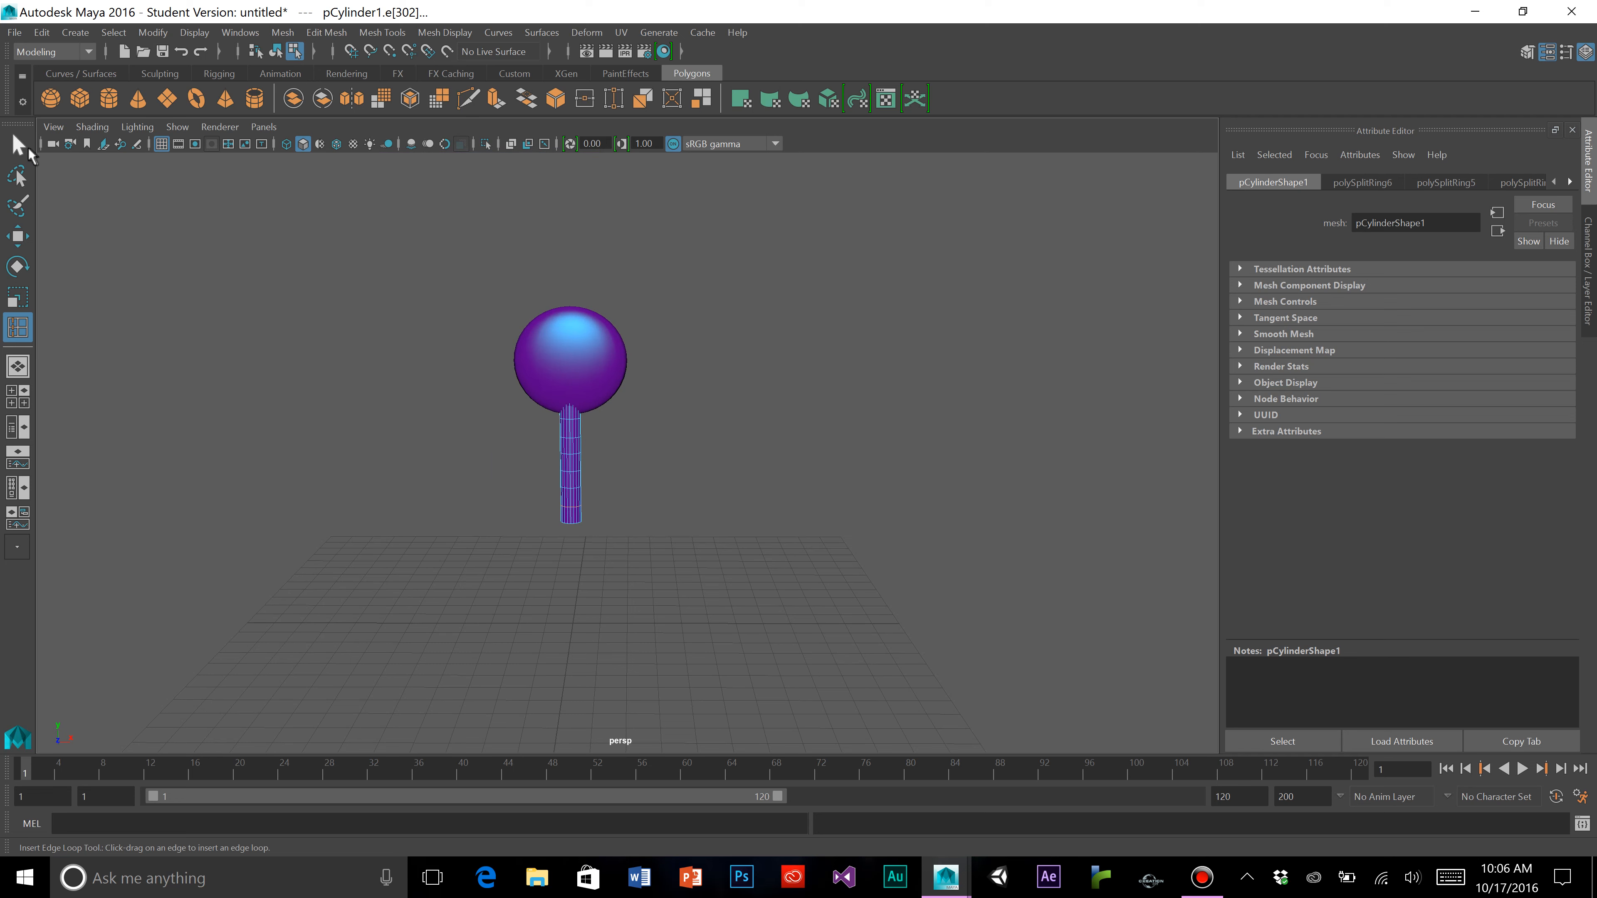
# Leave the edge loop tool, return to object selection mode and deselect the cylinder
pyautogui.click(25, 151)
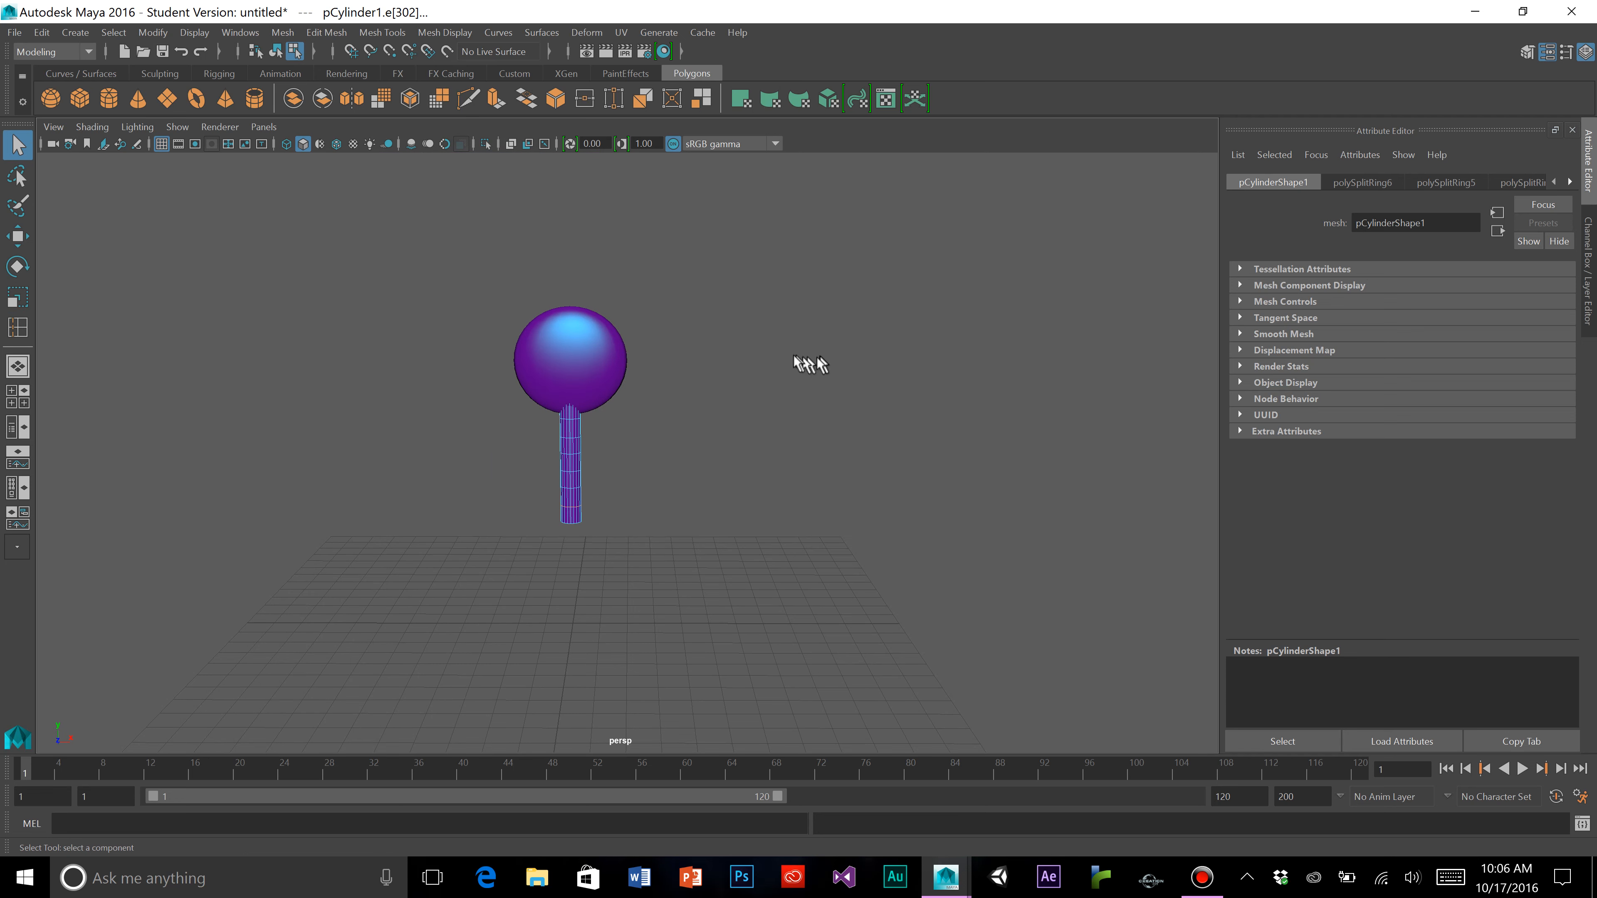
pyautogui.moveTo(791, 363); pyautogui.dragTo(811, 352, button='right')
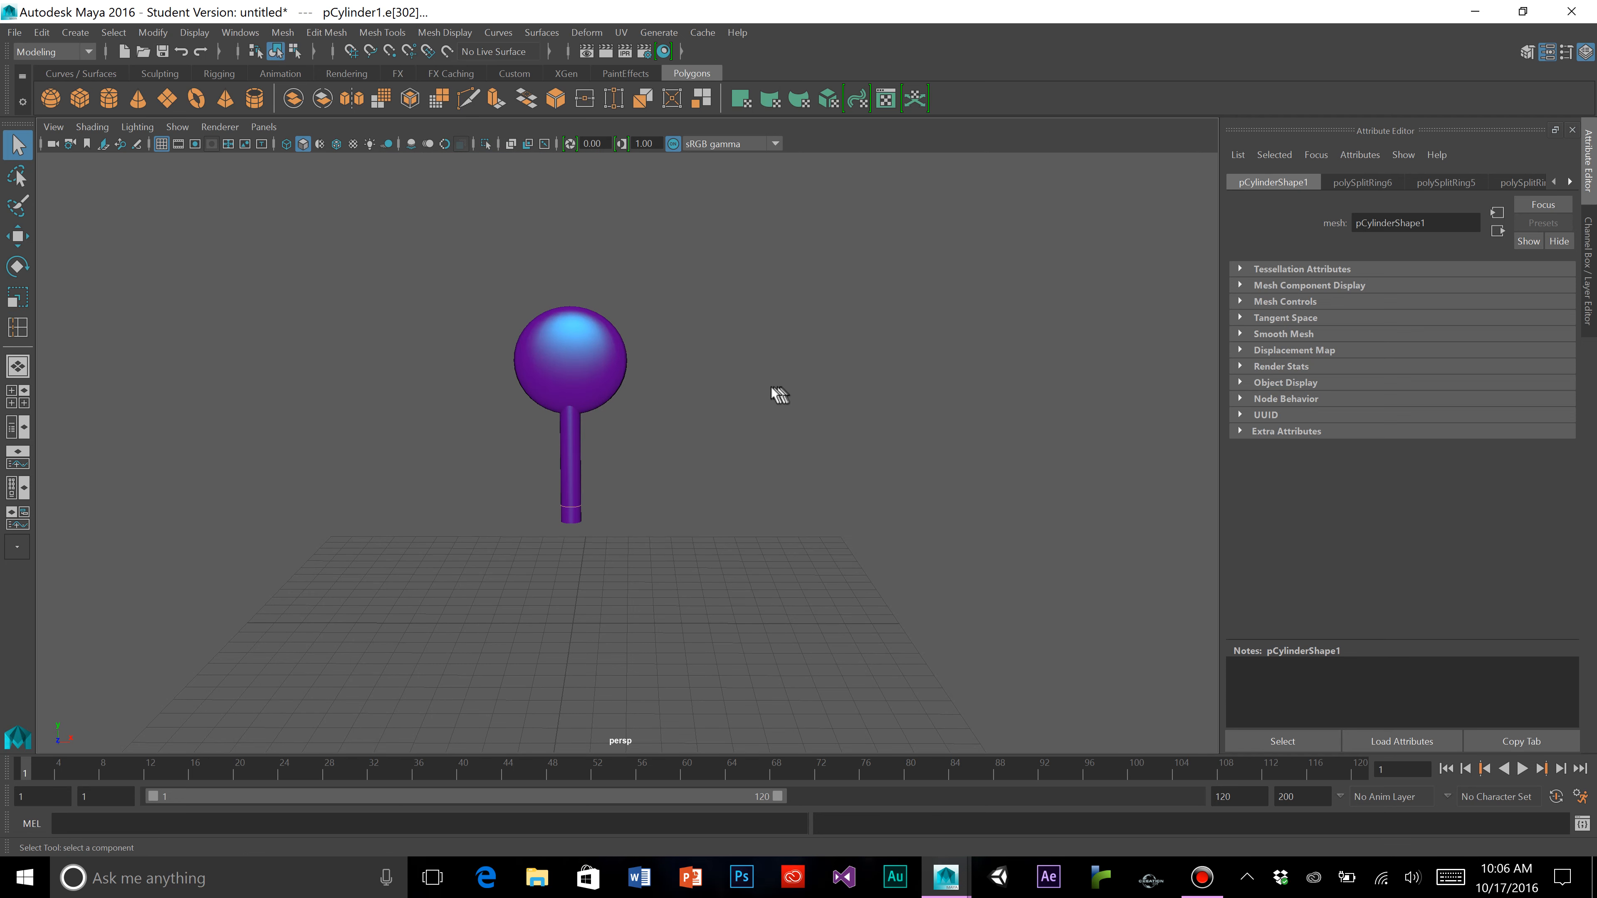
pyautogui.click(742, 411)
pyautogui.scroll(3, 741, 412)
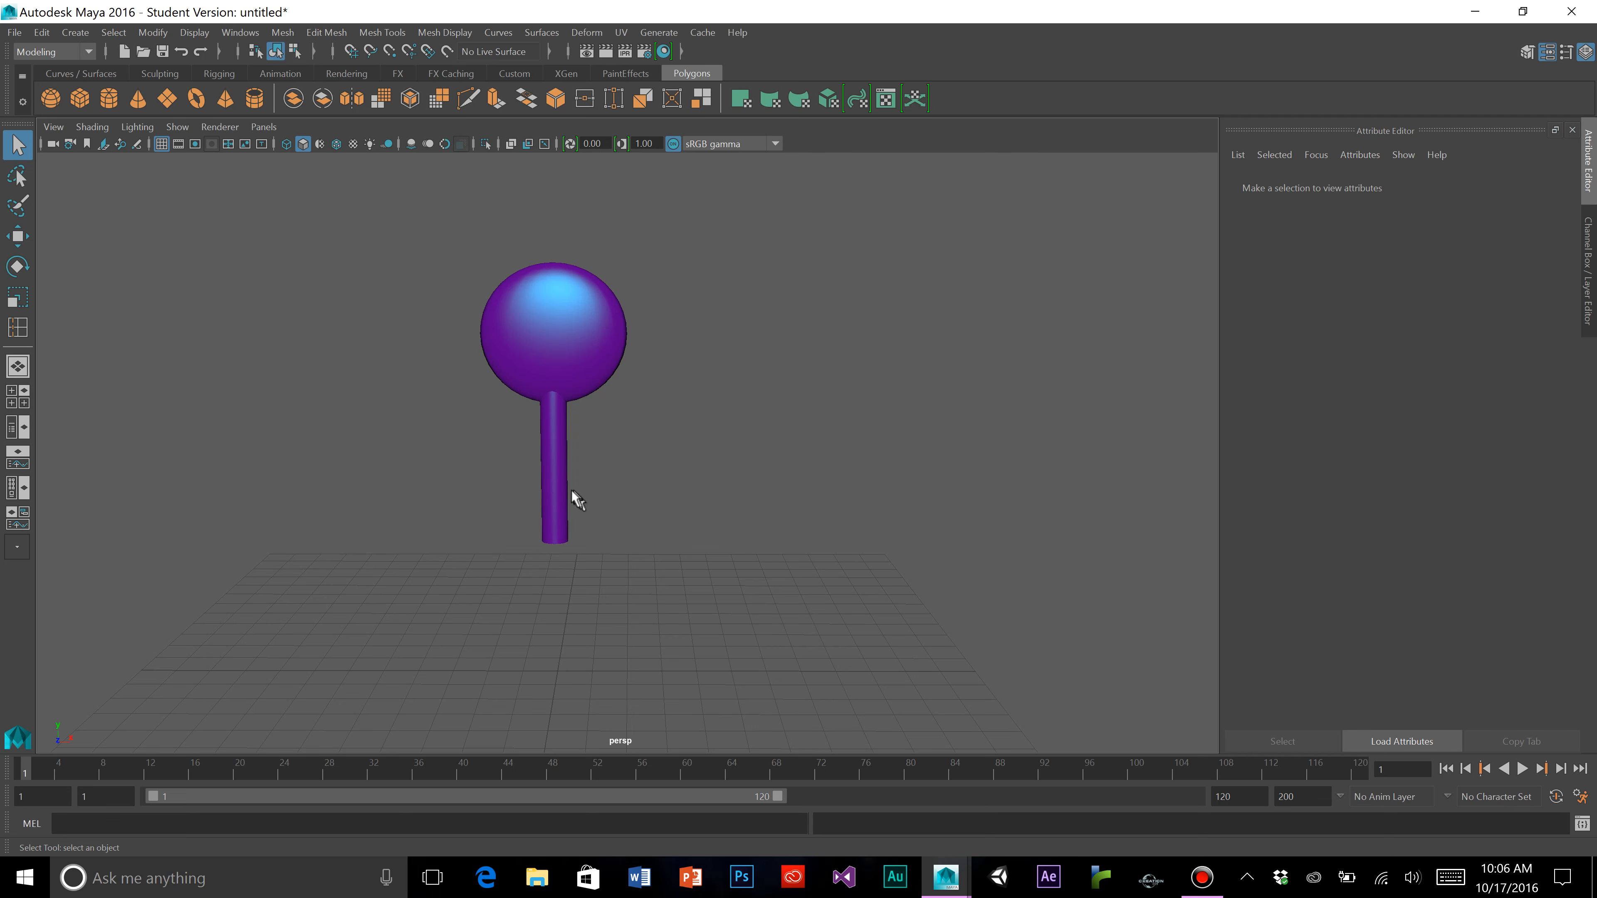
# Select the cylinder and nudge it along X to centre it under the sphere
pyautogui.click(558, 481)
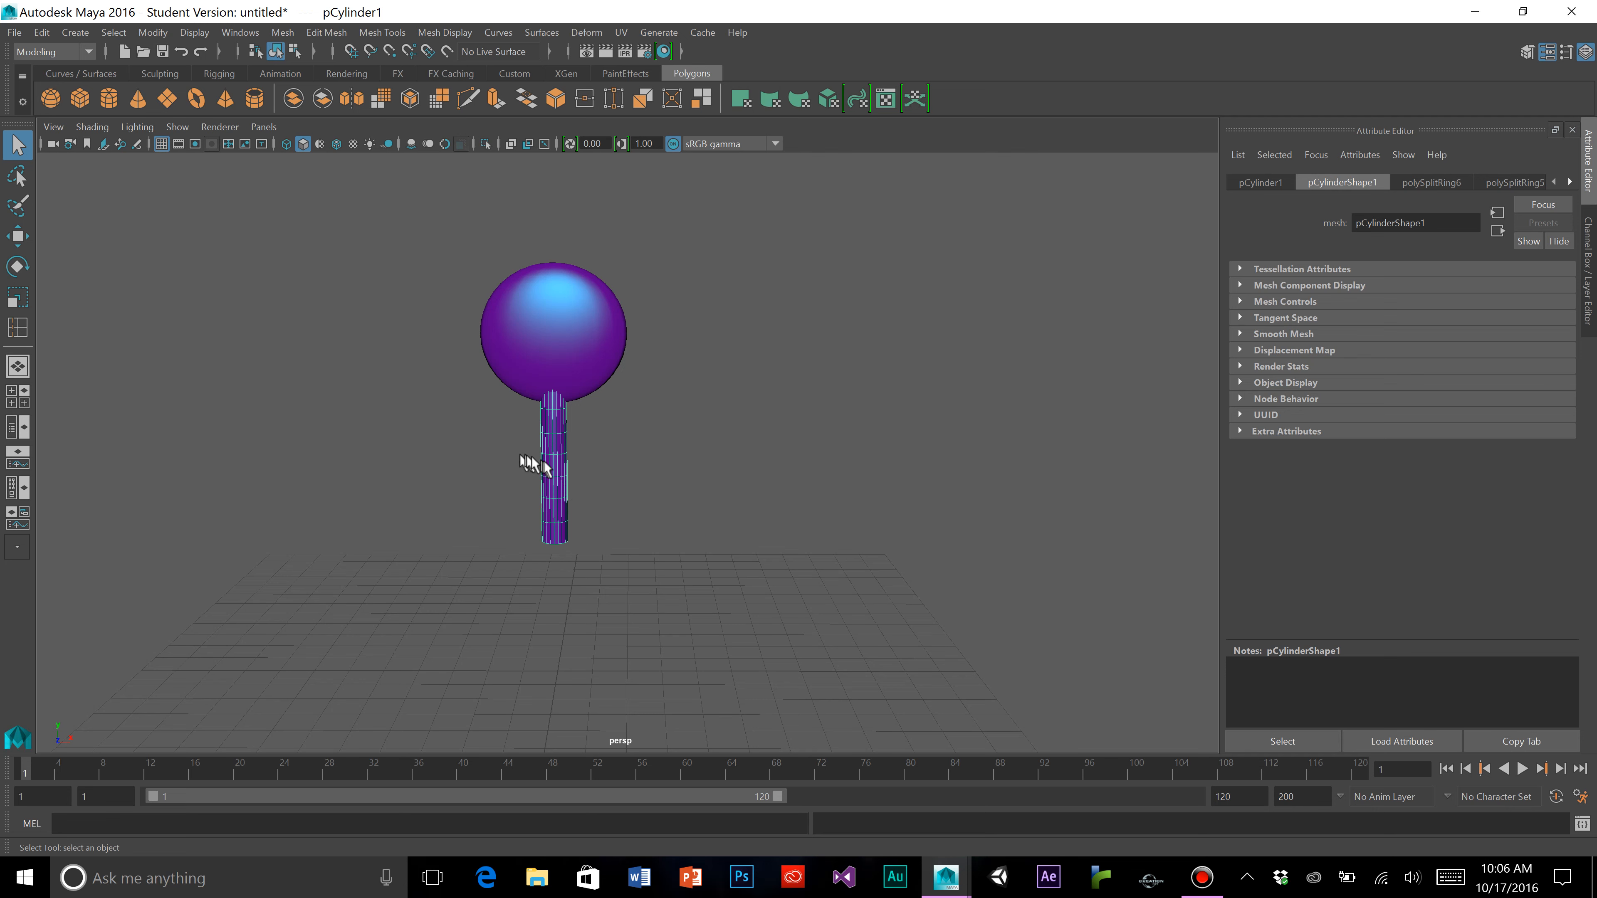
pyautogui.scroll(3, 754, 463)
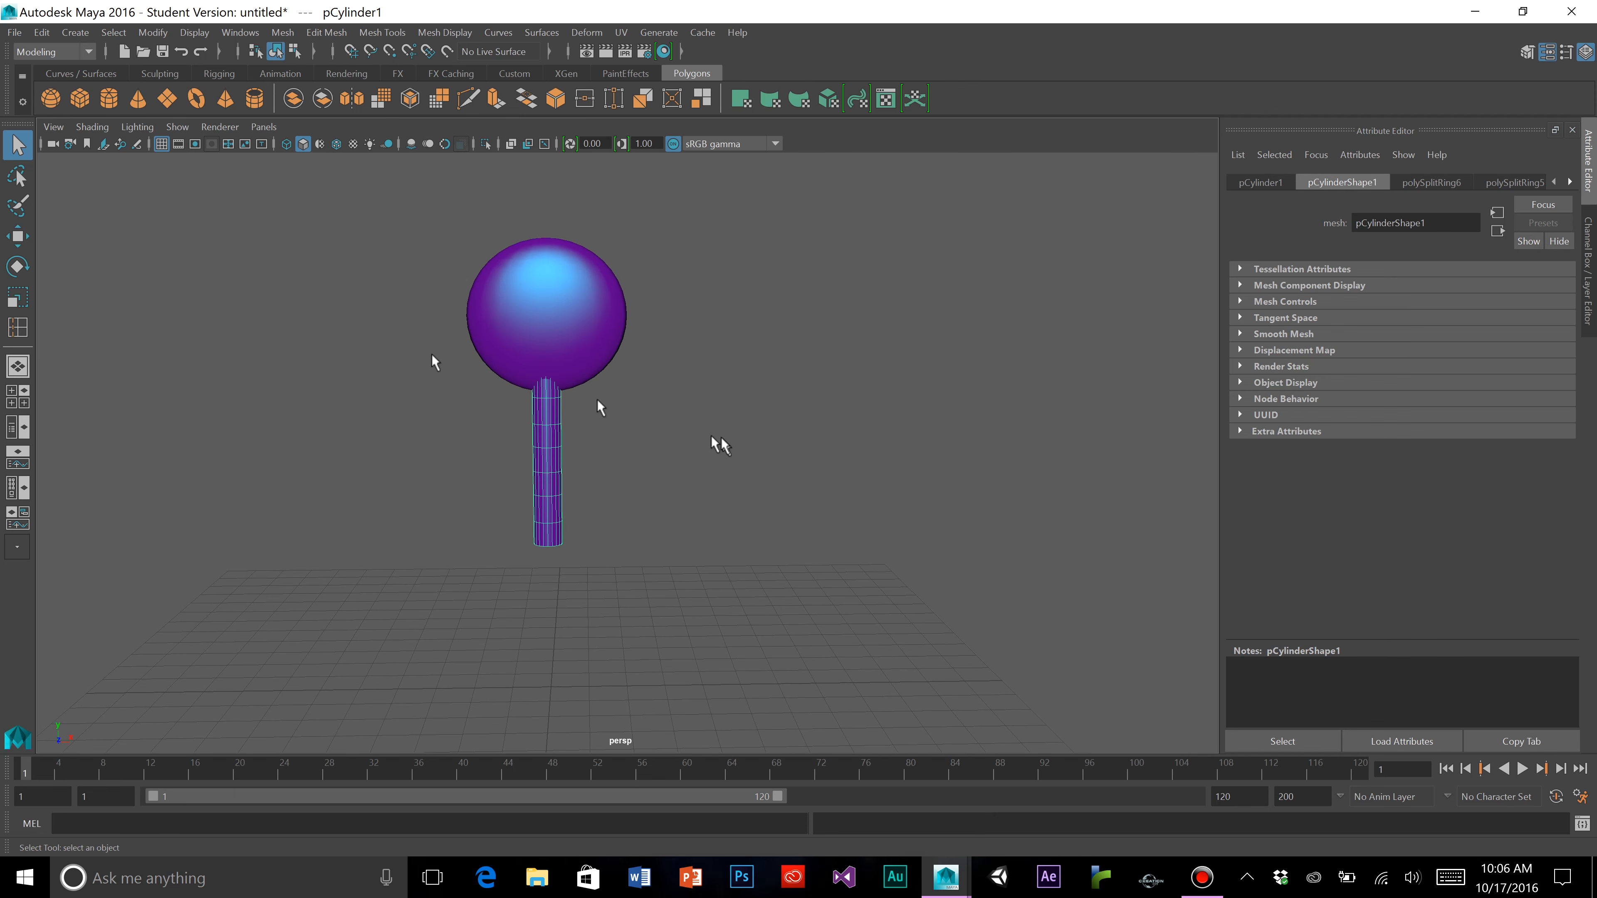
pyautogui.click(13, 233)
pyautogui.moveTo(627, 460); pyautogui.dragTo(648, 496)
pyautogui.click(661, 497)
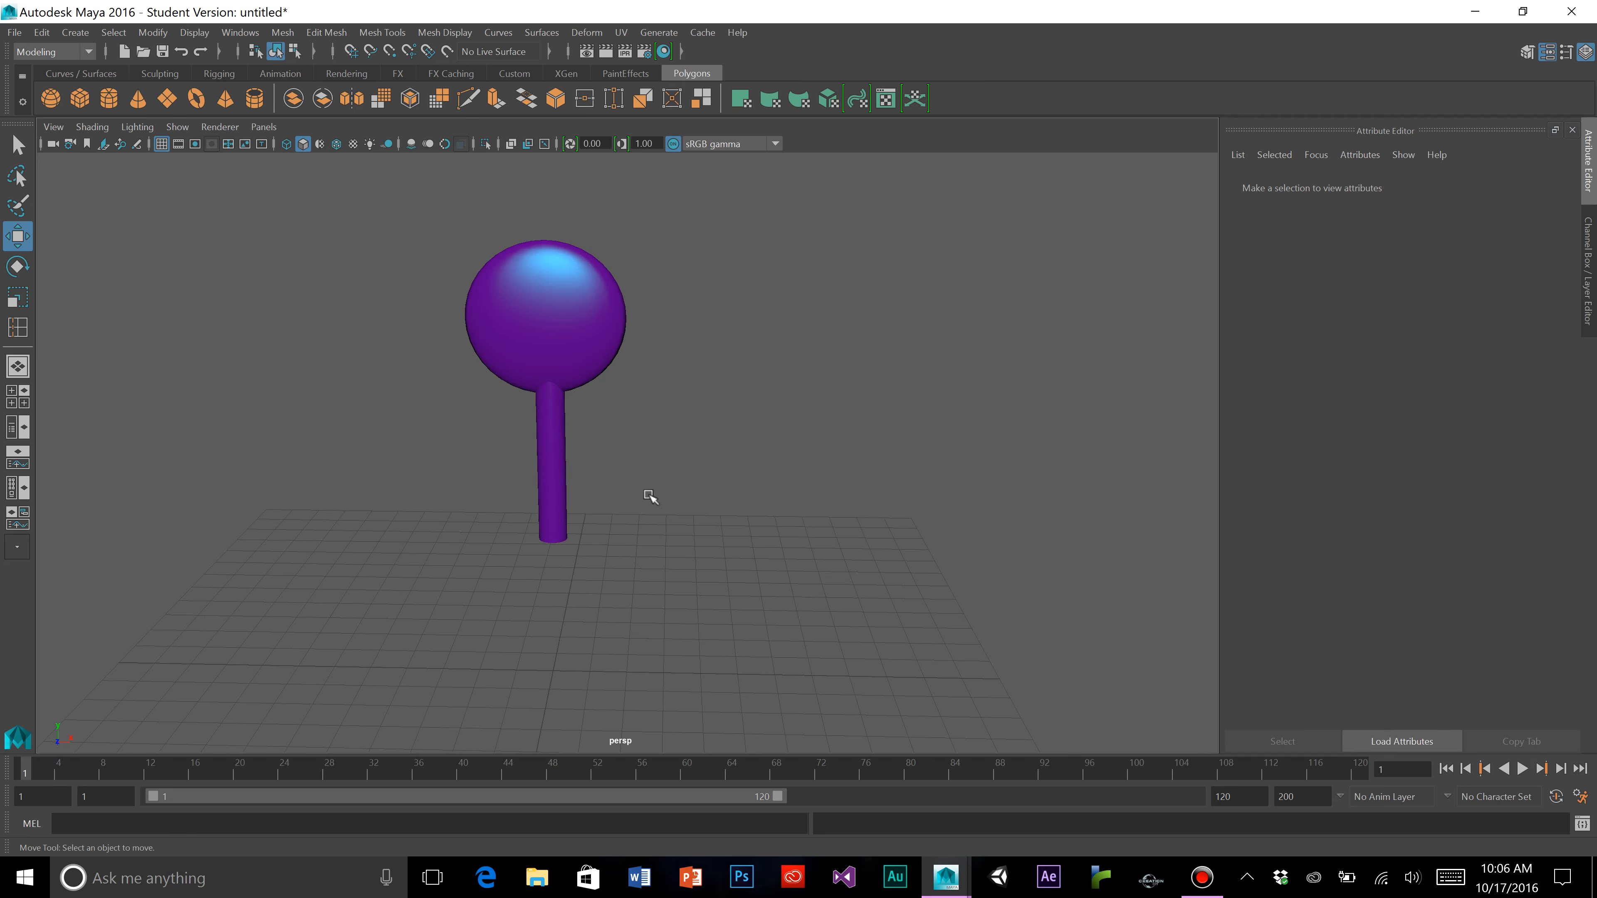
pyautogui.click(563, 447)
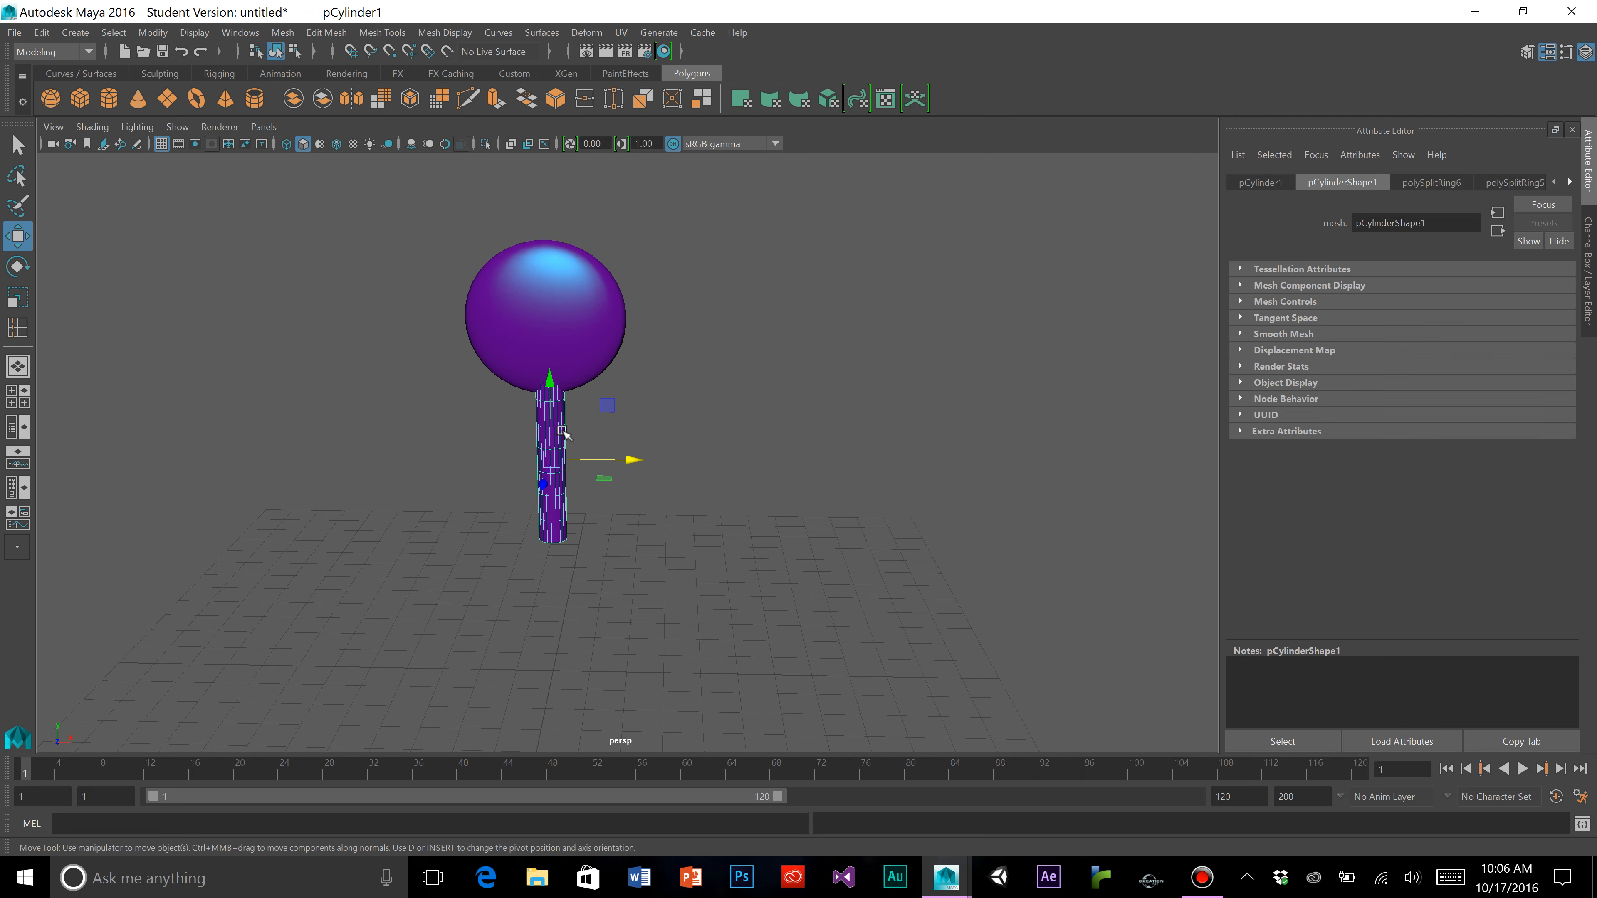
pyautogui.moveTo(629, 457); pyautogui.dragTo(631, 459)
pyautogui.keyDown('alt'); pyautogui.moveTo(599, 392); pyautogui.dragTo(604, 401); pyautogui.keyUp('alt')
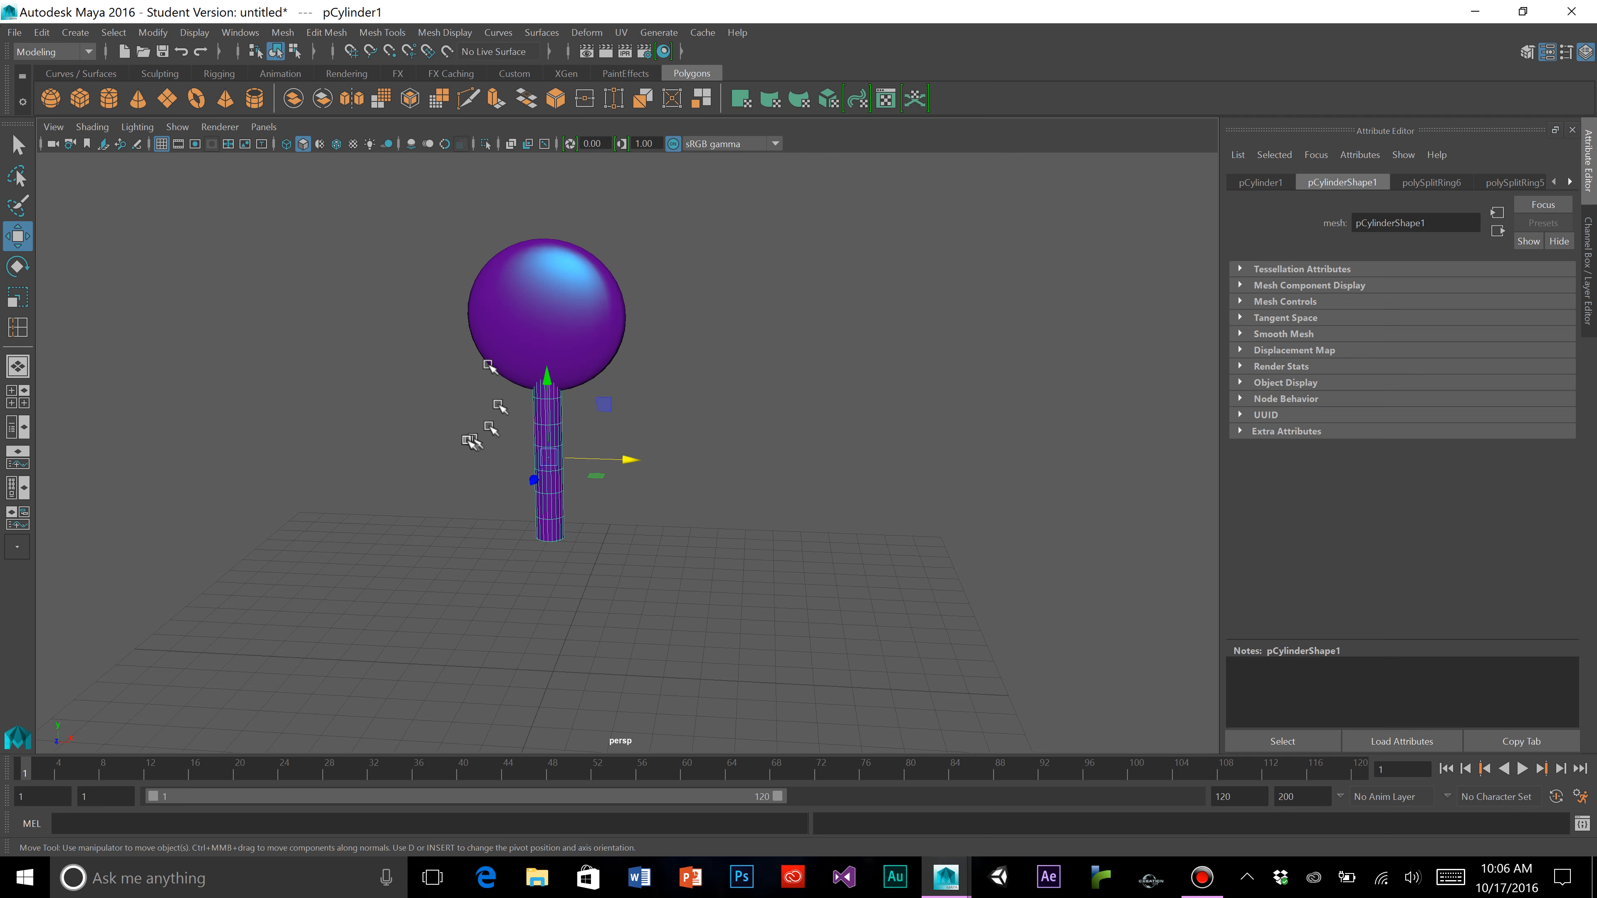
# Duplicate the body cylinder, shift the copy to the body's left side and tilt it into a slanted arm
pyautogui.click(42, 33)
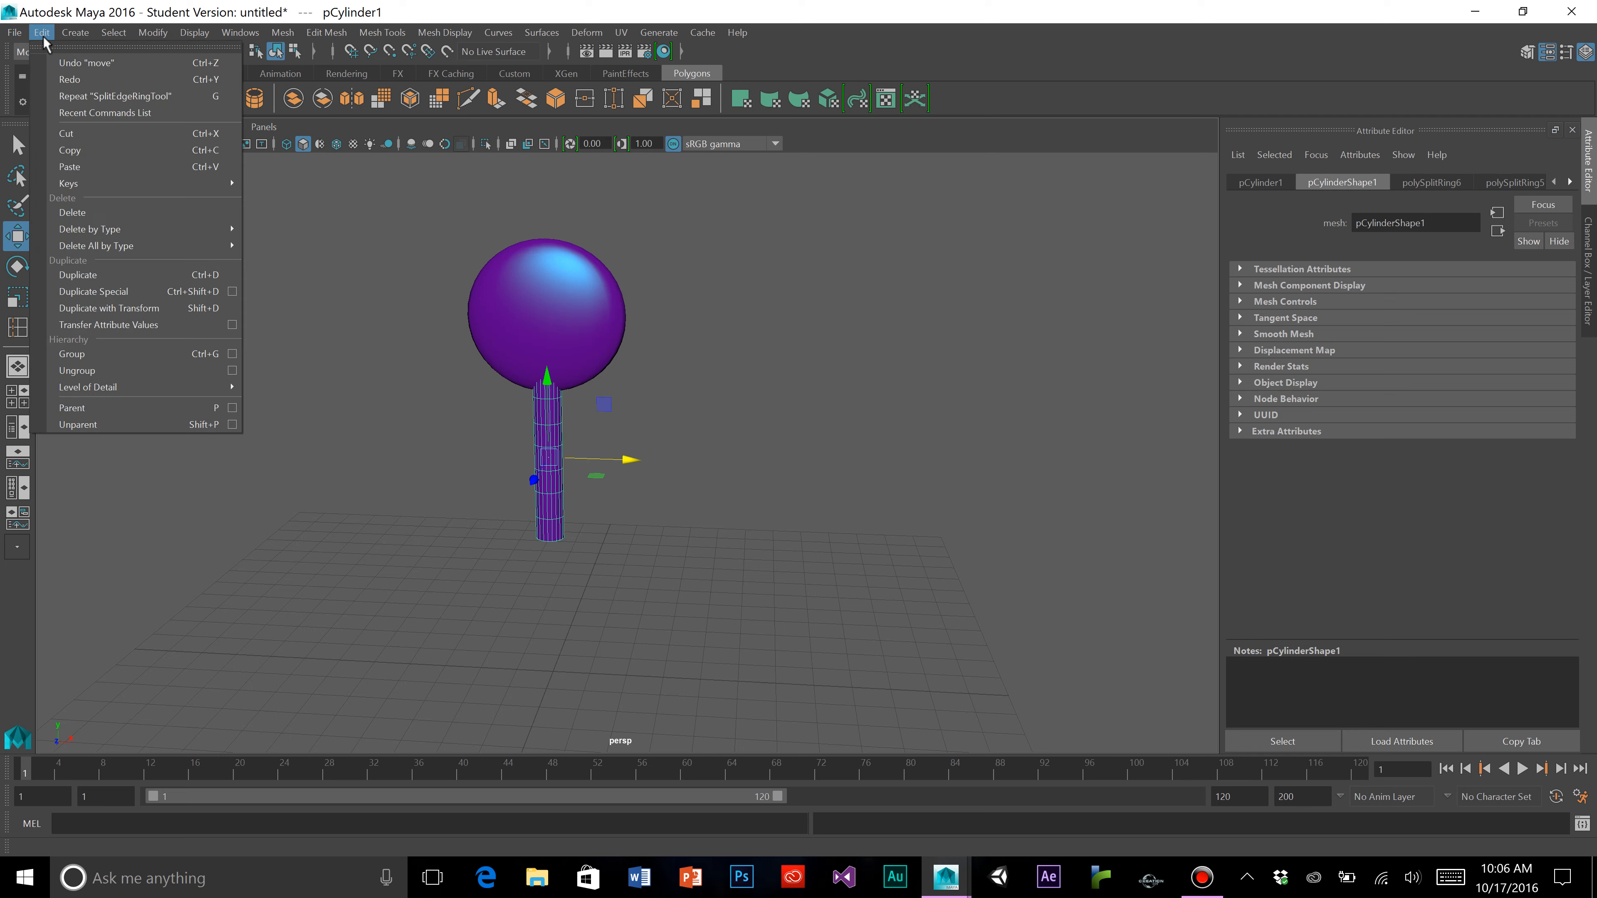
pyautogui.click(137, 281)
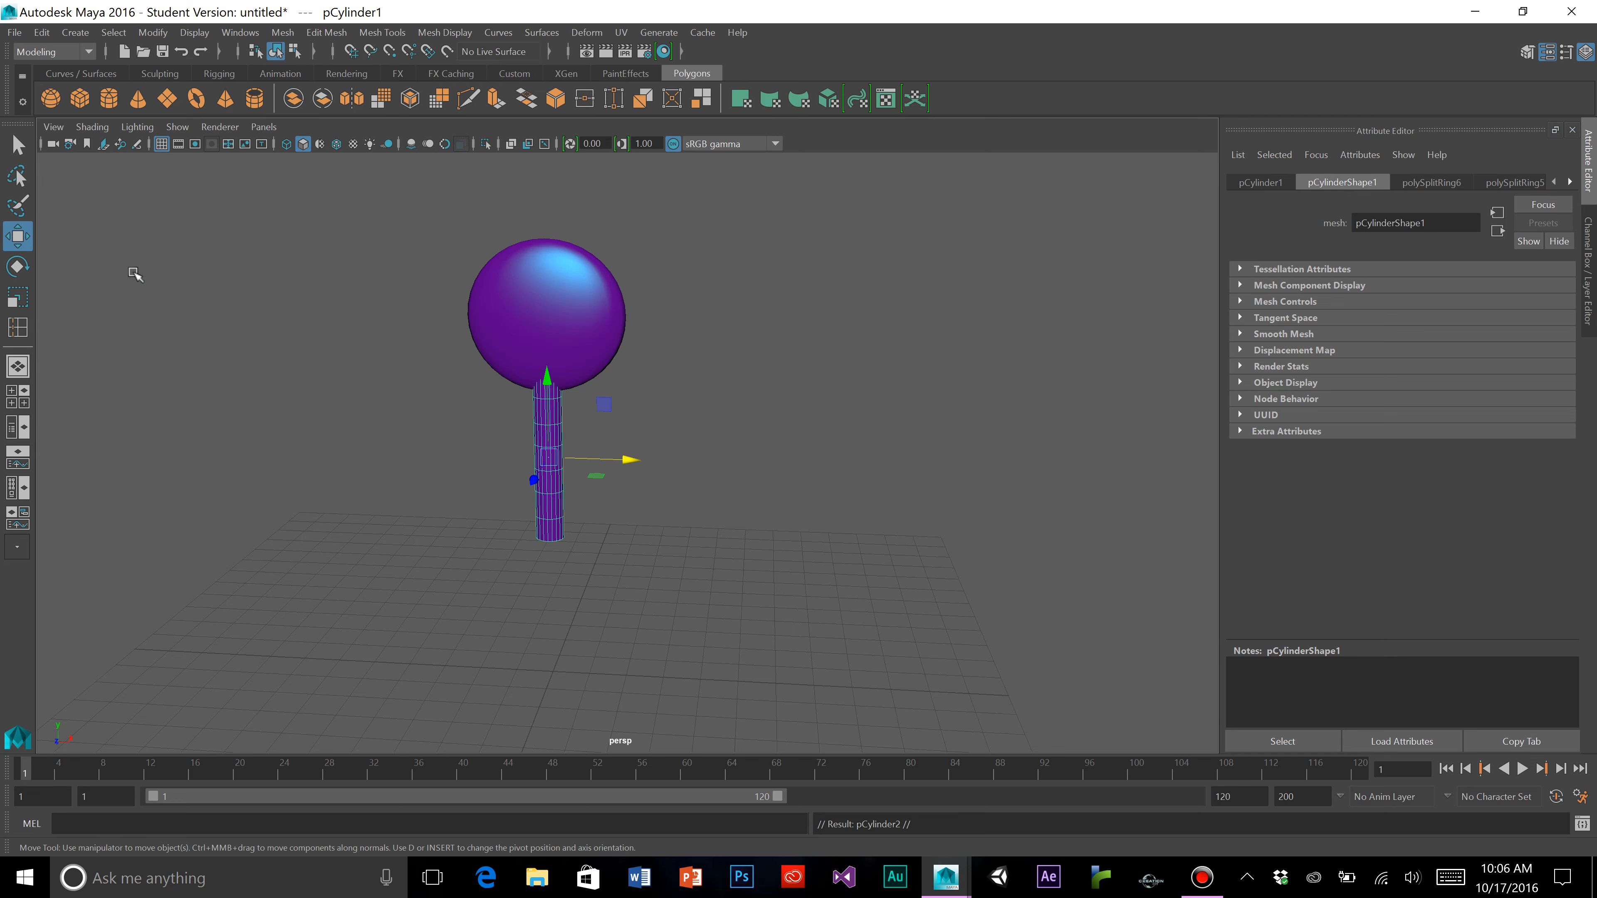
pyautogui.moveTo(624, 461); pyautogui.dragTo(485, 367)
pyautogui.click(29, 268)
pyautogui.click(18, 237)
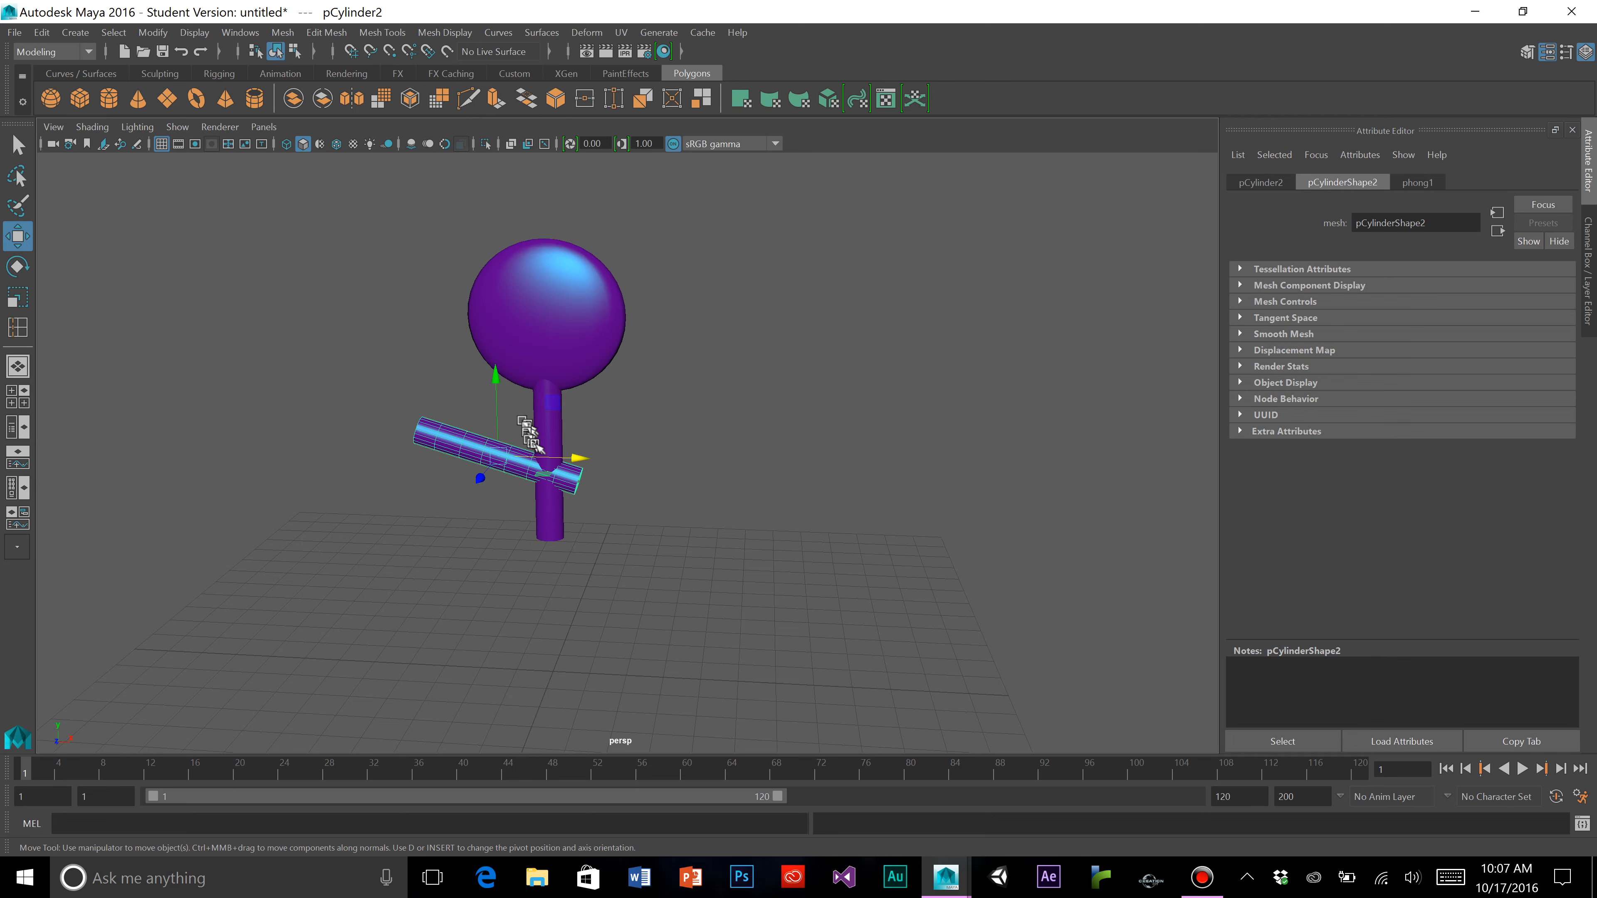
# Move the slanted arm outward to about X -2.033 and raise it toward the upper part of the body
pyautogui.moveTo(579, 463); pyautogui.dragTo(553, 457)
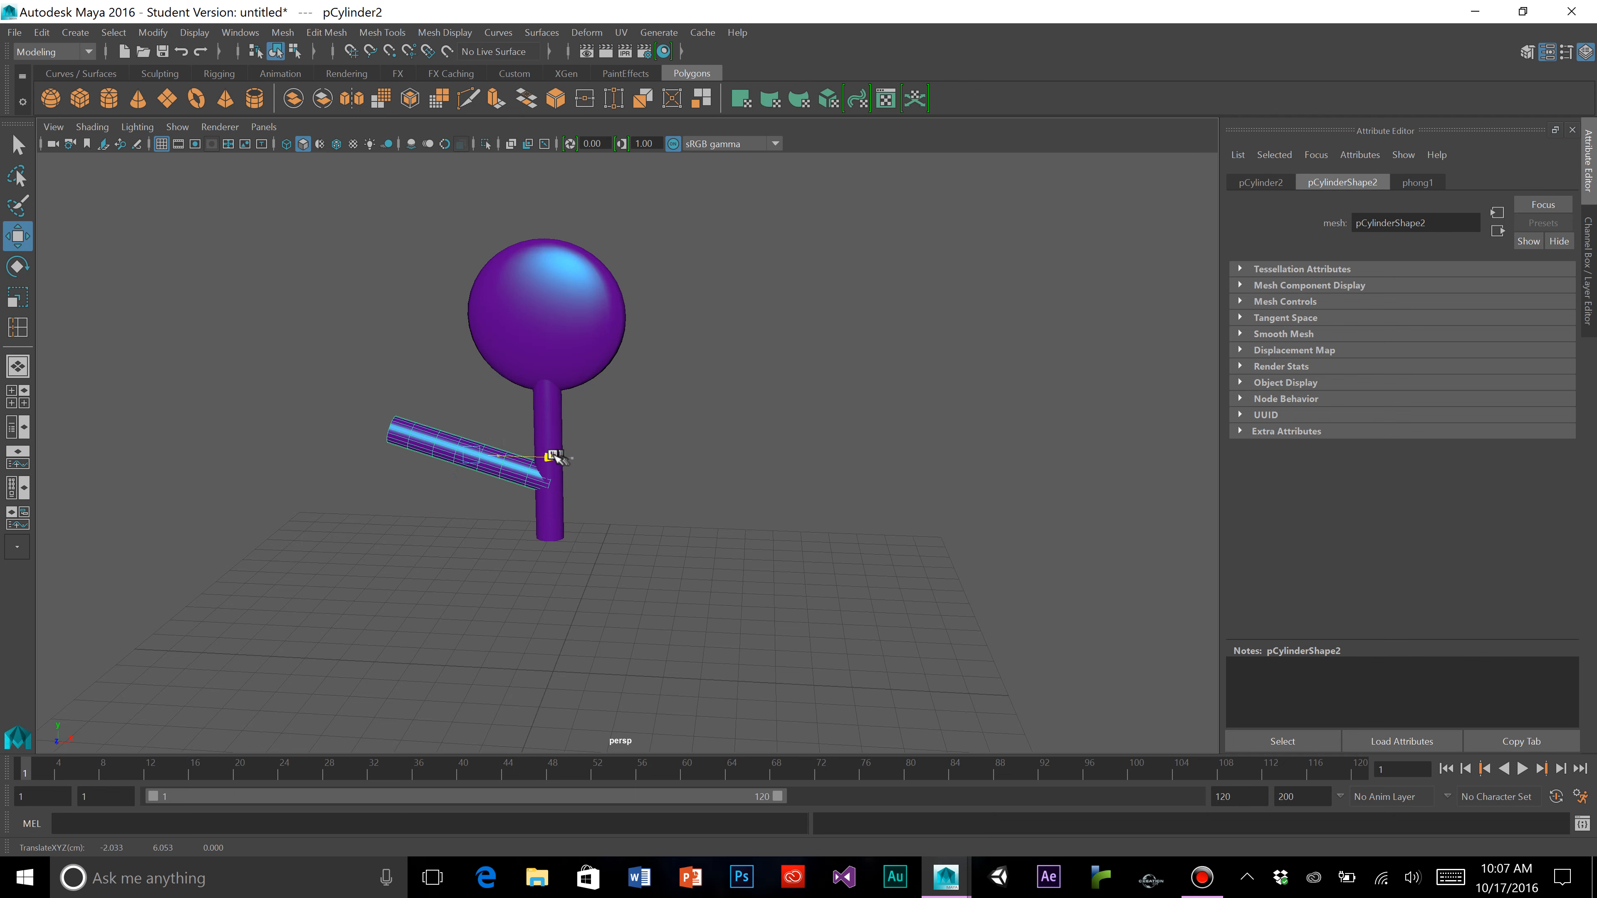
pyautogui.moveTo(465, 384); pyautogui.dragTo(467, 315)
pyautogui.moveTo(585, 469)
pyautogui.keyDown('alt'); pyautogui.mouseDown()
pyautogui.moveTo(510, 489)
pyautogui.moveTo(616, 469)
pyautogui.mouseUp(); pyautogui.keyUp('alt')
# Scale down the arm's width and depth so it is thinner than the body cylinder
pyautogui.click(14, 307)
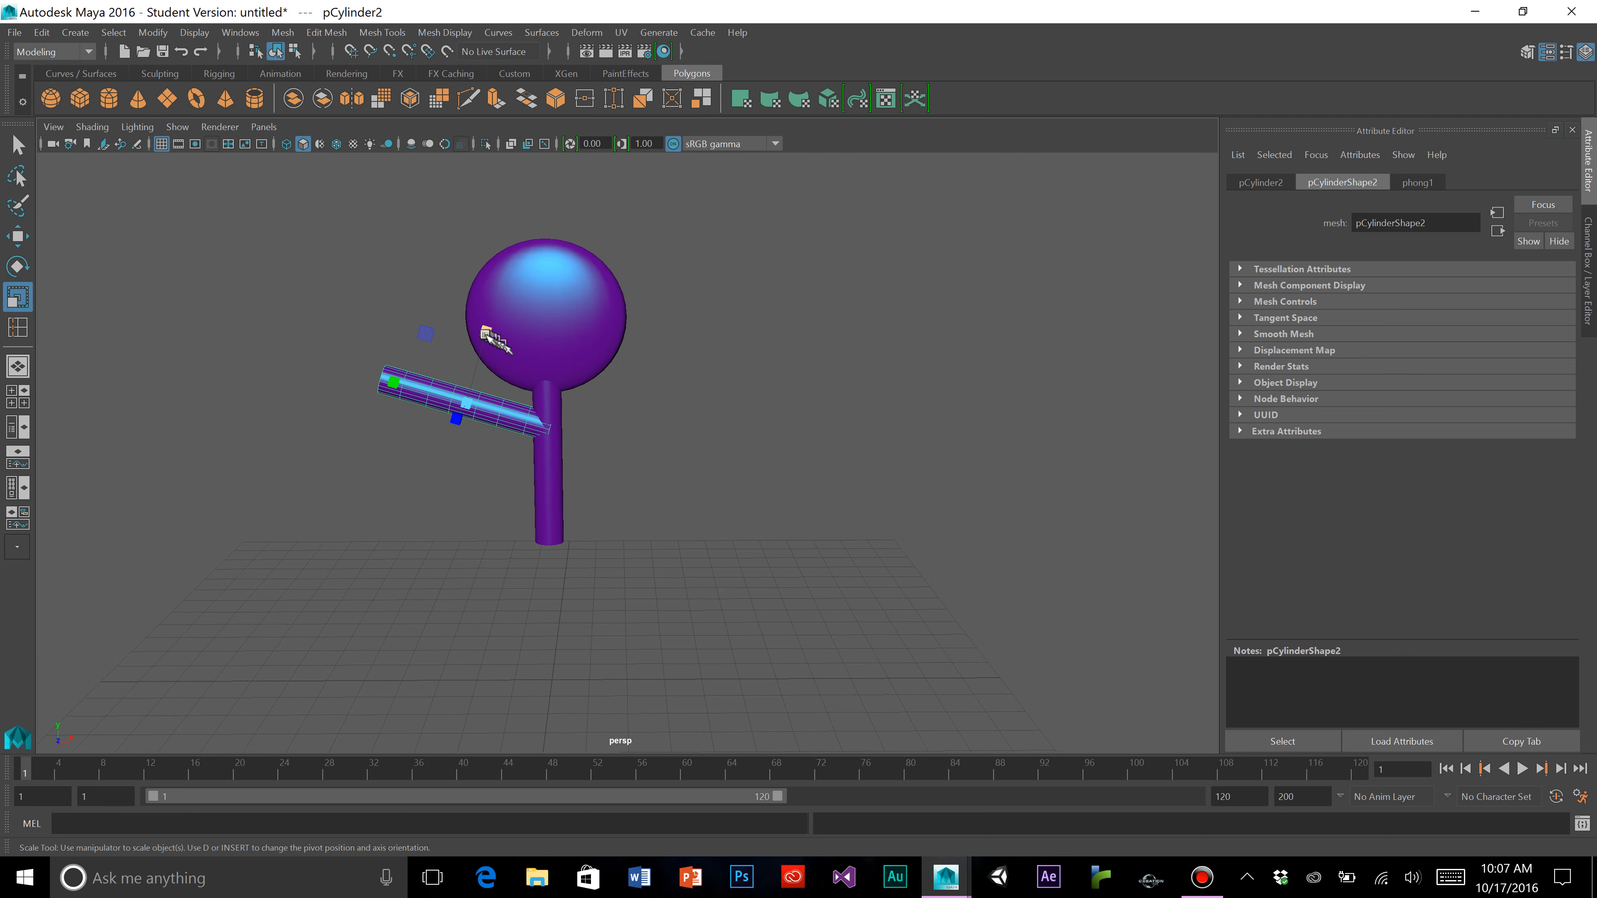
pyautogui.keyDown('alt'); pyautogui.moveTo(525, 443); pyautogui.dragTo(469, 463); pyautogui.keyUp('alt')
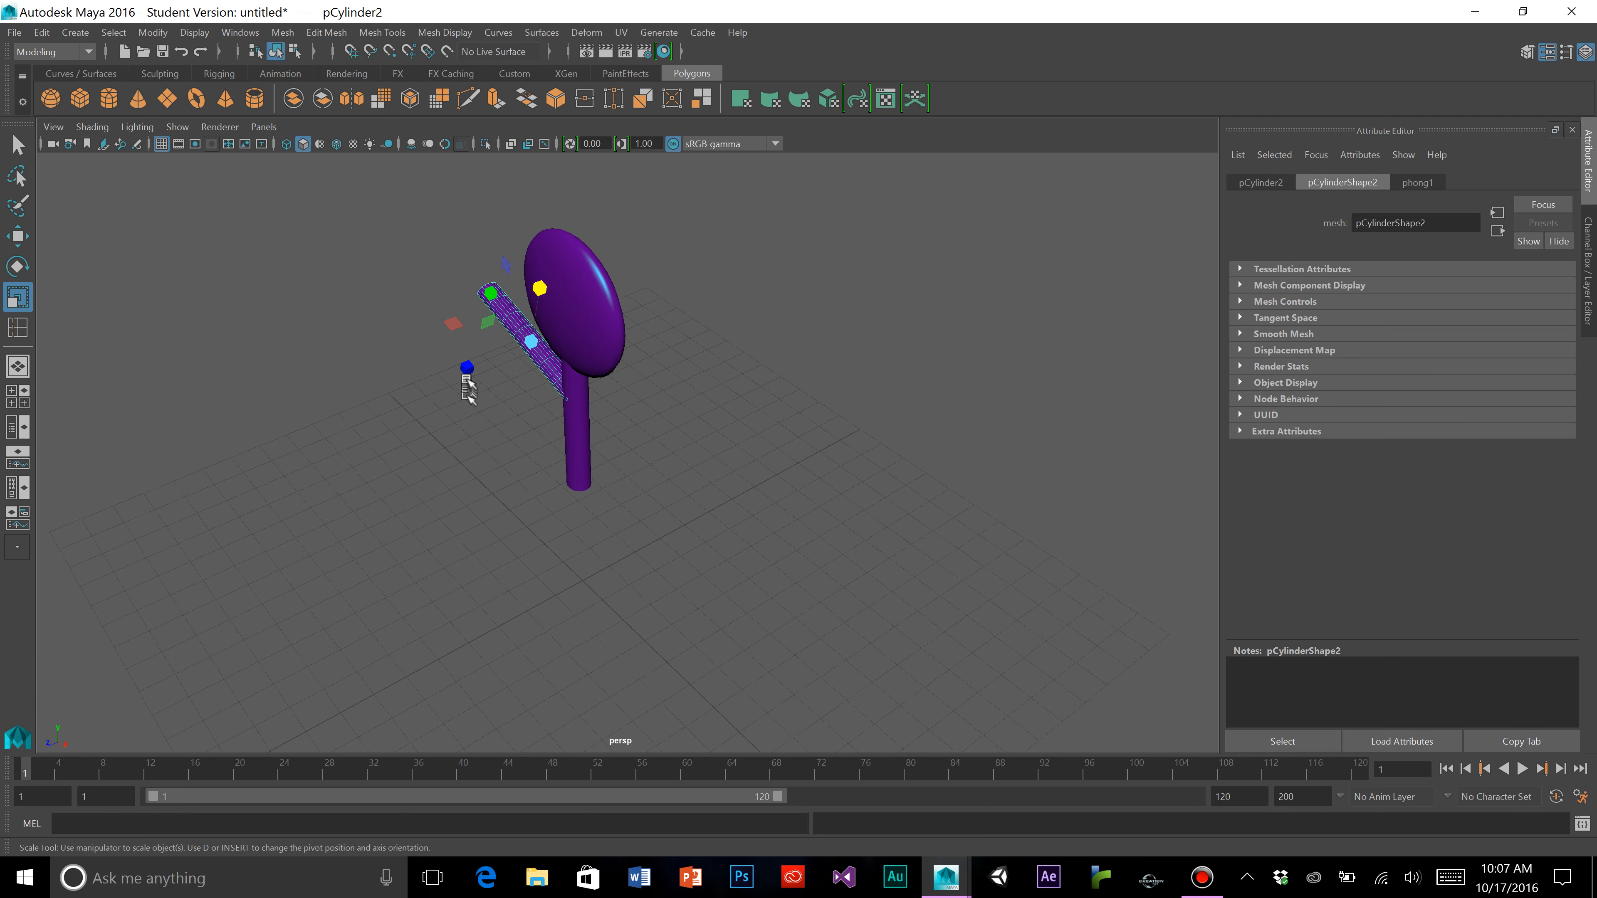
pyautogui.keyDown('alt'); pyautogui.moveTo(485, 361); pyautogui.dragTo(566, 420); pyautogui.keyUp('alt')
pyautogui.scroll(3, 561, 429)
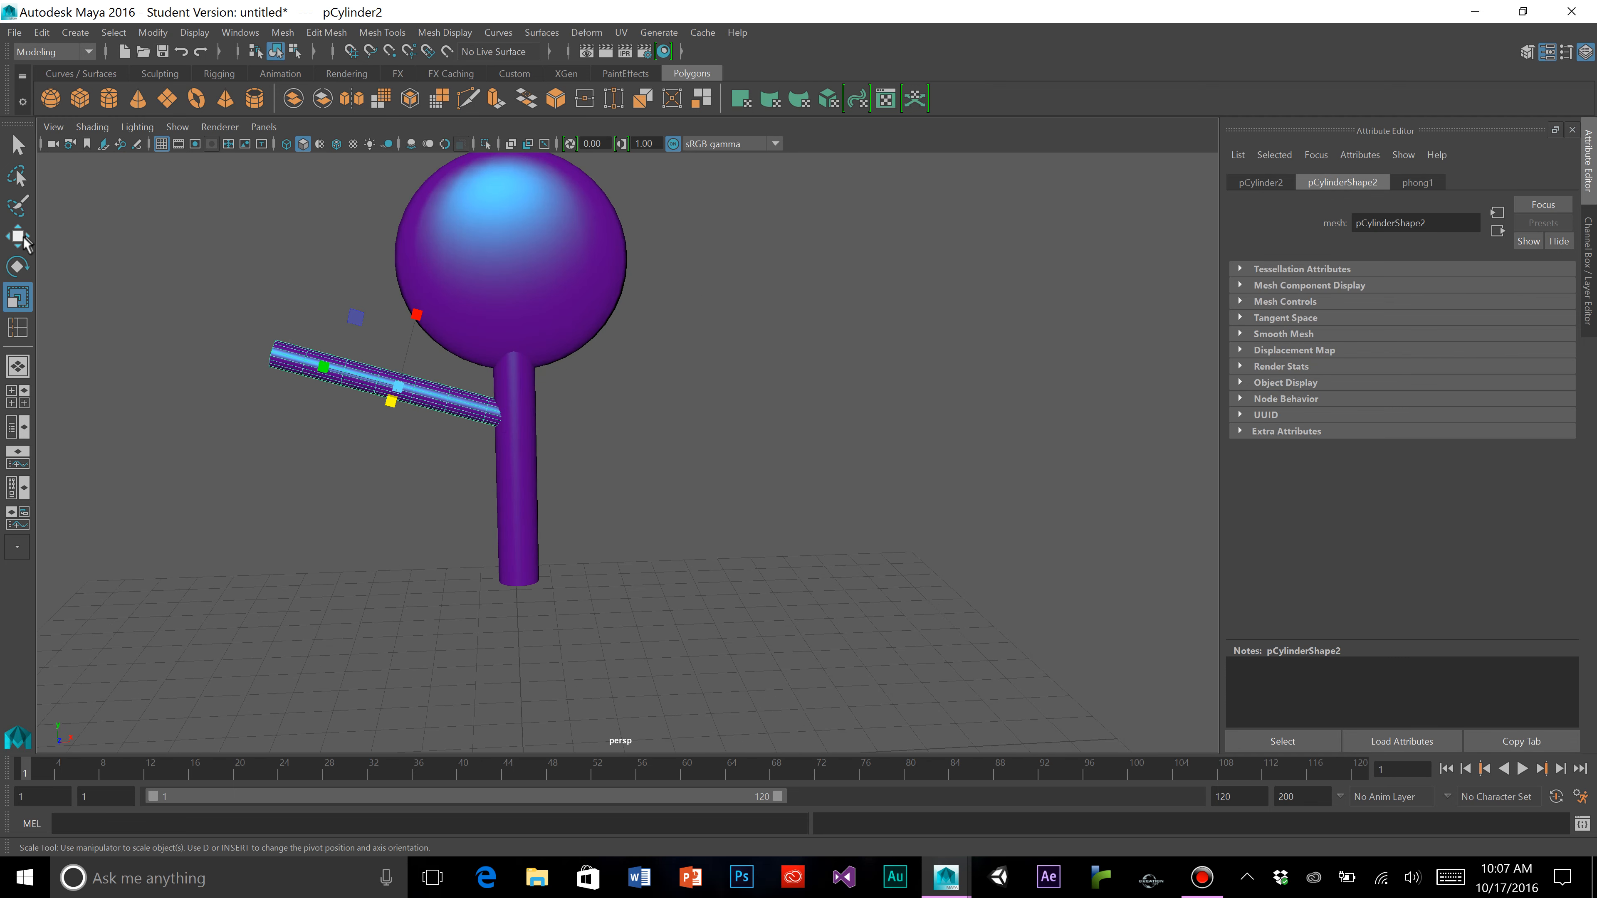
# Rotate the arm to horizontal and place it just below the head at about Y 7.426
pyautogui.click(17, 266)
pyautogui.moveTo(462, 350); pyautogui.dragTo(392, 313)
pyautogui.click(17, 238)
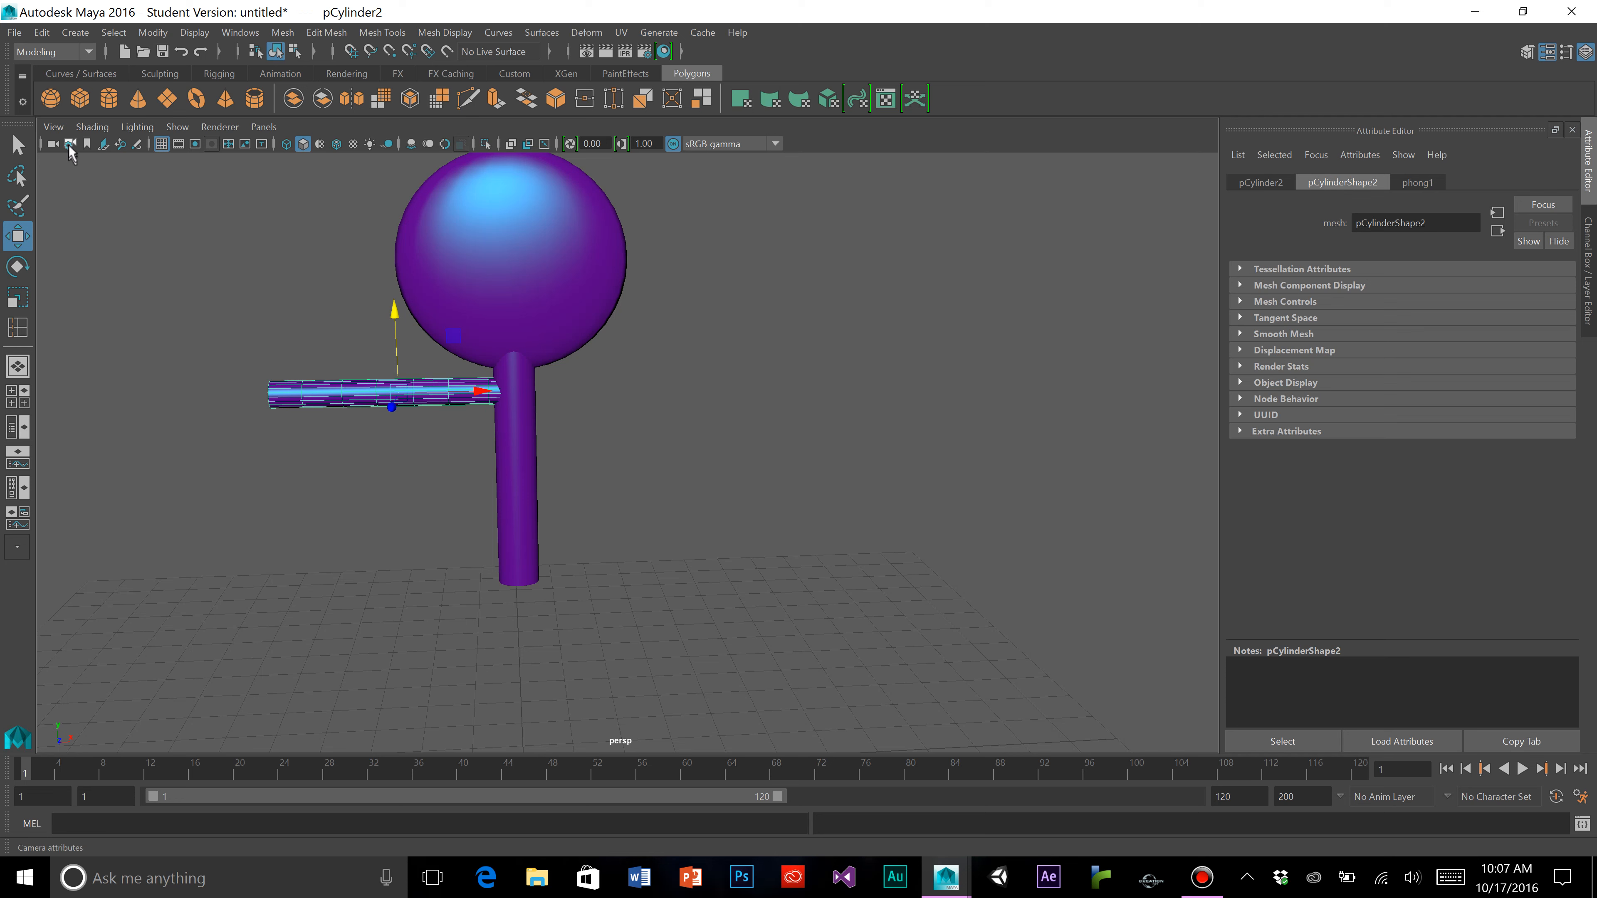
# Duplicate the arm and move the copy to the body's opposite side at about X 2.307
pyautogui.click(42, 32)
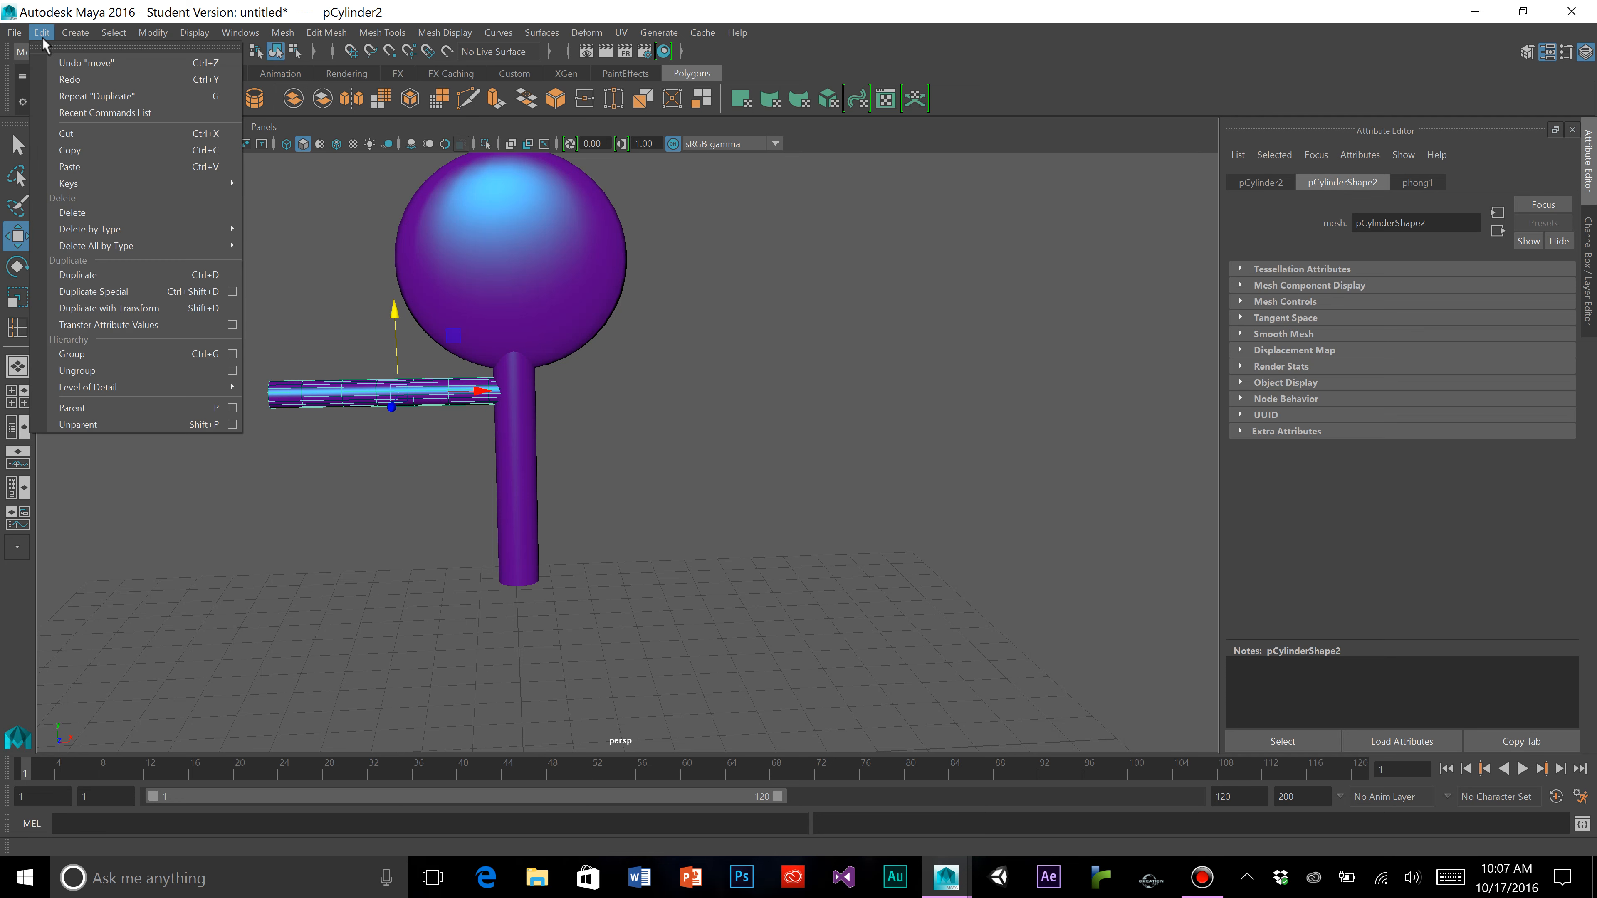
pyautogui.click(132, 277)
pyautogui.moveTo(484, 391); pyautogui.dragTo(724, 407)
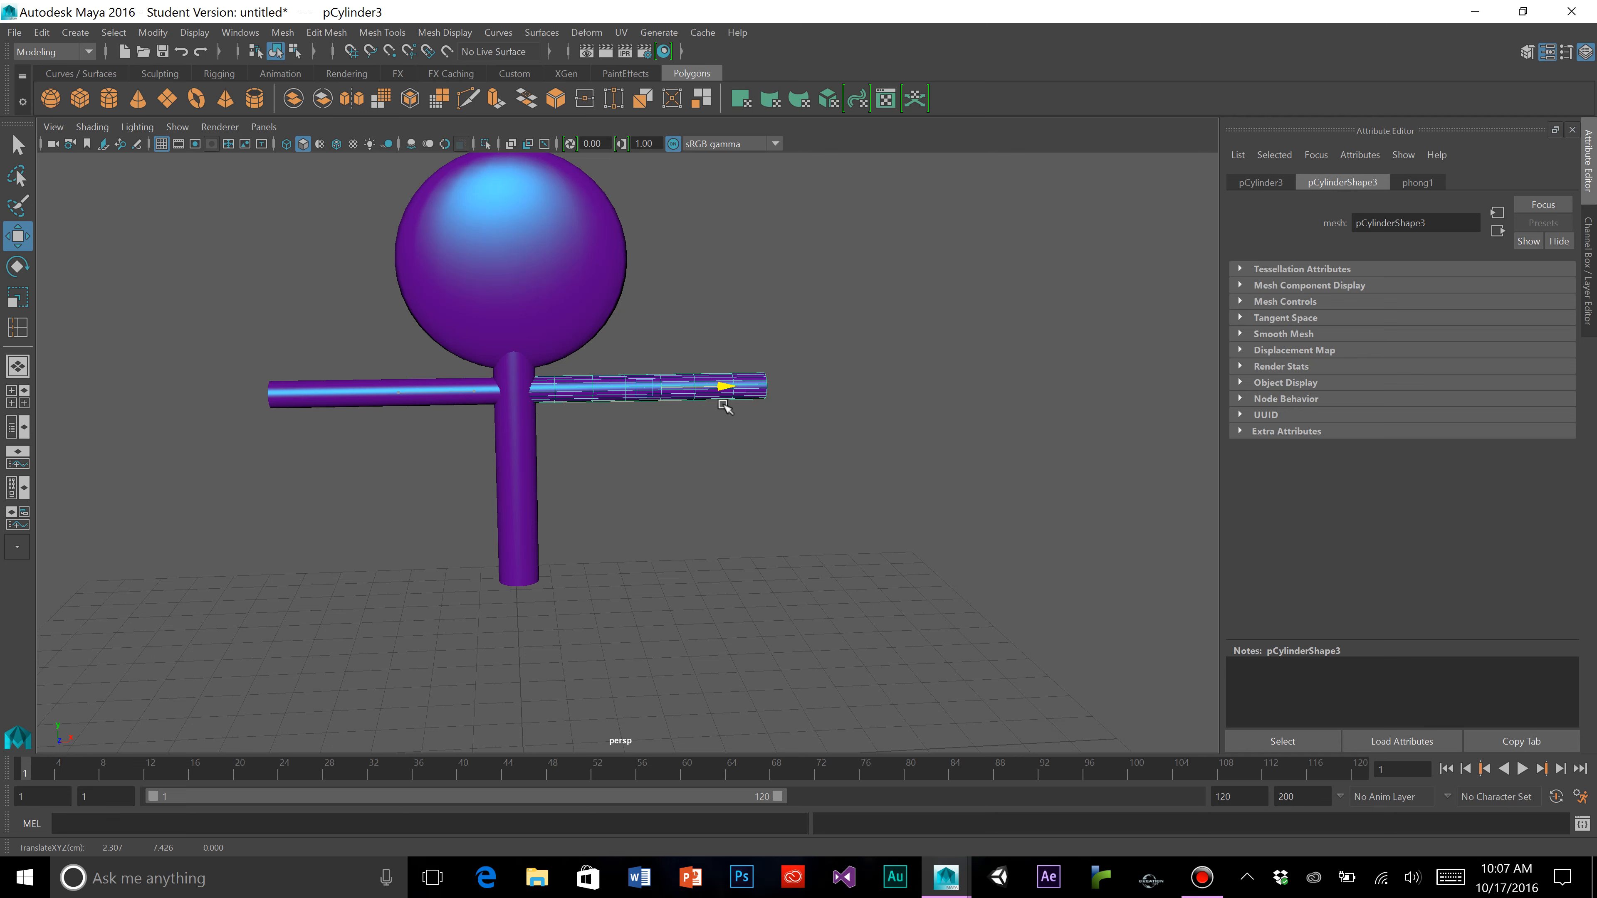
# Duplicate the left-hand arm and move the copy down to the body's lower end at about Y 3.697
pyautogui.click(654, 481)
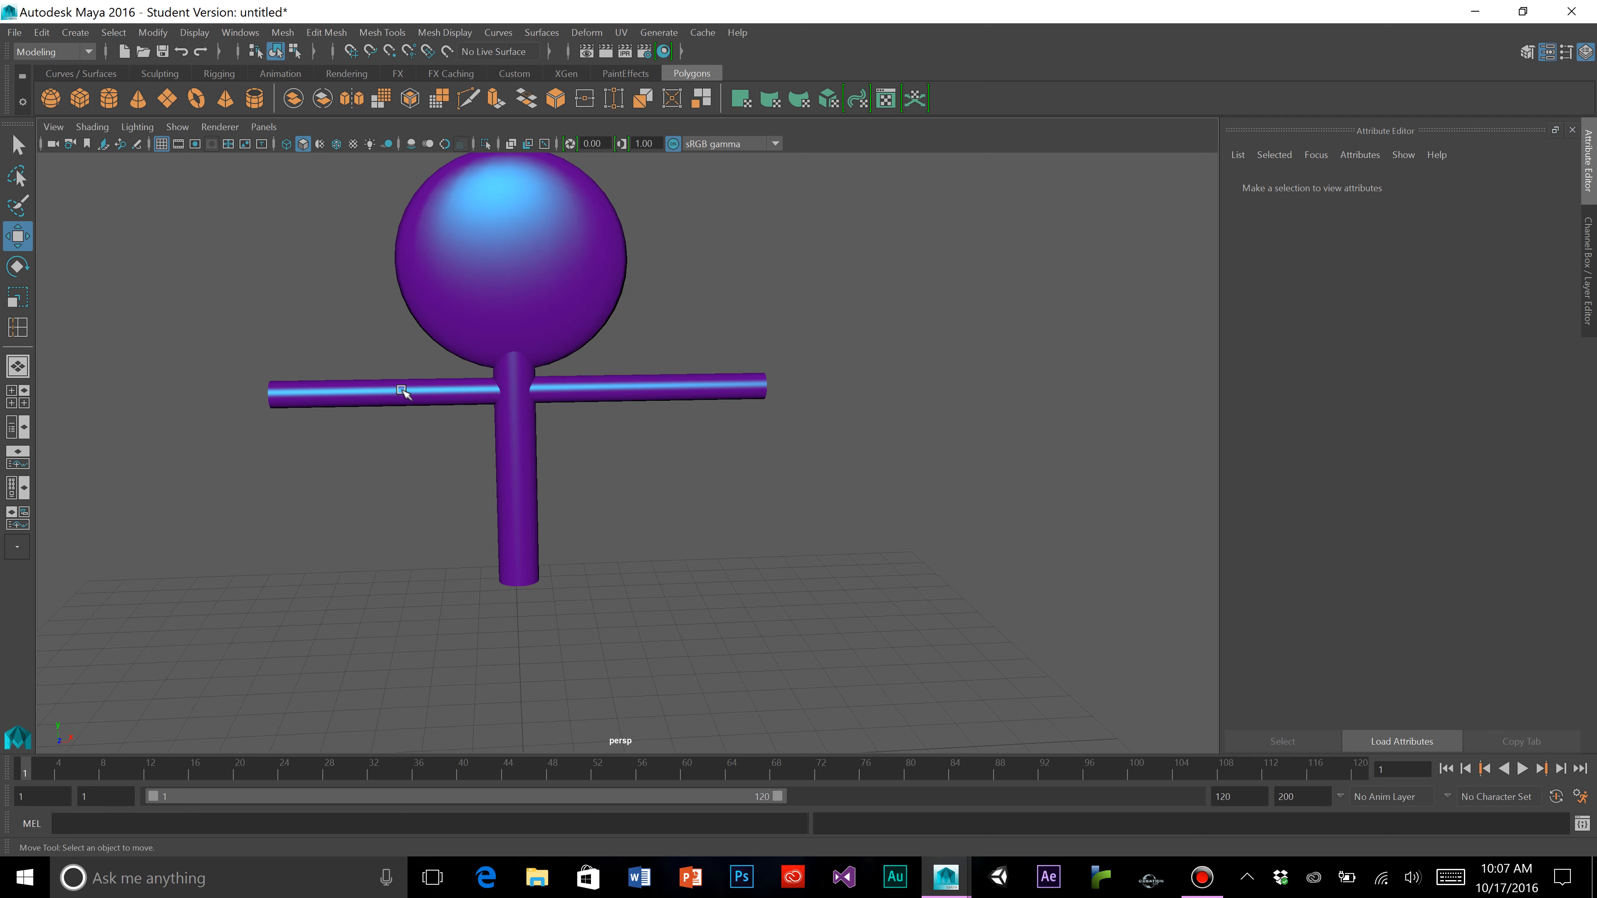
pyautogui.click(405, 391)
pyautogui.scroll(-3, 404, 392)
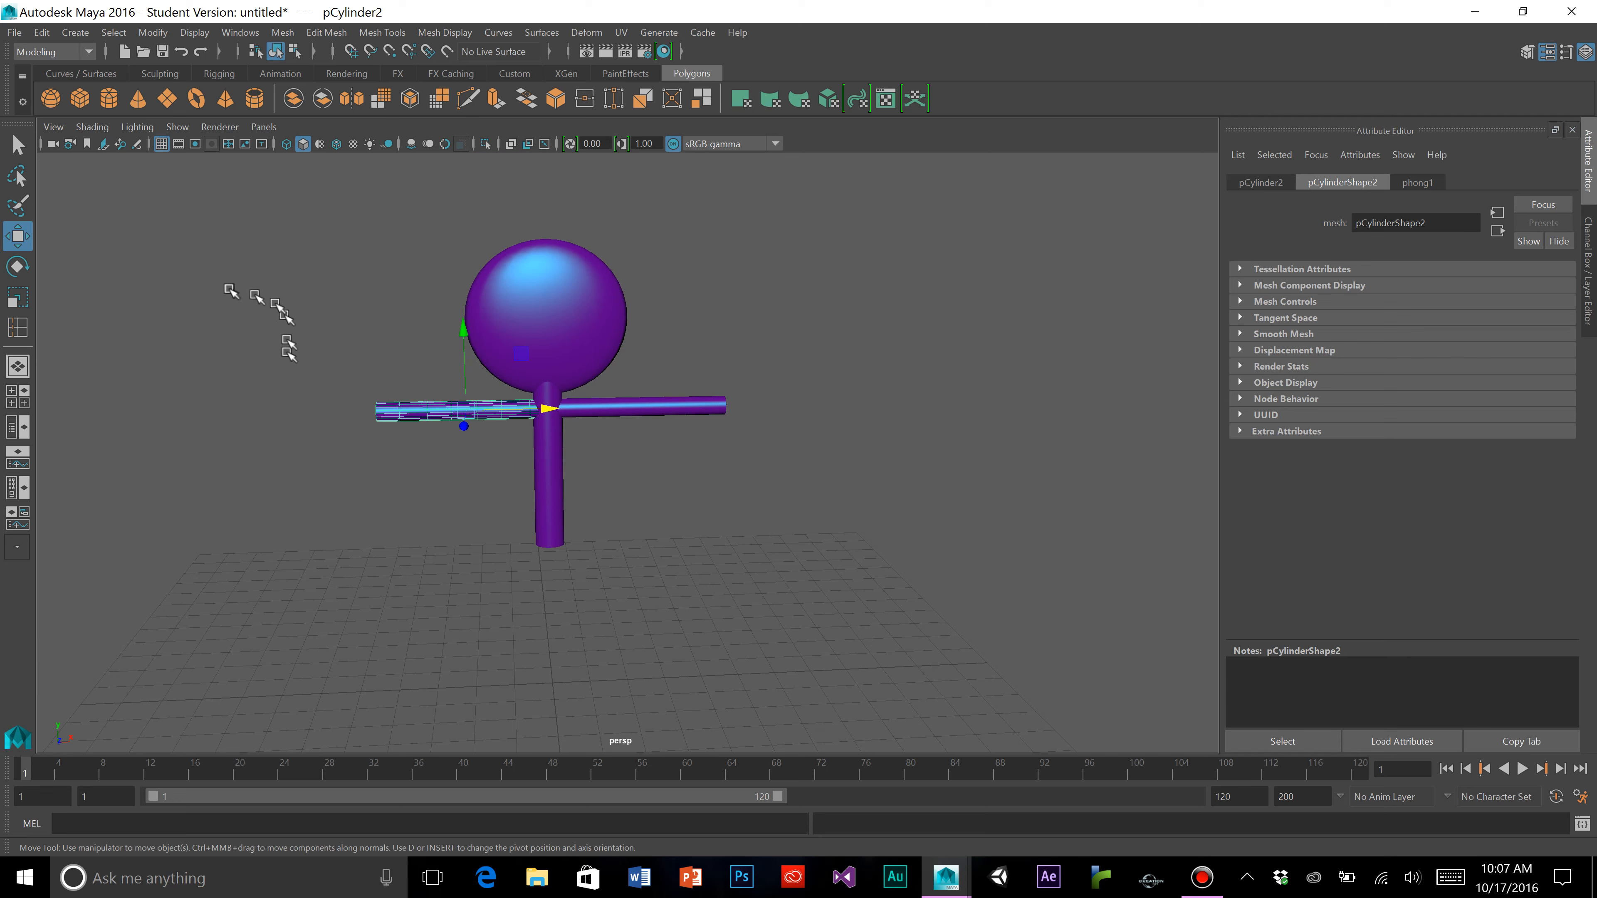
pyautogui.click(42, 32)
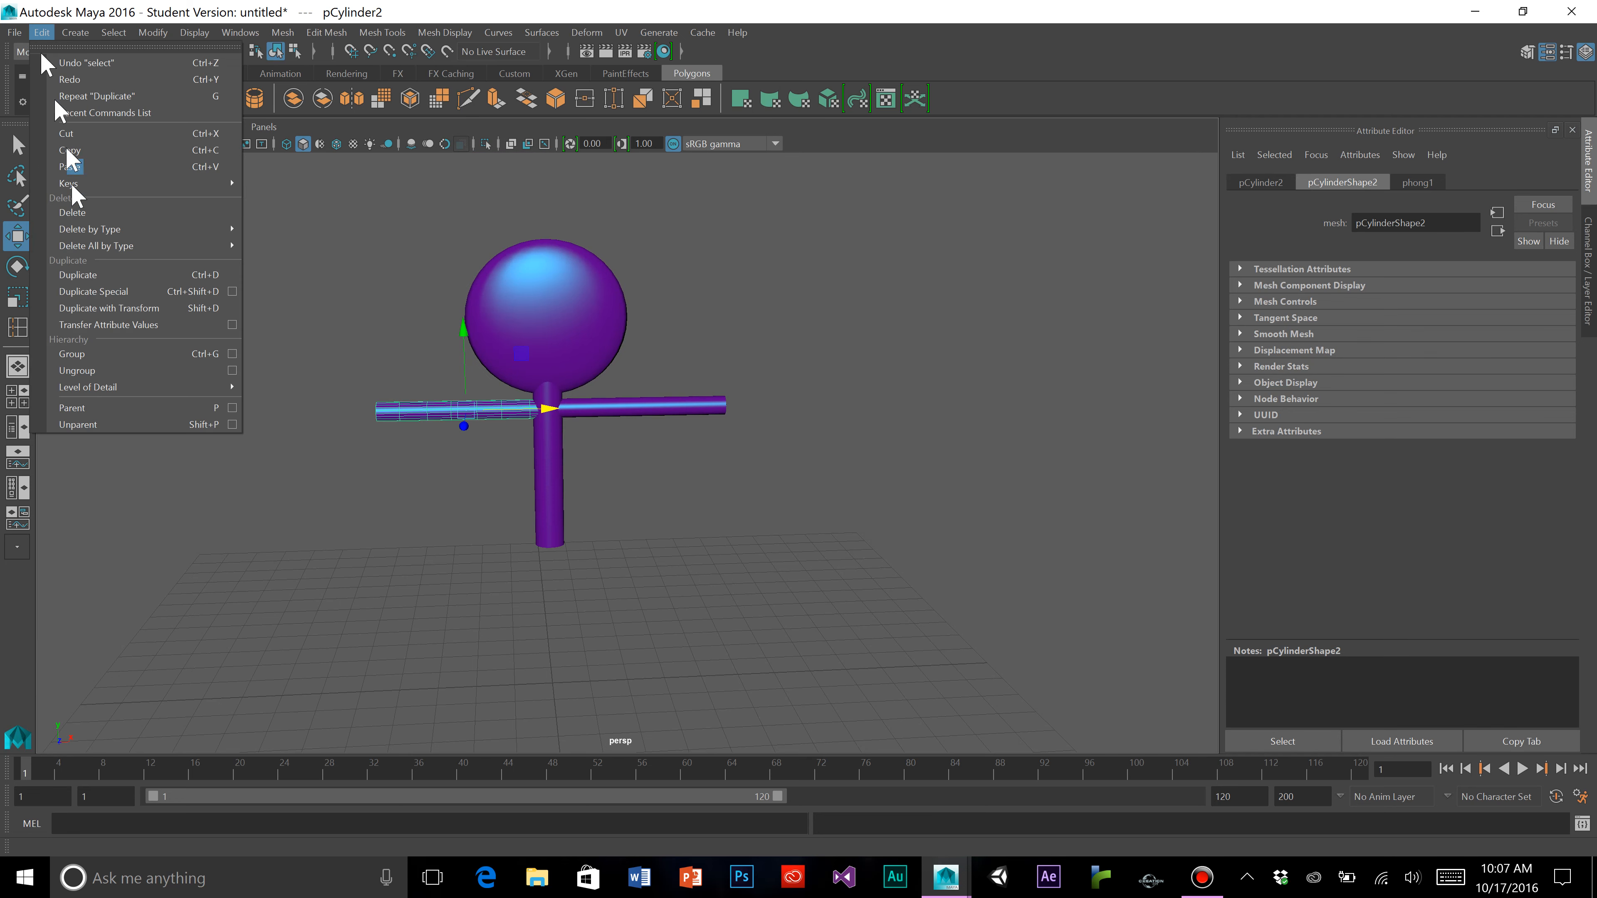
pyautogui.click(99, 272)
pyautogui.moveTo(462, 326); pyautogui.dragTo(463, 469)
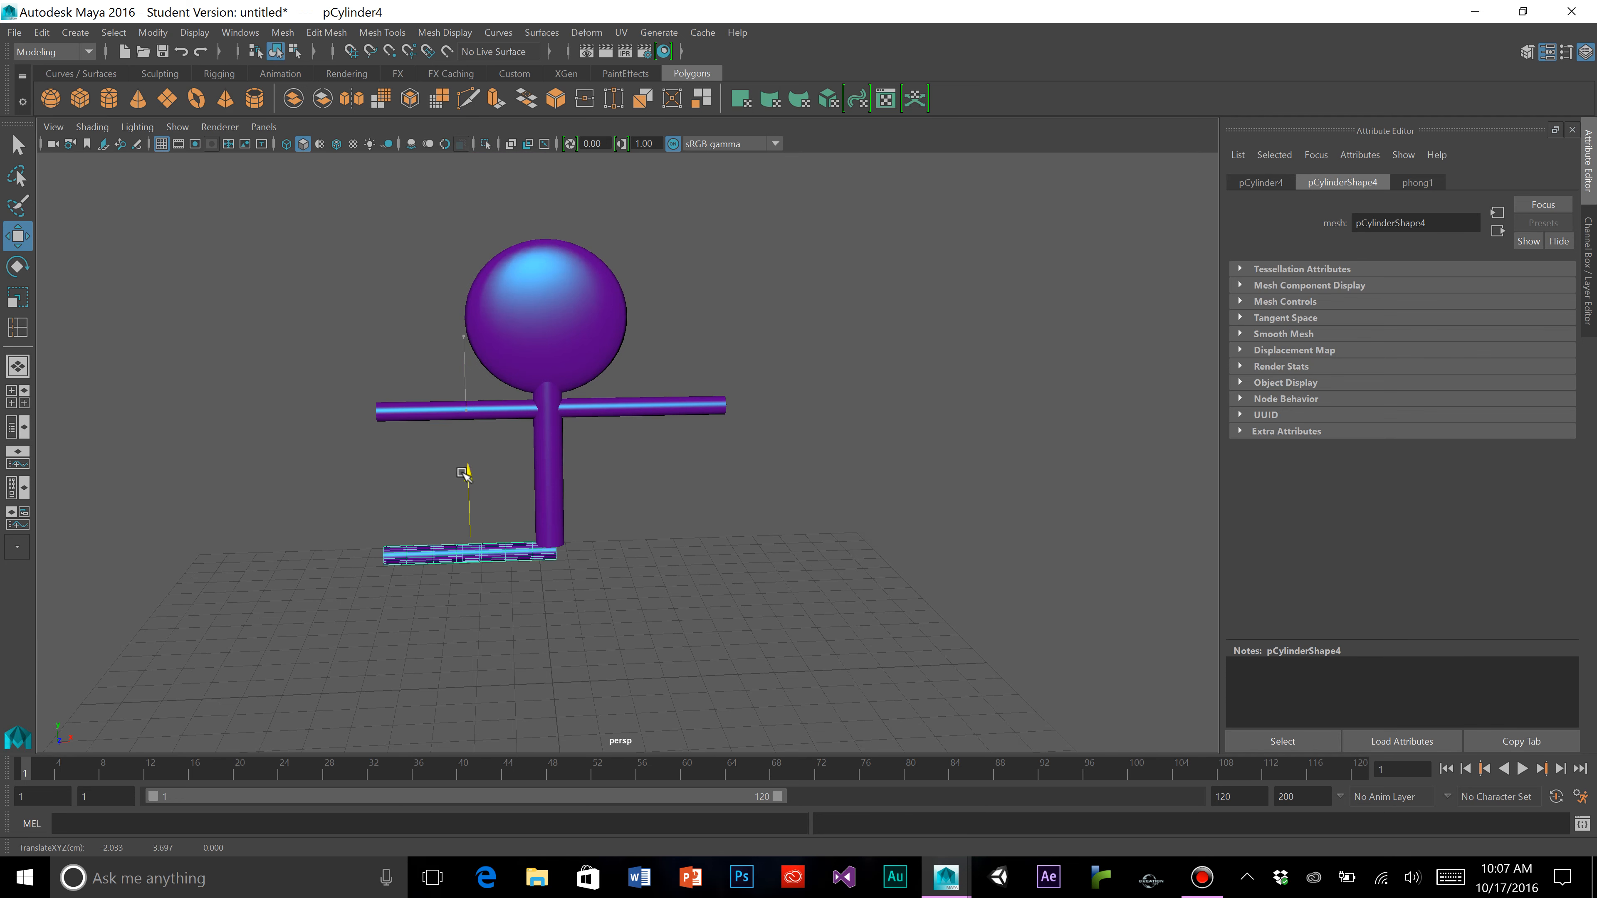
# Rotate the copied cylinder to about 142° around Z and lengthen it along its axis to form a slanted leg
pyautogui.click(17, 266)
pyautogui.moveTo(511, 490); pyautogui.dragTo(446, 474)
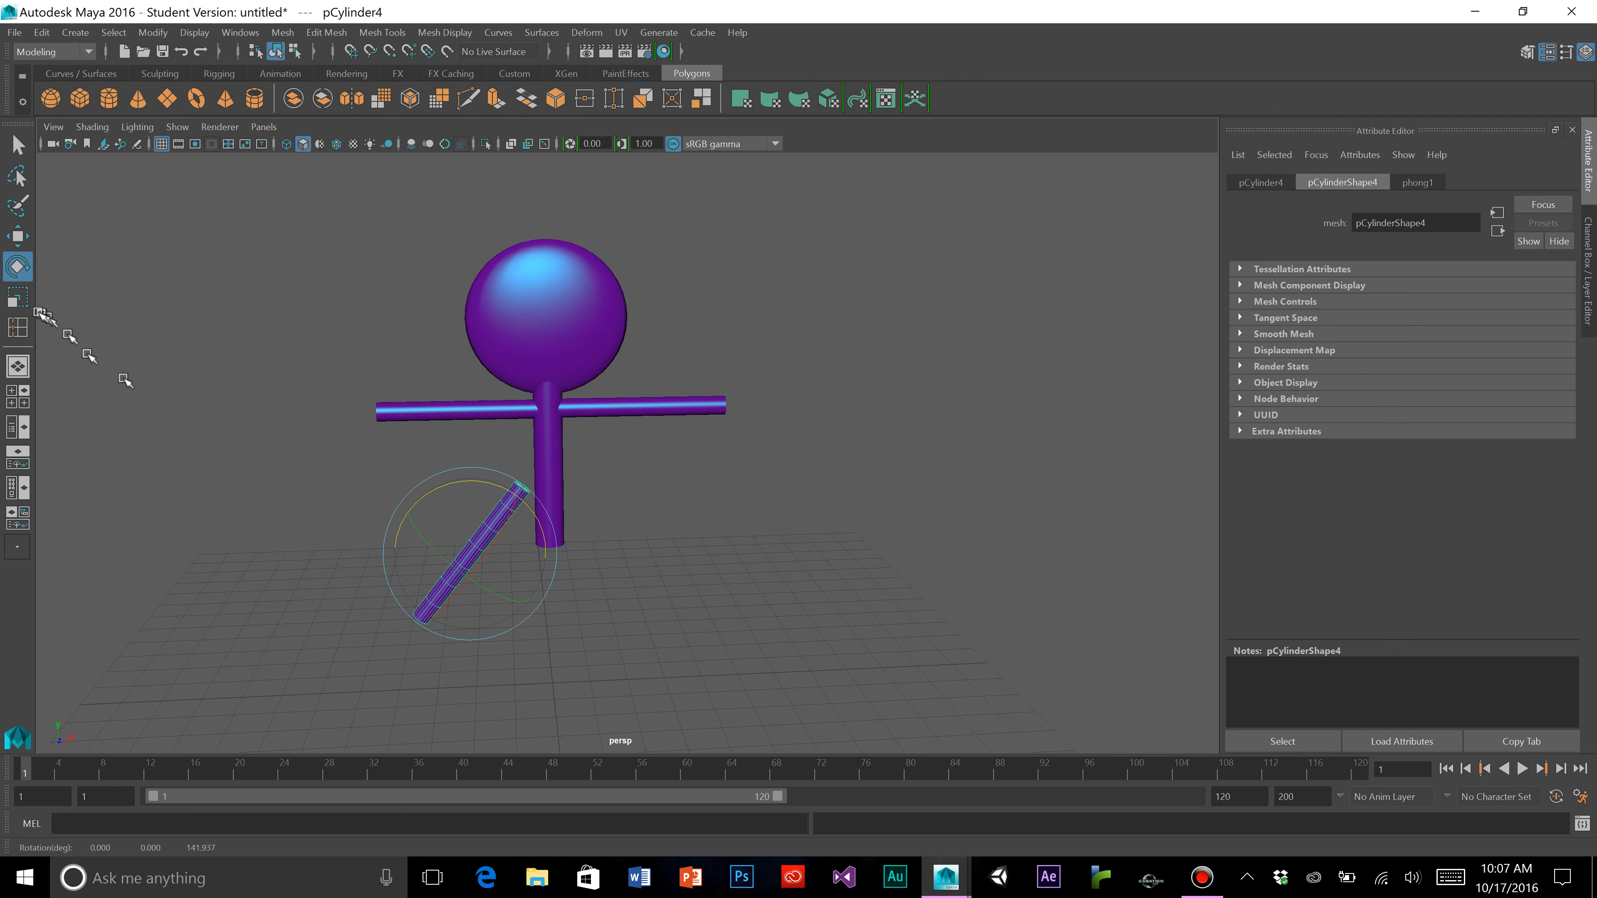
pyautogui.click(17, 297)
pyautogui.moveTo(426, 610)
pyautogui.mouseDown()
pyautogui.moveTo(410, 635)
pyautogui.moveTo(380, 631)
pyautogui.mouseUp()
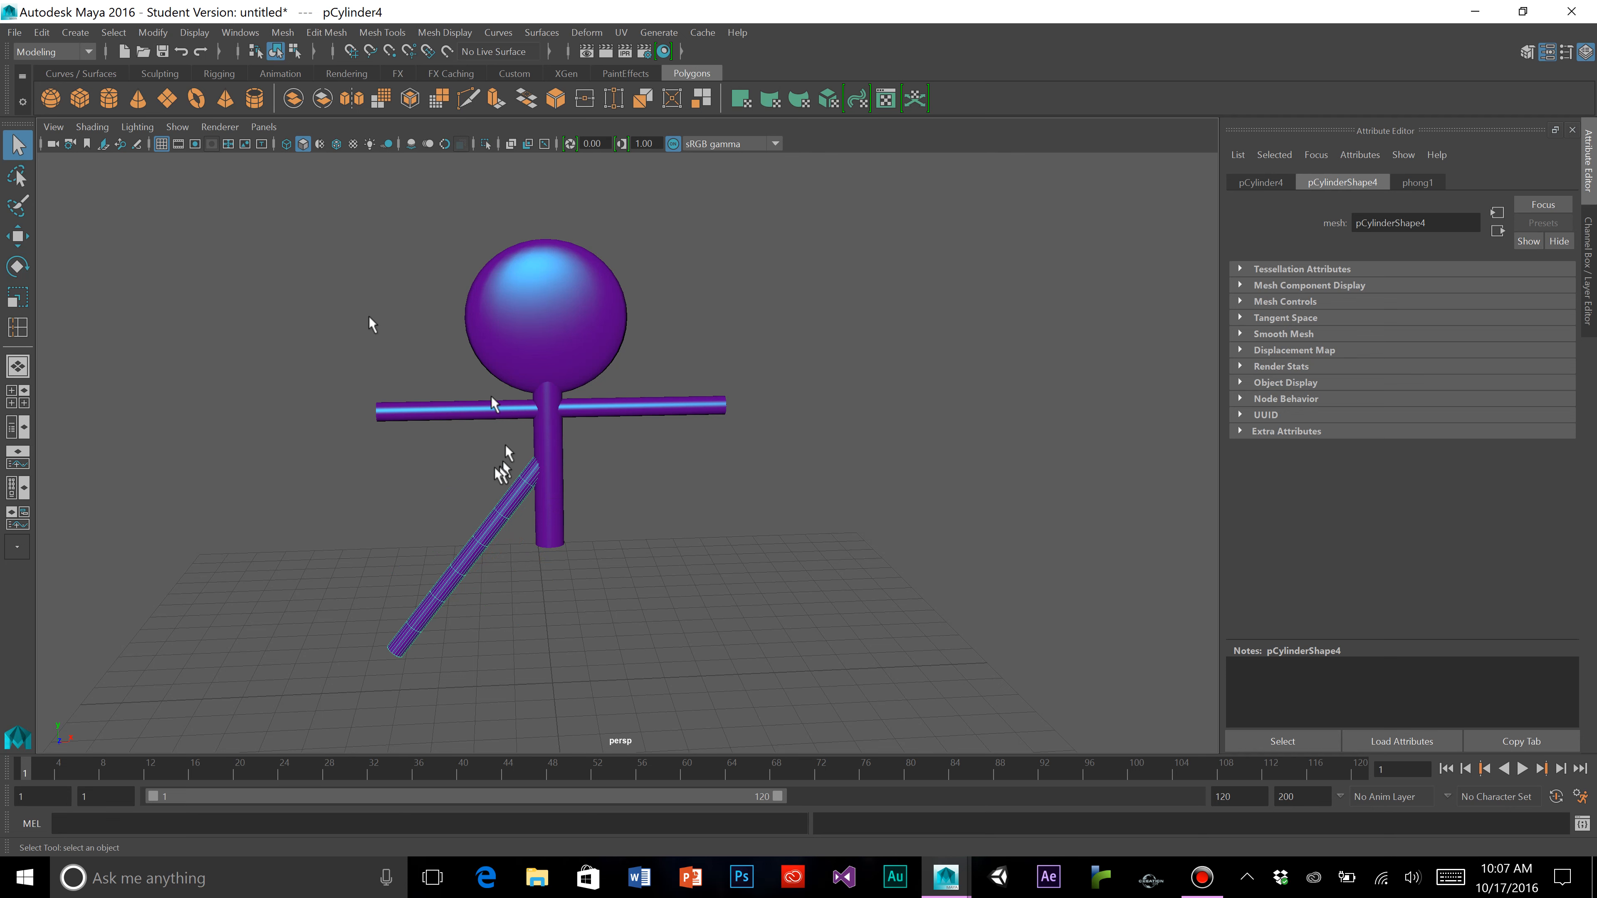
# Rotate the leg closer to vertical and position its upper end at the body's base, at about X -0.836, Y 1.121
pyautogui.click(17, 236)
pyautogui.moveTo(468, 473); pyautogui.dragTo(473, 535)
pyautogui.keyDown('alt'); pyautogui.moveTo(570, 536); pyautogui.dragTo(553, 441, button='middle'); pyautogui.keyUp('alt')
pyautogui.click(17, 266)
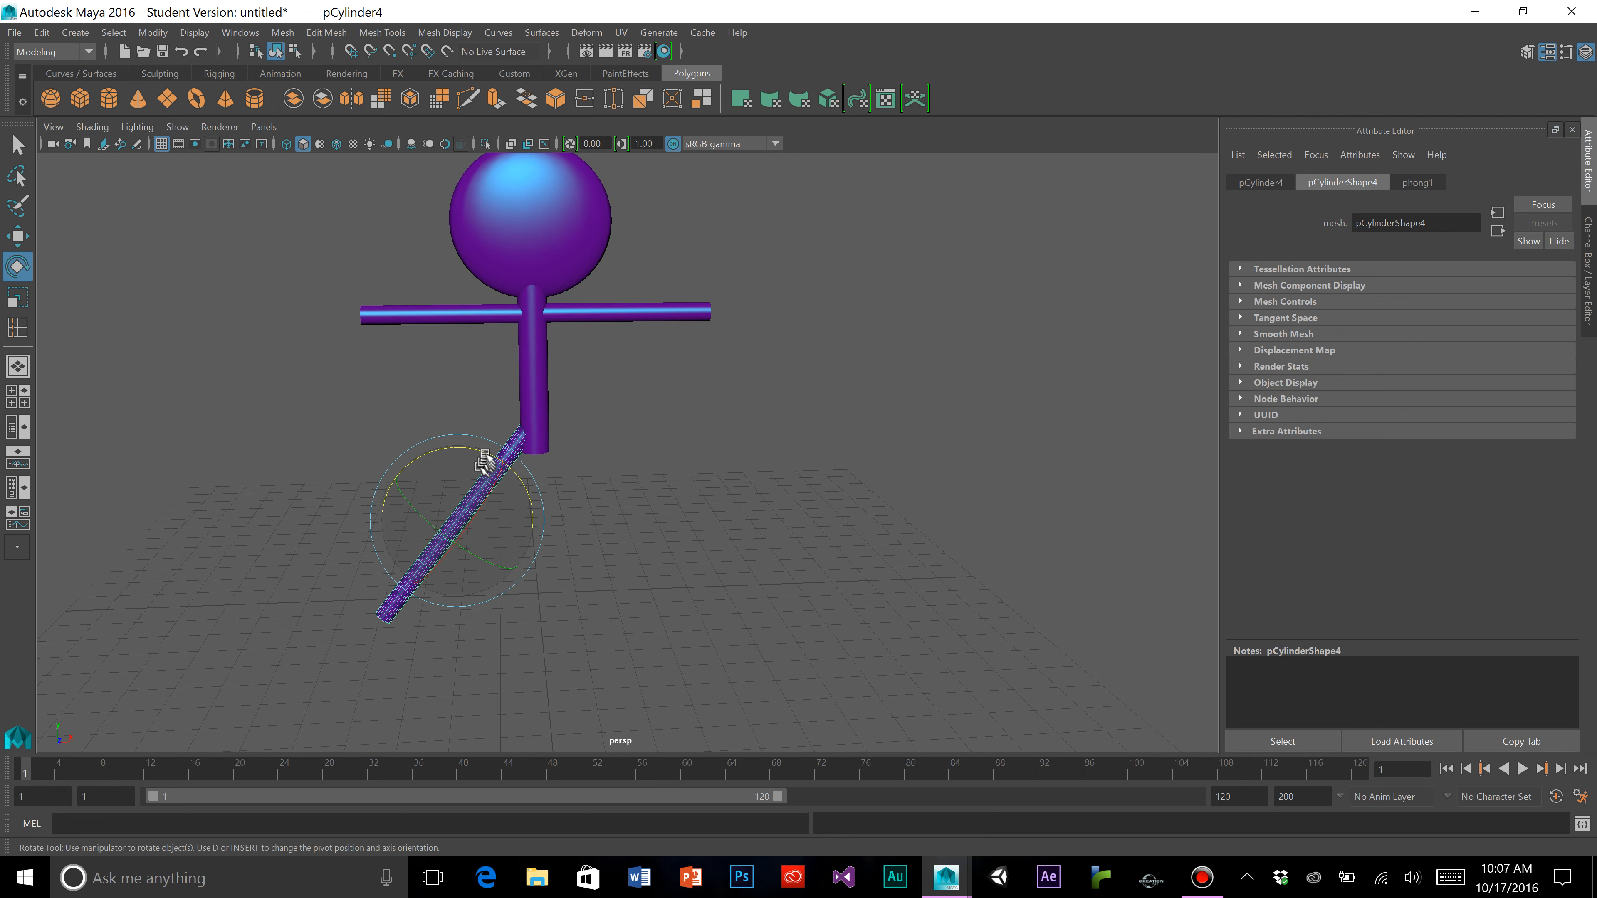
pyautogui.moveTo(483, 451); pyautogui.dragTo(460, 480)
pyautogui.click(13, 234)
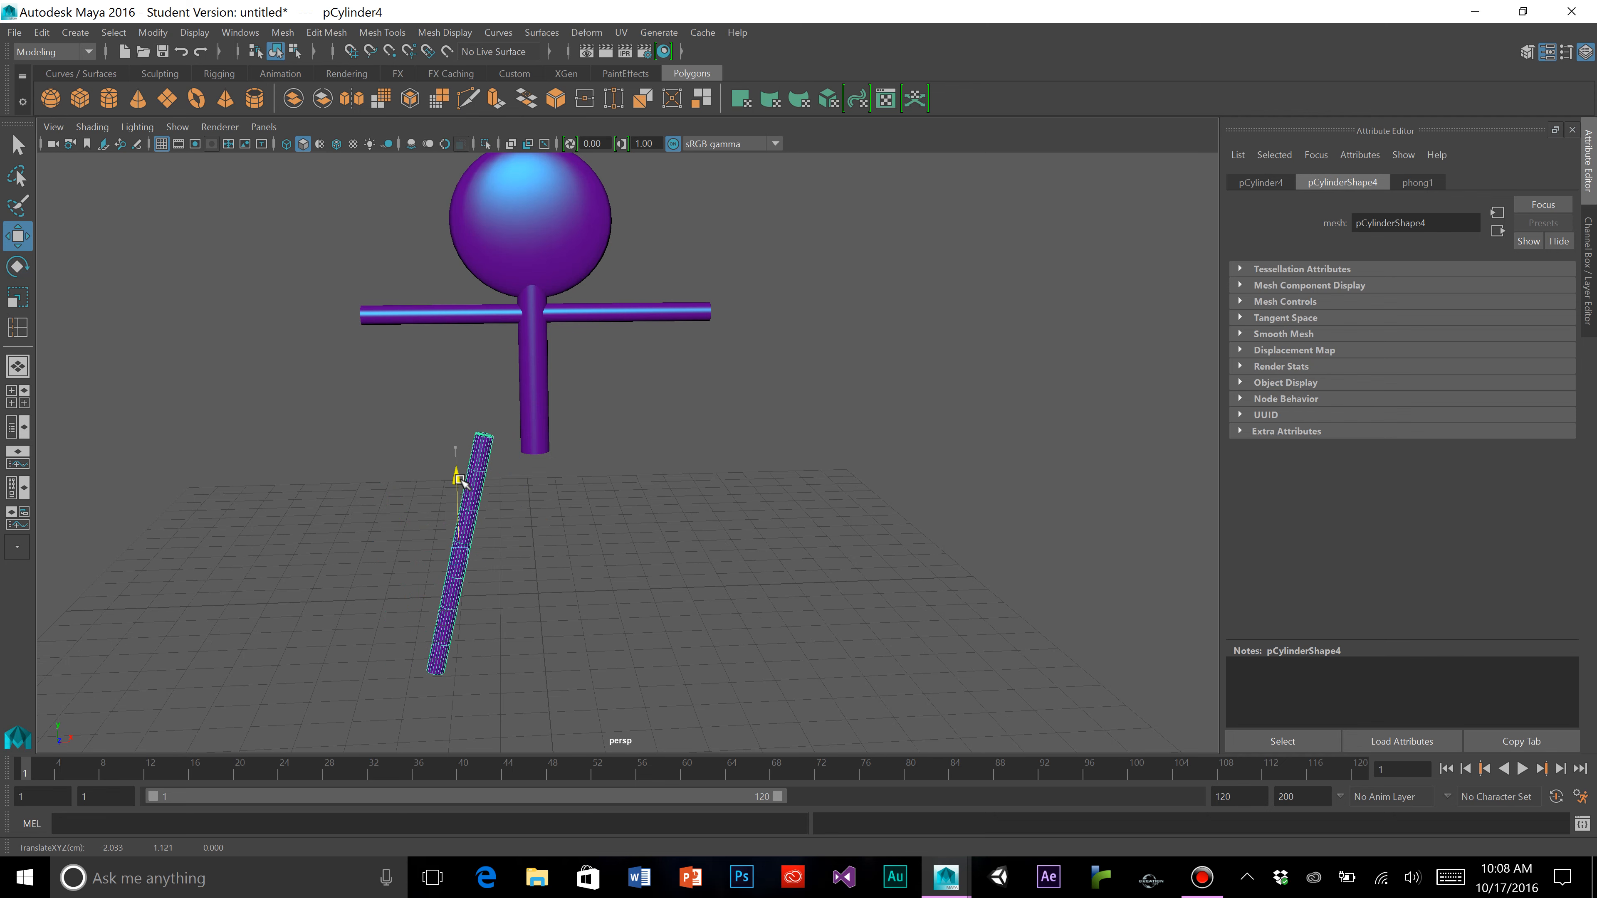
pyautogui.moveTo(539, 553); pyautogui.dragTo(584, 560)
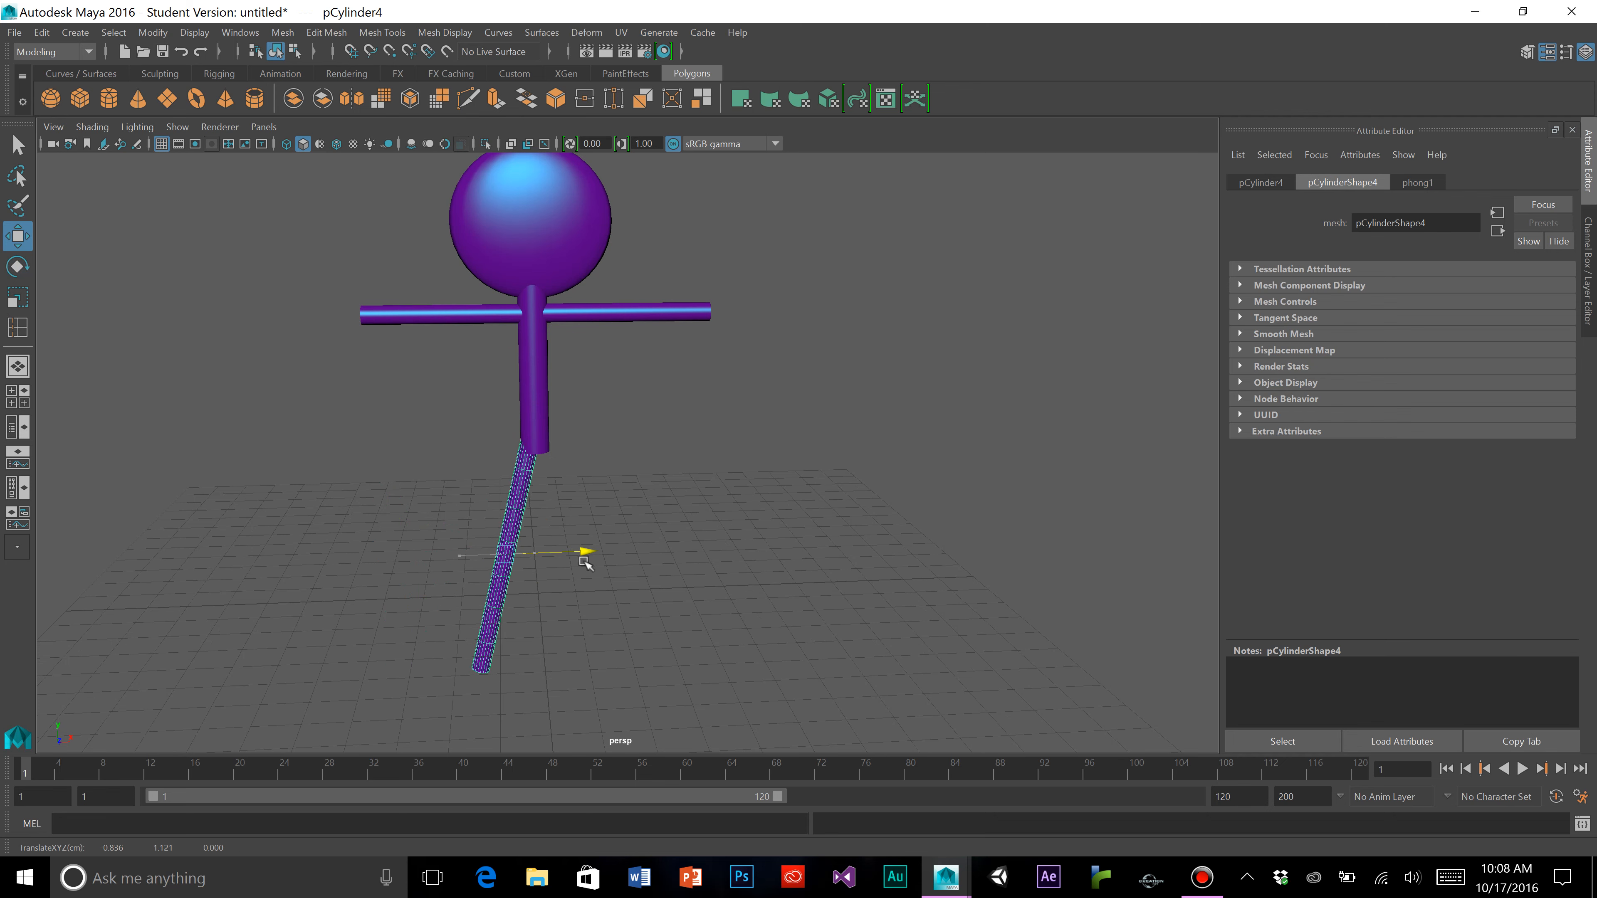
# Duplicate the leg, rotate the copy to the mirrored slant, and move it along X to join the body's other side
pyautogui.click(41, 32)
pyautogui.click(82, 271)
pyautogui.press('e')
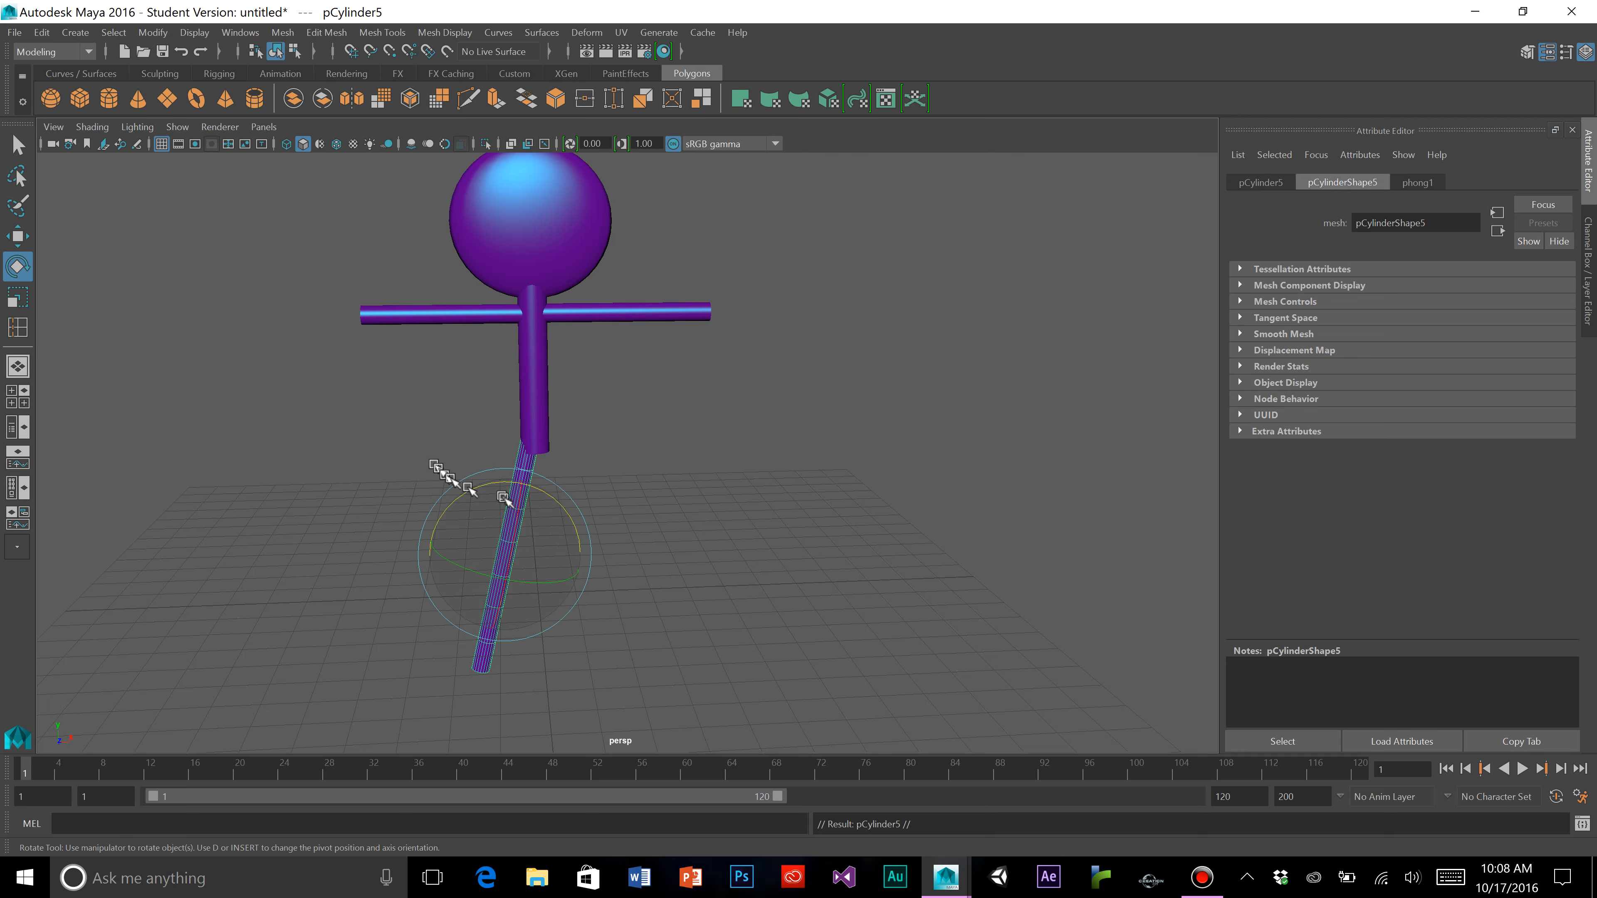
pyautogui.moveTo(552, 503); pyautogui.dragTo(531, 494)
pyautogui.click(14, 234)
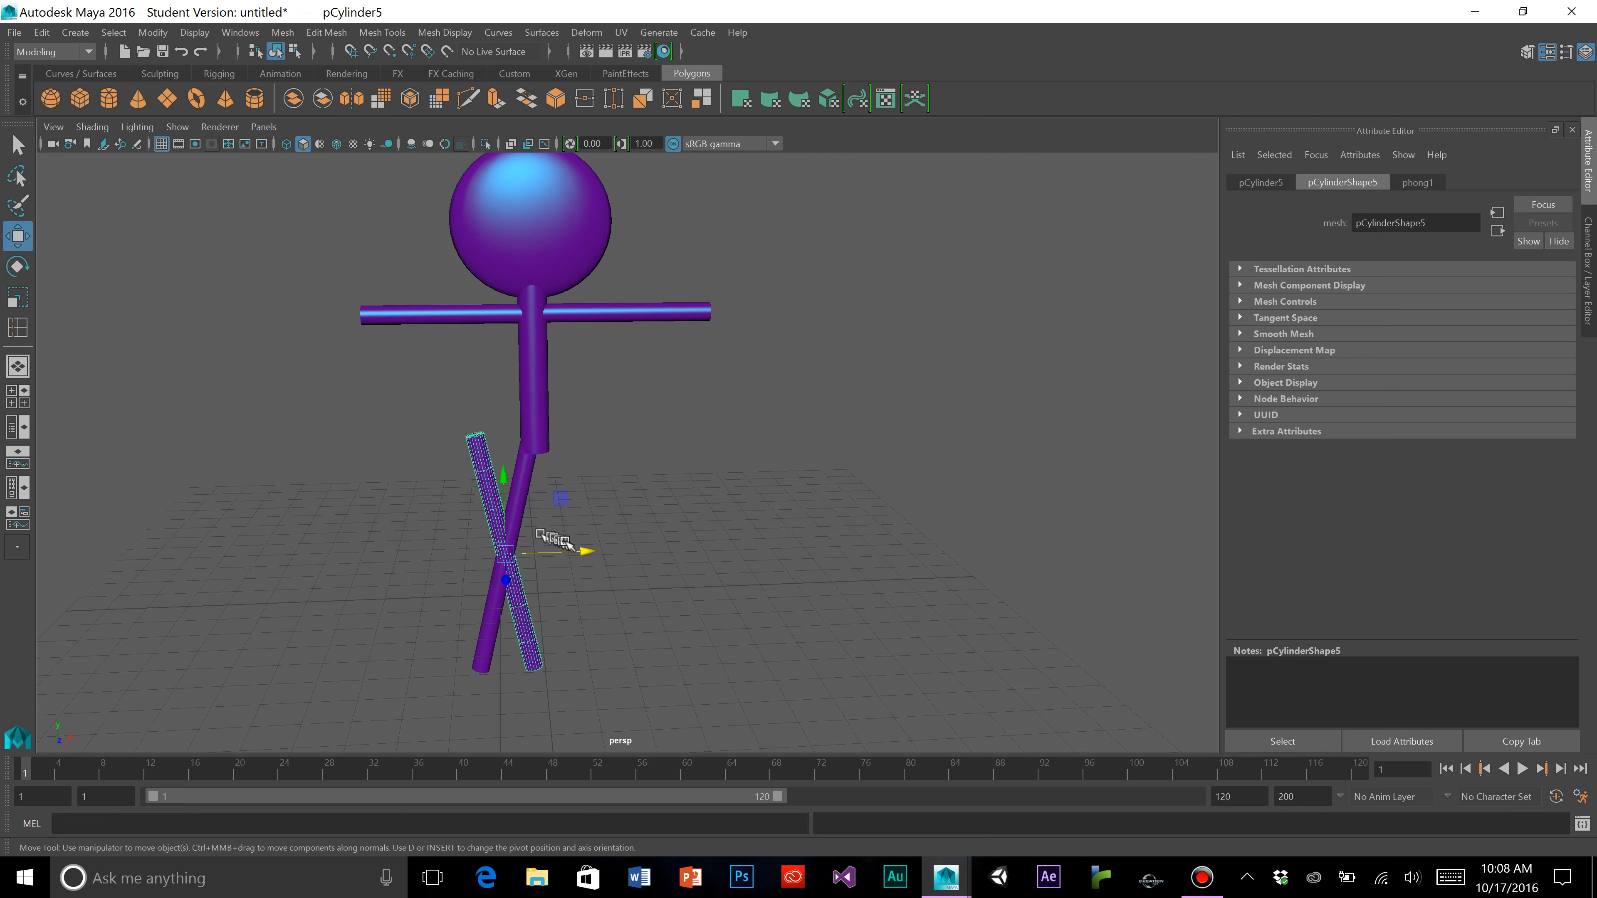
pyautogui.moveTo(579, 549); pyautogui.dragTo(640, 561)
pyautogui.click(707, 463)
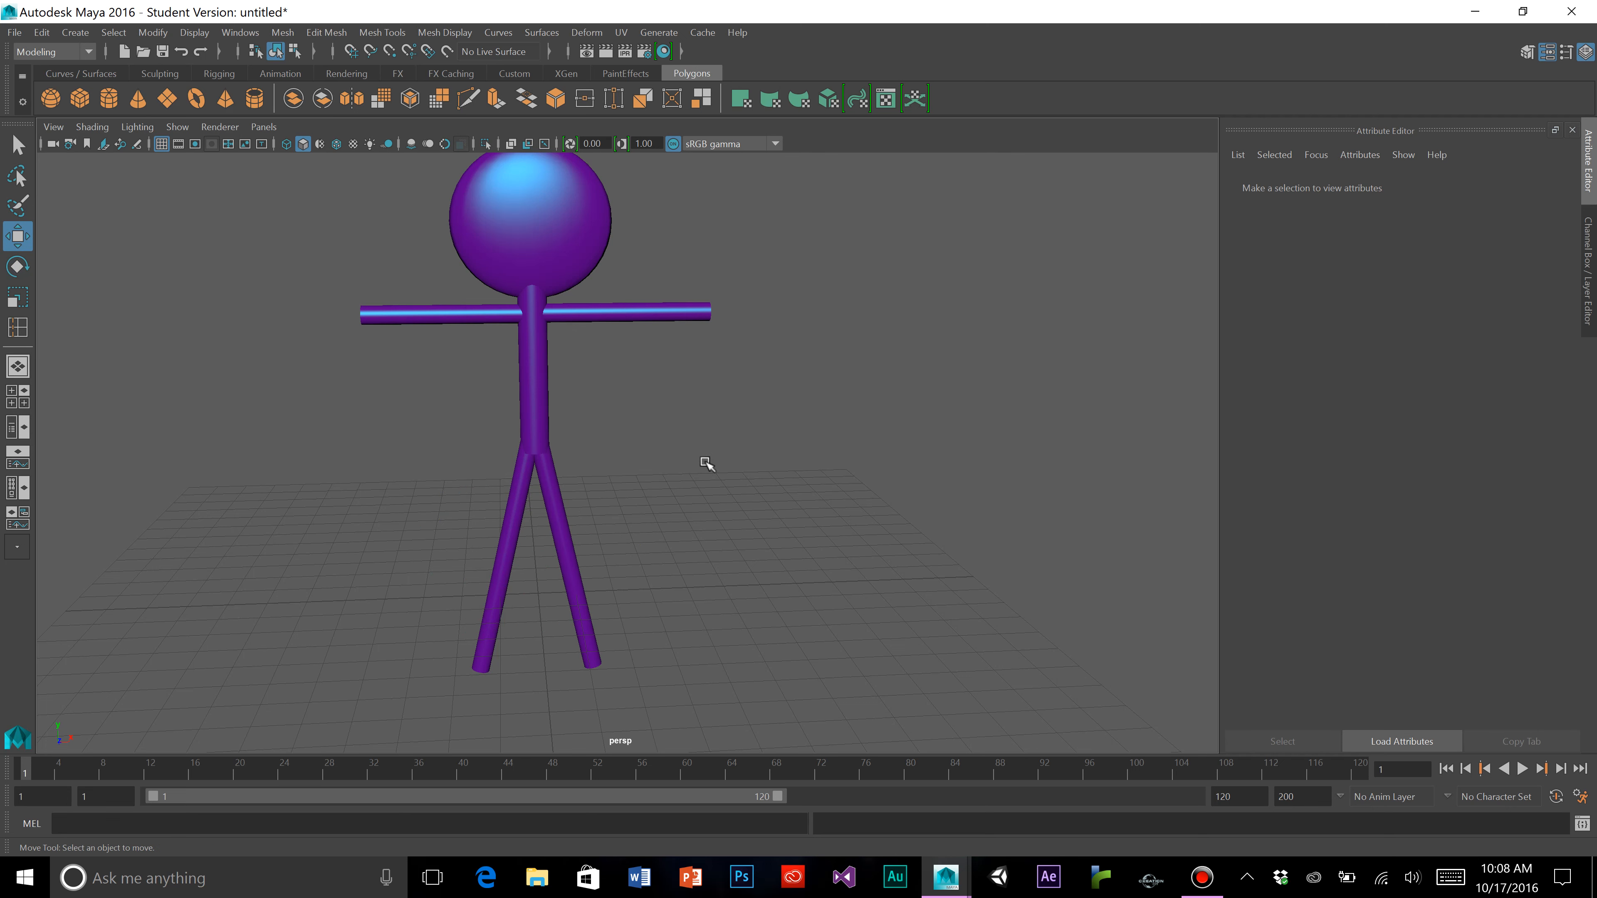
pyautogui.keyDown('alt'); pyautogui.moveTo(720, 437); pyautogui.dragTo(727, 461, button='middle'); pyautogui.keyUp('alt')
pyautogui.keyDown('alt'); pyautogui.moveTo(737, 473); pyautogui.dragTo(726, 470); pyautogui.keyUp('alt')
pyautogui.keyDown('alt'); pyautogui.moveTo(728, 472); pyautogui.dragTo(726, 457, button='middle'); pyautogui.keyUp('alt')
pyautogui.moveTo(675, 448)
pyautogui.keyDown('alt'); pyautogui.mouseDown()
pyautogui.moveTo(791, 460)
pyautogui.moveTo(645, 446)
pyautogui.moveTo(678, 468)
pyautogui.mouseUp(); pyautogui.keyUp('alt')
pyautogui.moveTo(433, 551); pyautogui.dragTo(654, 259)
pyautogui.click(694, 434)
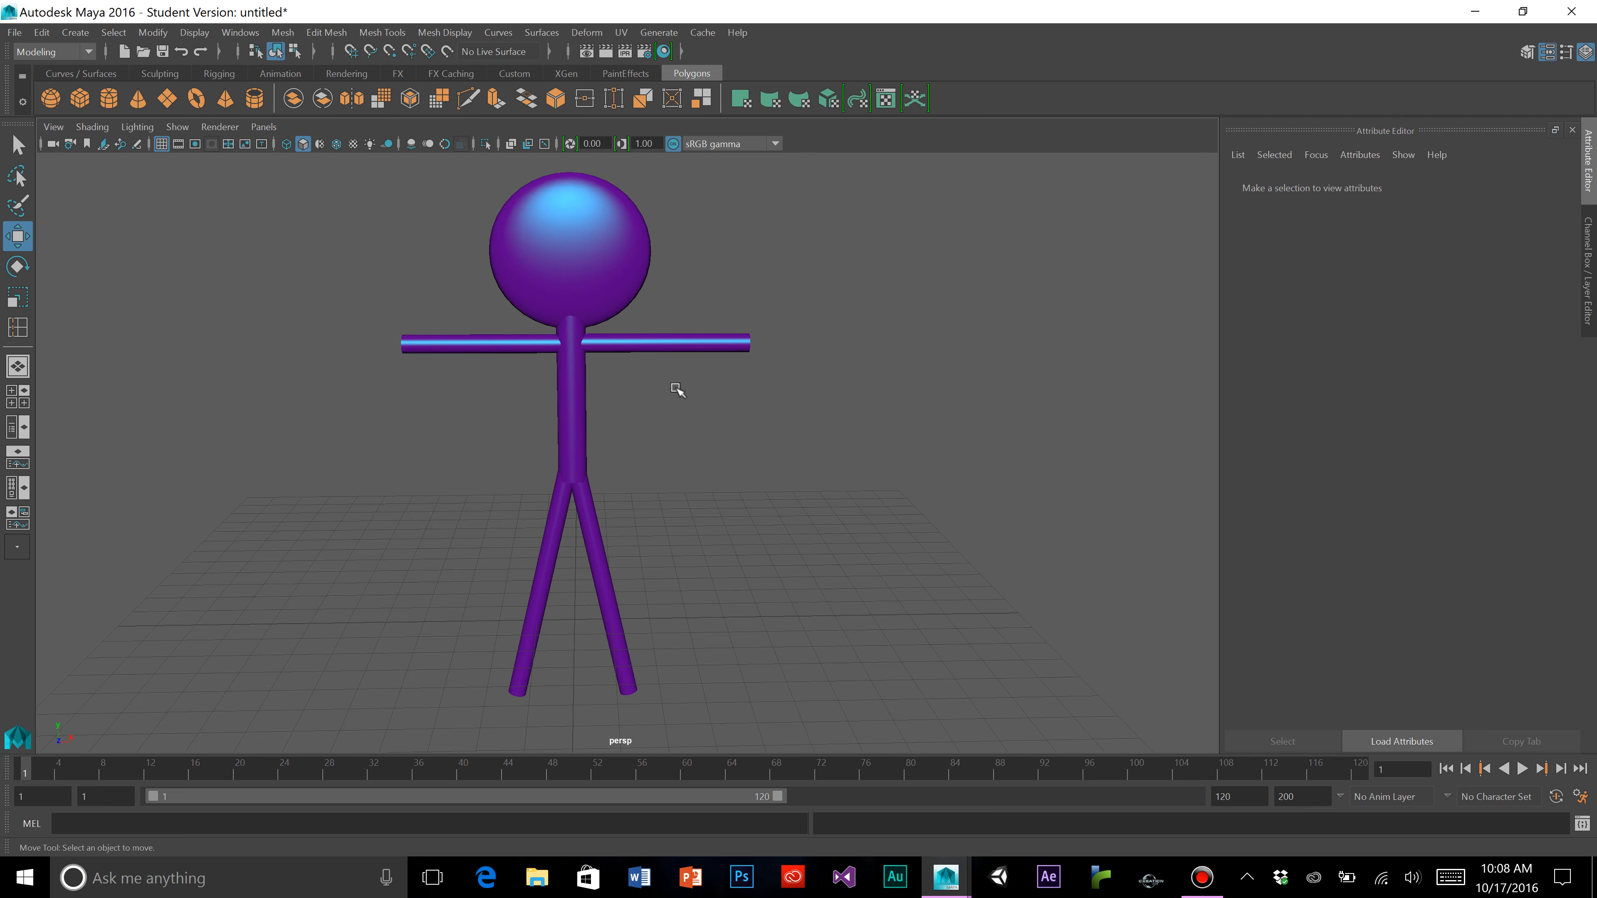
pyautogui.click(559, 528)
pyautogui.keyDown('shift'); pyautogui.click(609, 575); pyautogui.keyUp('shift')
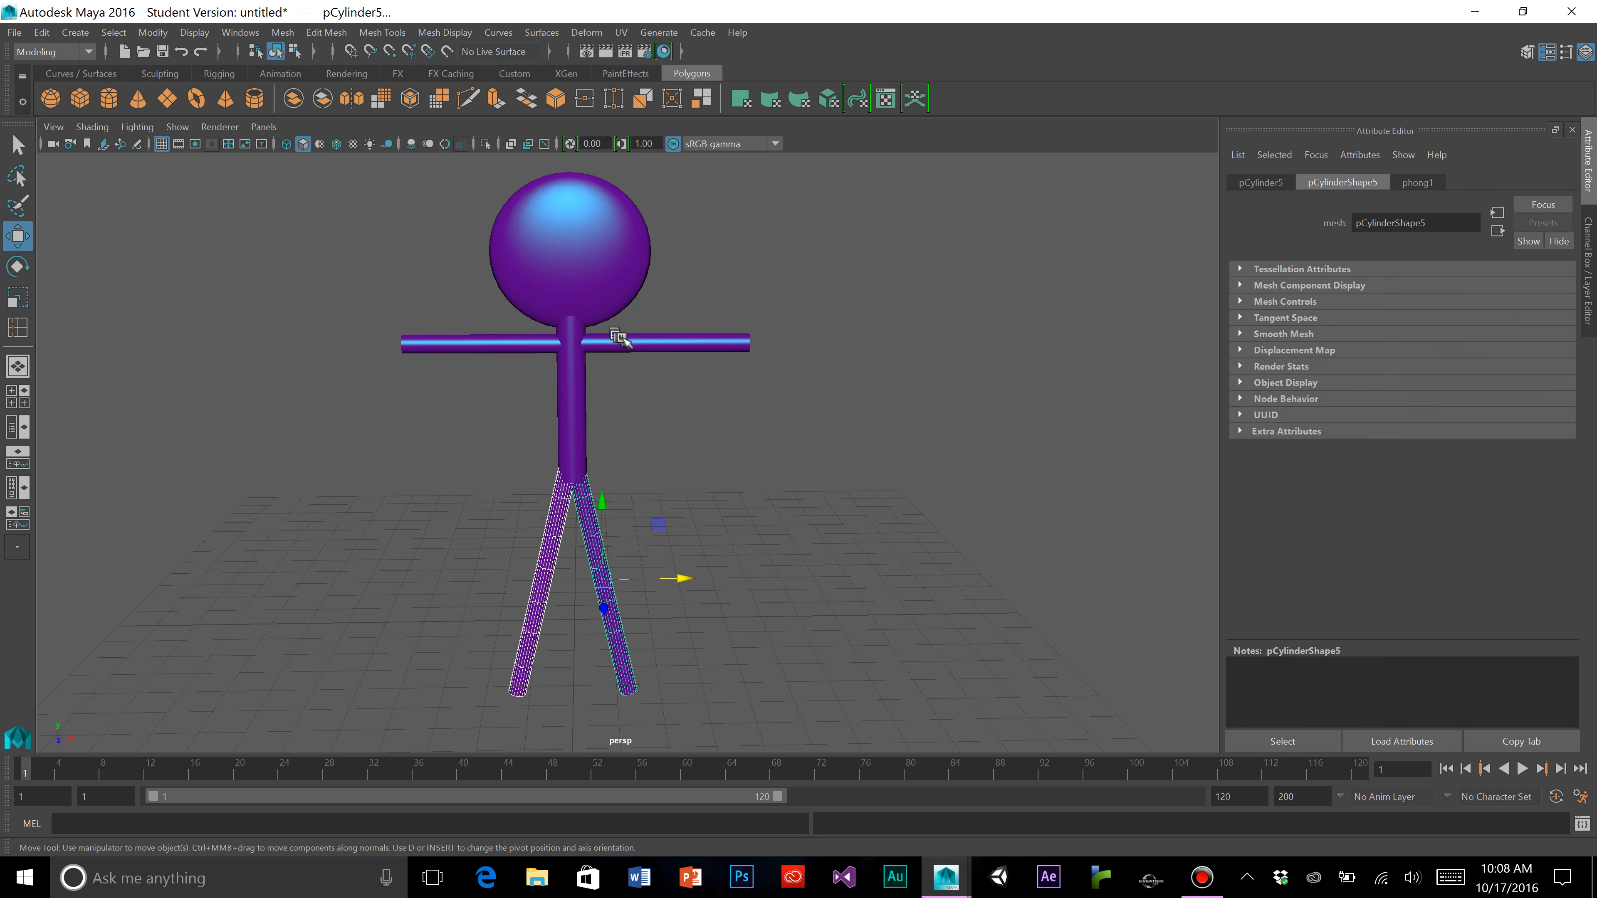
pyautogui.keyDown('shift'); pyautogui.click(601, 342); pyautogui.keyUp('shift')
pyautogui.keyDown('shift'); pyautogui.click(511, 345); pyautogui.keyUp('shift')
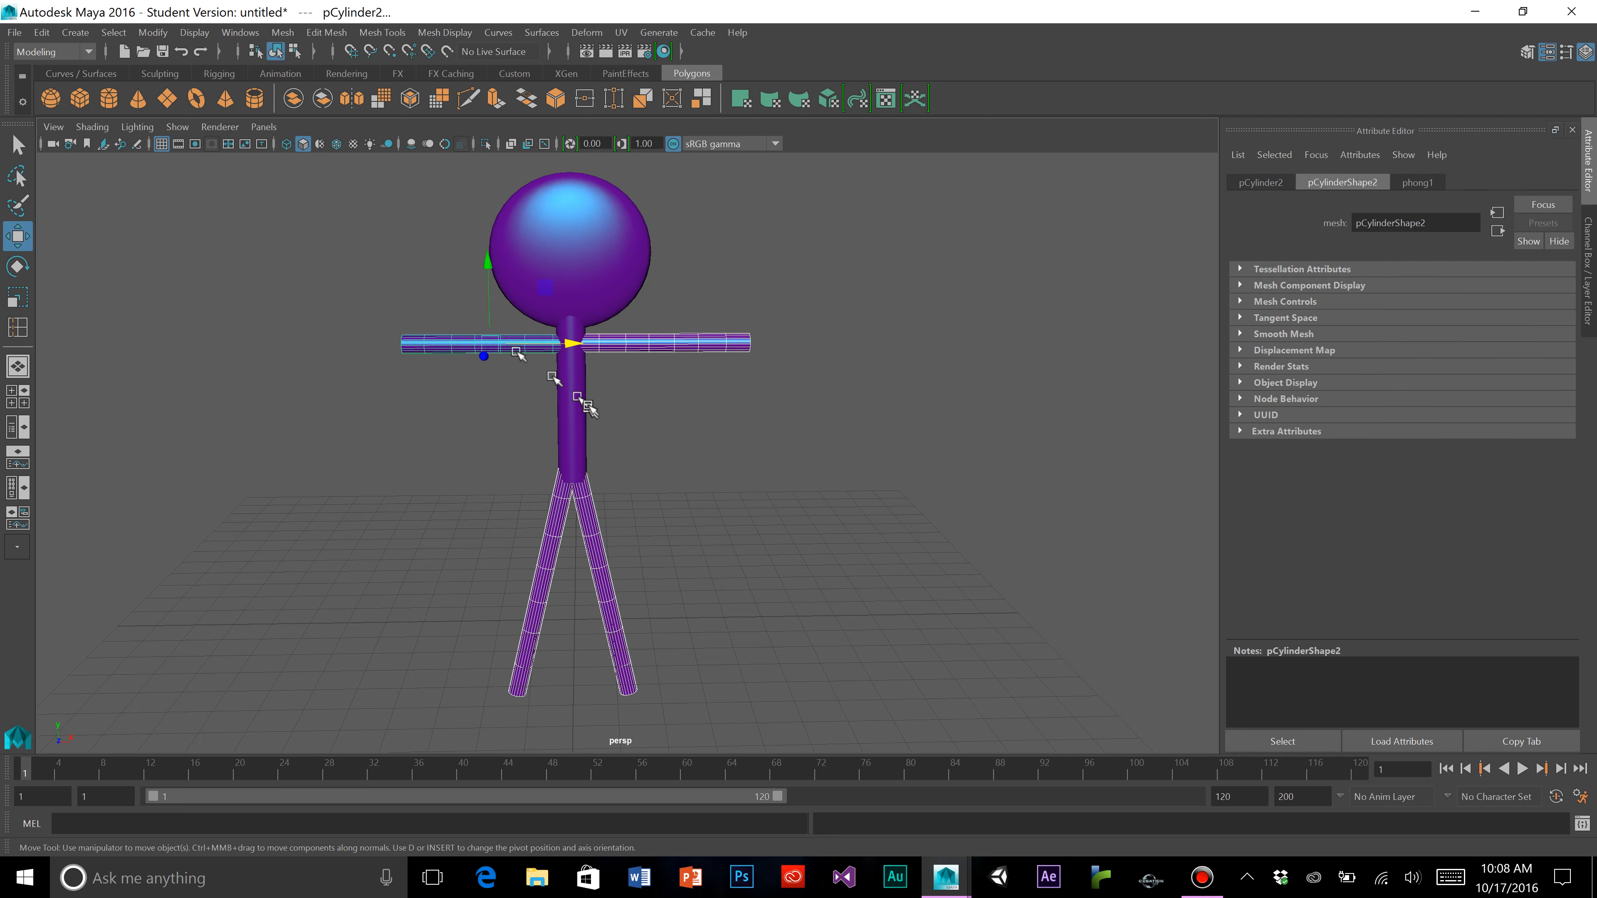
pyautogui.click(677, 470)
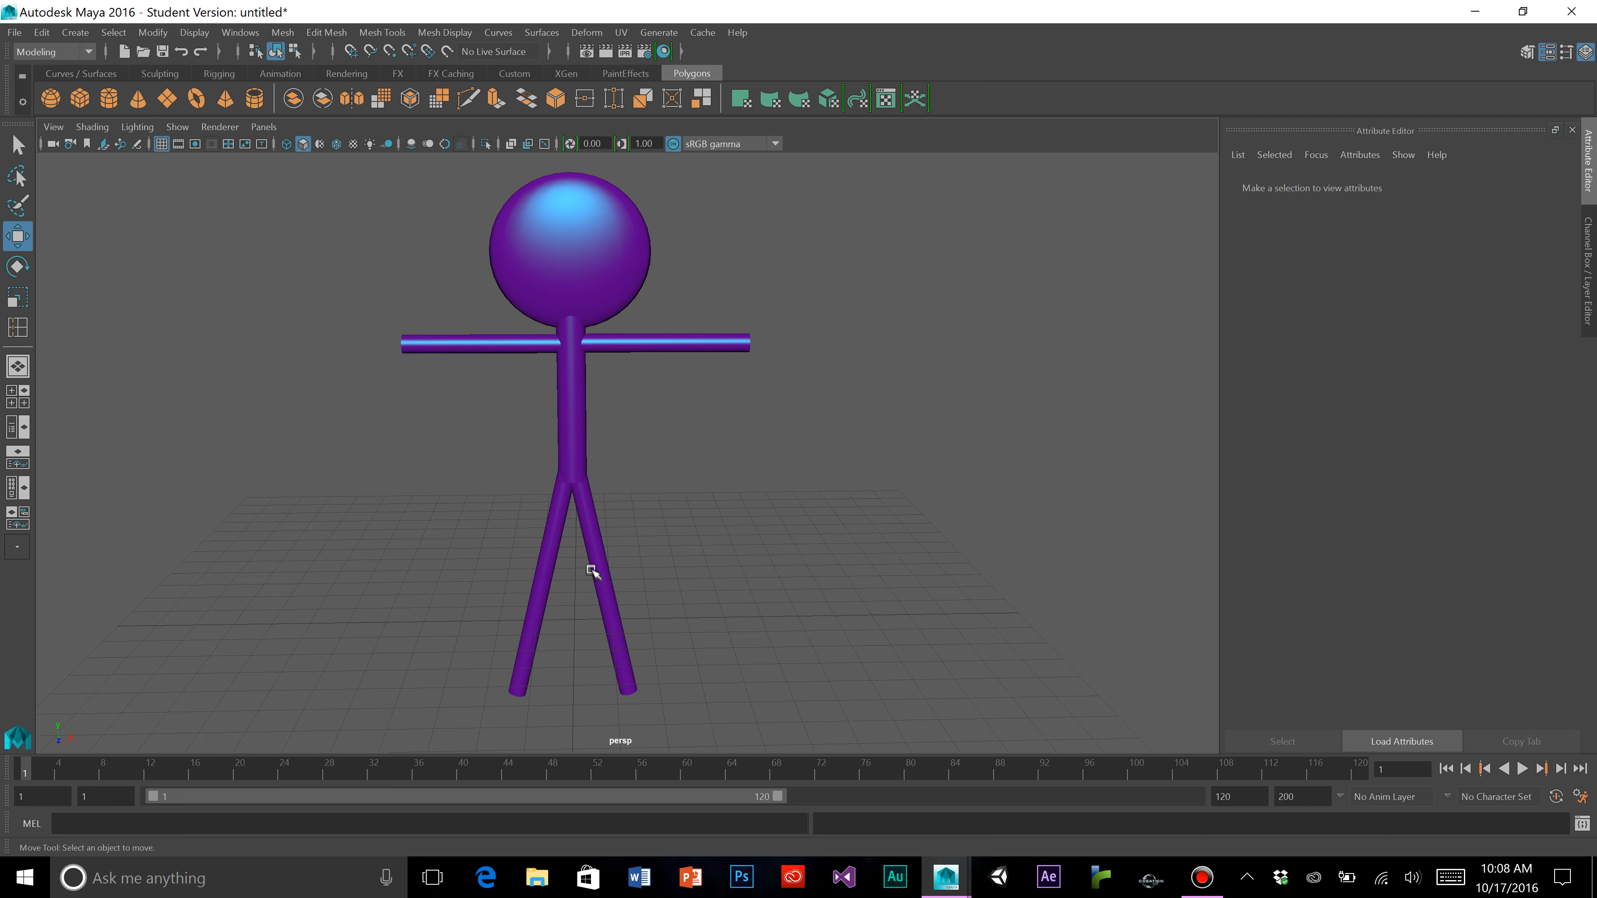
# Parent both legs, both arms and the head sphere to the body cylinder
pyautogui.click(538, 607)
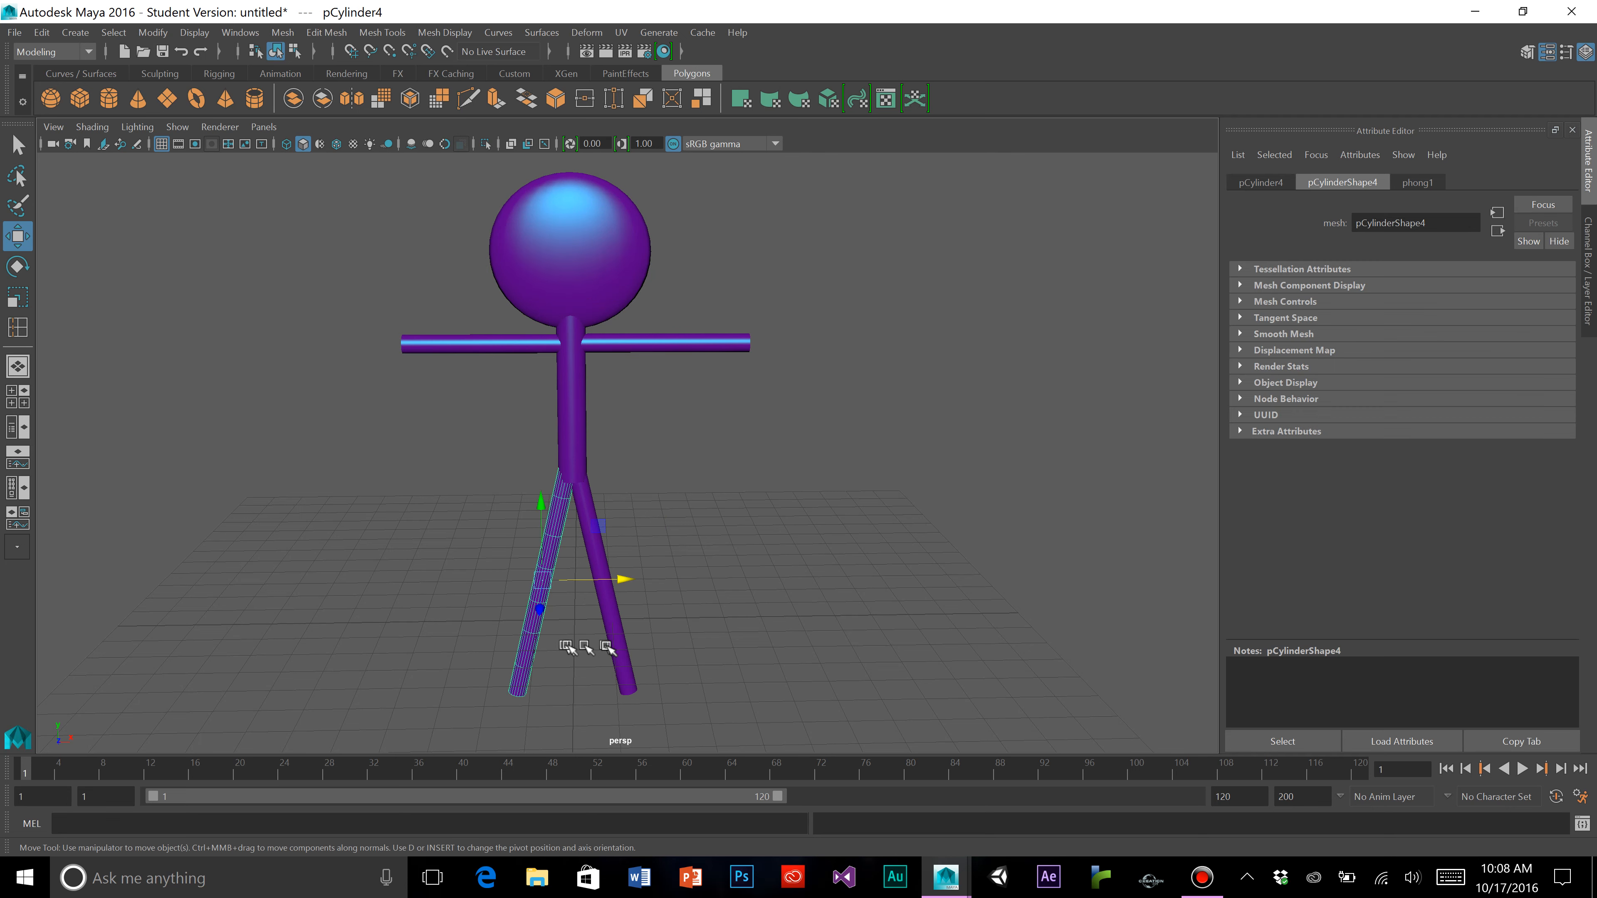
pyautogui.keyDown('shift'); pyautogui.click(620, 647); pyautogui.keyUp('shift')
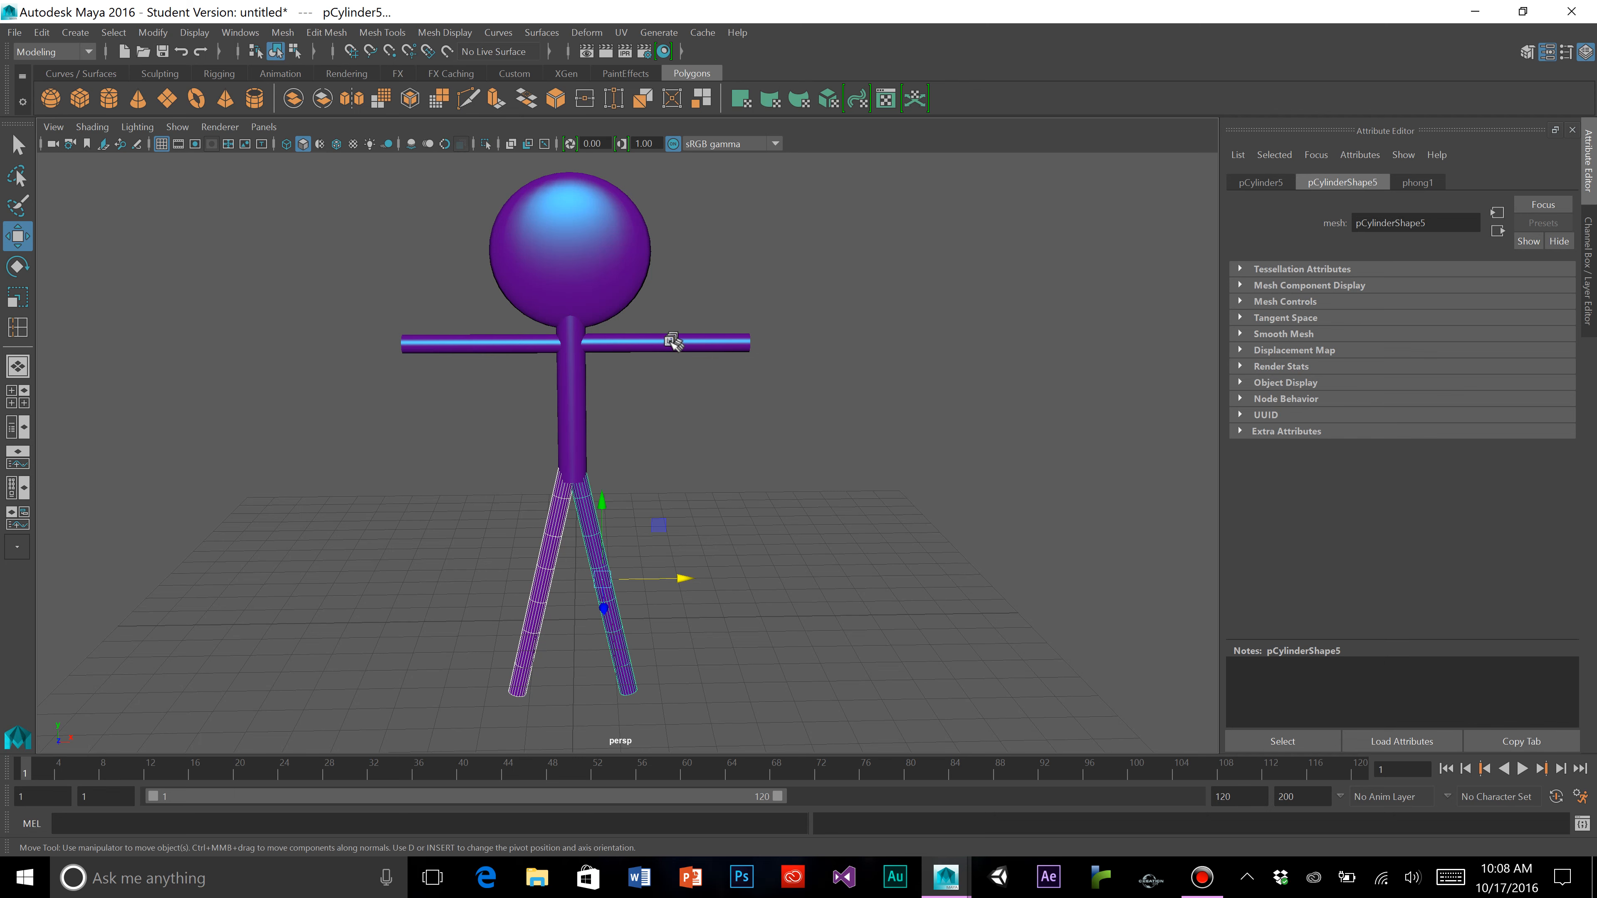
pyautogui.keyDown('shift'); pyautogui.click(671, 342); pyautogui.keyUp('shift')
pyautogui.keyDown('shift'); pyautogui.click(502, 338); pyautogui.keyUp('shift')
pyautogui.keyDown('shift'); pyautogui.click(591, 274); pyautogui.keyUp('shift')
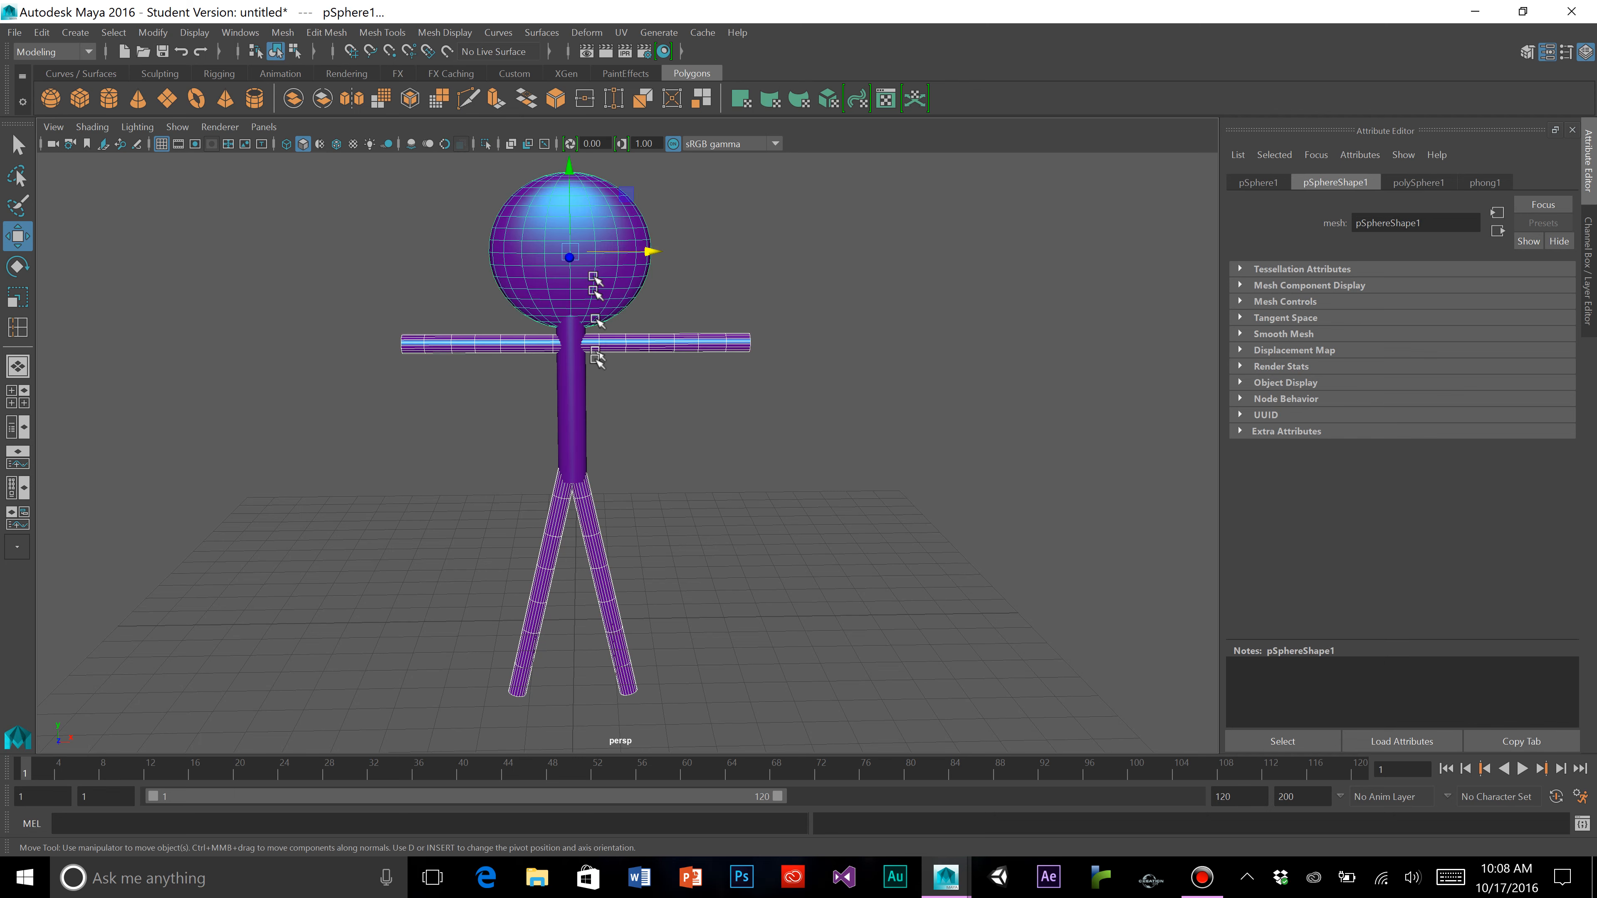
pyautogui.keyDown('shift'); pyautogui.click(586, 422); pyautogui.keyUp('shift')
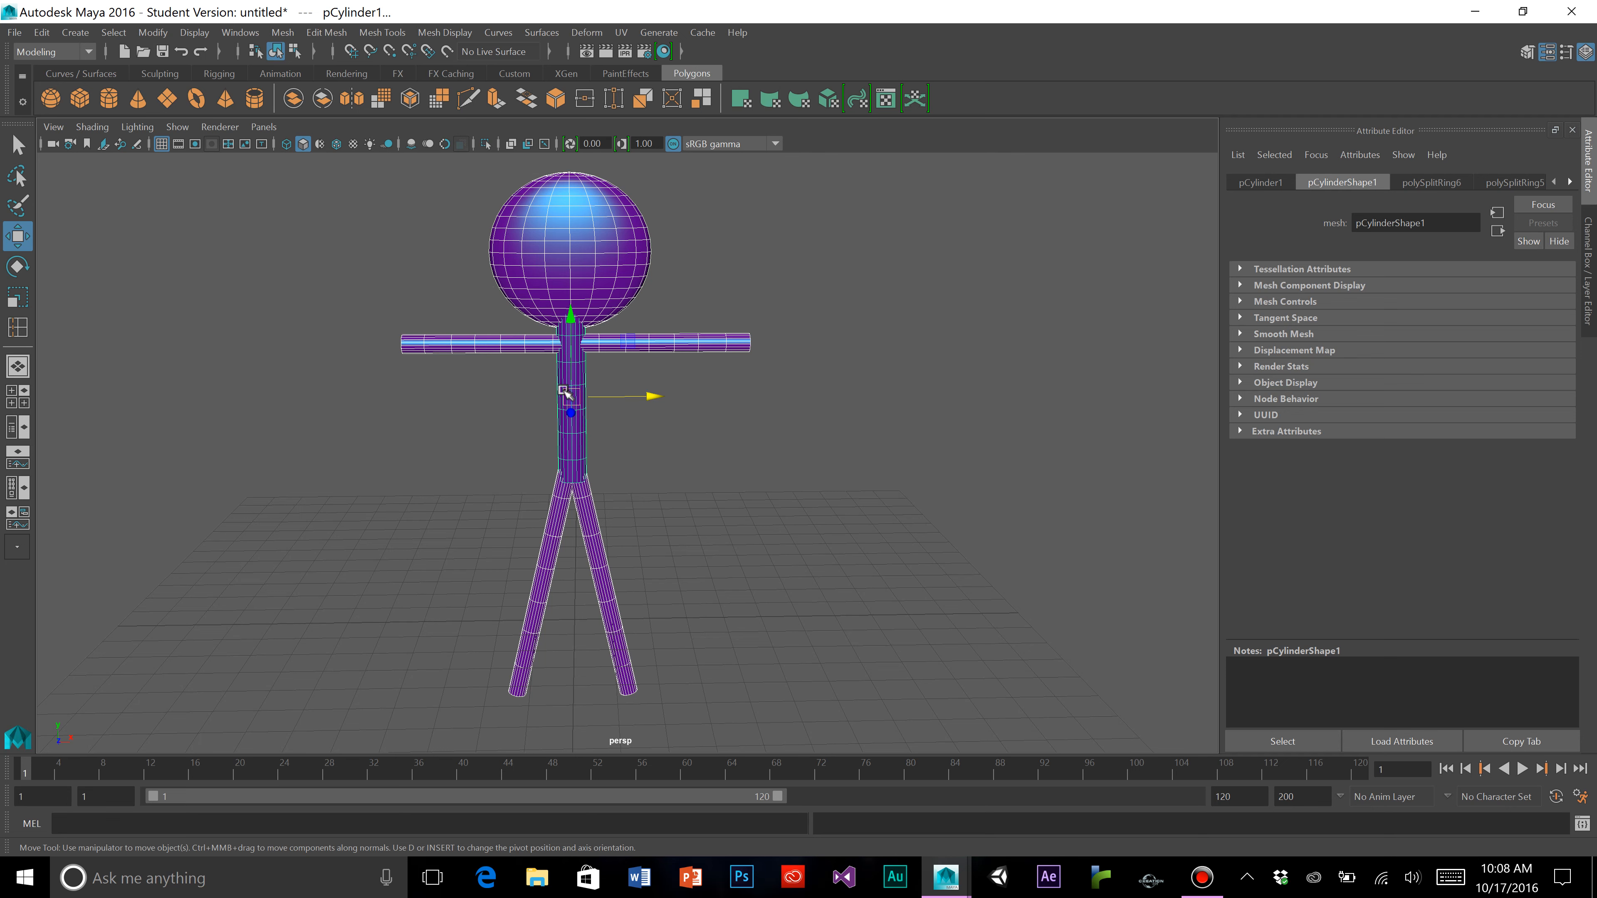
pyautogui.click(41, 32)
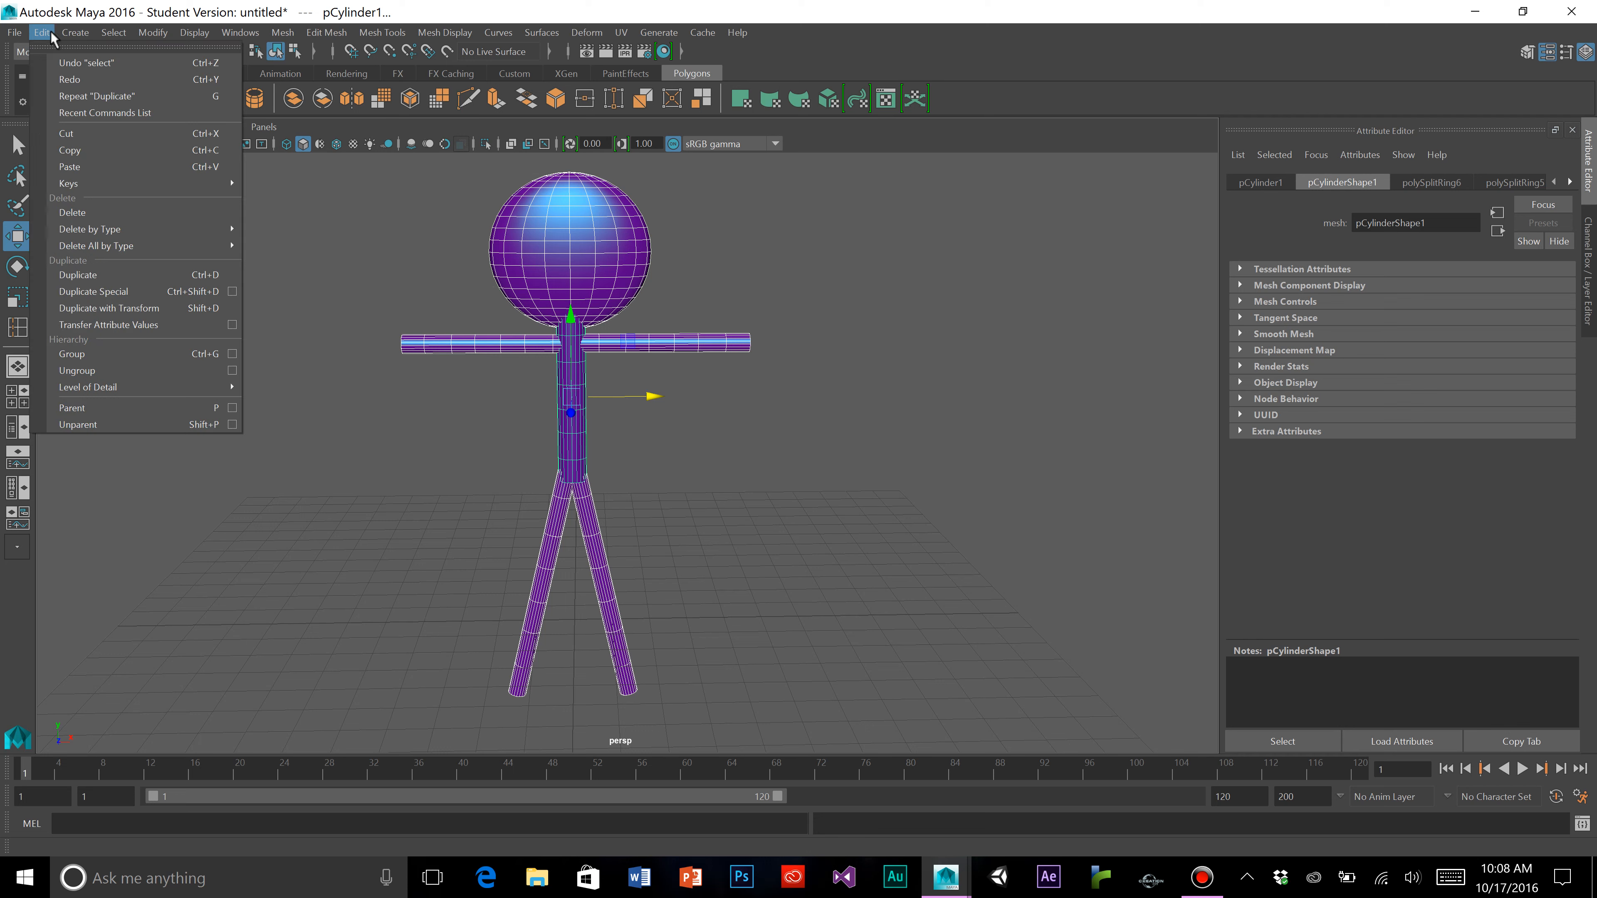
pyautogui.click(42, 31)
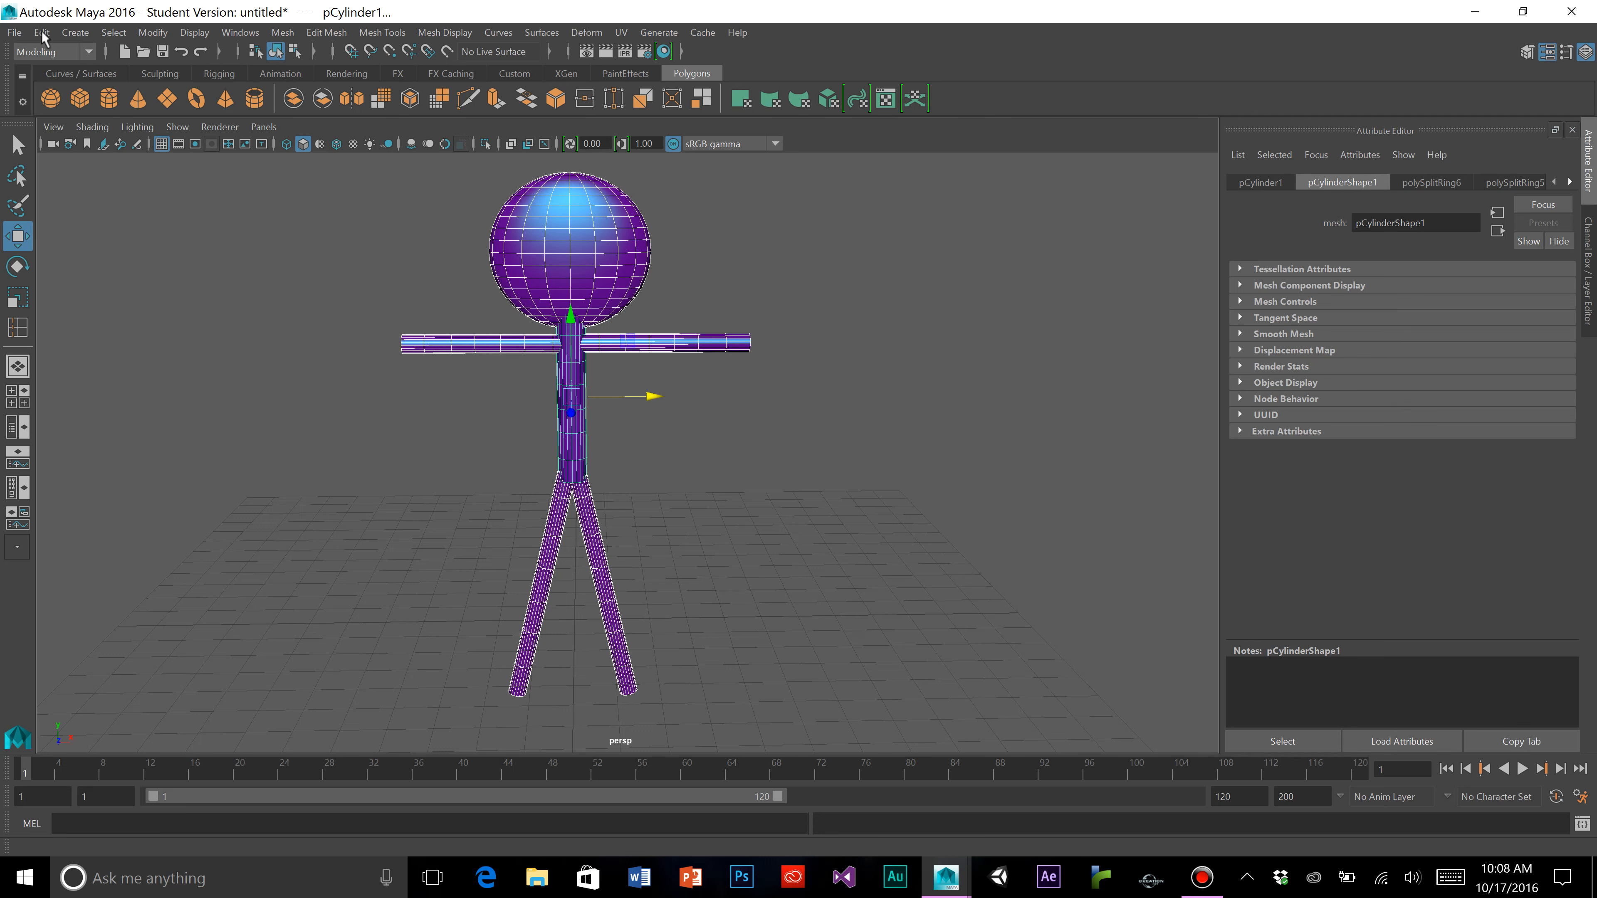
pyautogui.click(42, 32)
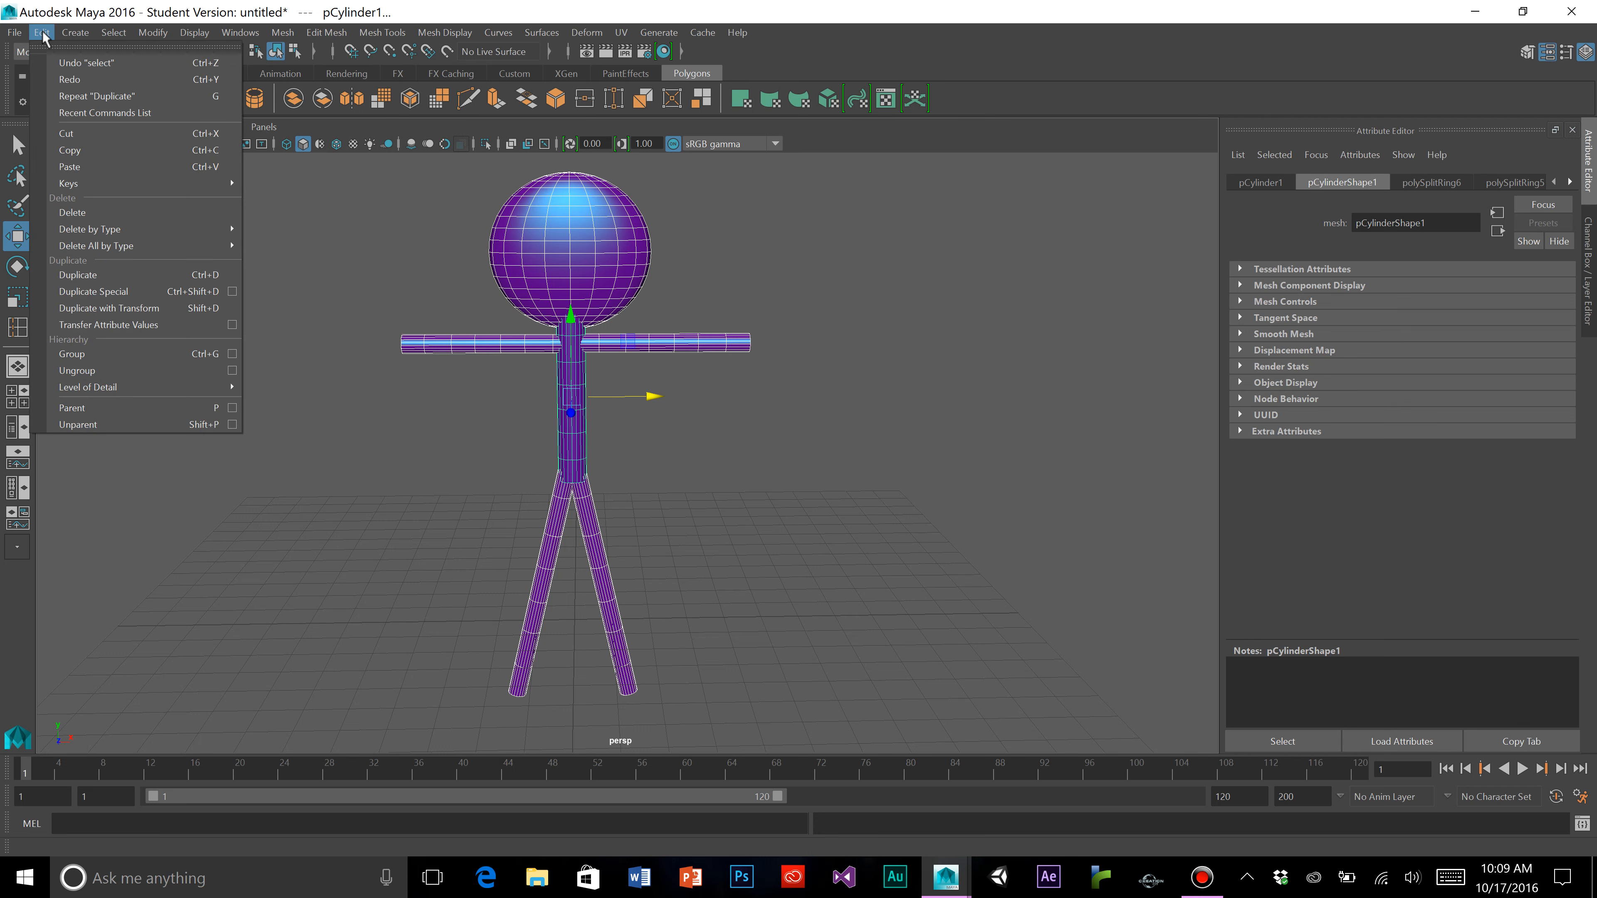
pyautogui.click(117, 407)
pyautogui.click(481, 464)
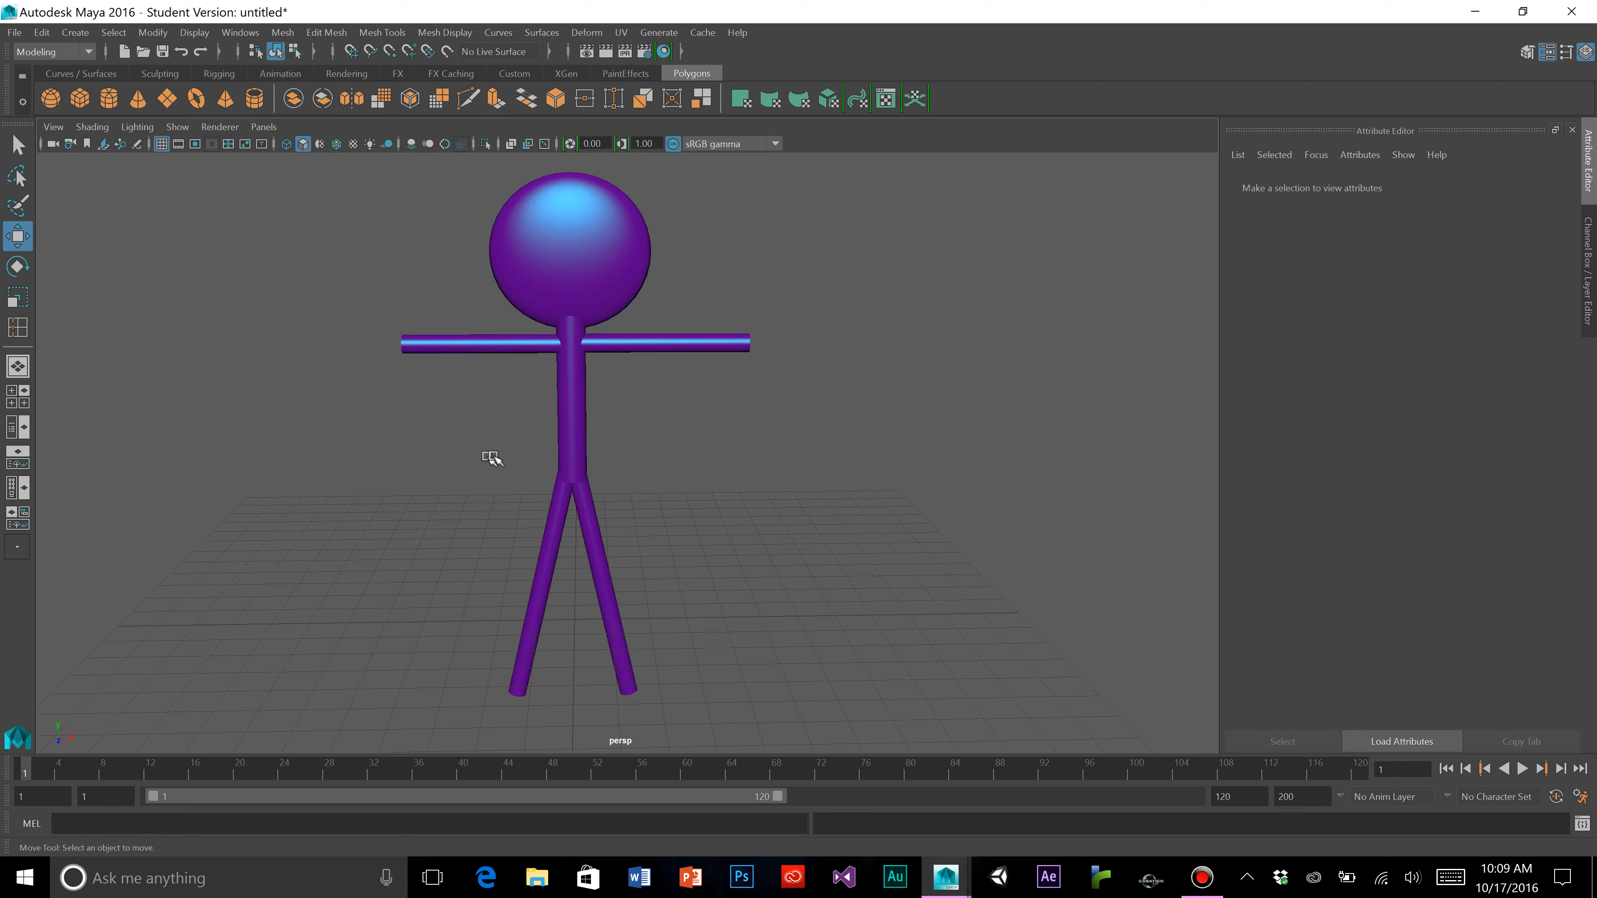
# Test the parenting by moving the body and one leg separately along X, undoing each move
pyautogui.click(581, 412)
pyautogui.moveTo(649, 396); pyautogui.dragTo(677, 449)
pyautogui.hotkey('ctrl', 'z')
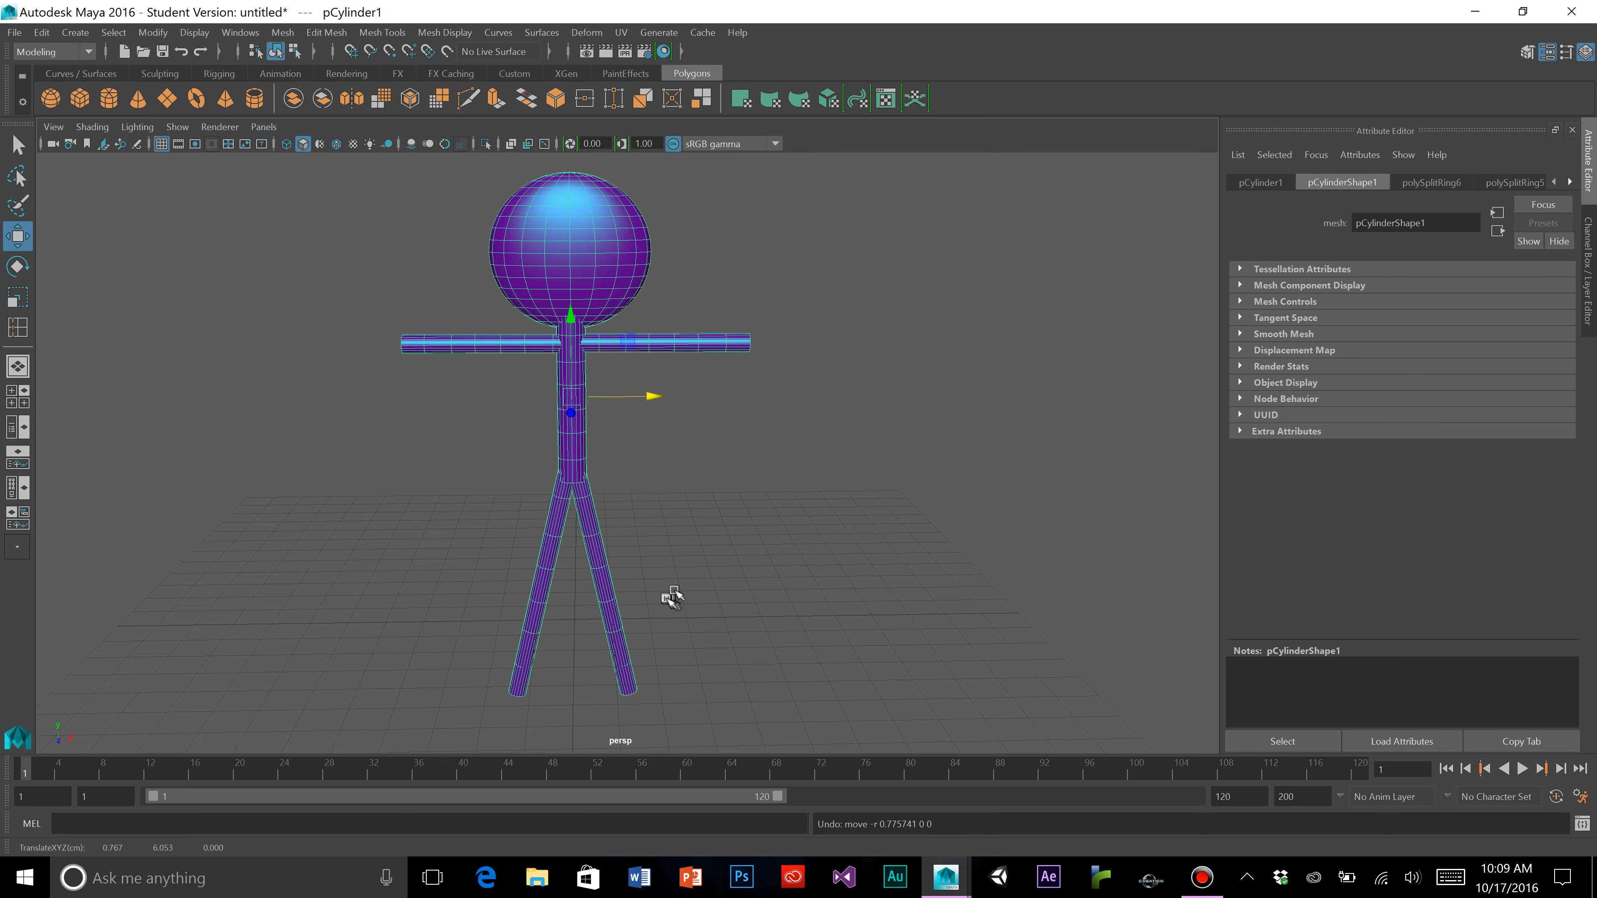
pyautogui.click(665, 594)
pyautogui.click(608, 582)
pyautogui.moveTo(676, 578); pyautogui.dragTo(802, 582)
pyautogui.hotkey('ctrl', 'z')
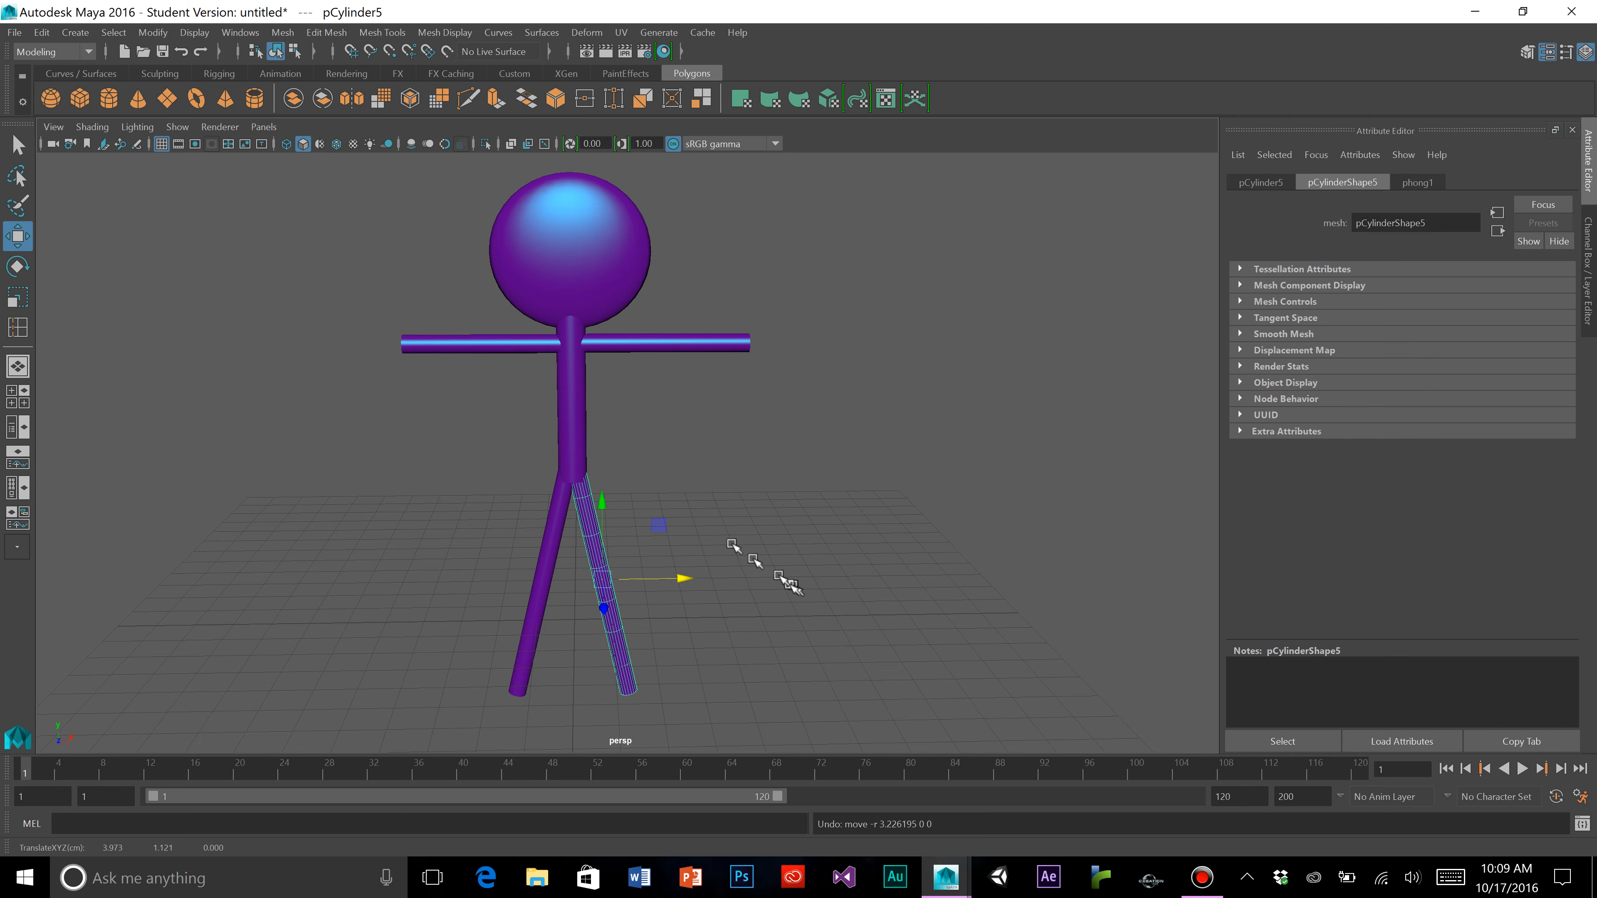
pyautogui.click(581, 292)
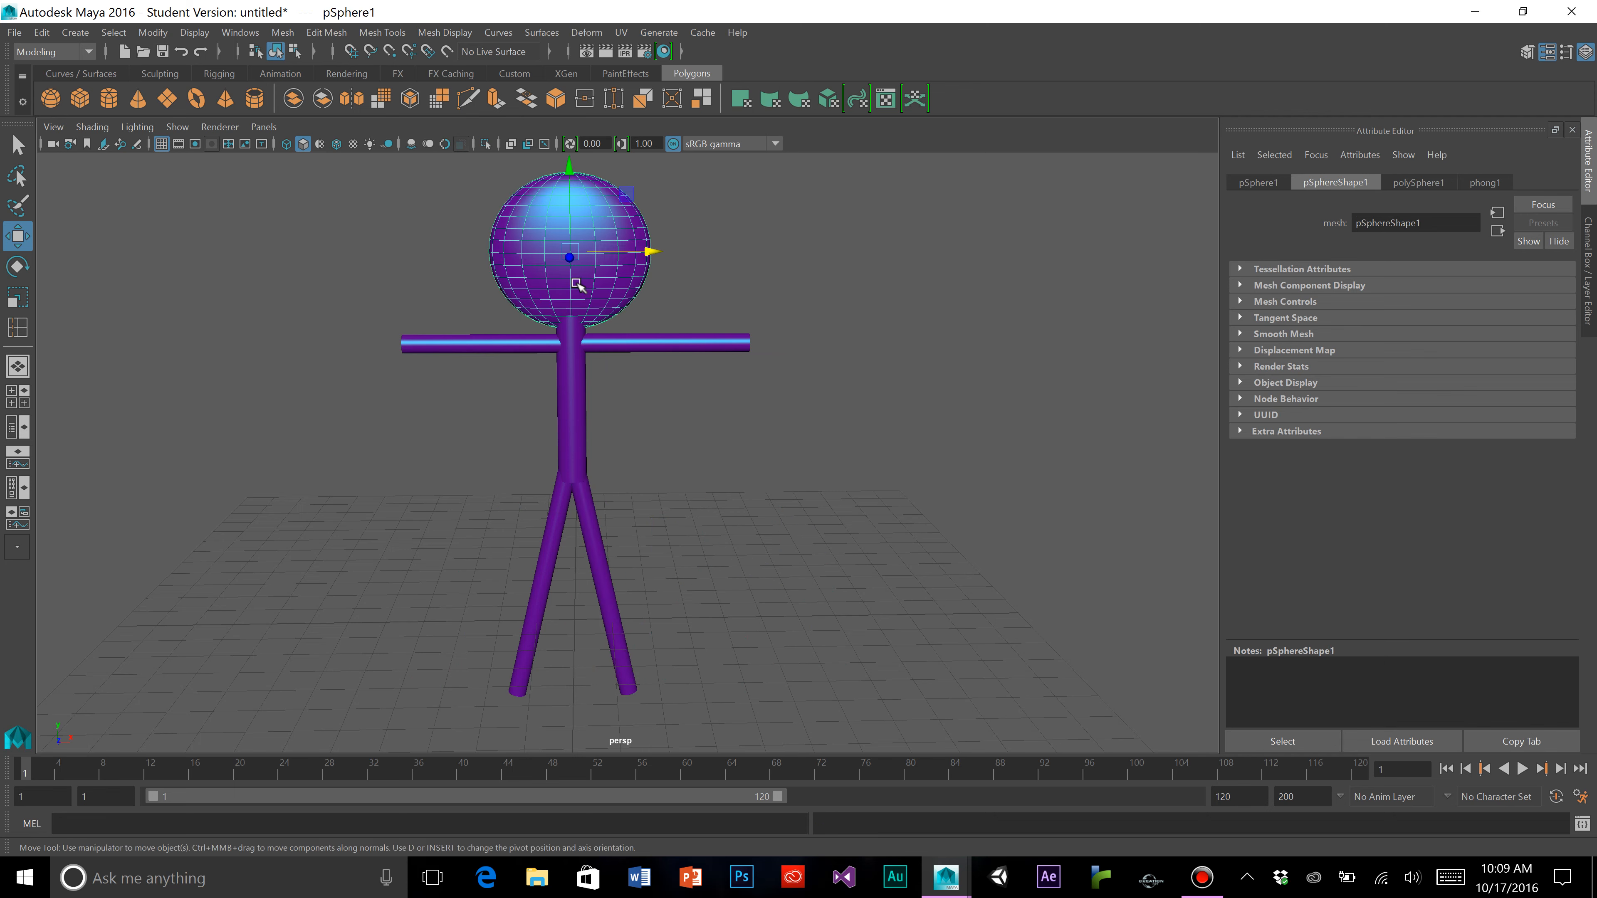
pyautogui.click(690, 416)
# Move the body cylinder with its parented parts slightly along positive X
pyautogui.click(561, 419)
pyautogui.moveTo(651, 397)
pyautogui.mouseDown()
pyautogui.moveTo(760, 398)
pyautogui.moveTo(668, 385)
pyautogui.moveTo(675, 403)
pyautogui.mouseUp()
pyautogui.click(736, 471)
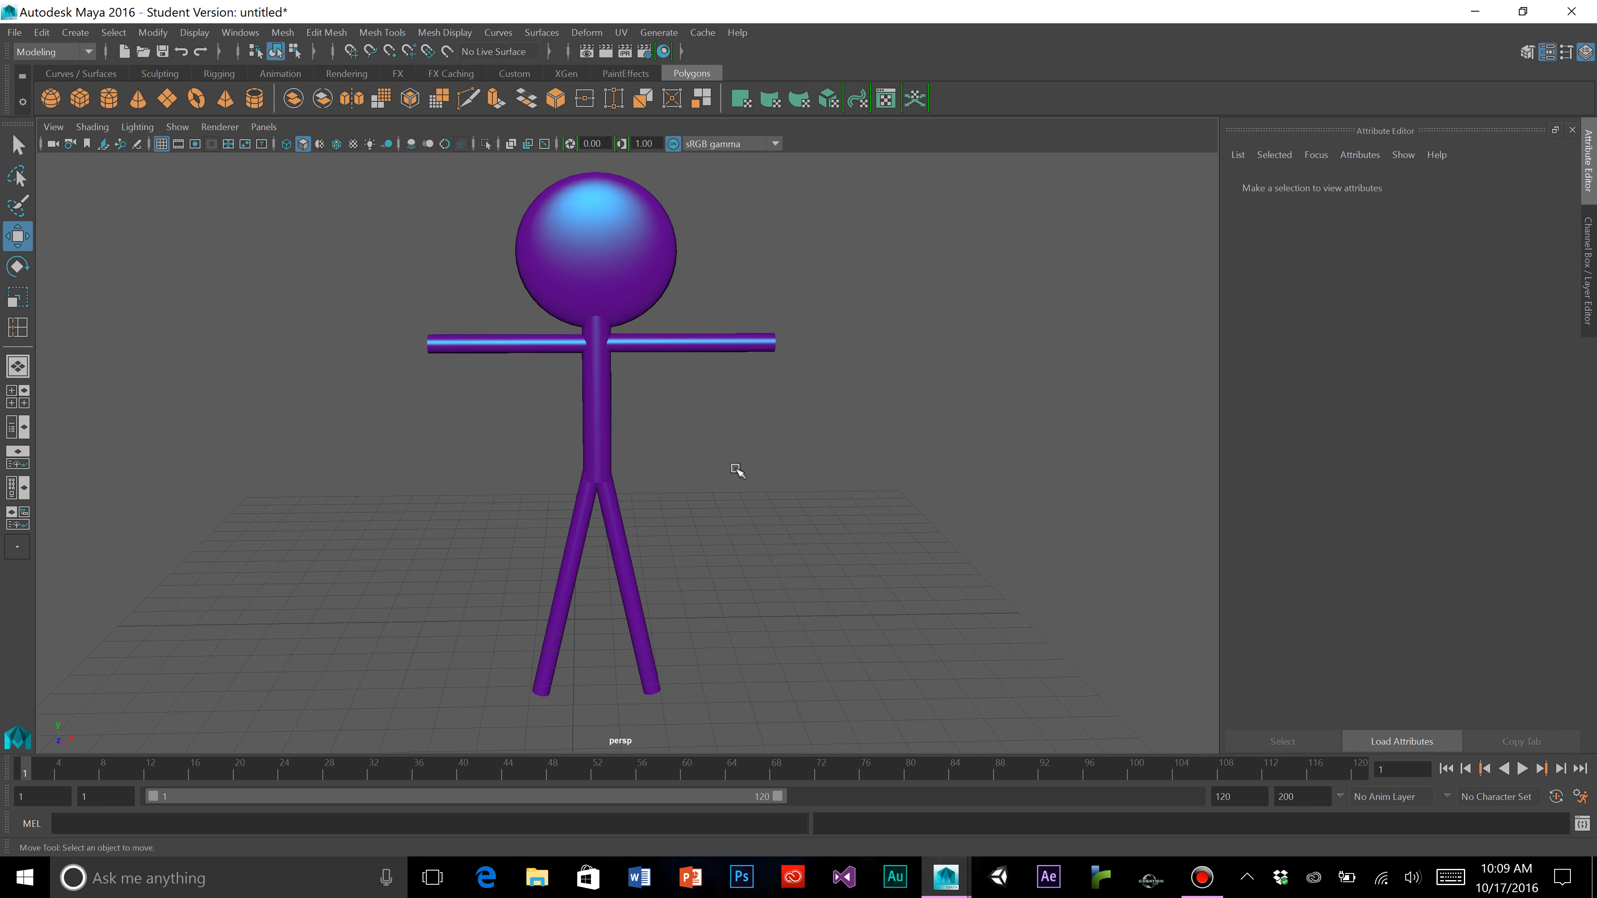
# Try to place a two-joint bone up the body with the Joint tool in the perspective view, and delete it
pyautogui.keyDown('alt'); pyautogui.moveTo(733, 470); pyautogui.dragTo(731, 461); pyautogui.keyUp('alt')
pyautogui.keyDown('alt'); pyautogui.moveTo(721, 445); pyautogui.dragTo(702, 460, button='middle'); pyautogui.keyUp('alt')
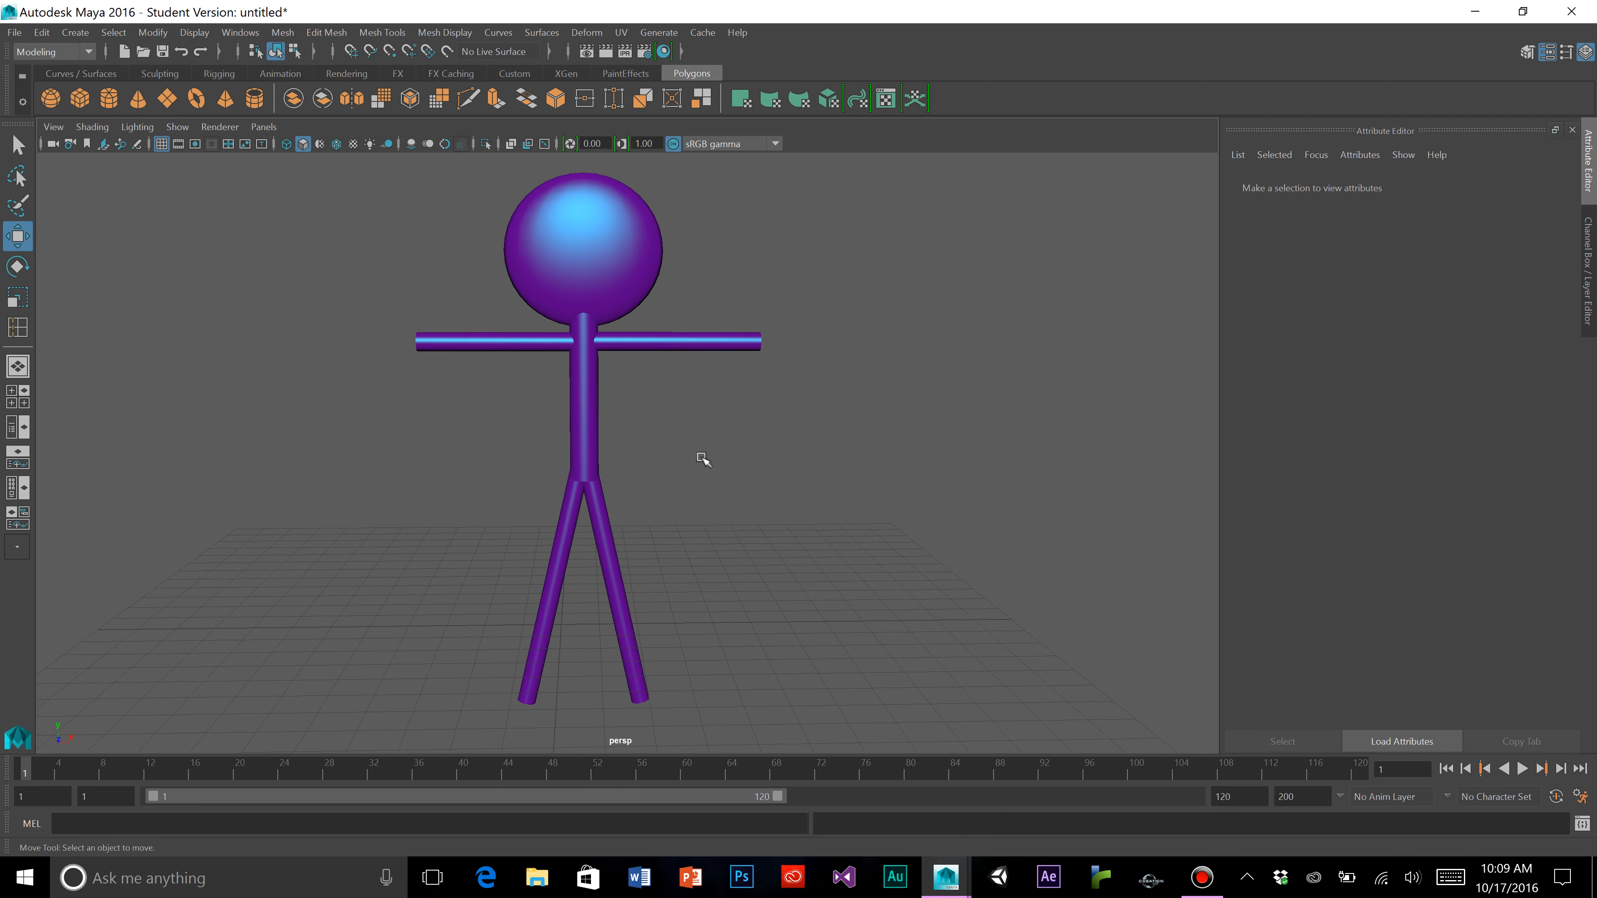
pyautogui.click(236, 73)
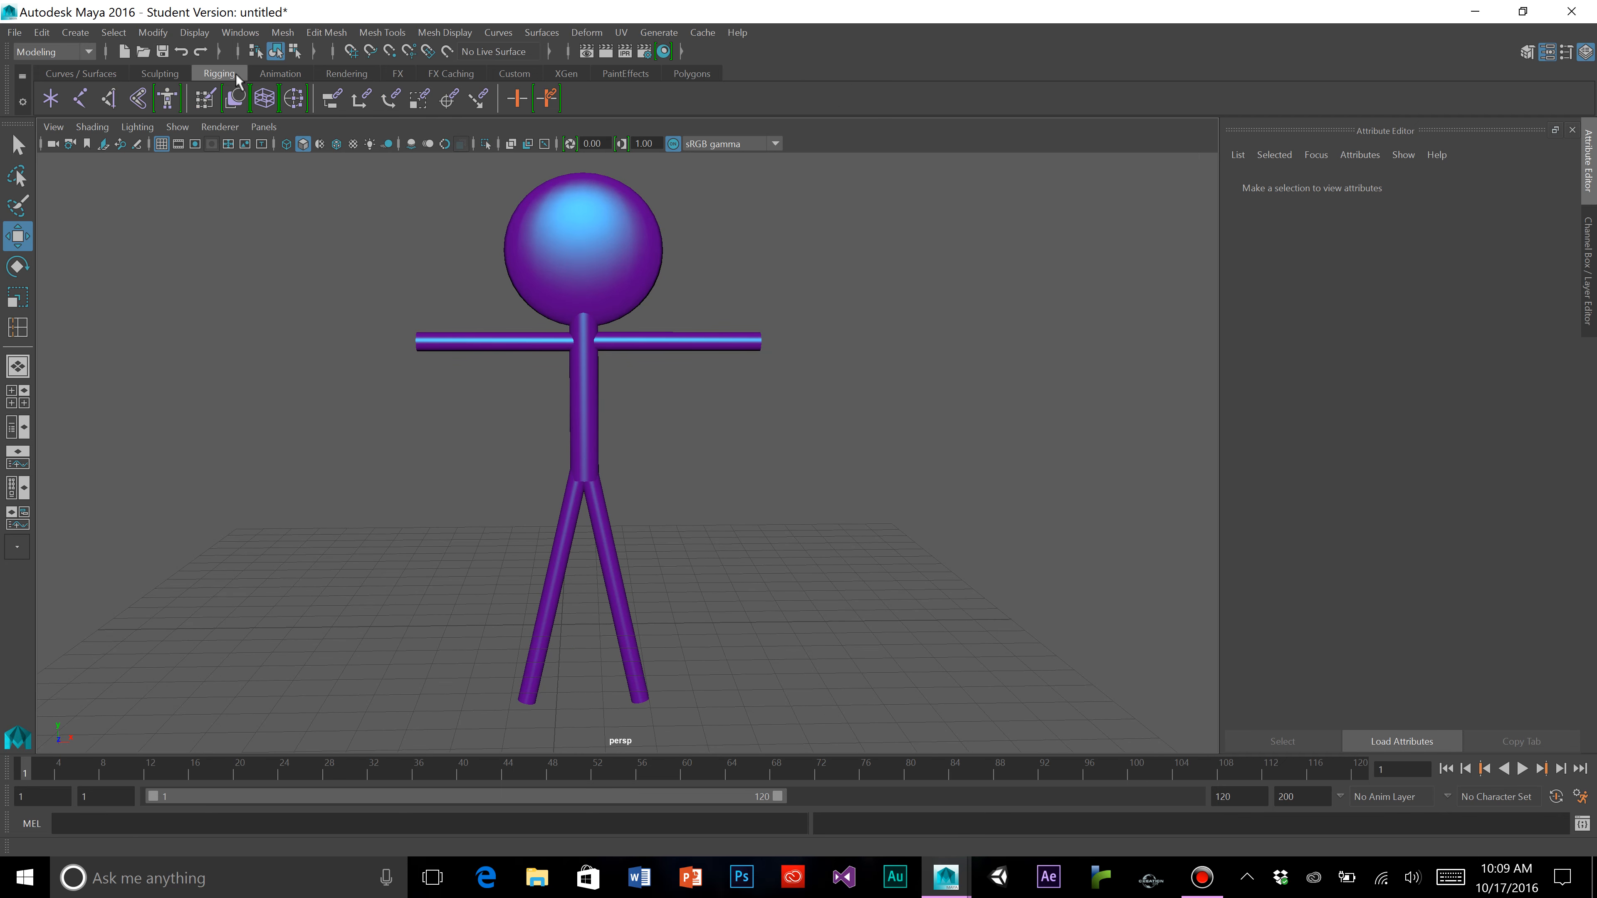
pyautogui.click(81, 106)
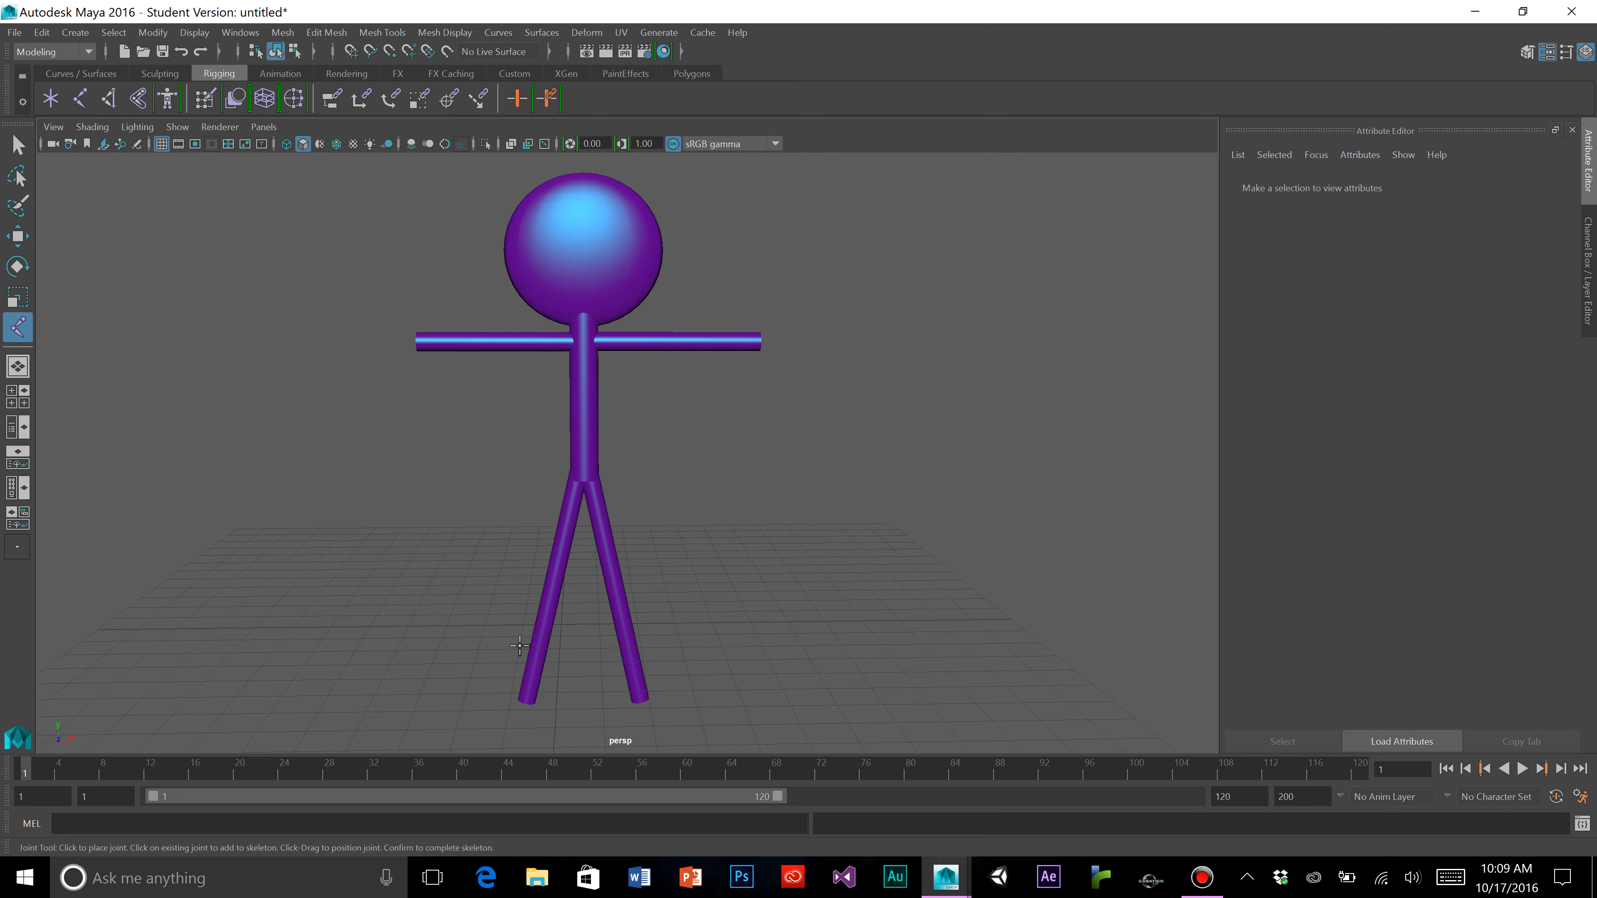
pyautogui.click(584, 485)
pyautogui.click(584, 417)
pyautogui.press('Return')
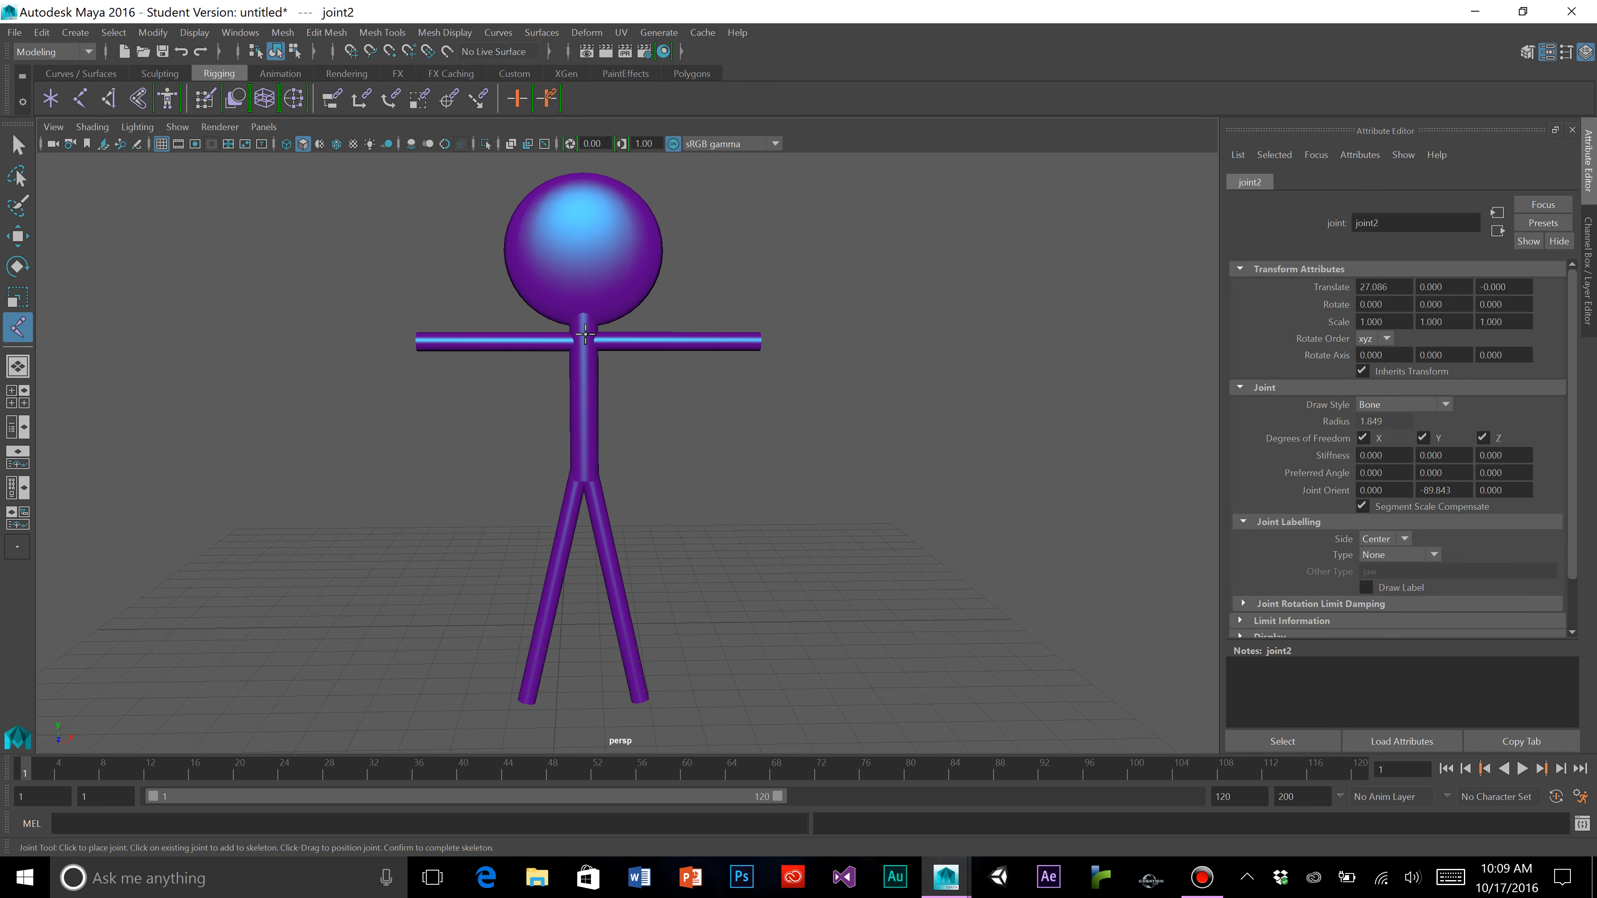
pyautogui.press('q')
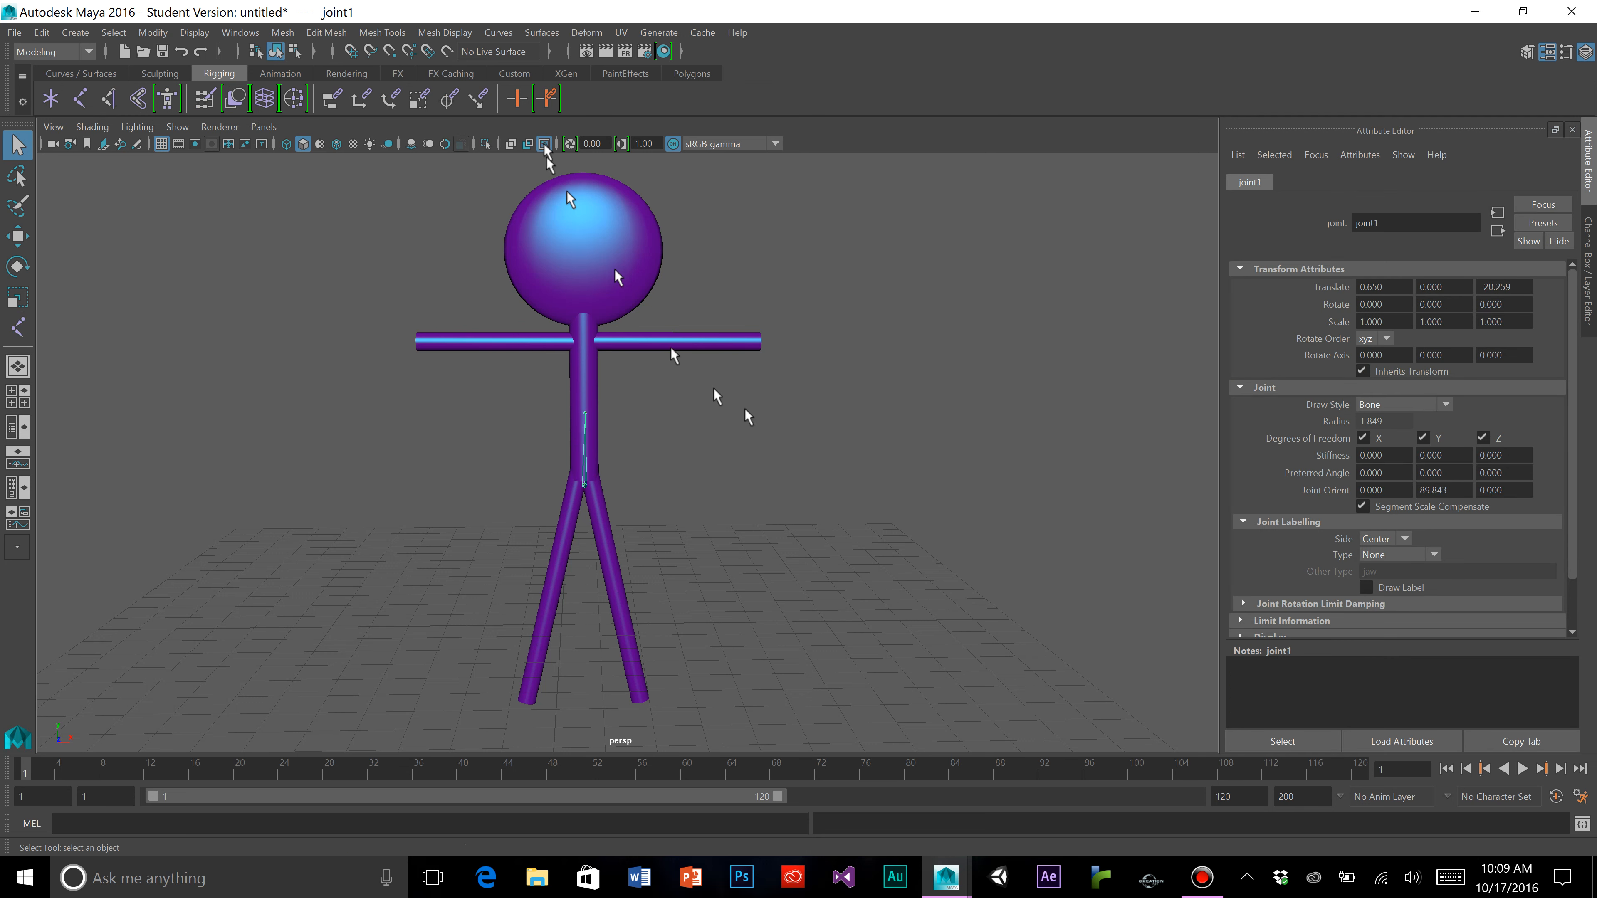
pyautogui.keyDown('alt'); pyautogui.moveTo(788, 452); pyautogui.dragTo(736, 458); pyautogui.keyUp('alt')
pyautogui.keyDown('alt'); pyautogui.moveTo(904, 480); pyautogui.dragTo(588, 410, button='middle'); pyautogui.keyUp('alt')
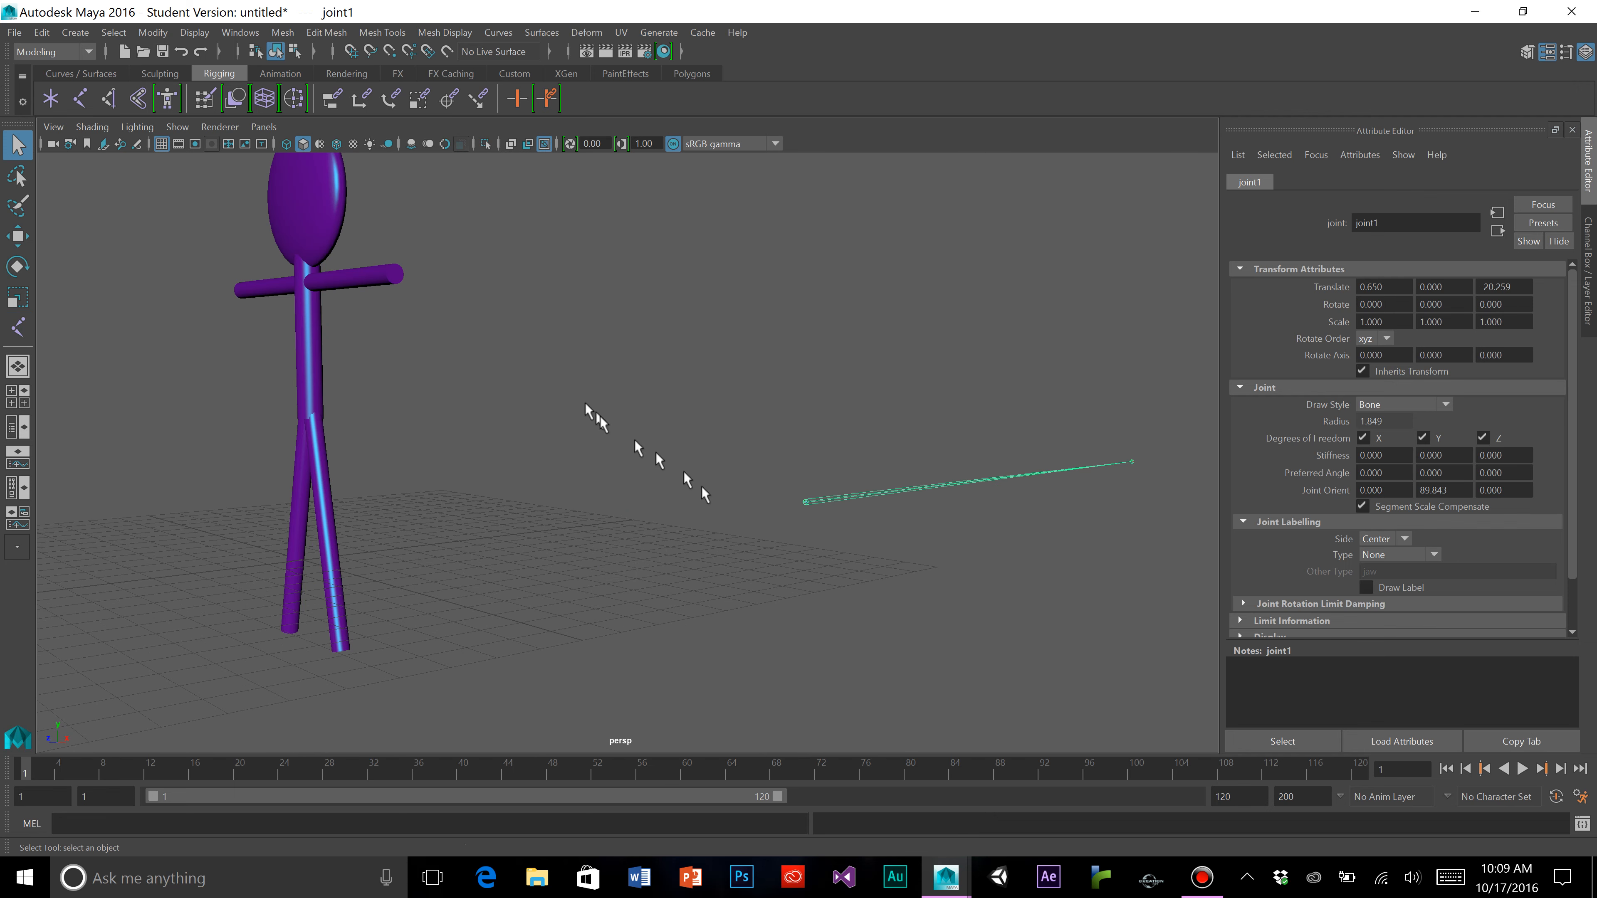
pyautogui.press('Delete')
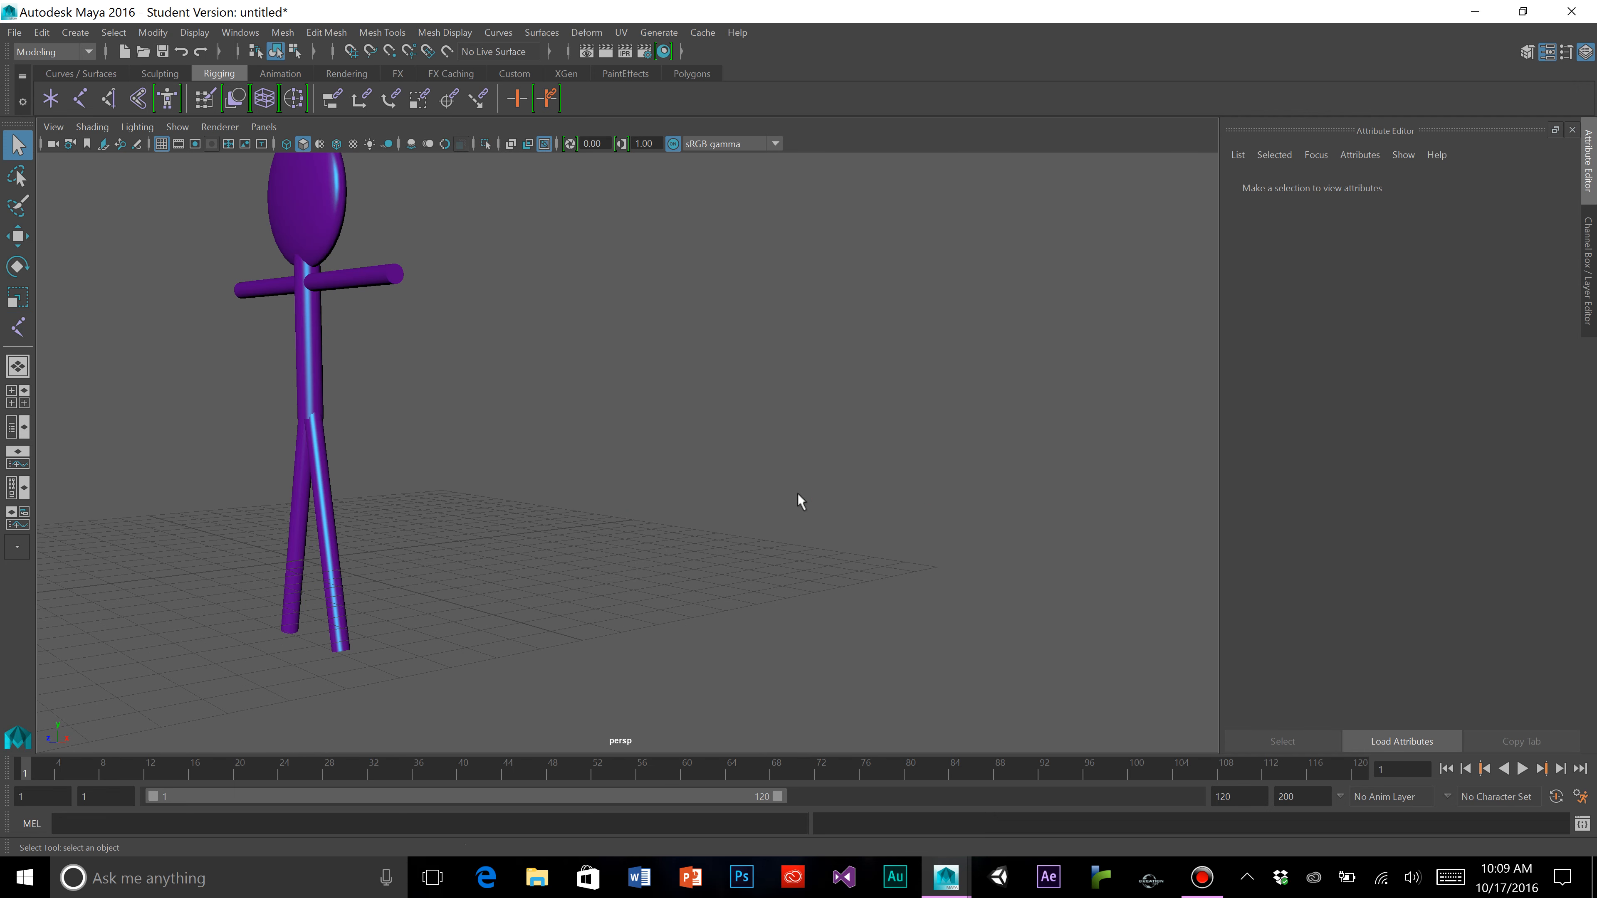
# Switch to the four-view layout, frame the whole figure in the front and side views, and enable X-ray joints in the front view
pyautogui.keyDown('alt'); pyautogui.moveTo(714, 495); pyautogui.dragTo(462, 542); pyautogui.keyUp('alt')
pyautogui.keyDown('alt'); pyautogui.moveTo(619, 467); pyautogui.dragTo(656, 487, button='middle'); pyautogui.keyUp('alt')
pyautogui.keyDown('alt'); pyautogui.moveTo(464, 418); pyautogui.dragTo(586, 449, button='middle'); pyautogui.keyUp('alt')
pyautogui.keyDown('alt'); pyautogui.moveTo(587, 449); pyautogui.dragTo(577, 448); pyautogui.keyUp('alt')
pyautogui.keyDown('alt'); pyautogui.moveTo(627, 475); pyautogui.dragTo(662, 496, button='middle'); pyautogui.keyUp('alt')
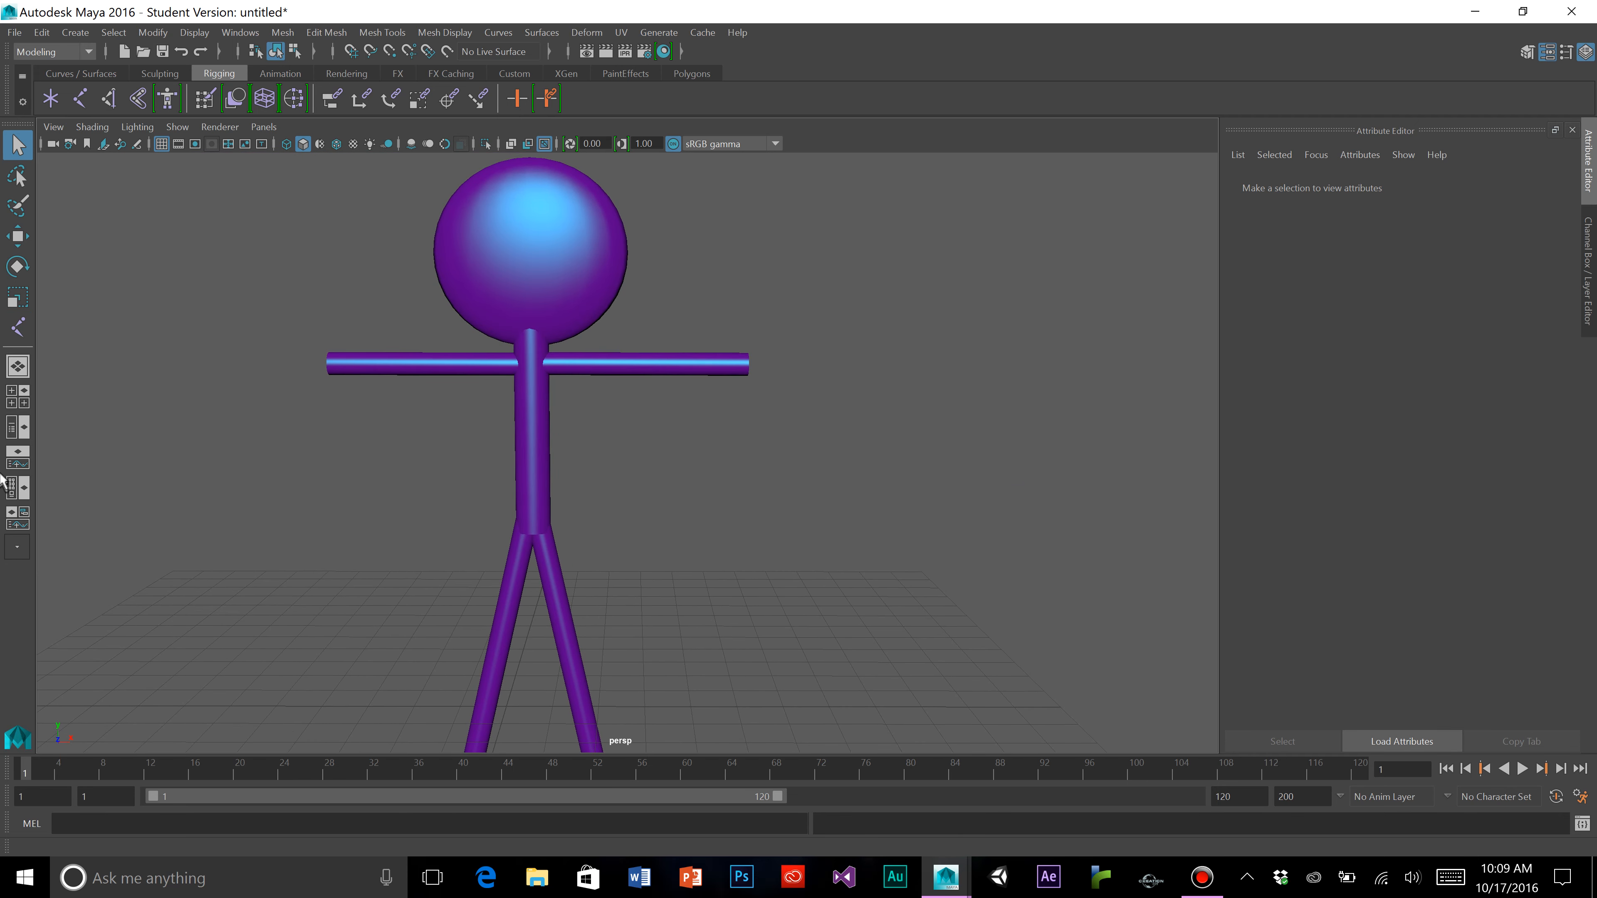
pyautogui.click(23, 403)
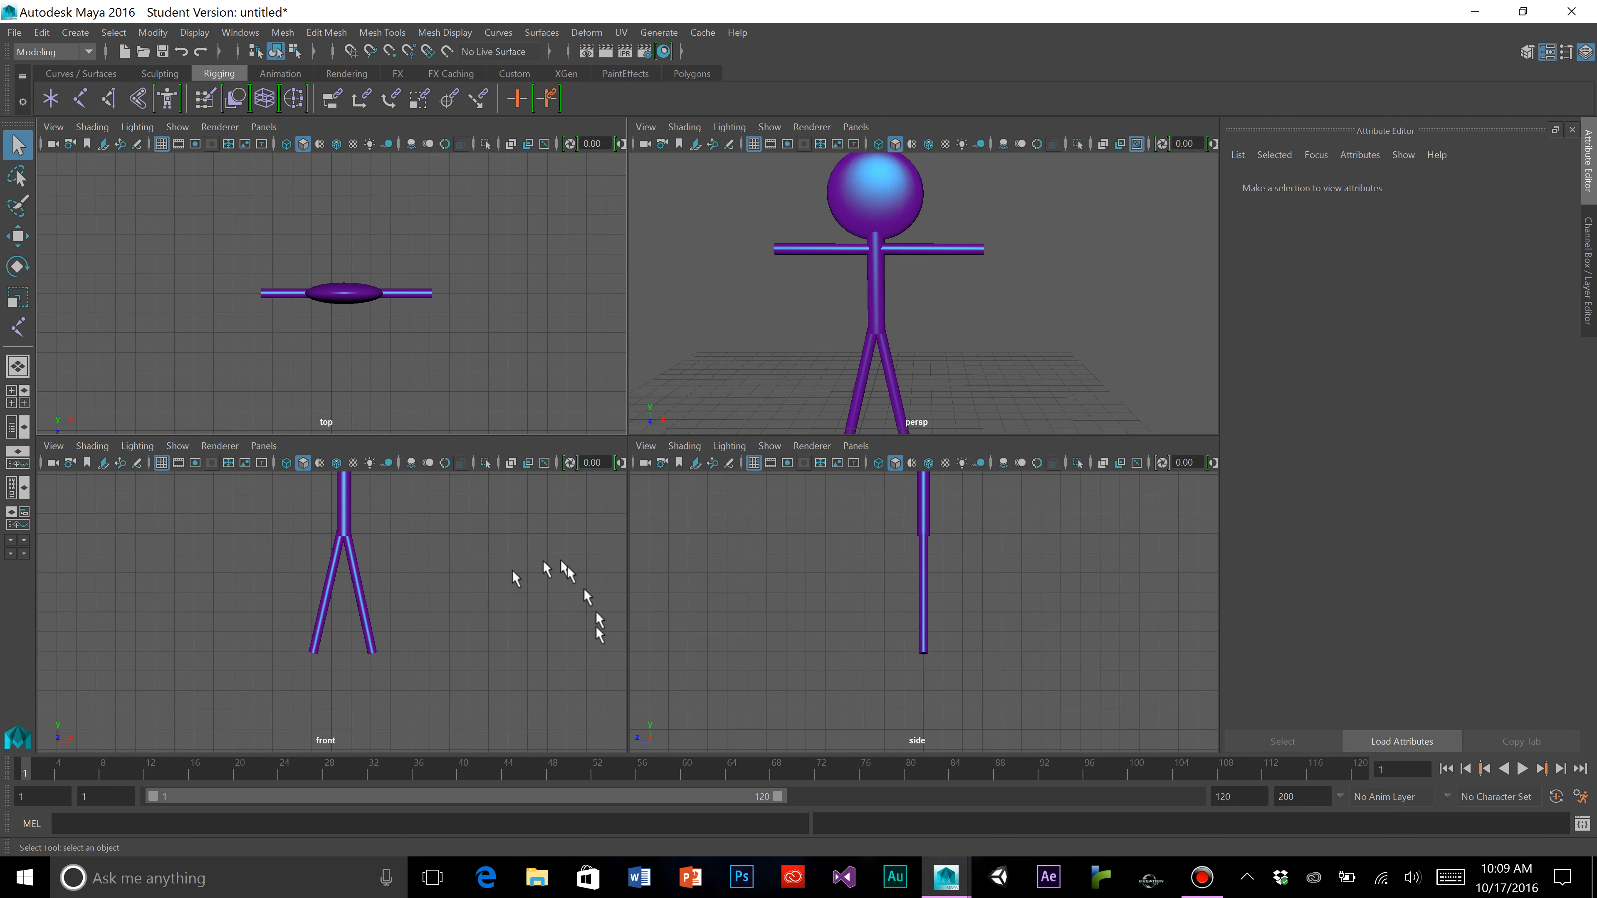
pyautogui.keyDown('alt'); pyautogui.moveTo(809, 583); pyautogui.dragTo(822, 653, button='middle'); pyautogui.keyUp('alt')
pyautogui.keyDown('alt'); pyautogui.moveTo(817, 553); pyautogui.dragTo(823, 568, button='middle'); pyautogui.keyUp('alt')
pyautogui.keyDown('alt'); pyautogui.moveTo(449, 506); pyautogui.dragTo(419, 557, button='middle'); pyautogui.keyUp('alt')
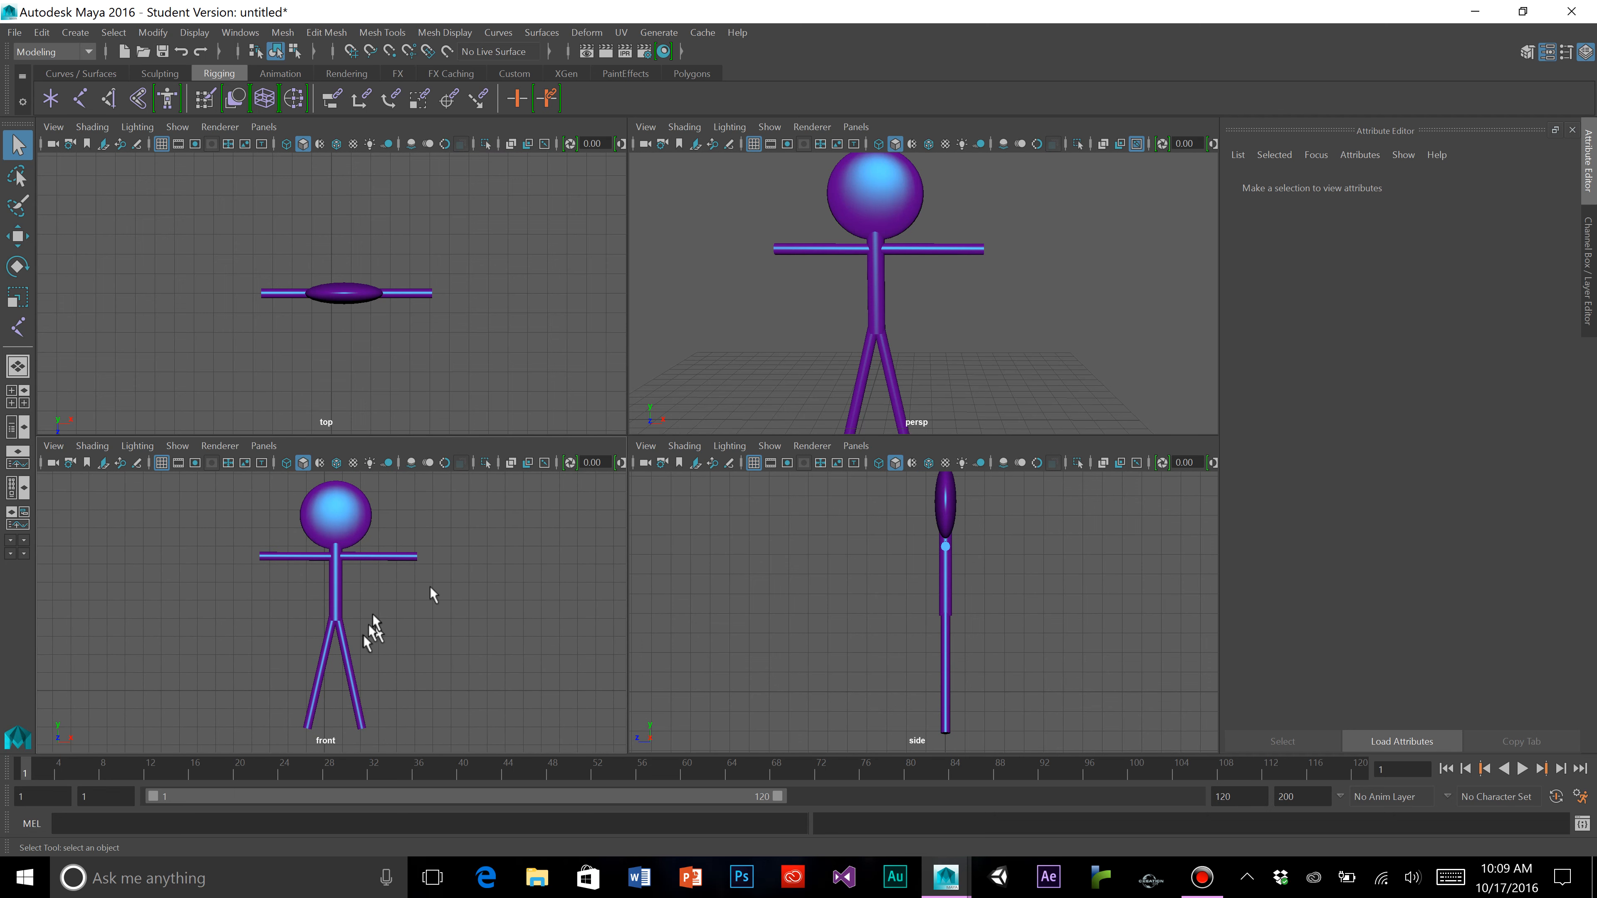
pyautogui.scroll(2, 371, 595)
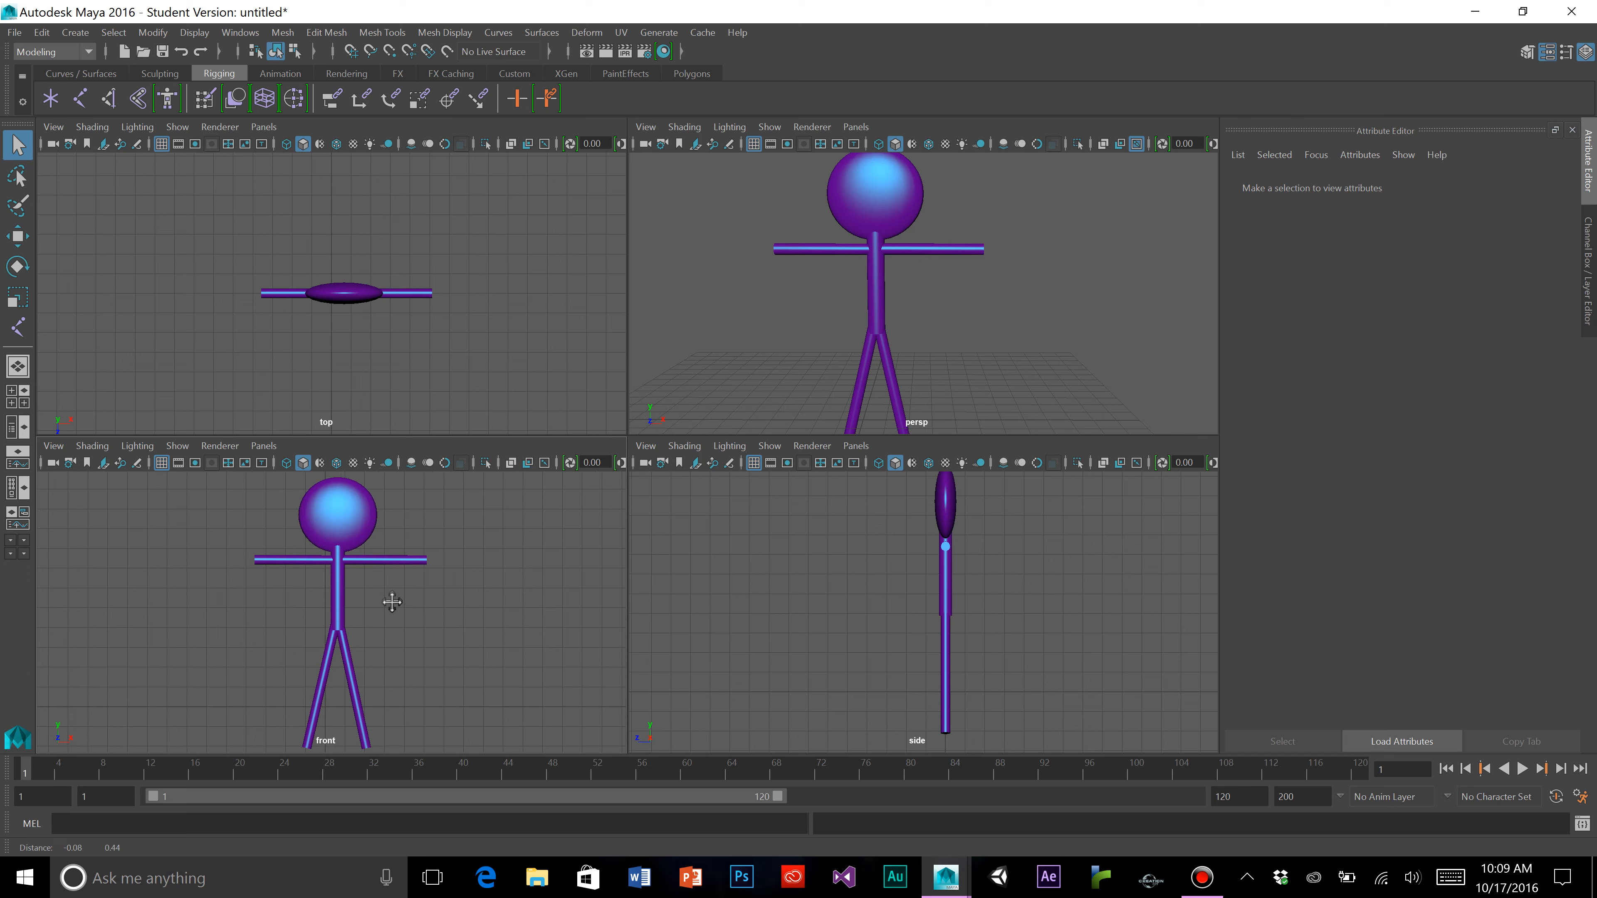
pyautogui.click(544, 463)
# Build a five-joint spine chain in the front view from the hips up the body and neck to the top of the head
pyautogui.click(18, 329)
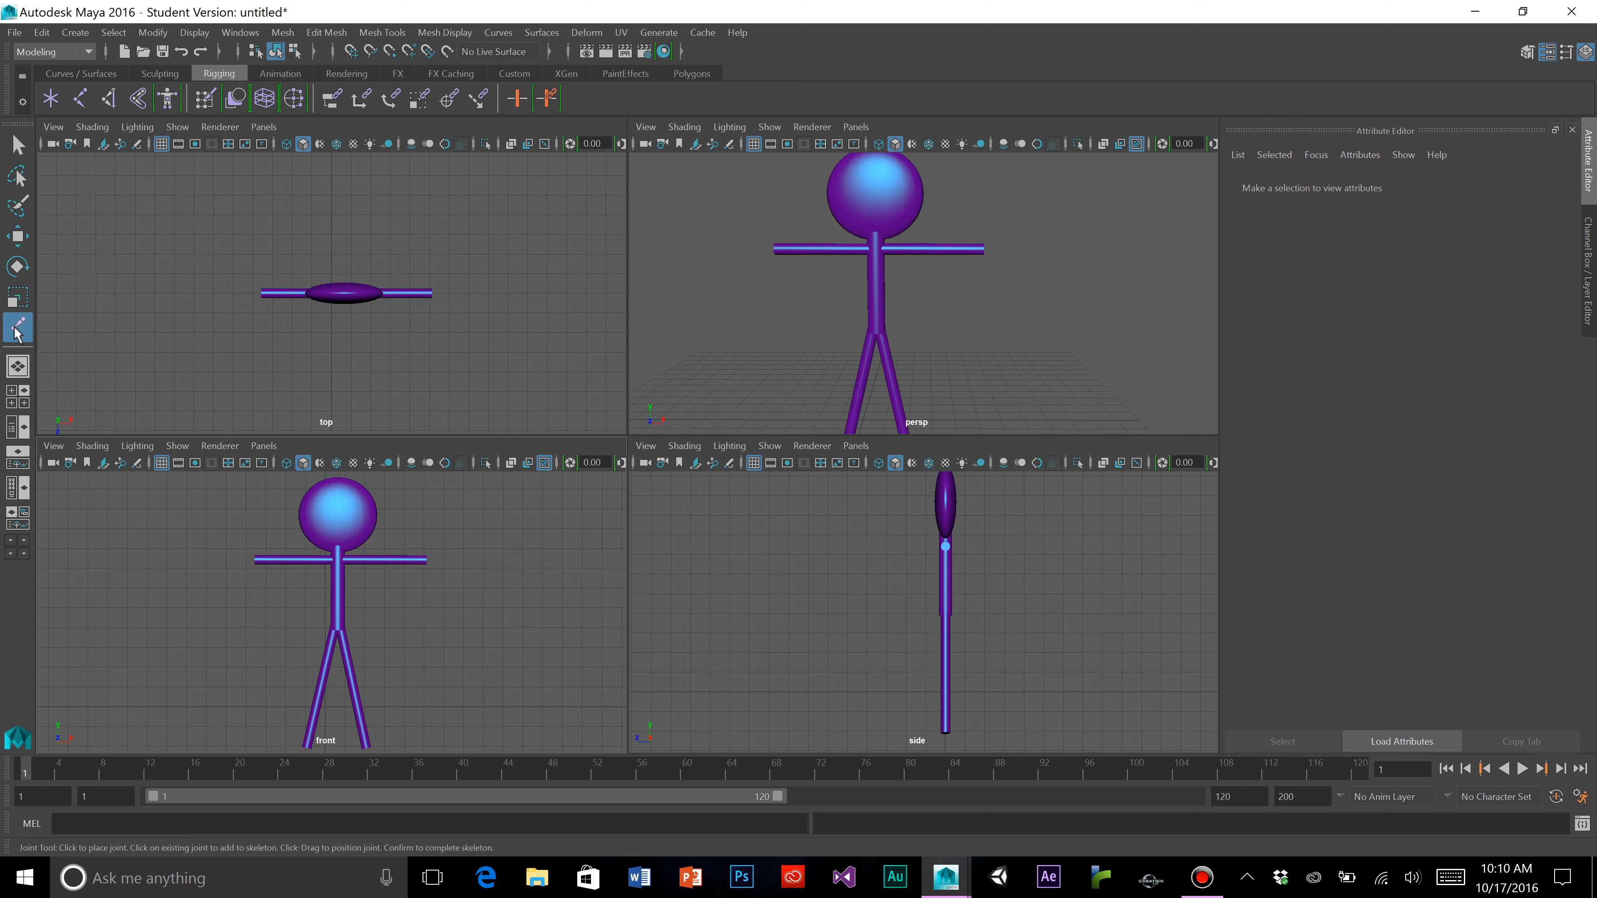
pyautogui.scroll(5, 410, 666)
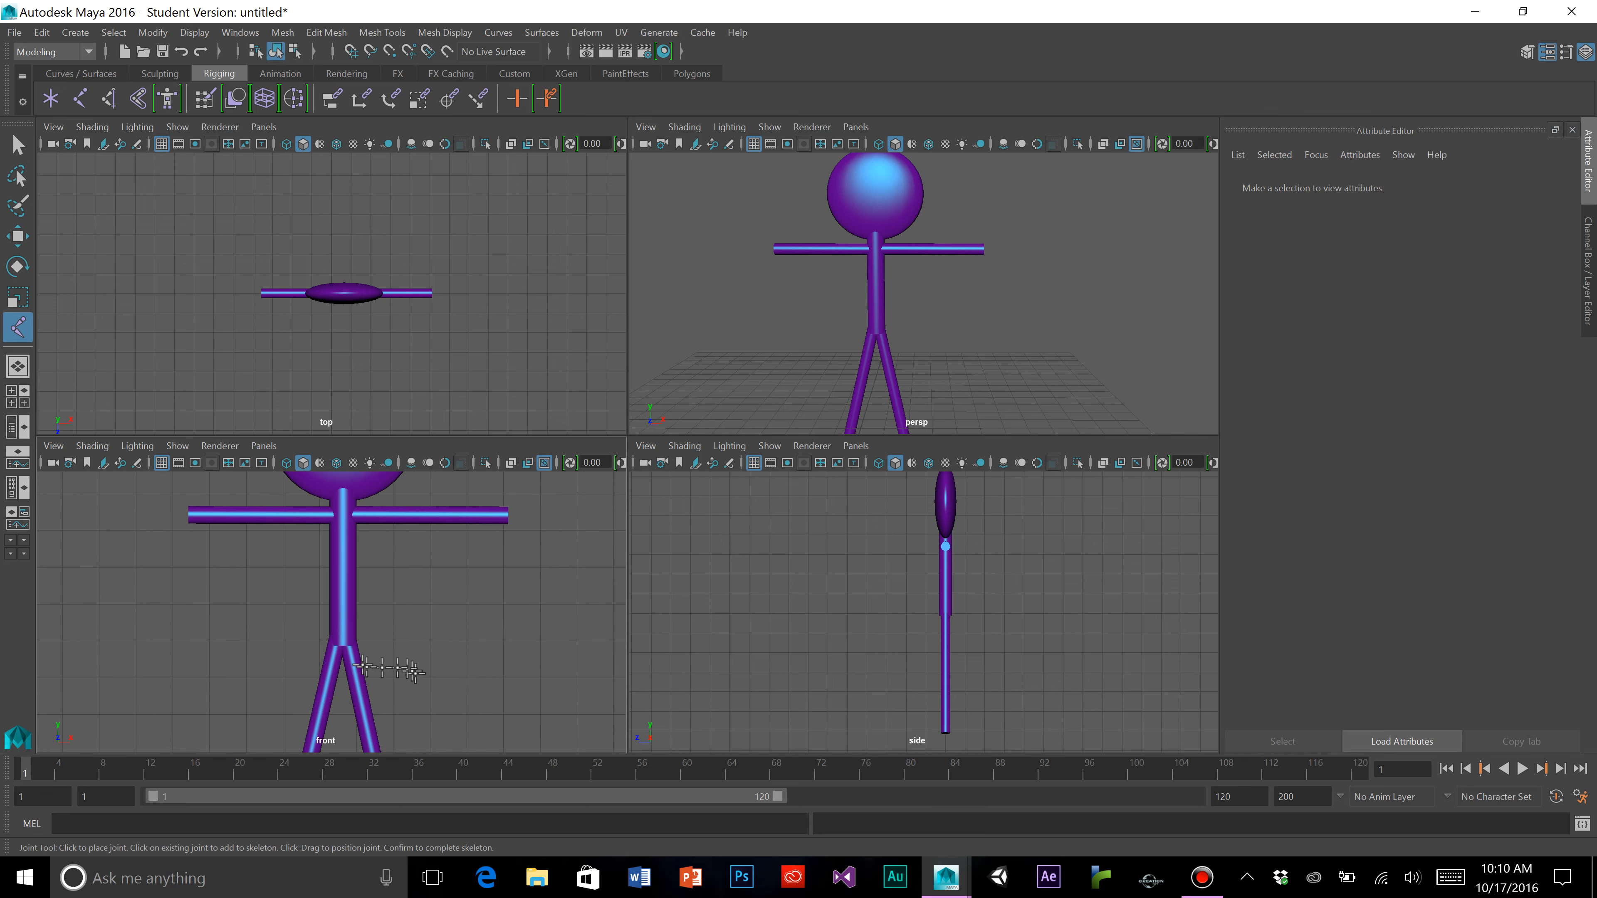
pyautogui.click(342, 643)
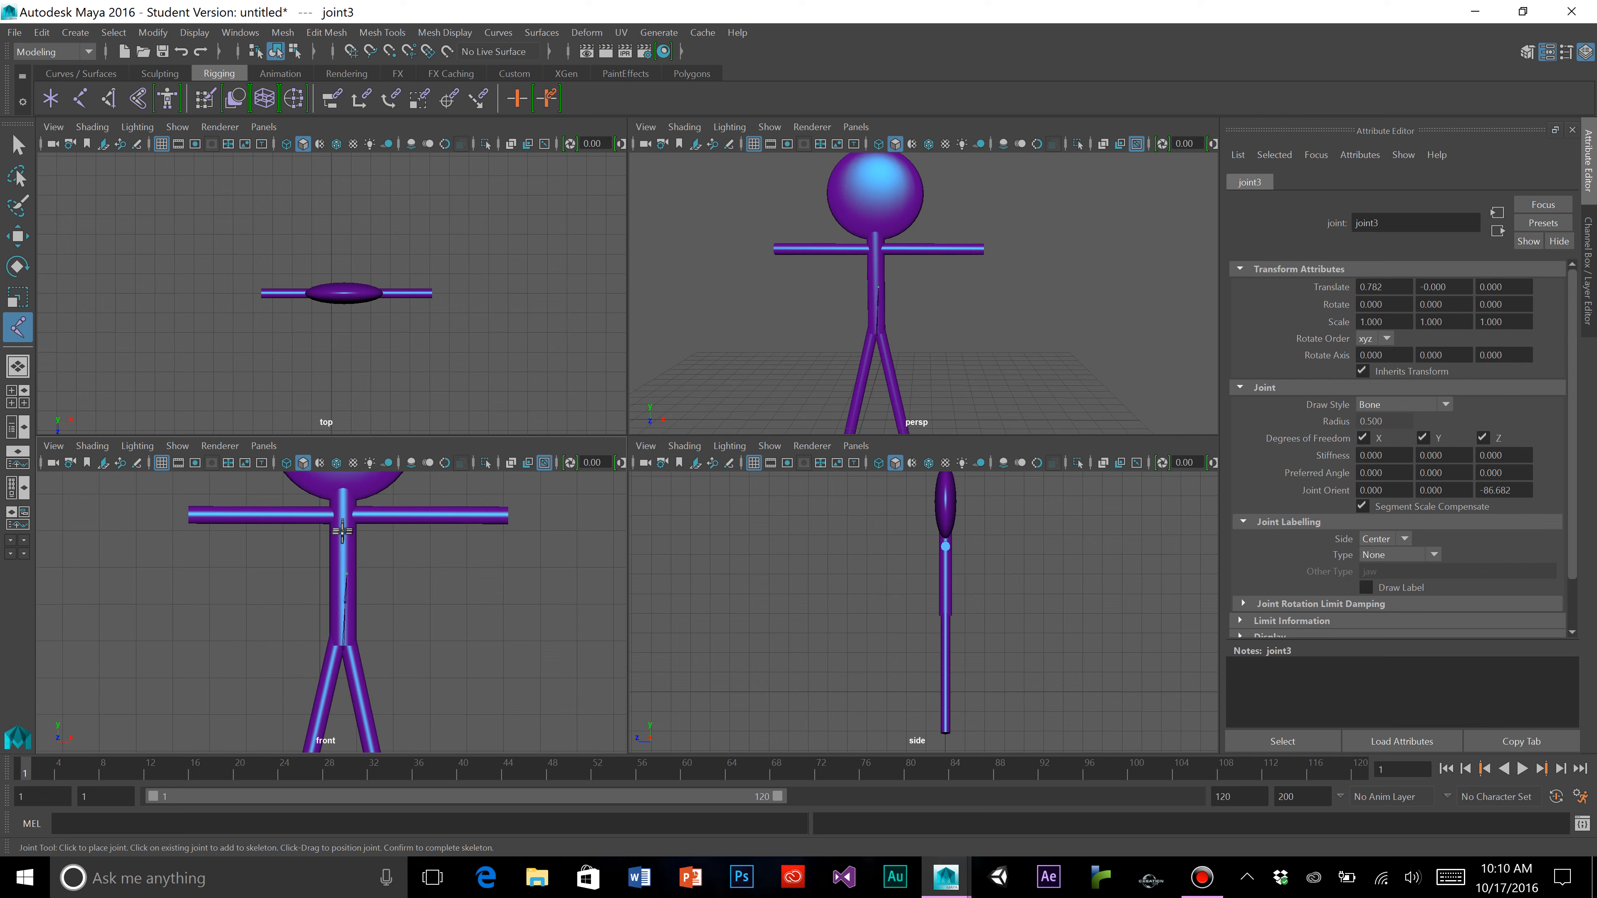
pyautogui.hotkey('ctrl', 'z')
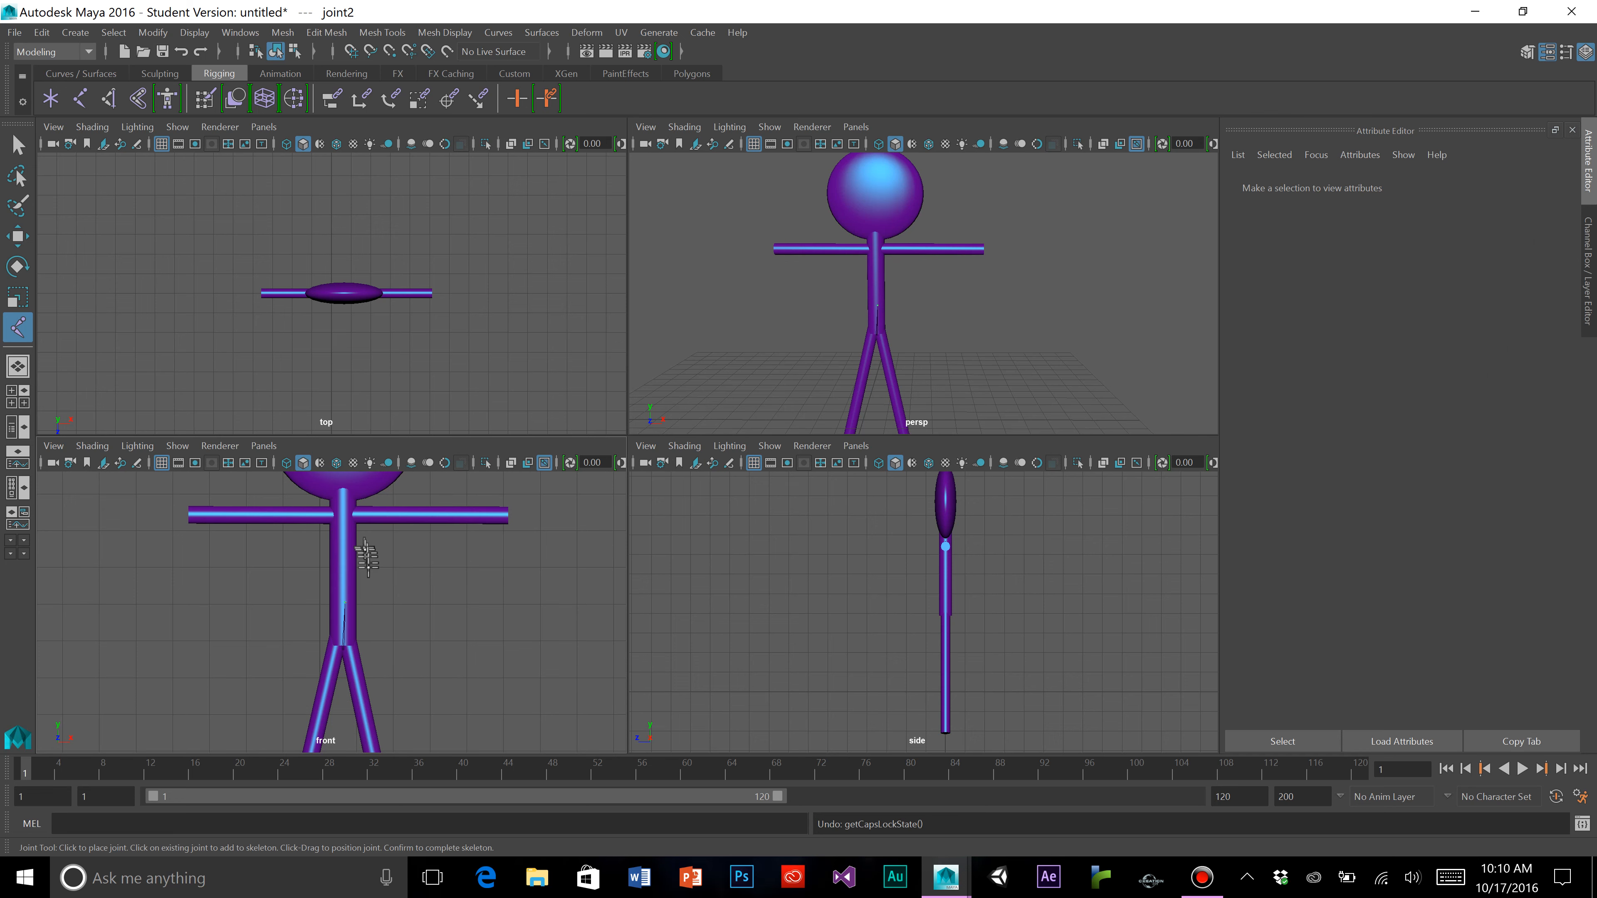
pyautogui.click(343, 601)
pyautogui.click(343, 545)
pyautogui.keyDown('alt'); pyautogui.moveTo(384, 567); pyautogui.dragTo(390, 611, button='middle'); pyautogui.keyUp('alt')
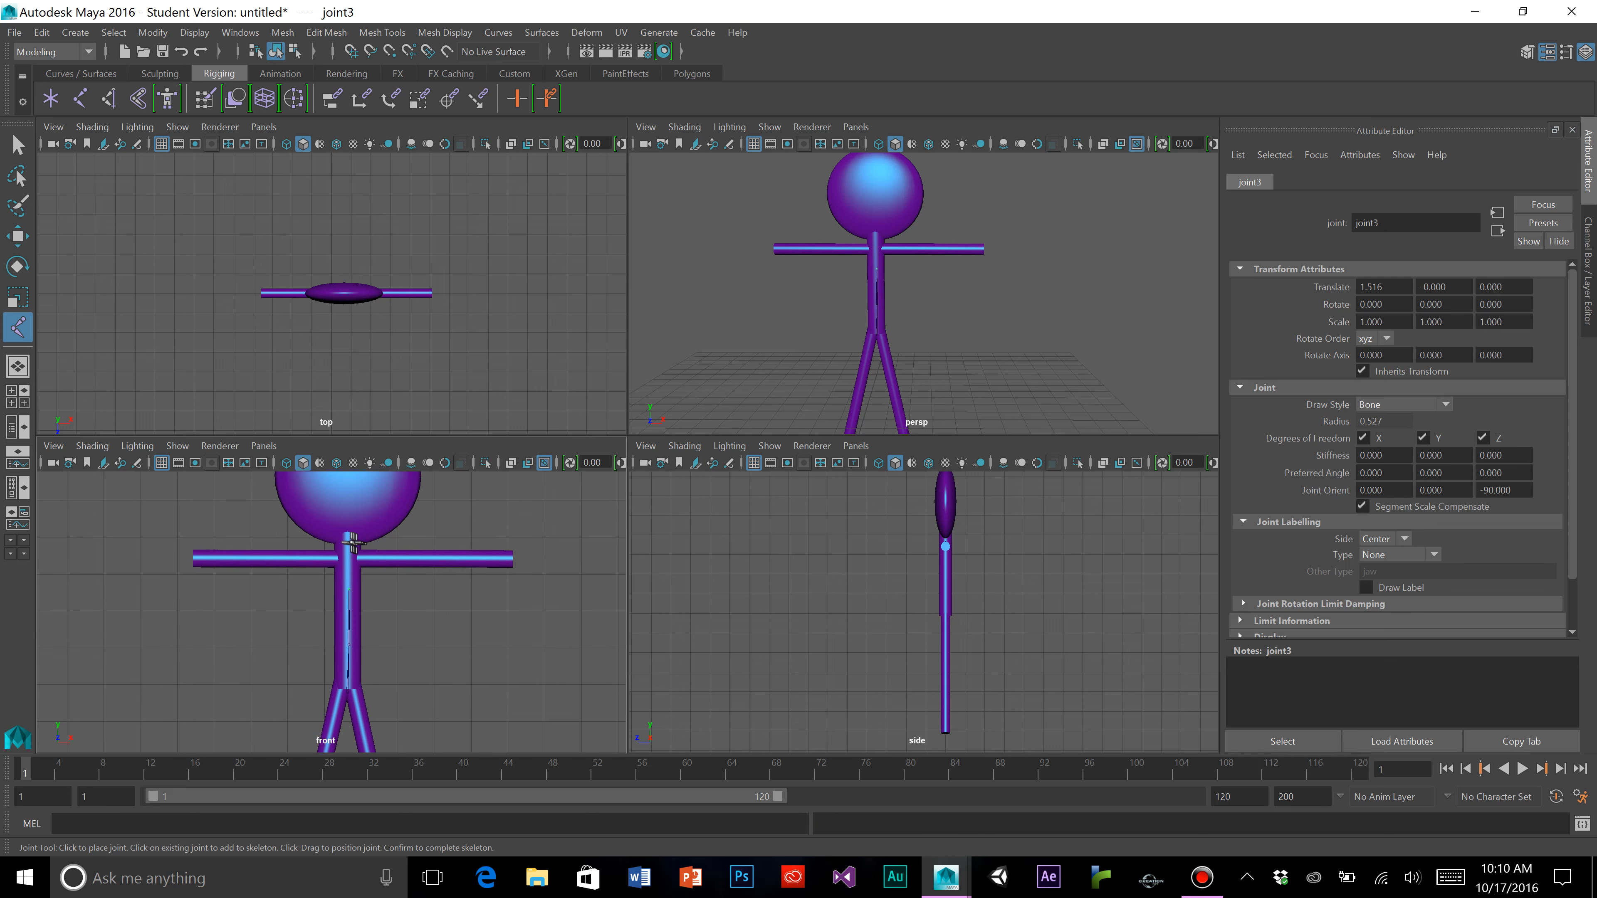
pyautogui.keyDown('alt'); pyautogui.moveTo(384, 553); pyautogui.dragTo(397, 617, button='middle'); pyautogui.keyUp('alt')
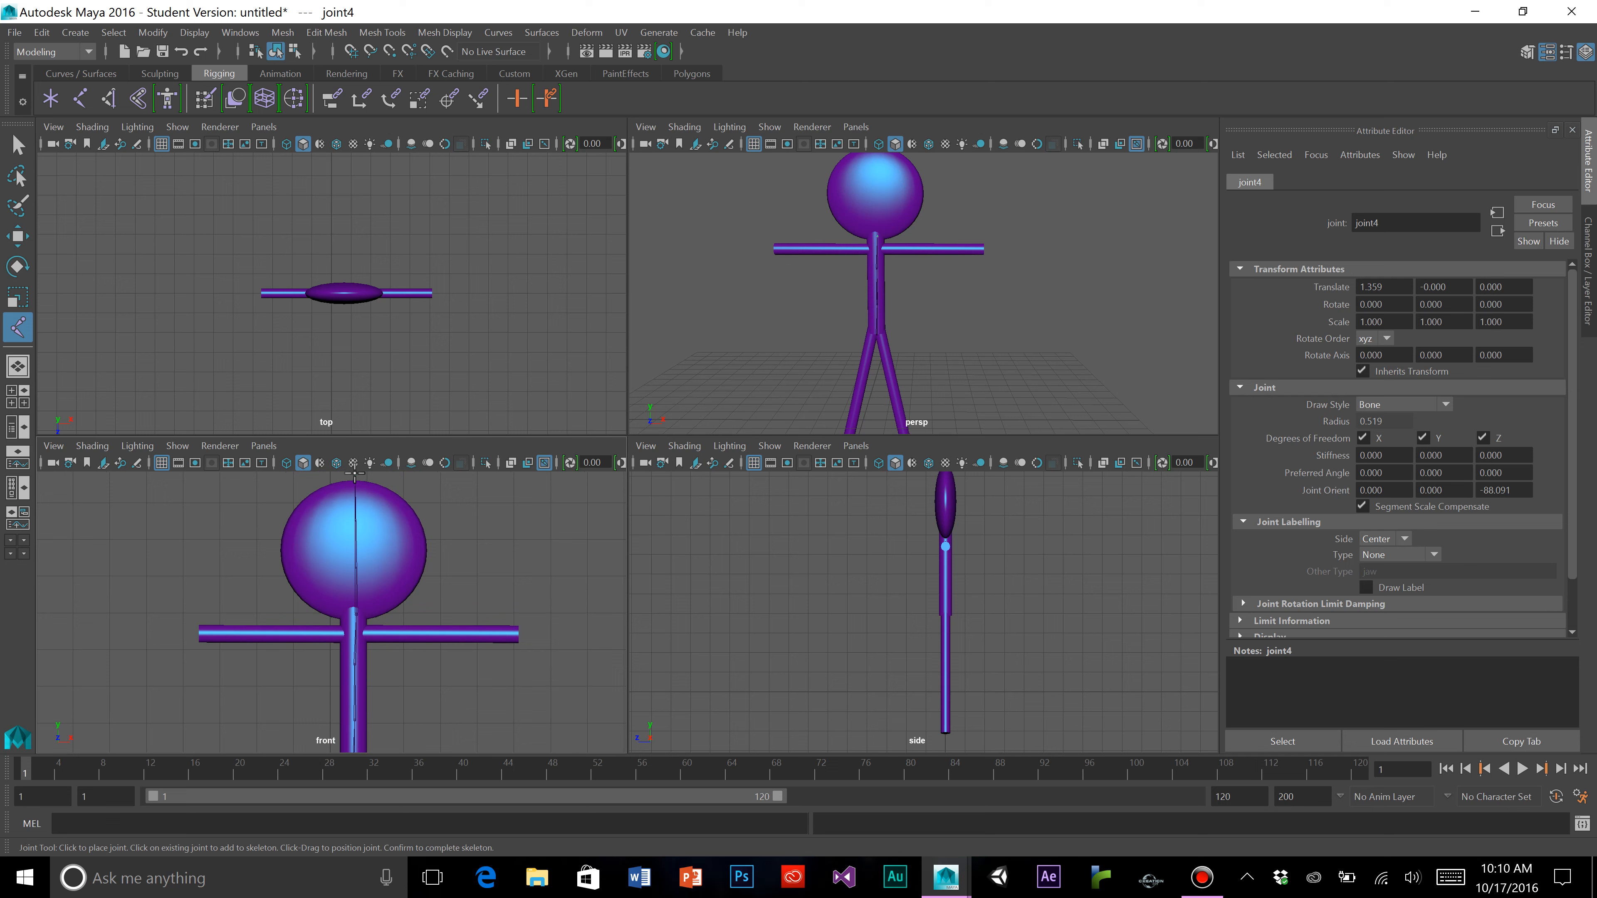
pyautogui.click(17, 146)
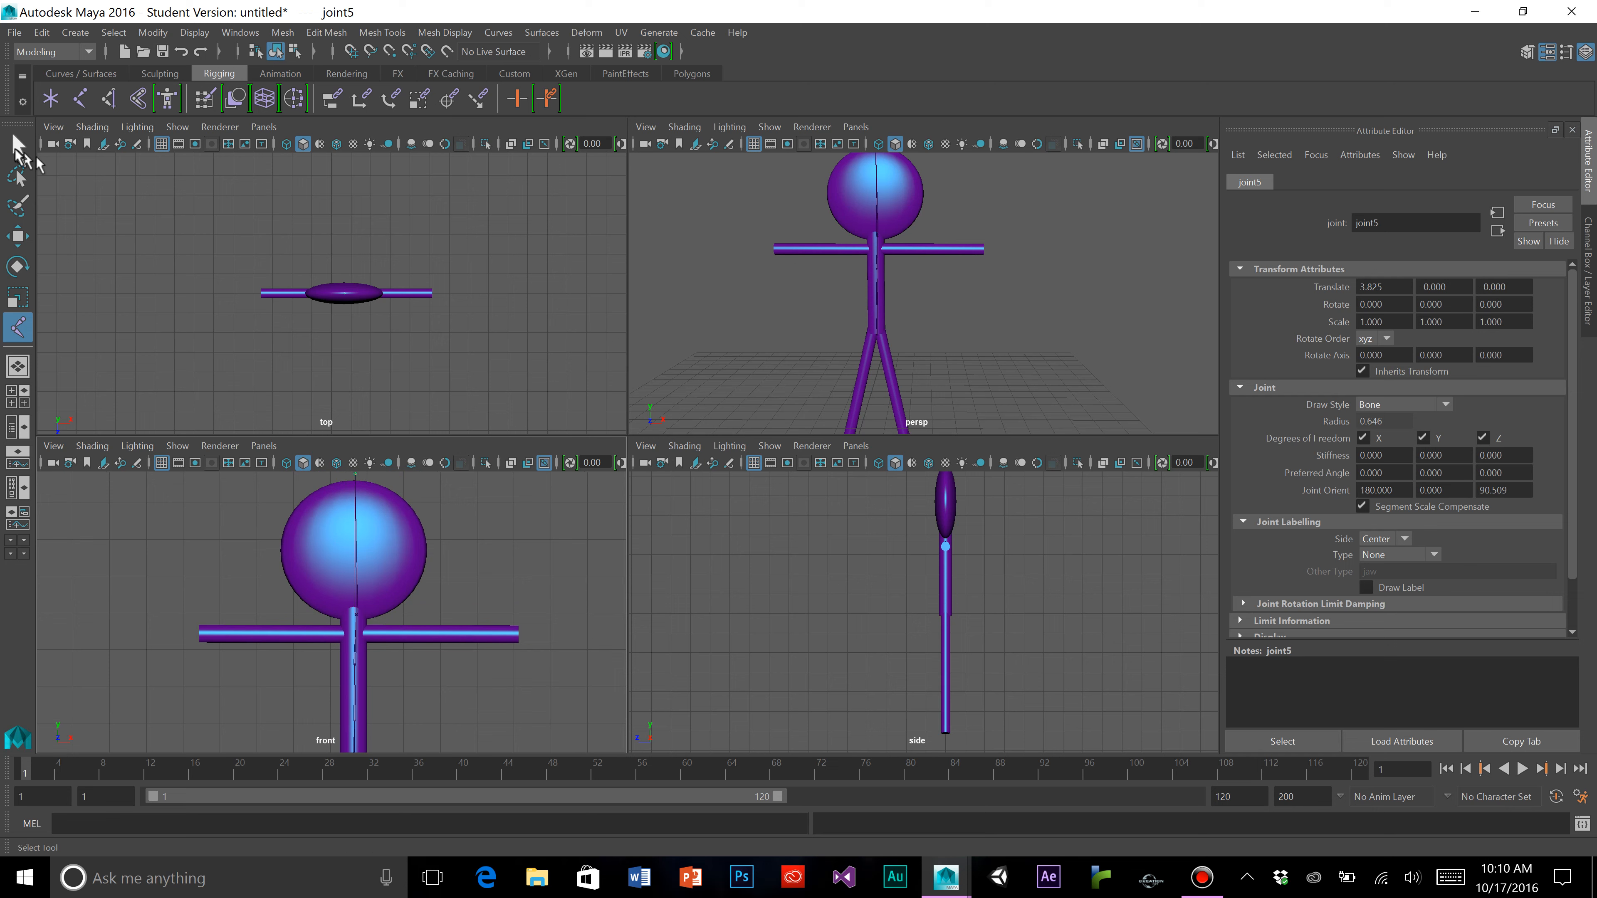
# Examine the alignment of the spine joint chain from the hips to the top of the head in the front view
pyautogui.scroll(-3, 396, 658)
pyautogui.keyDown('alt'); pyautogui.moveTo(409, 688); pyautogui.dragTo(413, 620, button='middle'); pyautogui.keyUp('alt')
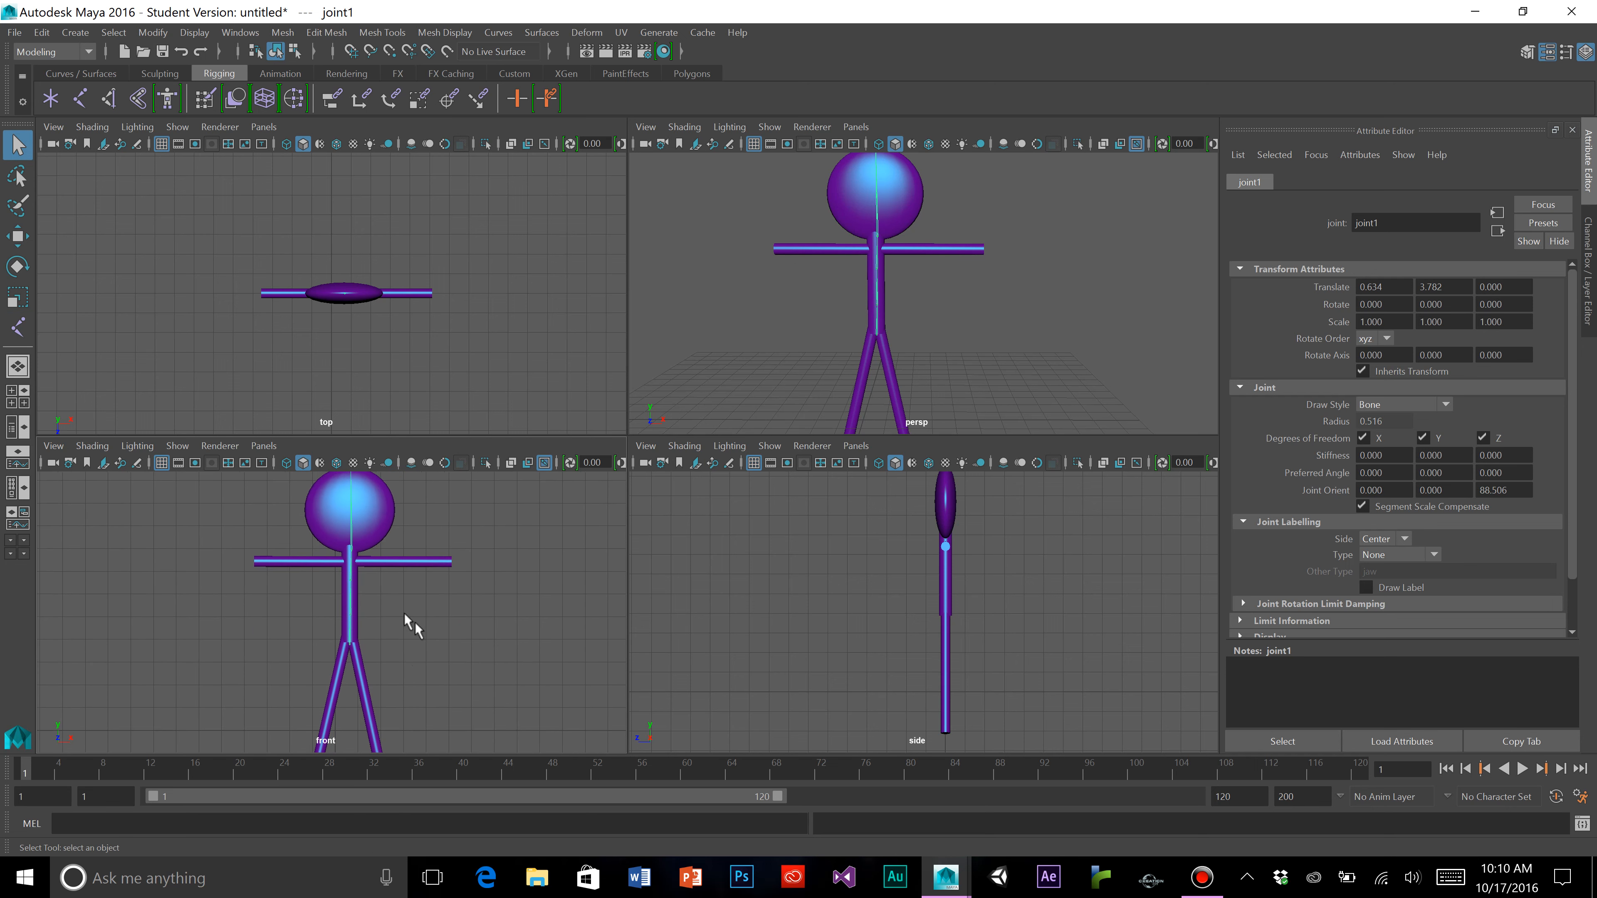
pyautogui.scroll(1, 414, 622)
pyautogui.scroll(4, 400, 626)
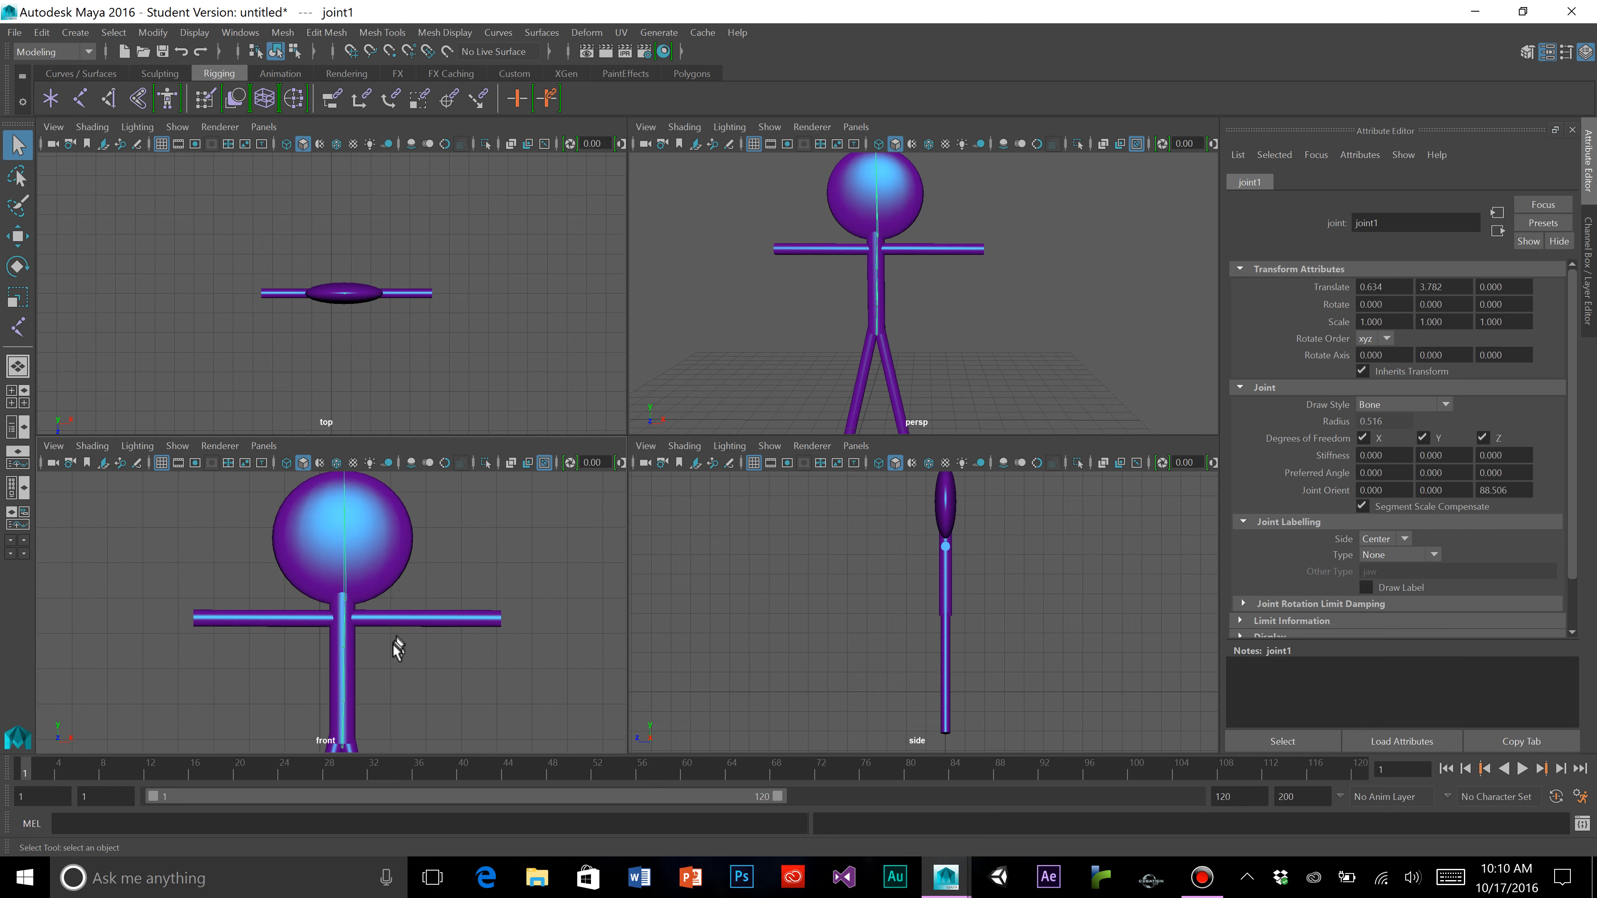
pyautogui.keyDown('alt'); pyautogui.moveTo(397, 645); pyautogui.dragTo(393, 657, button='middle'); pyautogui.keyUp('alt')
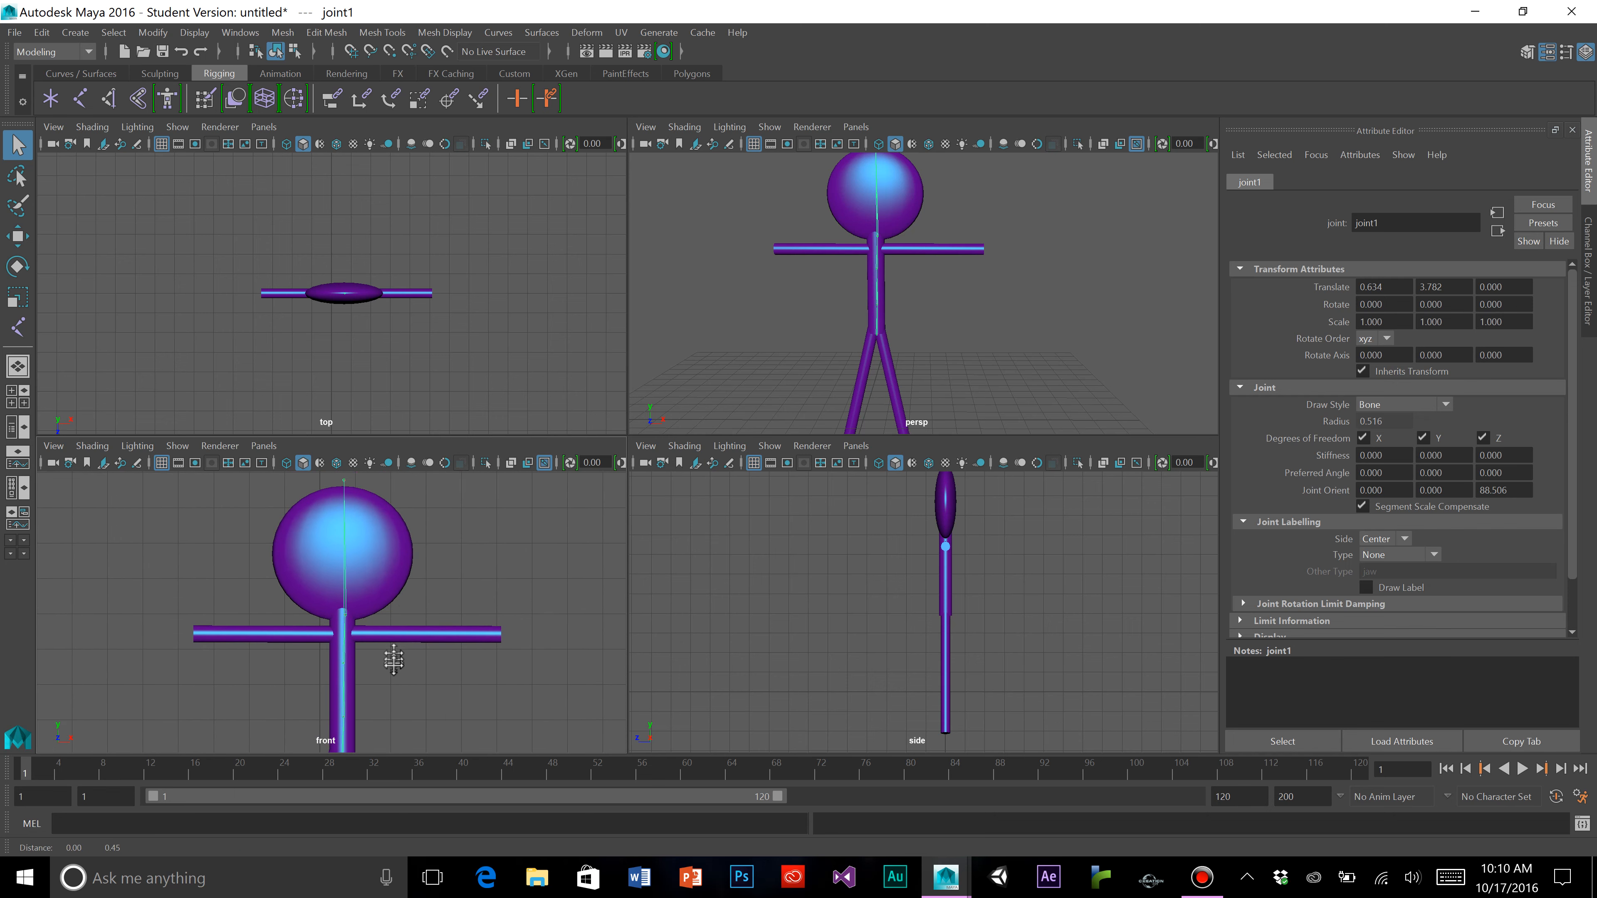
pyautogui.click(345, 483)
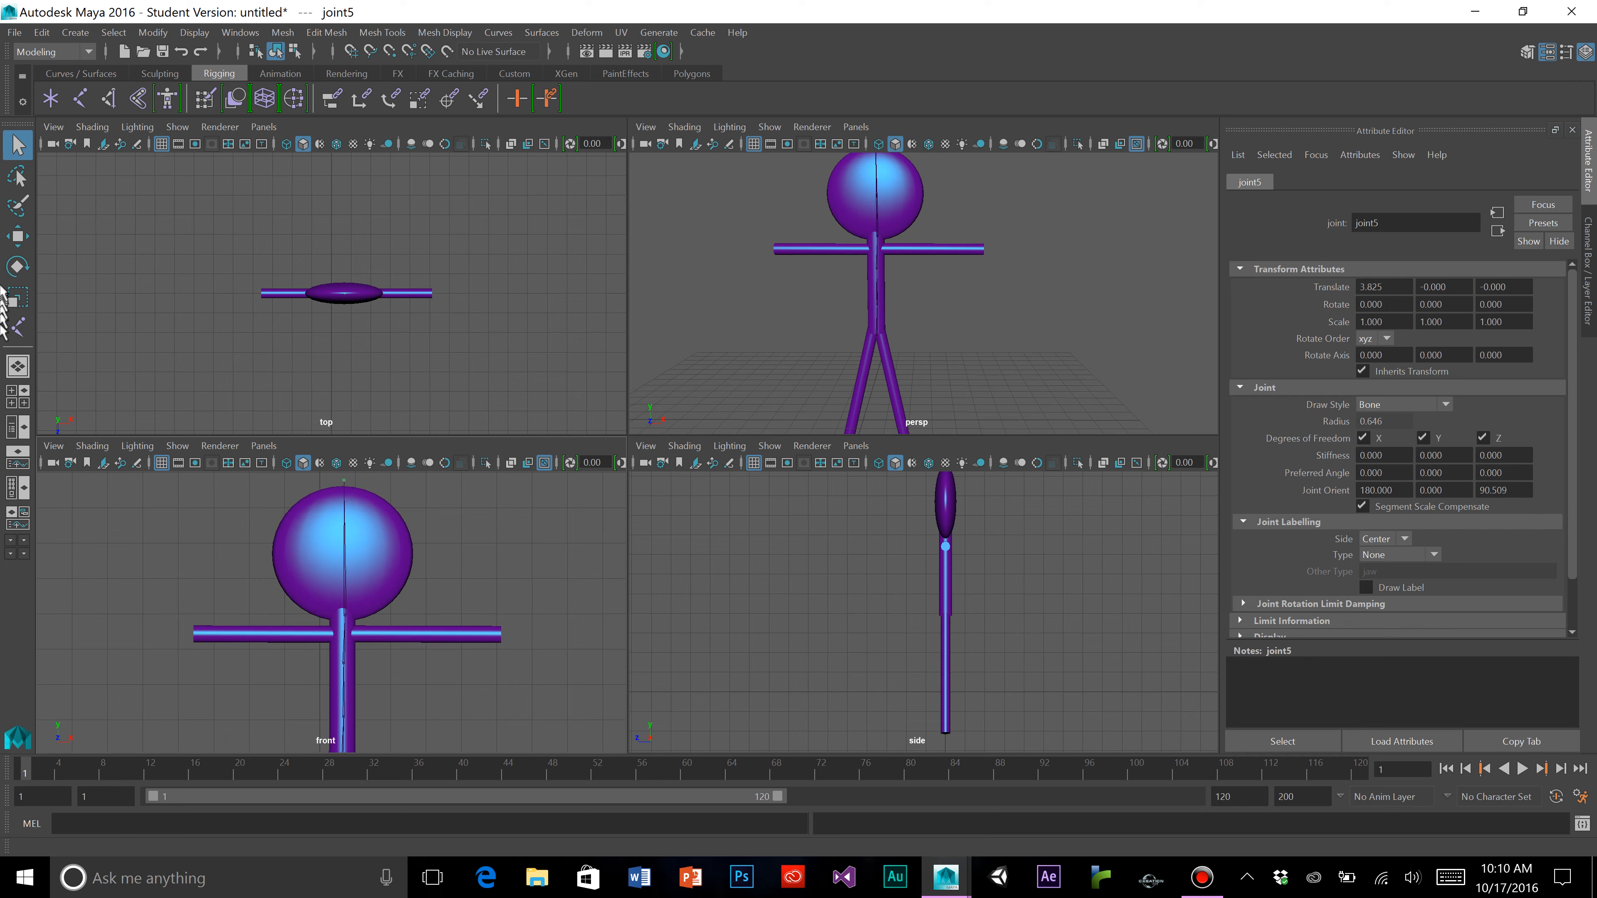
pyautogui.press('w')
pyautogui.keyDown('alt'); pyautogui.moveTo(406, 510); pyautogui.dragTo(386, 597, button='middle'); pyautogui.keyUp('alt')
pyautogui.keyDown('alt'); pyautogui.moveTo(449, 658); pyautogui.dragTo(464, 600, button='middle'); pyautogui.keyUp('alt')
pyautogui.click(463, 706)
pyautogui.keyDown('alt'); pyautogui.moveTo(463, 706); pyautogui.dragTo(474, 631, button='middle'); pyautogui.keyUp('alt')
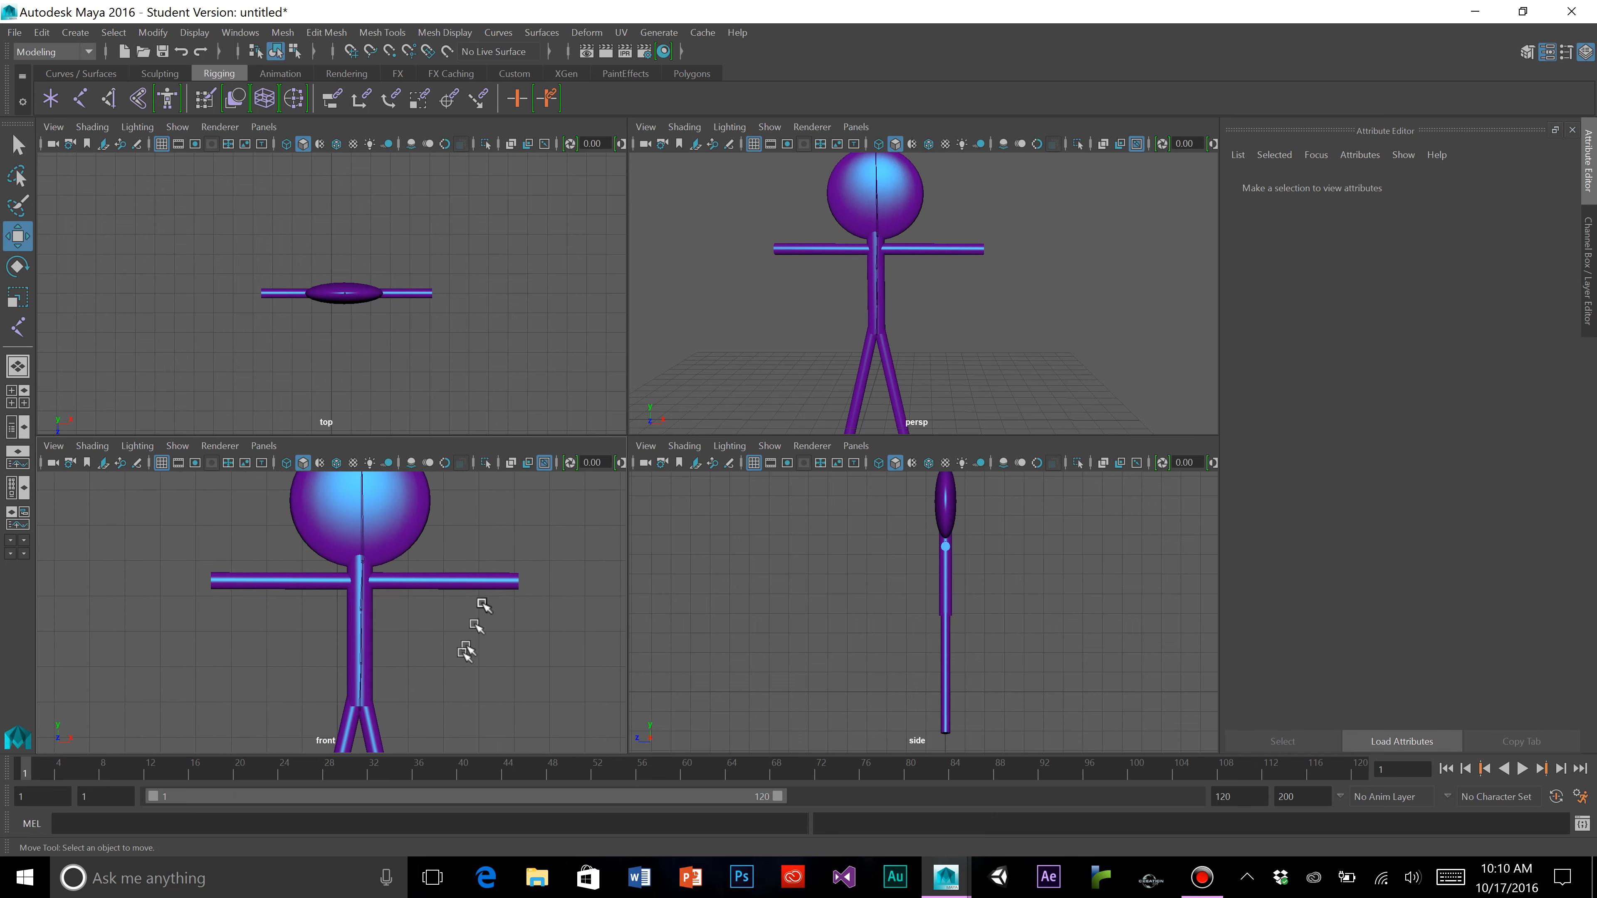
# Move the neck joint slightly along X in the front view to align it with the body's centre line
pyautogui.click(357, 686)
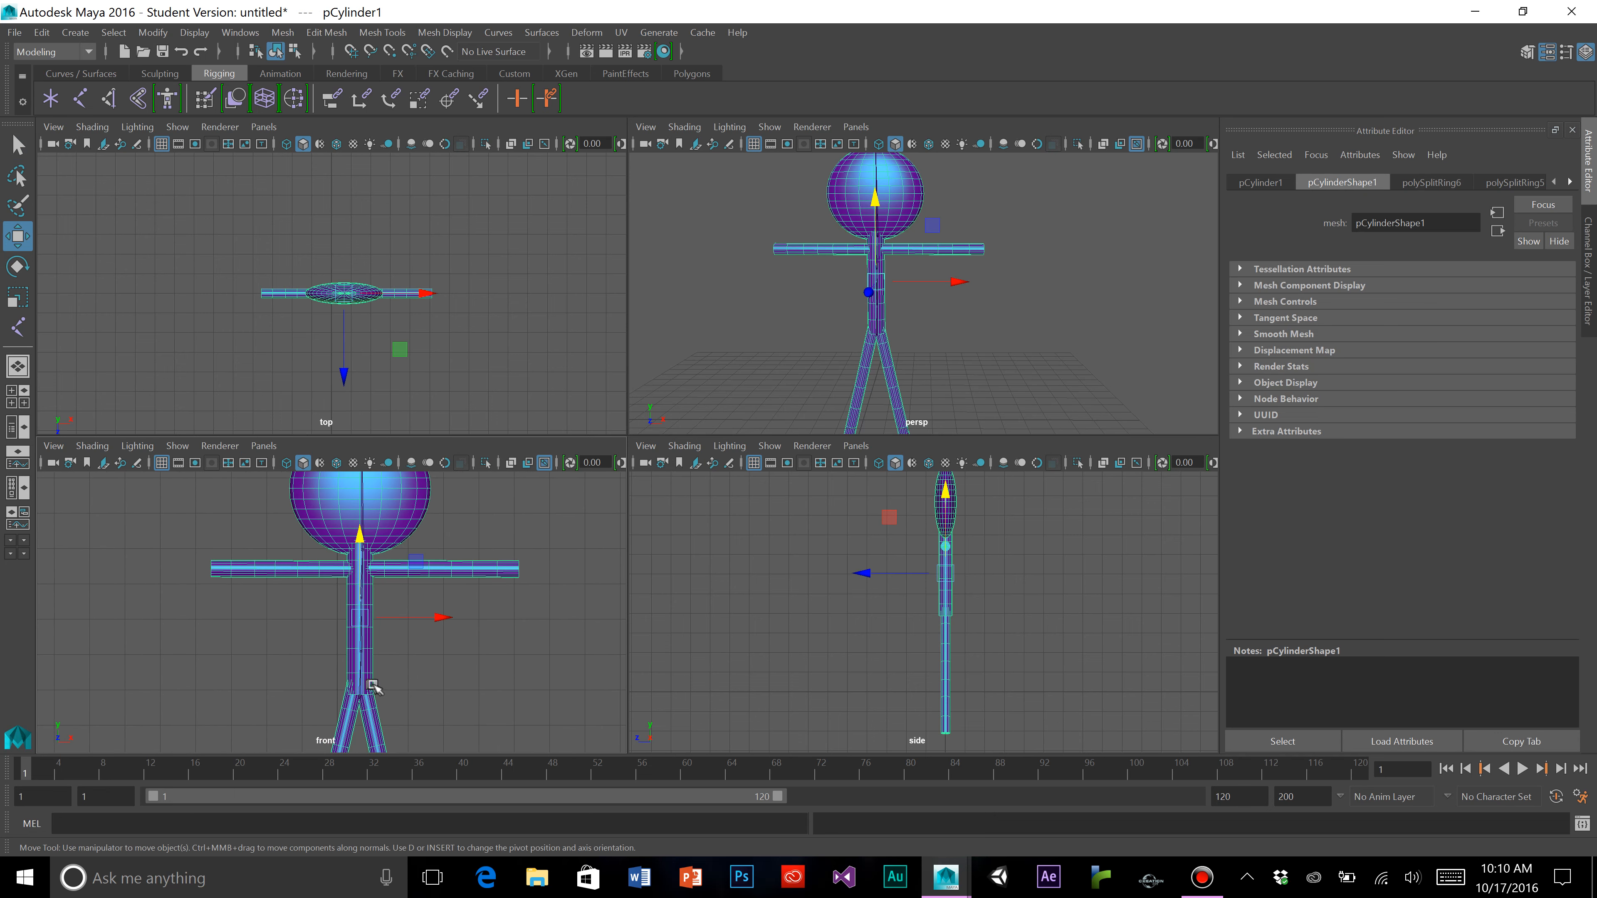
pyautogui.click(359, 688)
pyautogui.click(361, 693)
pyautogui.keyDown('alt'); pyautogui.moveTo(436, 651); pyautogui.dragTo(432, 670, button='middle'); pyautogui.keyUp('alt')
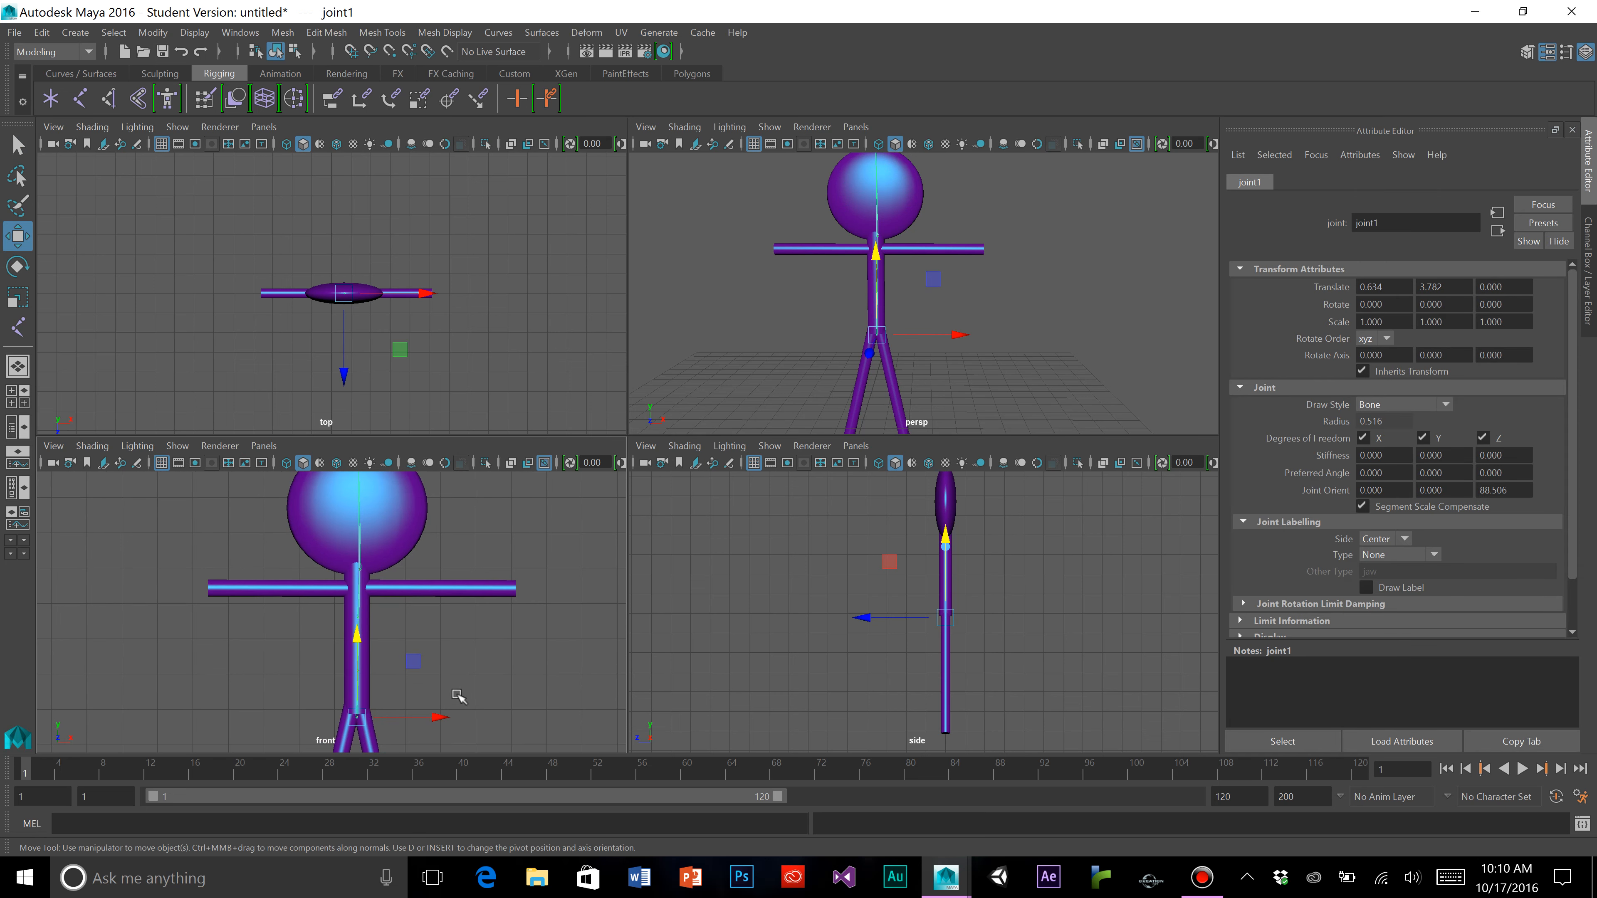
pyautogui.click(358, 564)
pyautogui.click(436, 569)
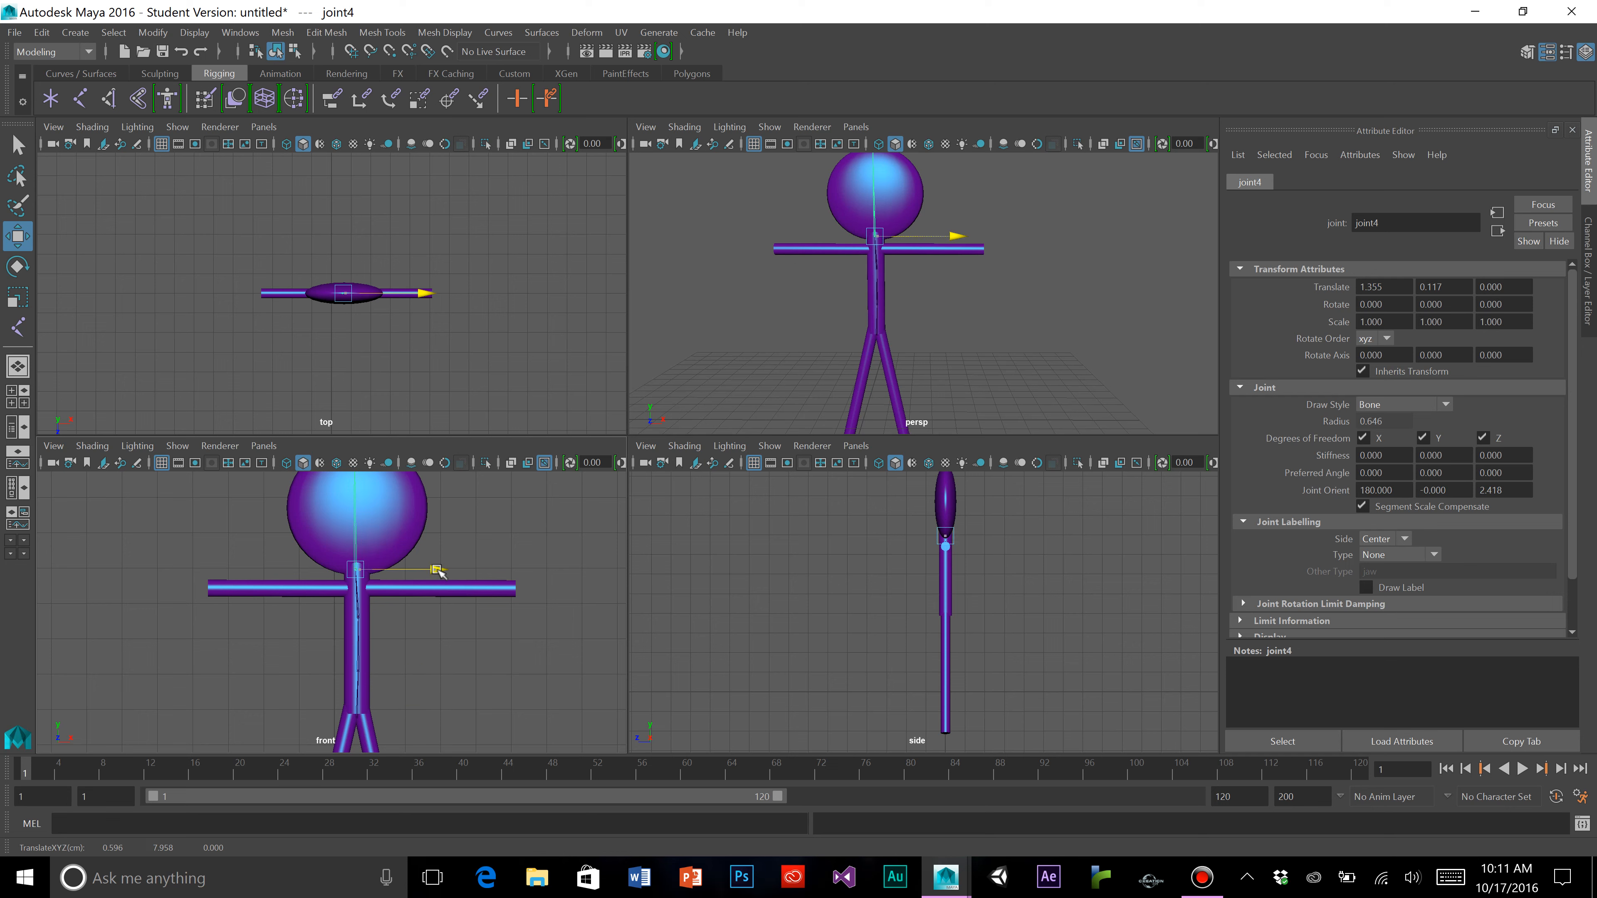
pyautogui.click(422, 630)
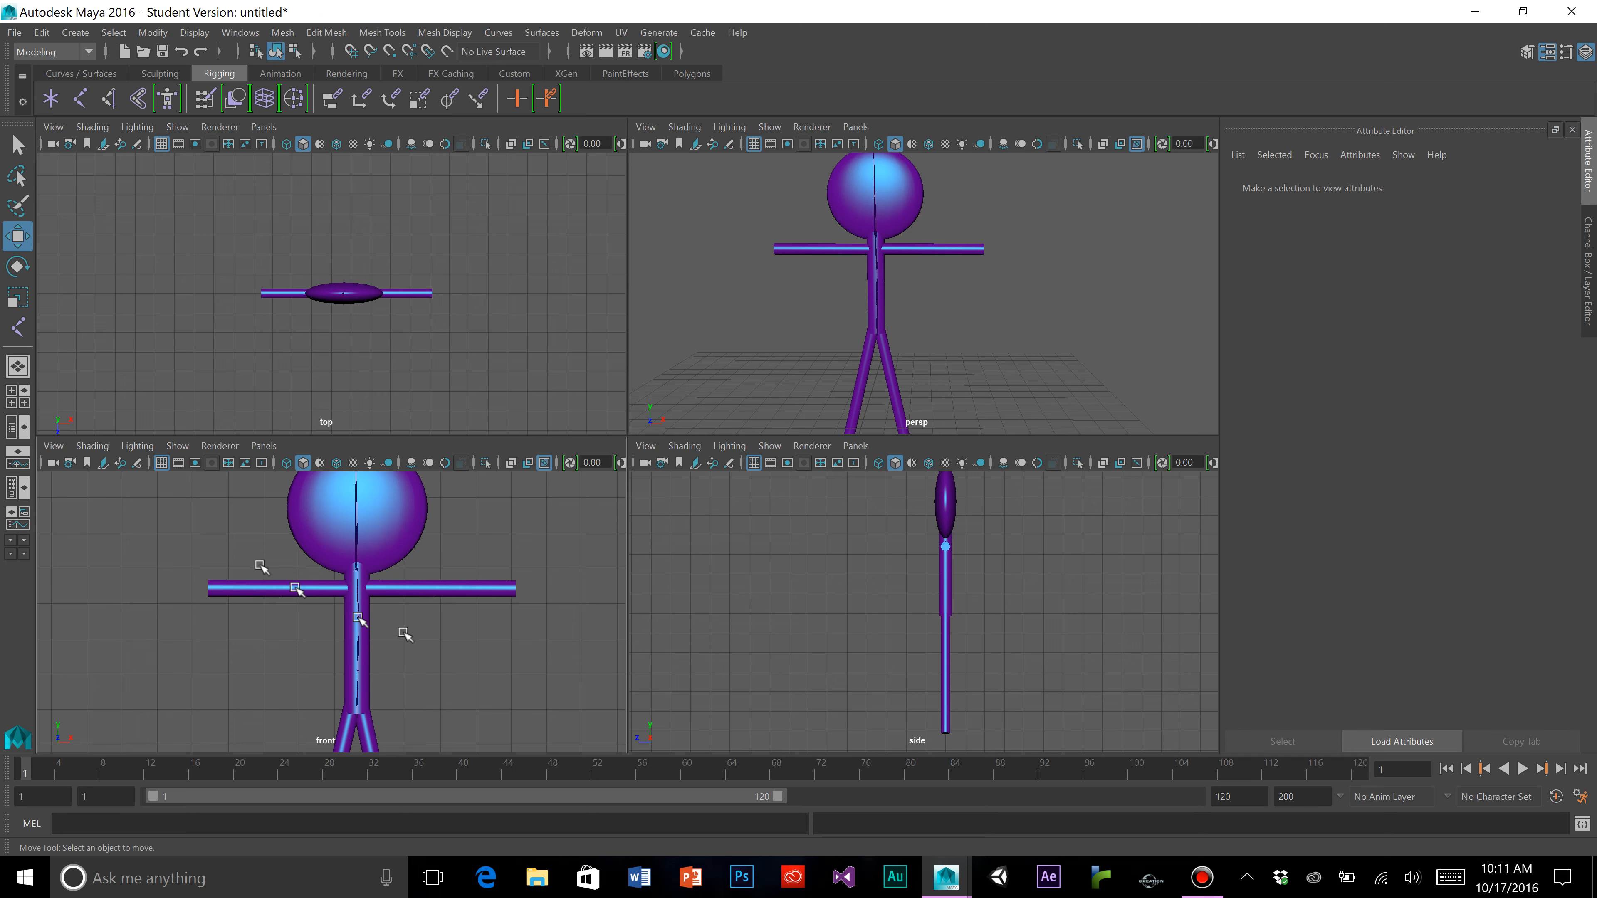
# Build a joint chain in the front view along the arm on the negative X side, from the shoulder to the arm's tip
pyautogui.click(24, 333)
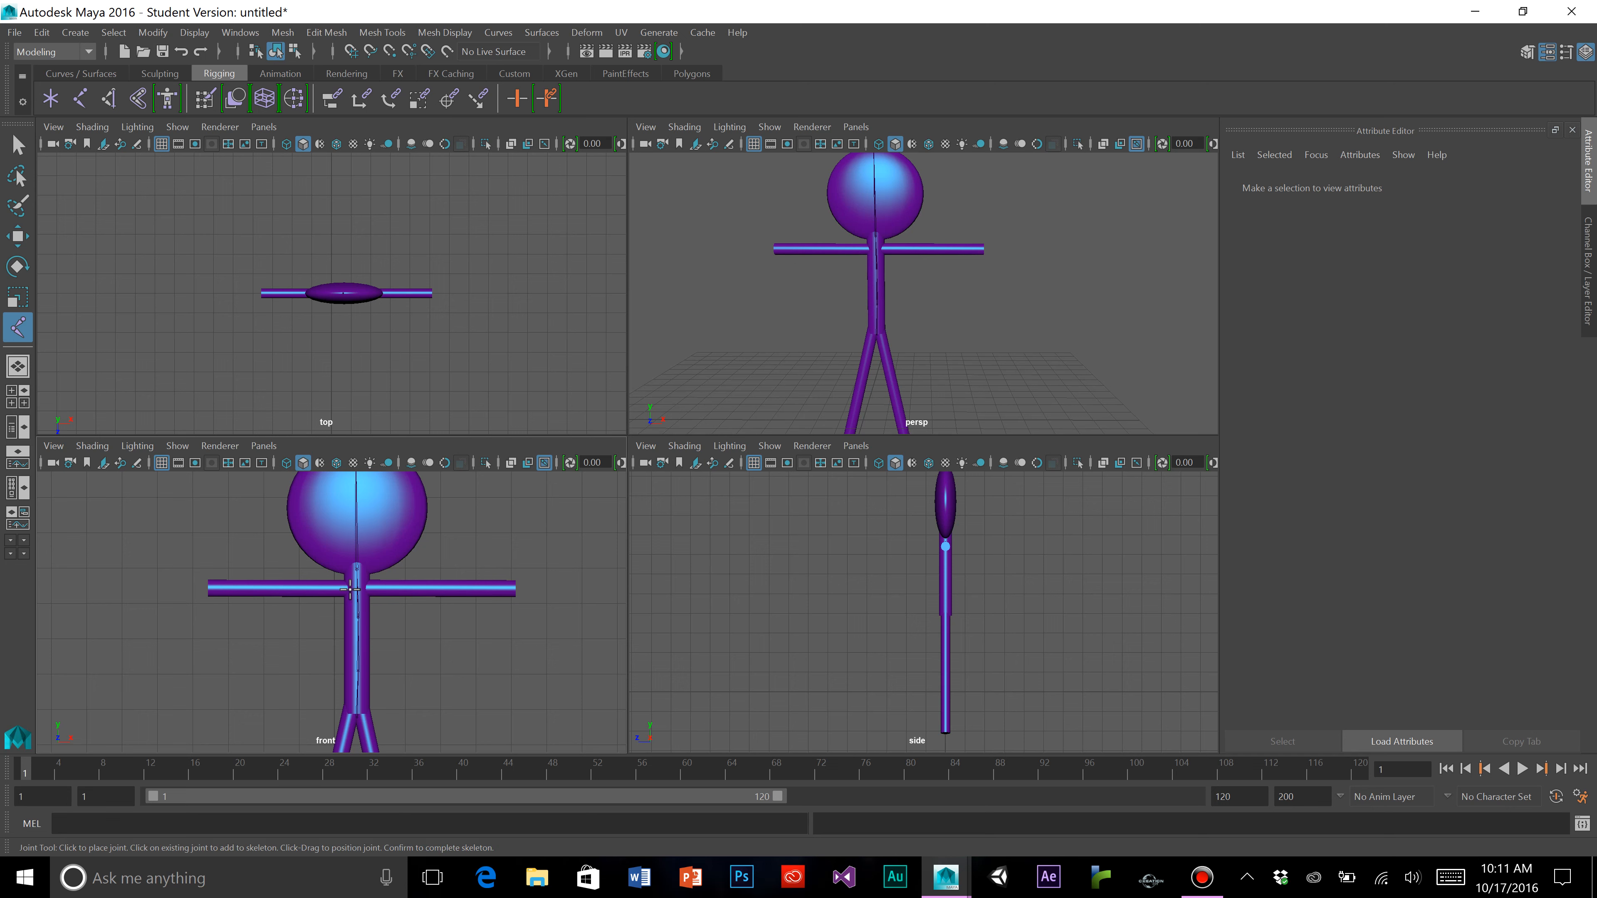
pyautogui.moveTo(347, 588); pyautogui.dragTo(301, 588)
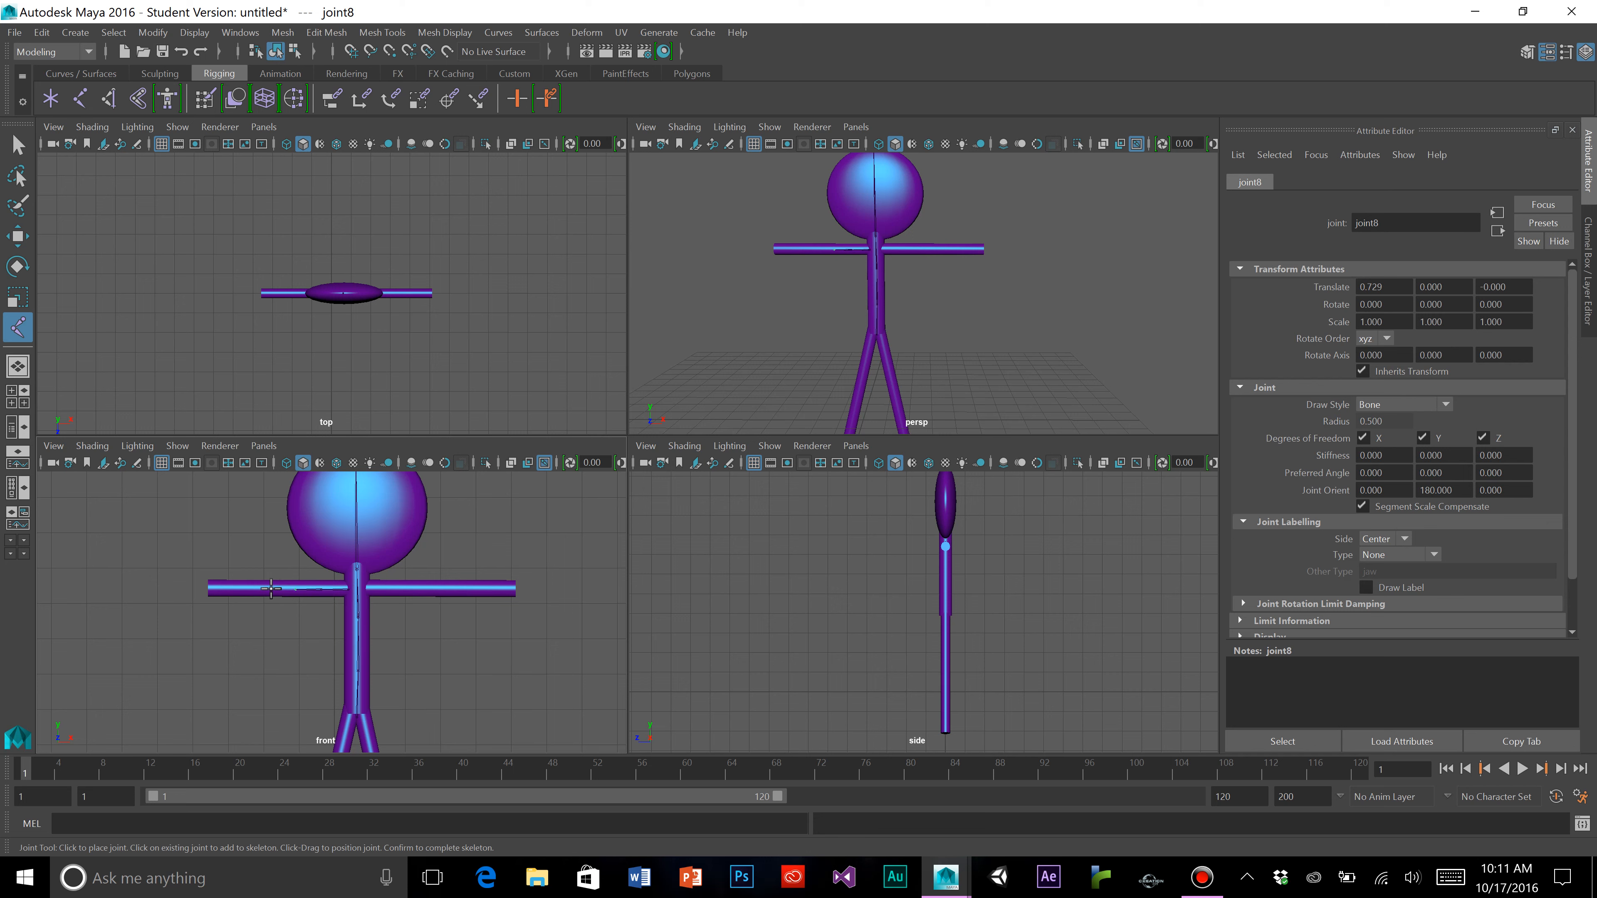
pyautogui.moveTo(267, 588); pyautogui.dragTo(231, 587)
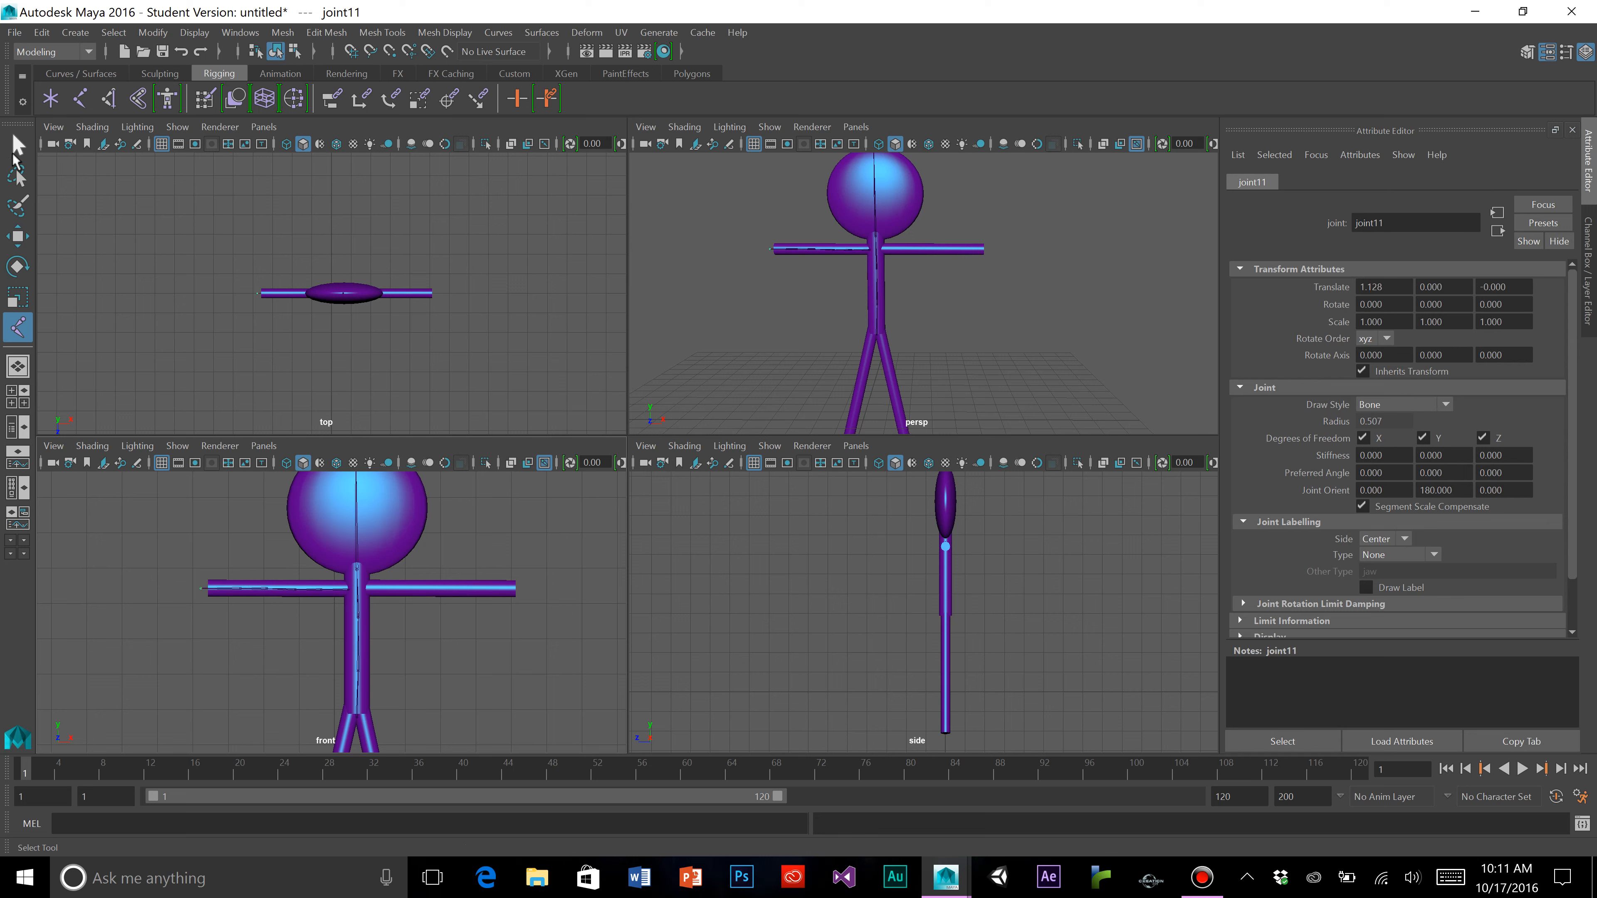
pyautogui.press('Return')
# Build a four-joint chain in the front view down the leg on the negative X side, from the hip to the foot
pyautogui.scroll(4, 170, 635)
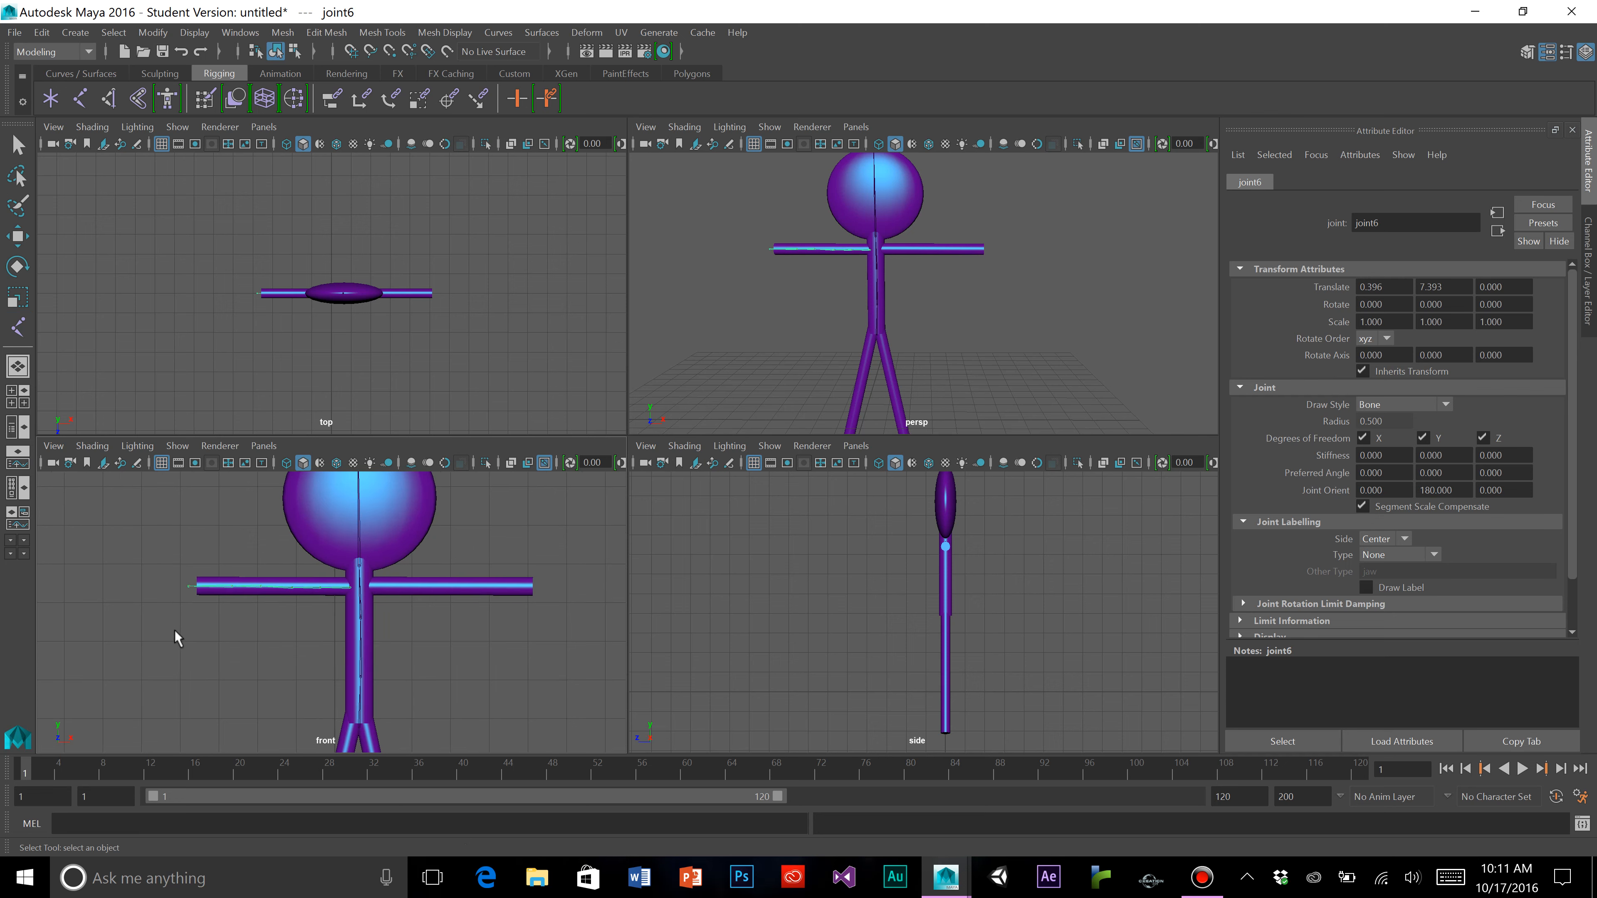
pyautogui.scroll(-5, 313, 624)
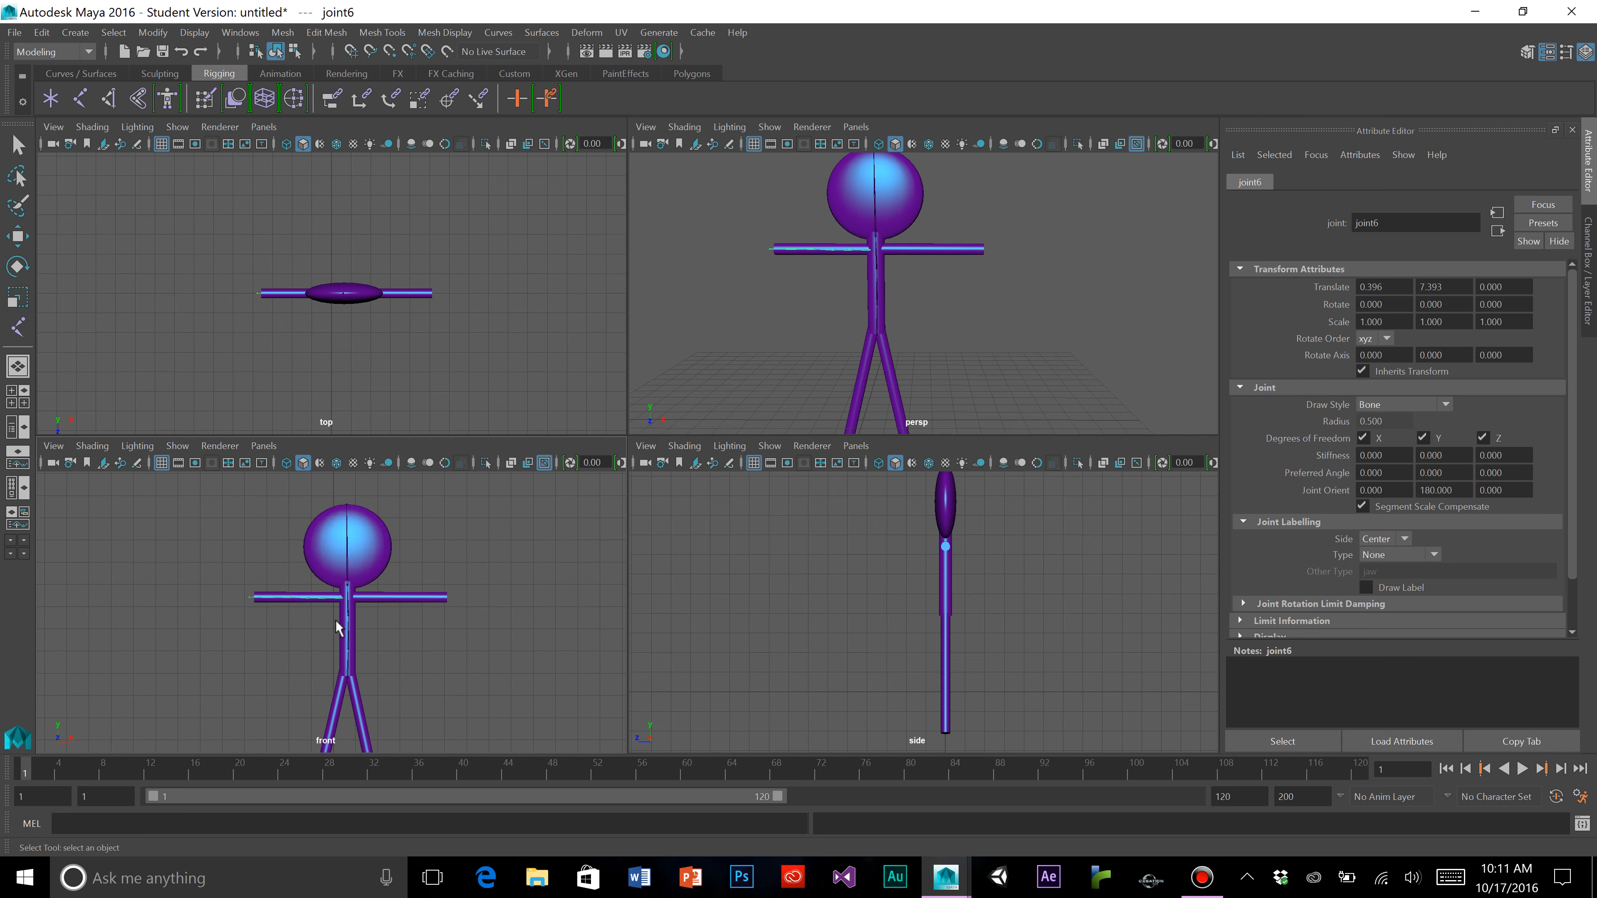
pyautogui.keyDown('alt'); pyautogui.moveTo(412, 693); pyautogui.dragTo(414, 634, button='middle'); pyautogui.keyUp('alt')
pyautogui.scroll(3, 388, 662)
pyautogui.scroll(-2, 394, 670)
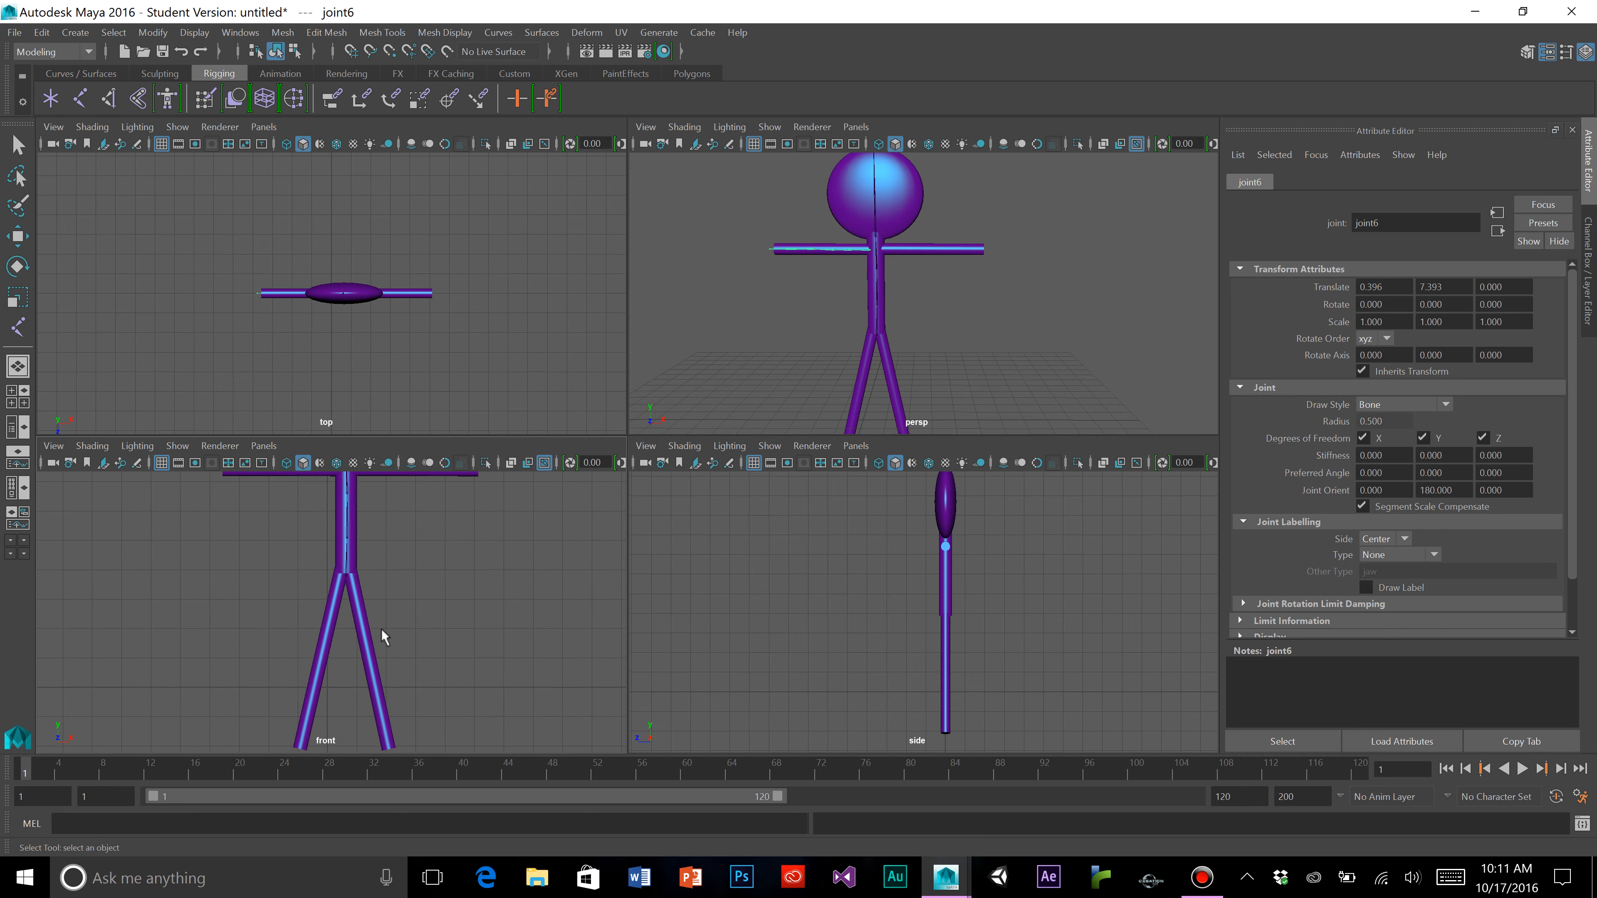
pyautogui.click(24, 328)
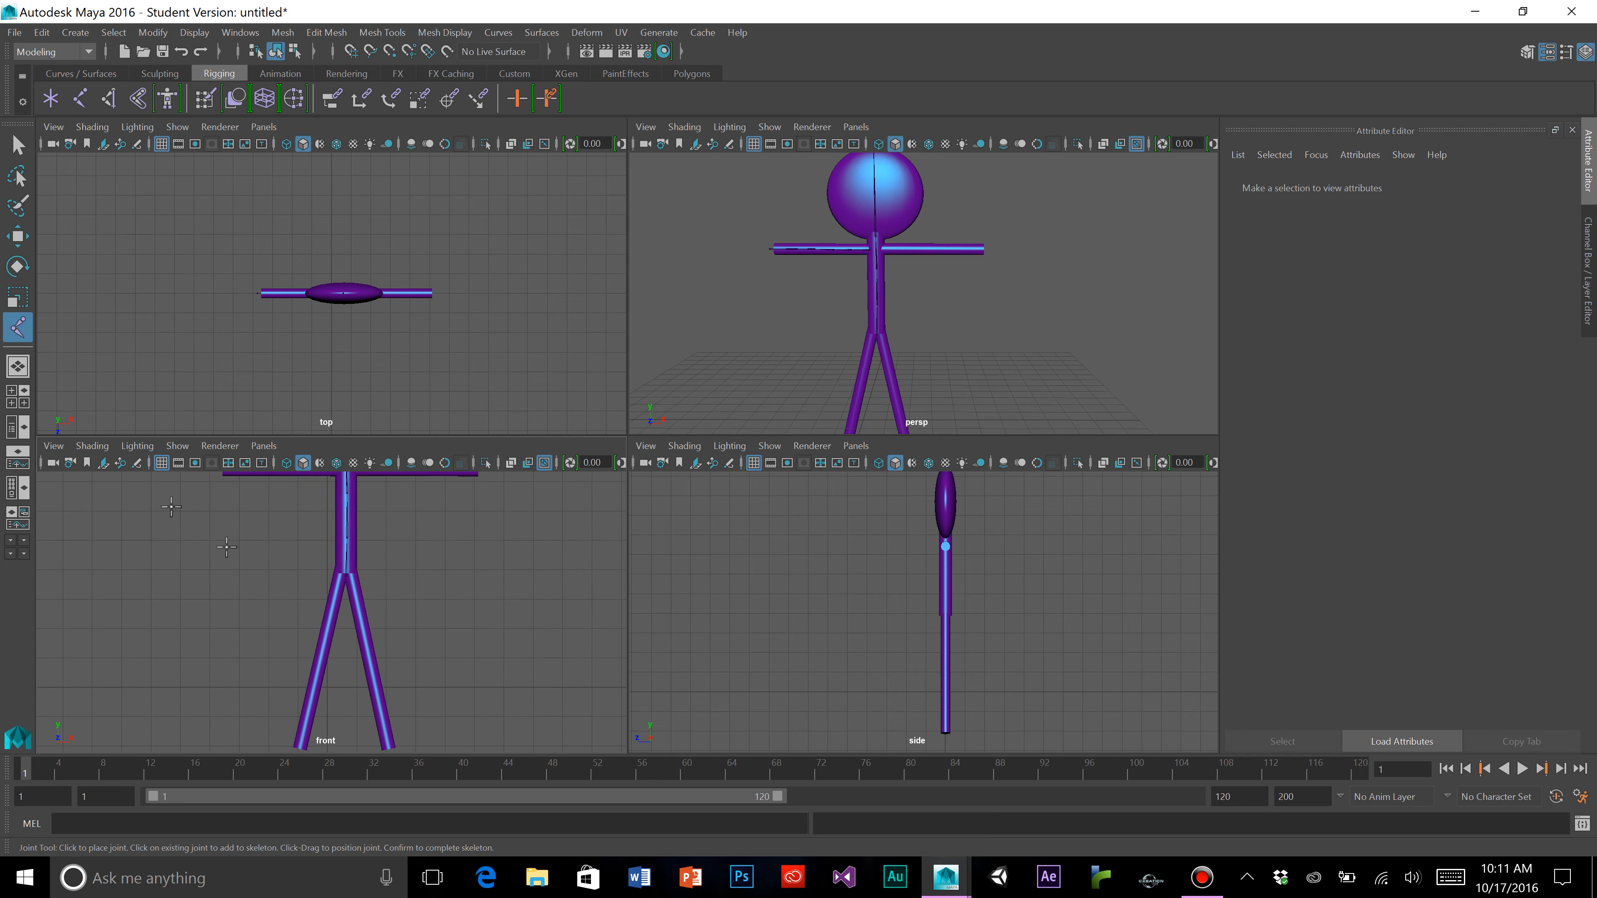
pyautogui.click(341, 573)
pyautogui.click(333, 607)
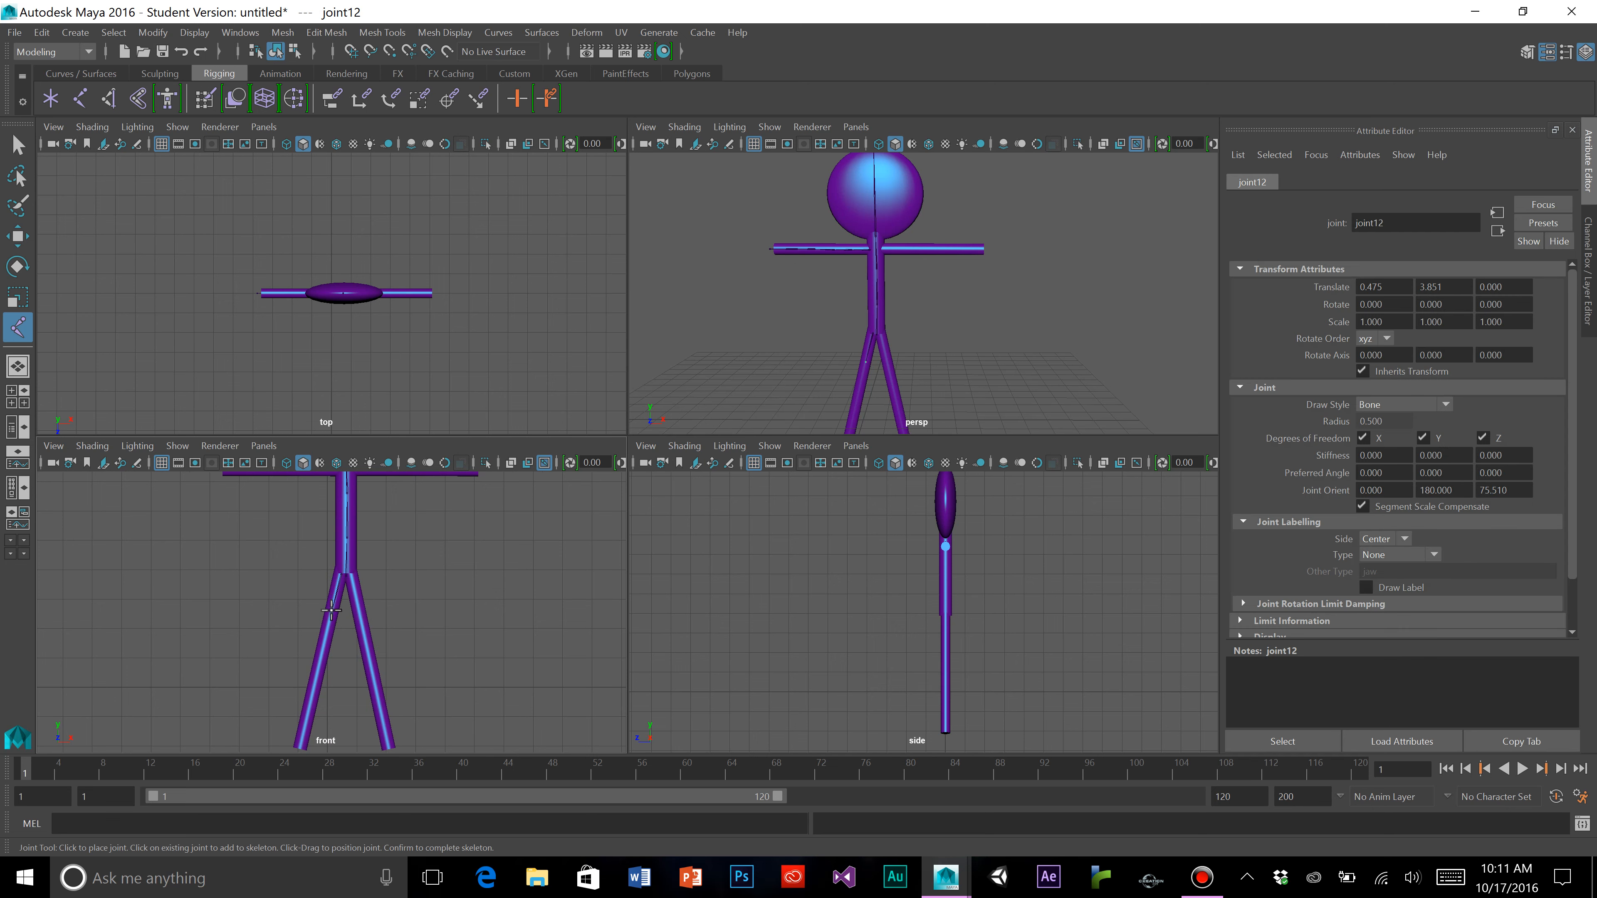
pyautogui.click(314, 684)
pyautogui.click(299, 747)
pyautogui.click(18, 145)
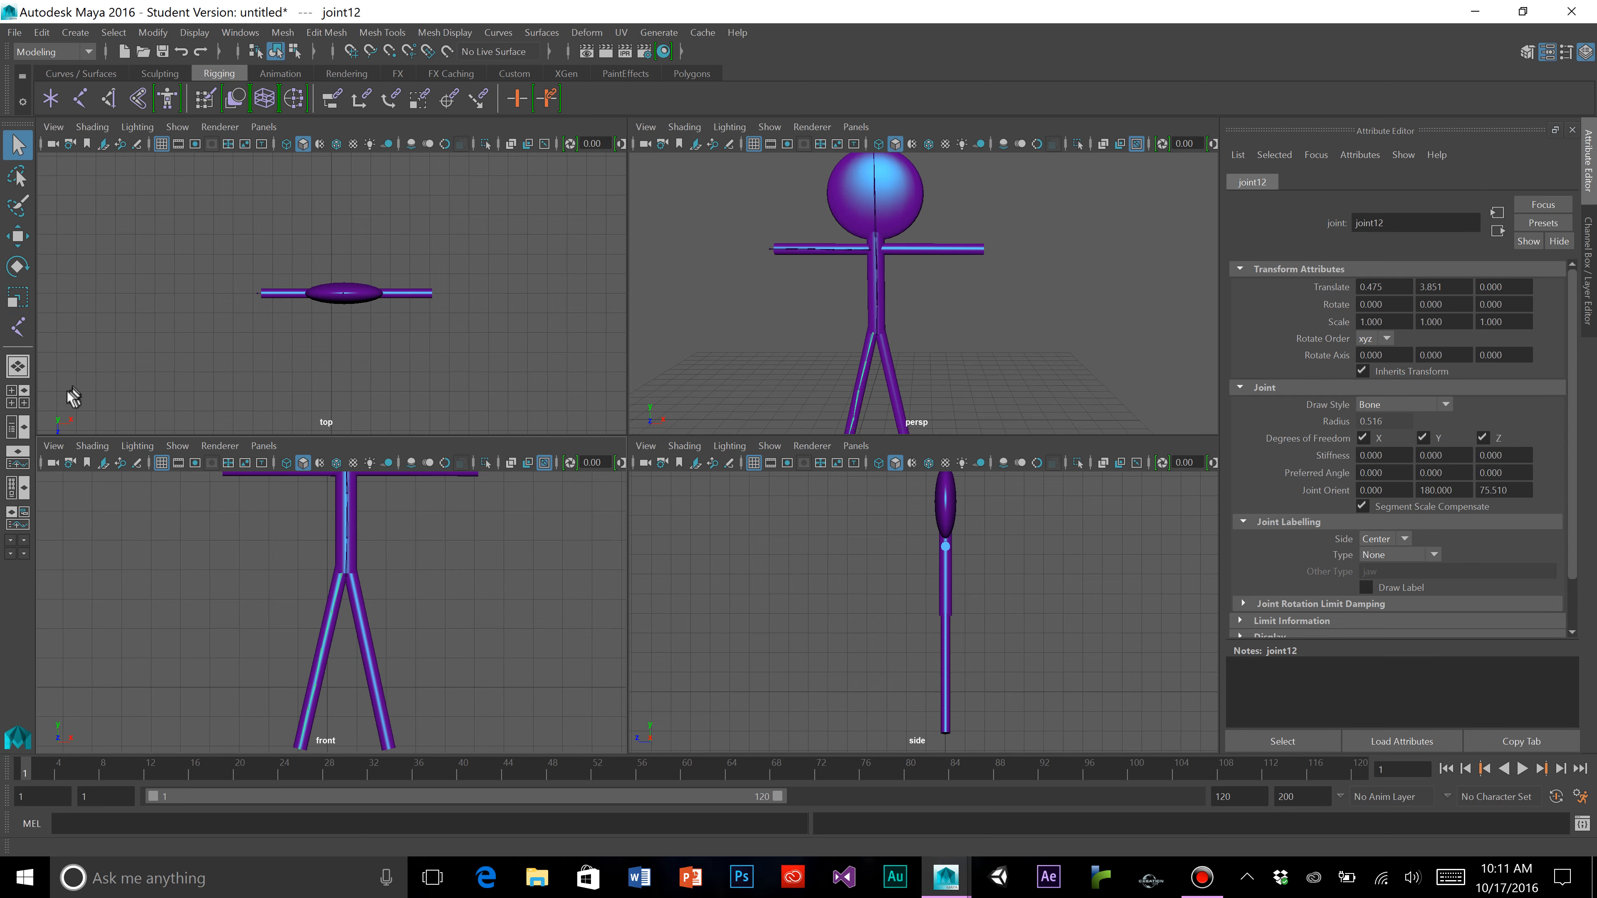
# Parent the shoulder joint of the arm chain on the negative X side to the upper spine joint, joint3
pyautogui.click(17, 365)
pyautogui.scroll(1, 748, 497)
pyautogui.moveTo(748, 497)
pyautogui.keyDown('alt'); pyautogui.mouseDown()
pyautogui.moveTo(670, 502)
pyautogui.moveTo(738, 514)
pyautogui.moveTo(754, 495)
pyautogui.mouseUp(); pyautogui.keyUp('alt')
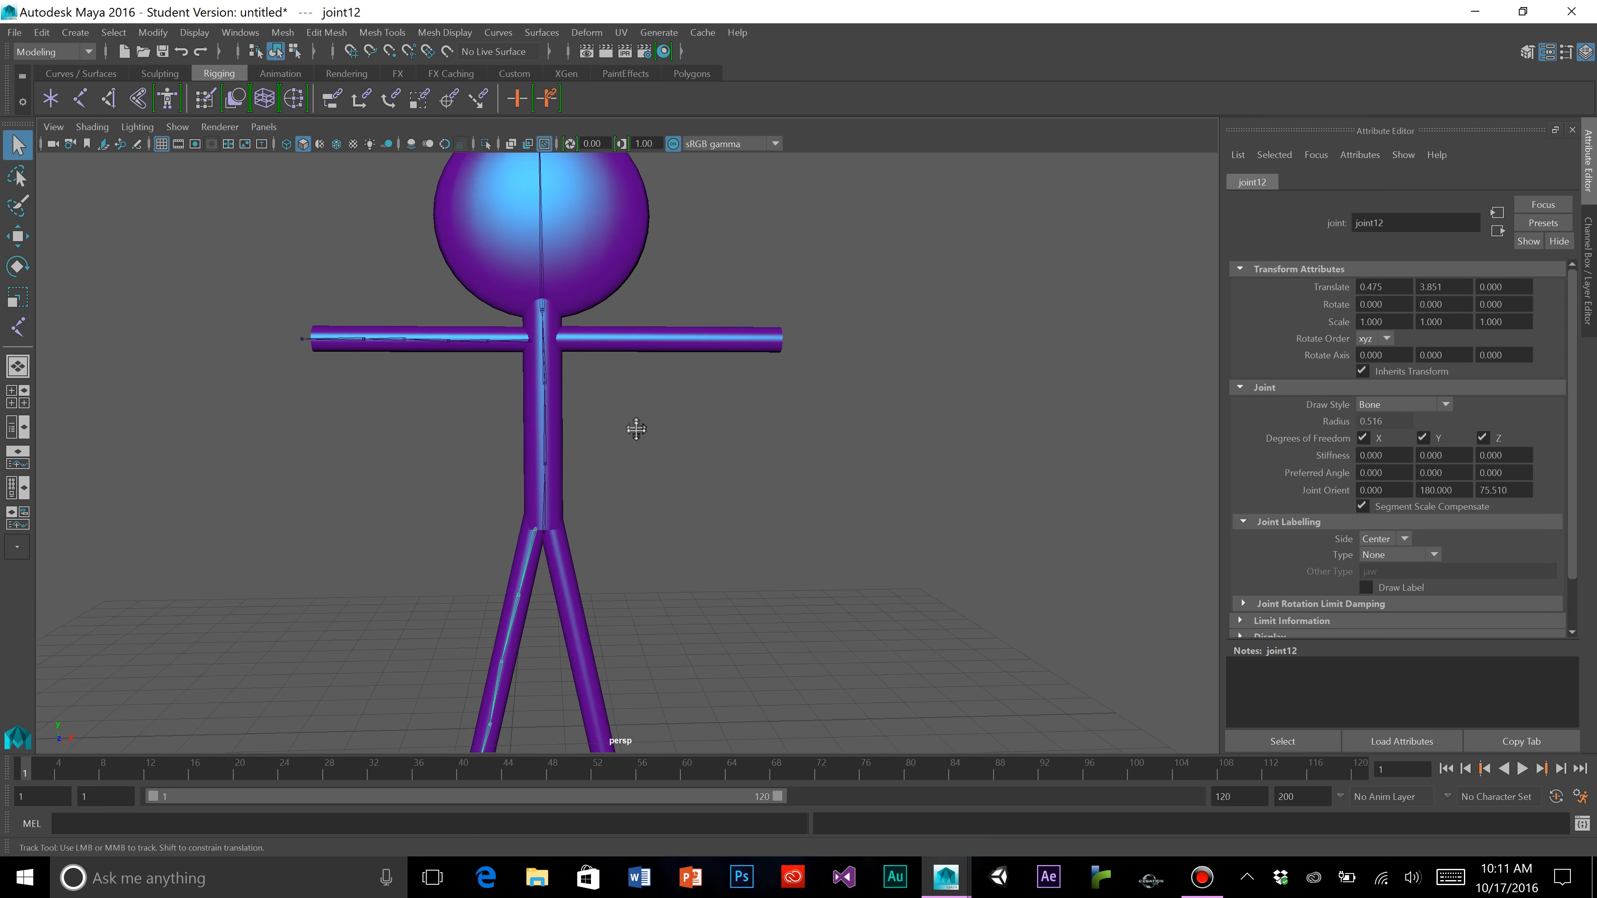
pyautogui.keyDown('alt'); pyautogui.moveTo(636, 434); pyautogui.dragTo(613, 474, button='middle'); pyautogui.keyUp('alt')
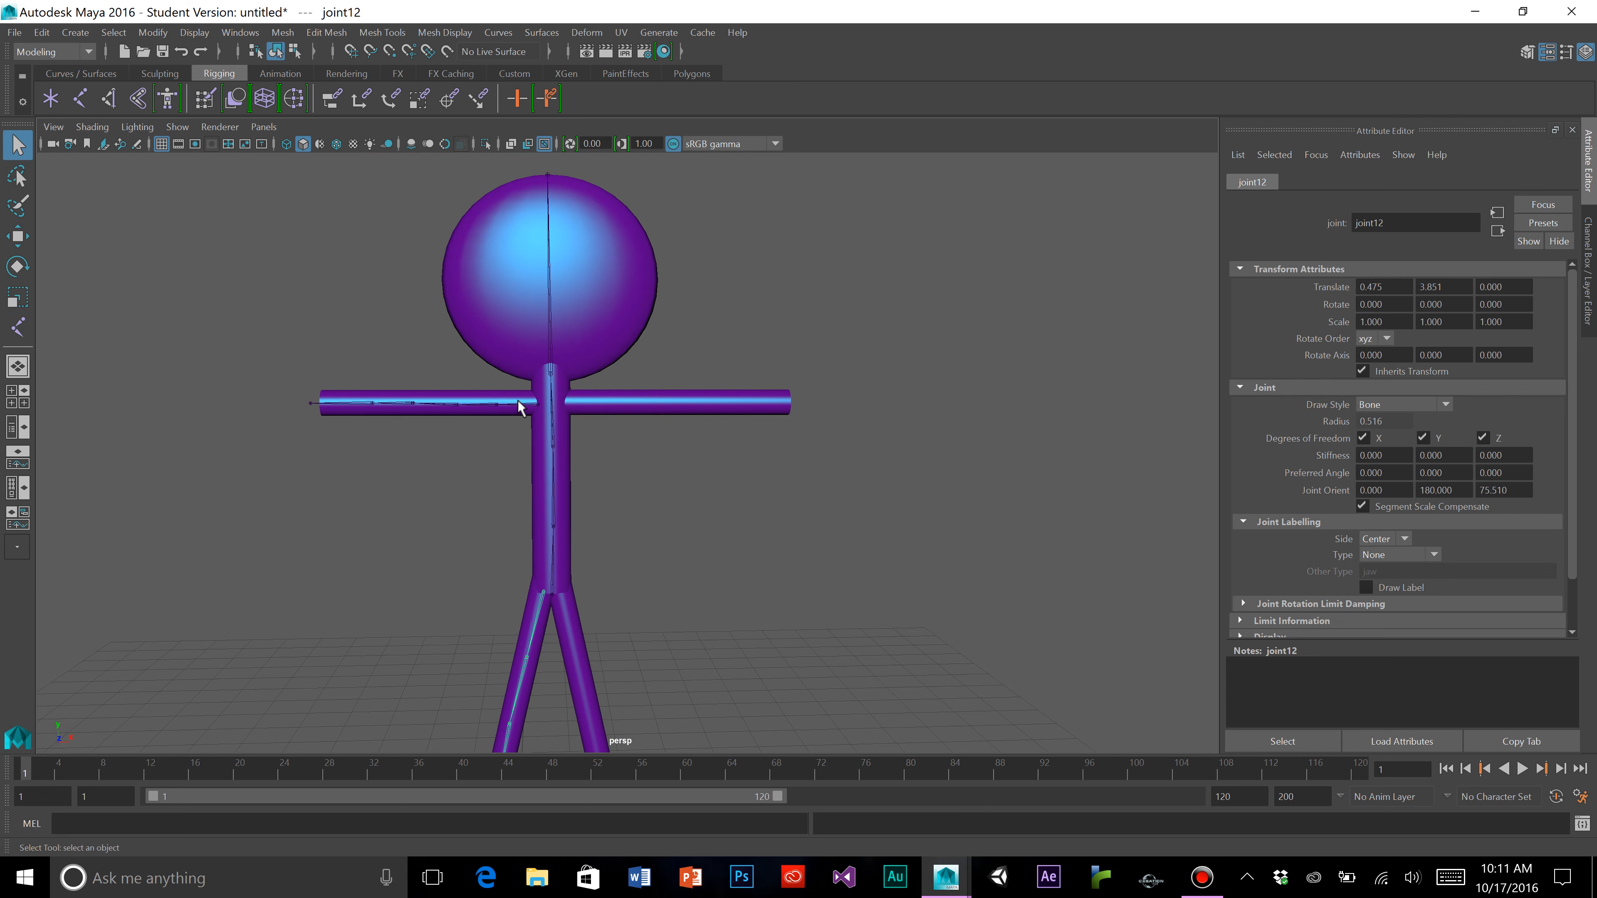
pyautogui.click(519, 407)
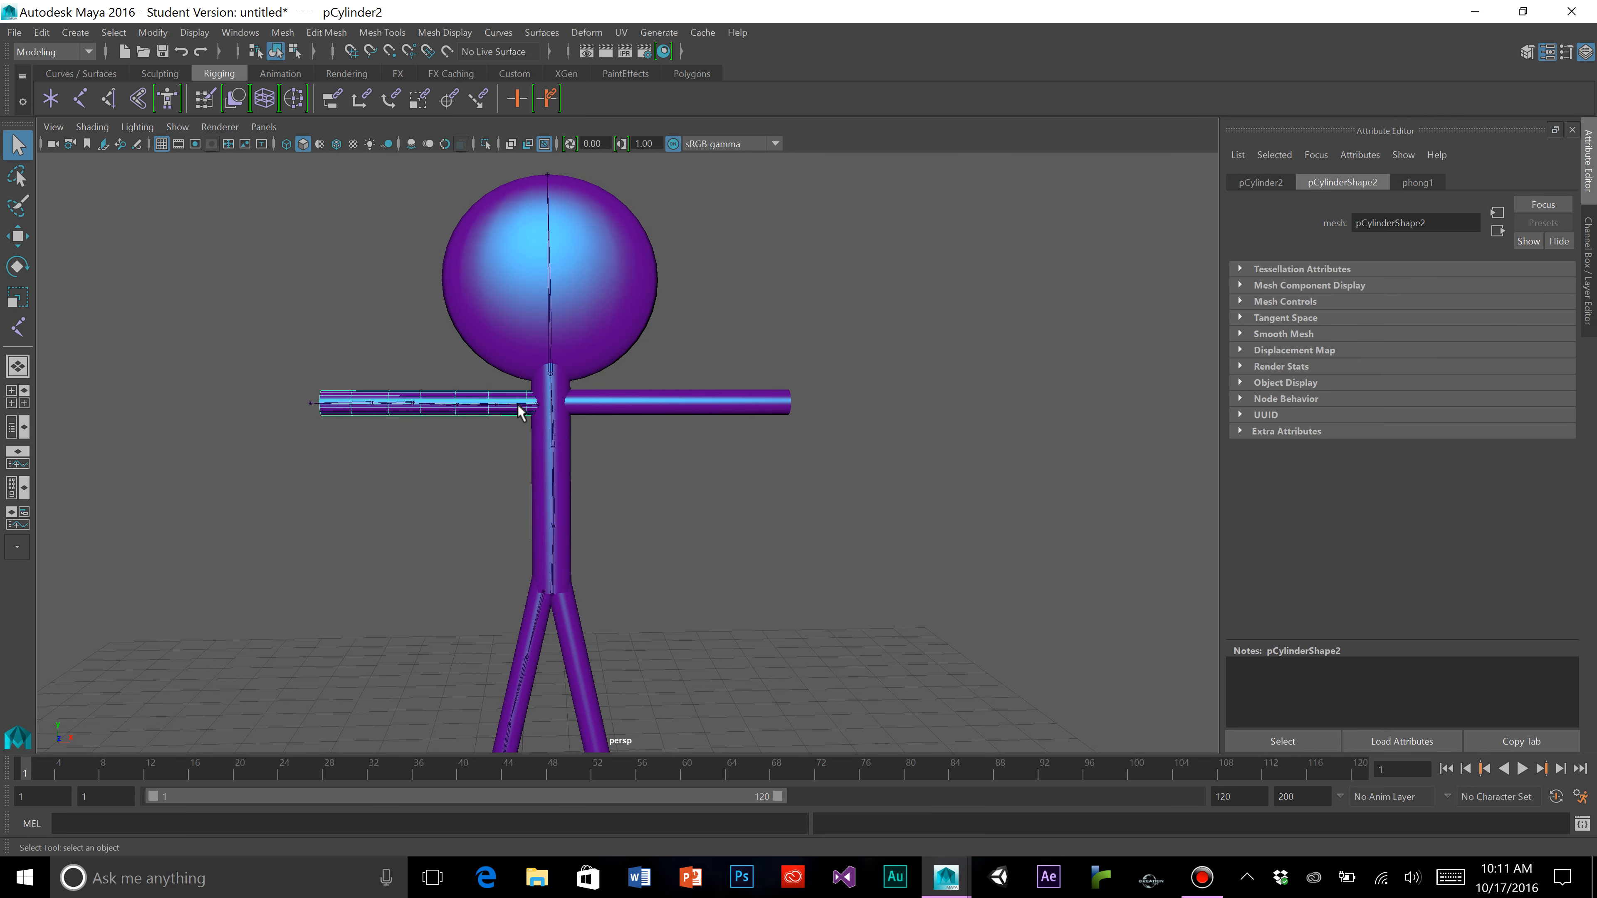
pyautogui.click(518, 404)
pyautogui.scroll(2, 528, 428)
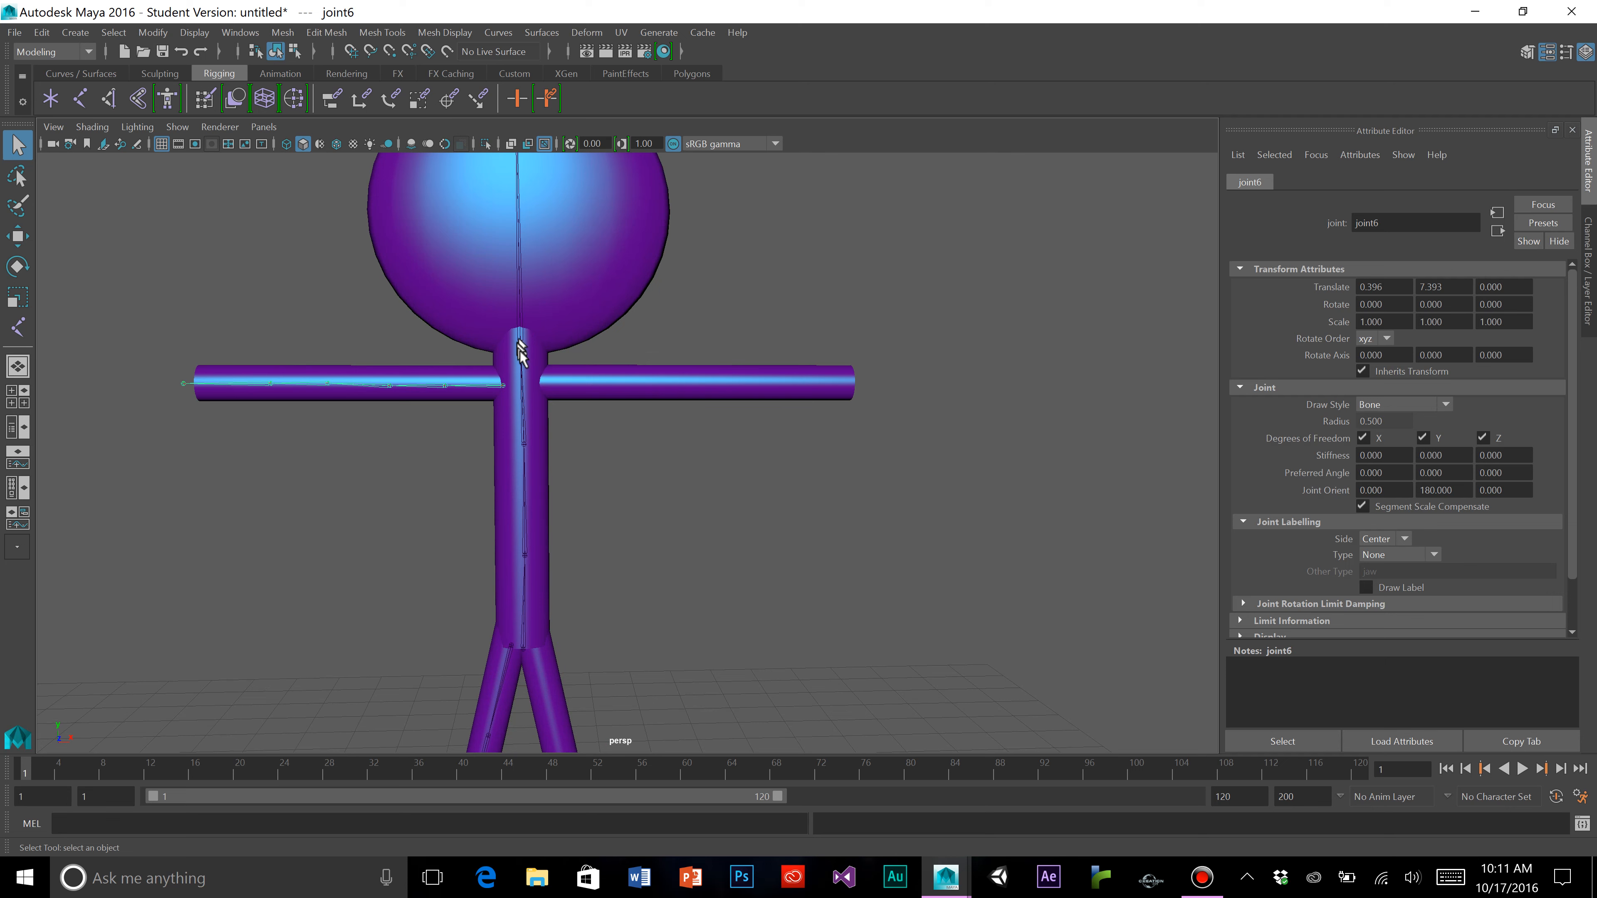
pyautogui.click(520, 407)
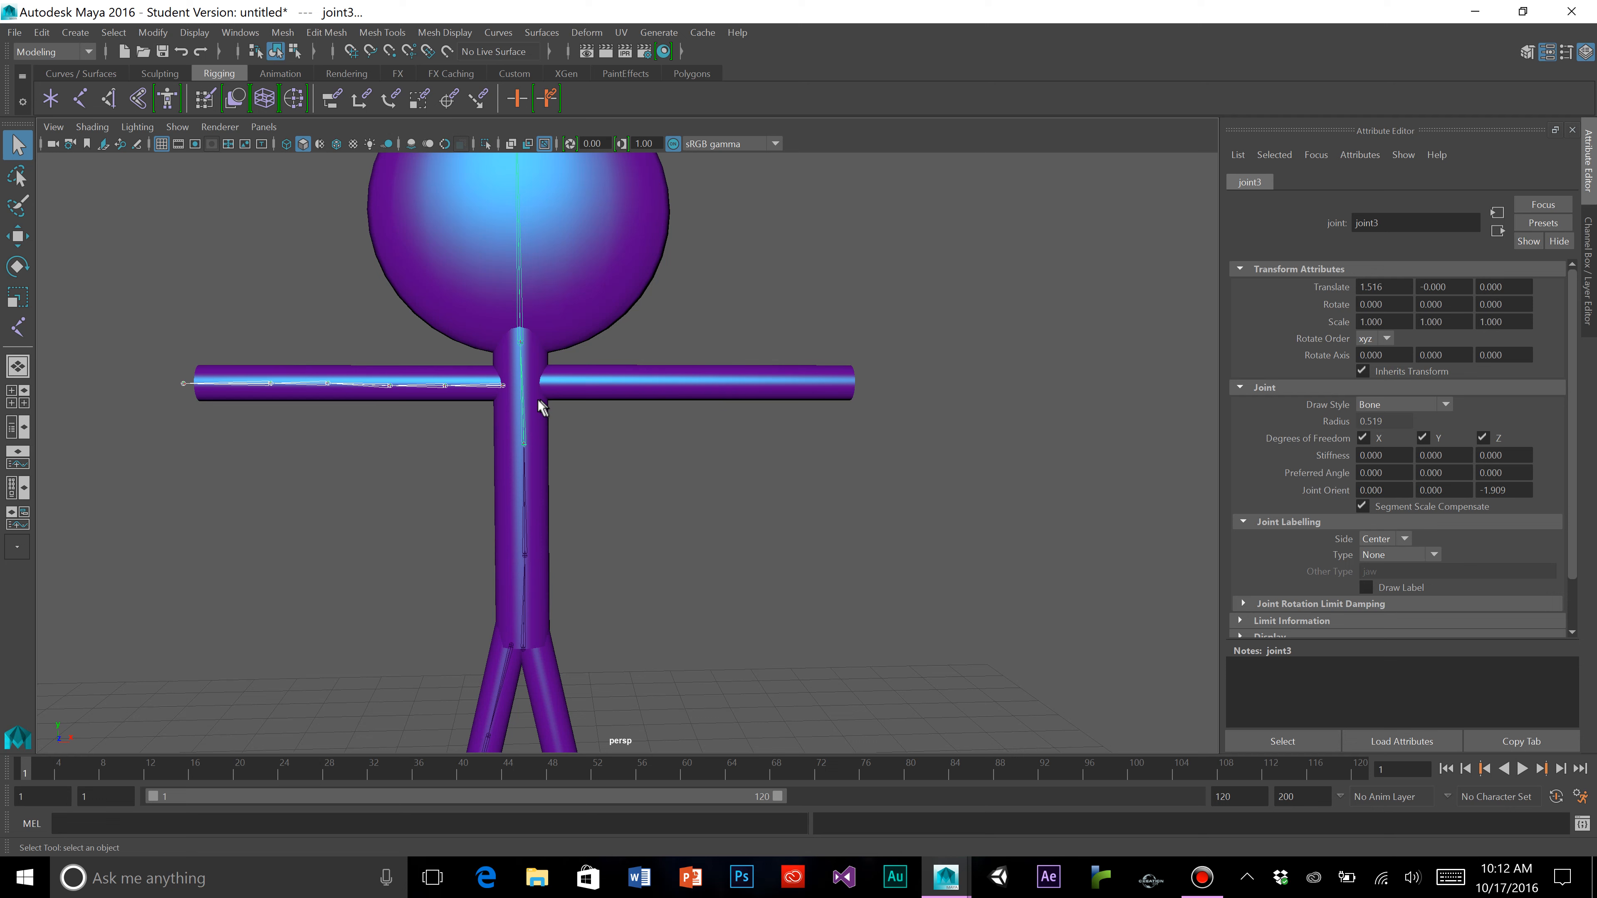
pyautogui.click(42, 32)
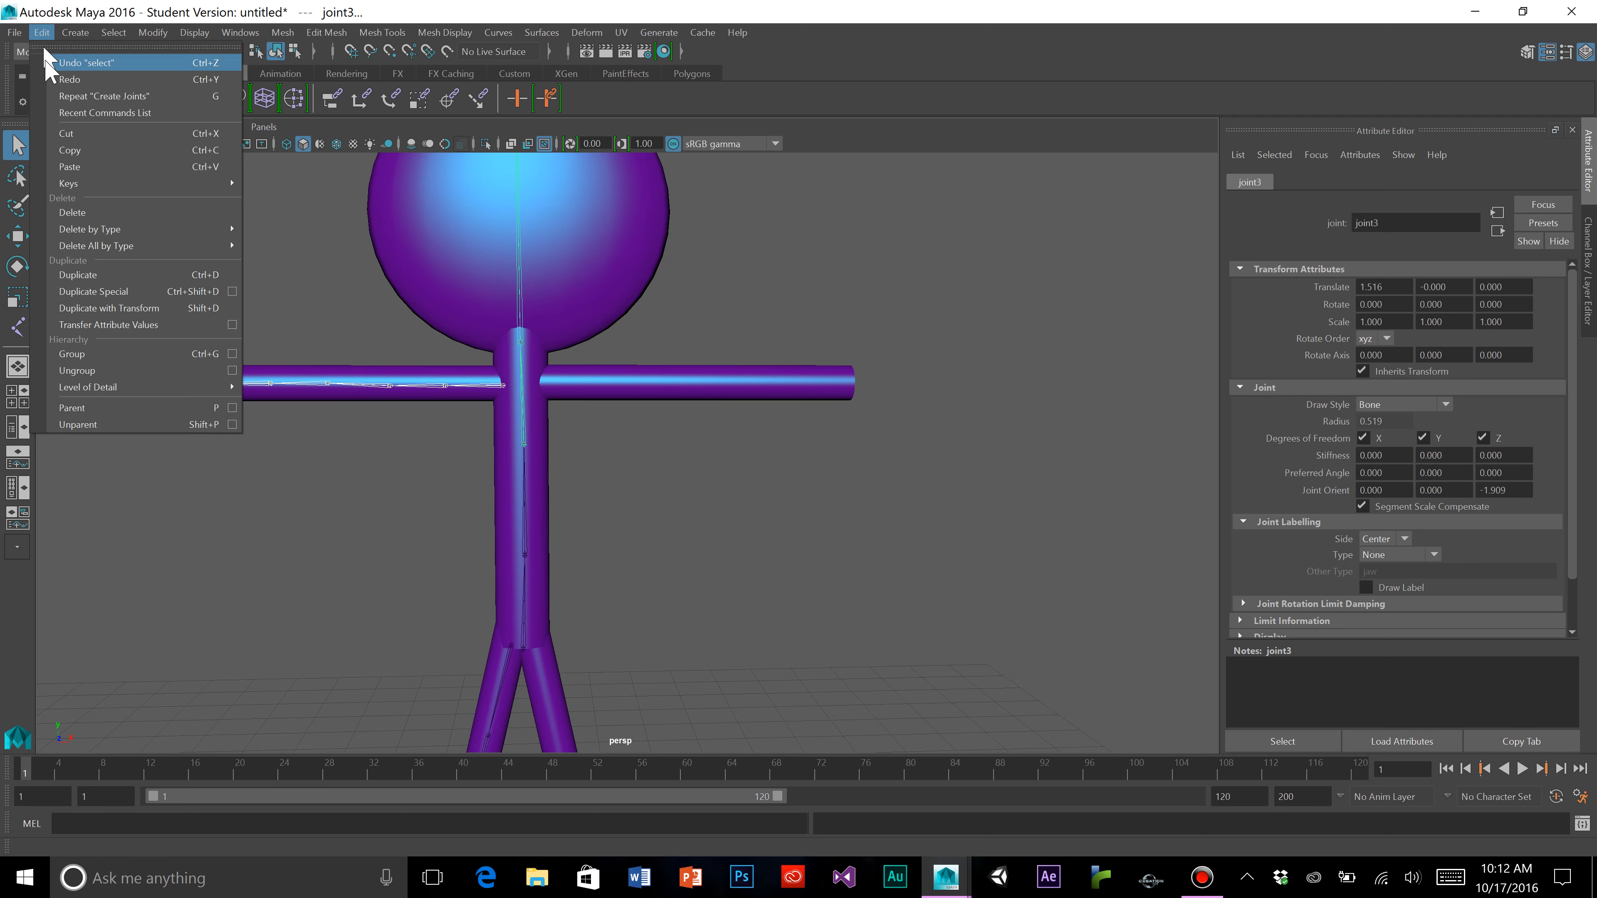
pyautogui.click(90, 407)
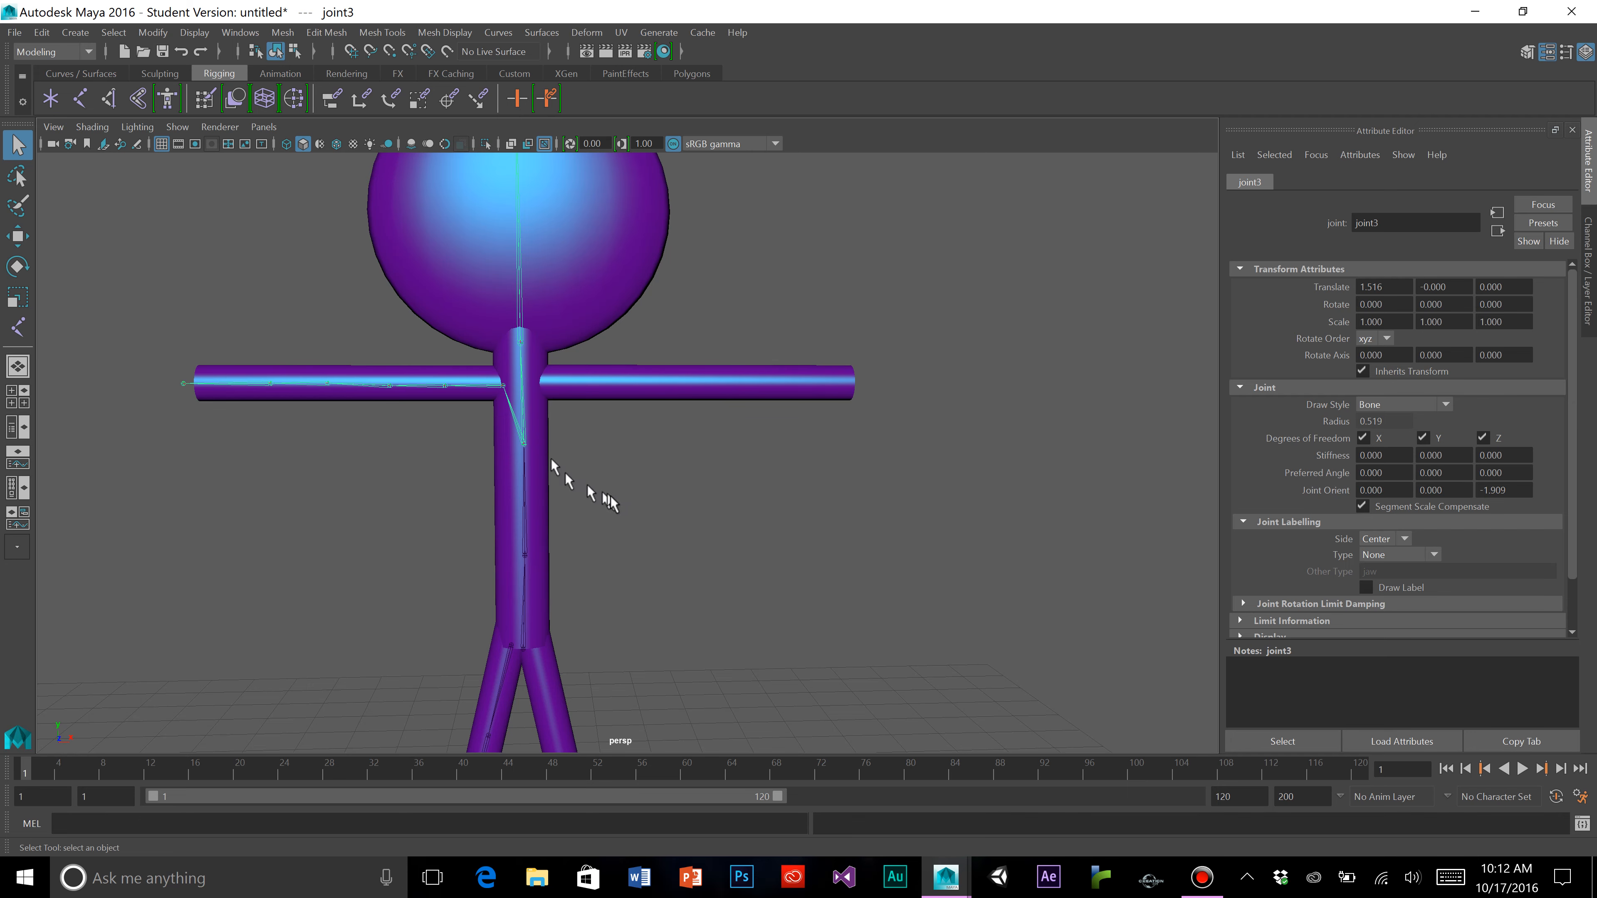
# Parent the hip joint of the leg chain on the negative X side to the root spine joint and check the resulting hierarchy
pyautogui.keyDown('alt'); pyautogui.moveTo(632, 519); pyautogui.dragTo(617, 385, button='middle'); pyautogui.keyUp('alt')
pyautogui.click(516, 380)
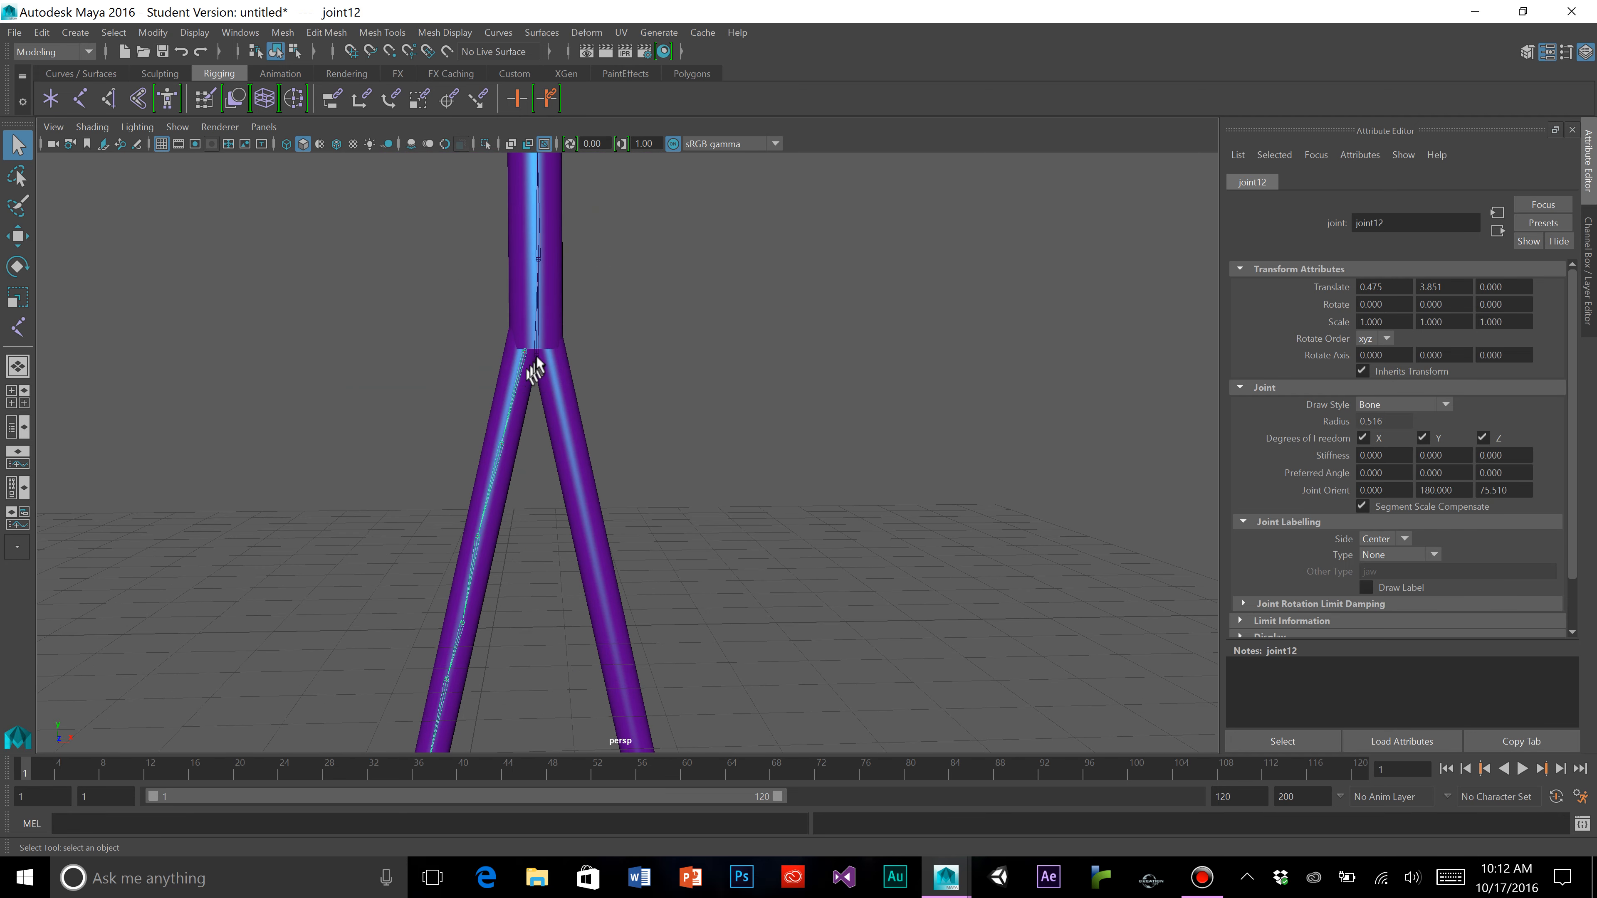
pyautogui.click(536, 339)
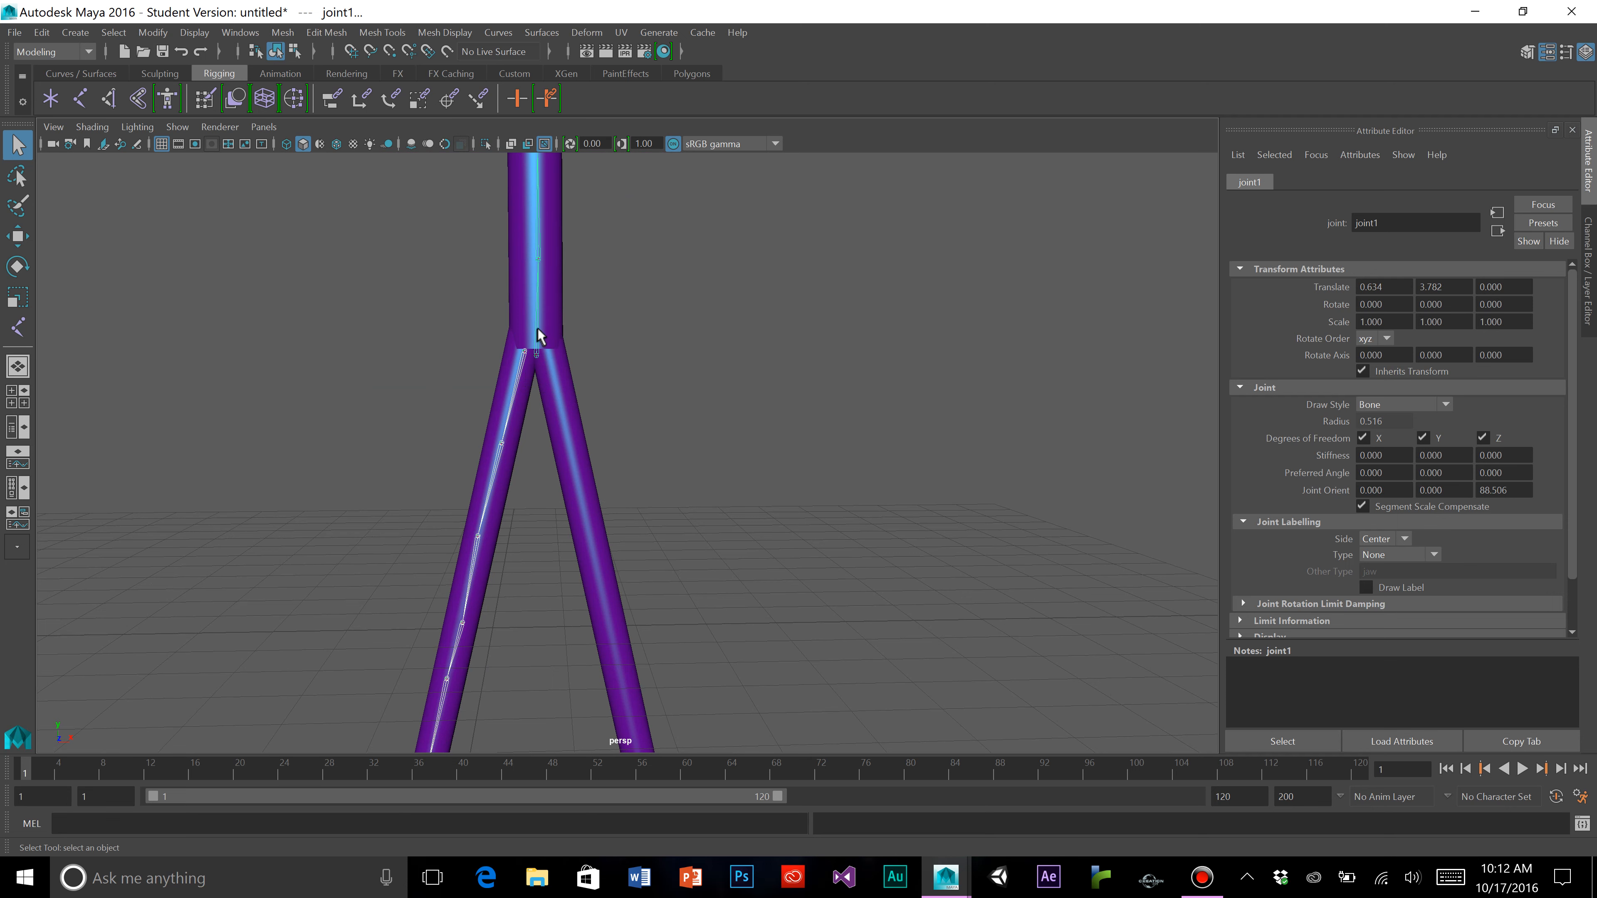
pyautogui.click(44, 35)
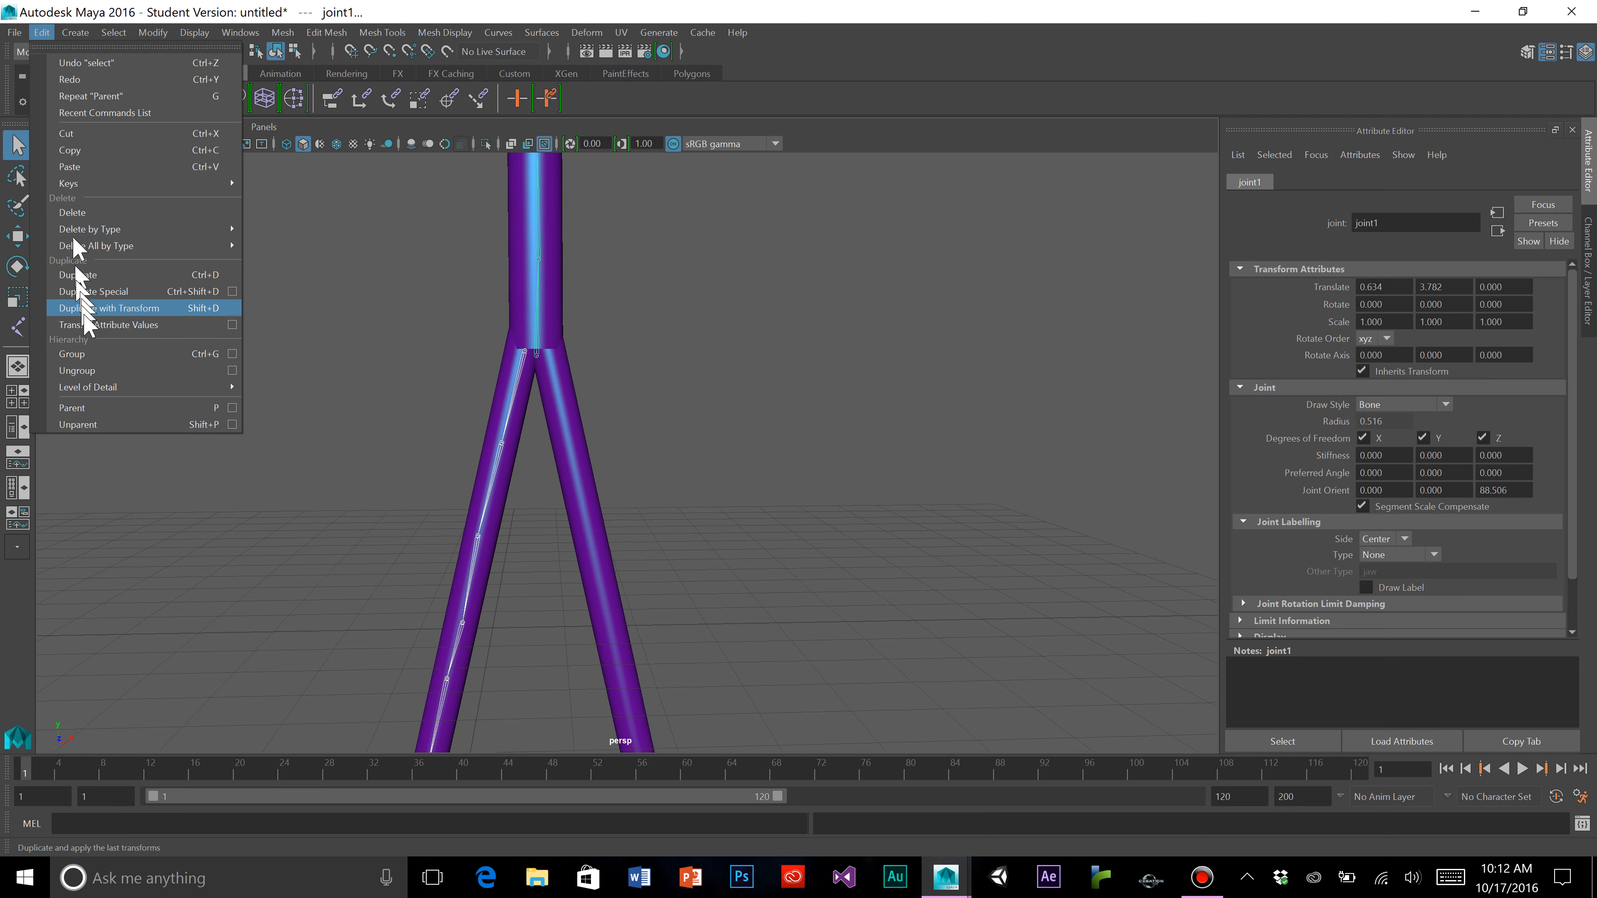
pyautogui.click(95, 393)
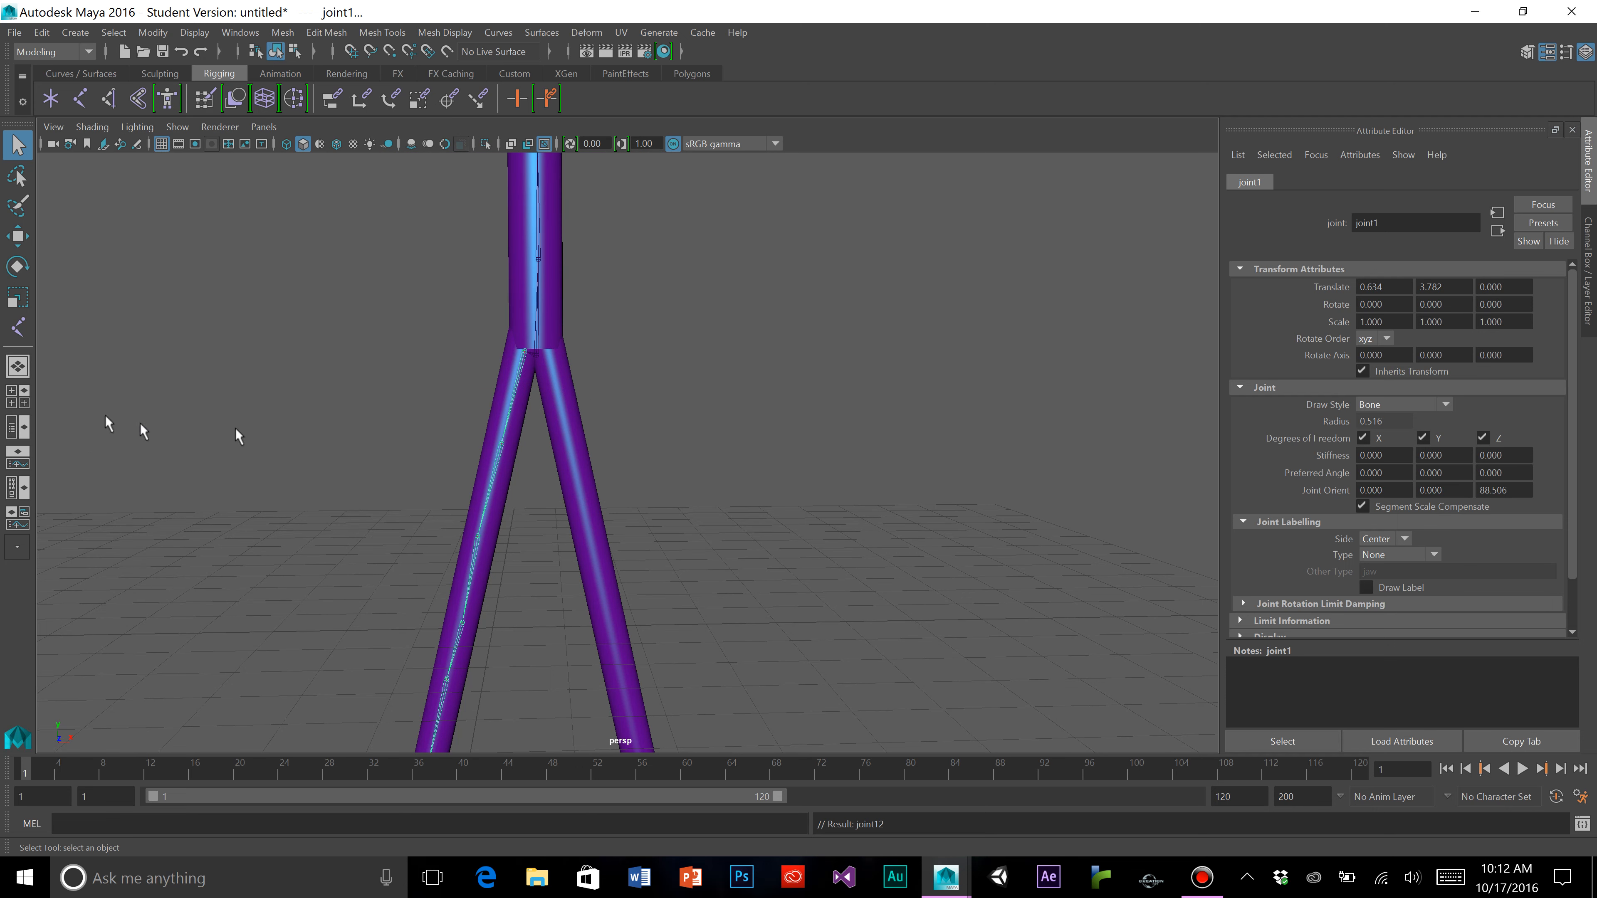
pyautogui.click(536, 338)
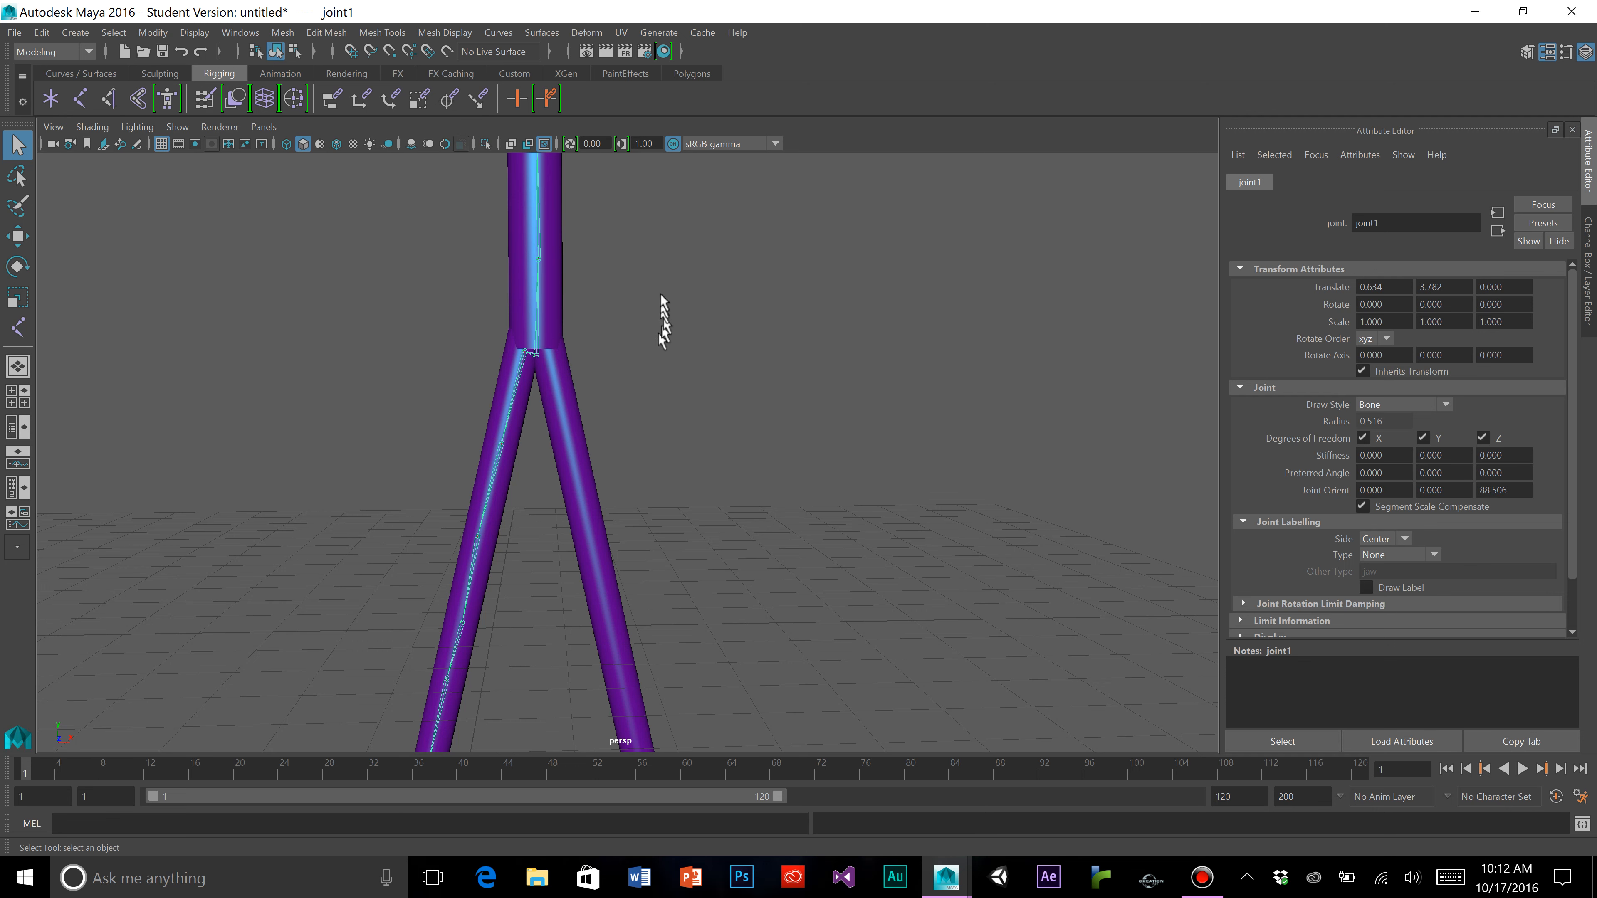
pyautogui.keyDown('alt'); pyautogui.moveTo(657, 334); pyautogui.dragTo(667, 392, button='middle'); pyautogui.keyUp('alt')
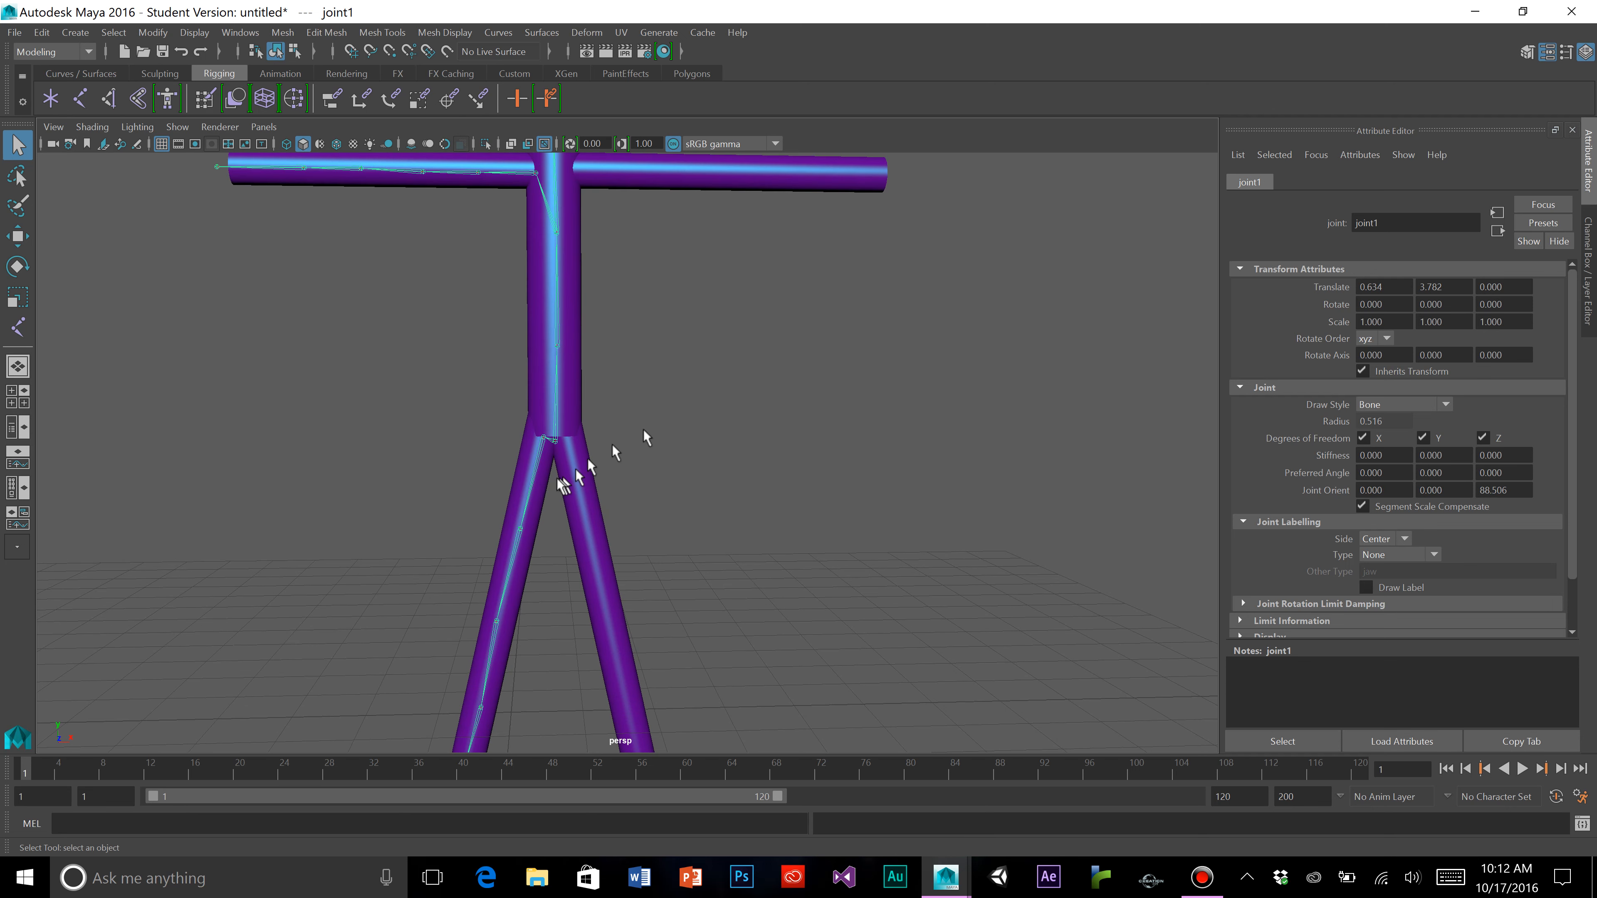
pyautogui.click(536, 454)
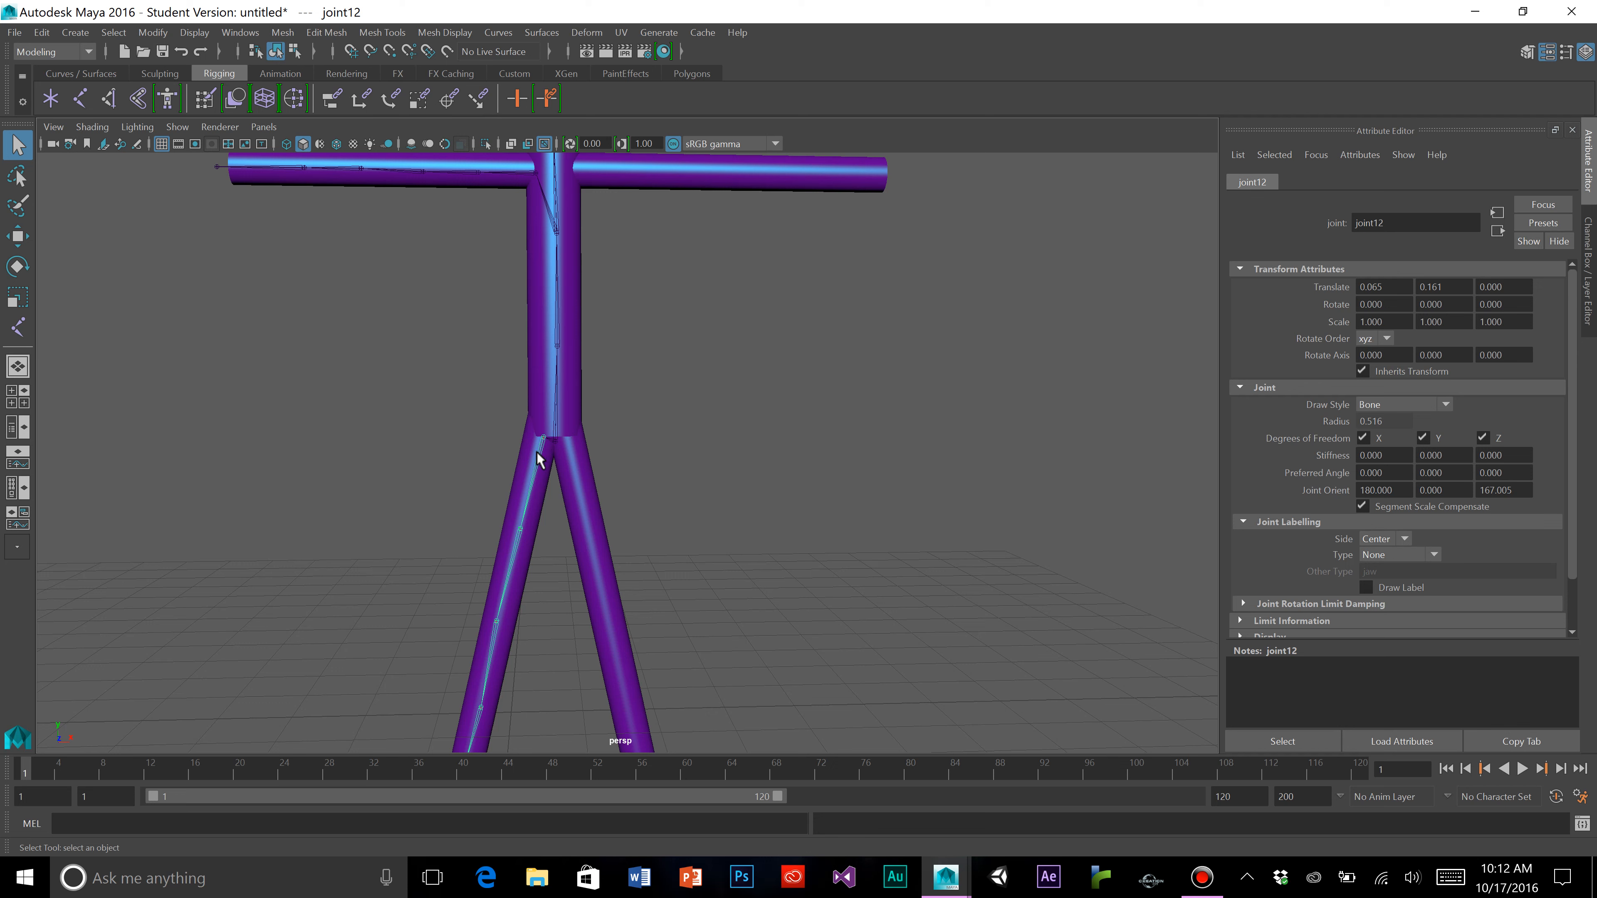
pyautogui.click(558, 415)
pyautogui.click(658, 406)
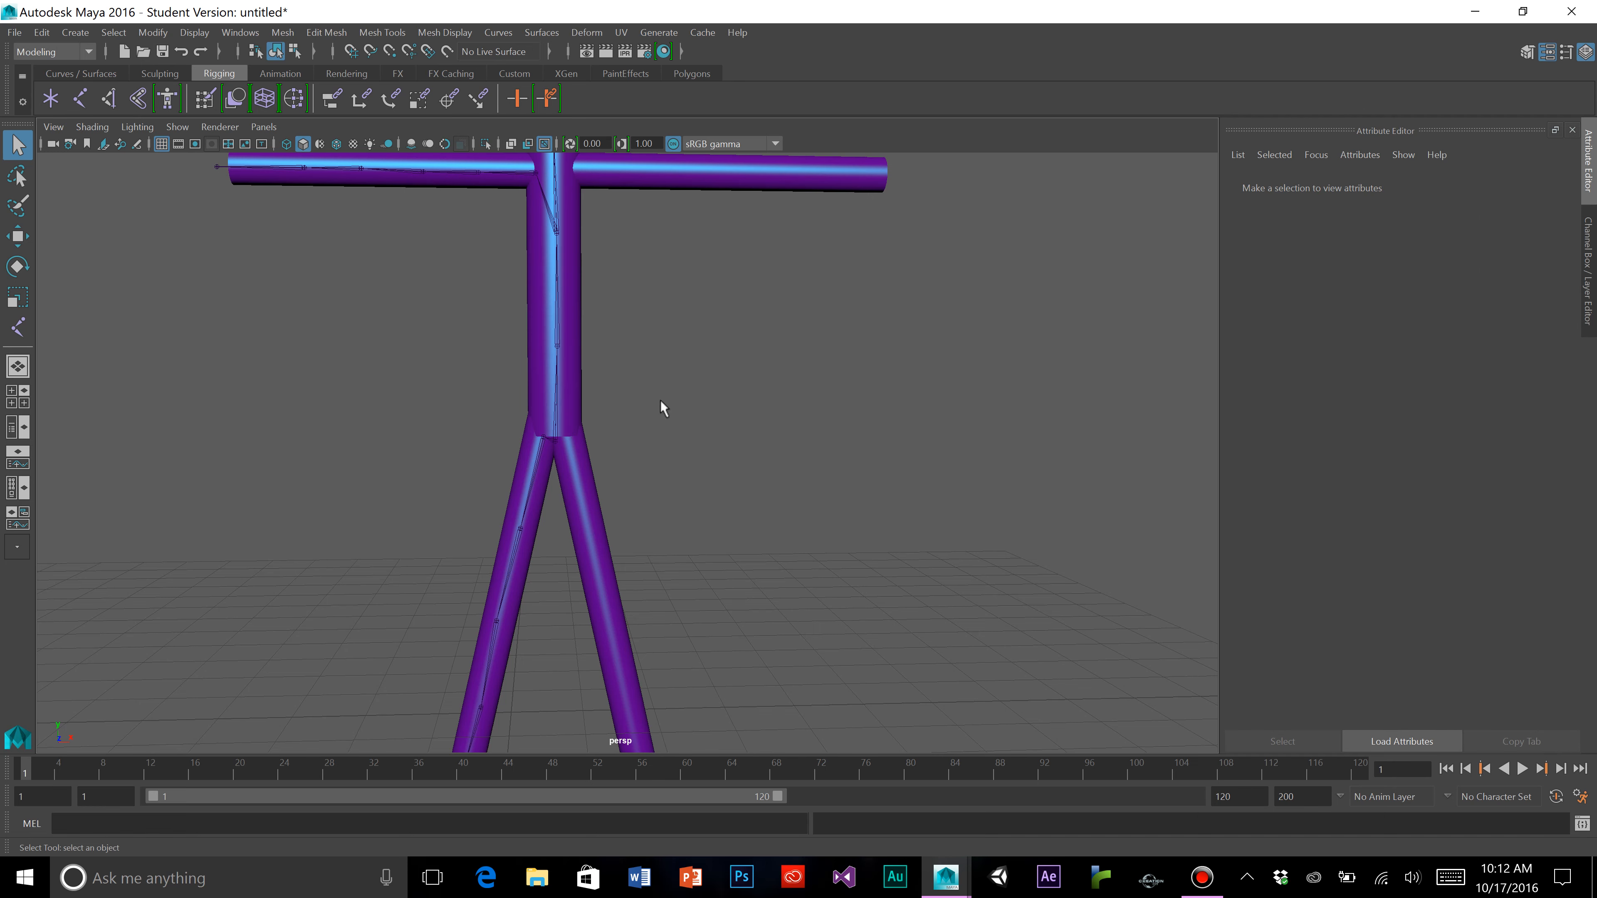
# Switch to the Rigging menu set and select the arm joint chain on the negative X side from its shoulder joint
pyautogui.keyDown('alt'); pyautogui.moveTo(645, 342); pyautogui.dragTo(639, 420, button='middle'); pyautogui.keyUp('alt')
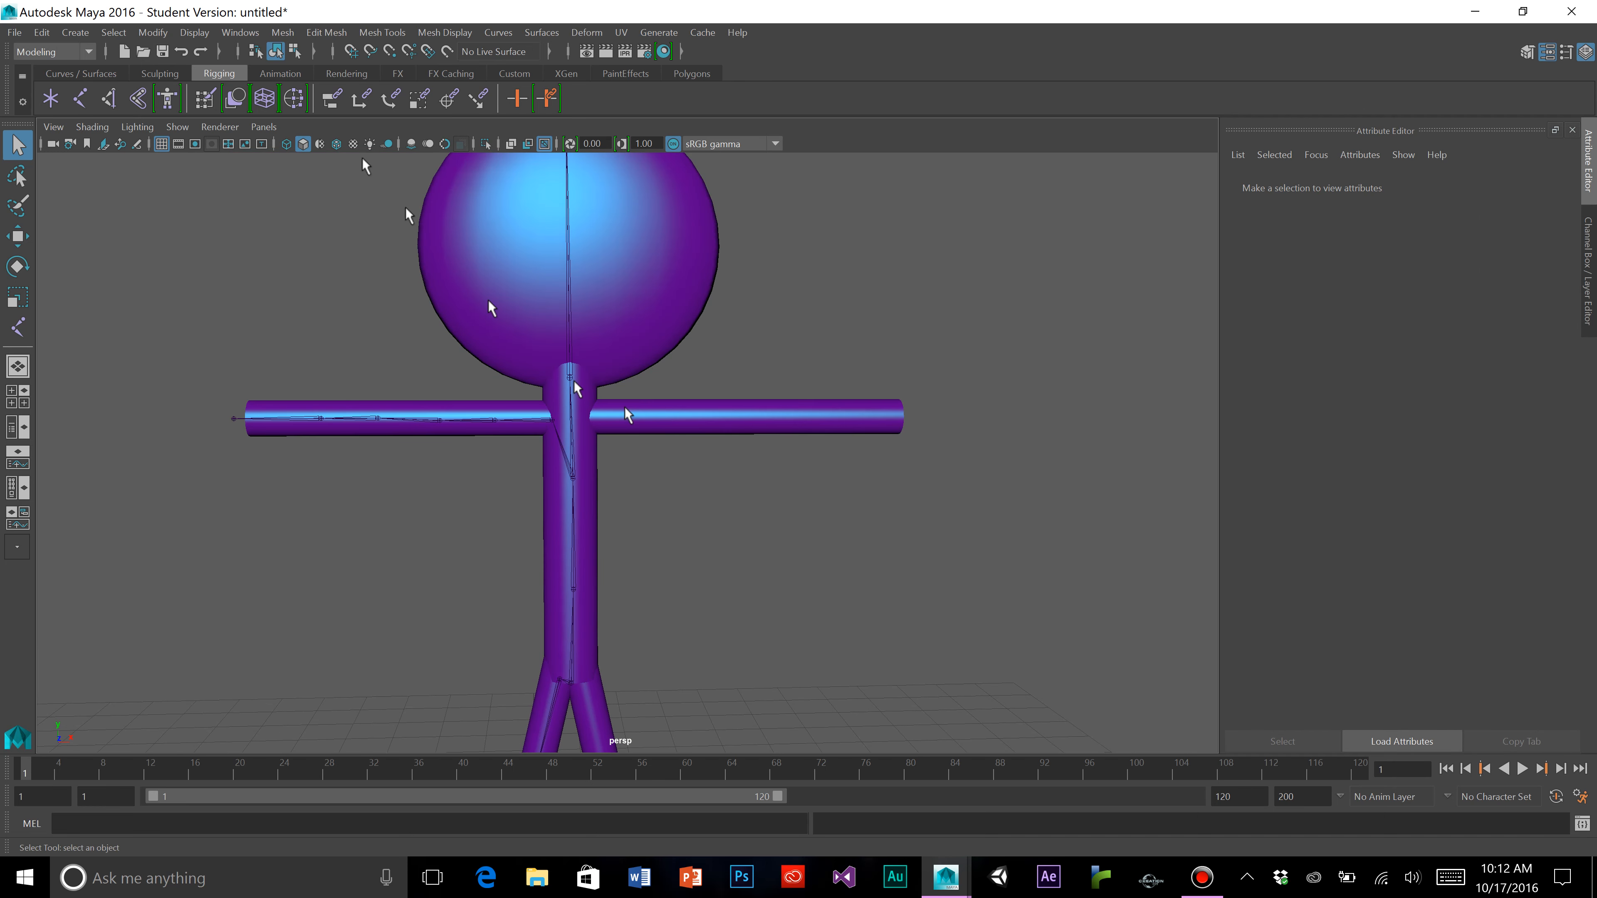
pyautogui.click(84, 54)
pyautogui.click(73, 82)
pyautogui.press('q')
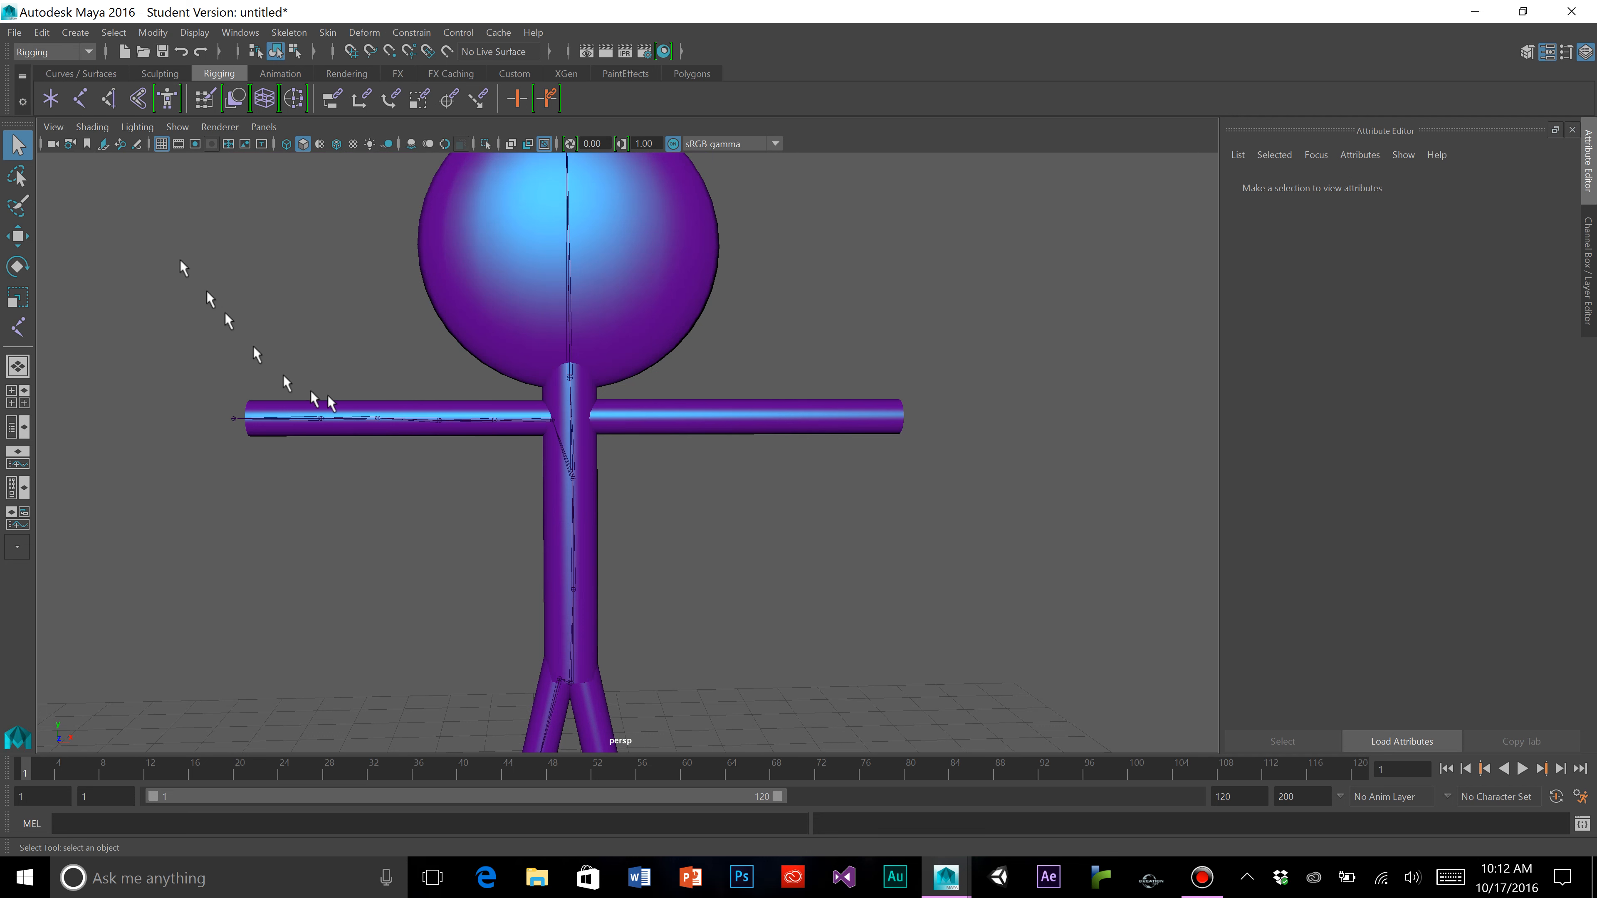
pyautogui.click(527, 425)
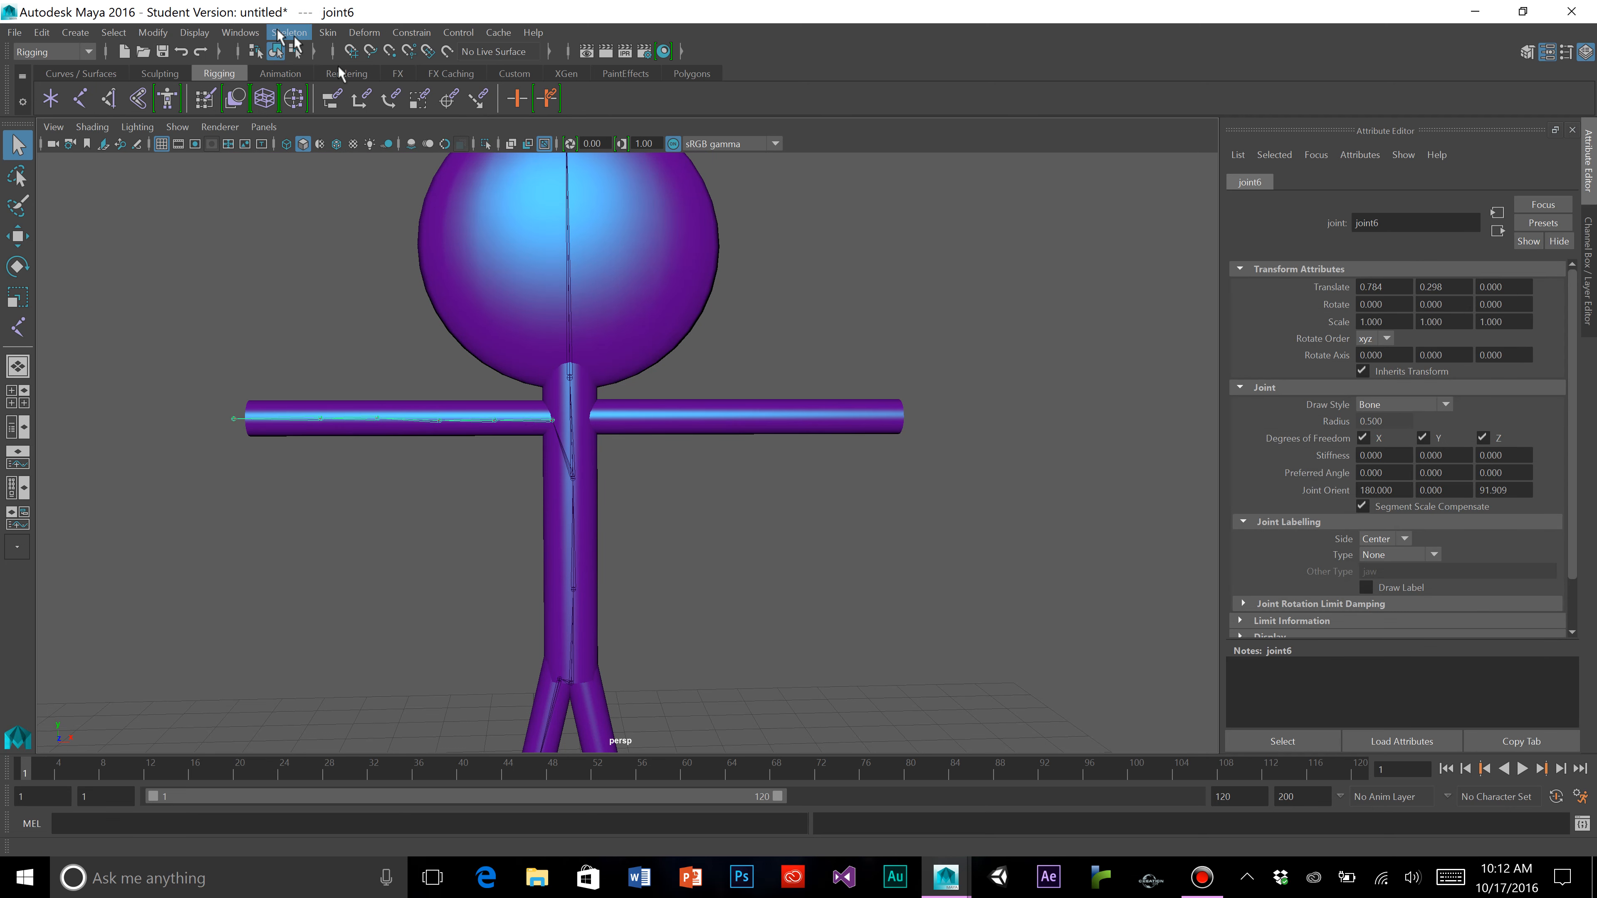
pyautogui.click(572, 476)
pyautogui.click(528, 418)
pyautogui.scroll(2, 410, 332)
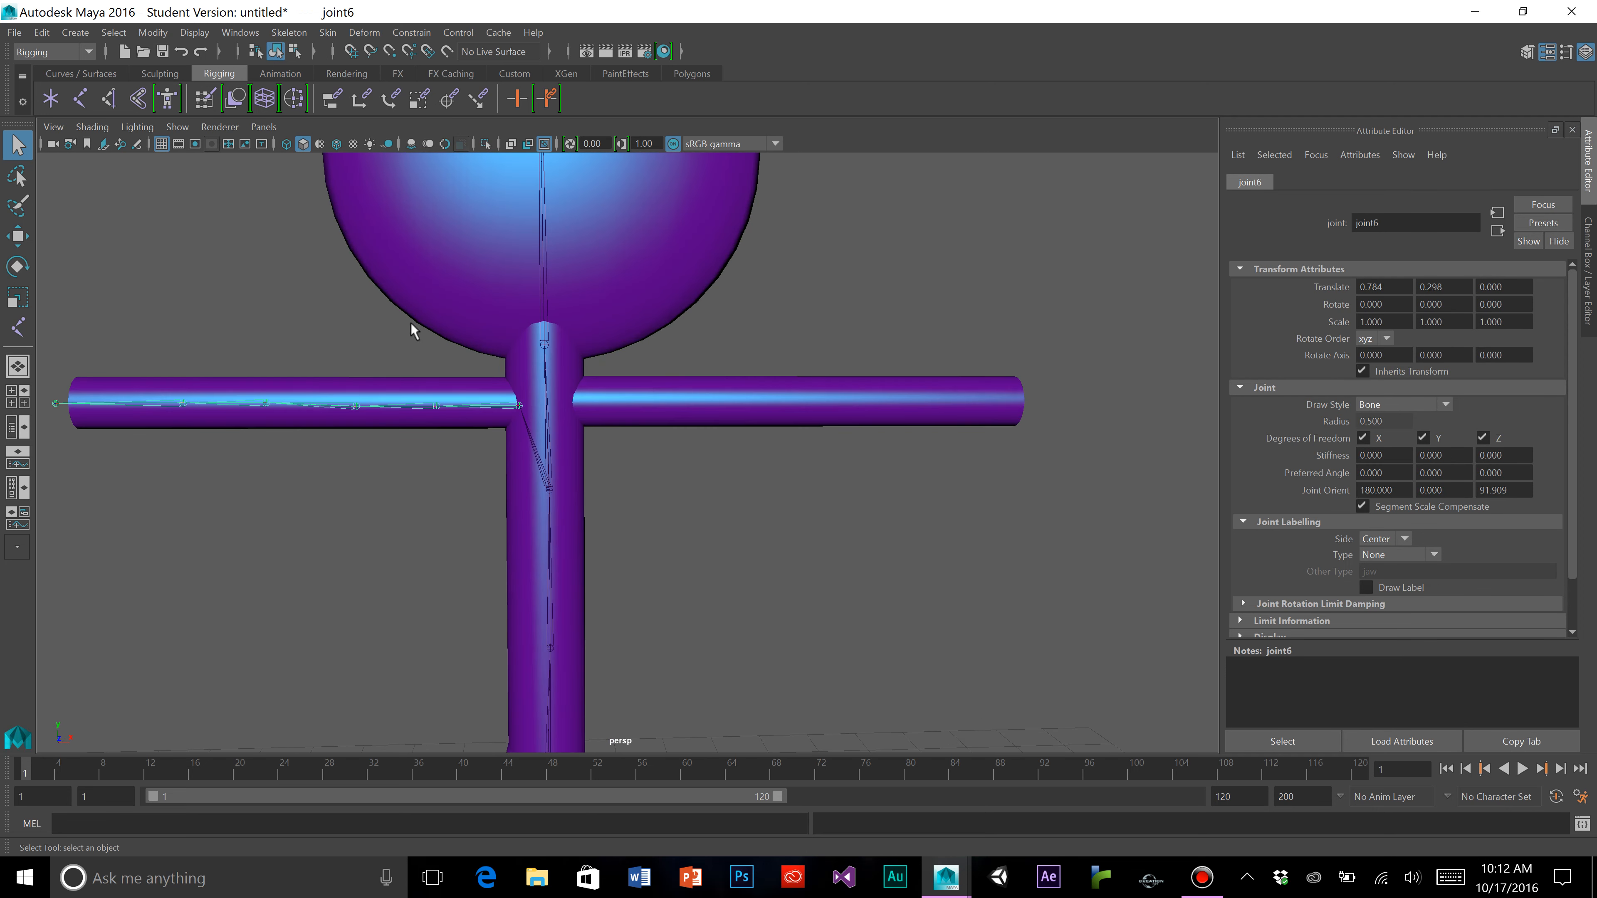
# Try to mirror the arm joint chain with the current Mirror Joints settings
pyautogui.click(296, 35)
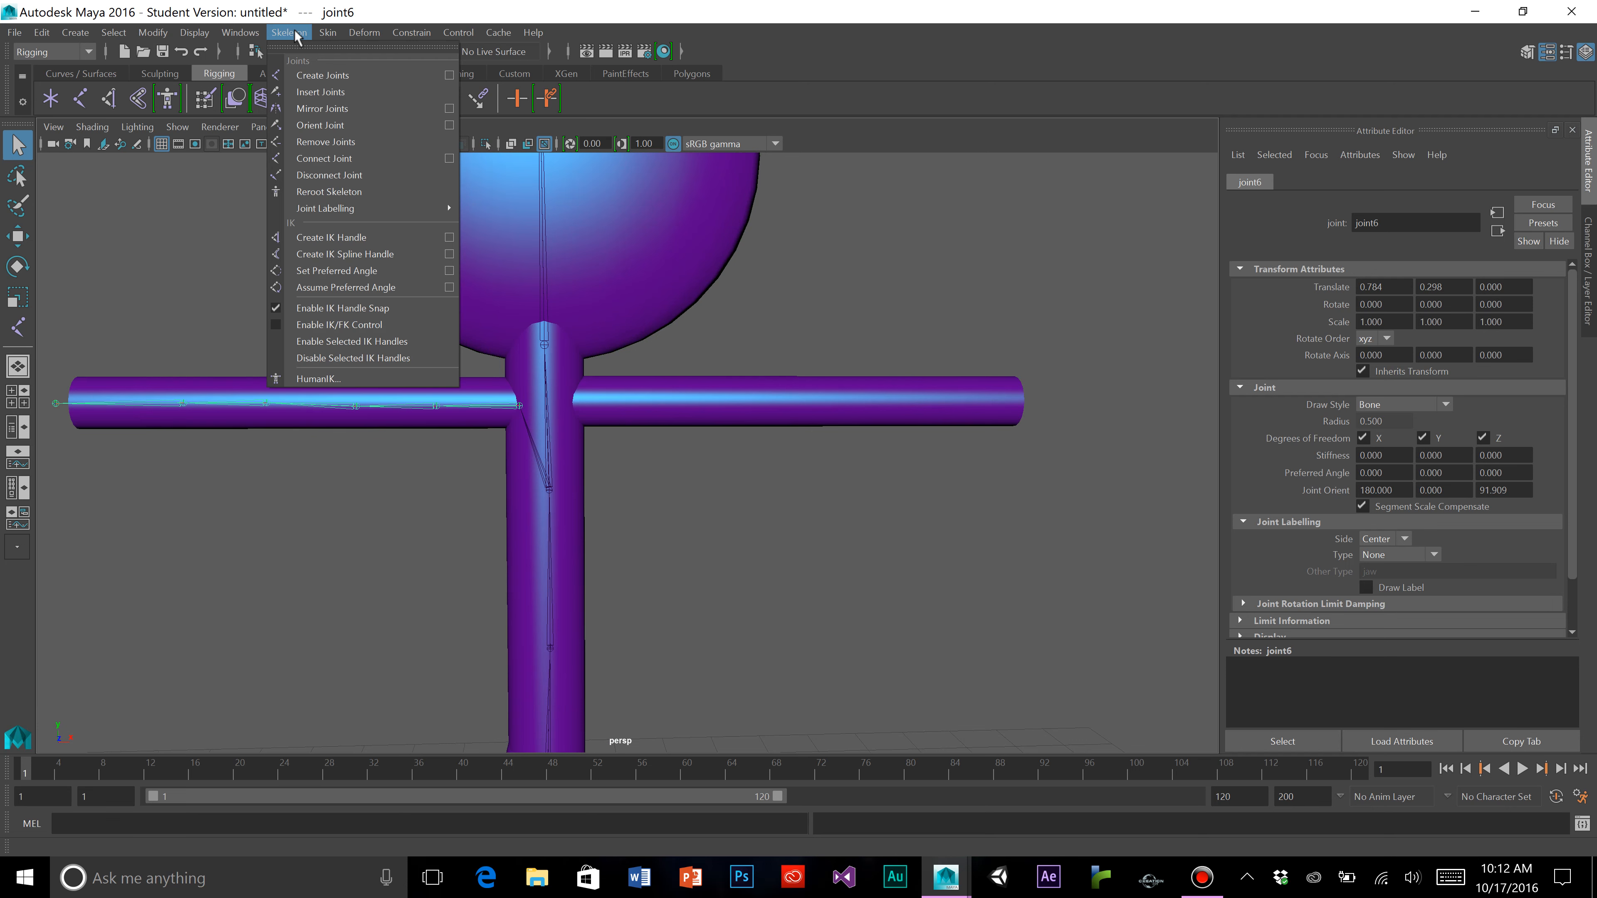
pyautogui.click(325, 108)
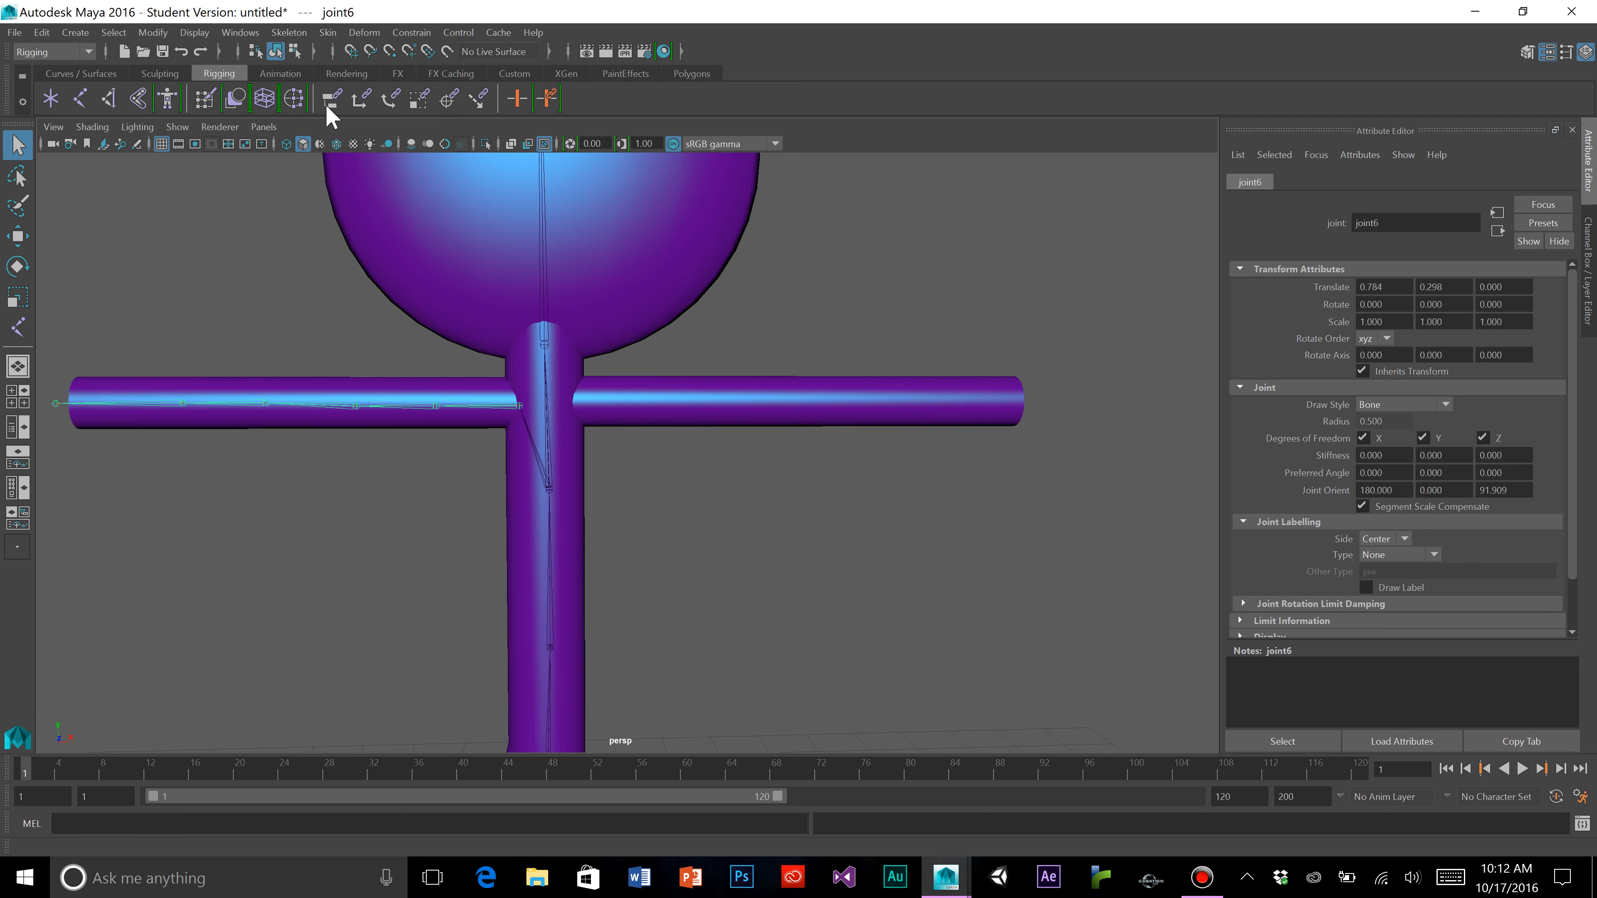
pyautogui.keyDown('alt'); pyautogui.moveTo(597, 468); pyautogui.dragTo(652, 529); pyautogui.keyUp('alt')
pyautogui.hotkey('ctrl', 'z')
# Mirror the arm joint chain to the positive X arm across YZ, with the mirror function set to Behavior
pyautogui.keyDown('alt'); pyautogui.moveTo(713, 576); pyautogui.dragTo(668, 546); pyautogui.keyUp('alt')
pyautogui.scroll(-2, 701, 486)
pyautogui.keyDown('alt'); pyautogui.moveTo(697, 403); pyautogui.dragTo(685, 503, button='middle'); pyautogui.keyUp('alt')
pyautogui.keyDown('alt'); pyautogui.moveTo(686, 507); pyautogui.dragTo(684, 509); pyautogui.keyUp('alt')
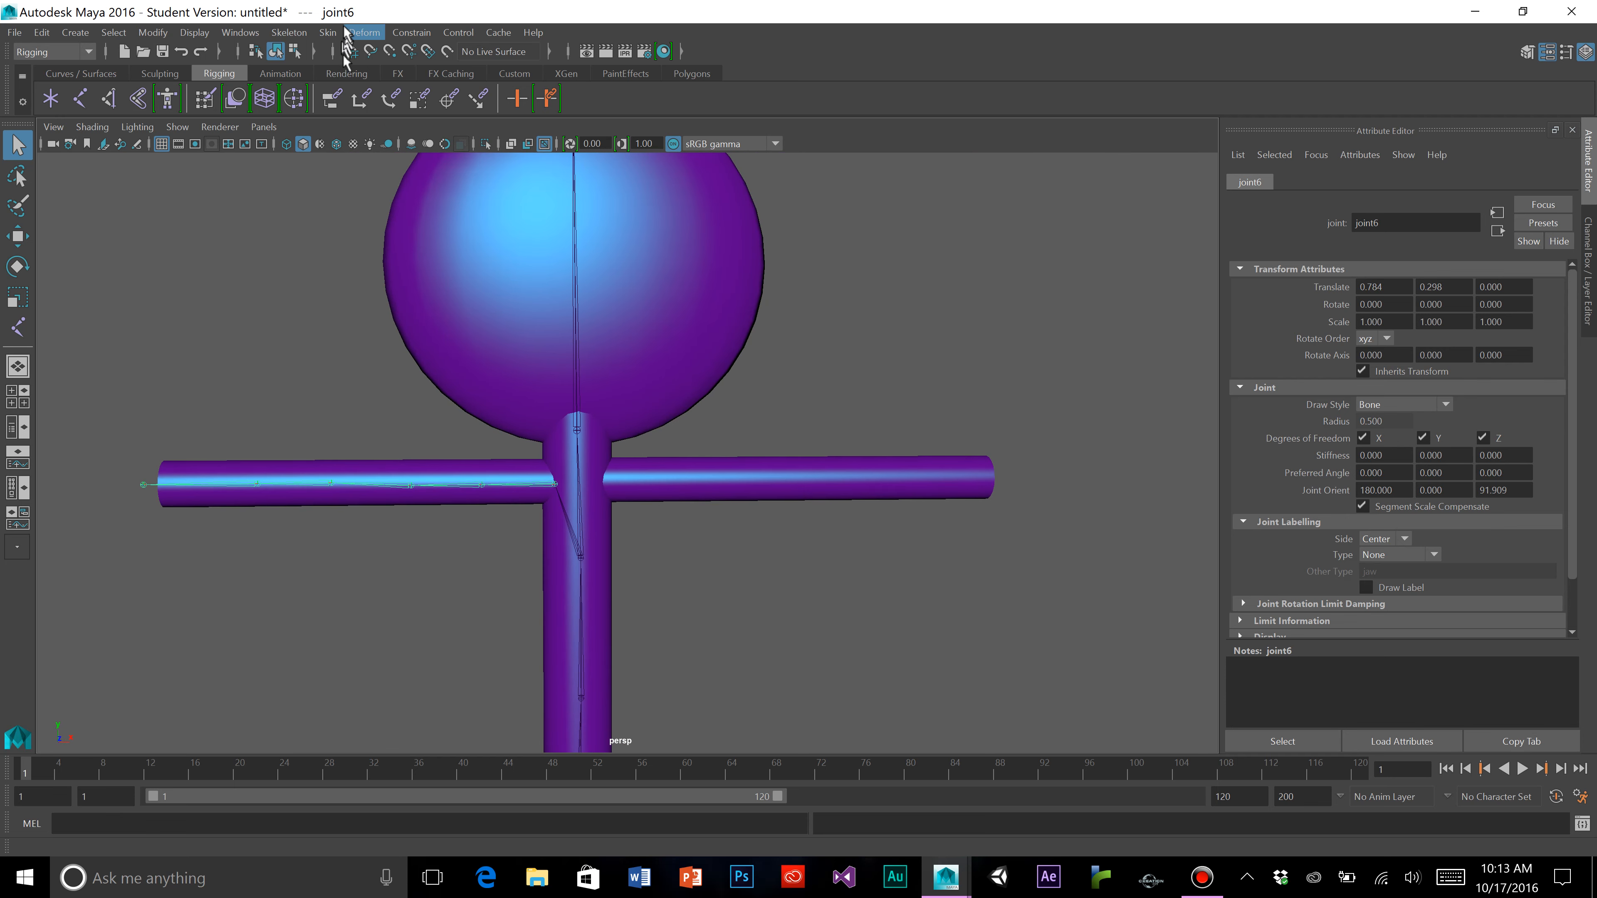
pyautogui.click(304, 34)
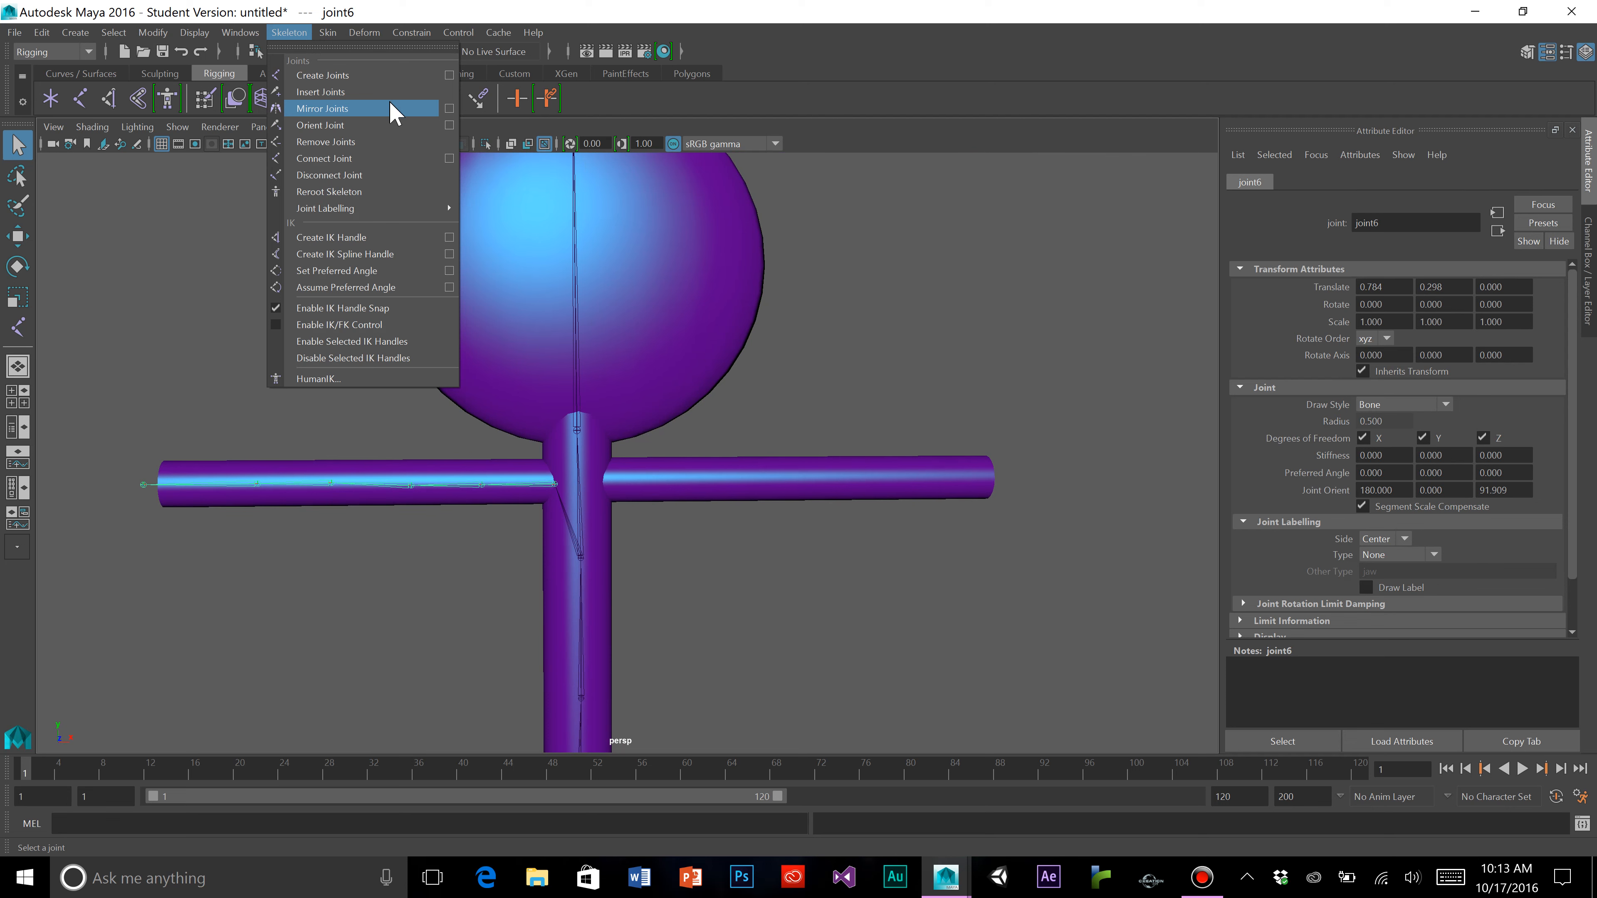
pyautogui.click(449, 108)
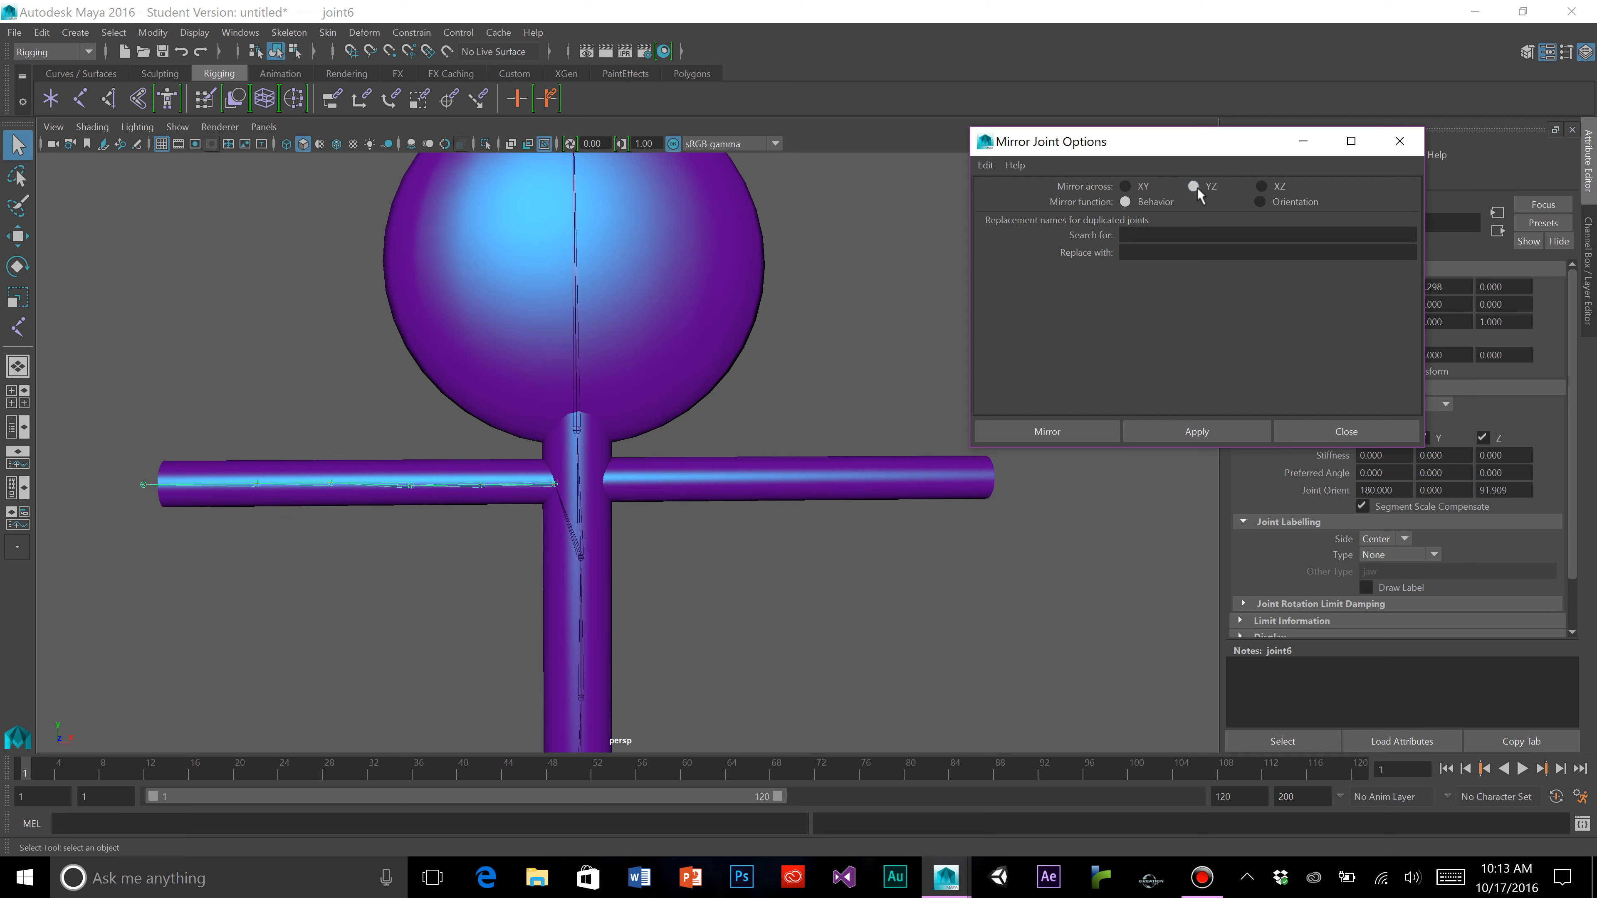
pyautogui.click(1207, 431)
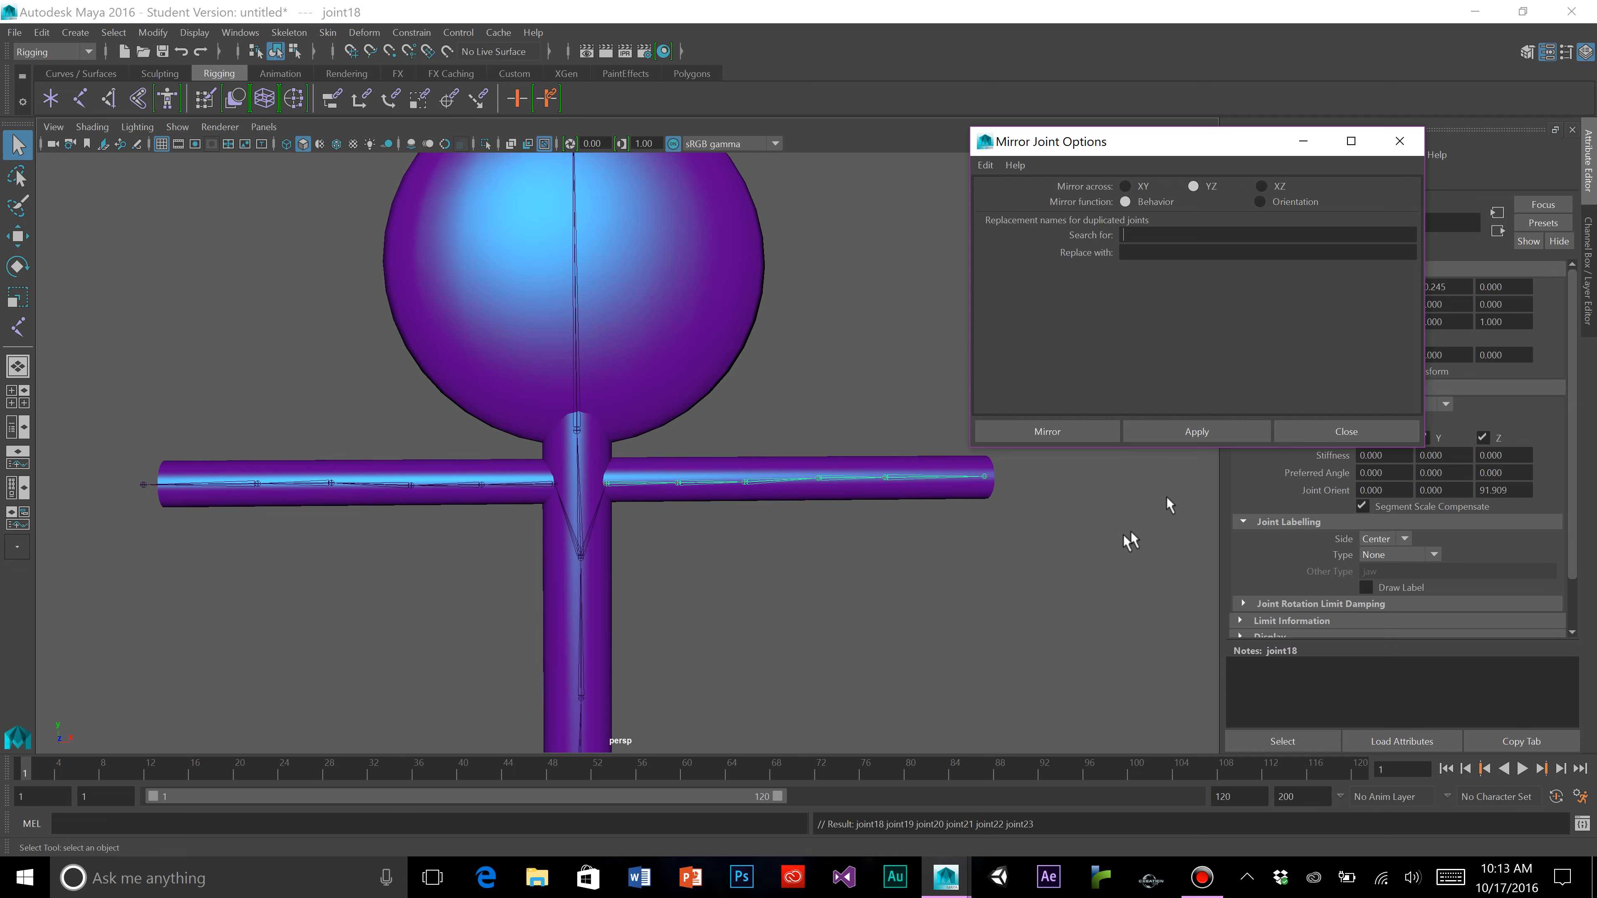
# Mirror the leg joint chain on the negative X side across YZ with Behavior, and close the mirror options
pyautogui.keyDown('alt'); pyautogui.moveTo(845, 597); pyautogui.dragTo(749, 593); pyautogui.keyUp('alt')
pyautogui.scroll(-4, 742, 594)
pyautogui.keyDown('alt'); pyautogui.moveTo(727, 605); pyautogui.dragTo(755, 416, button='middle'); pyautogui.keyUp('alt')
pyautogui.scroll(2, 737, 465)
pyautogui.click(737, 466)
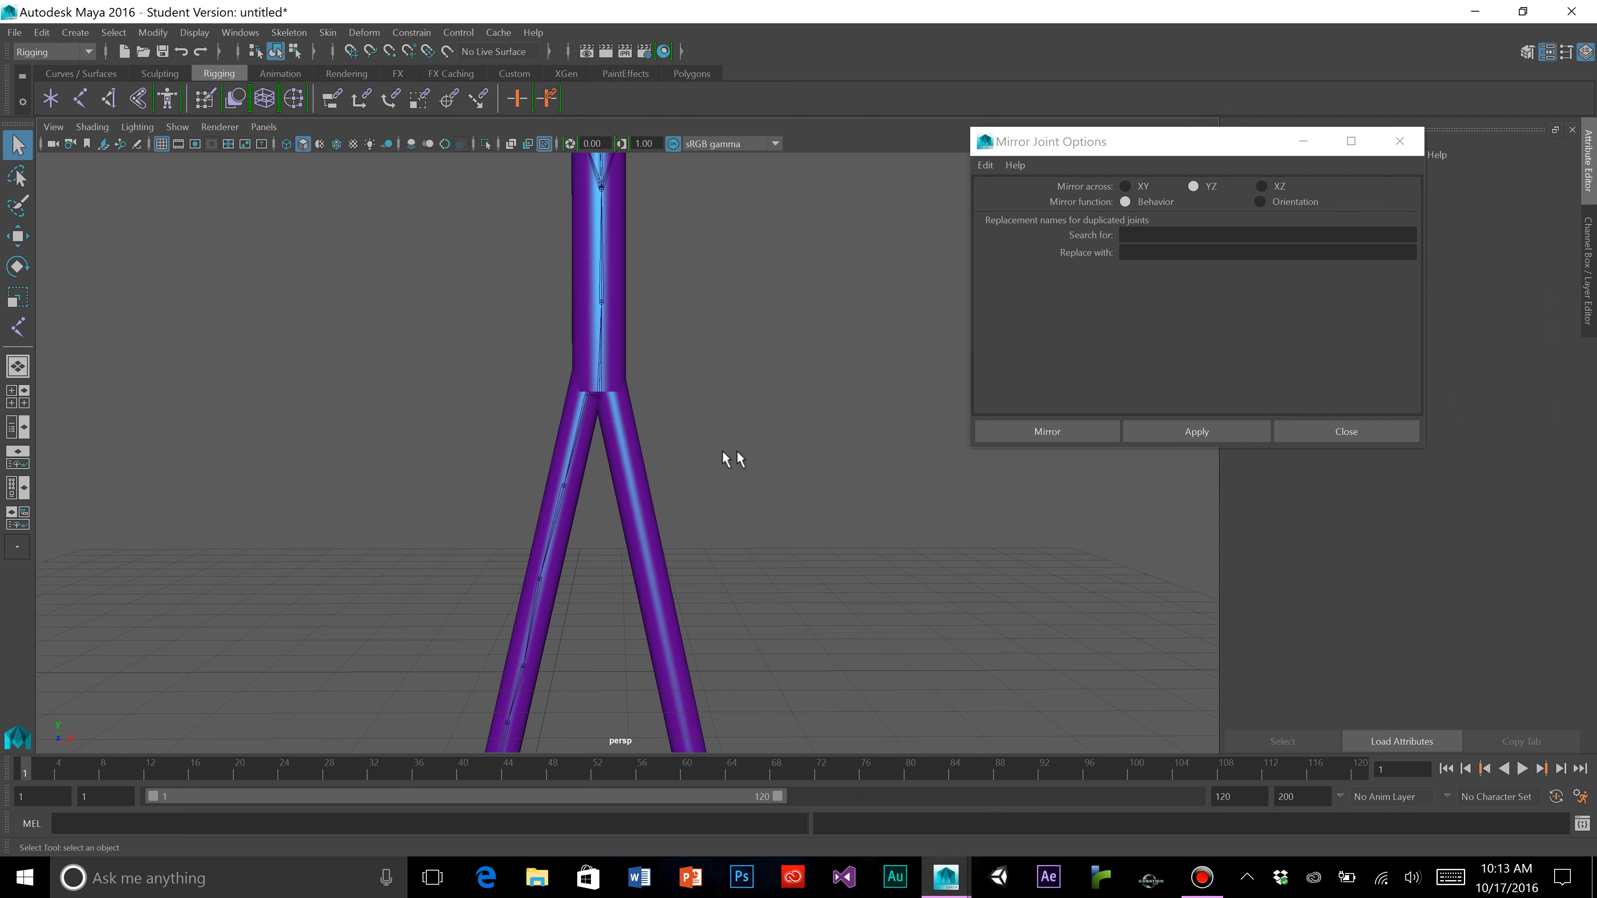
pyautogui.click(577, 429)
pyautogui.scroll(-2, 758, 415)
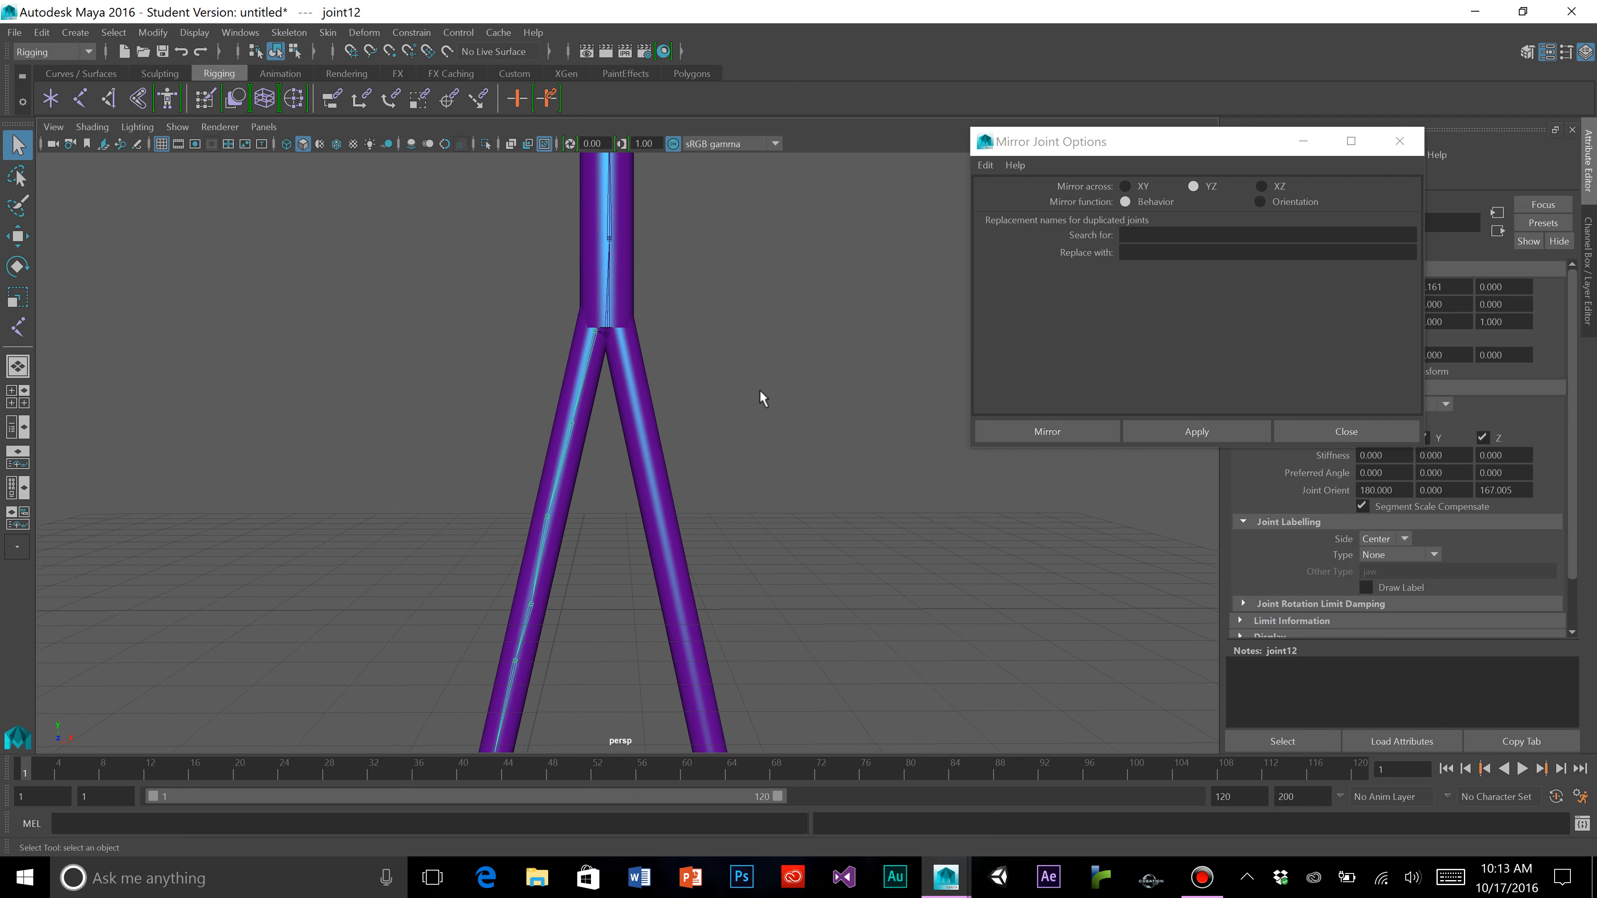
pyautogui.click(1175, 431)
pyautogui.scroll(5, 763, 403)
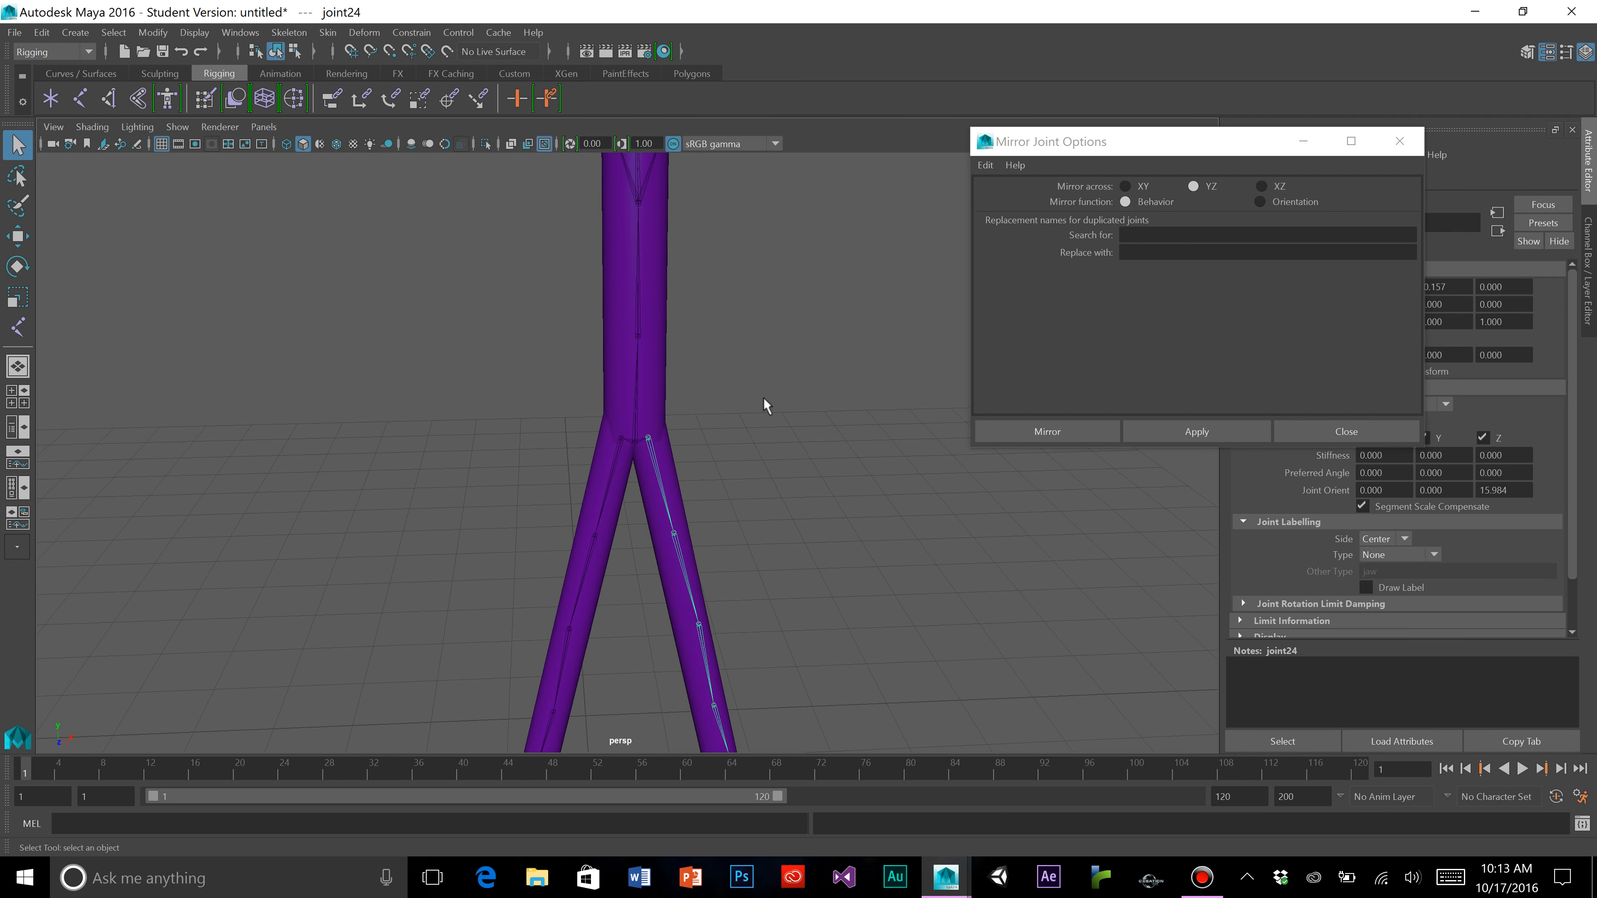
pyautogui.scroll(-8, 760, 414)
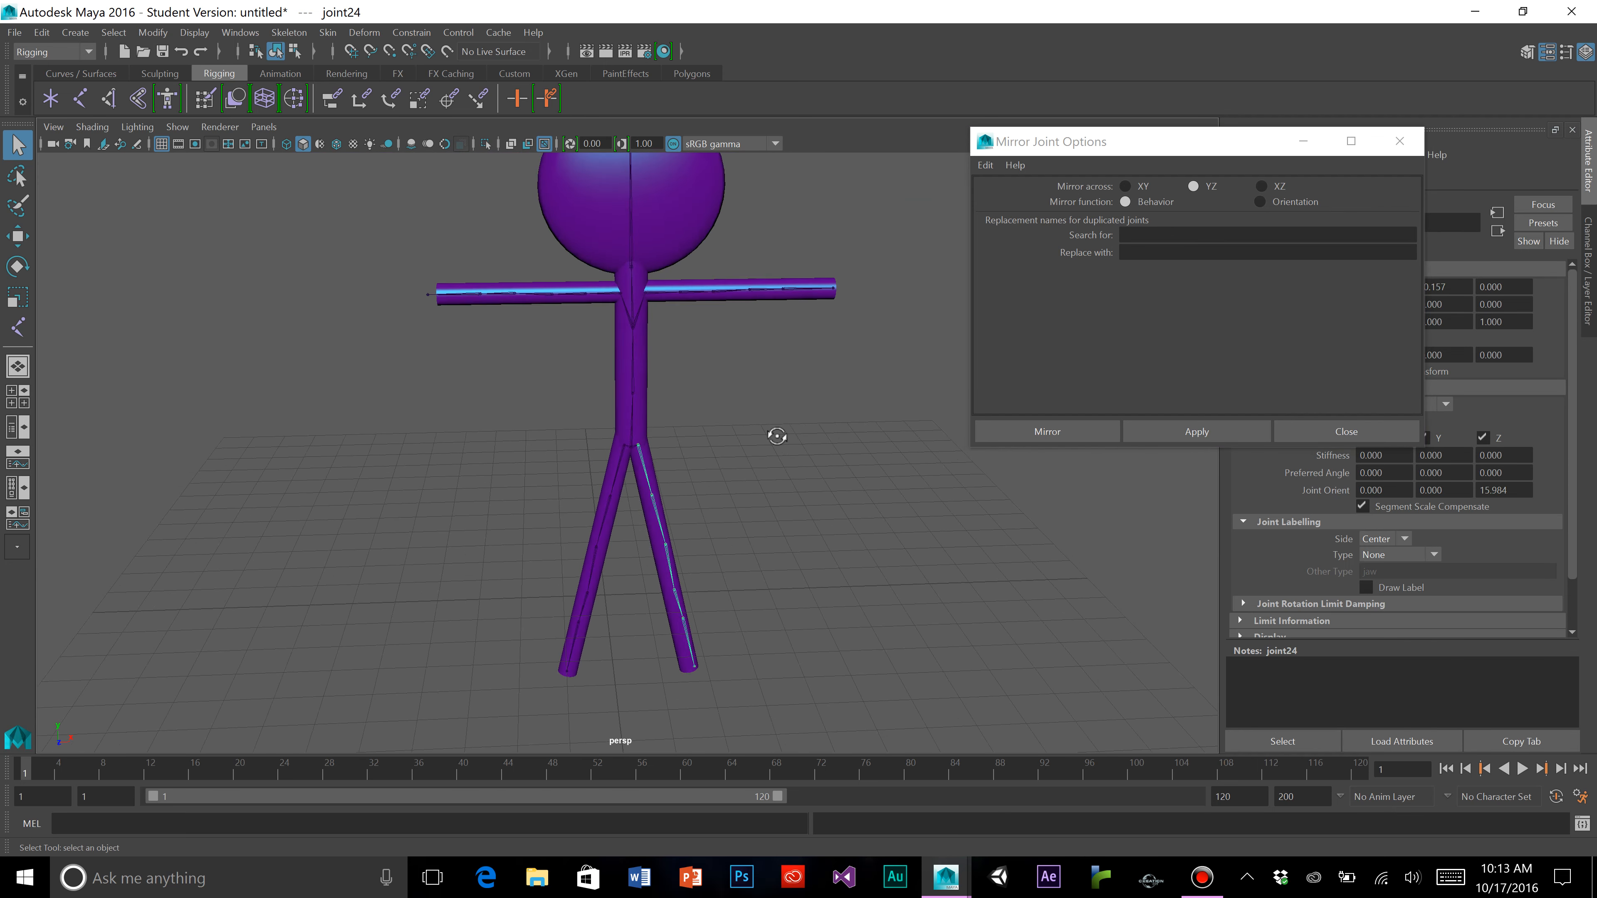
pyautogui.keyDown('alt'); pyautogui.moveTo(778, 409); pyautogui.dragTo(752, 448, button='middle'); pyautogui.keyUp('alt')
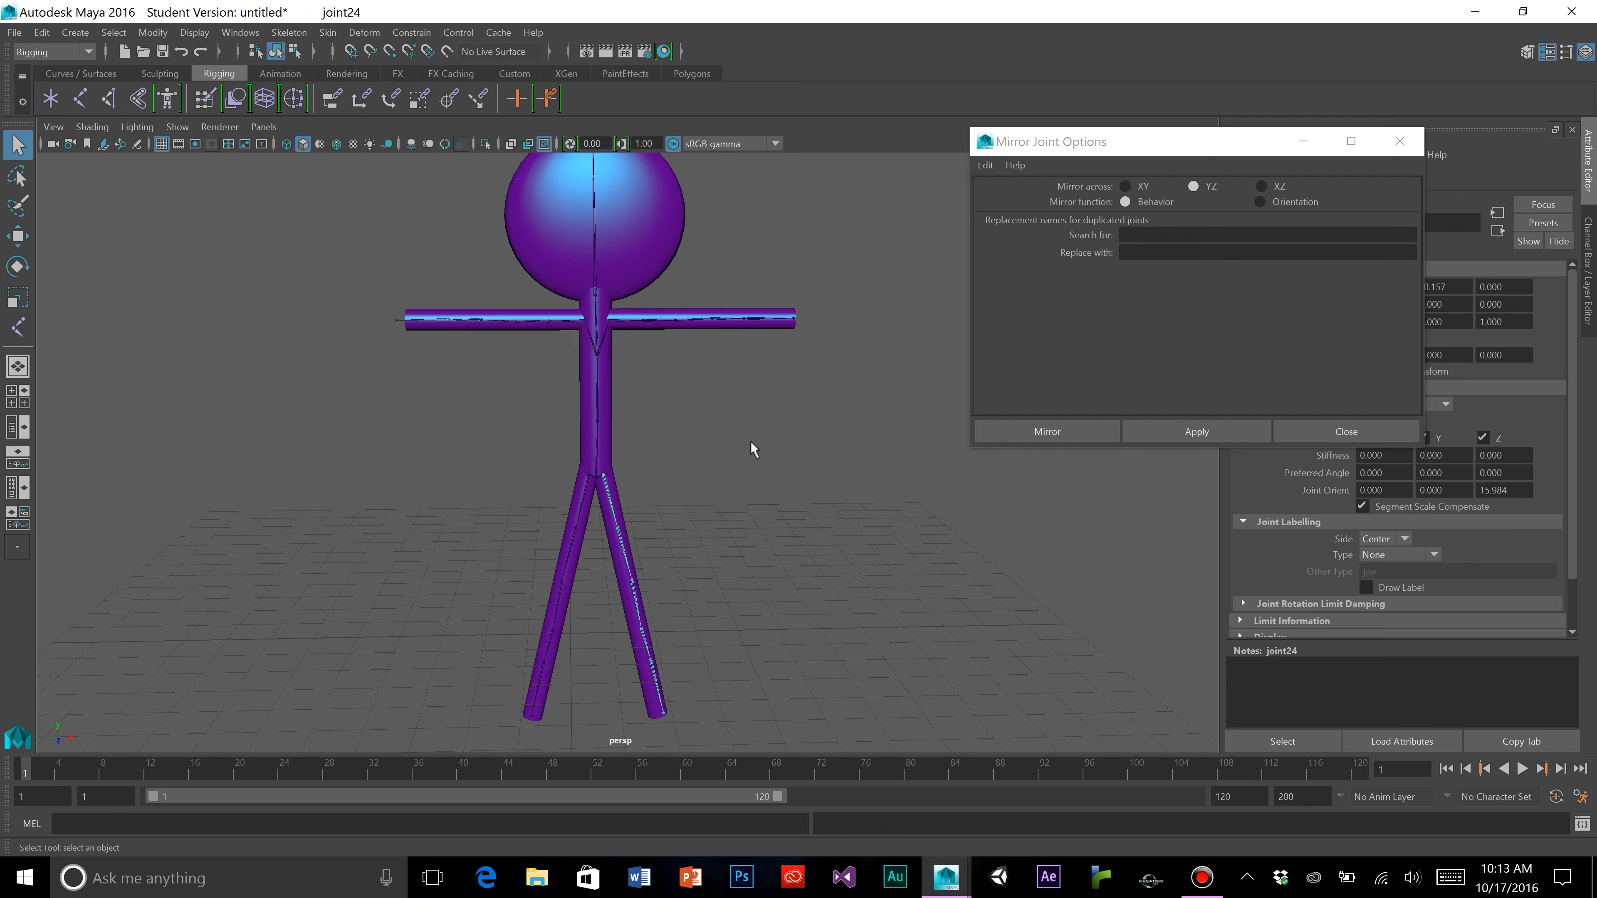
pyautogui.click(1399, 141)
# Select the root joint together with all the character's meshes and bind the skin to the skeleton
pyautogui.keyDown('alt'); pyautogui.moveTo(829, 371); pyautogui.dragTo(806, 424, button='middle'); pyautogui.keyUp('alt')
pyautogui.scroll(5, 682, 493)
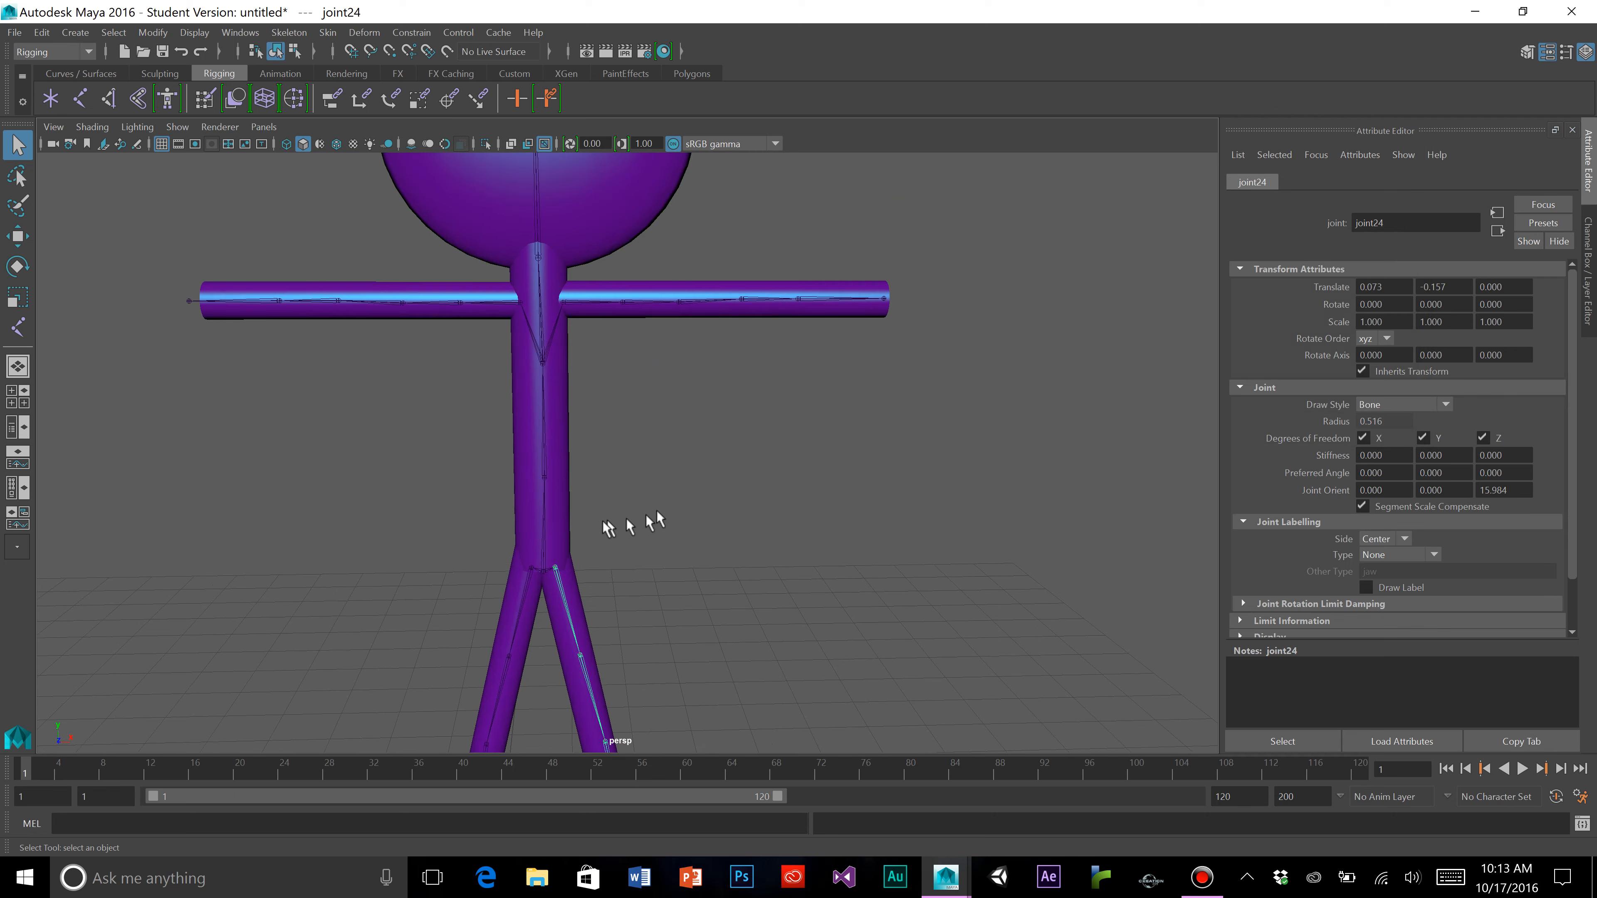
pyautogui.click(544, 542)
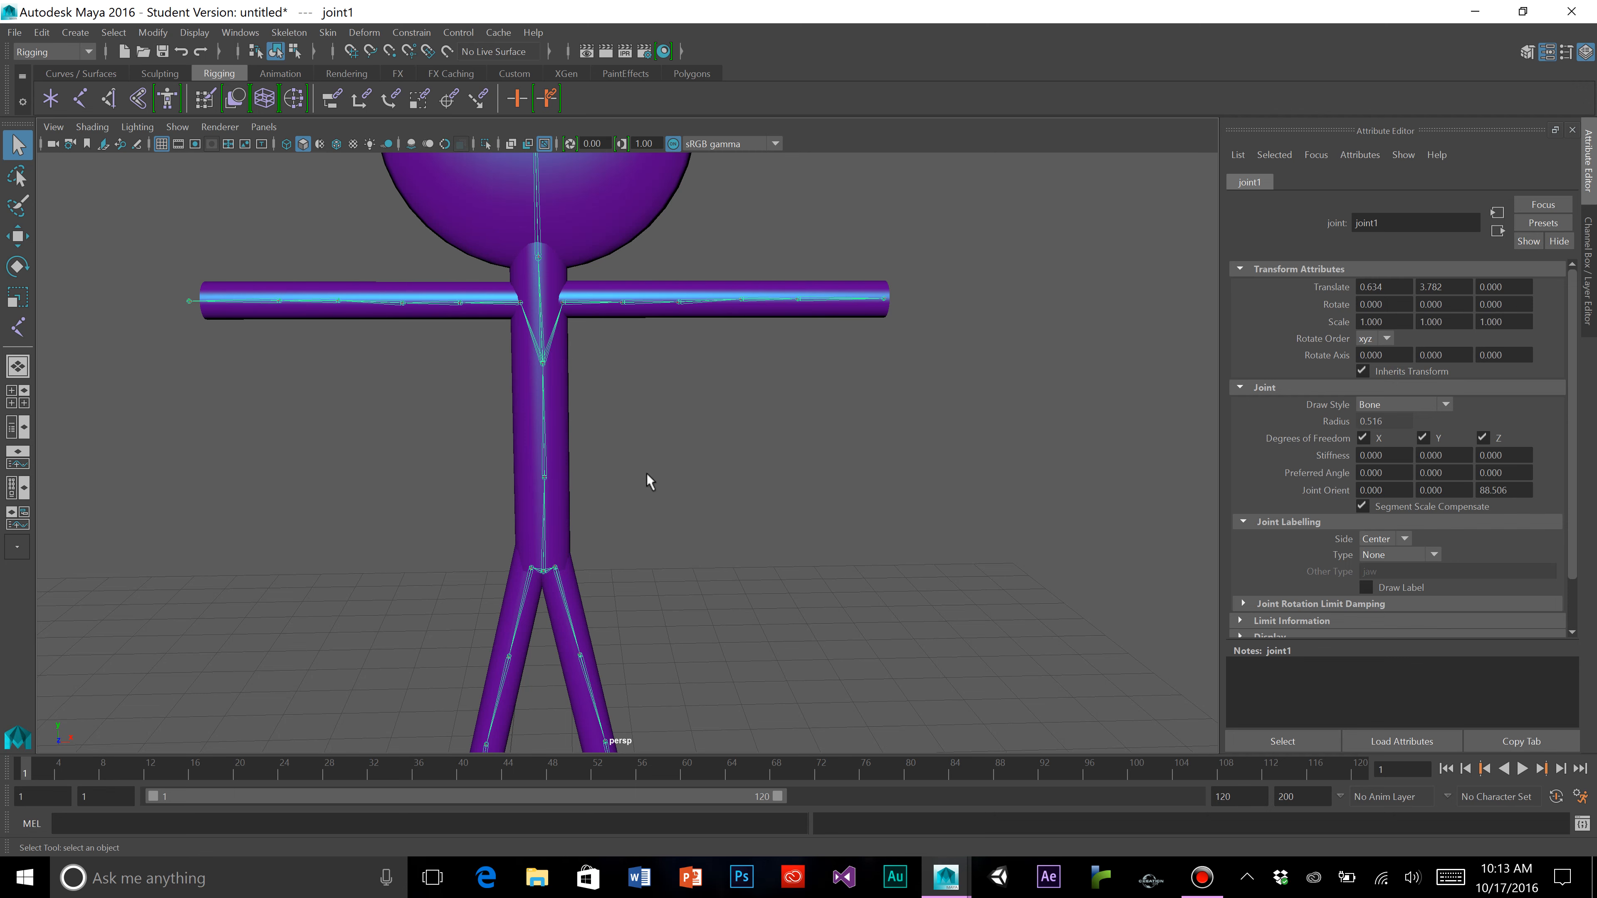
pyautogui.scroll(-3, 646, 473)
pyautogui.scroll(3, 647, 495)
pyautogui.scroll(-3, 571, 478)
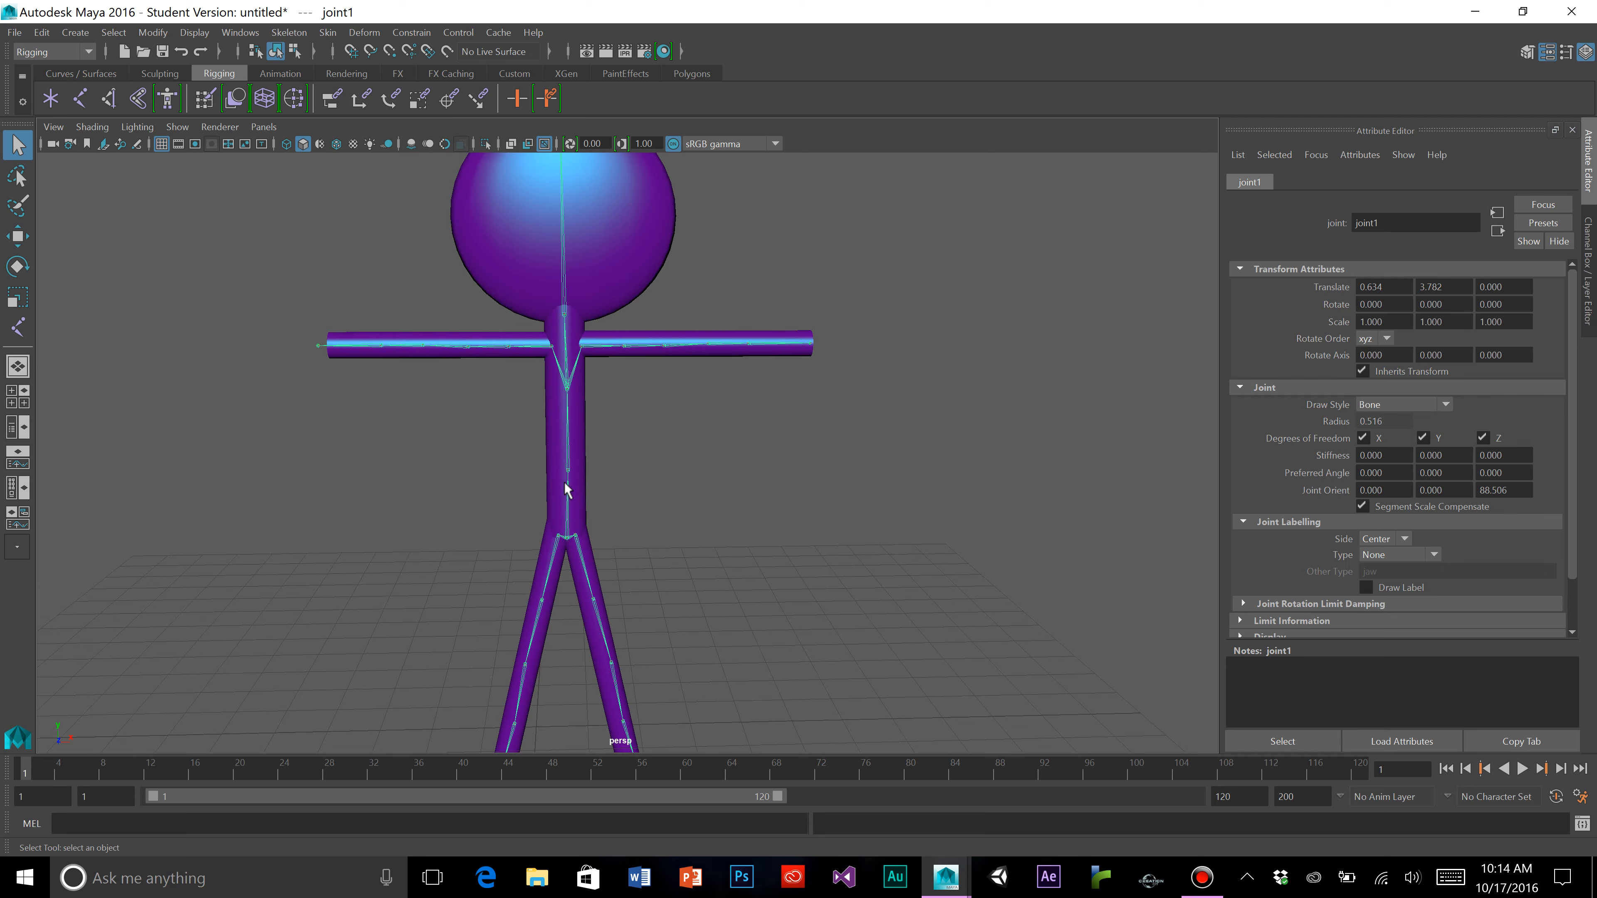
pyautogui.click(580, 467)
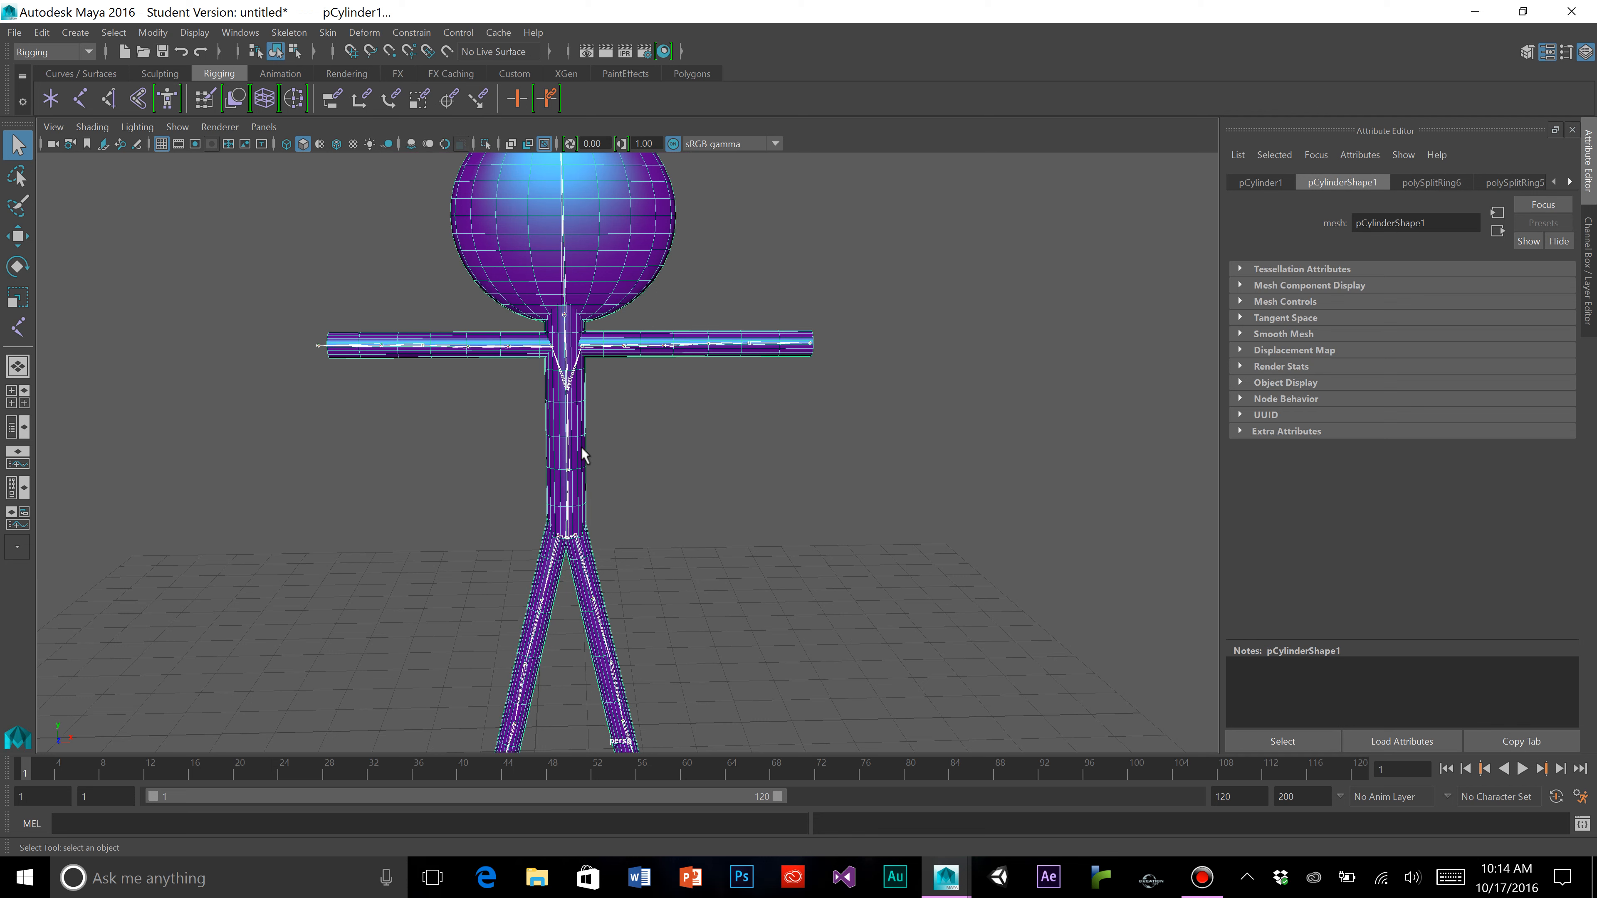
pyautogui.scroll(-2, 583, 436)
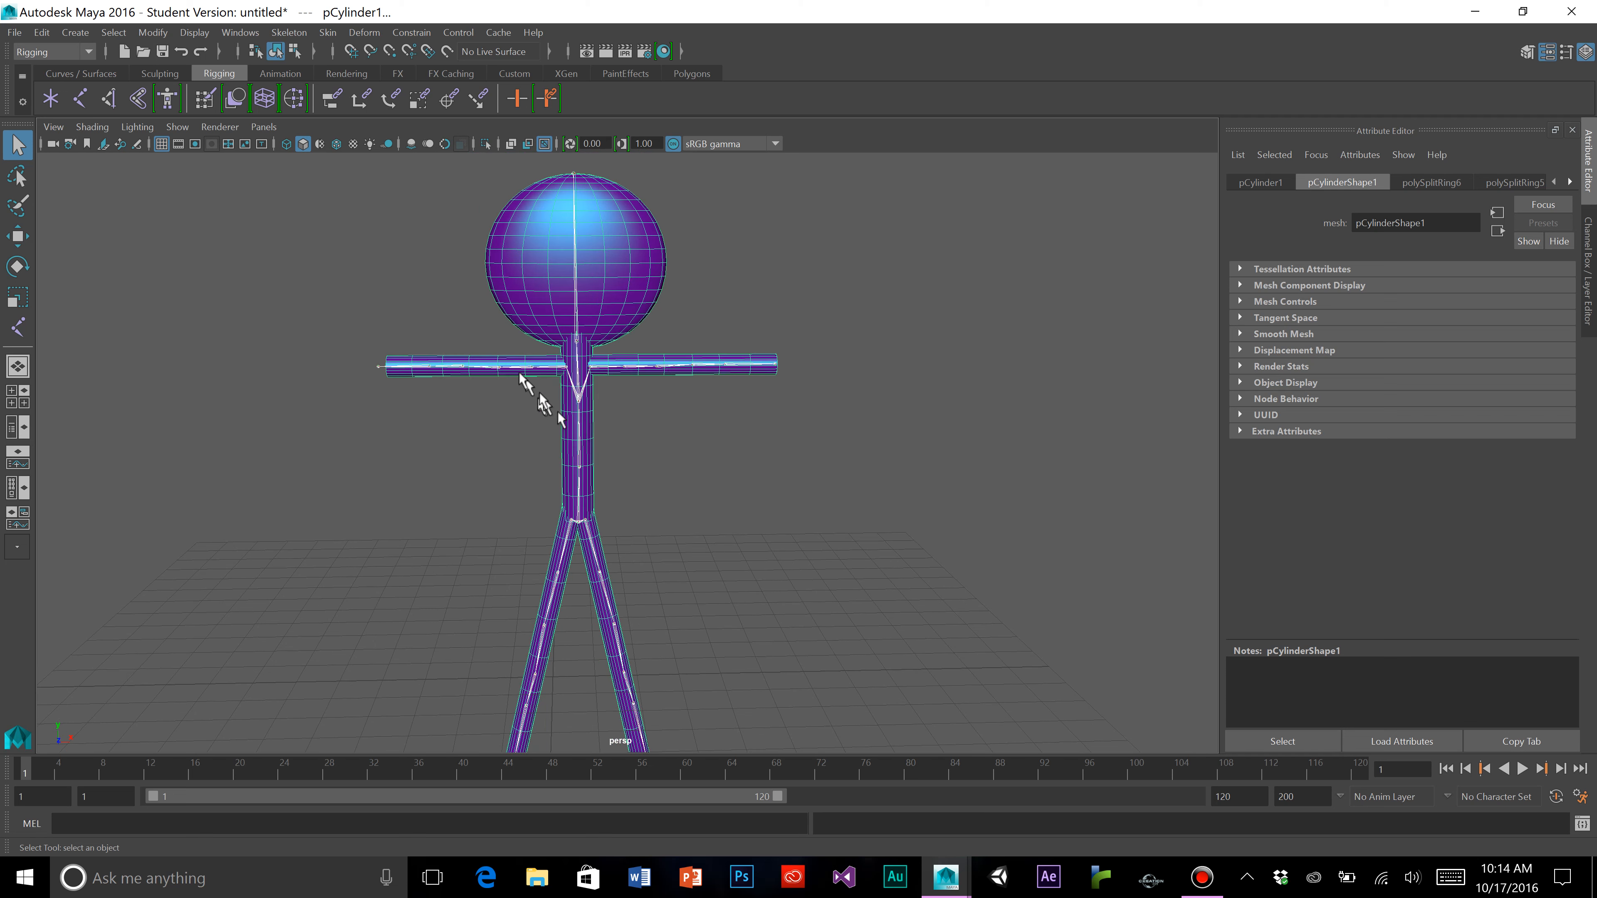
pyautogui.click(328, 33)
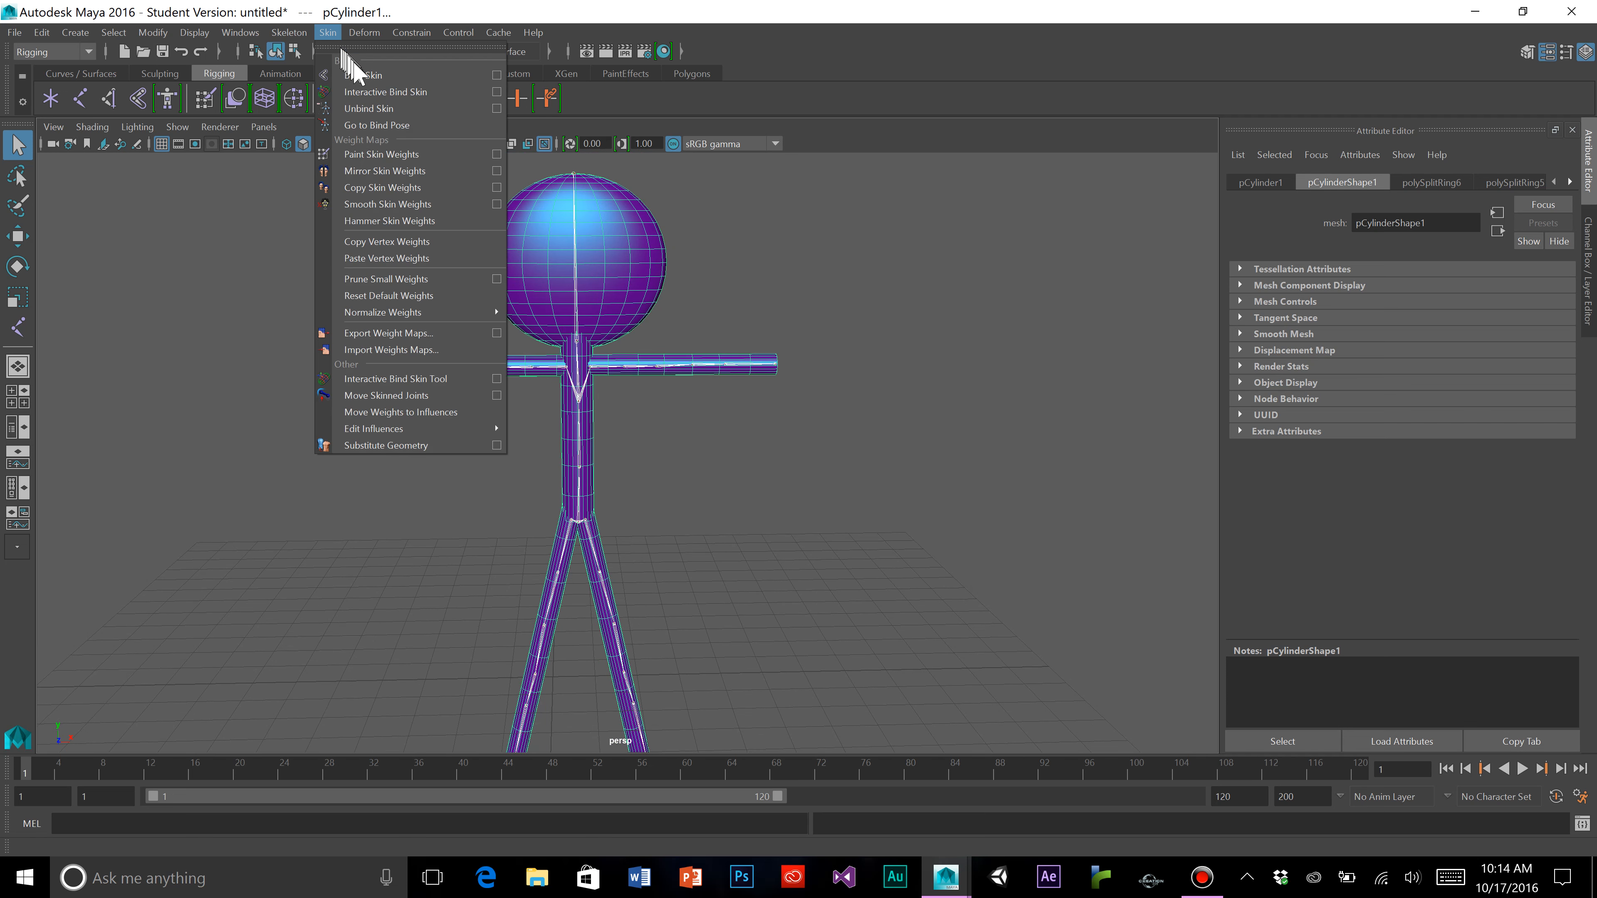
pyautogui.click(361, 73)
# Test the skin binding by rotating the upper joint of the positive X arm about -40 degrees in Z, and undo the rotation
pyautogui.scroll(3, 763, 474)
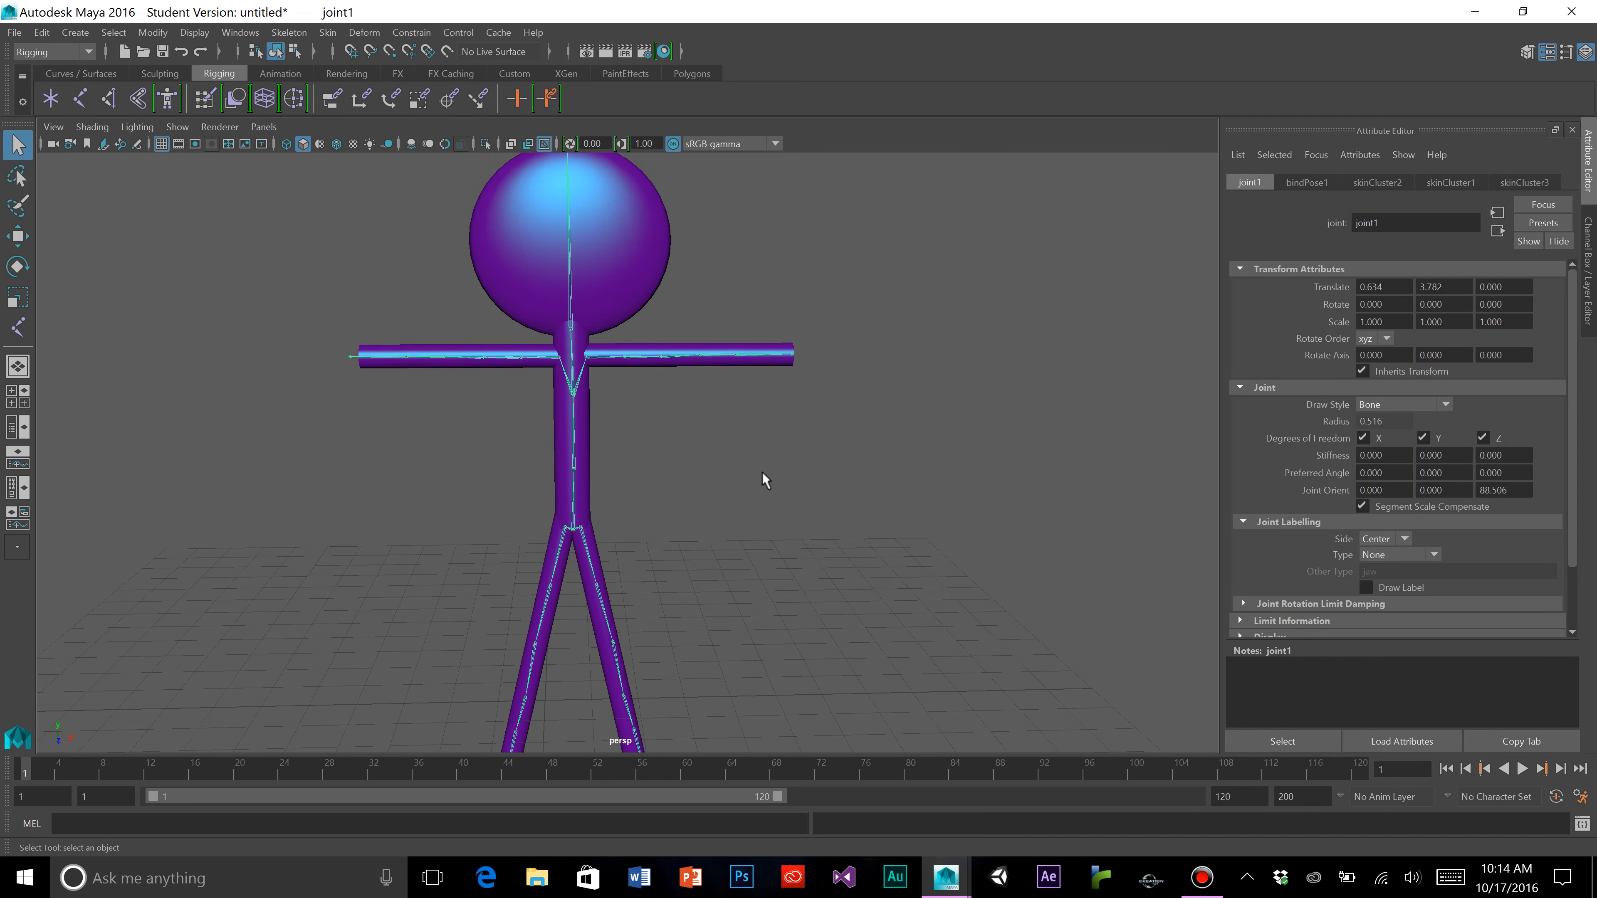
pyautogui.click(650, 326)
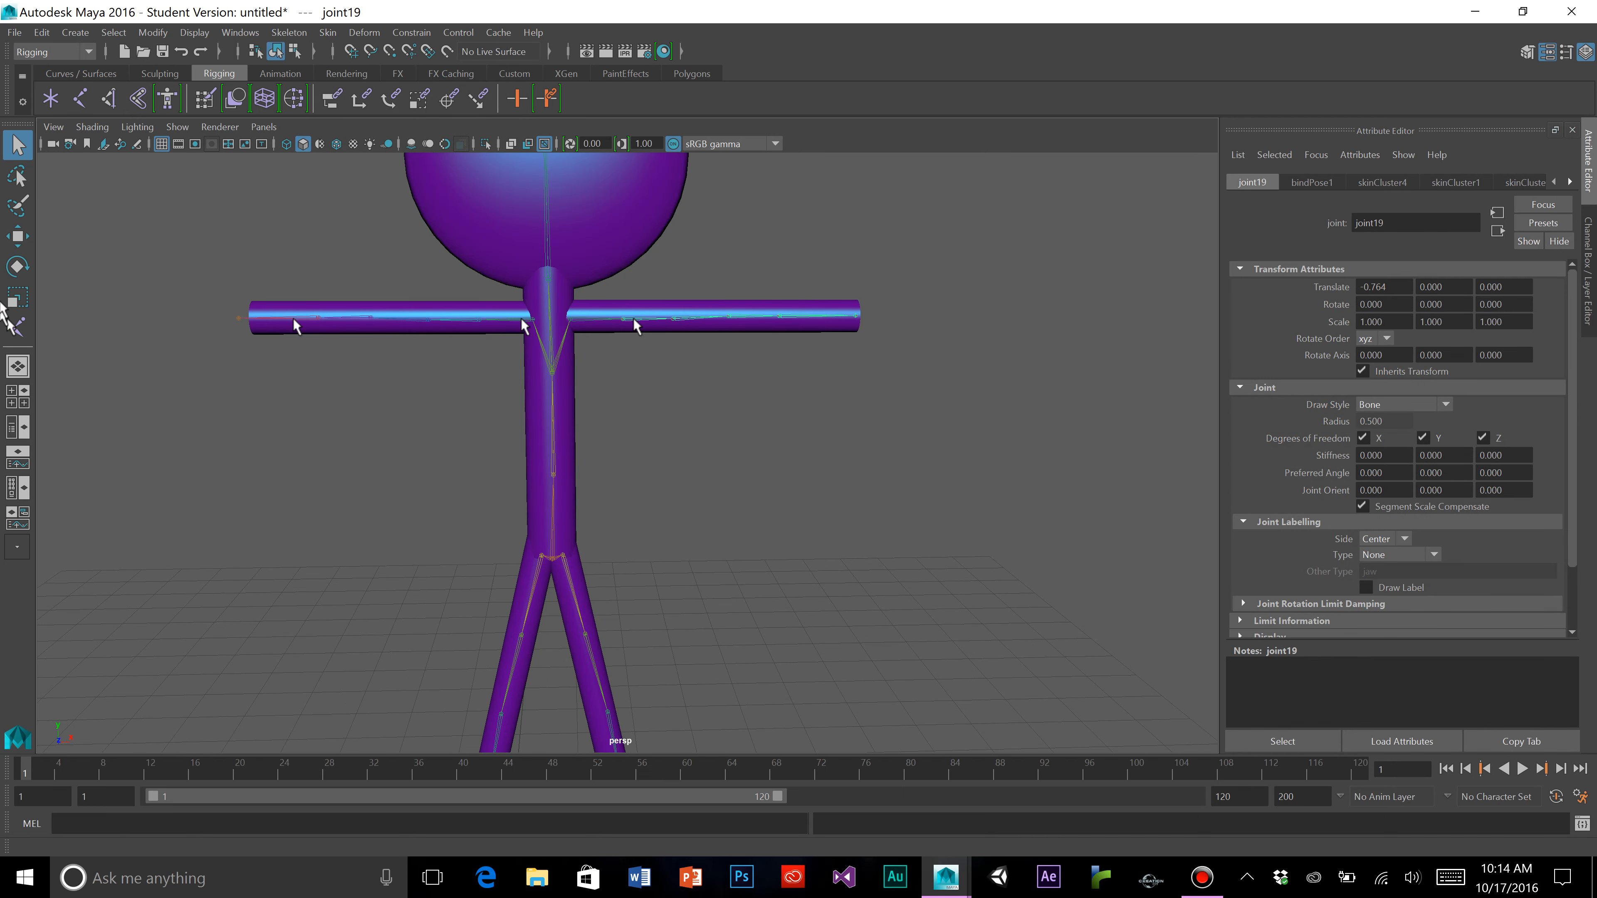
pyautogui.click(17, 266)
pyautogui.moveTo(667, 257); pyautogui.dragTo(756, 325)
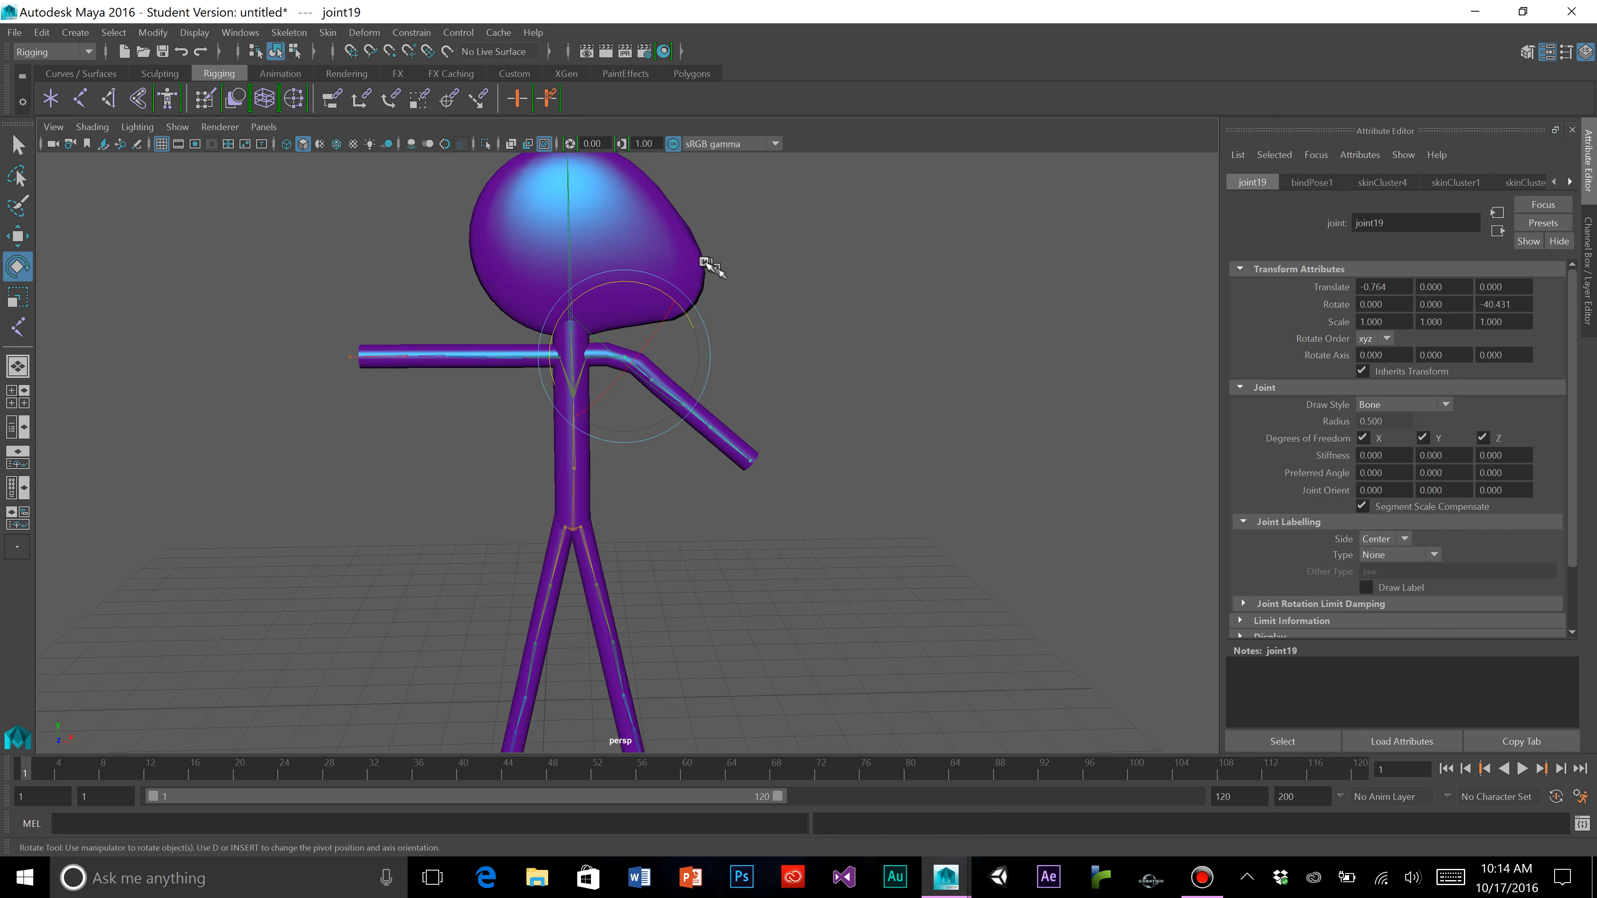
pyautogui.scroll(-1, 706, 262)
pyautogui.scroll(2, 704, 311)
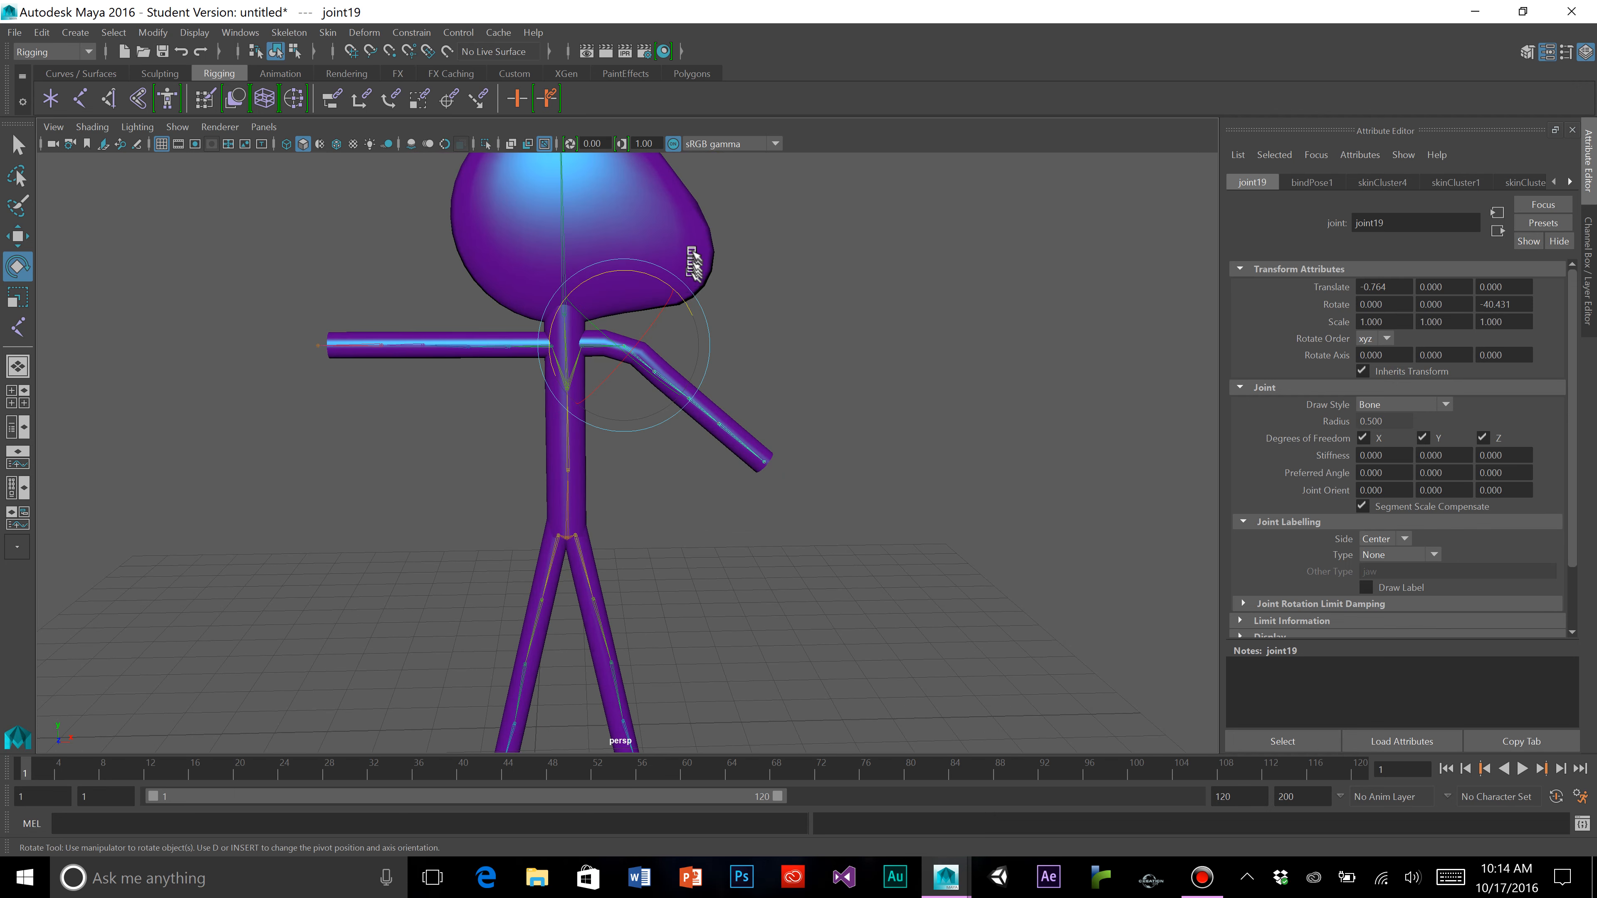
pyautogui.scroll(1, 703, 264)
pyautogui.keyDown('alt'); pyautogui.moveTo(730, 242); pyautogui.dragTo(785, 385, button='middle'); pyautogui.keyUp('alt')
pyautogui.scroll(1, 785, 385)
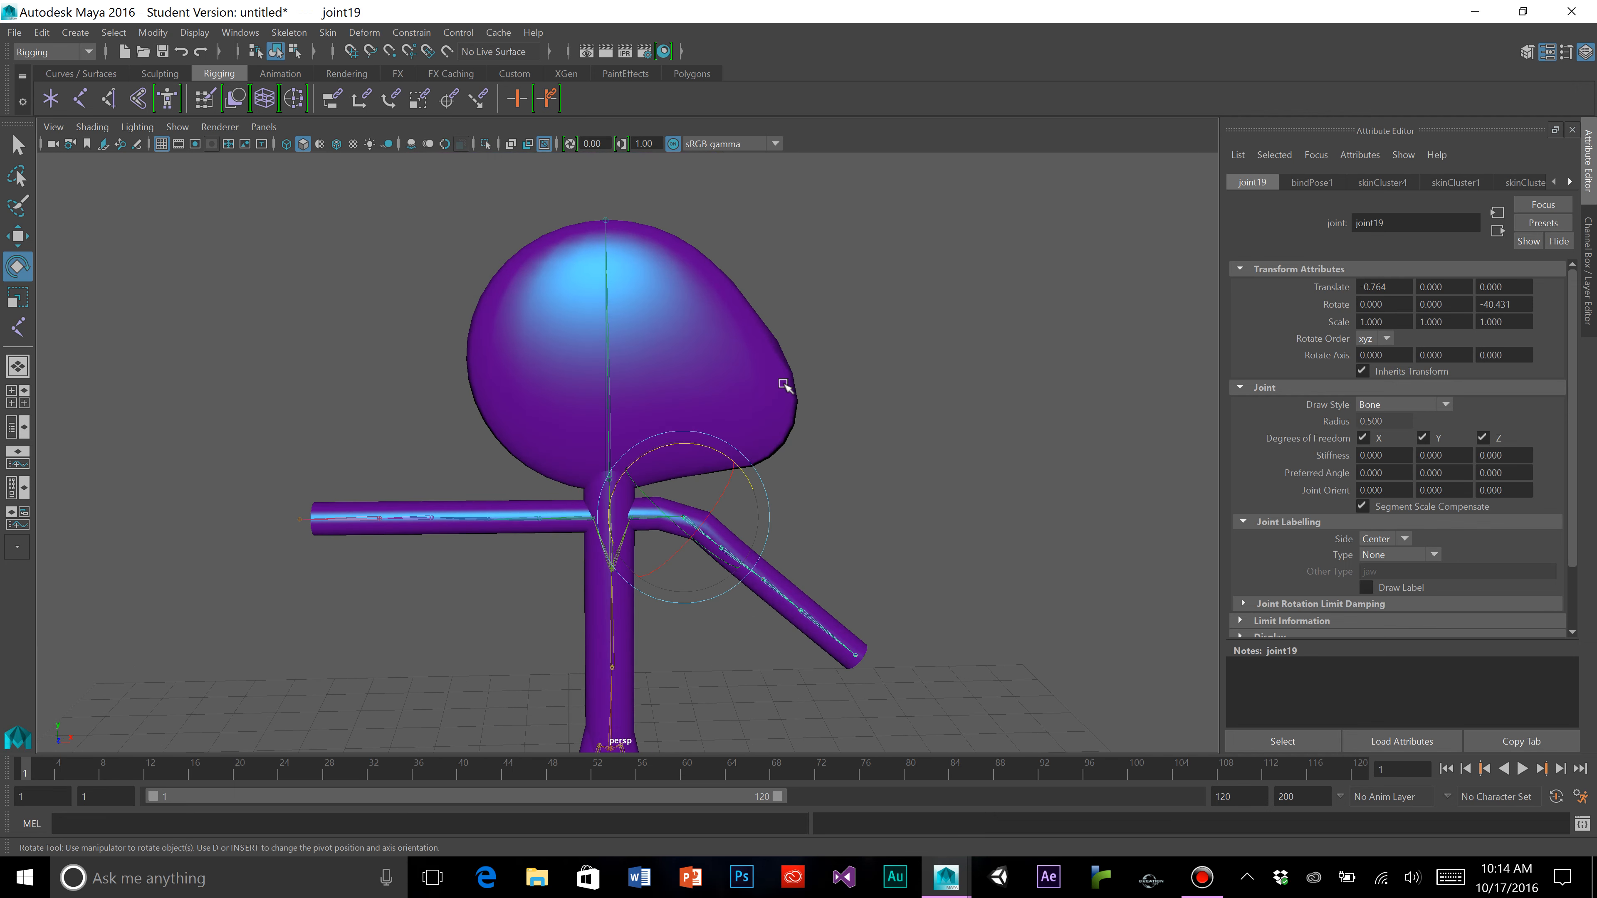
pyautogui.hotkey('ctrl', 'z')
# Test the head's deformation by rotating the joint at the base of the head about 25 degrees in Z, and undo the rotation
pyautogui.click(610, 409)
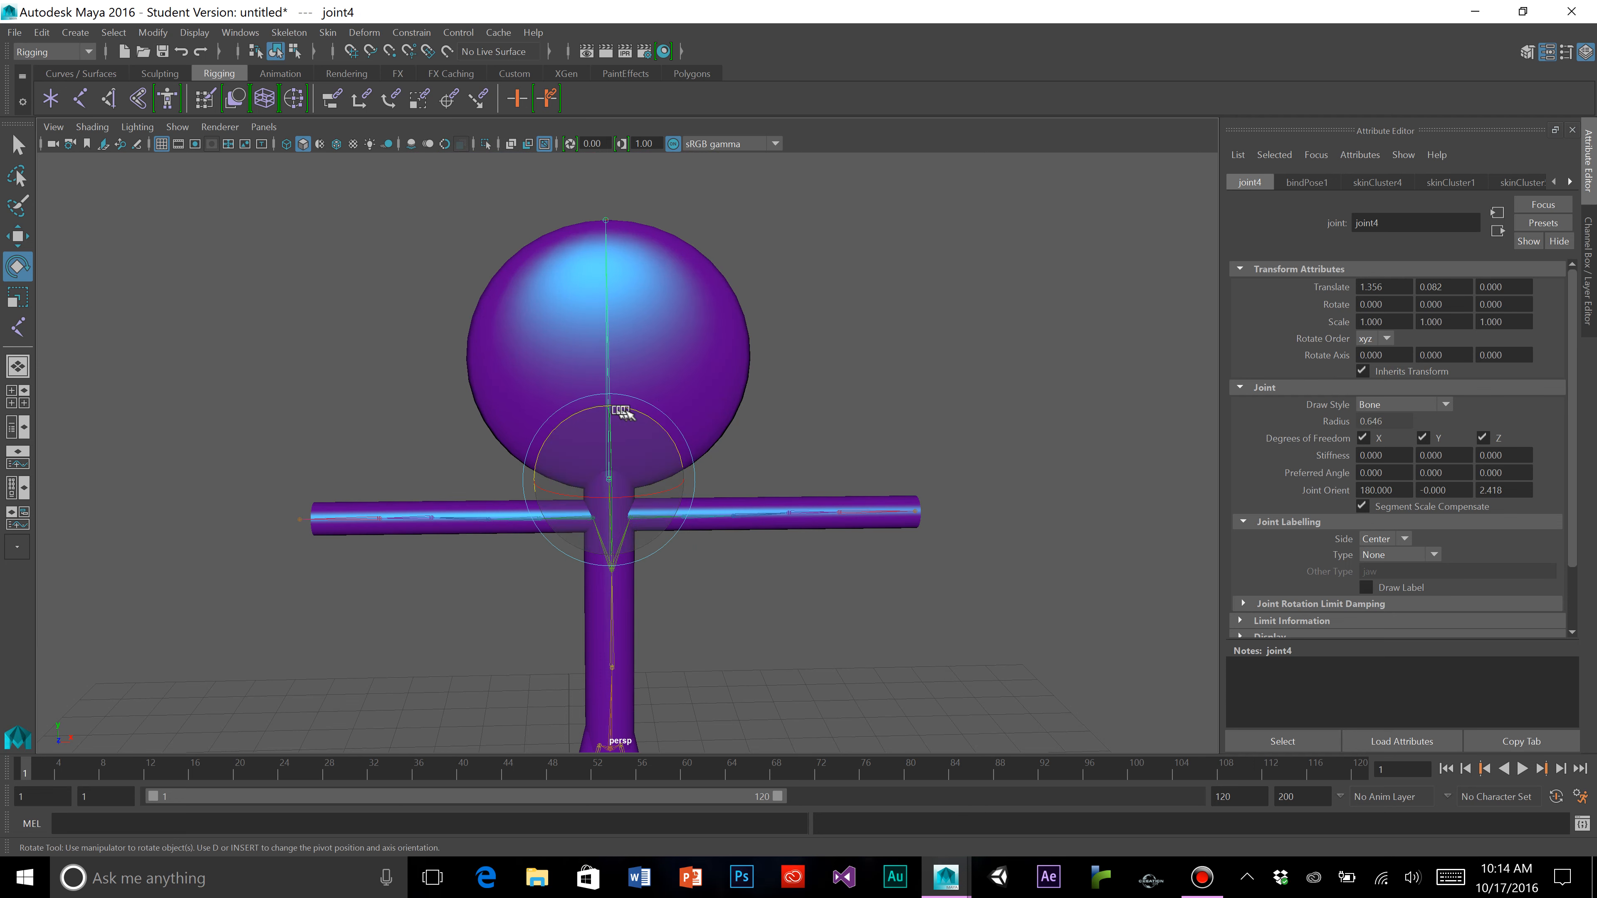
pyautogui.moveTo(663, 424); pyautogui.dragTo(729, 442)
pyautogui.hotkey('ctrl', 'z')
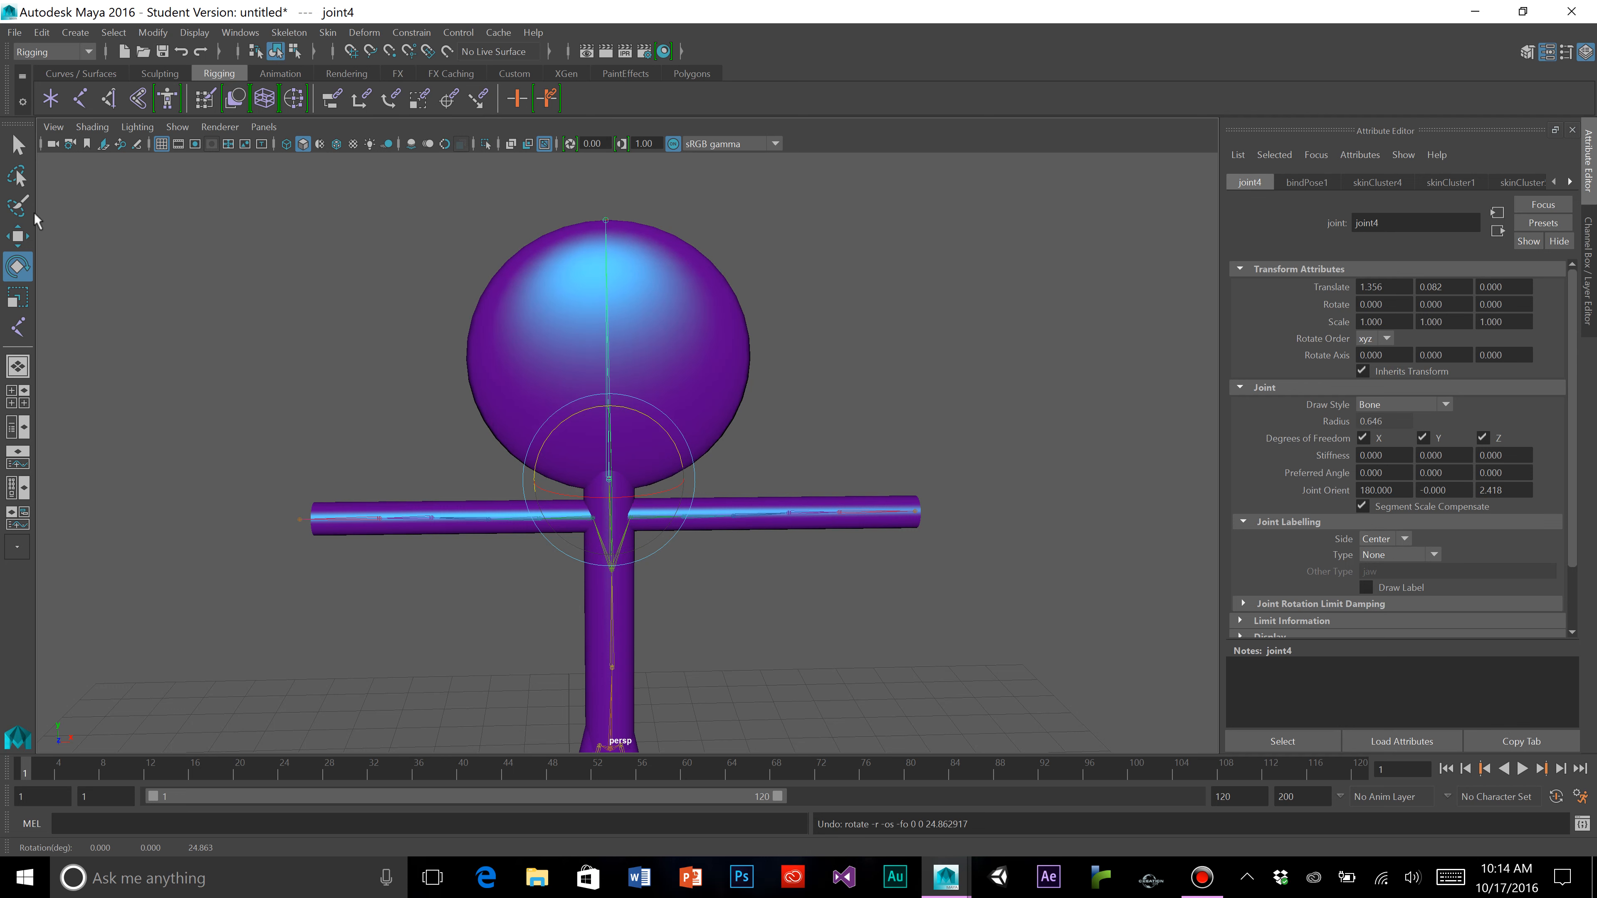
# Open the Paint Skin Weights tool settings for the joint at the base of the head and examine the influences and paint options
pyautogui.click(22, 151)
pyautogui.click(494, 347)
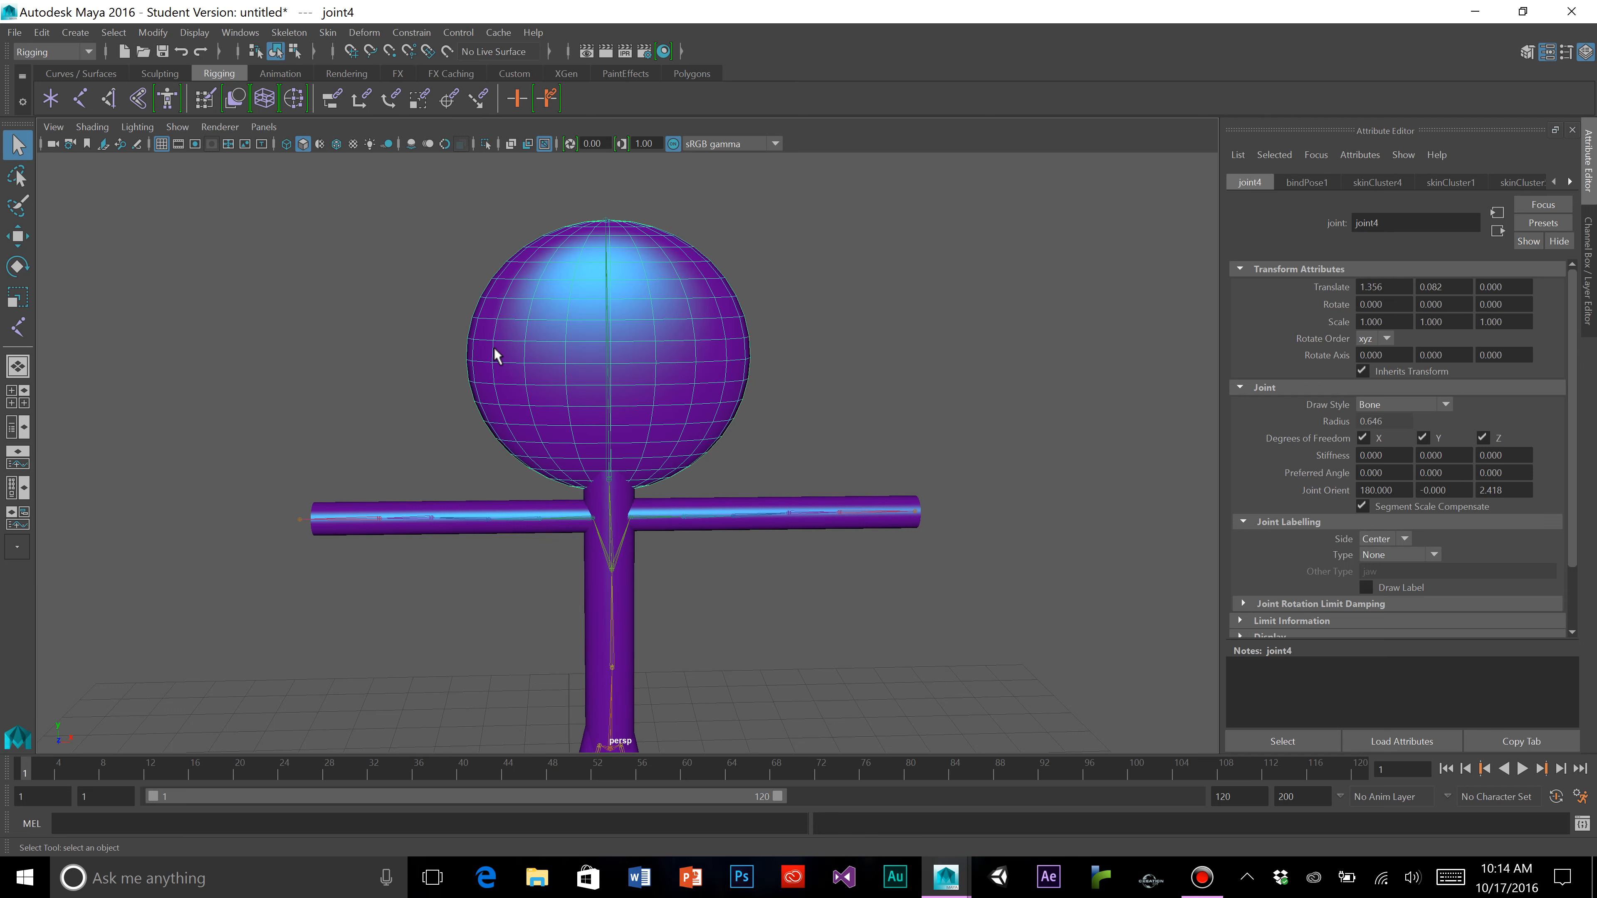
pyautogui.click(347, 341)
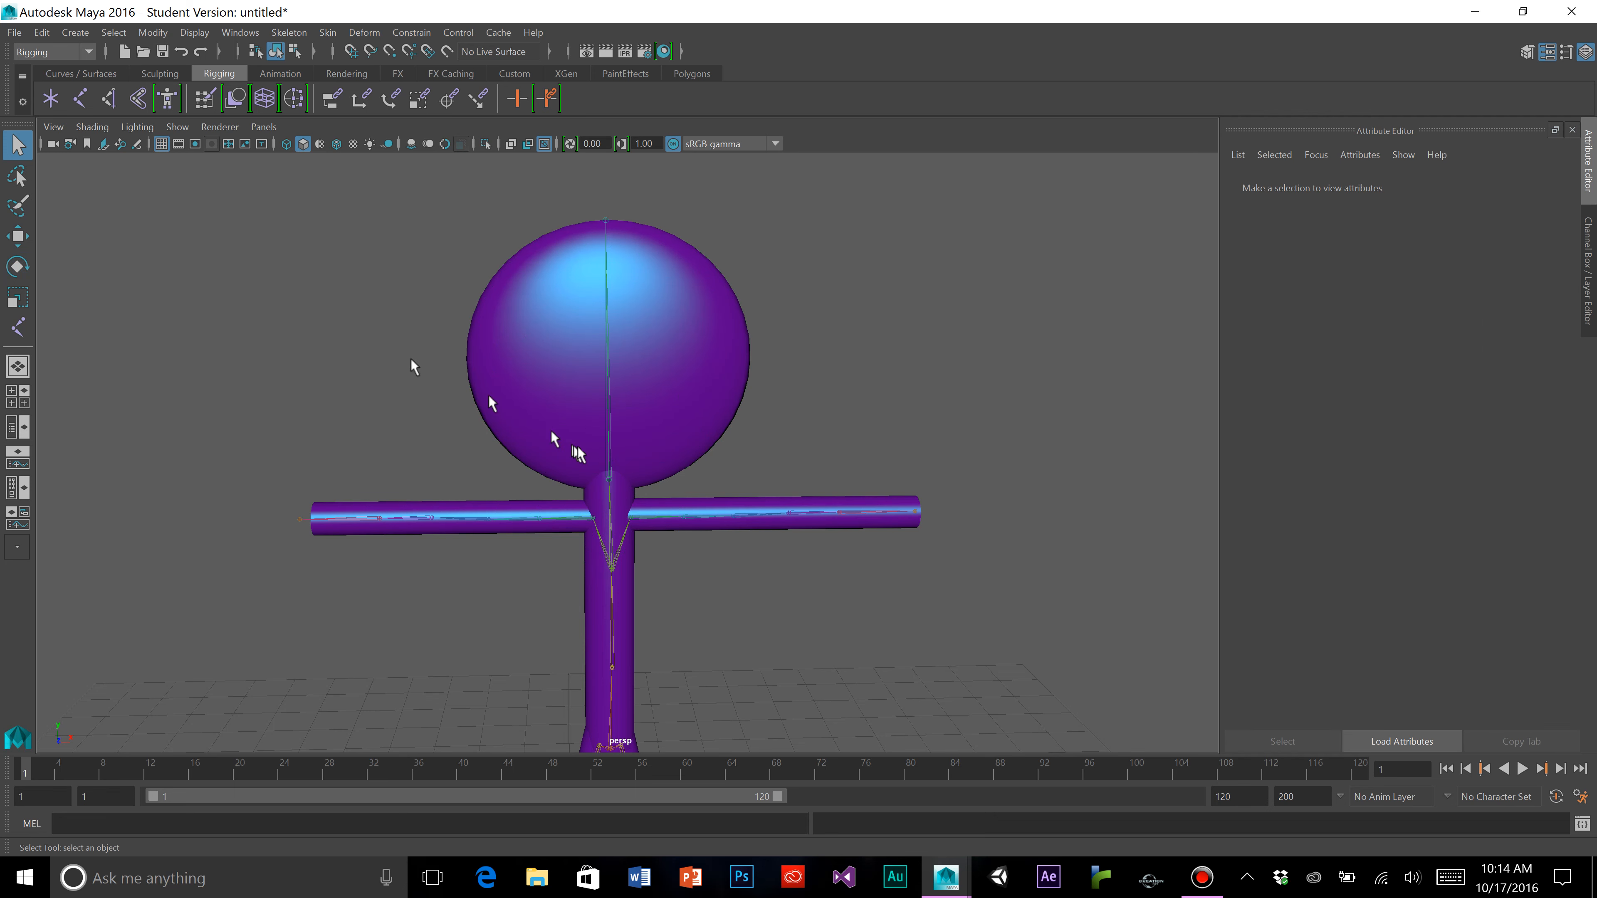
pyautogui.click(608, 454)
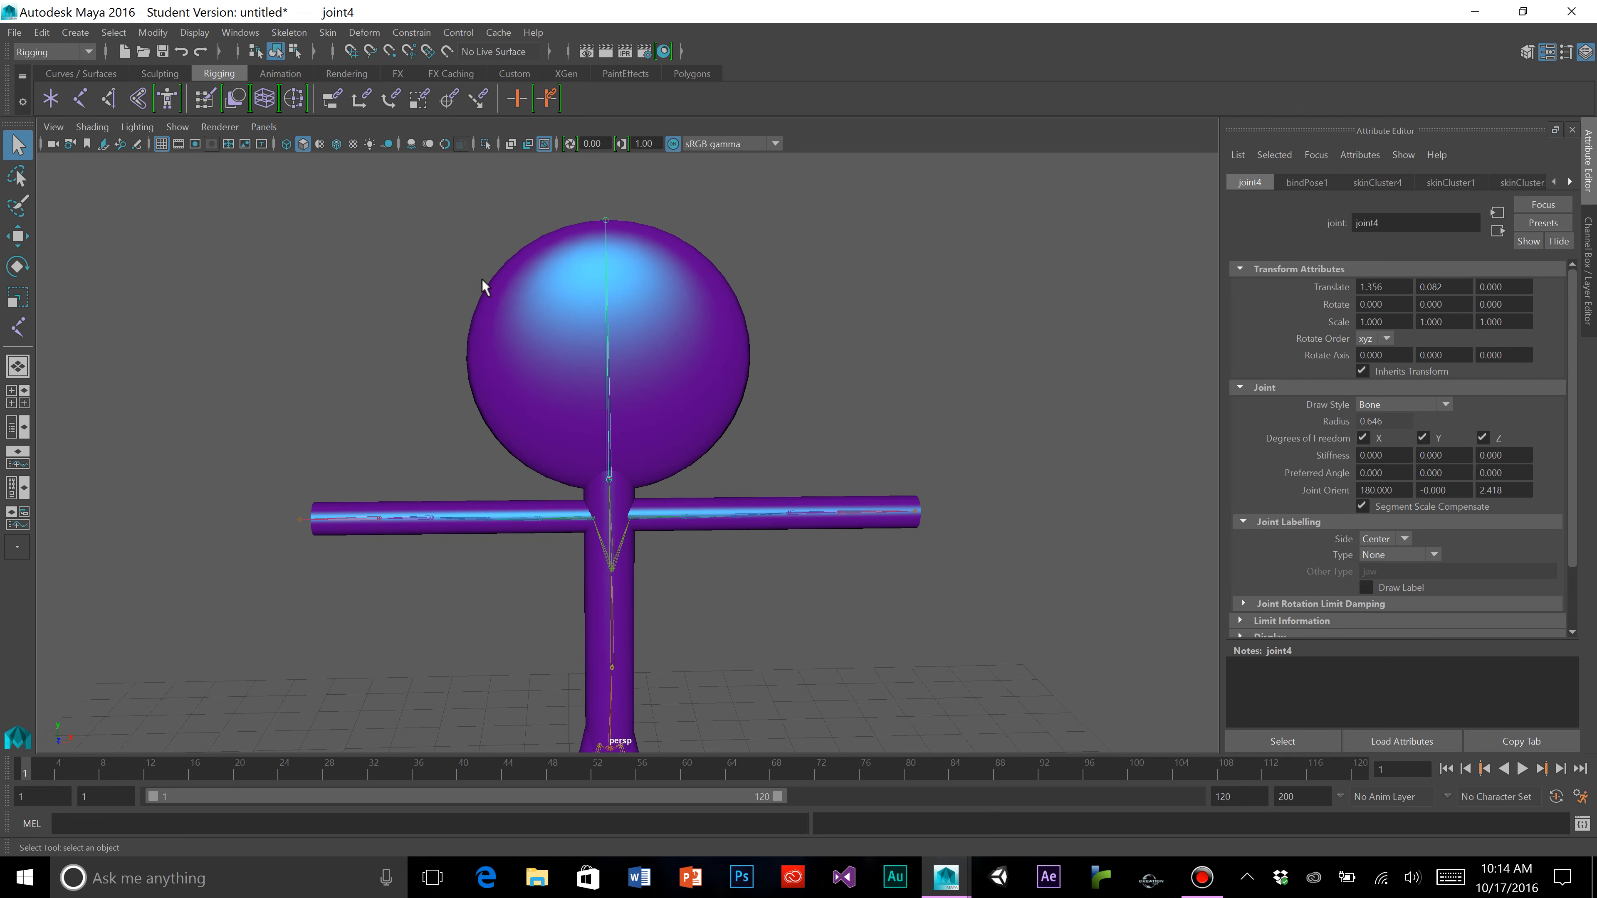
pyautogui.click(328, 33)
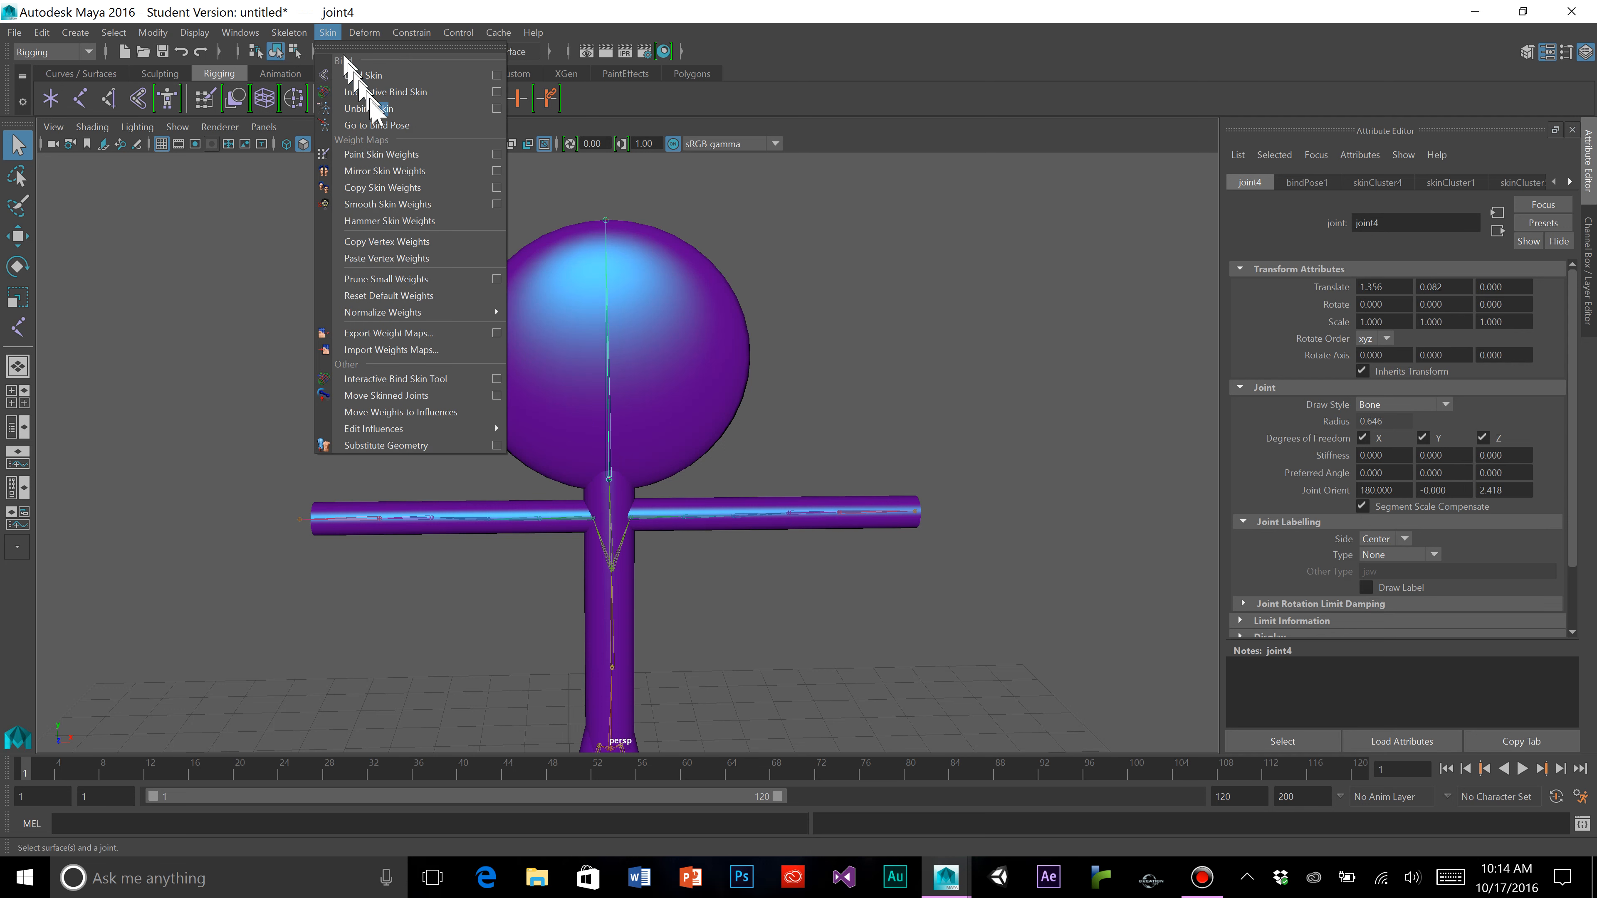
pyautogui.click(402, 155)
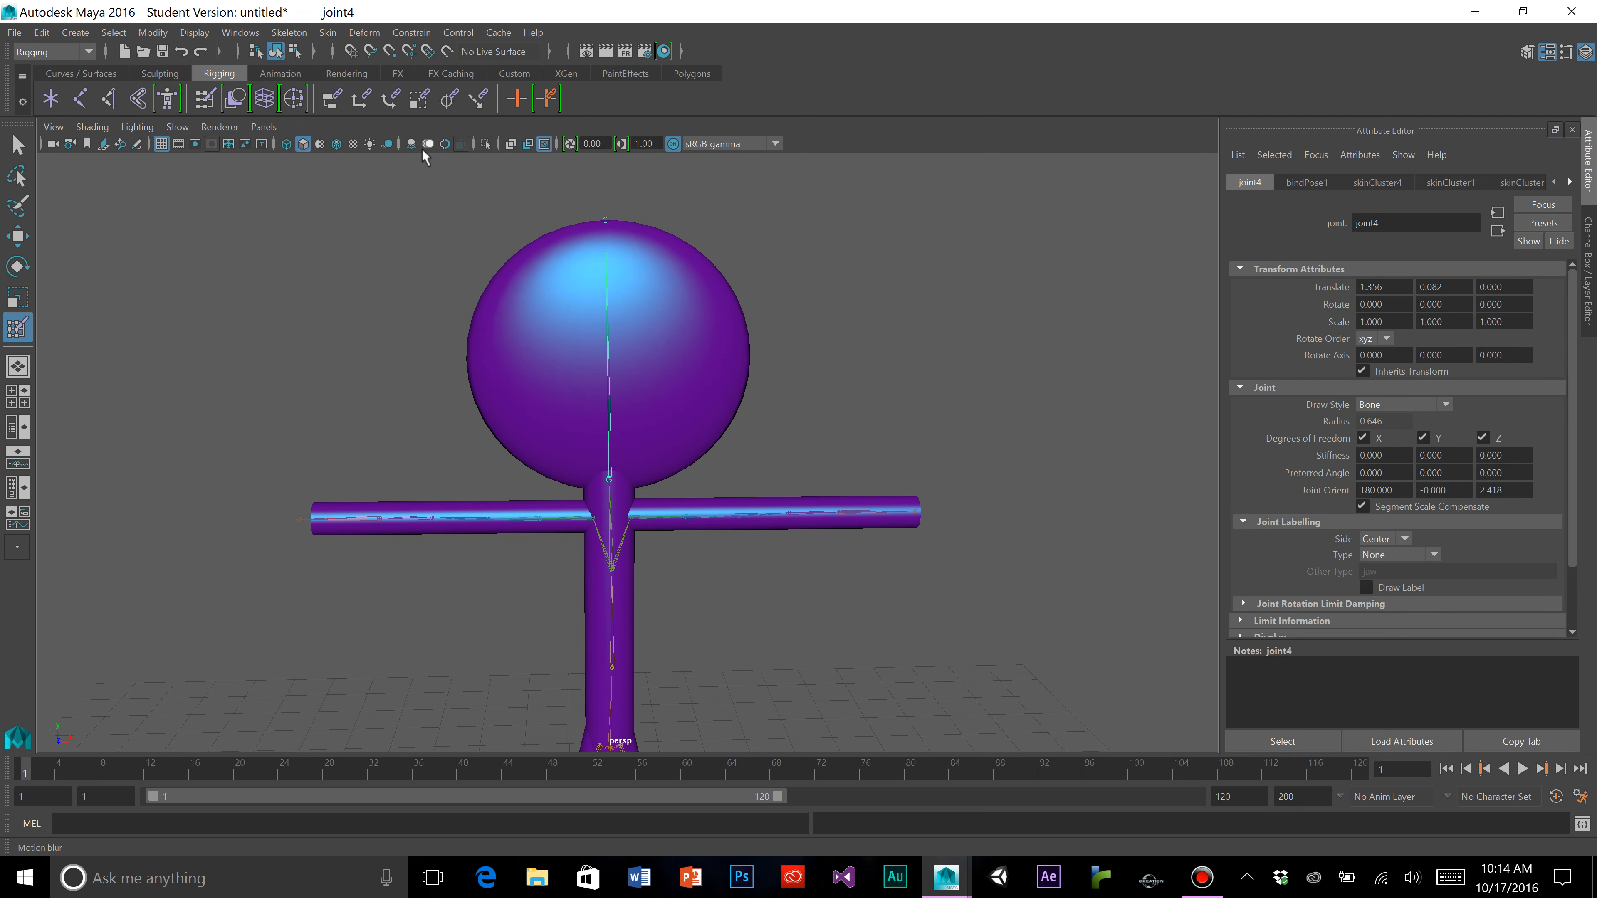
pyautogui.doubleClick(16, 328)
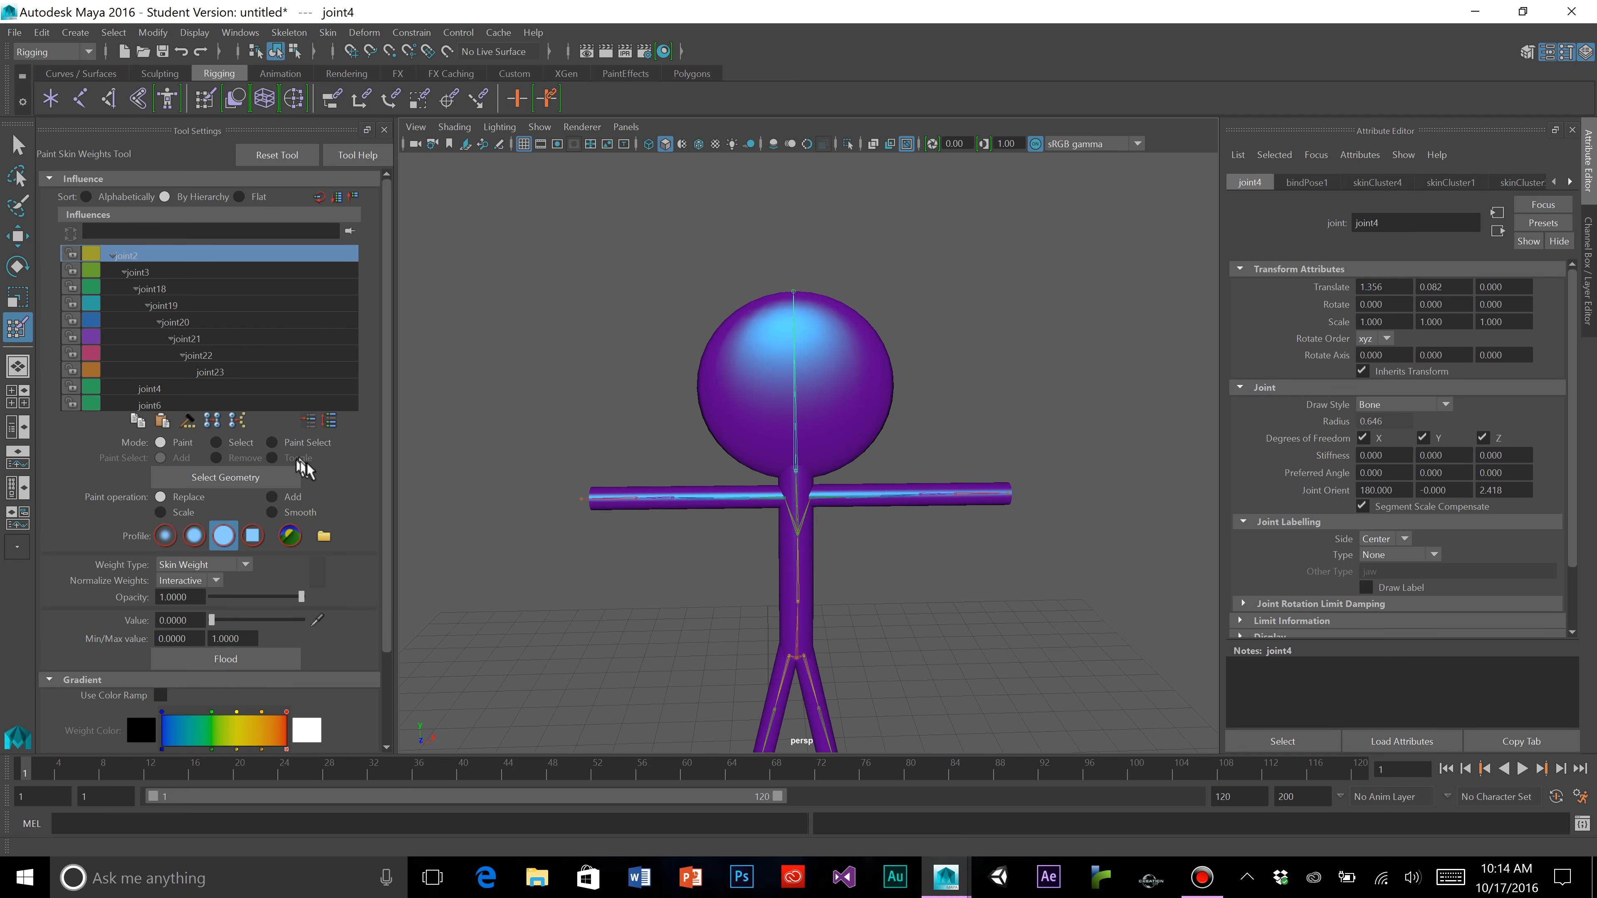
pyautogui.scroll(-3, 310, 465)
pyautogui.scroll(3, 317, 469)
pyautogui.scroll(-3, 310, 428)
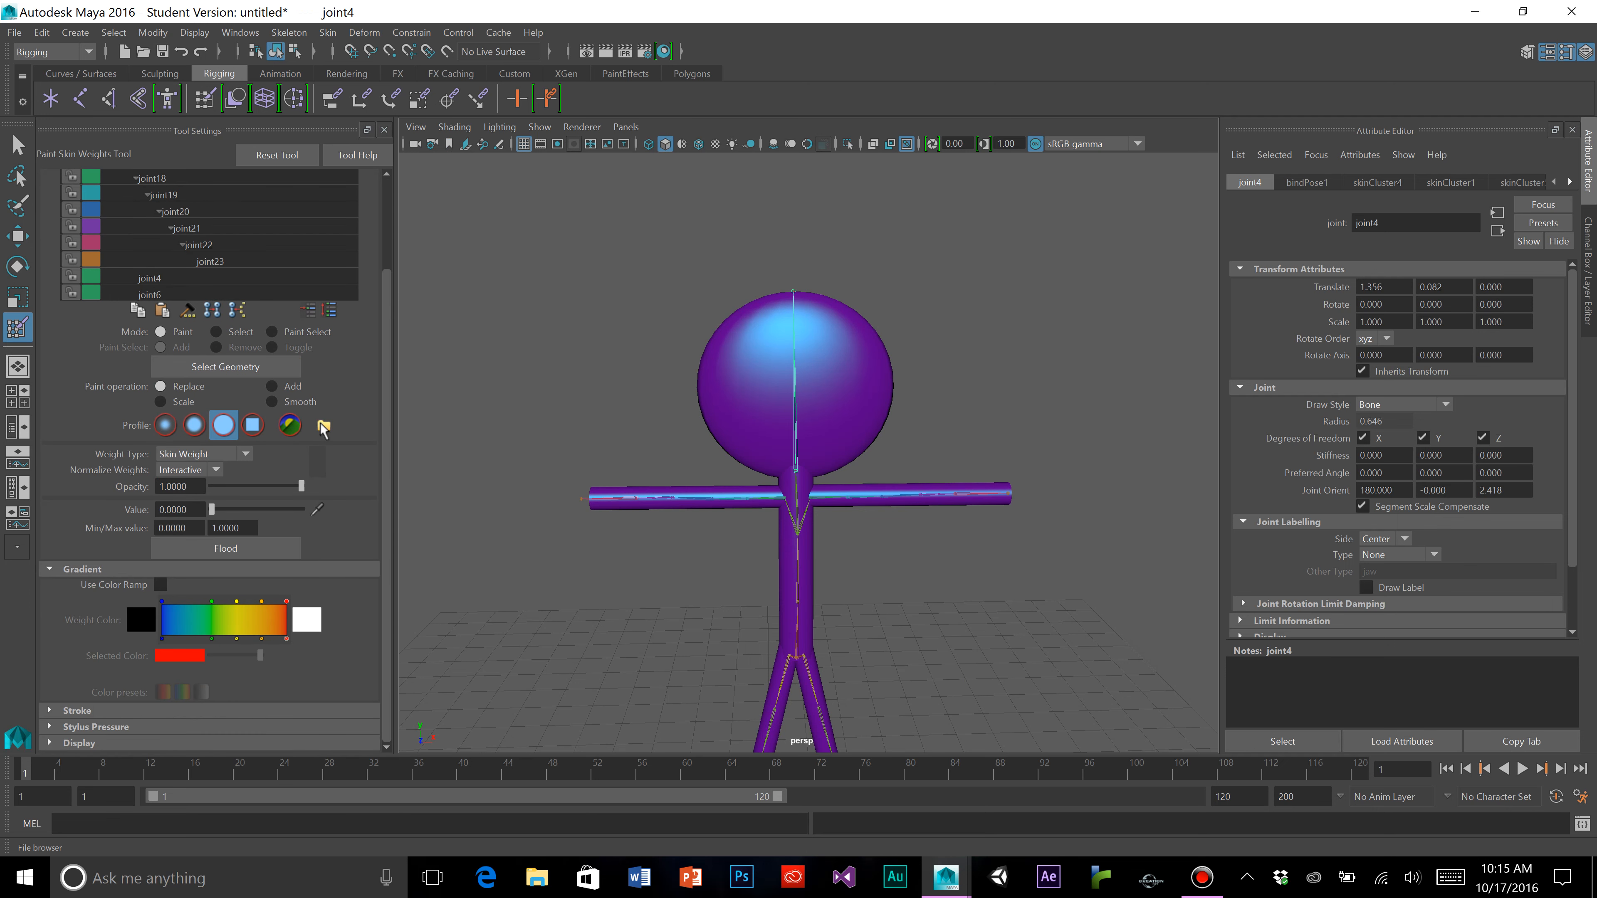
pyautogui.scroll(3, 323, 429)
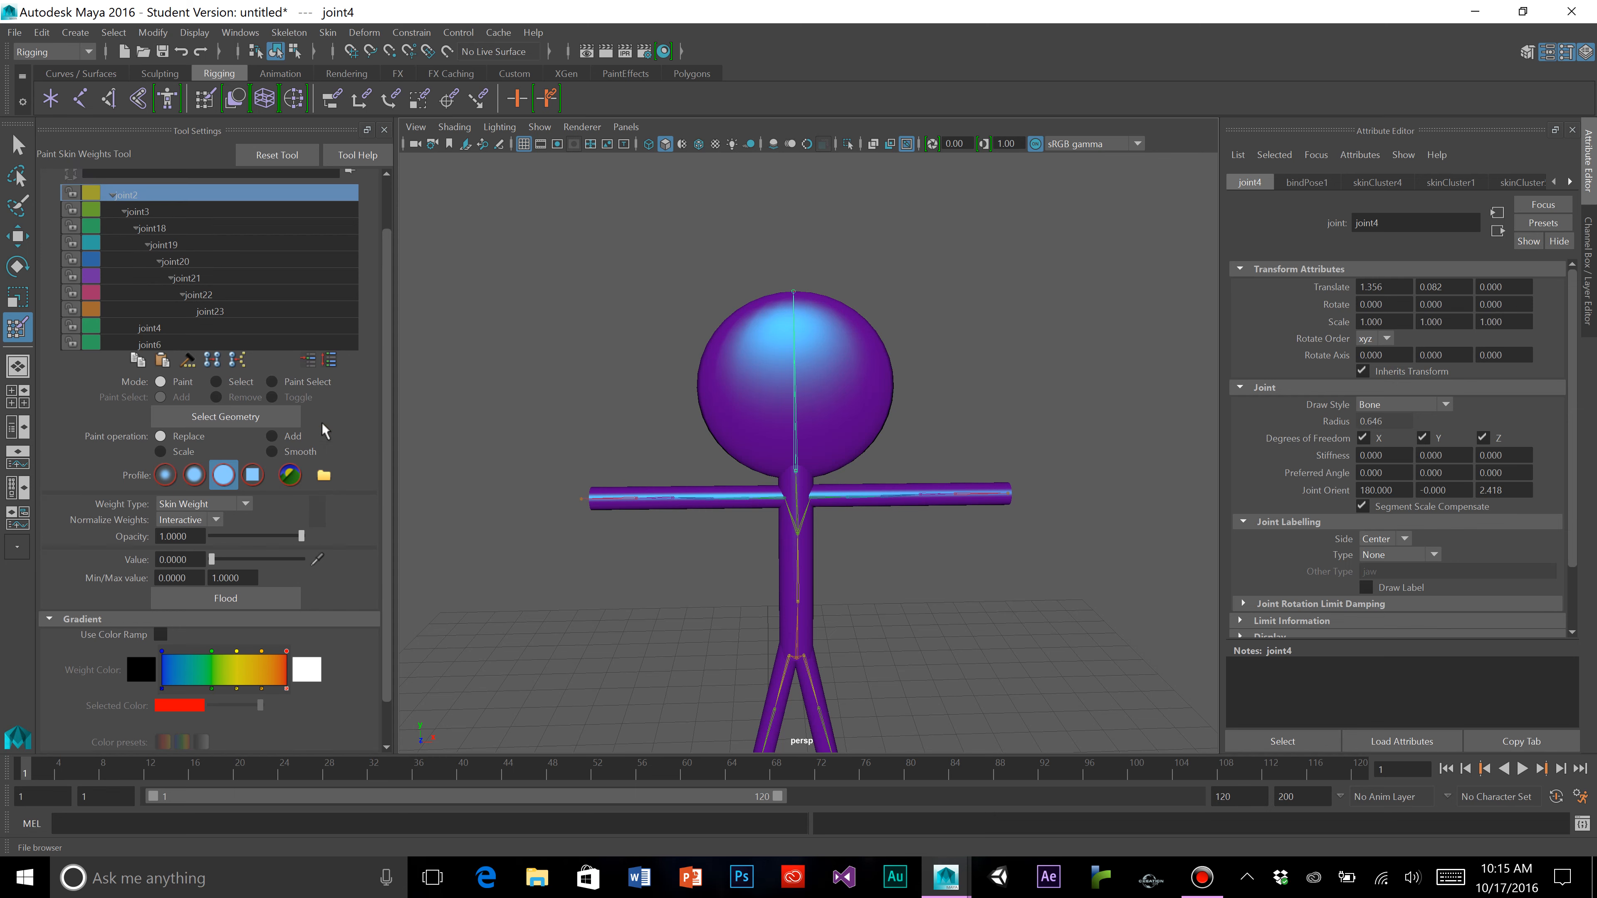
pyautogui.click(18, 146)
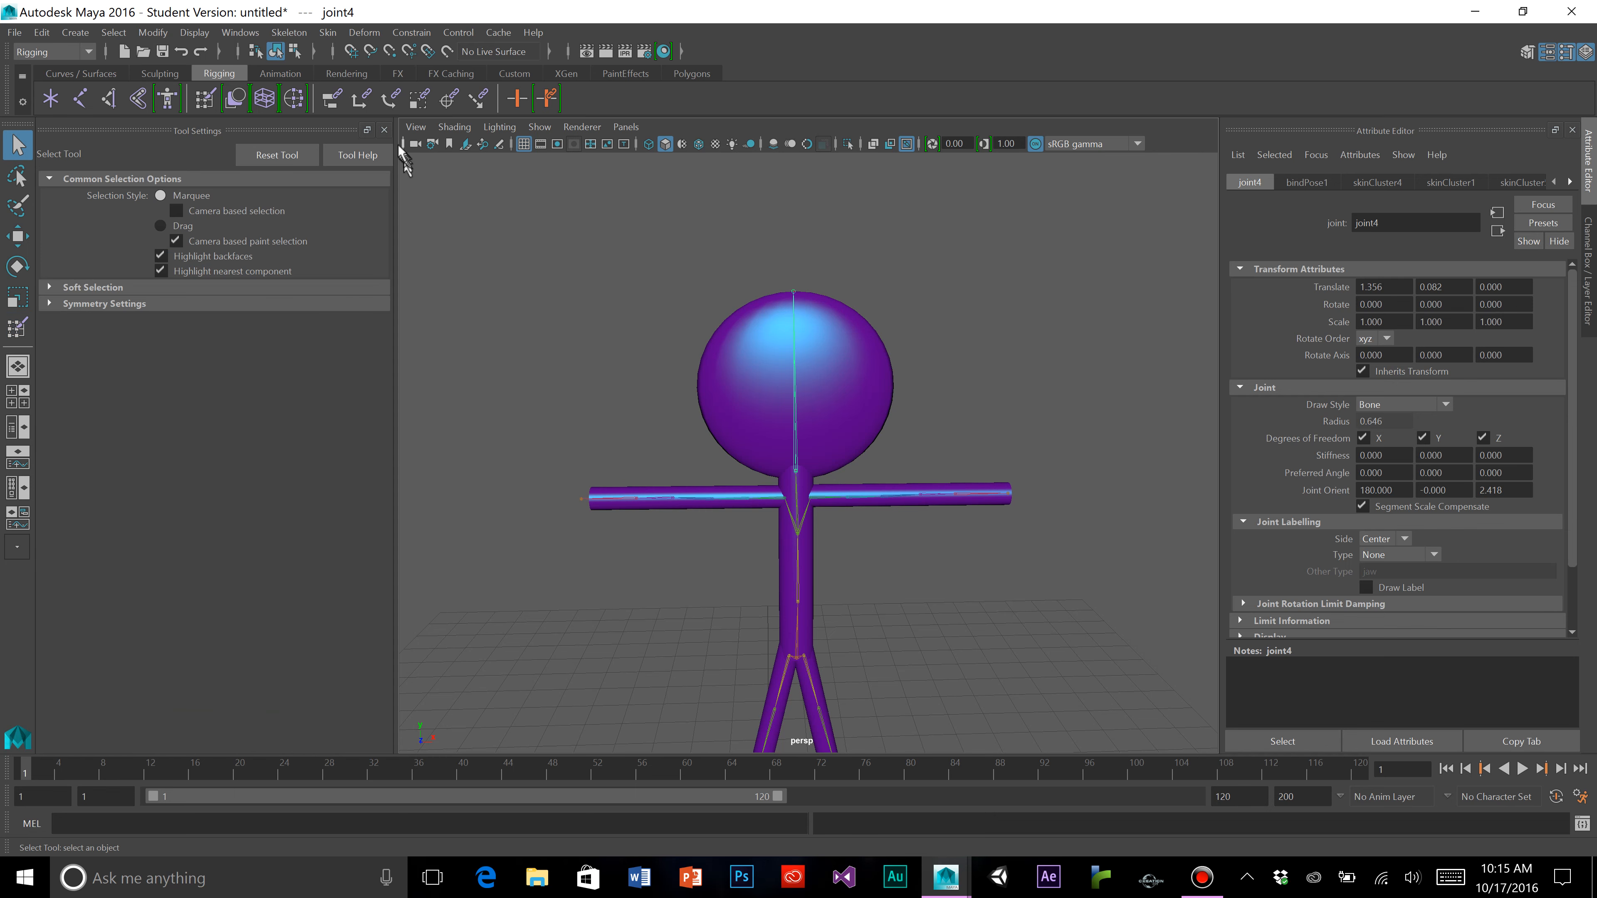
pyautogui.click(385, 130)
# Undo the recent operations back to before the skin was bound to the skeleton
pyautogui.click(828, 332)
pyautogui.keyDown('alt'); pyautogui.moveTo(827, 332); pyautogui.dragTo(795, 328); pyautogui.keyUp('alt')
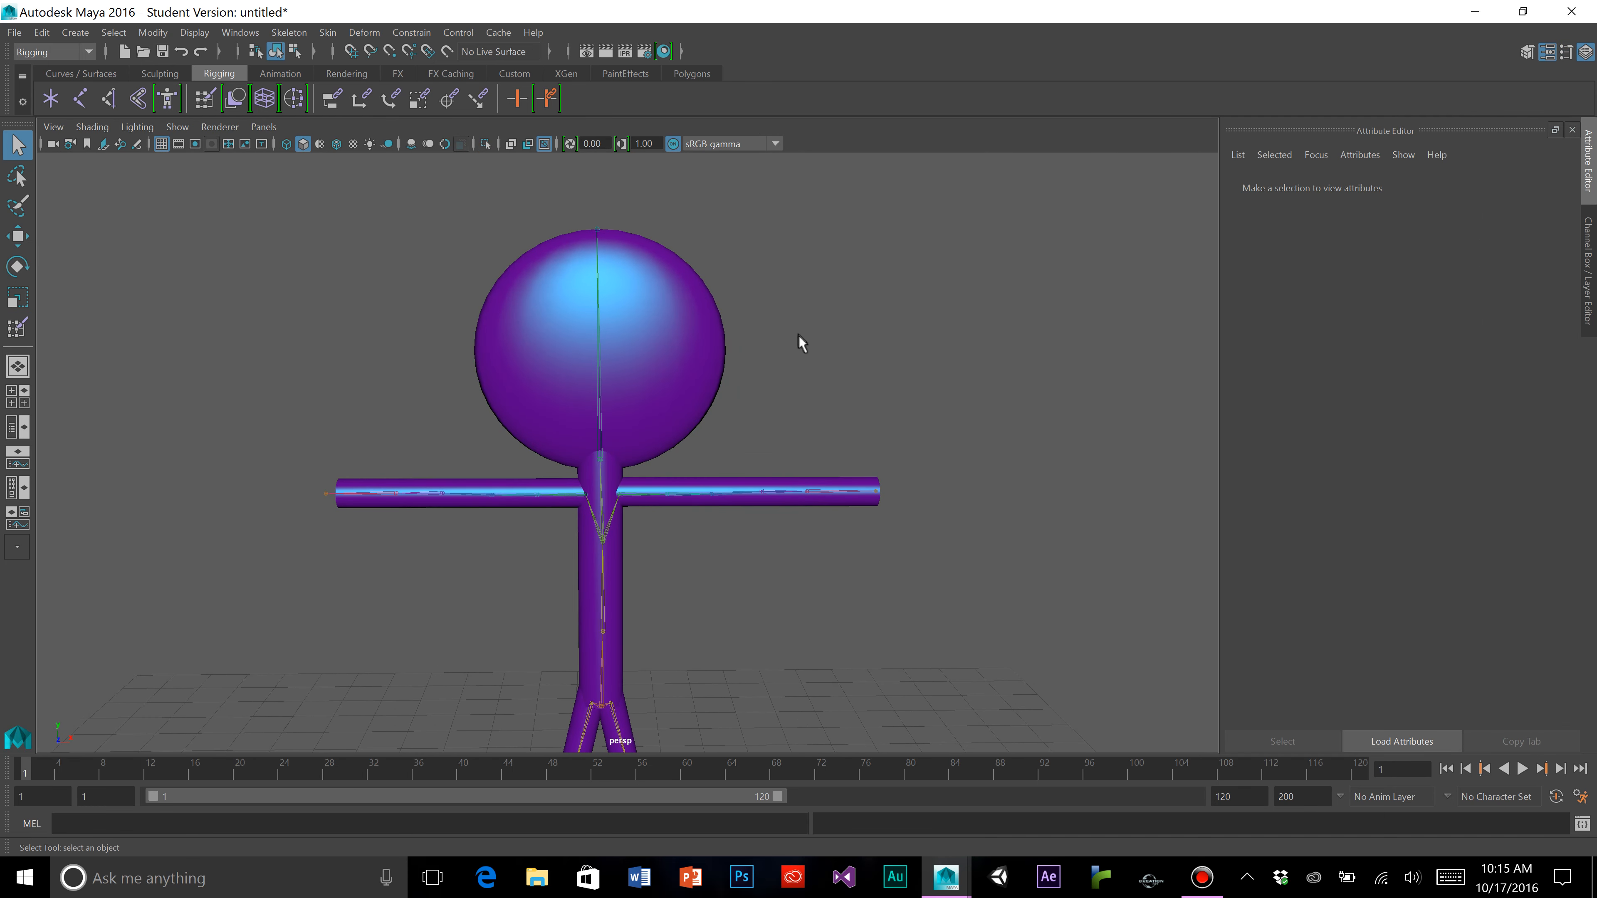
pyautogui.hotkey('ctrl', 'z')
pyautogui.hotkey('ctrl', 'z')
pyautogui.hotkey('ctrl', 'z')
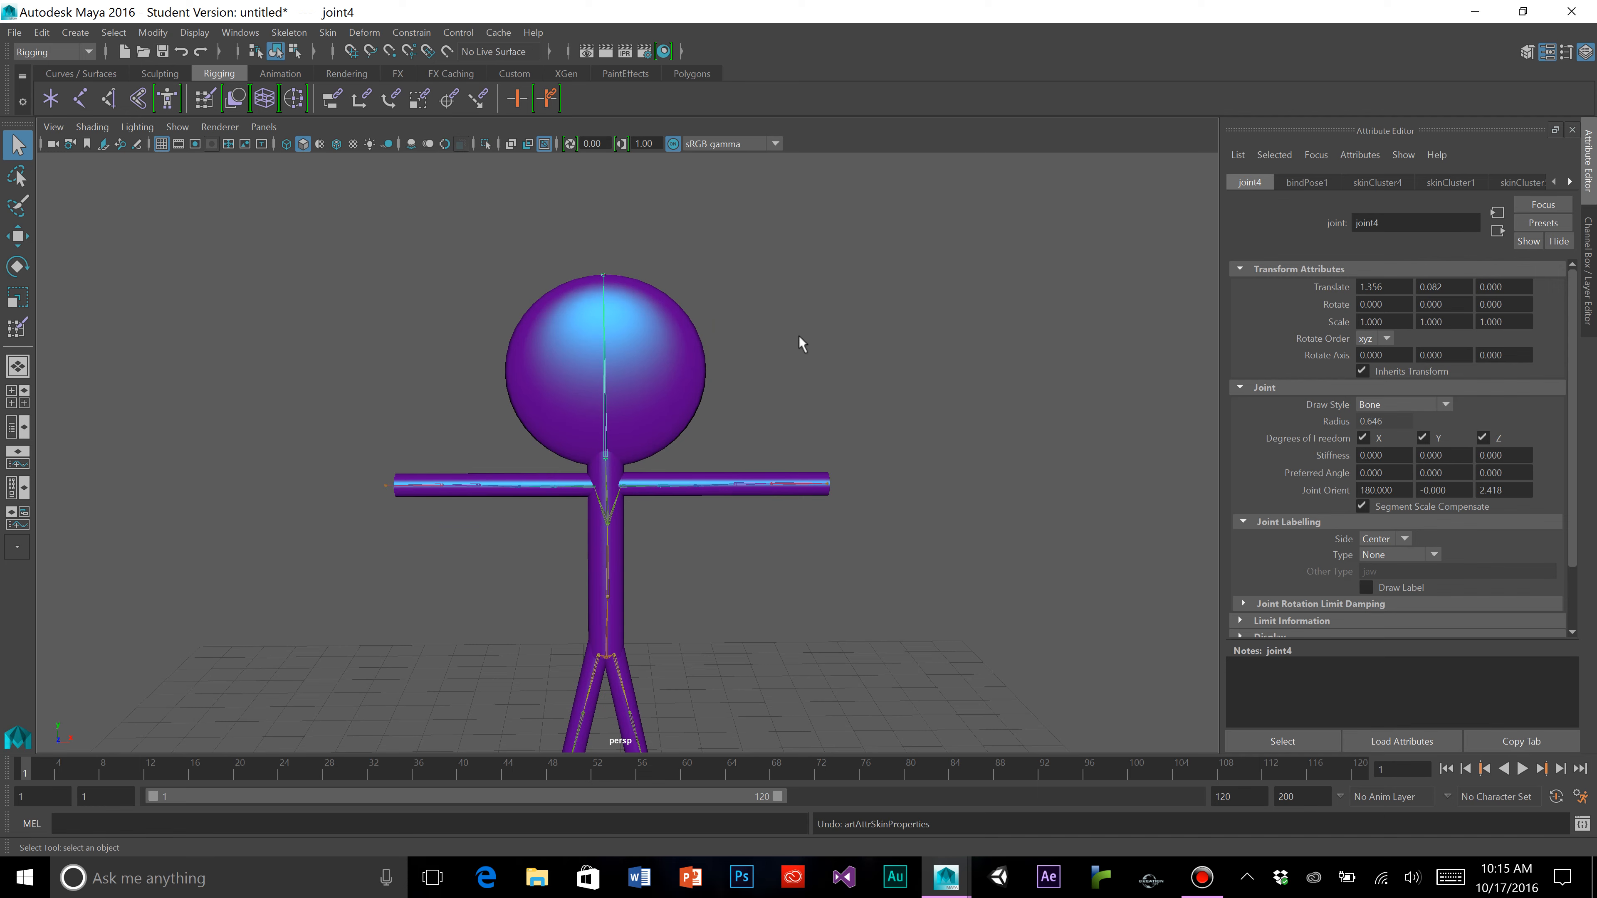
pyautogui.hotkey('ctrl', 'z')
pyautogui.hotkey('ctrl', 'z')
pyautogui.hotkey('ctrl', 'z')
pyautogui.hotkey('ctrl', 'z')
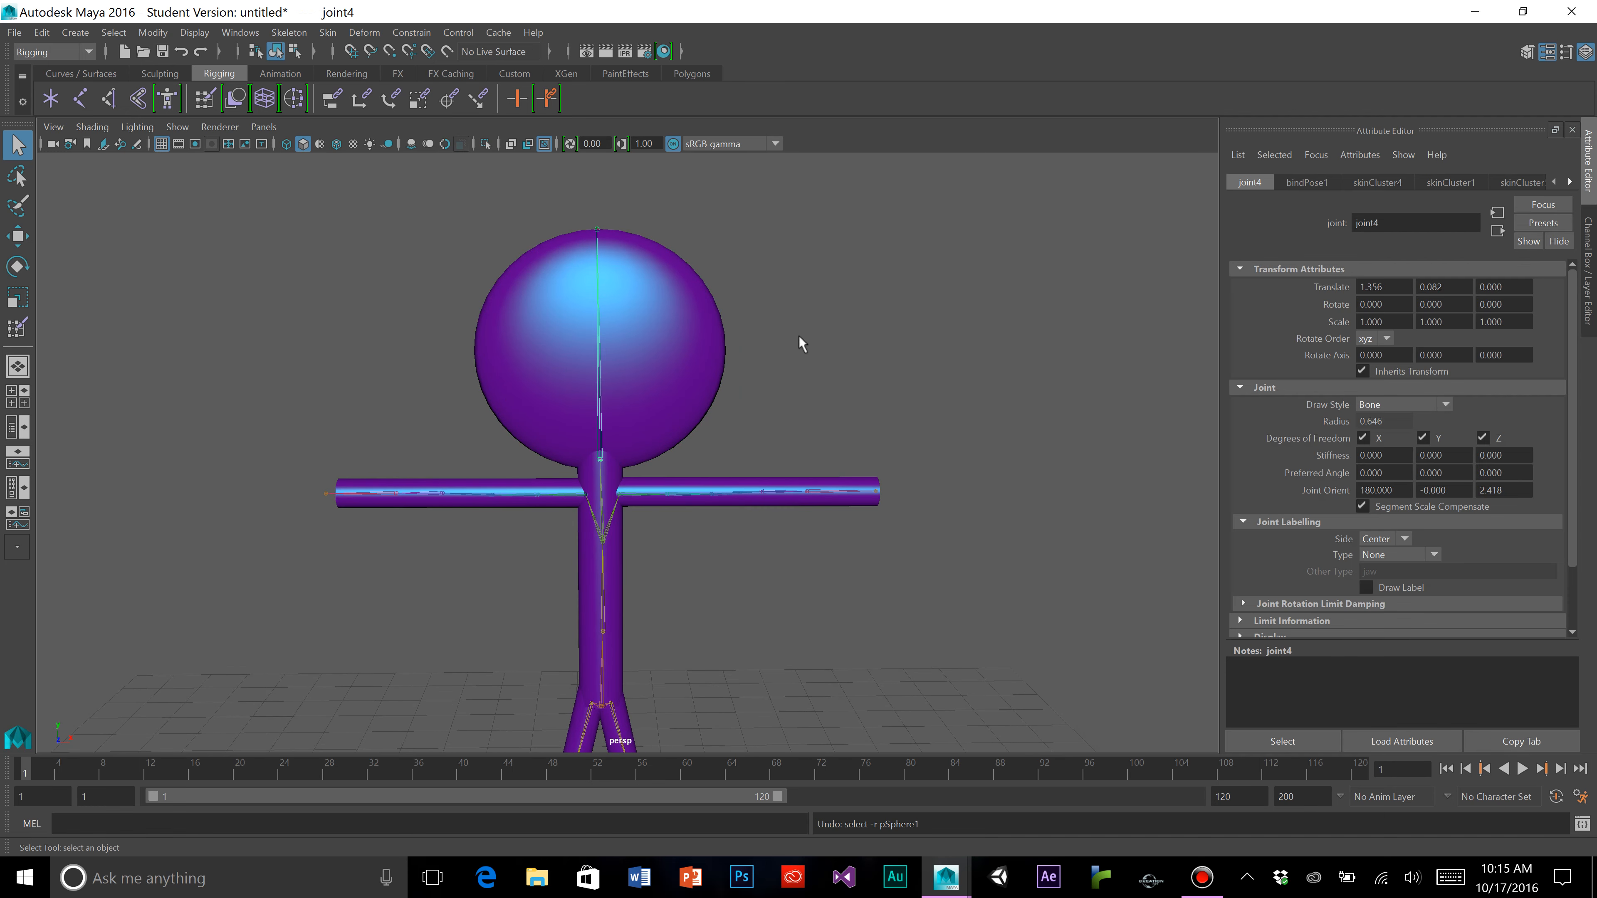
pyautogui.hotkey('ctrl', 'z')
pyautogui.hotkey('ctrl', 'z')
pyautogui.hotkey('ctrl', 'z')
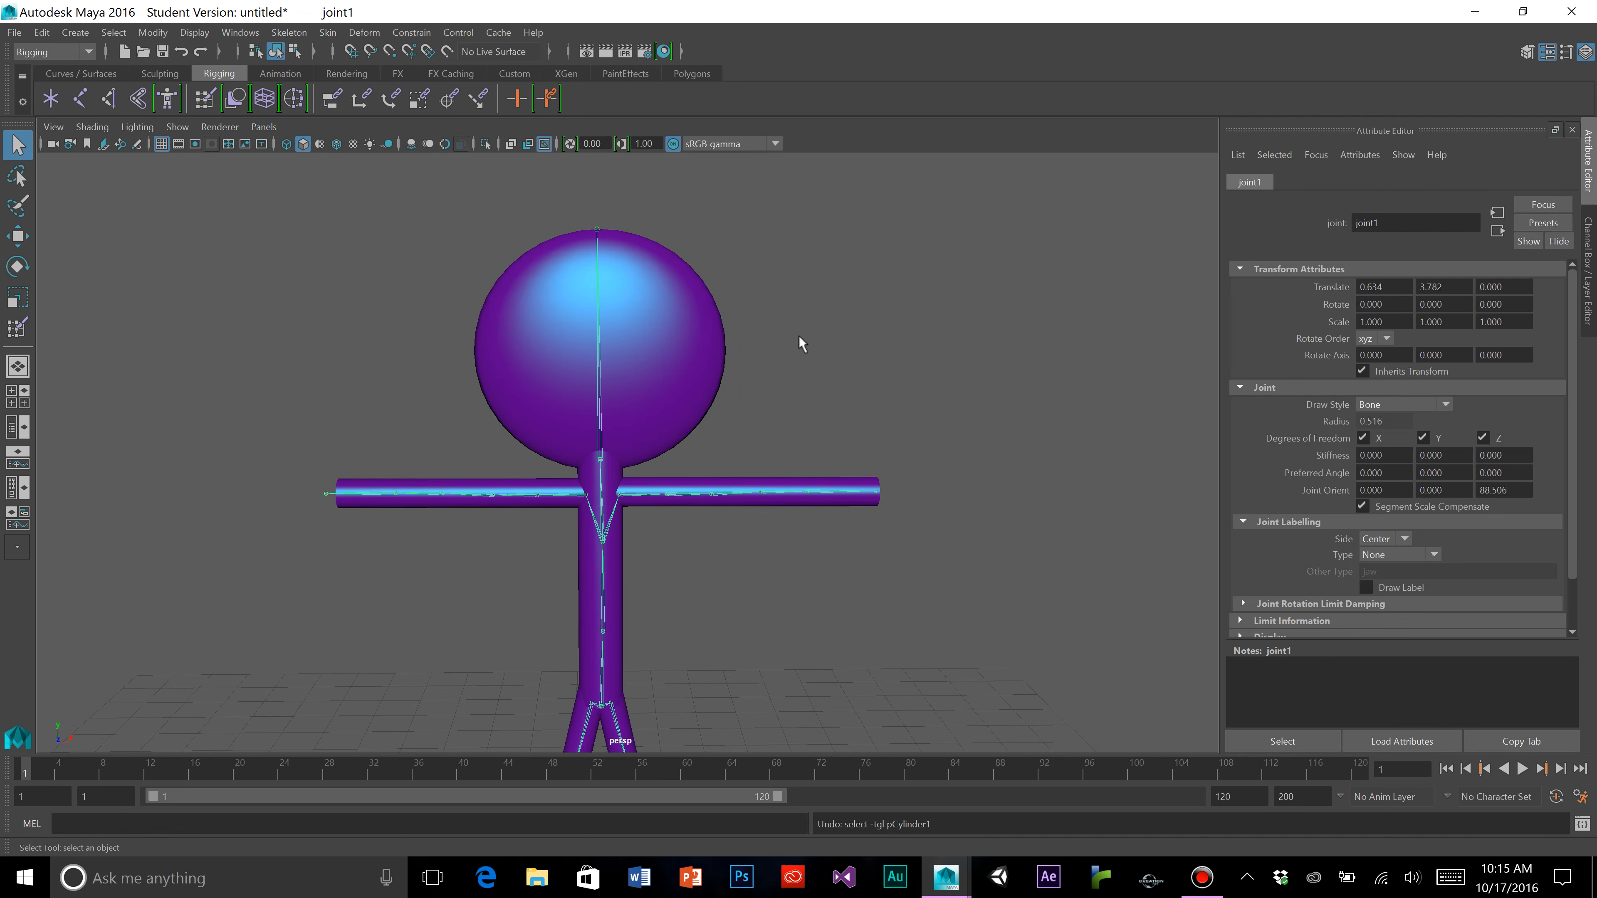
pyautogui.hotkey('ctrl', 'z')
pyautogui.hotkey('ctrl', 'z')
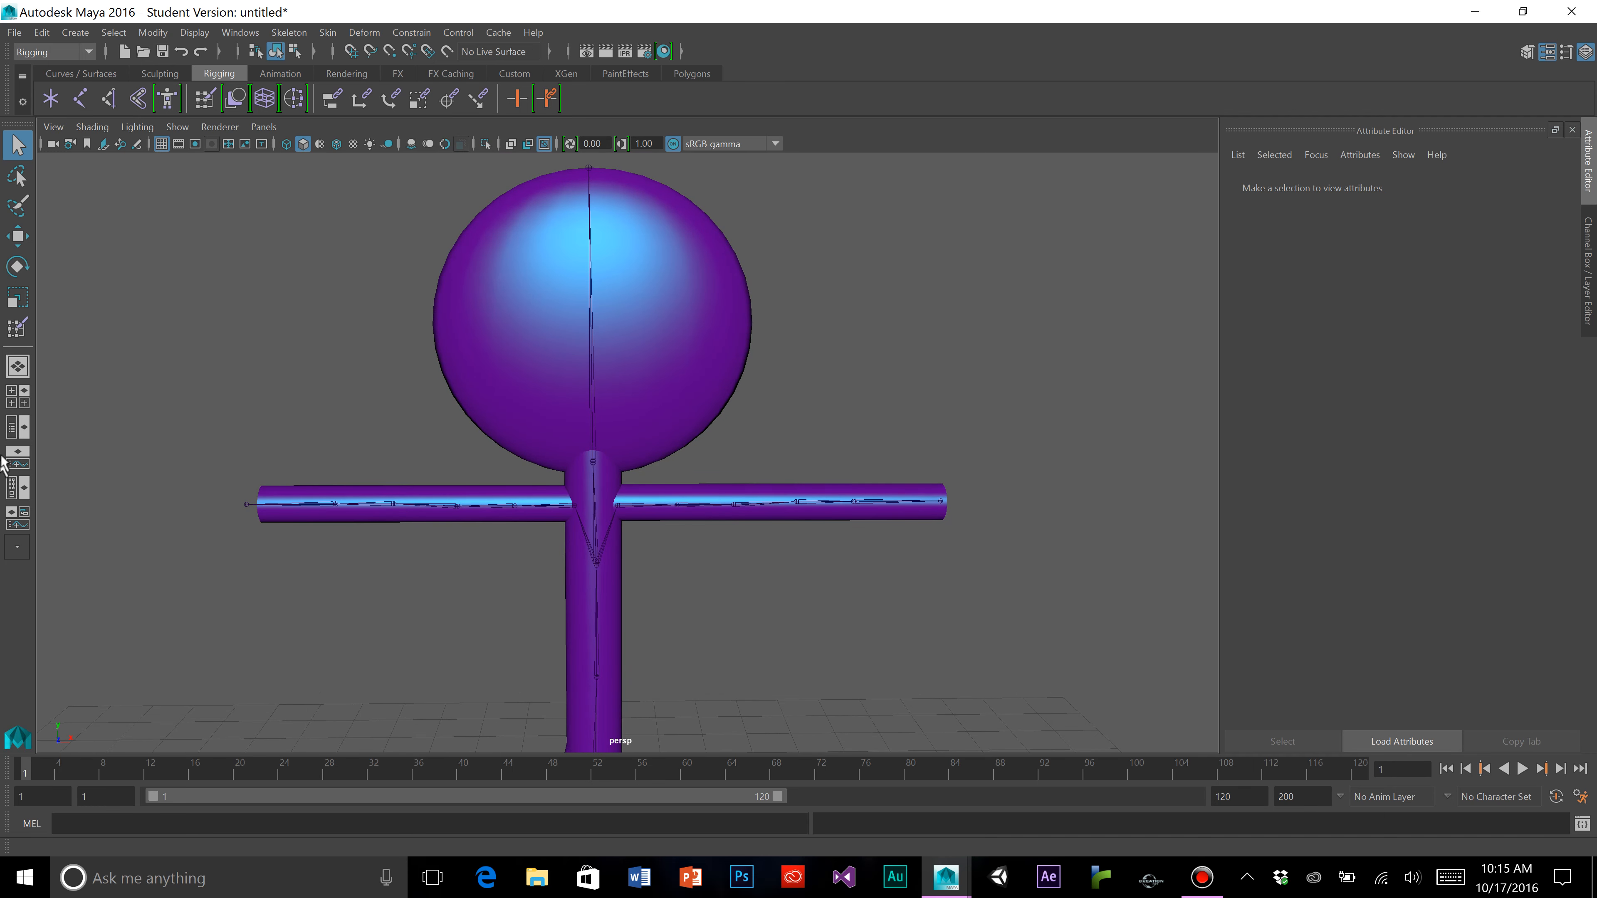
# Switch to the four-view layout and place a single joint in the front view at the head's lower edge on the positive X side
pyautogui.click(24, 396)
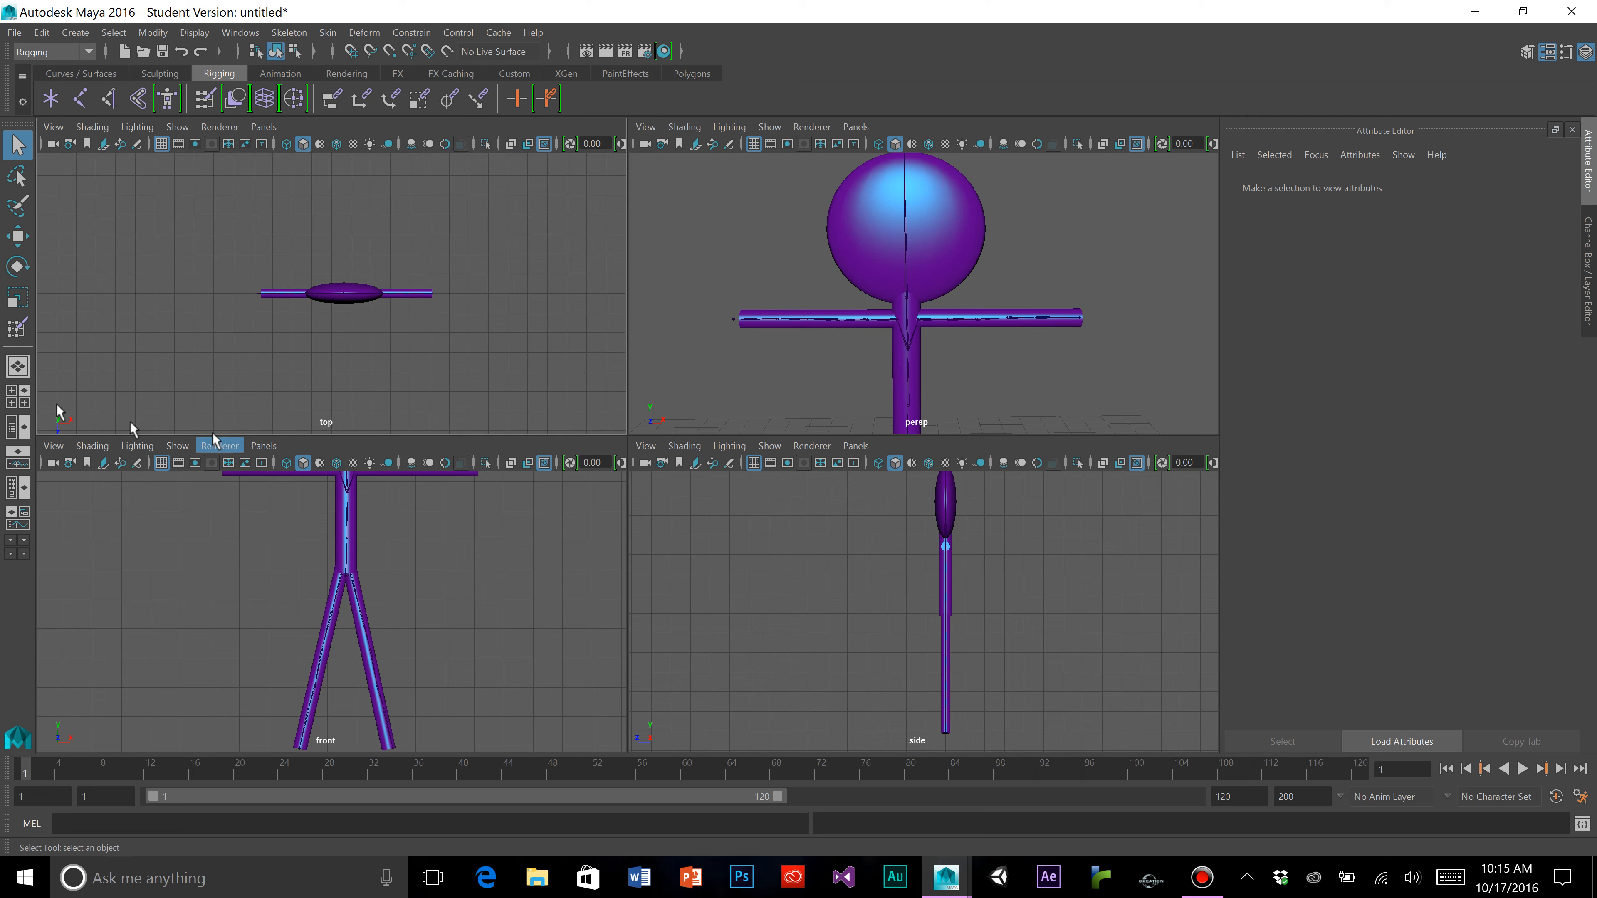
pyautogui.keyDown('alt'); pyautogui.moveTo(457, 524); pyautogui.dragTo(478, 668, button='middle'); pyautogui.keyUp('alt')
pyautogui.scroll(5, 484, 618)
pyautogui.keyDown('alt'); pyautogui.moveTo(495, 567); pyautogui.dragTo(483, 604, button='middle'); pyautogui.keyUp('alt')
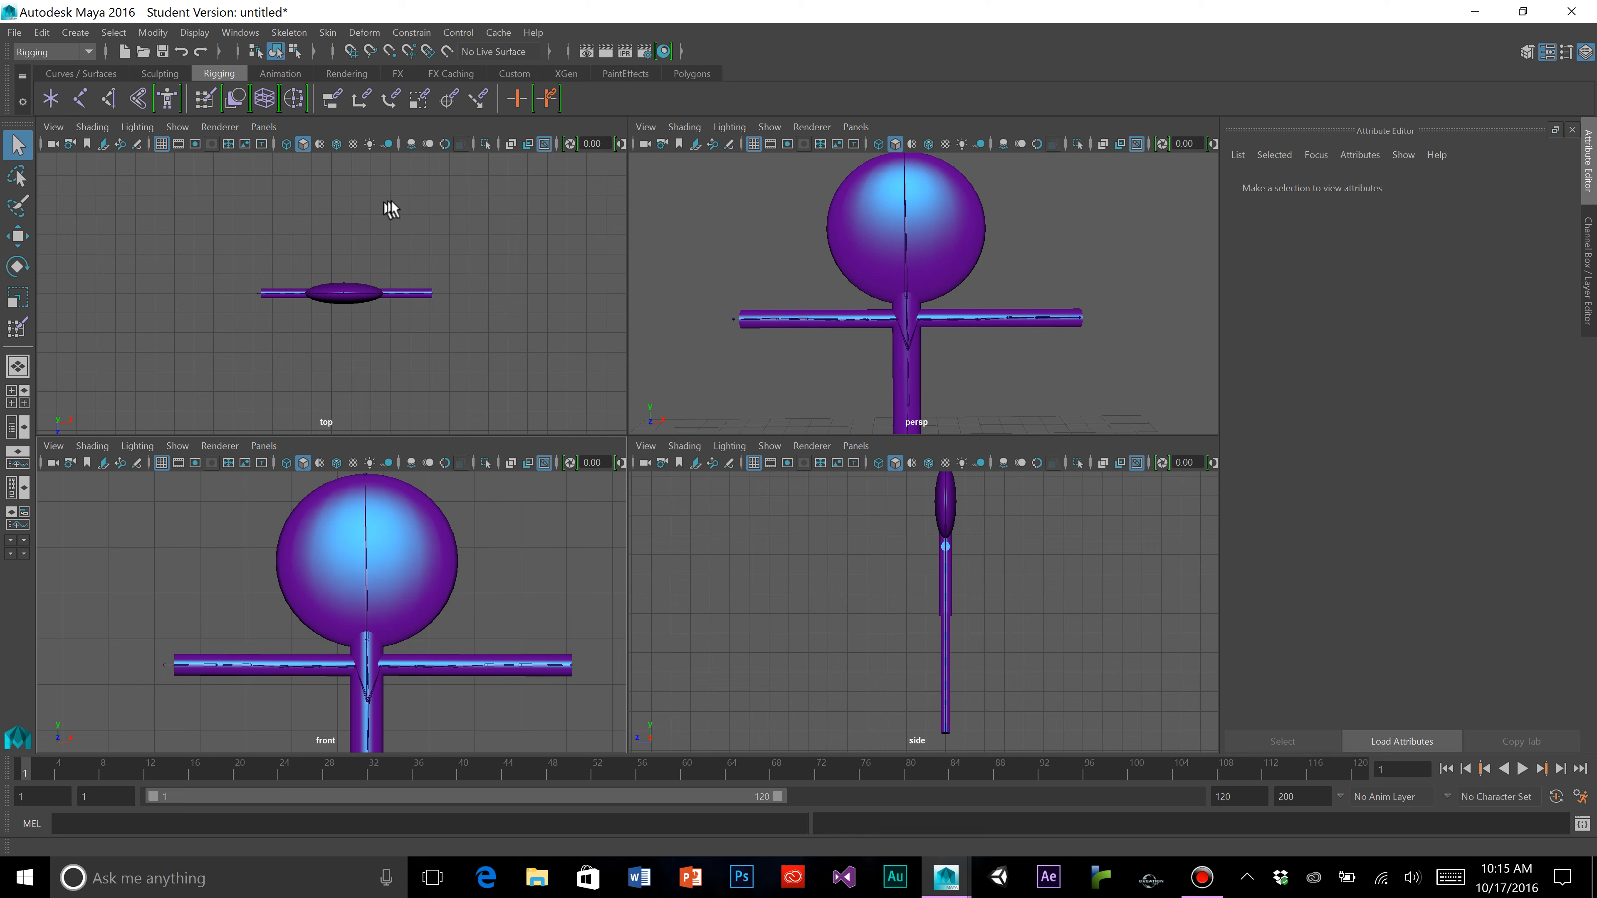
pyautogui.click(78, 107)
pyautogui.scroll(1, 424, 542)
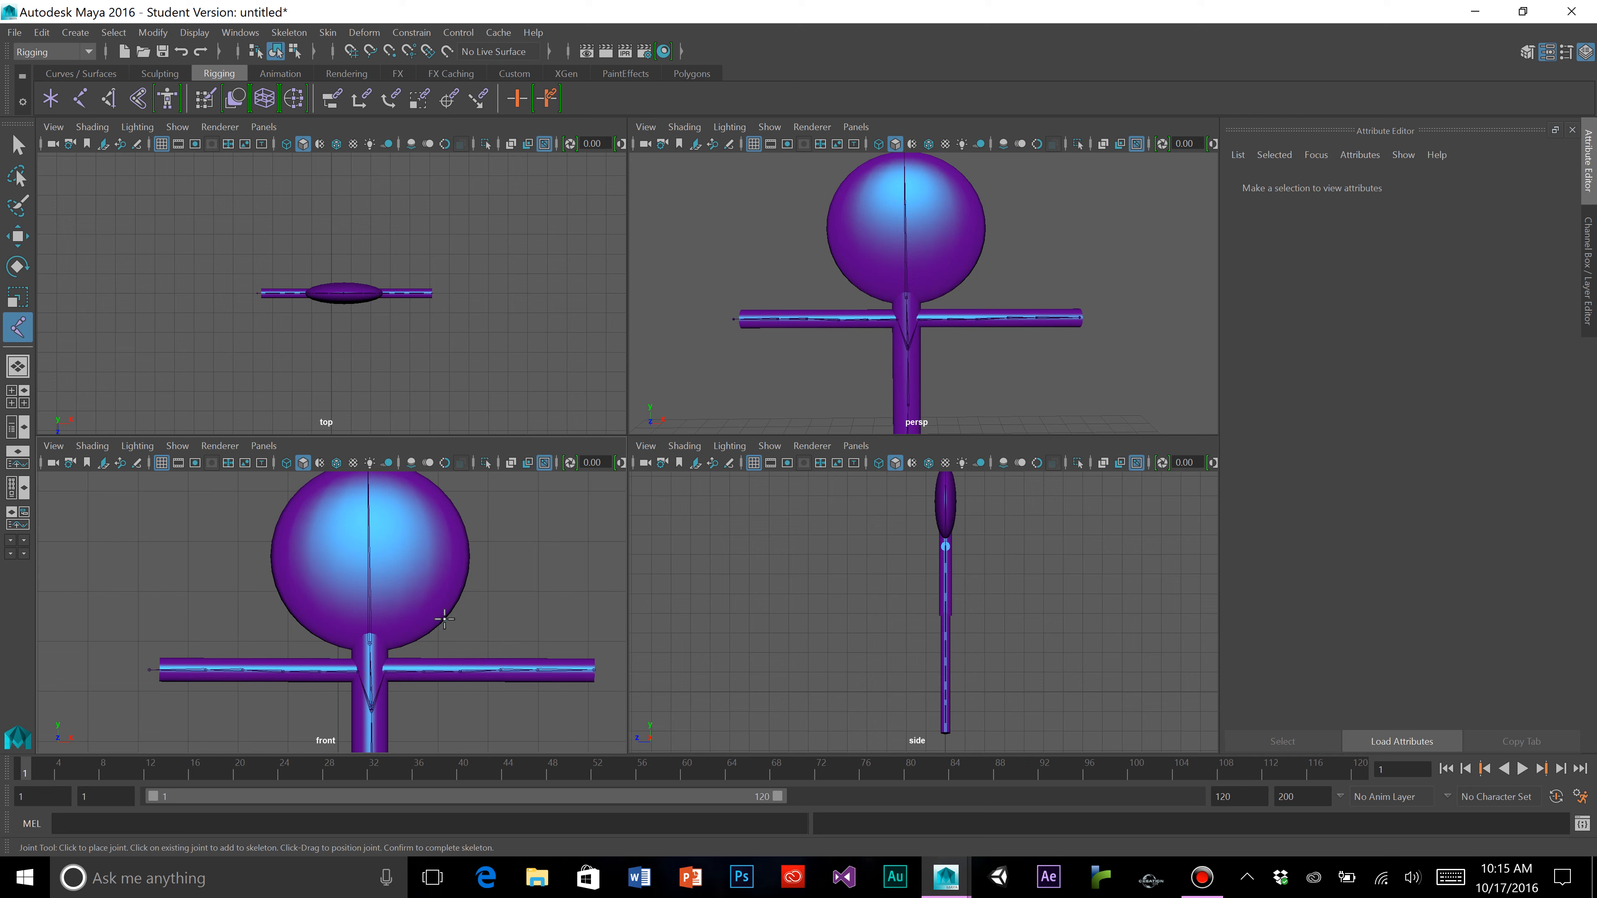
pyautogui.click(444, 618)
pyautogui.click(17, 147)
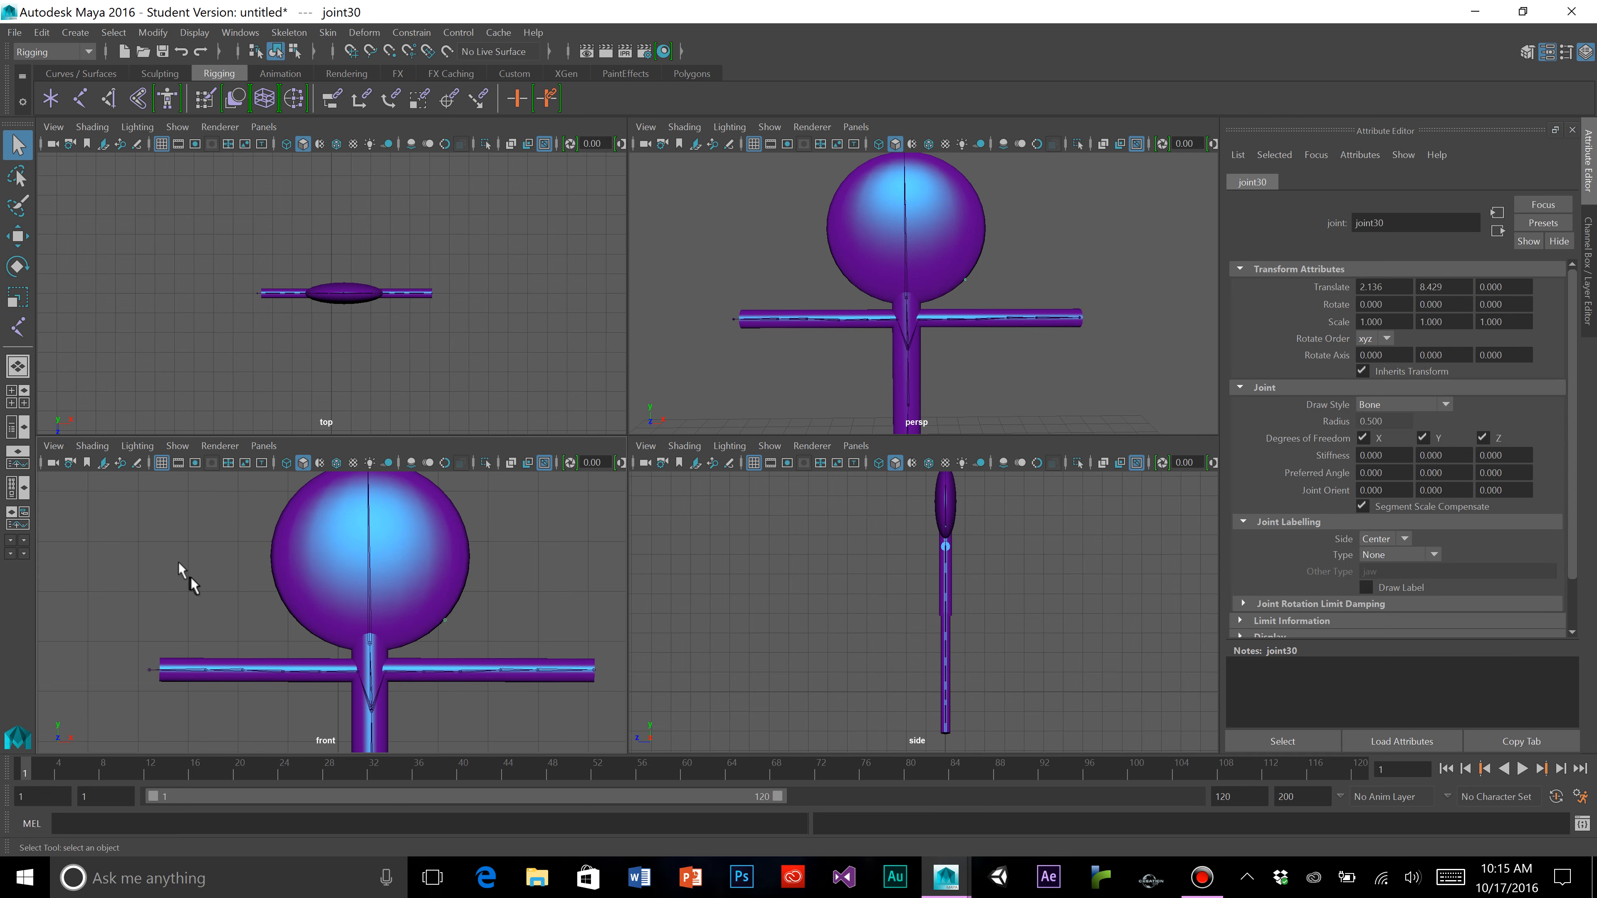
# Place another single joint in the front view at the head's lower edge on the negative X side
pyautogui.click(18, 328)
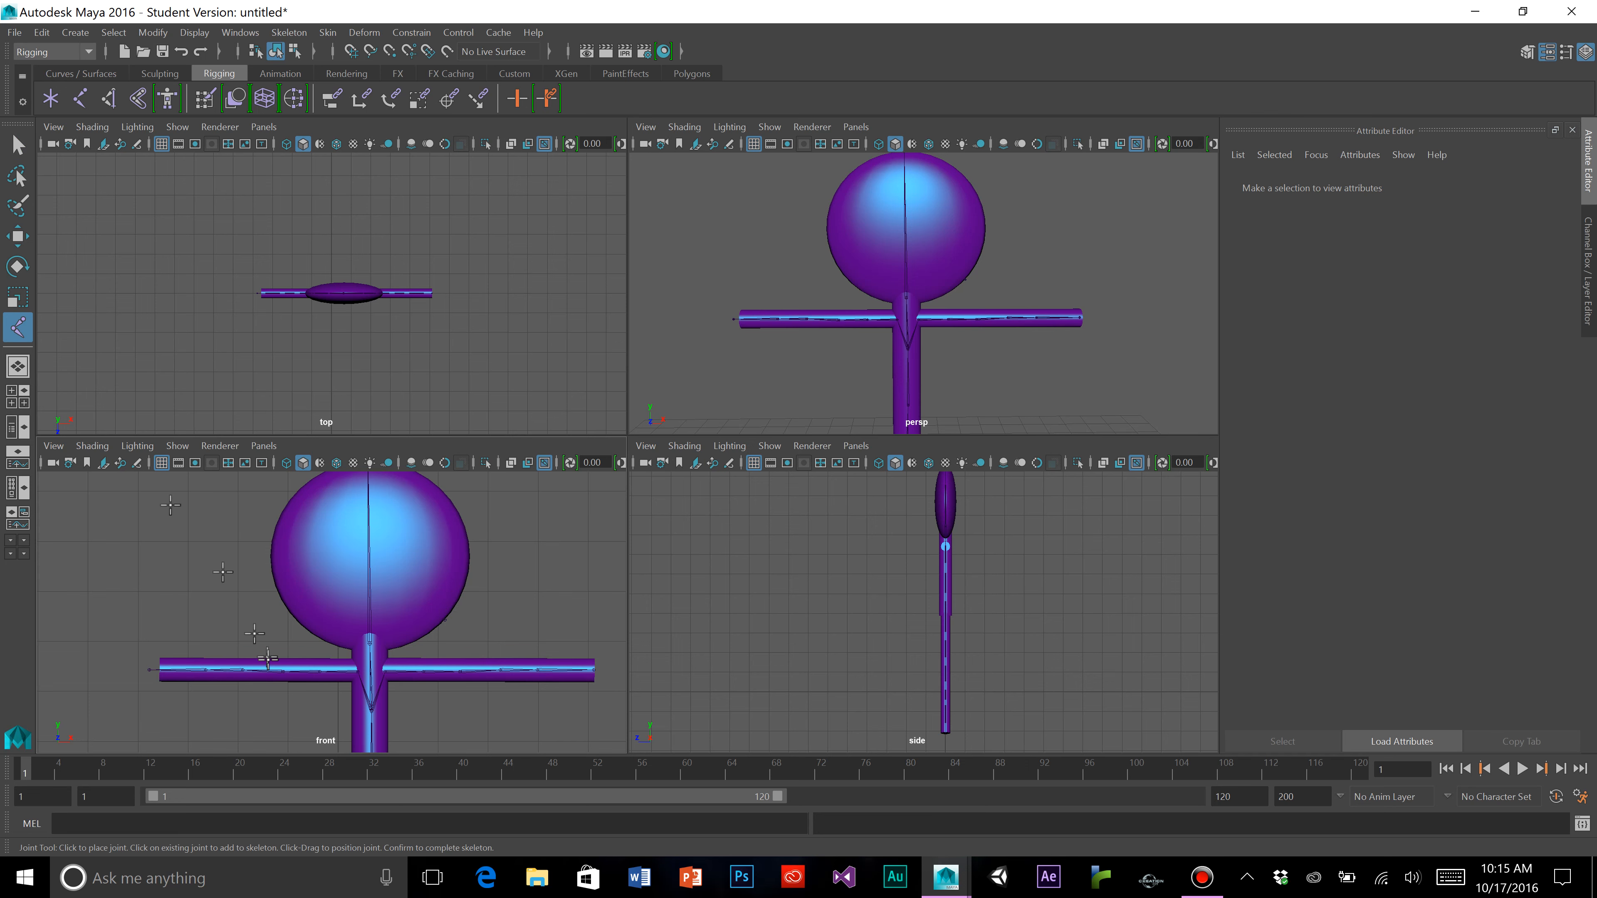
pyautogui.click(296, 623)
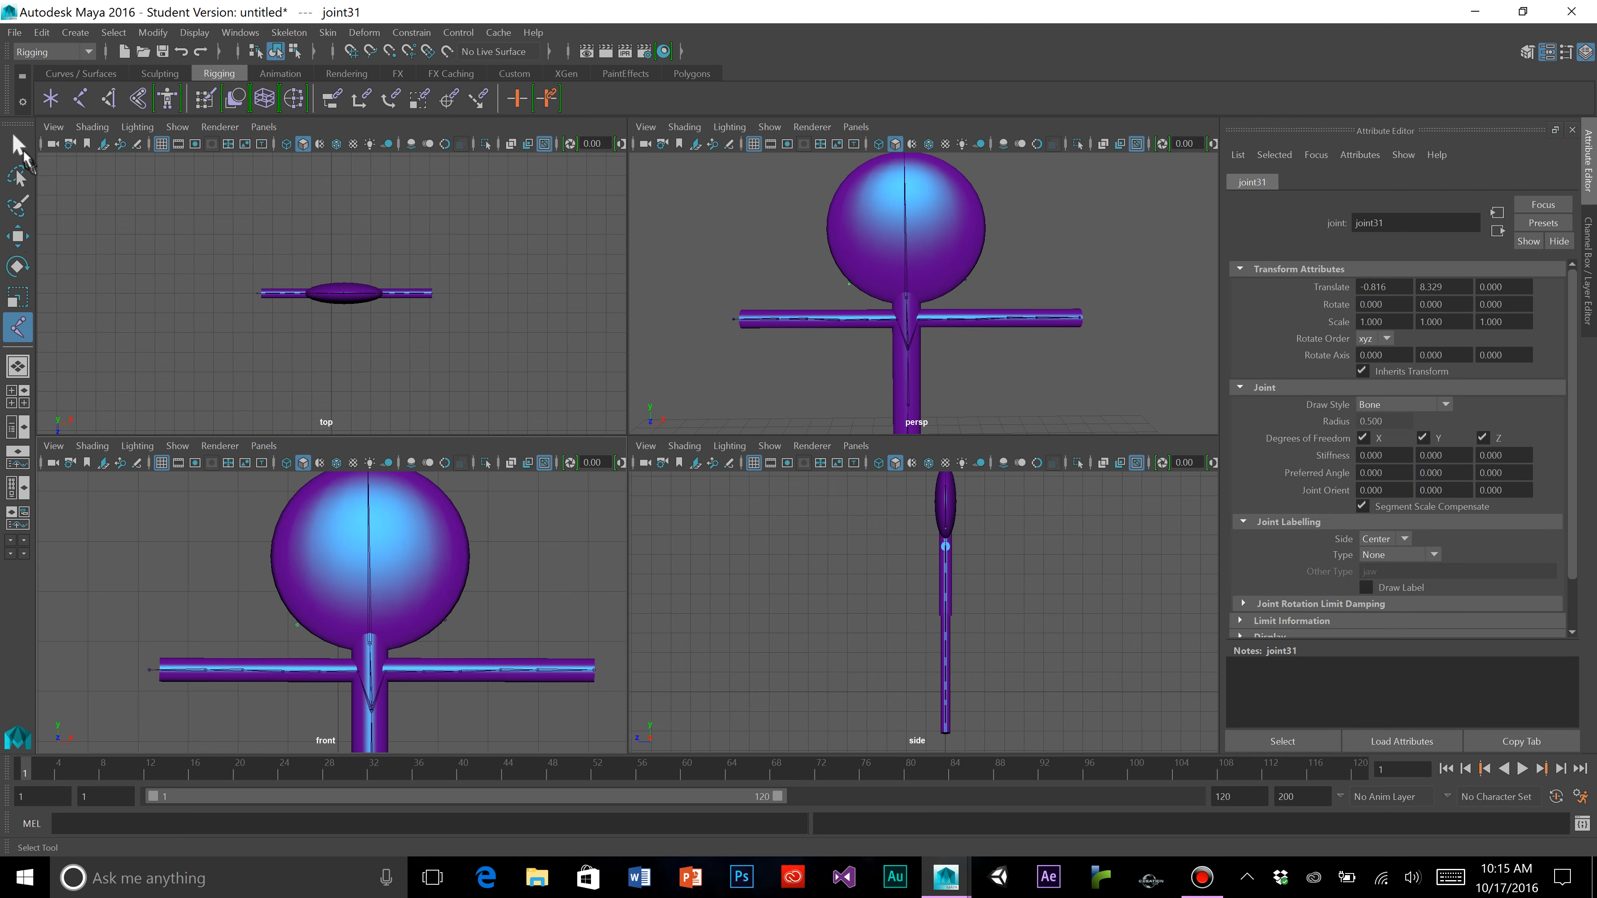
pyautogui.click(18, 151)
# Parent the new joint on the head's negative X side to the joint at the base of the head
pyautogui.scroll(1, 443, 591)
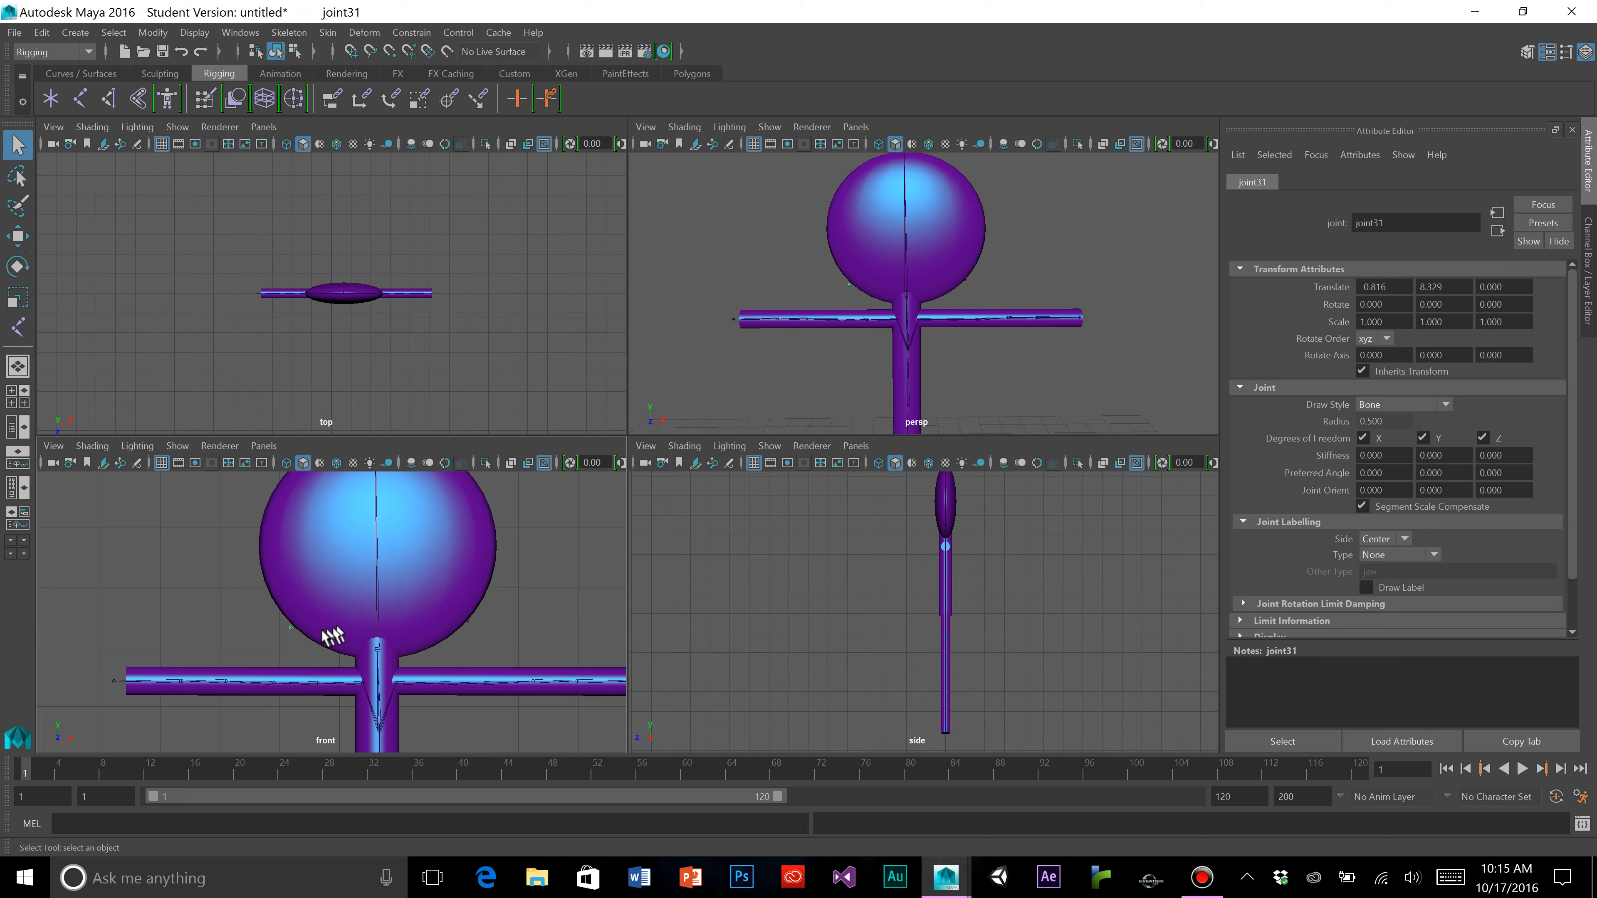
pyautogui.click(375, 582)
pyautogui.click(41, 32)
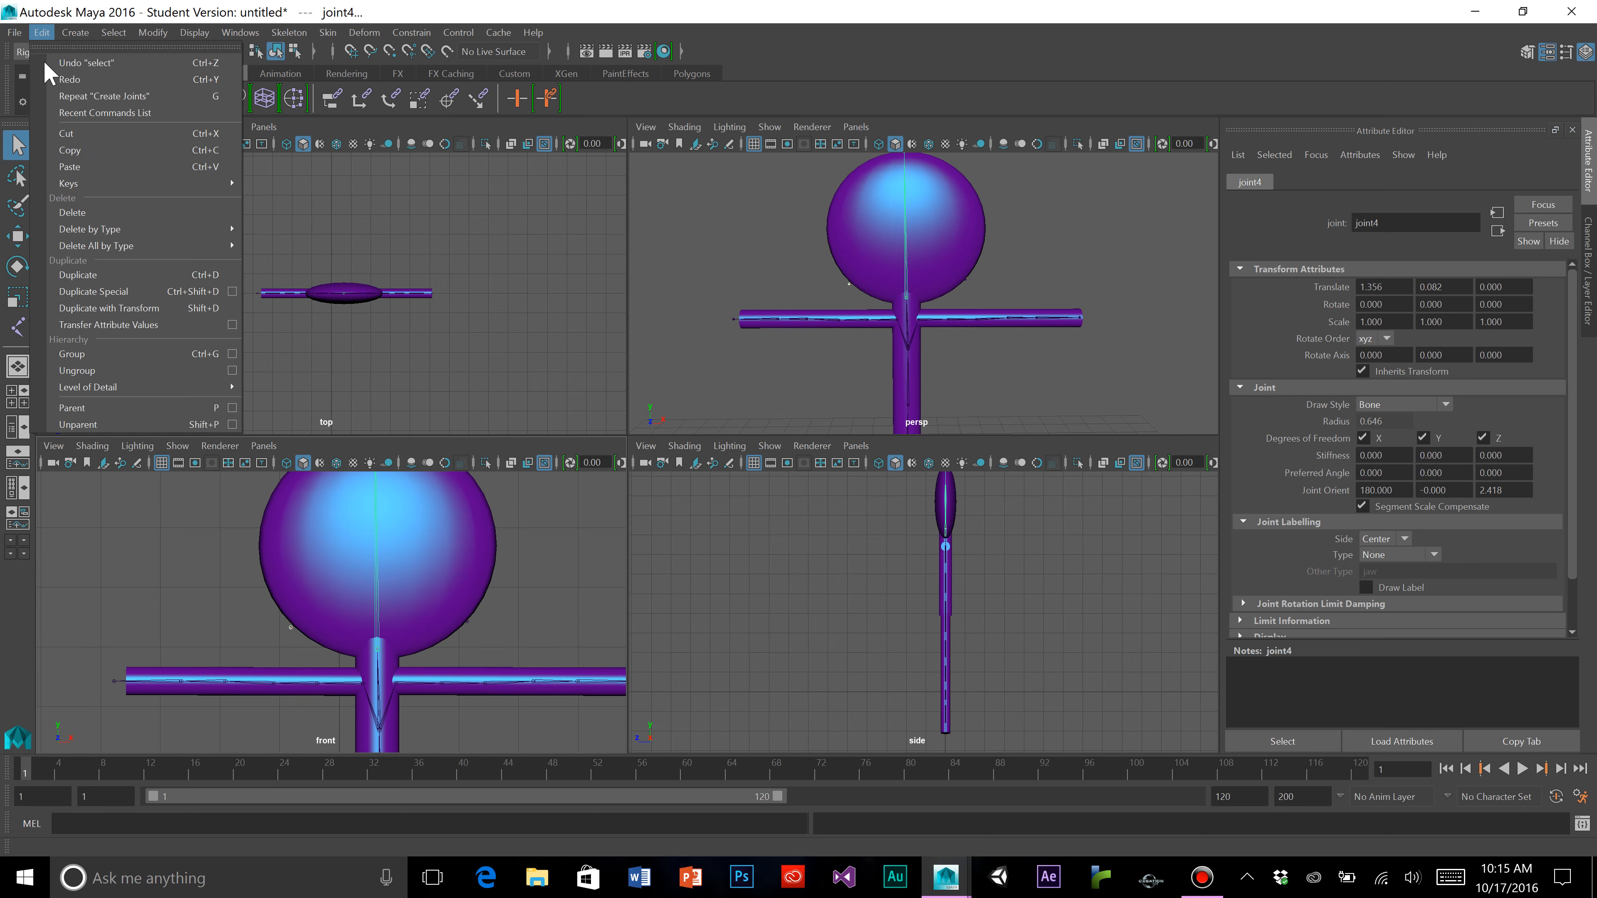
pyautogui.click(72, 408)
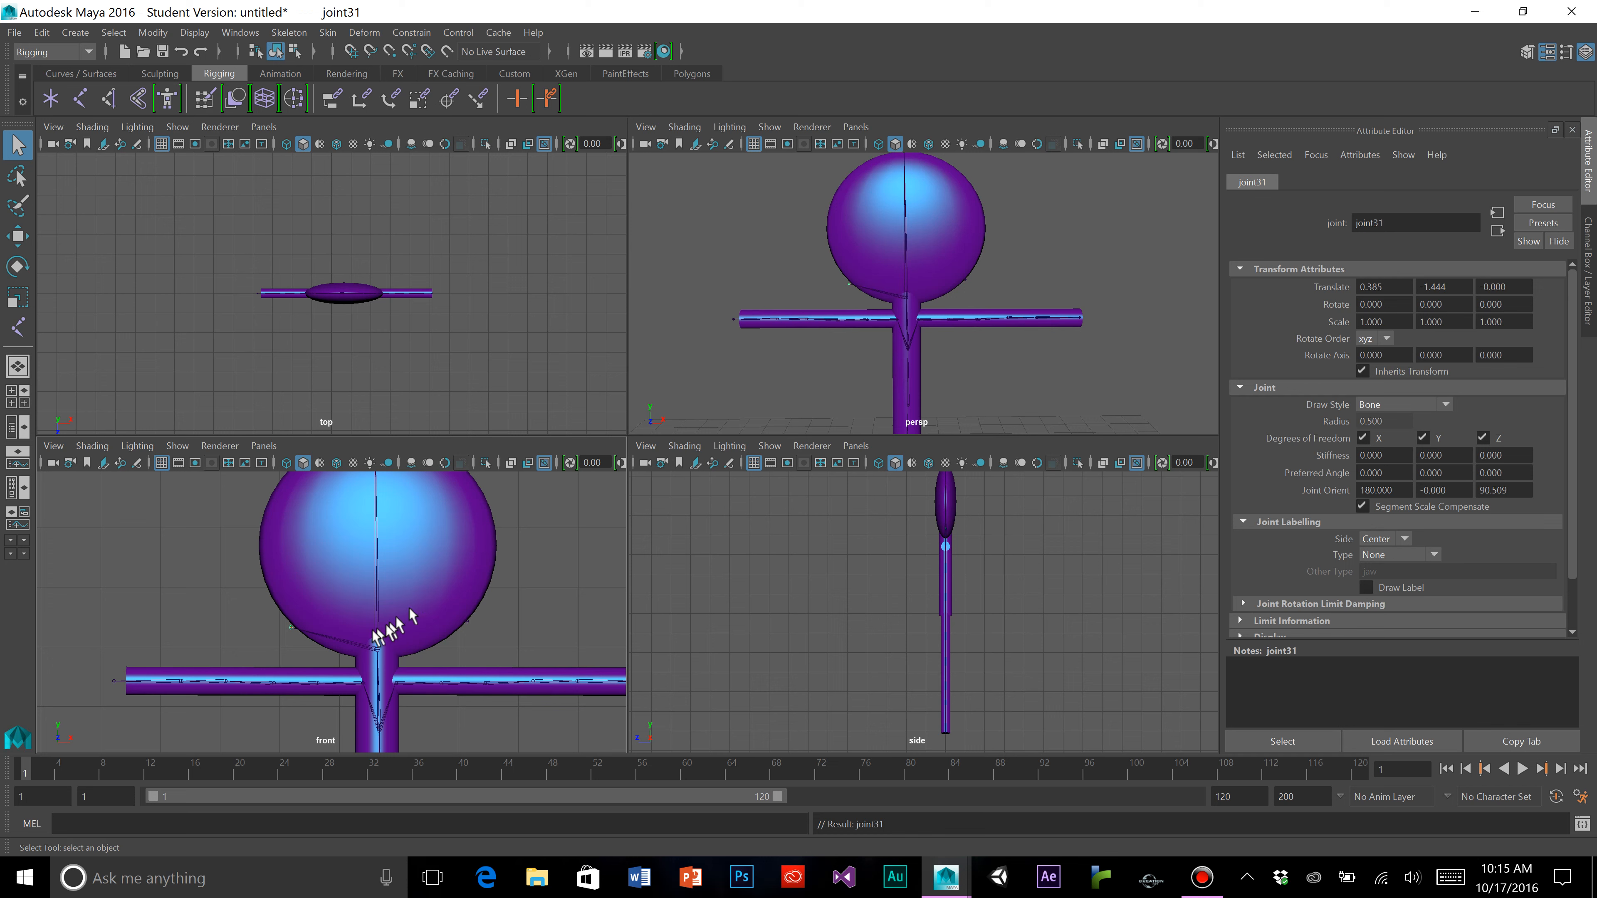
# Parent the joint on the head's positive X side to the joint at the base of the head
pyautogui.click(466, 621)
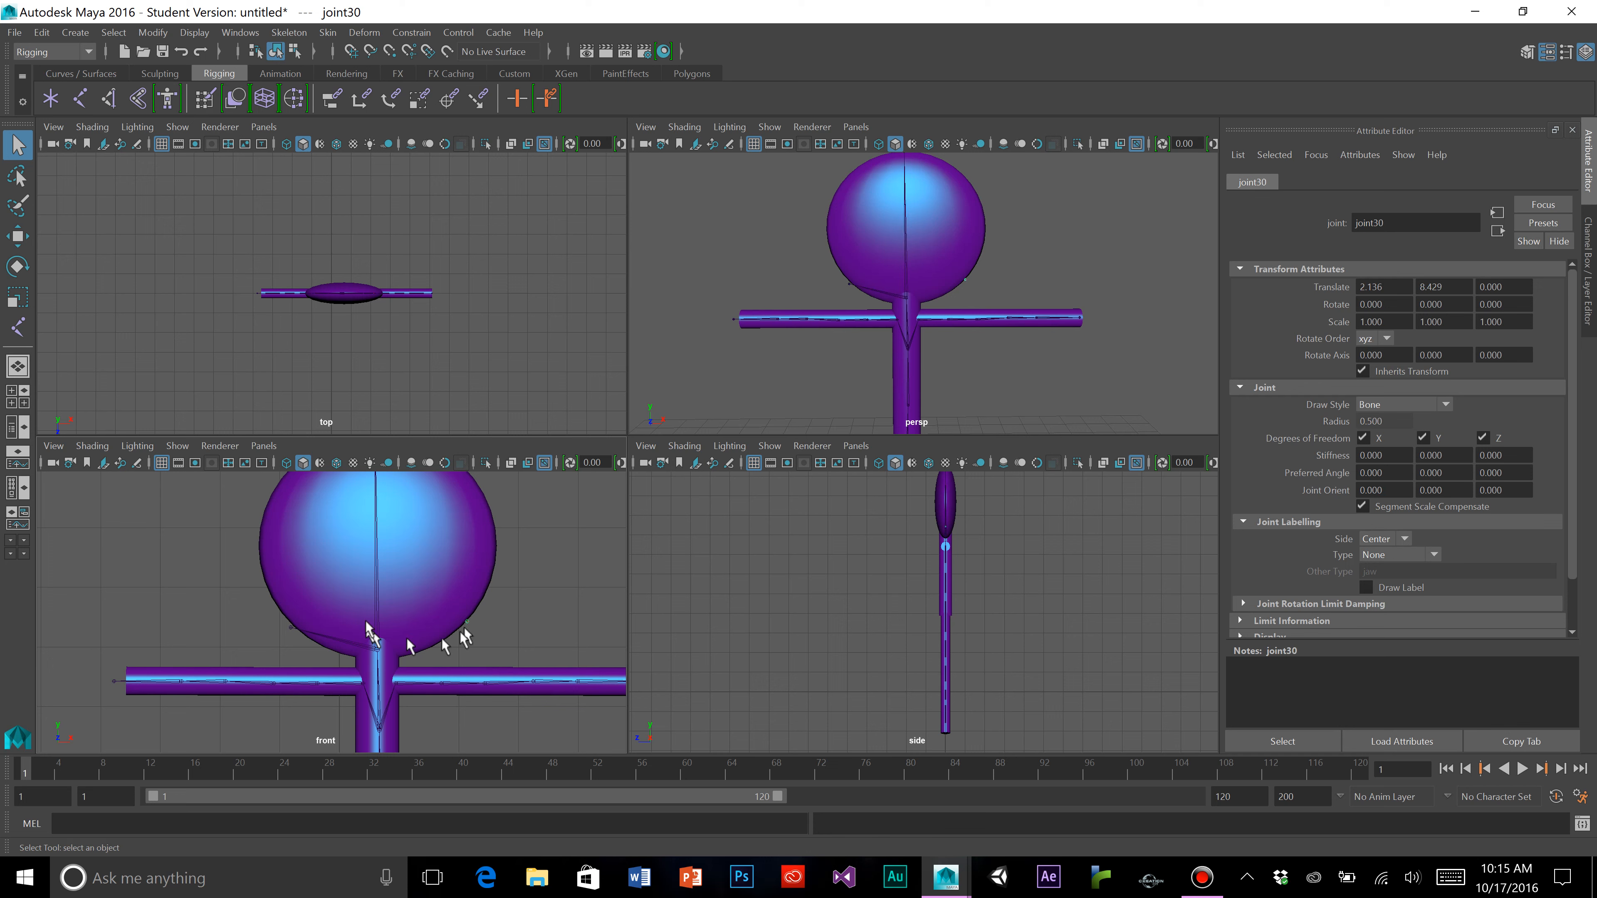
pyautogui.keyDown('shift'); pyautogui.click(376, 608); pyautogui.keyUp('shift')
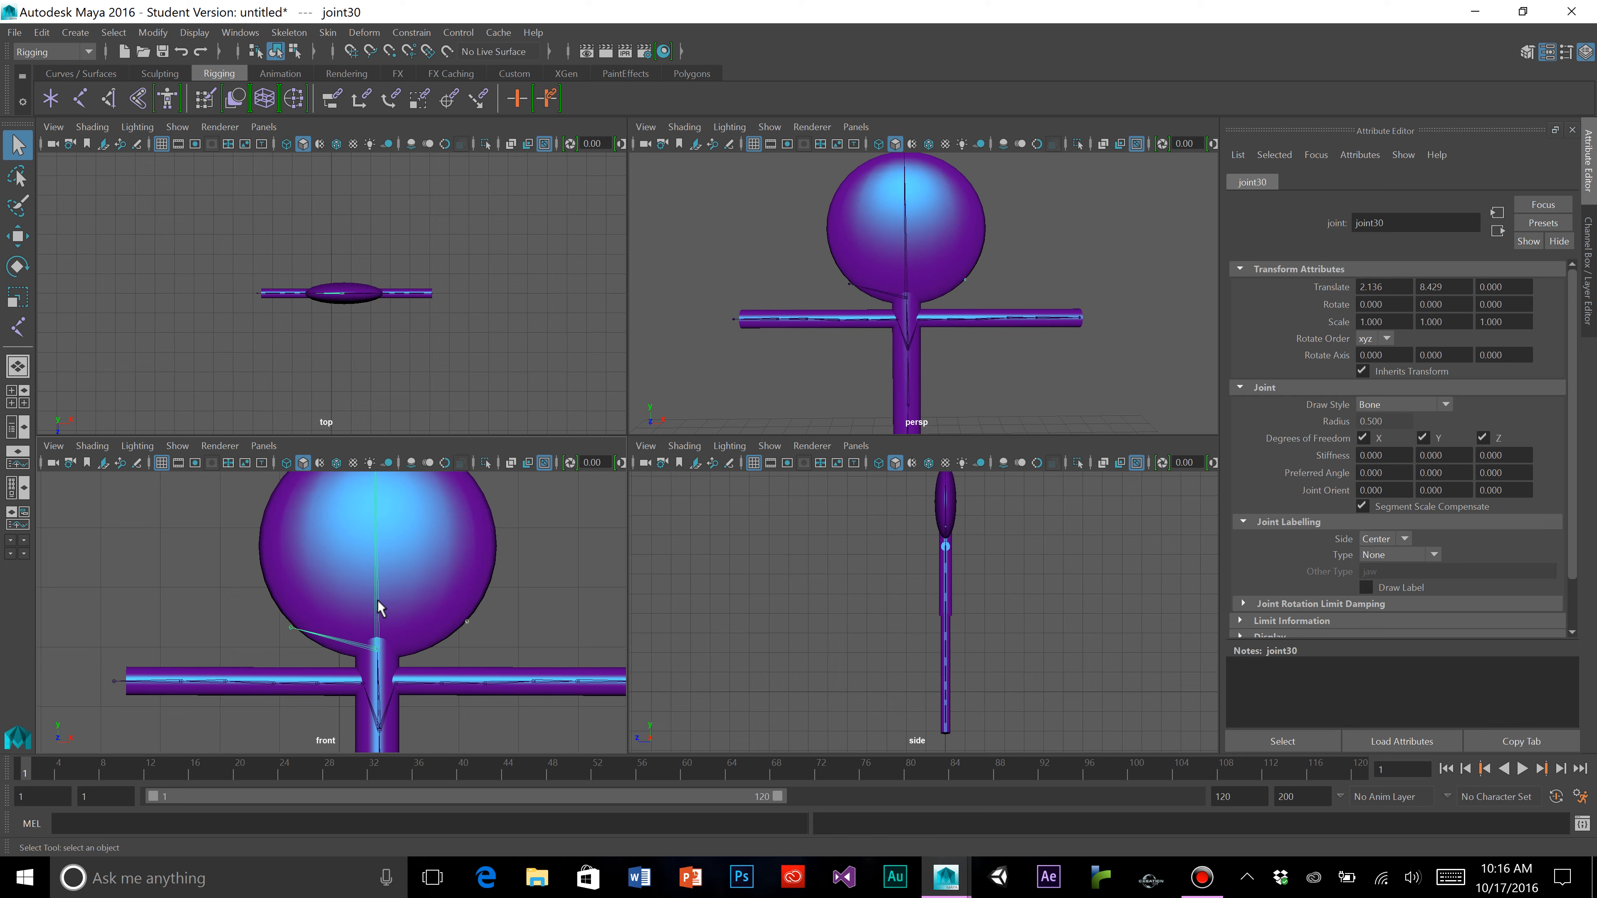
pyautogui.click(42, 32)
pyautogui.click(82, 408)
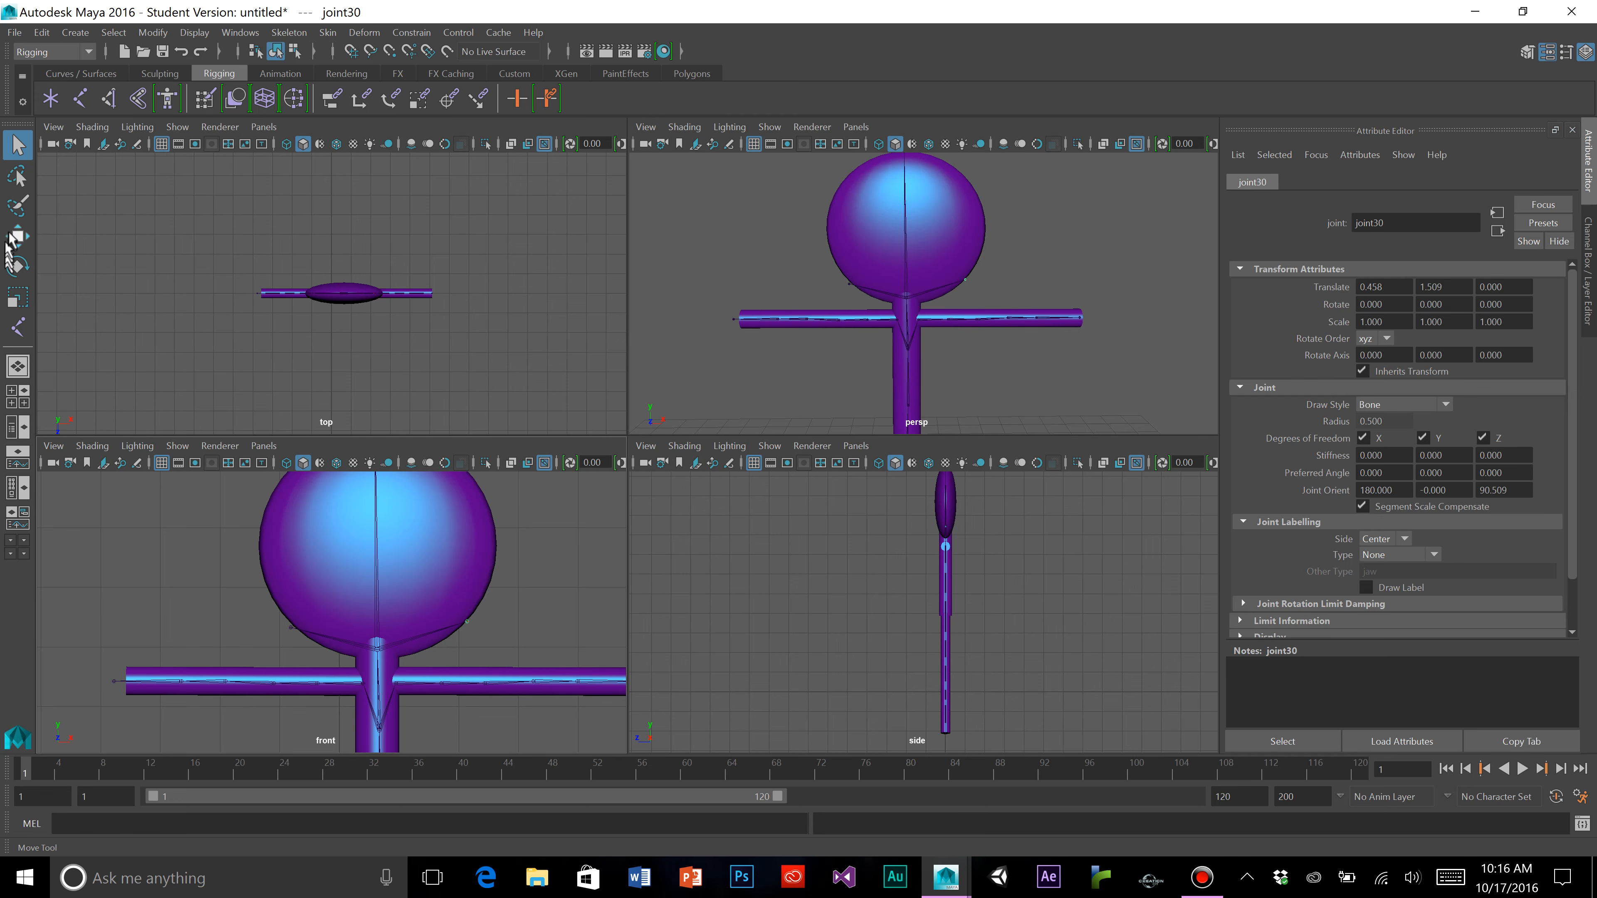
# Move the negative X side joint up and outward to the head's edge, and delete the positive X side joint
pyautogui.press('w')
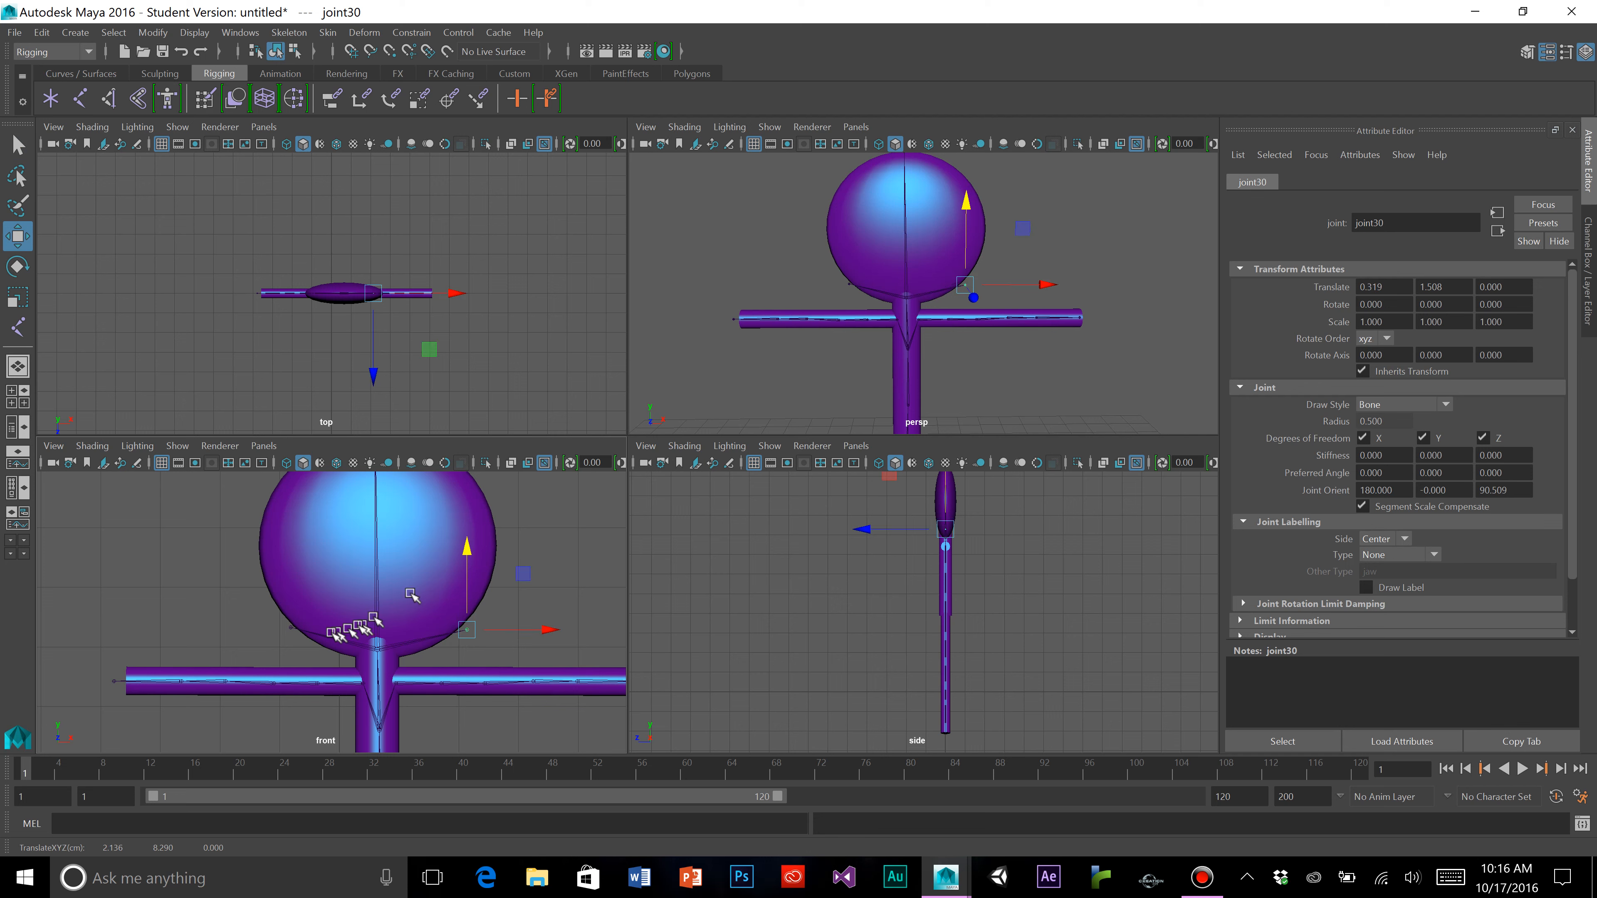
pyautogui.click(291, 627)
pyautogui.moveTo(387, 630); pyautogui.dragTo(271, 498)
pyautogui.click(469, 630)
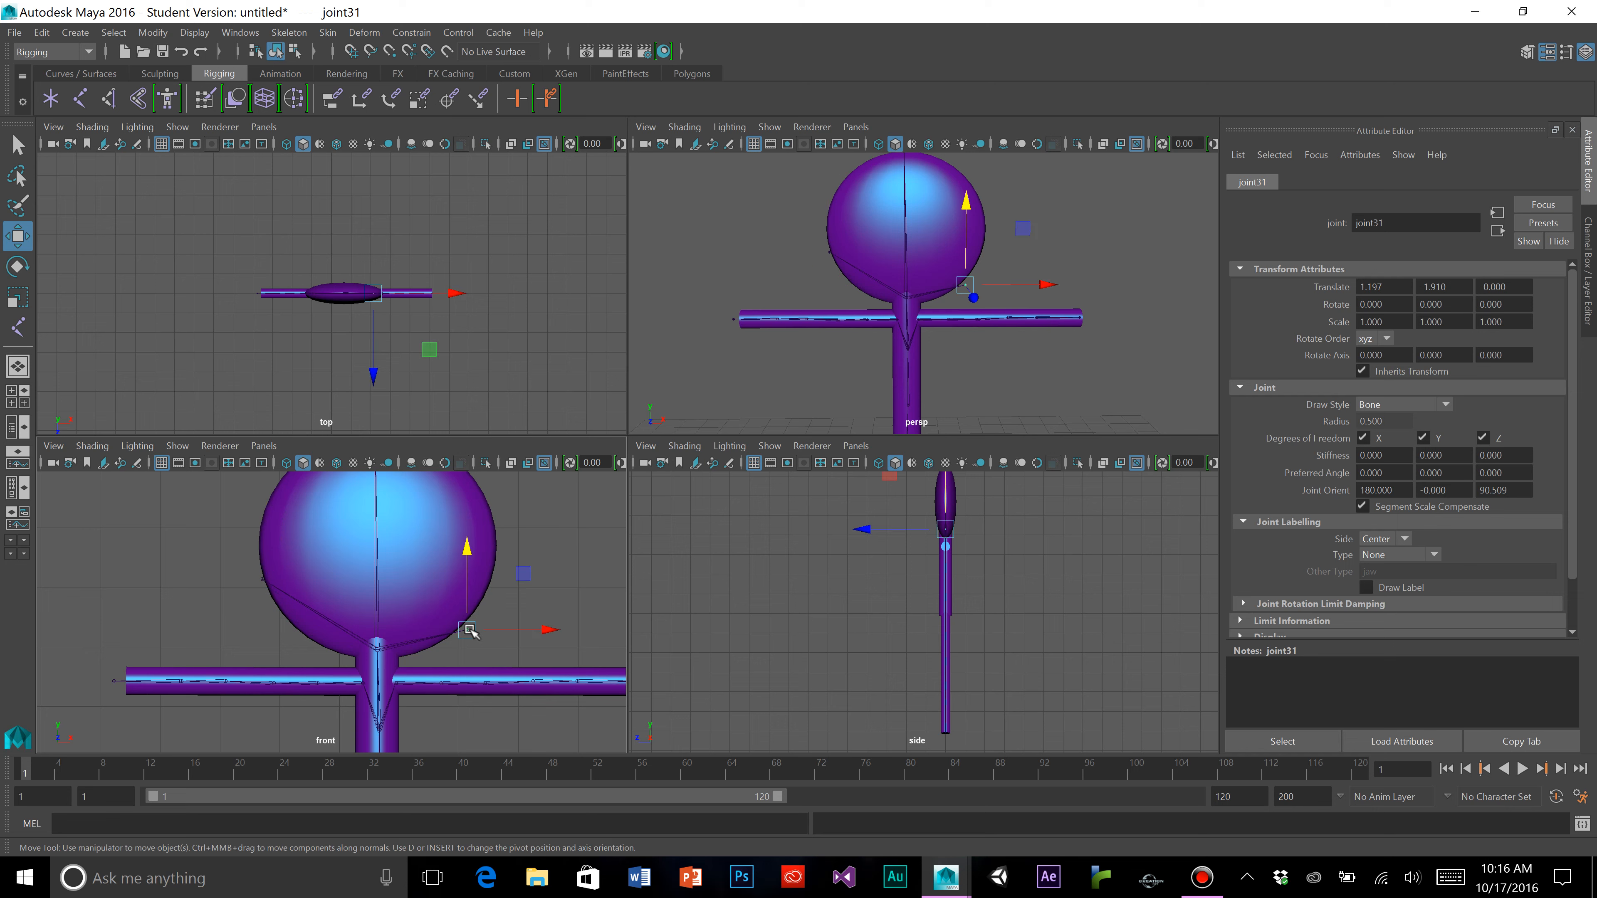
pyautogui.click(513, 662)
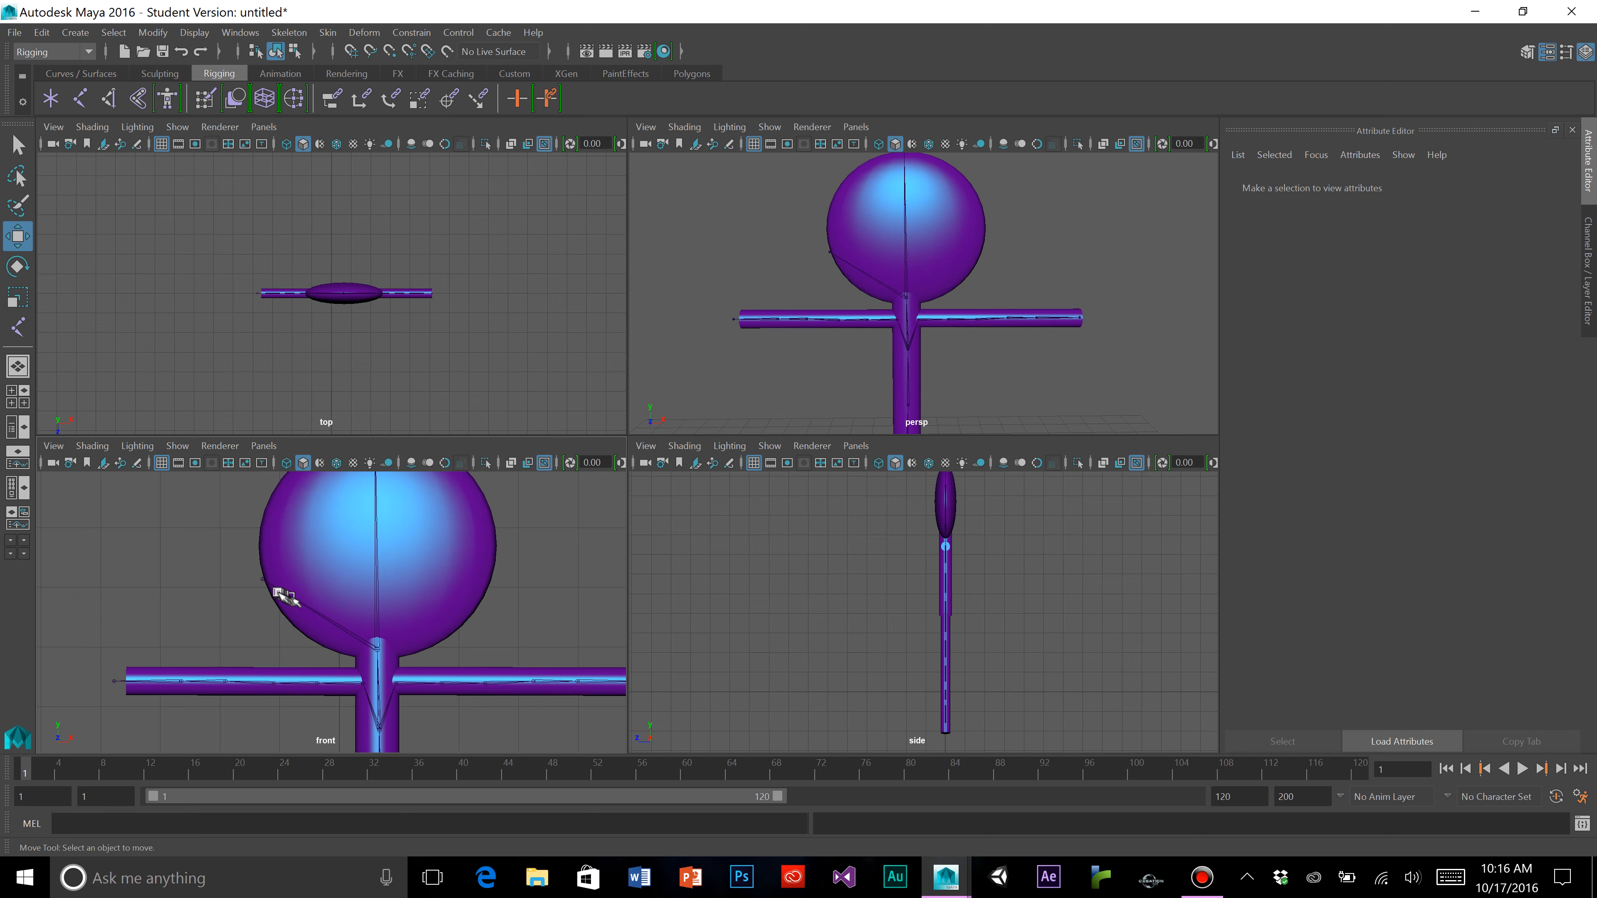
# Mirror the negative X side head joint across to the positive X side of the head
pyautogui.click(262, 583)
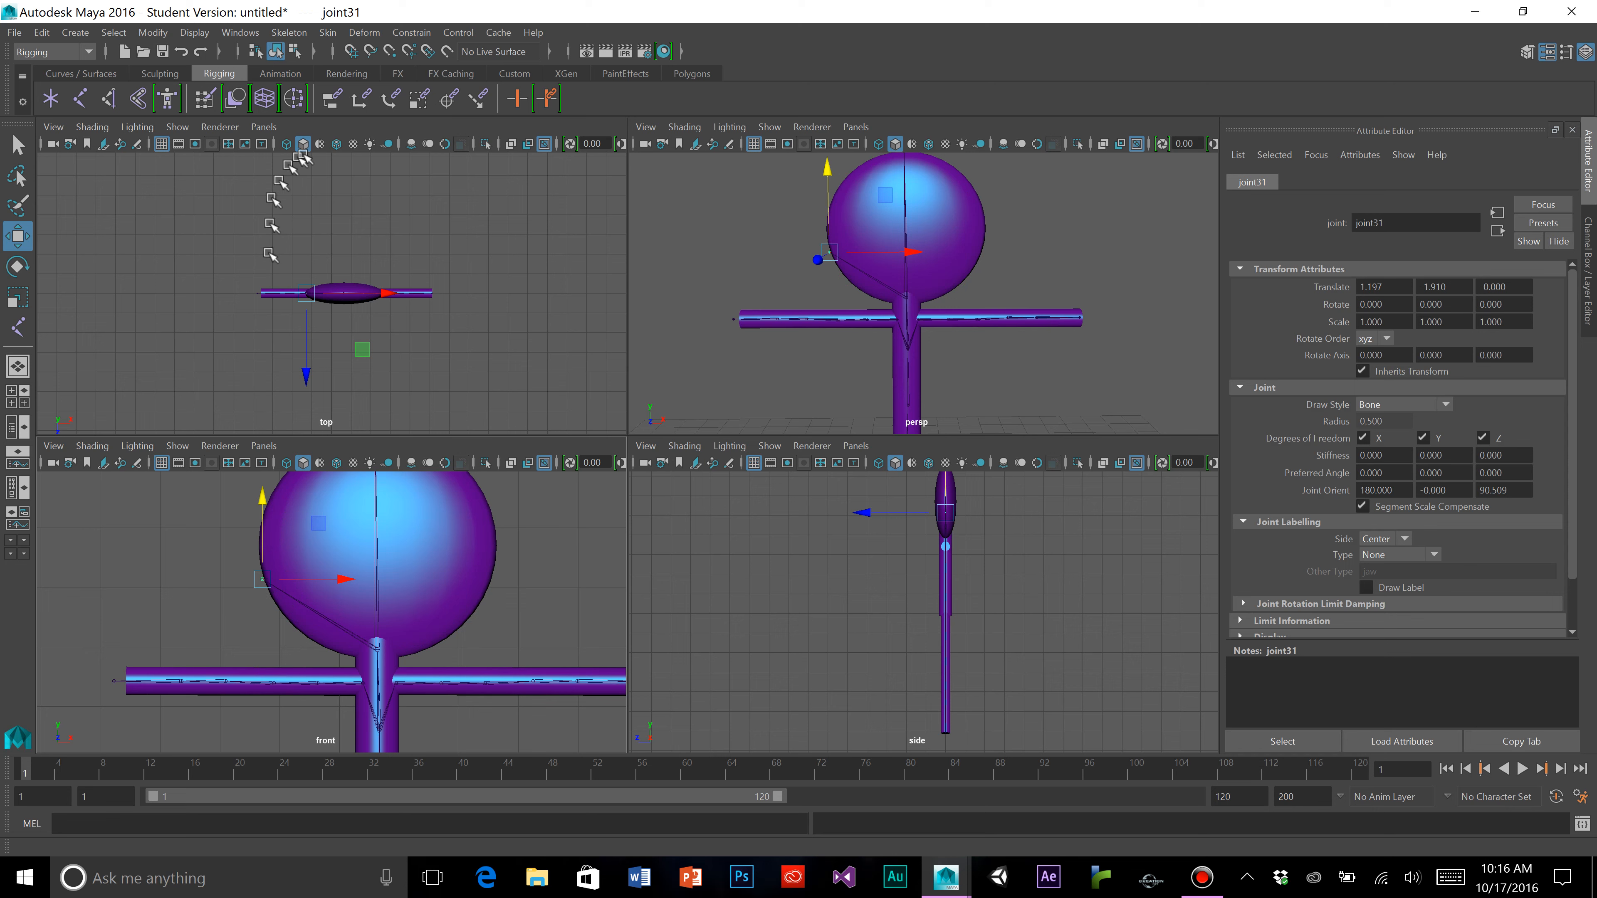
pyautogui.click(289, 33)
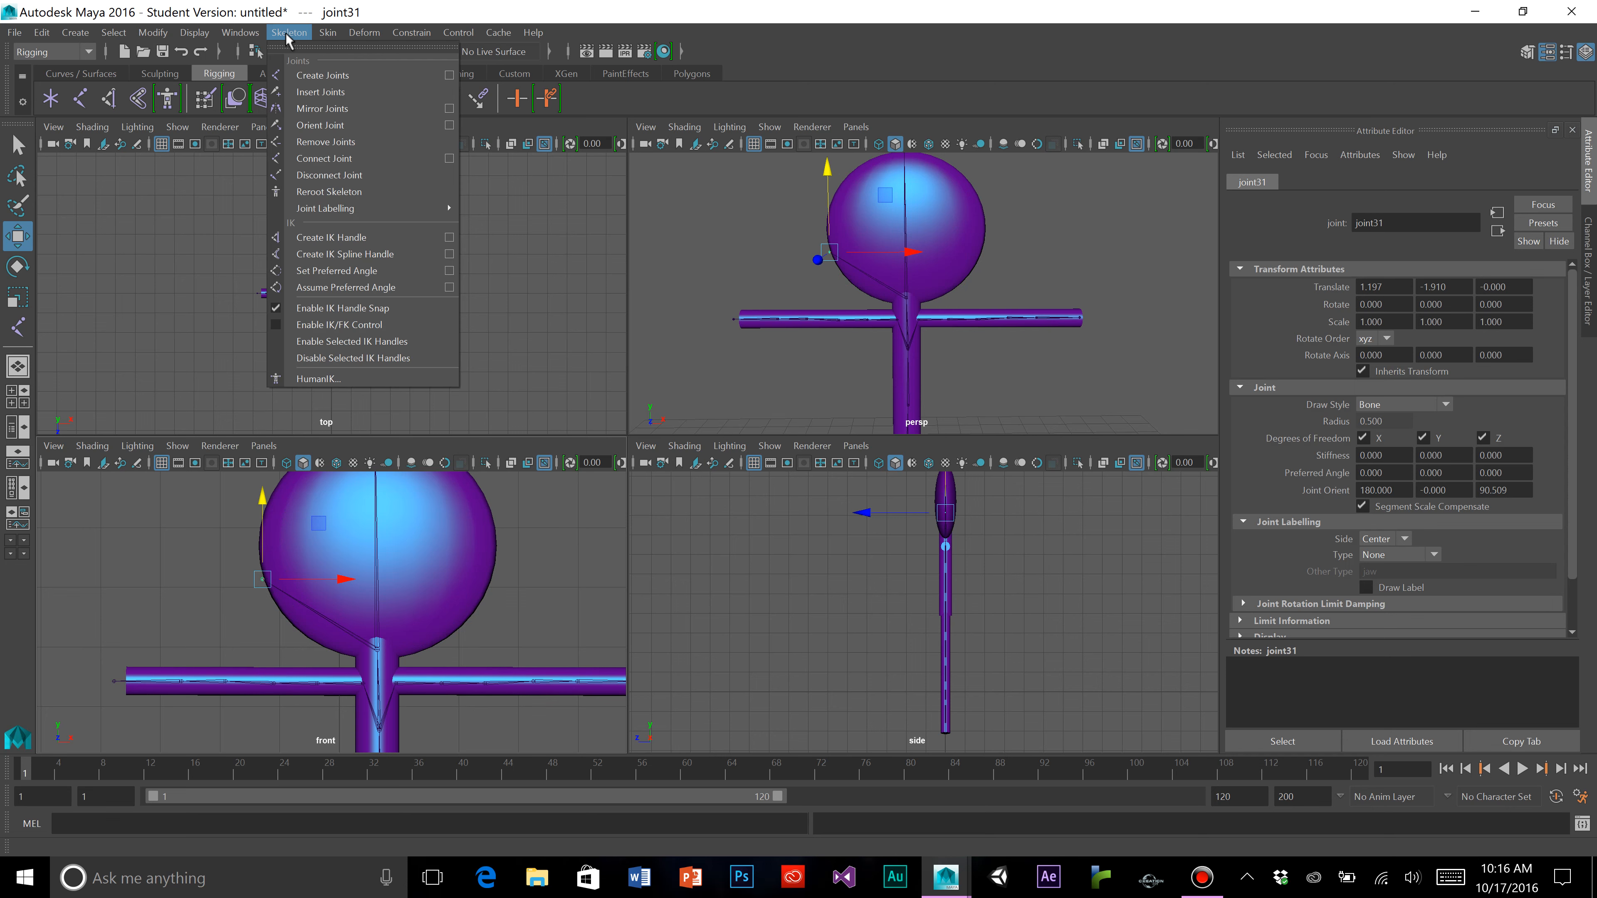
pyautogui.click(326, 108)
pyautogui.scroll(-5, 512, 550)
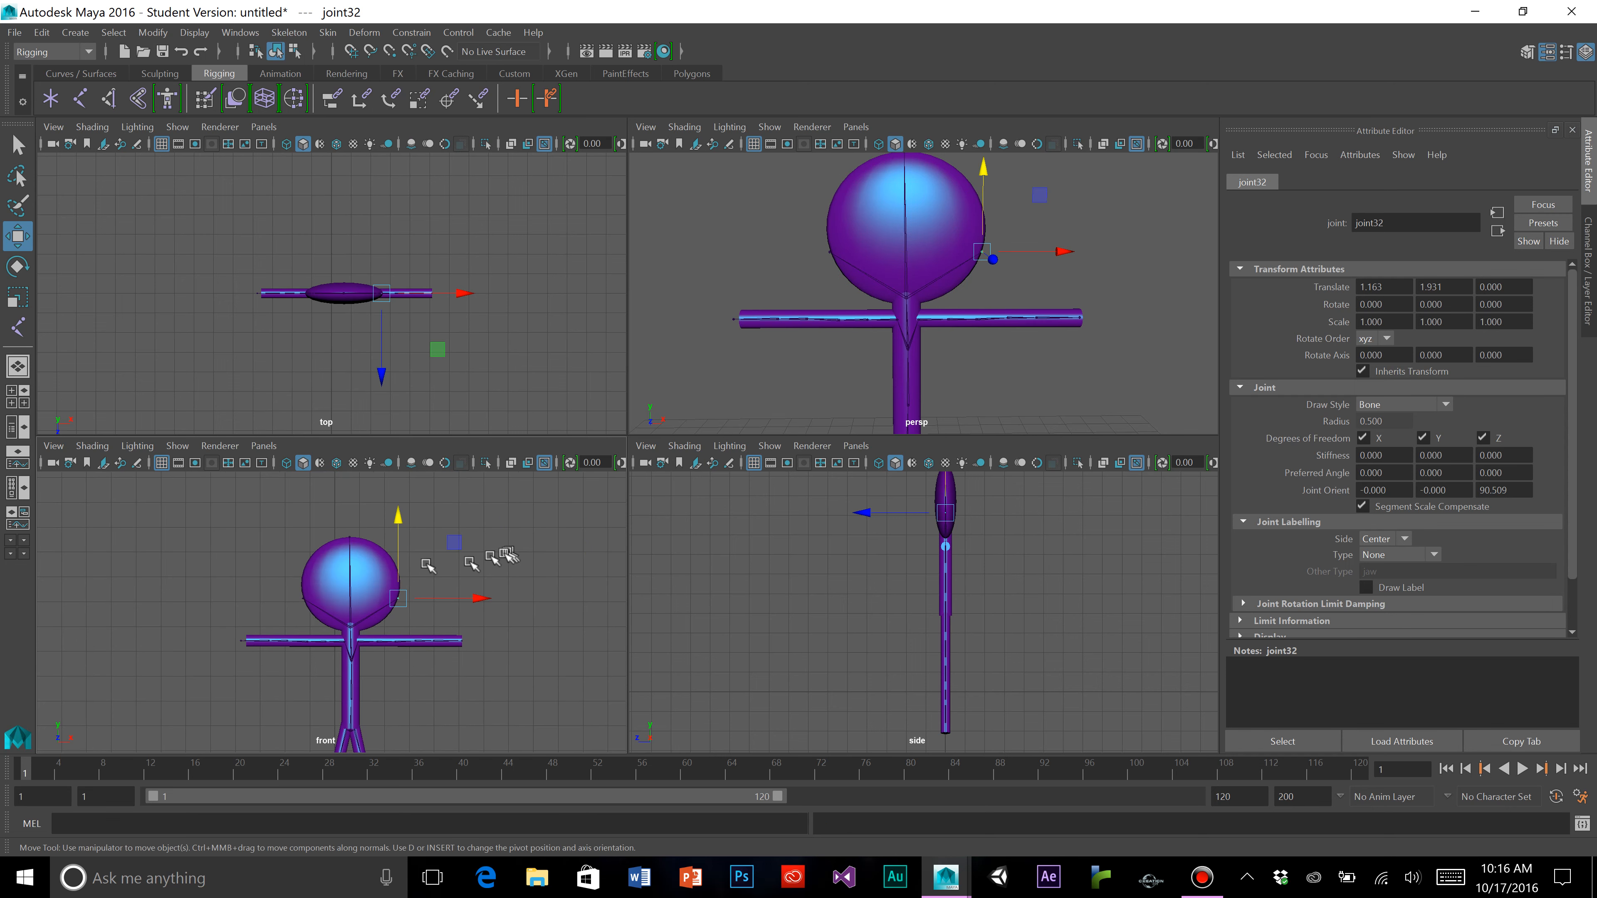
# Return to the single perspective view, select the skeleton's root joint together with the body meshes, and bind the skin
pyautogui.click(17, 366)
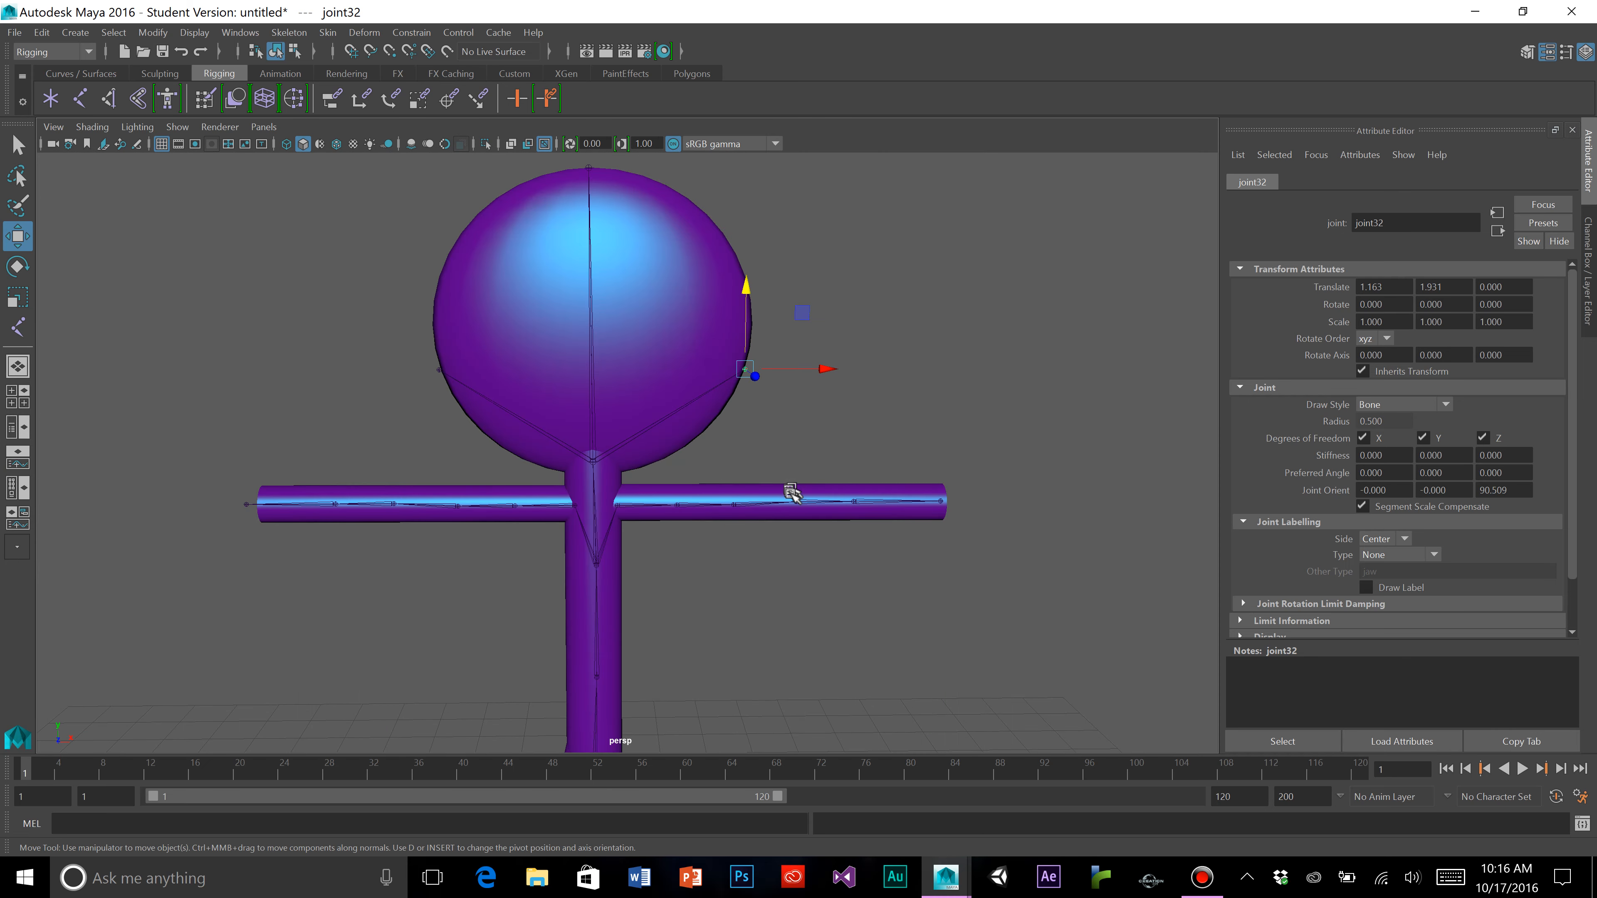
pyautogui.click(793, 579)
pyautogui.scroll(-1, 793, 581)
pyautogui.scroll(-2, 794, 583)
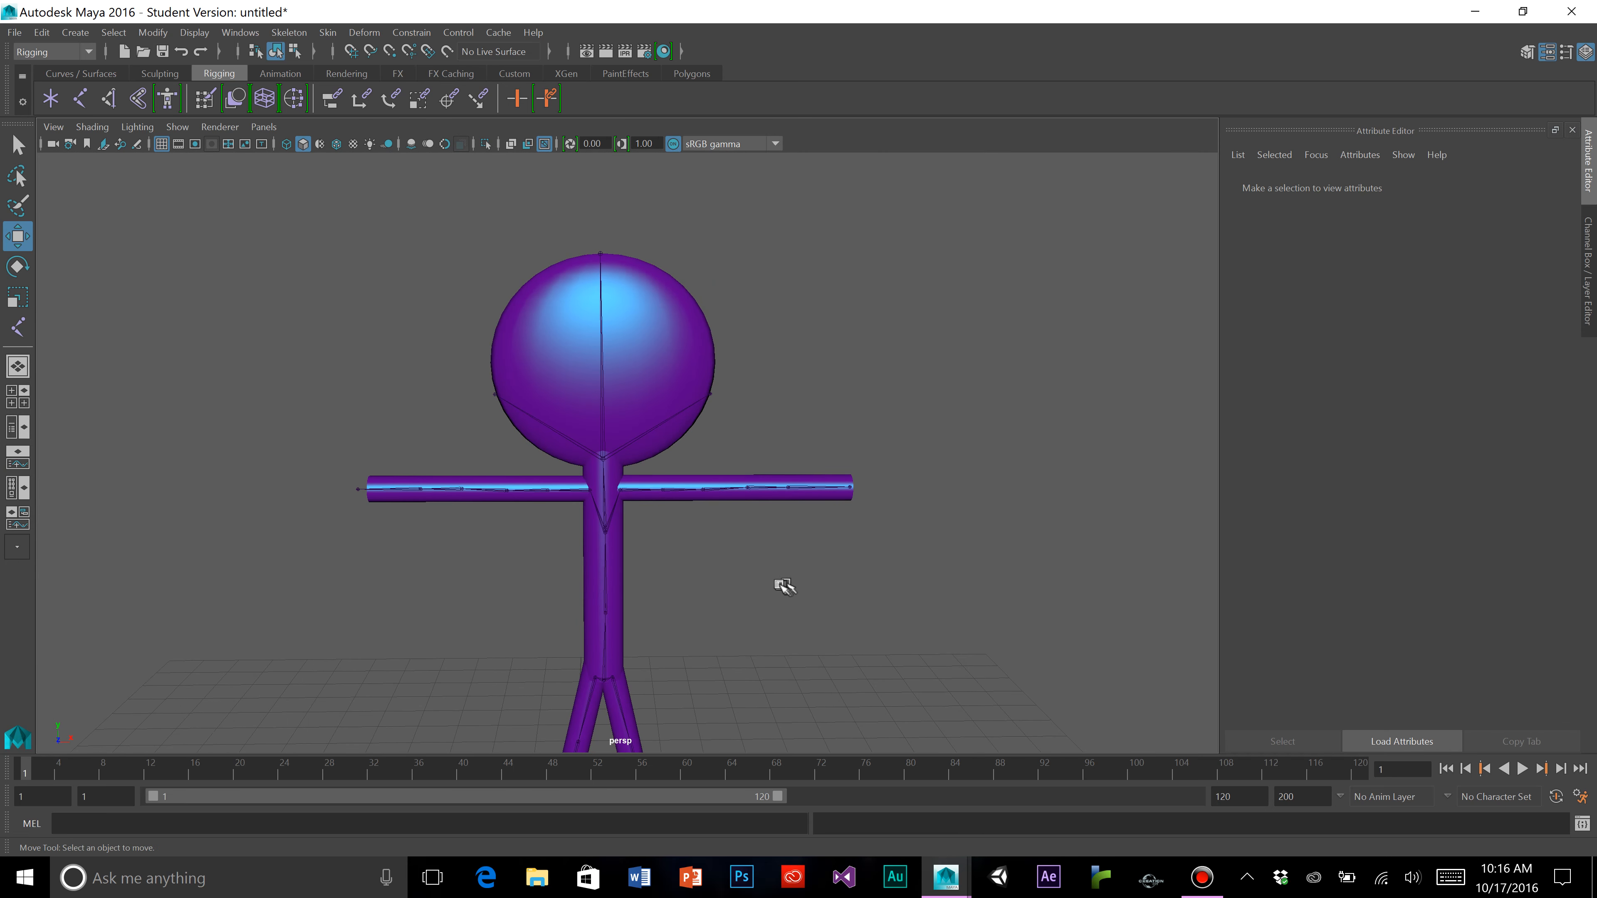
pyautogui.click(607, 654)
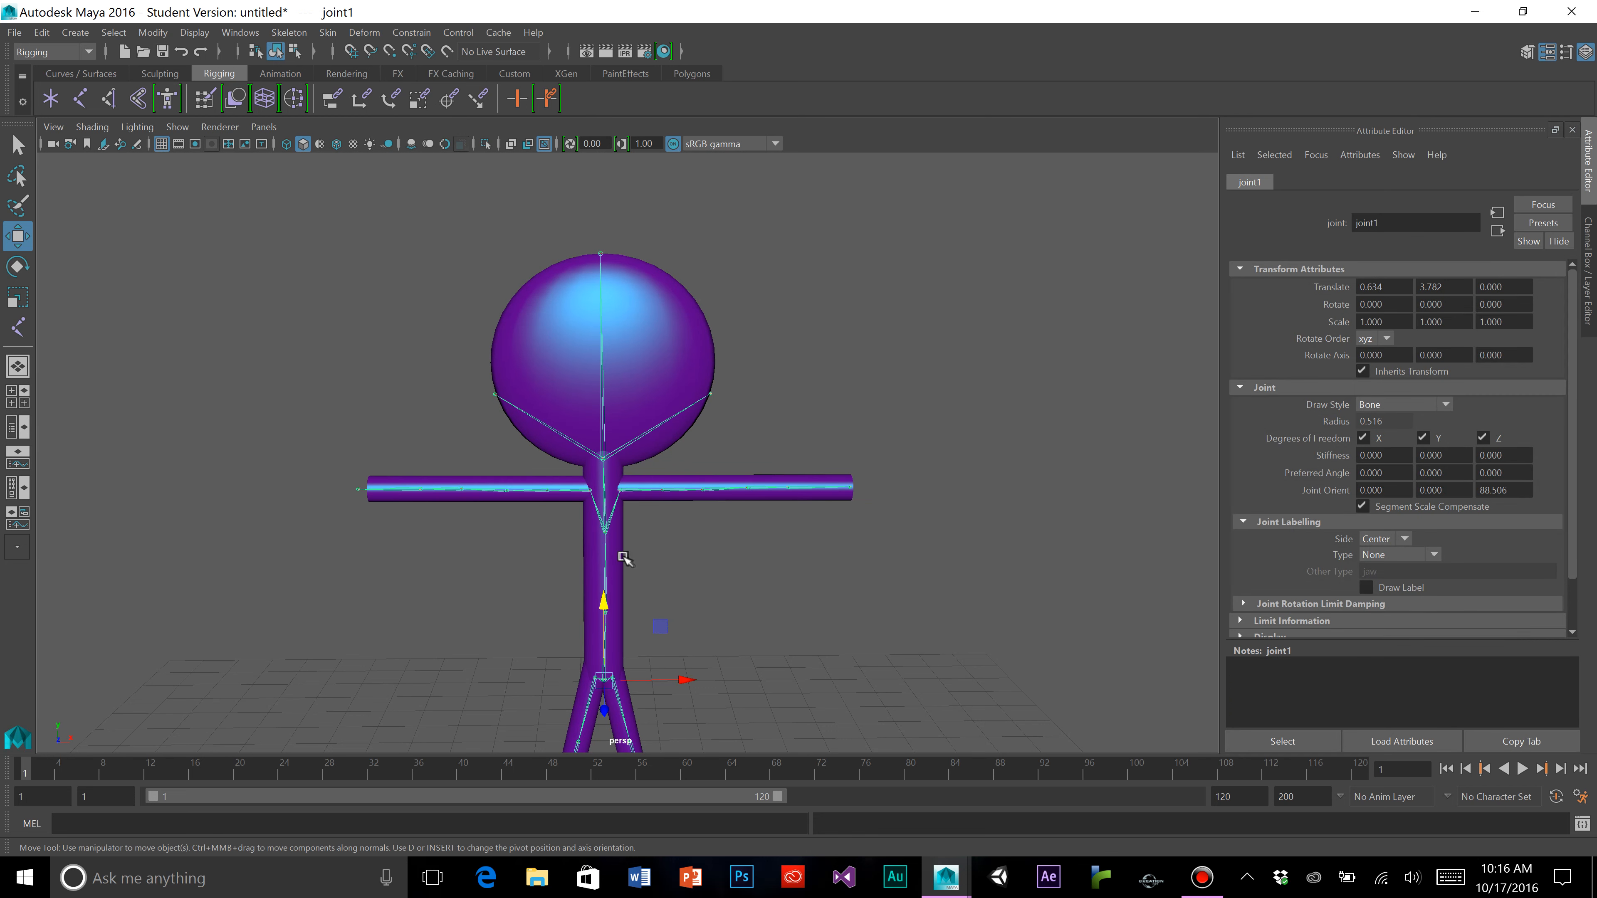
pyautogui.keyDown('shift'); pyautogui.click(621, 552); pyautogui.keyUp('shift')
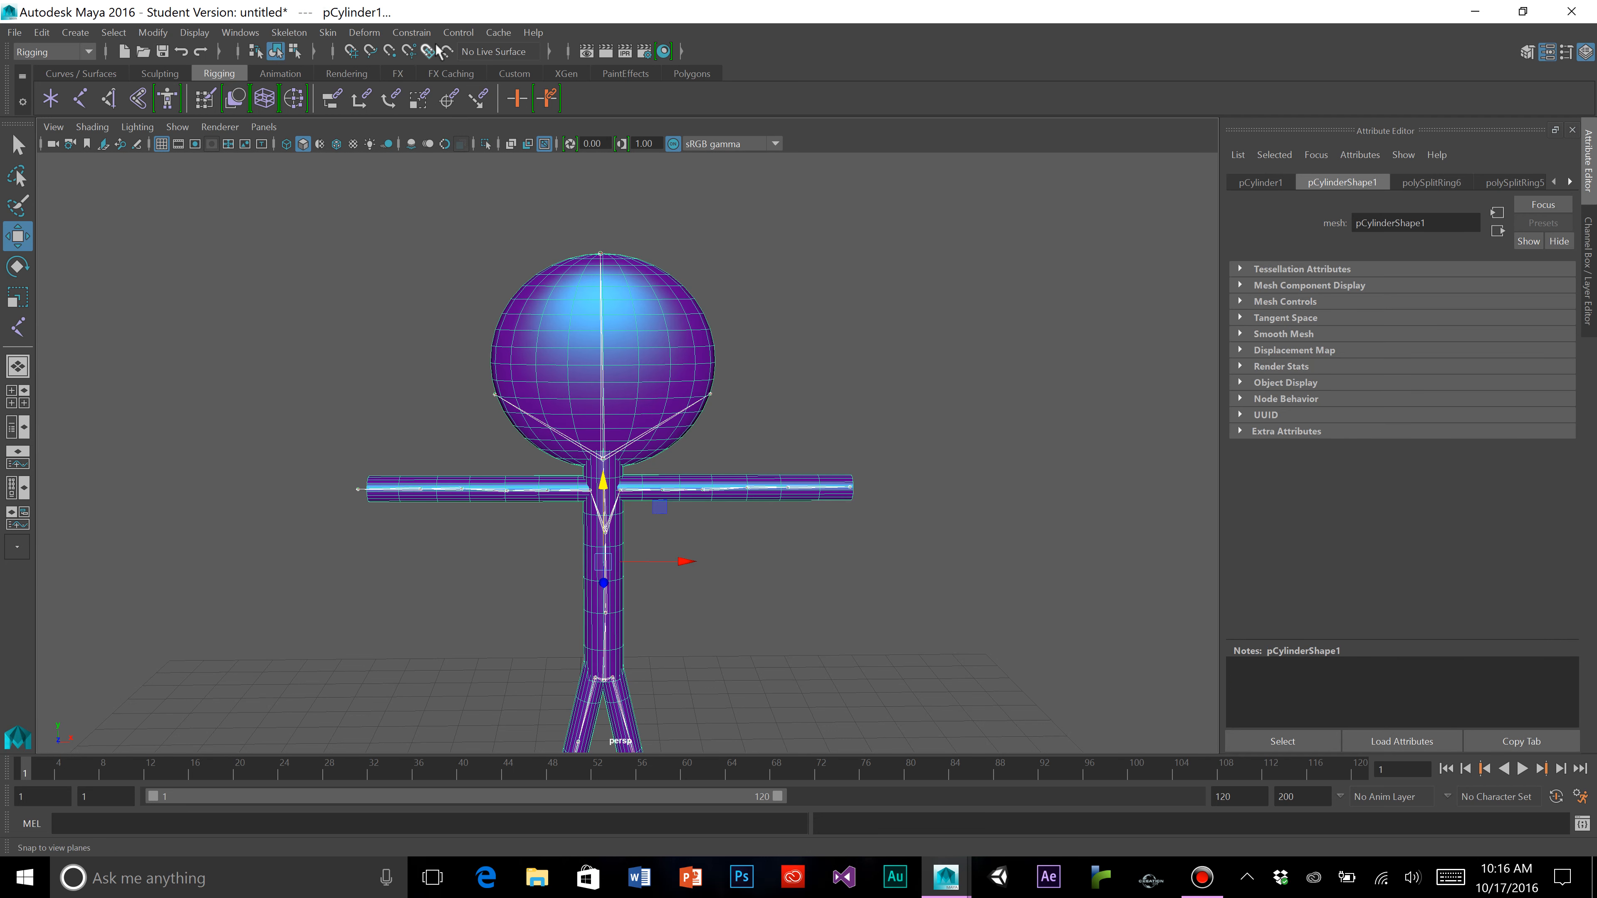
pyautogui.click(333, 35)
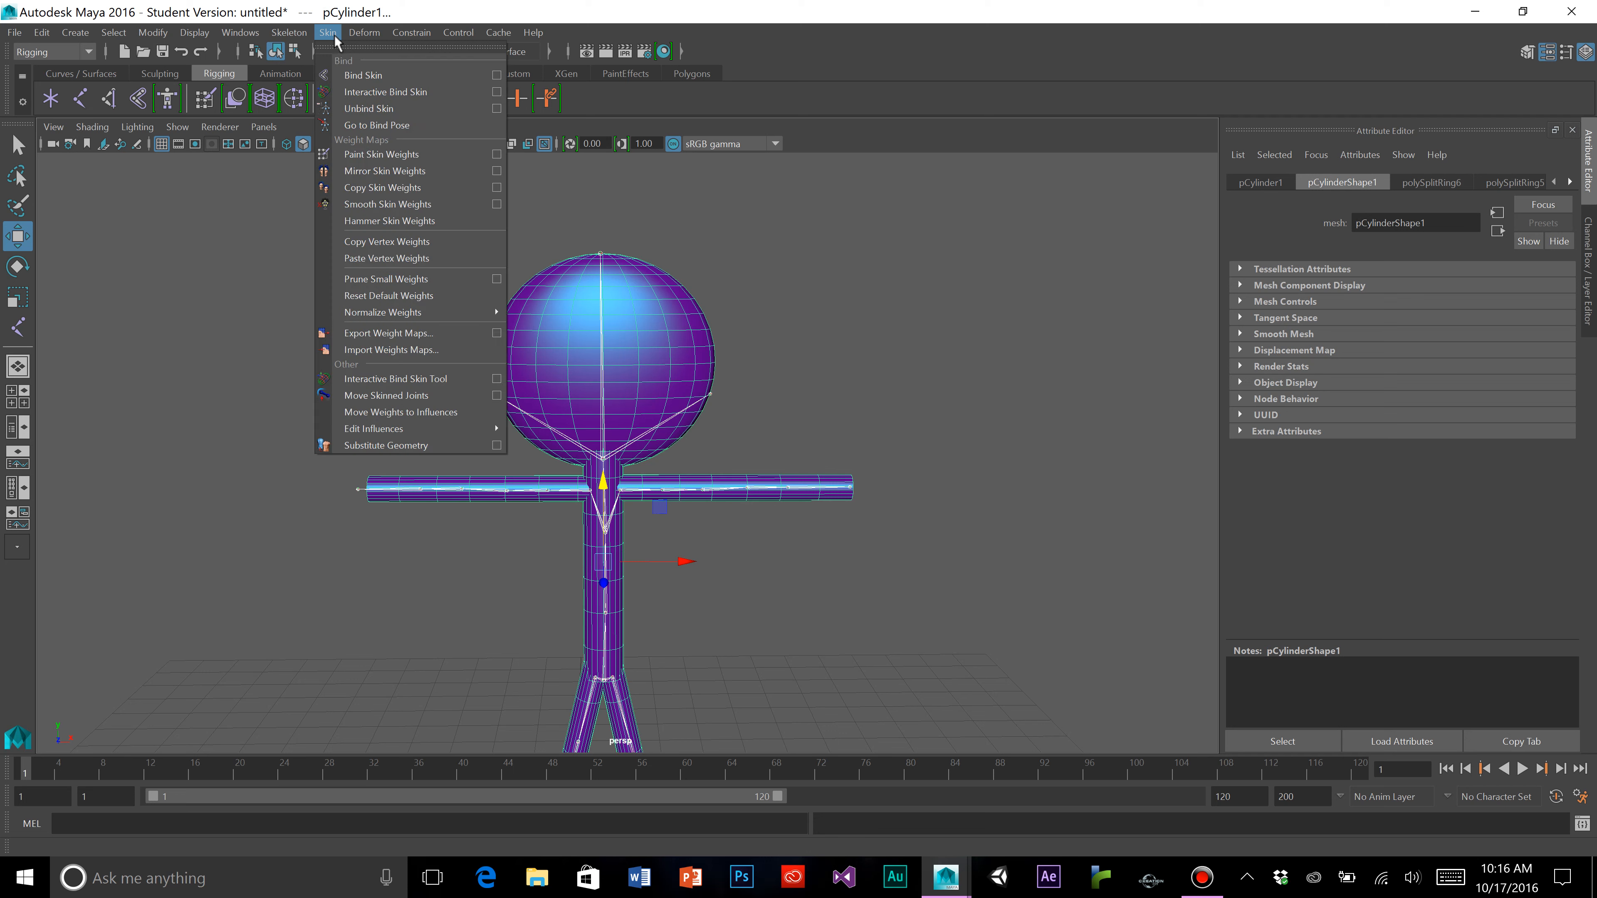
pyautogui.click(347, 76)
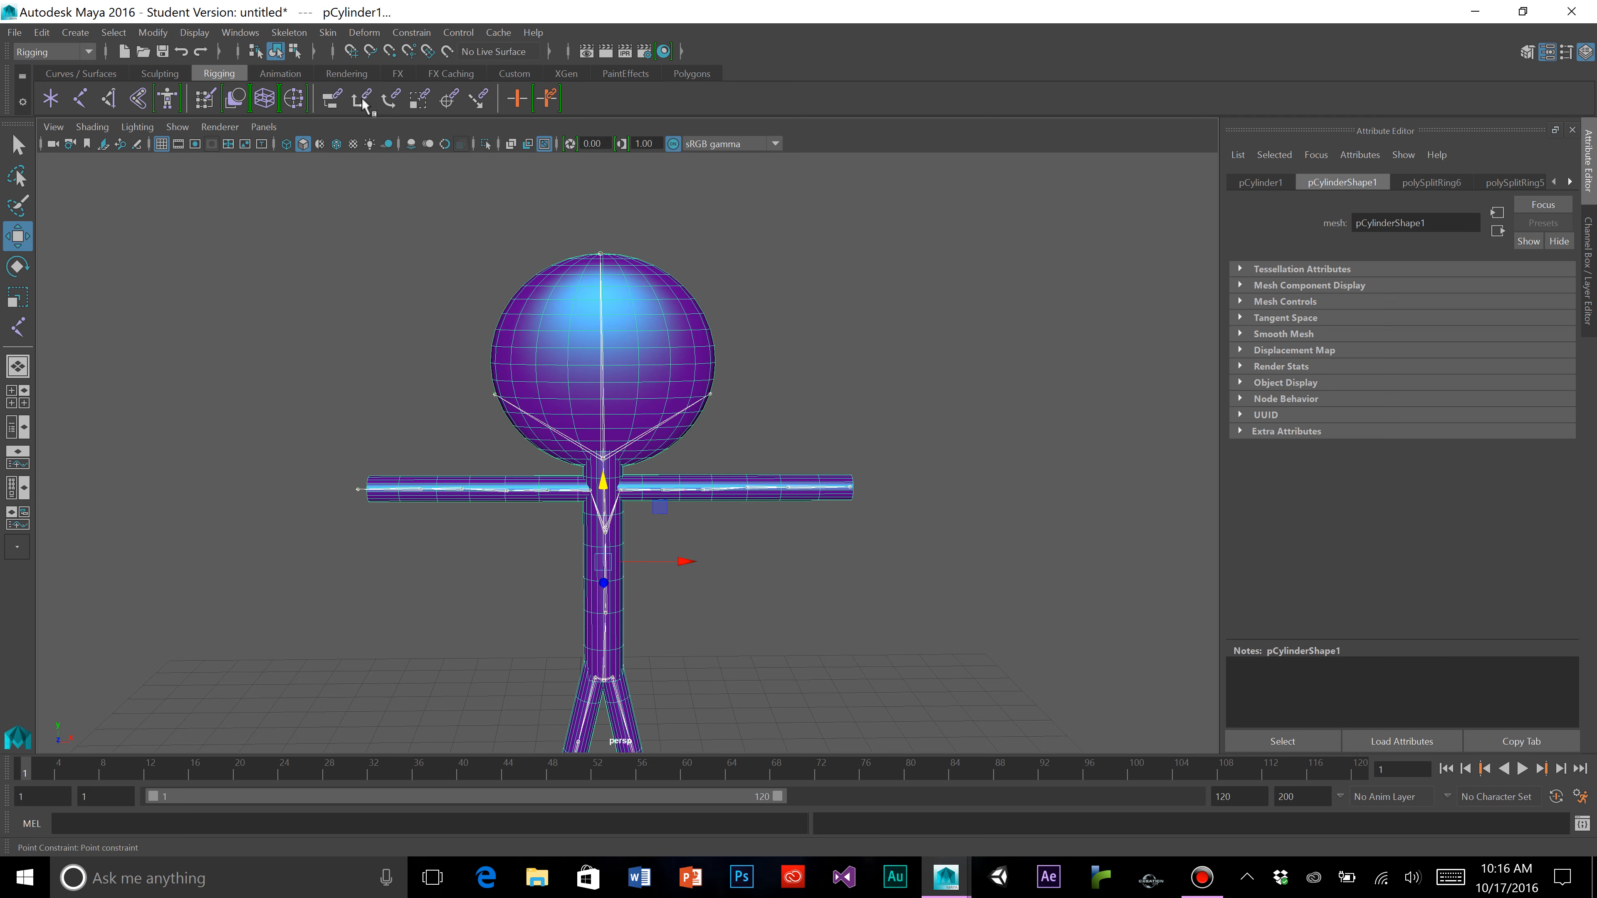
# Test-rotate the shoulder and mid-arm joints of the positive X arm, undoing each rotation
pyautogui.scroll(2, 713, 499)
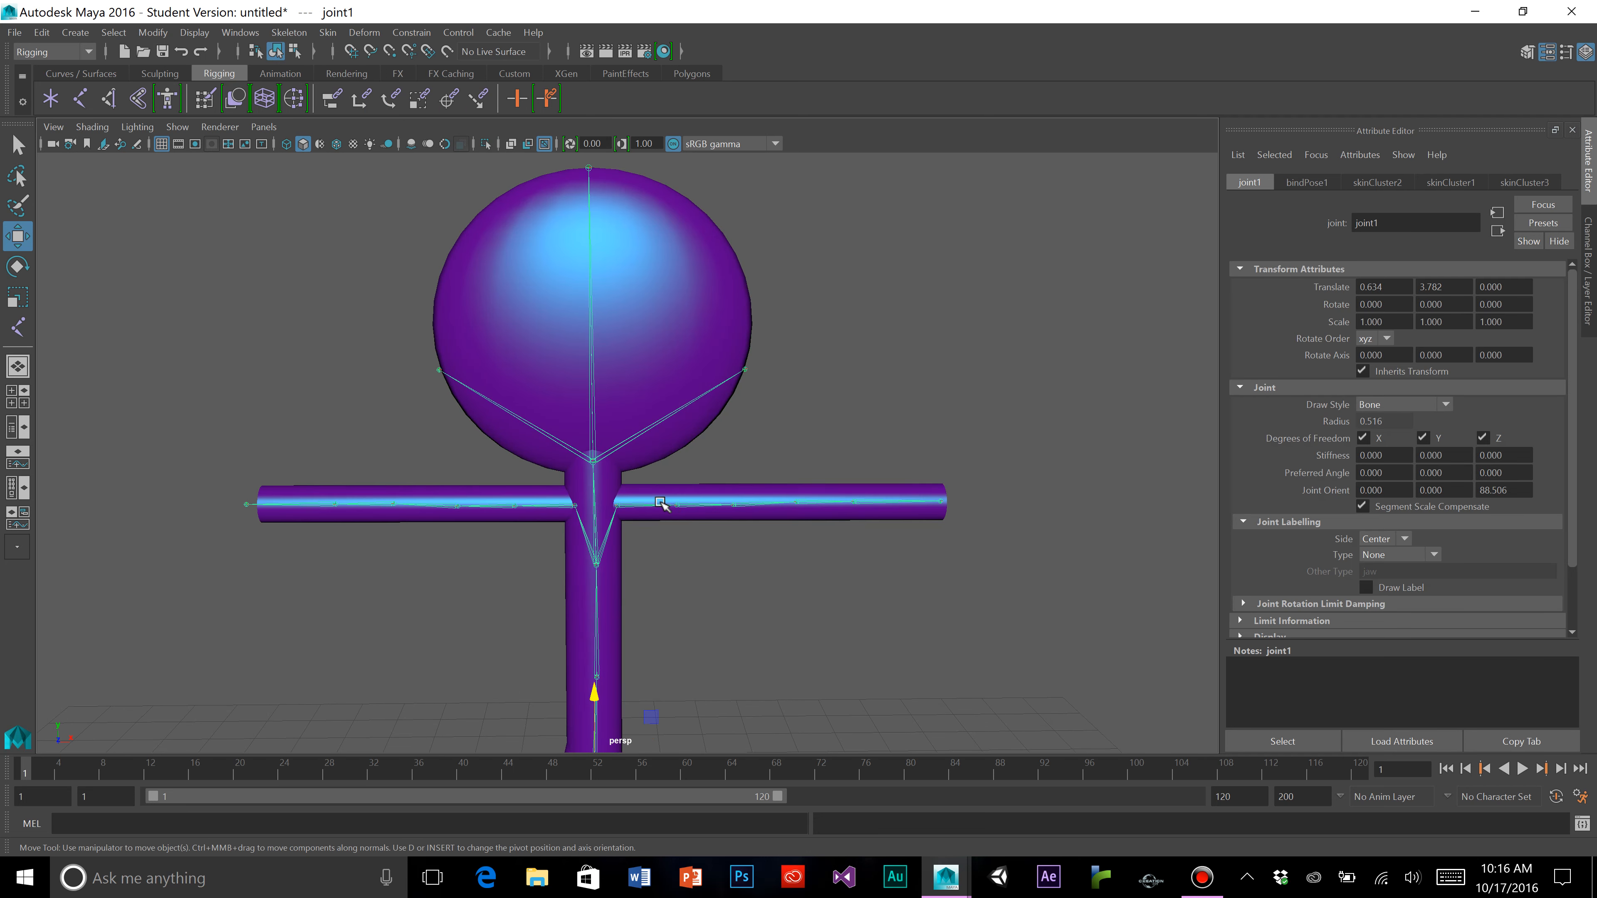
pyautogui.click(653, 504)
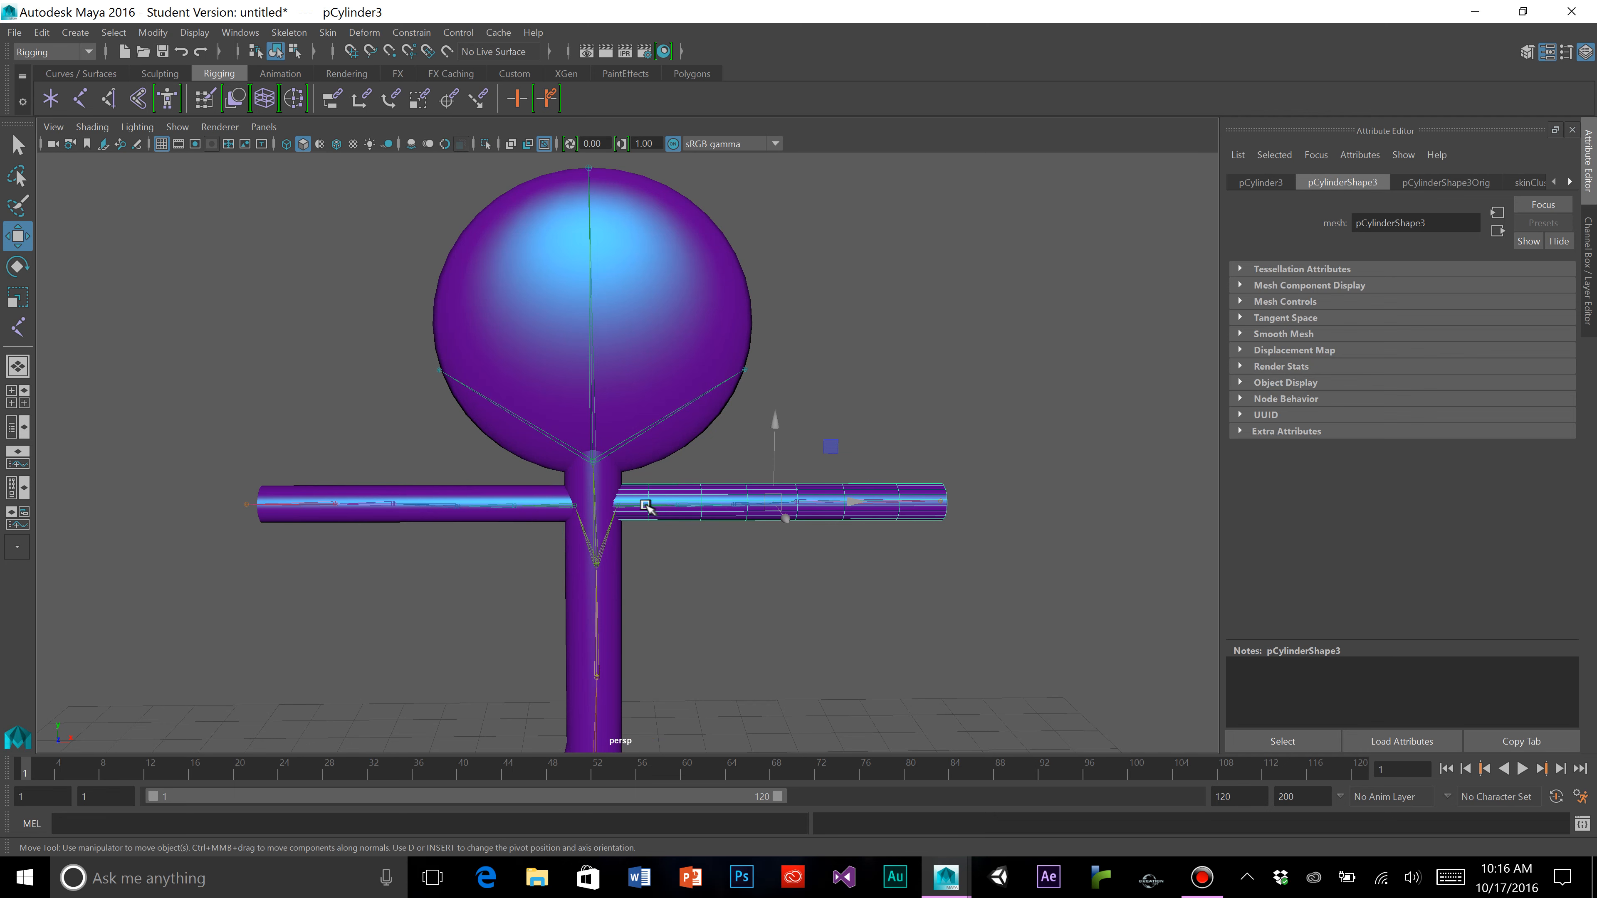
pyautogui.click(647, 504)
pyautogui.click(17, 266)
pyautogui.moveTo(659, 449); pyautogui.dragTo(741, 465)
pyautogui.hotkey('ctrl', 'z')
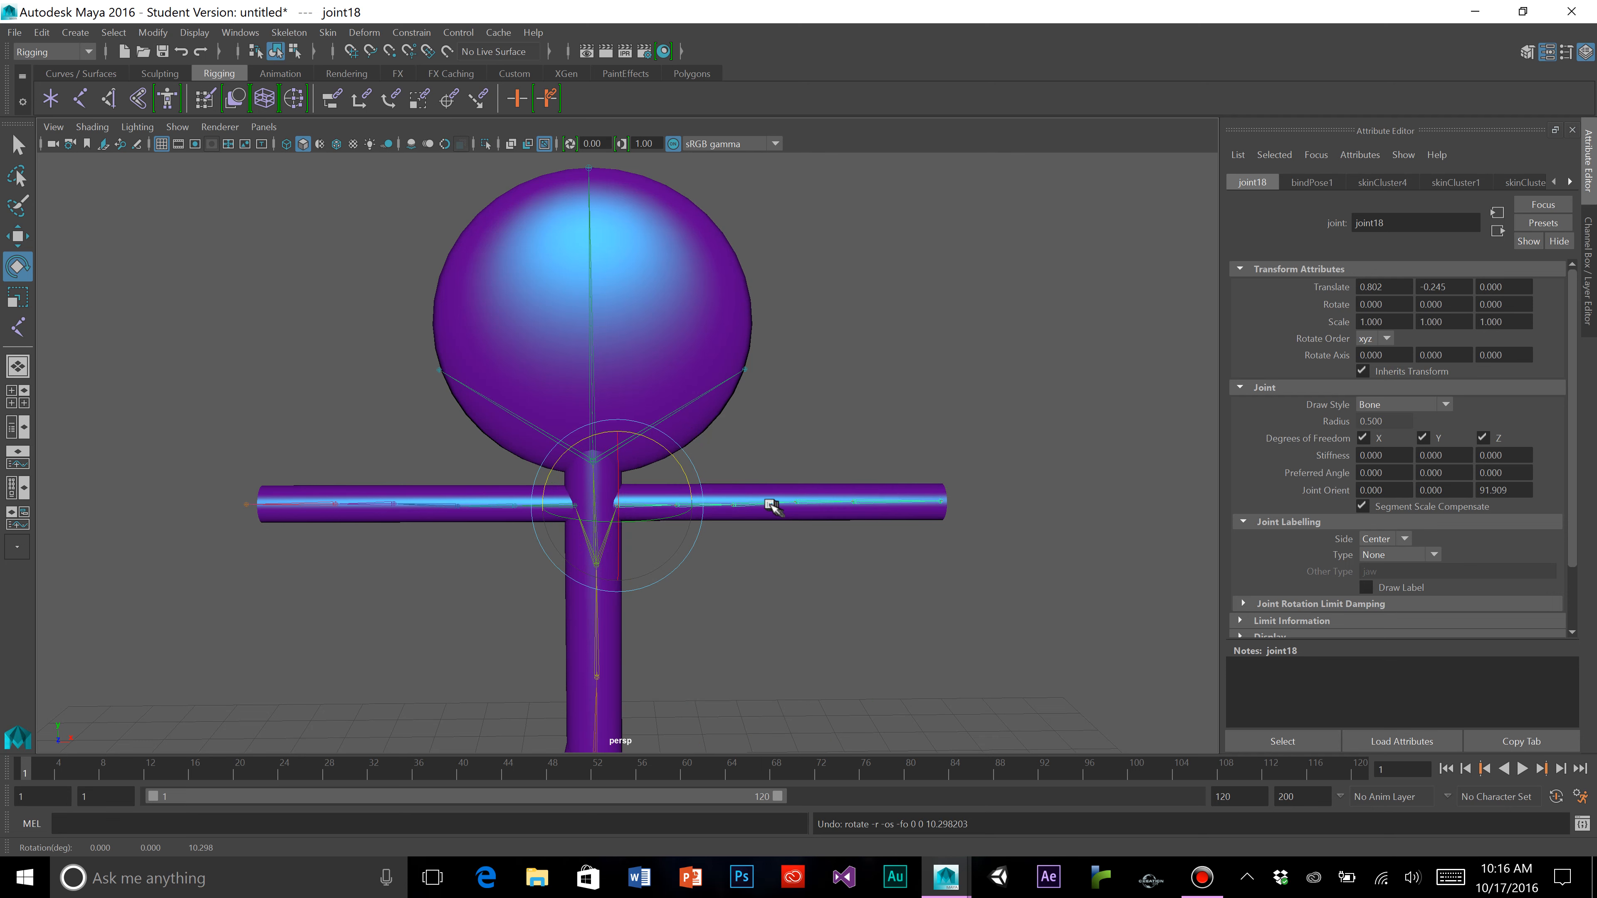
pyautogui.click(768, 507)
pyautogui.moveTo(772, 441)
pyautogui.mouseDown()
pyautogui.moveTo(813, 527)
pyautogui.moveTo(791, 456)
pyautogui.moveTo(727, 400)
pyautogui.moveTo(749, 446)
pyautogui.mouseUp()
pyautogui.hotkey('ctrl', 'z')
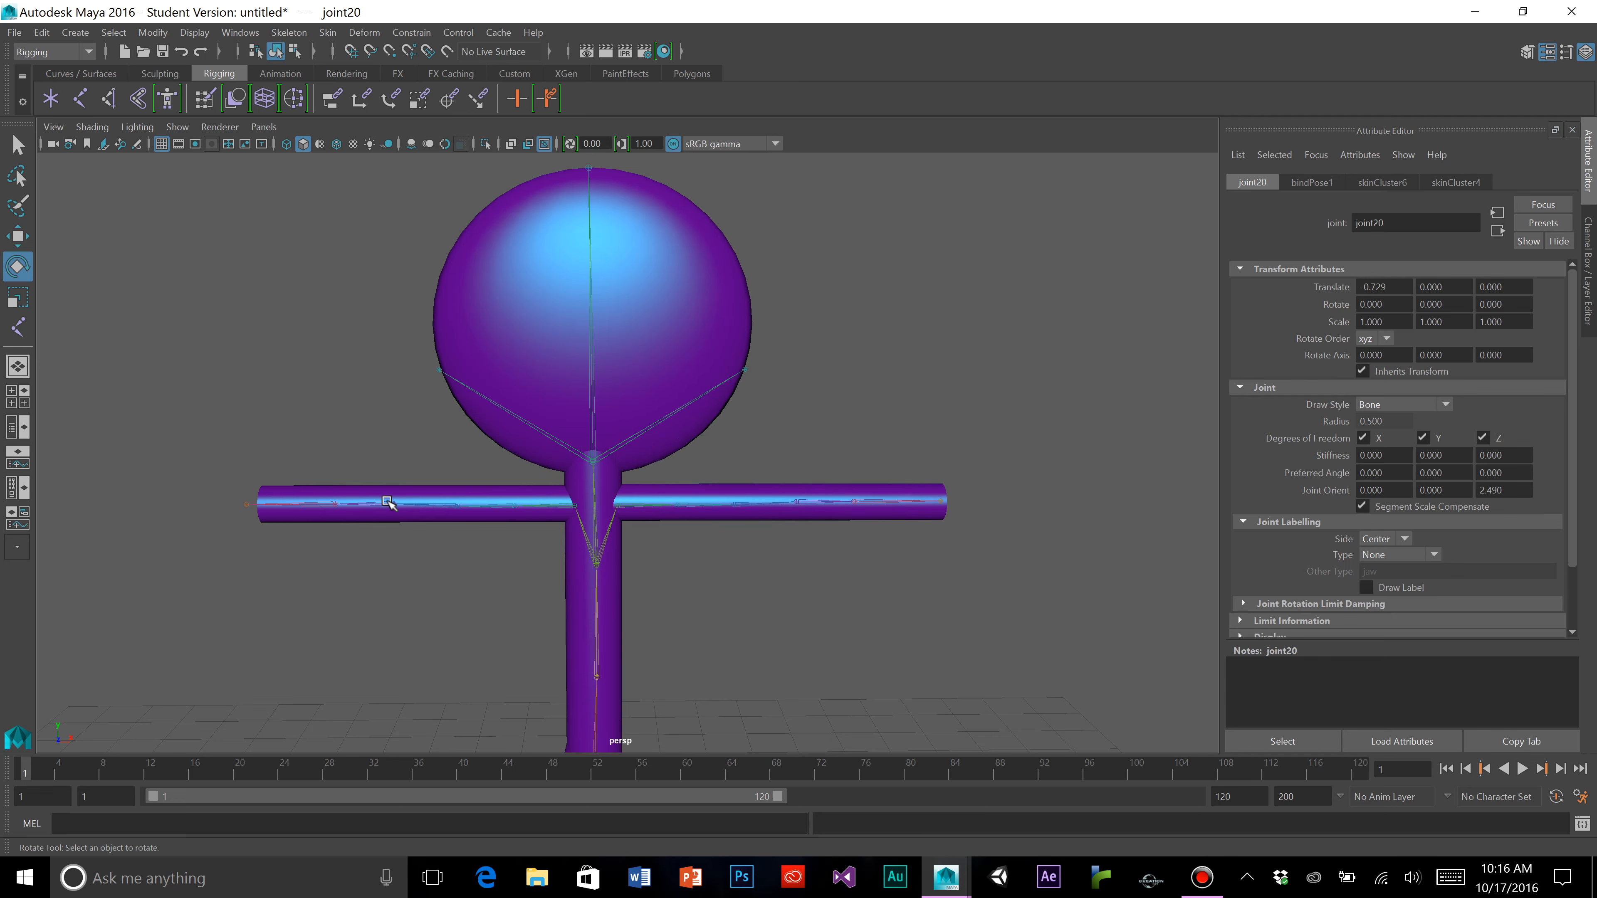
# Test-rotate the mid-arm joint of the negative X arm by about 24 degrees and undo it
pyautogui.click(388, 501)
pyautogui.click(386, 503)
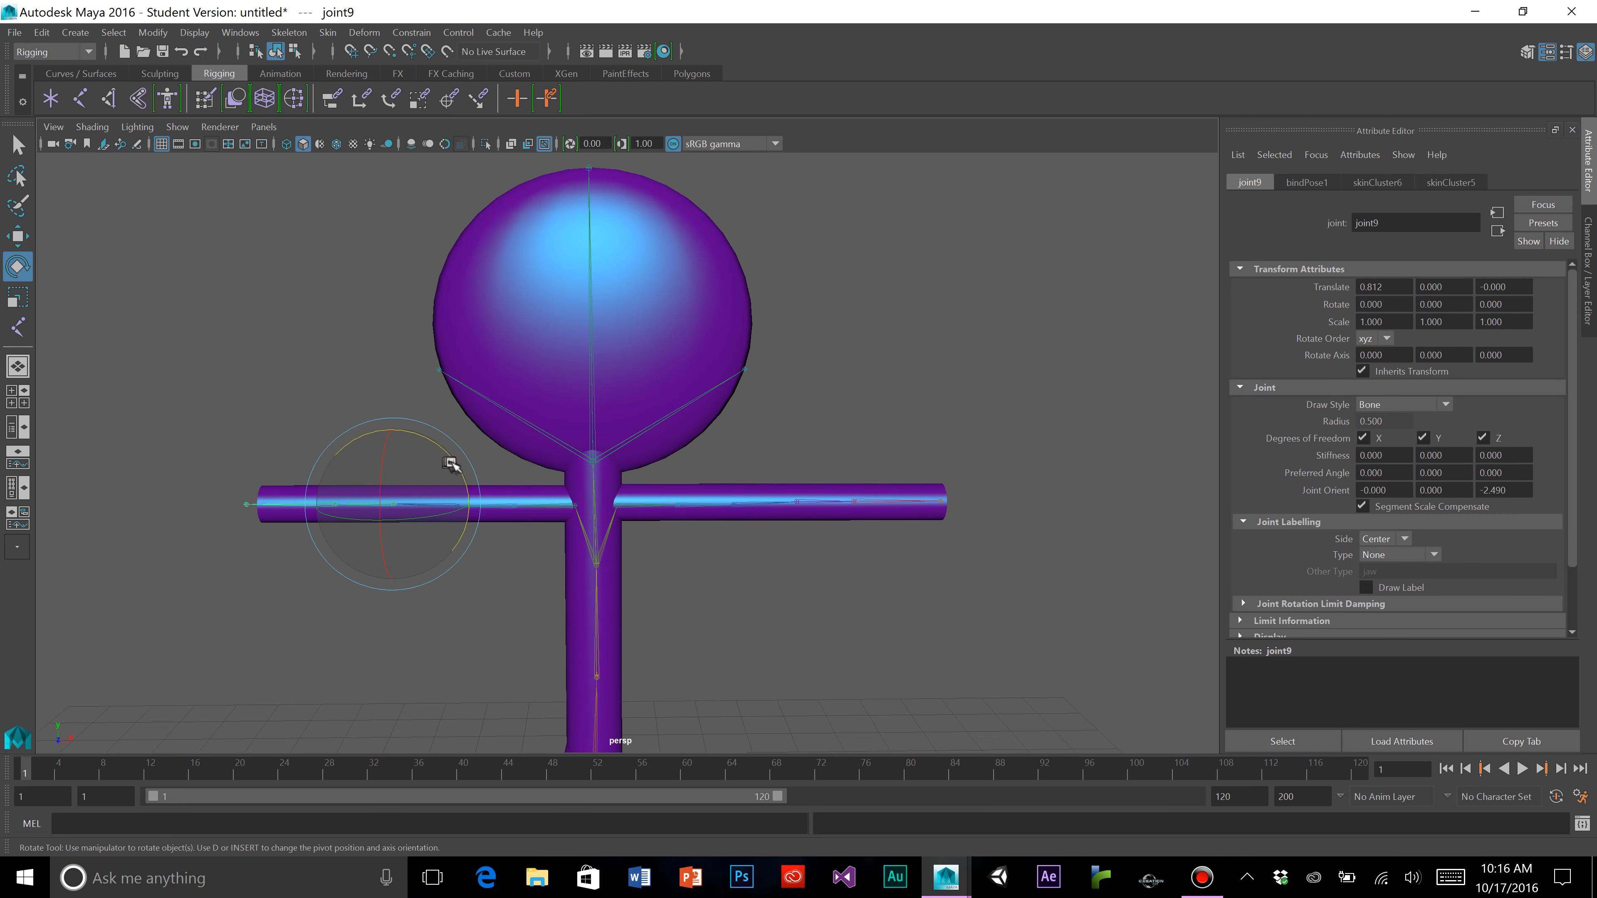
pyautogui.moveTo(457, 464); pyautogui.dragTo(482, 510)
pyautogui.hotkey('ctrl', 'z')
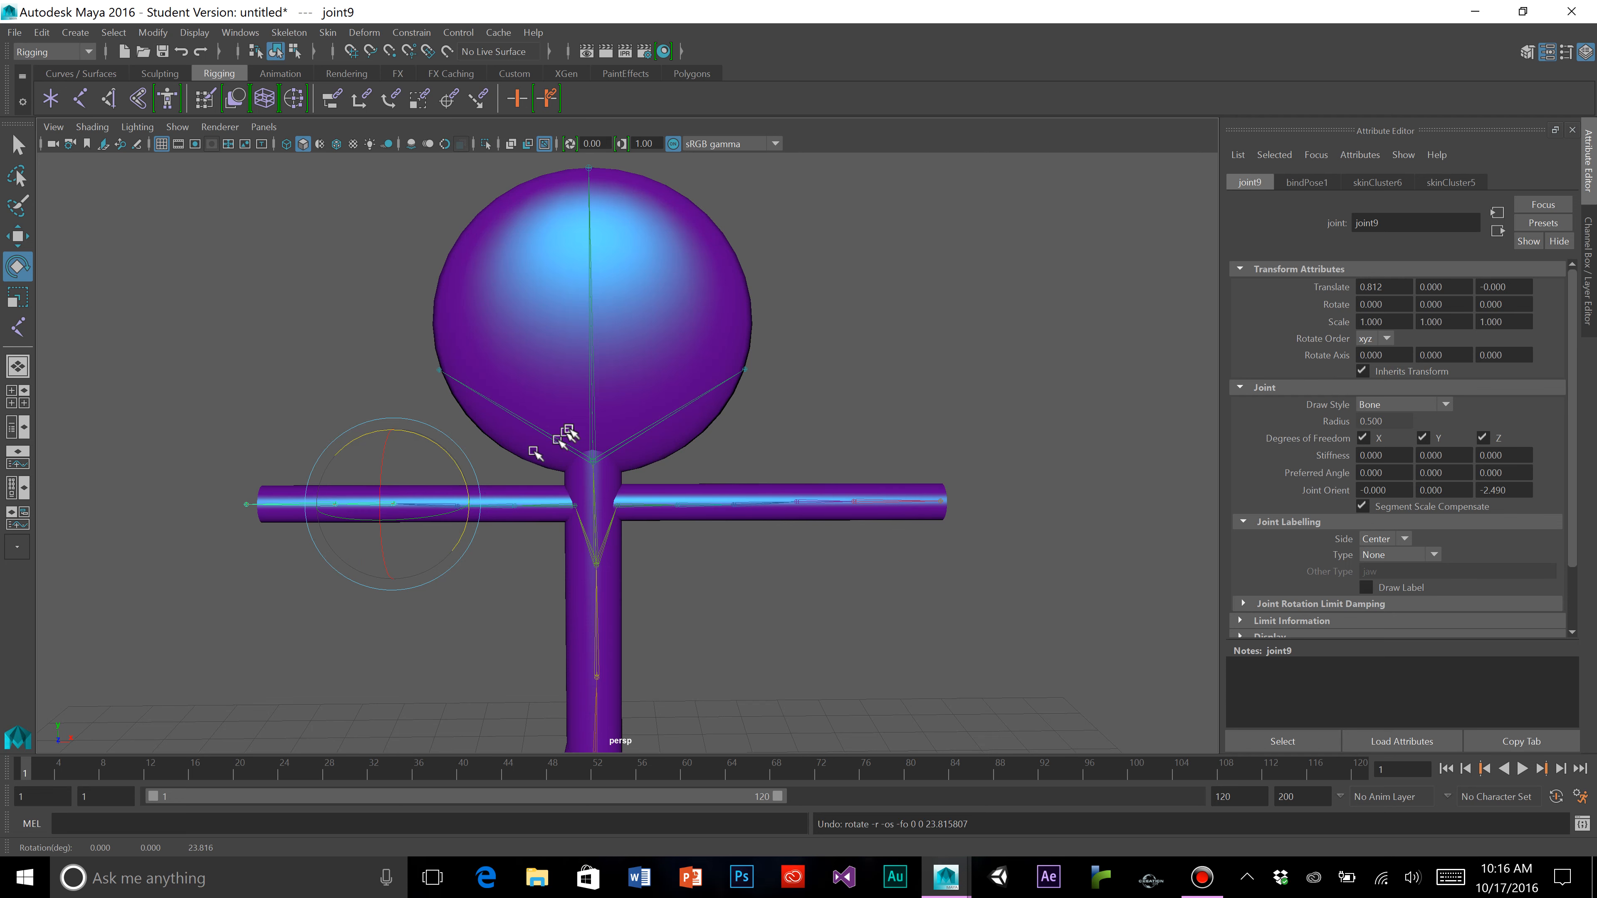
# Test-rotate the joint at the base of the head twice, to about -29 degrees the second time, undoing each rotation
pyautogui.click(592, 424)
pyautogui.moveTo(627, 400)
pyautogui.mouseDown()
pyautogui.moveTo(613, 392)
pyautogui.moveTo(628, 445)
pyautogui.moveTo(637, 412)
pyautogui.moveTo(609, 400)
pyautogui.moveTo(606, 435)
pyautogui.moveTo(675, 417)
pyautogui.moveTo(626, 372)
pyautogui.mouseUp()
pyautogui.hotkey('ctrl', 'z')
pyautogui.moveTo(660, 429); pyautogui.dragTo(639, 403)
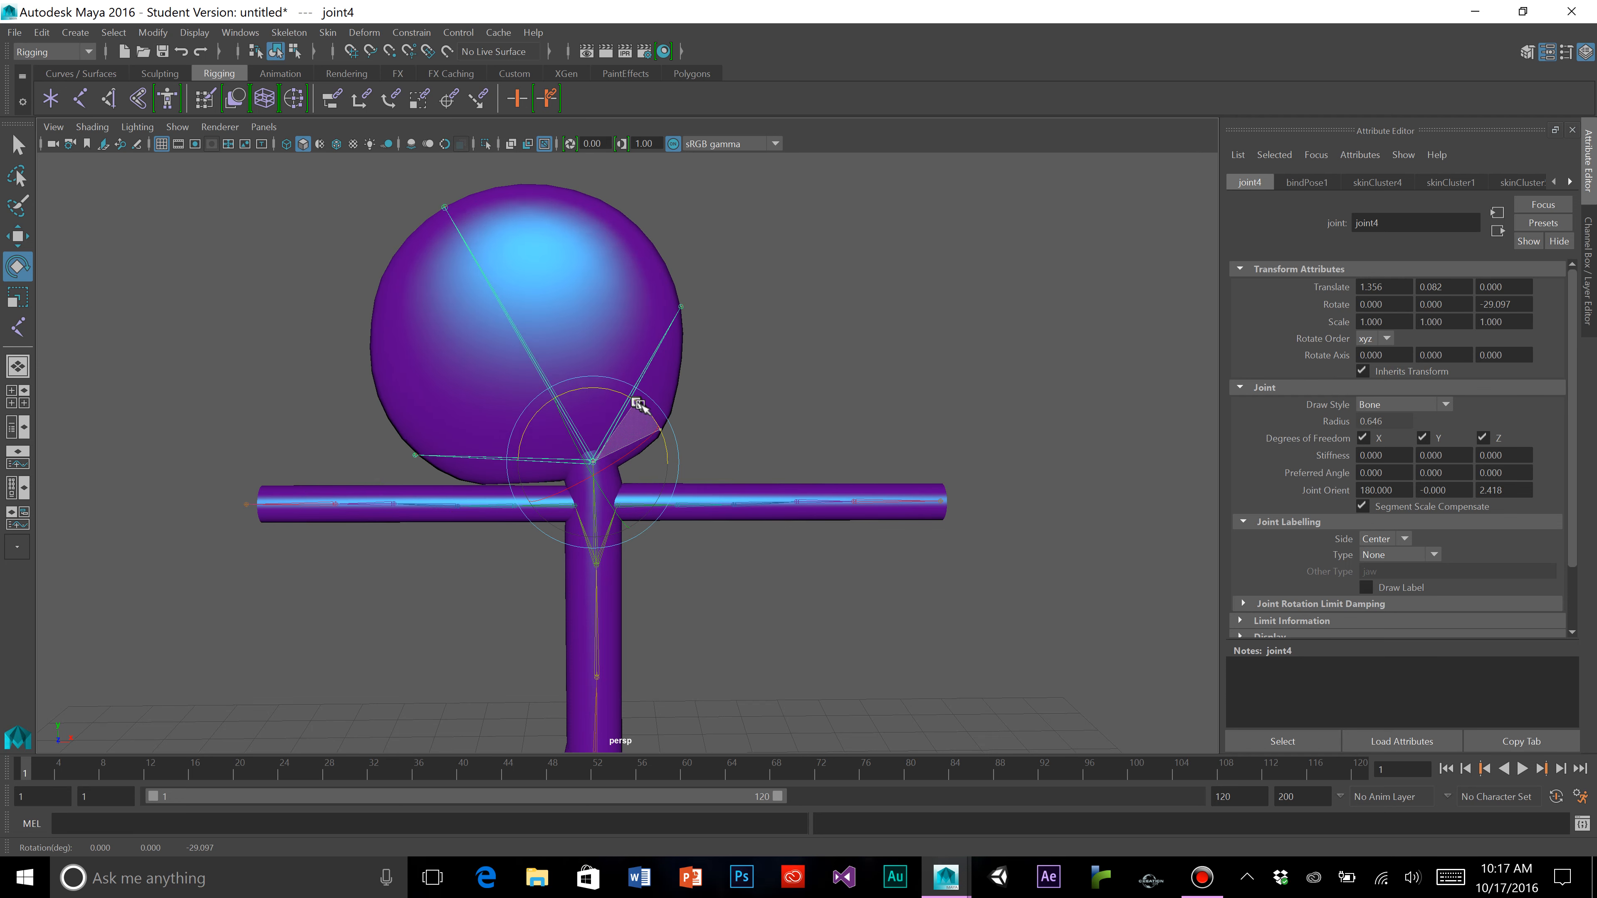
pyautogui.hotkey('ctrl', 'z')
# Test-rotate the upper and lower joints of the positive X leg, undoing each rotation
pyautogui.scroll(-3, 723, 553)
pyautogui.keyDown('alt'); pyautogui.moveTo(701, 613); pyautogui.dragTo(669, 428, button='middle'); pyautogui.keyUp('alt')
pyautogui.scroll(1, 669, 428)
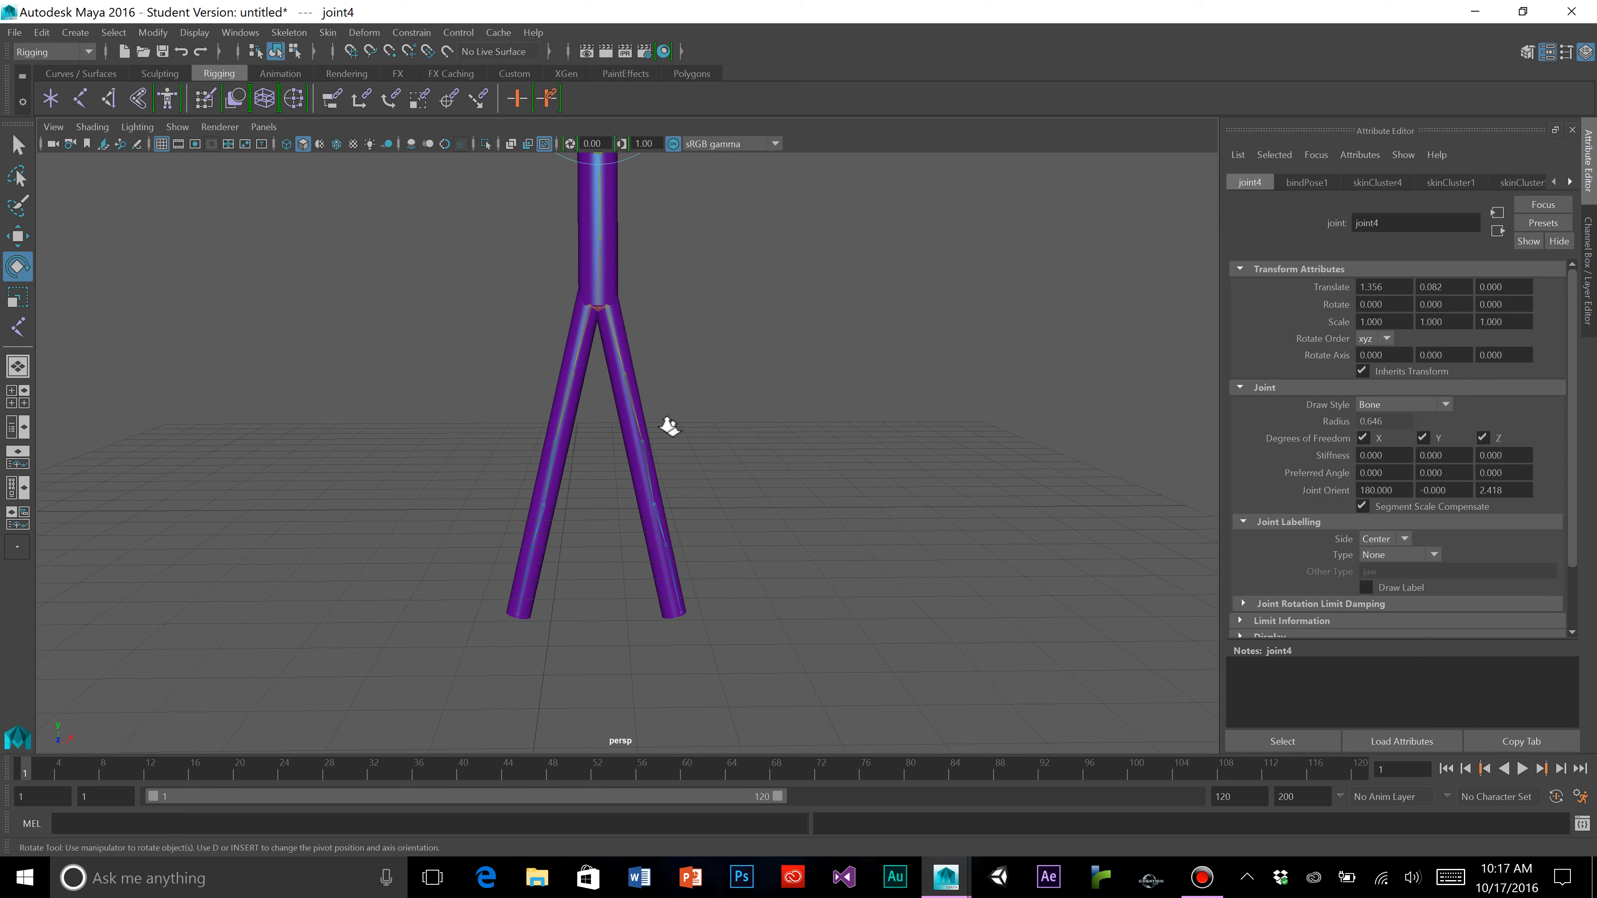
pyautogui.scroll(1, 670, 428)
pyautogui.click(636, 409)
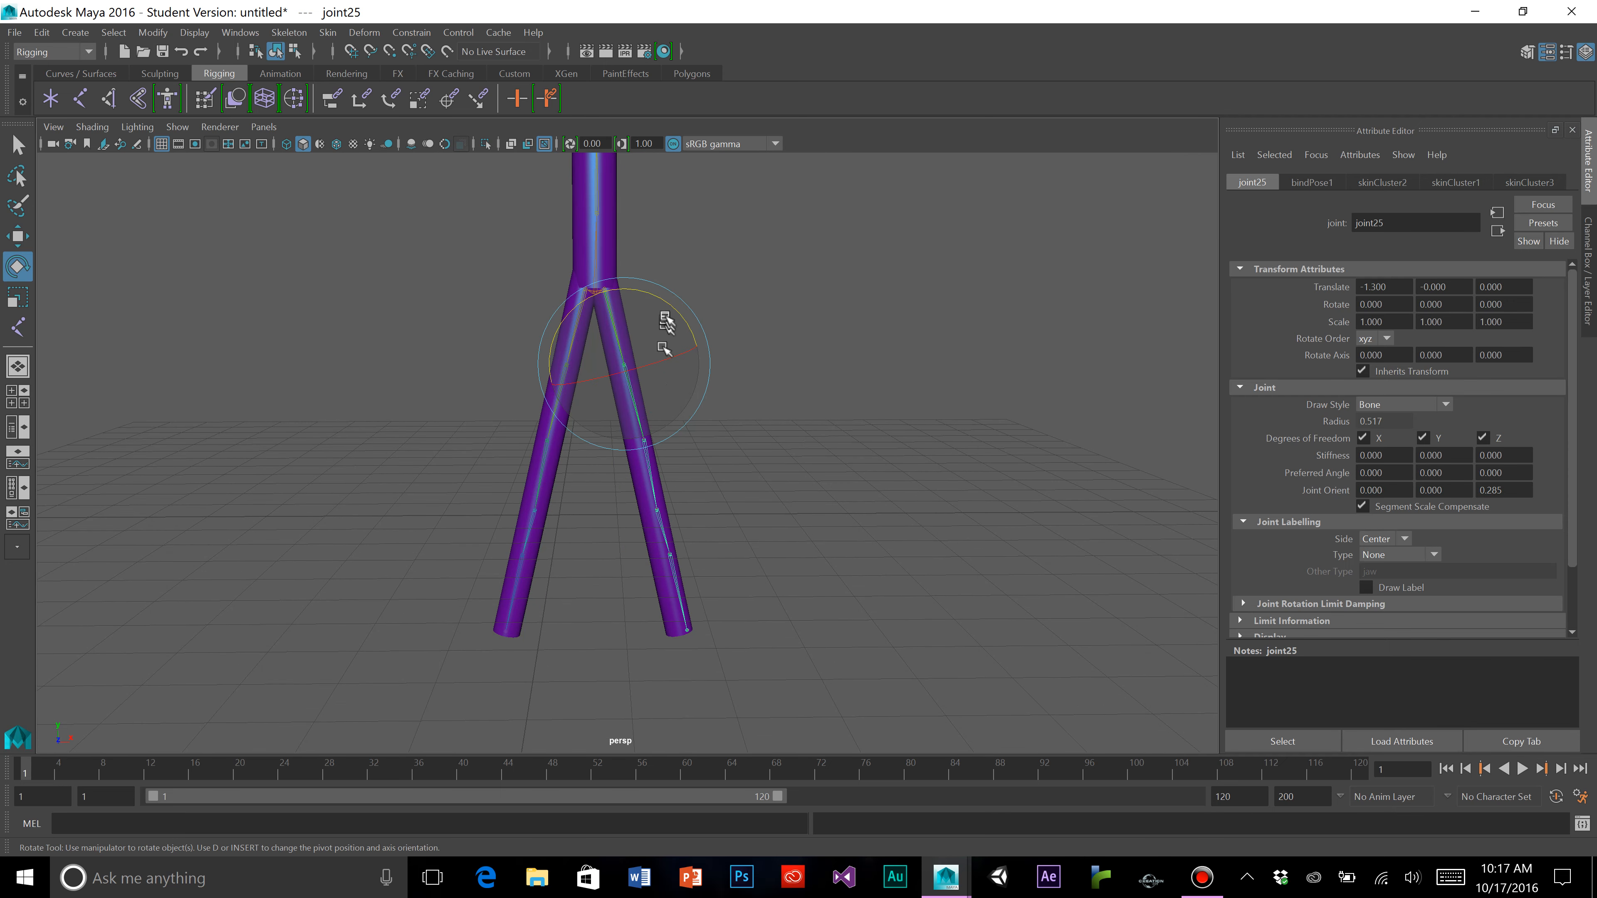
pyautogui.moveTo(663, 301); pyautogui.dragTo(703, 331)
pyautogui.hotkey('ctrl', 'z')
pyautogui.click(664, 519)
pyautogui.moveTo(699, 449); pyautogui.dragTo(668, 431)
pyautogui.hotkey('ctrl', 'z')
pyautogui.keyDown('alt'); pyautogui.moveTo(712, 270); pyautogui.dragTo(710, 518, button='middle'); pyautogui.keyUp('alt')
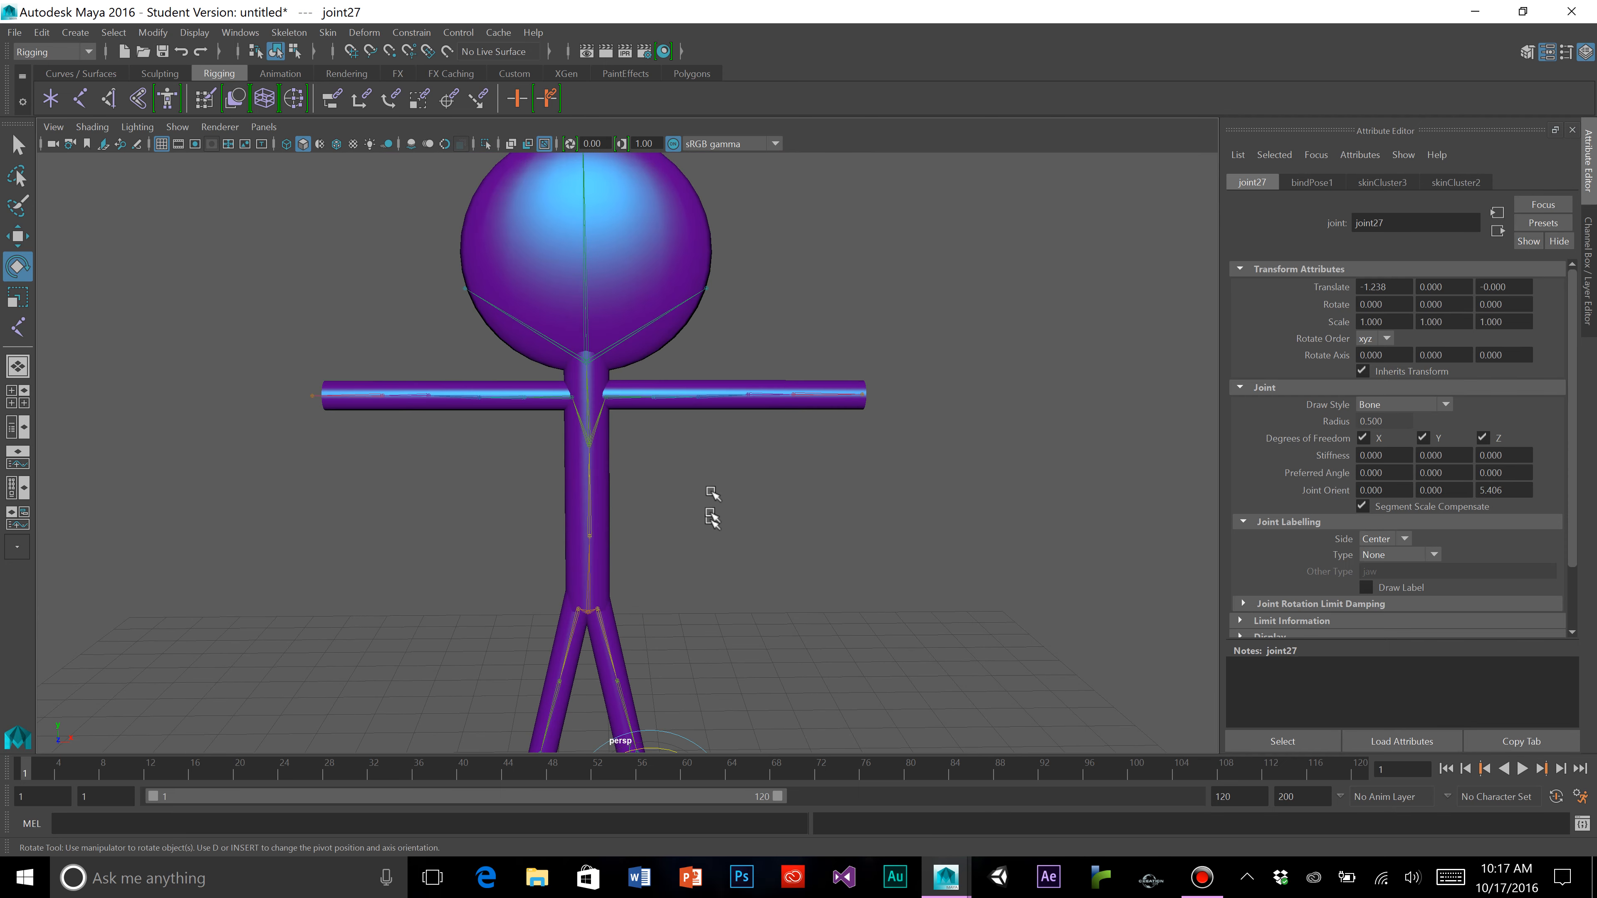
pyautogui.scroll(-1, 713, 447)
pyautogui.keyDown('alt'); pyautogui.moveTo(710, 430); pyautogui.dragTo(702, 454, button='middle'); pyautogui.keyUp('alt')
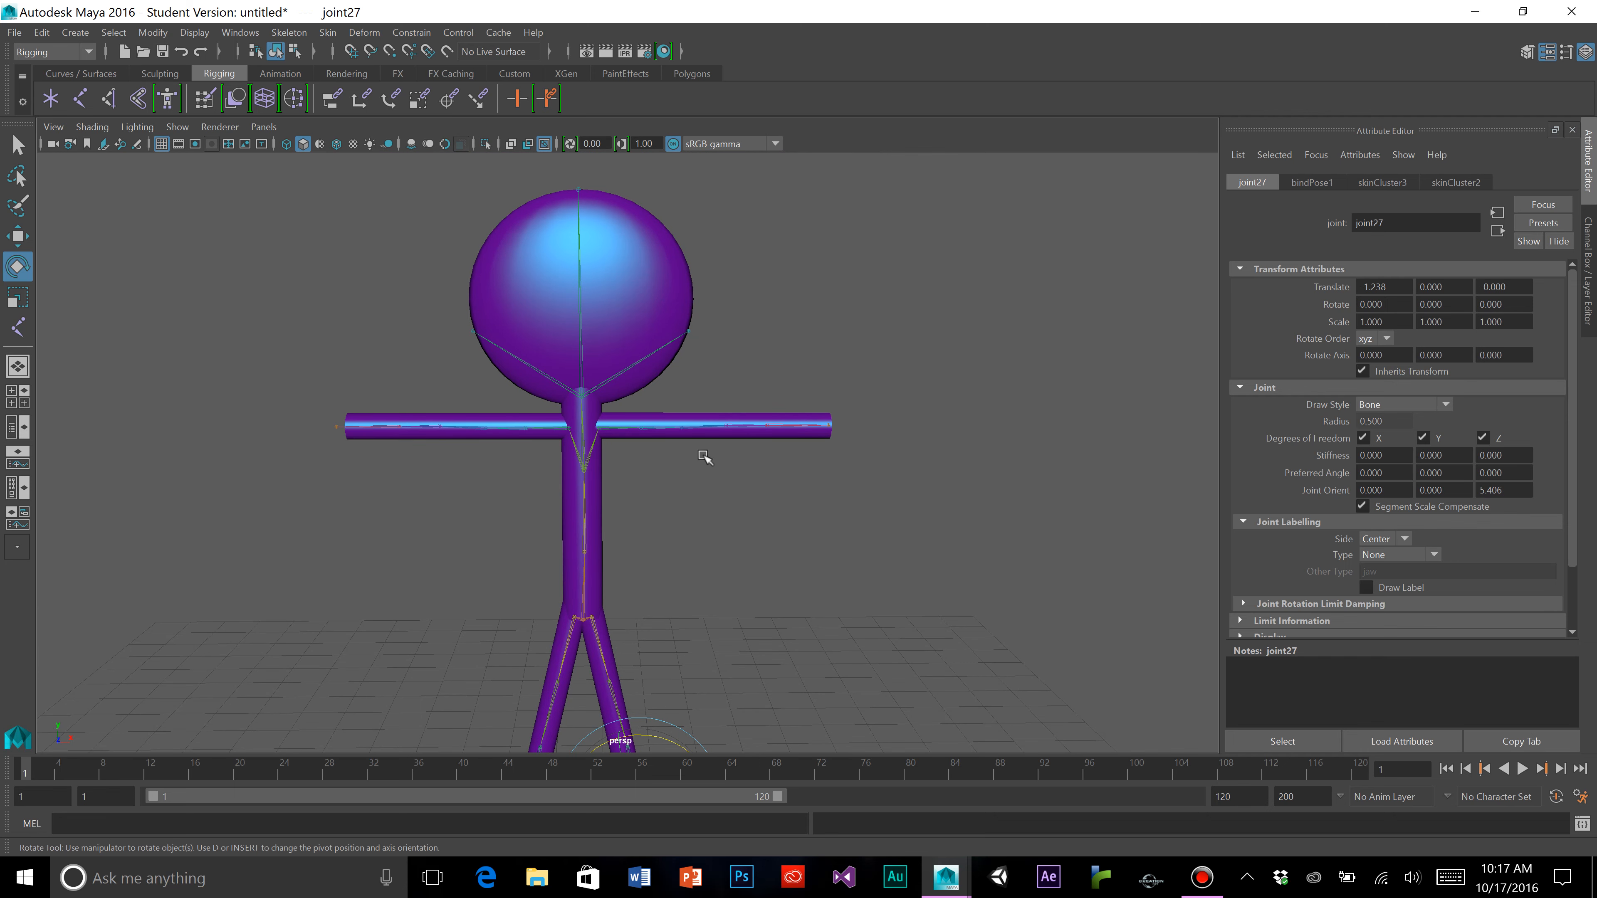
pyautogui.click(723, 488)
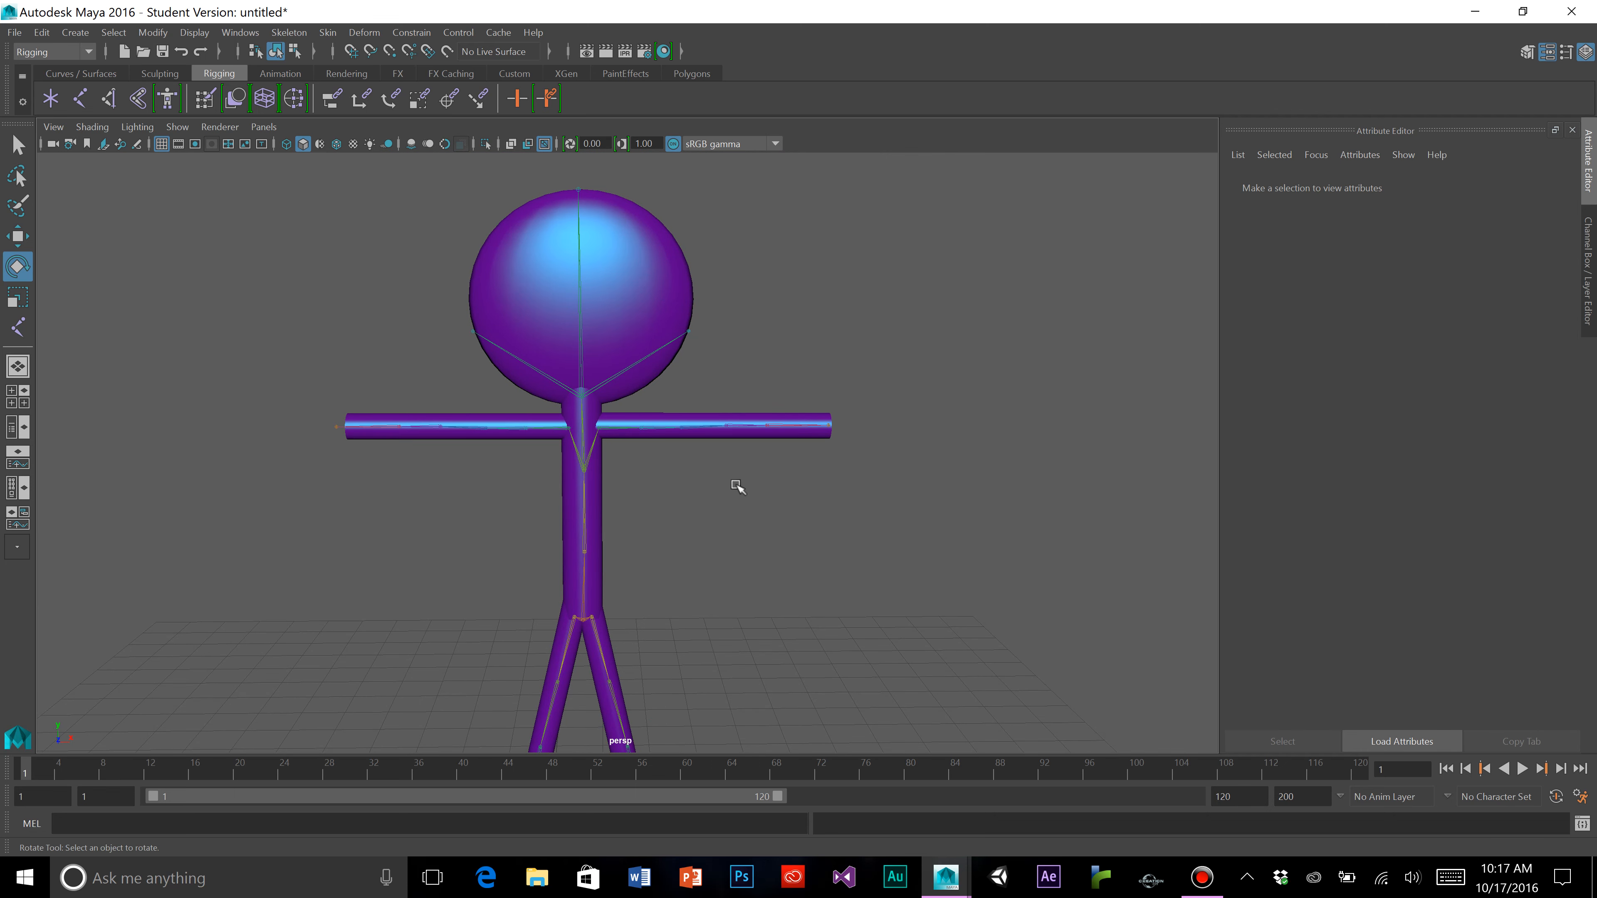
pyautogui.keyDown('alt'); pyautogui.moveTo(716, 503); pyautogui.dragTo(710, 537); pyautogui.keyUp('alt')
pyautogui.scroll(-4, 707, 522)
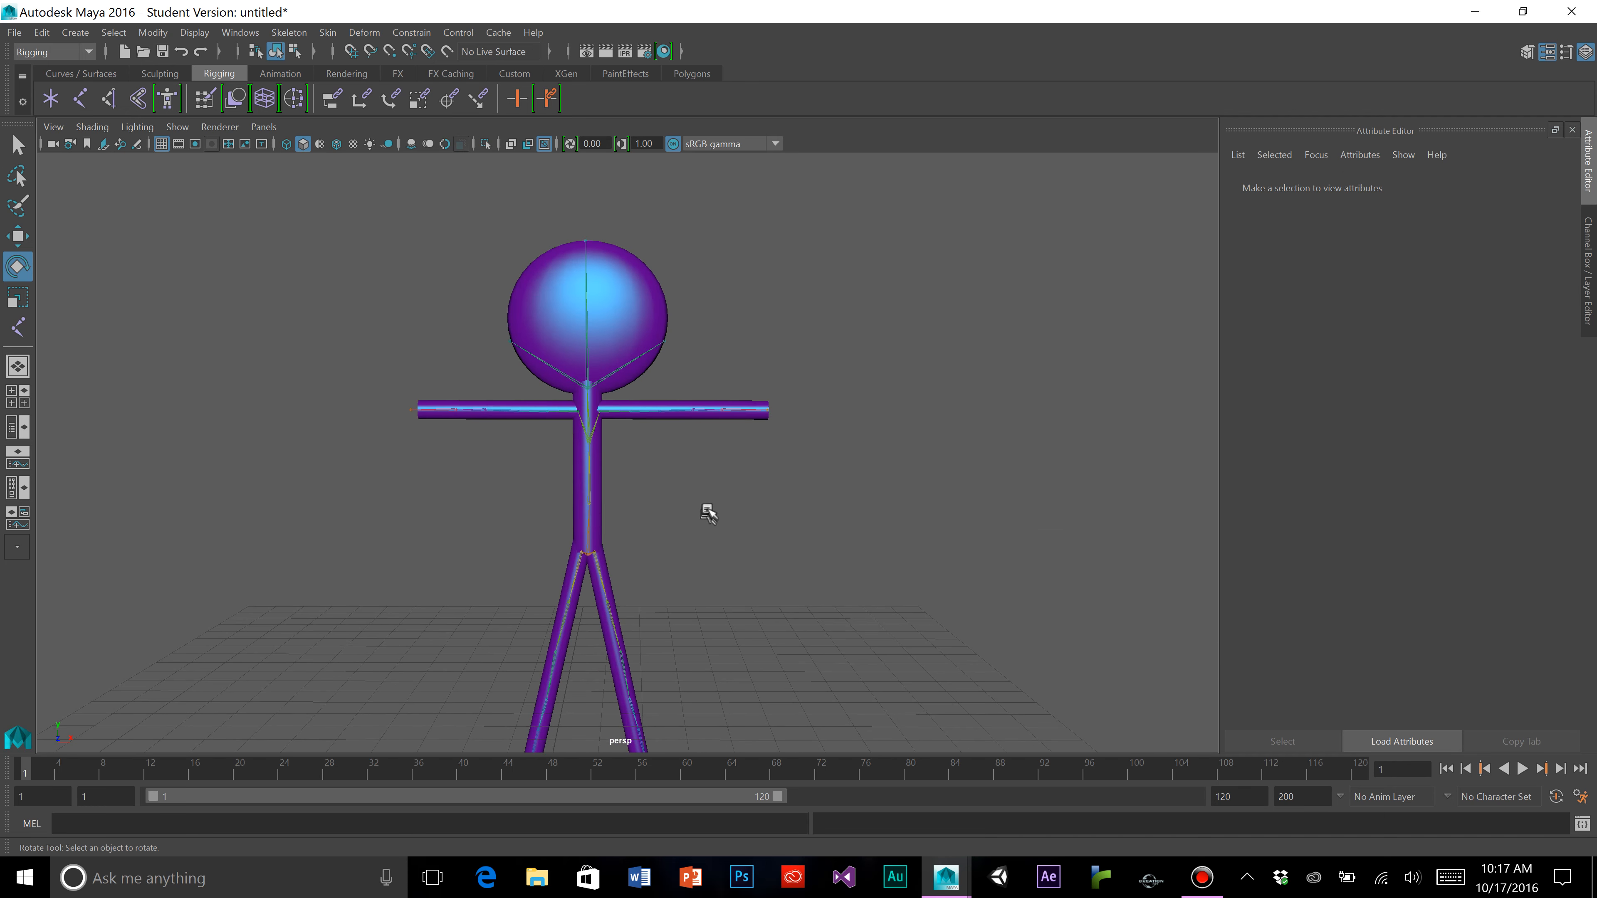
pyautogui.keyDown('alt'); pyautogui.moveTo(724, 470); pyautogui.dragTo(726, 495, button='middle'); pyautogui.keyUp('alt')
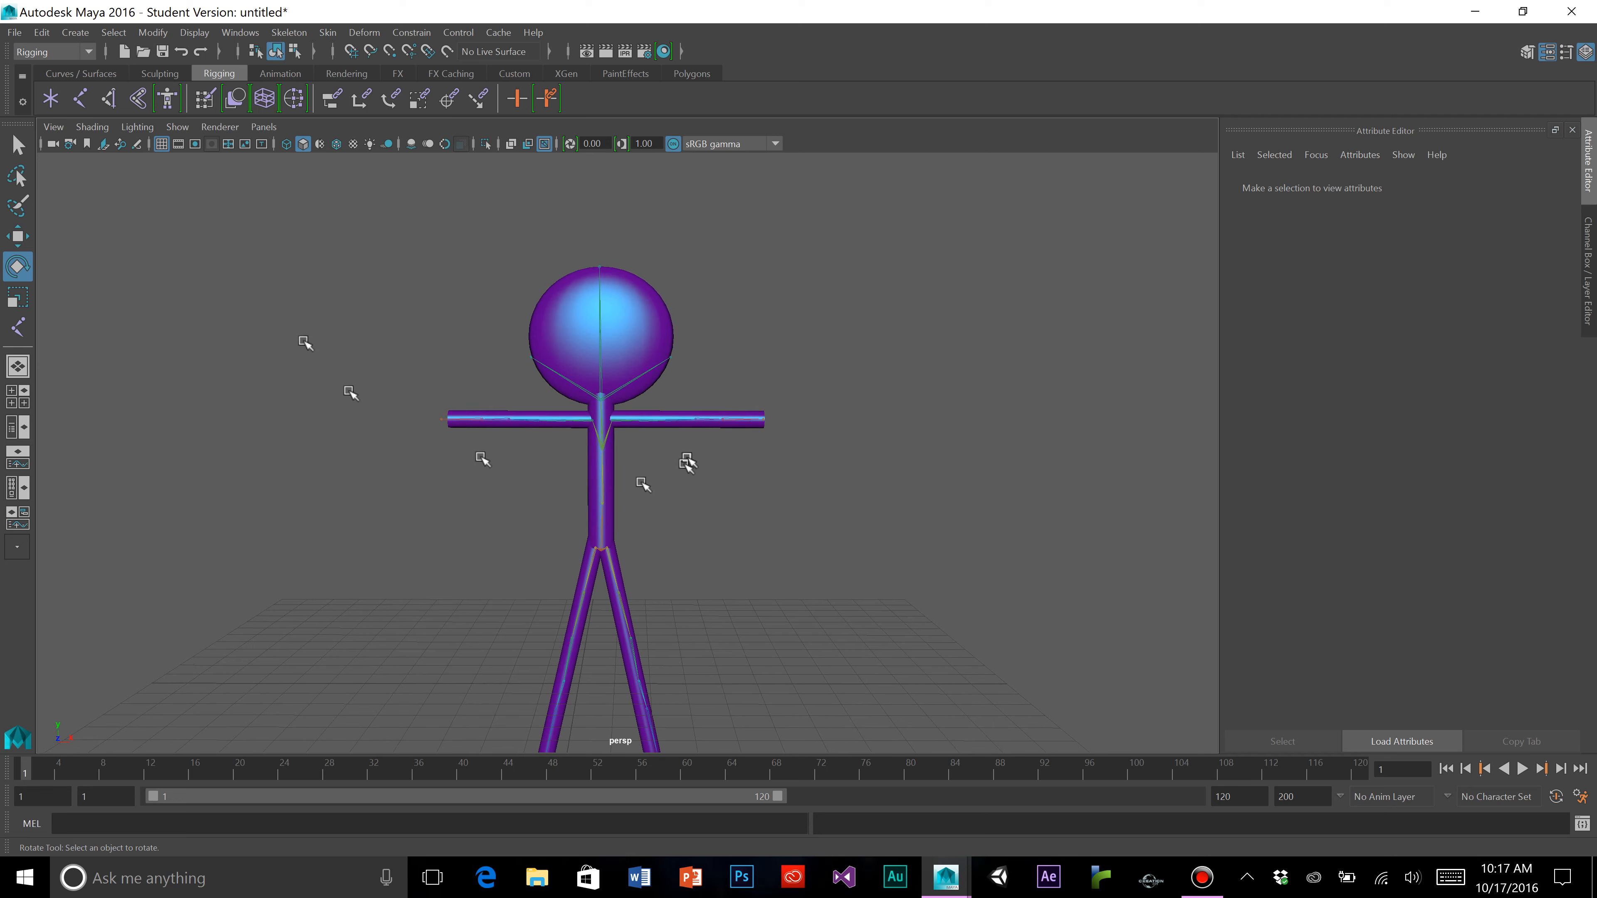
# Create a polygon cube and move it up in front of the torso, to about X 0.721 and Y 5.954
pyautogui.click(692, 74)
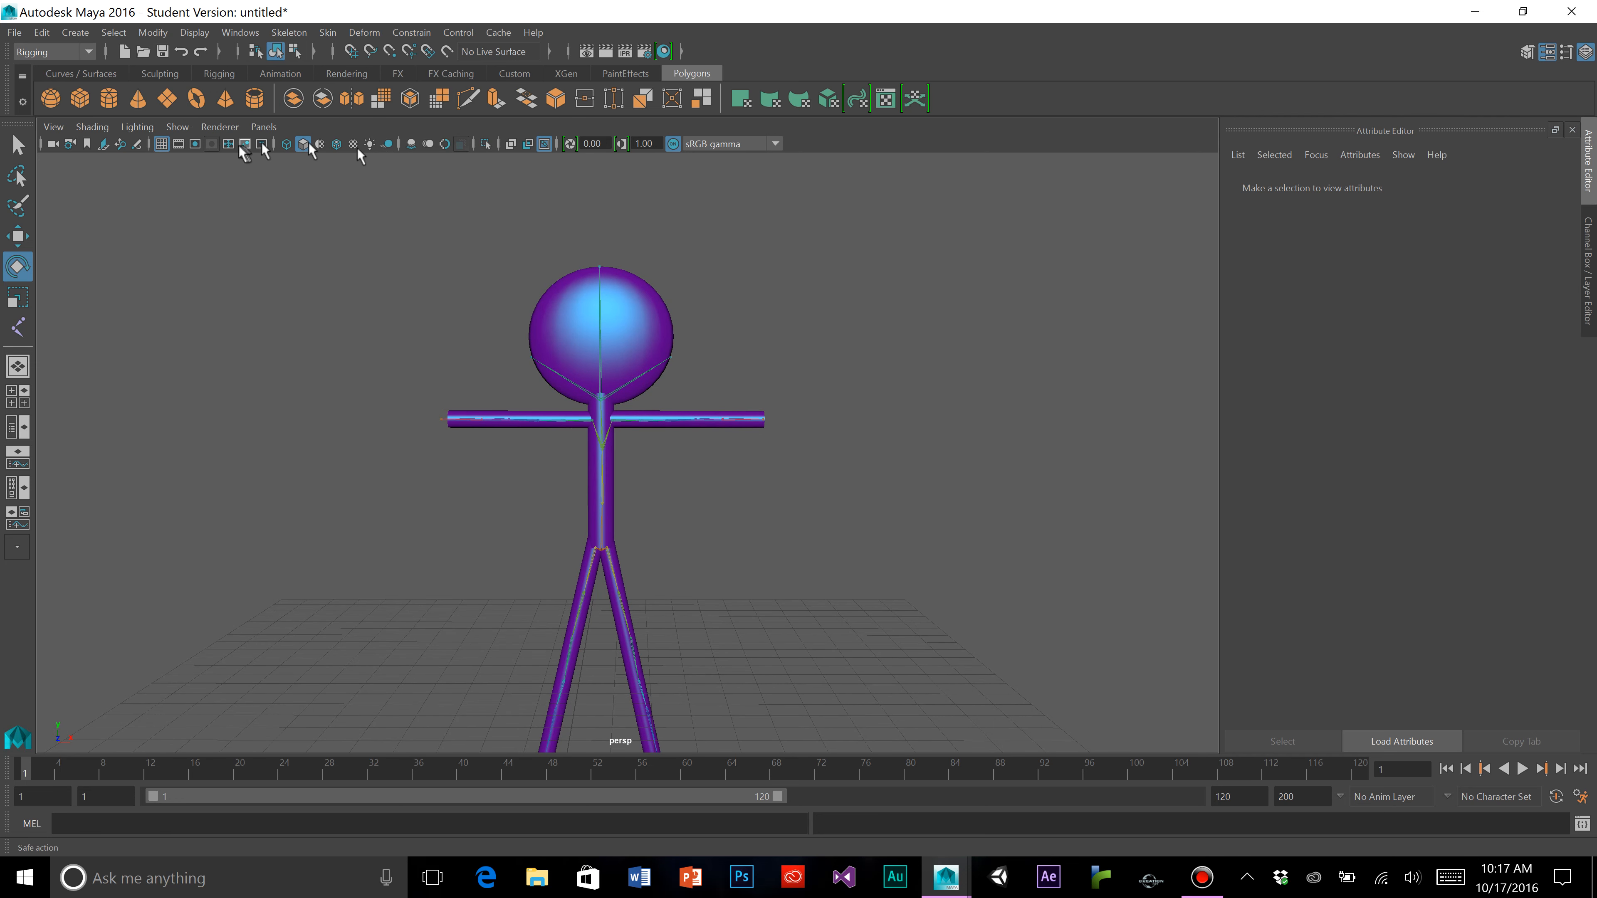
pyautogui.click(83, 104)
pyautogui.scroll(-2, 613, 492)
pyautogui.click(18, 236)
pyautogui.moveTo(659, 661); pyautogui.dragTo(680, 662)
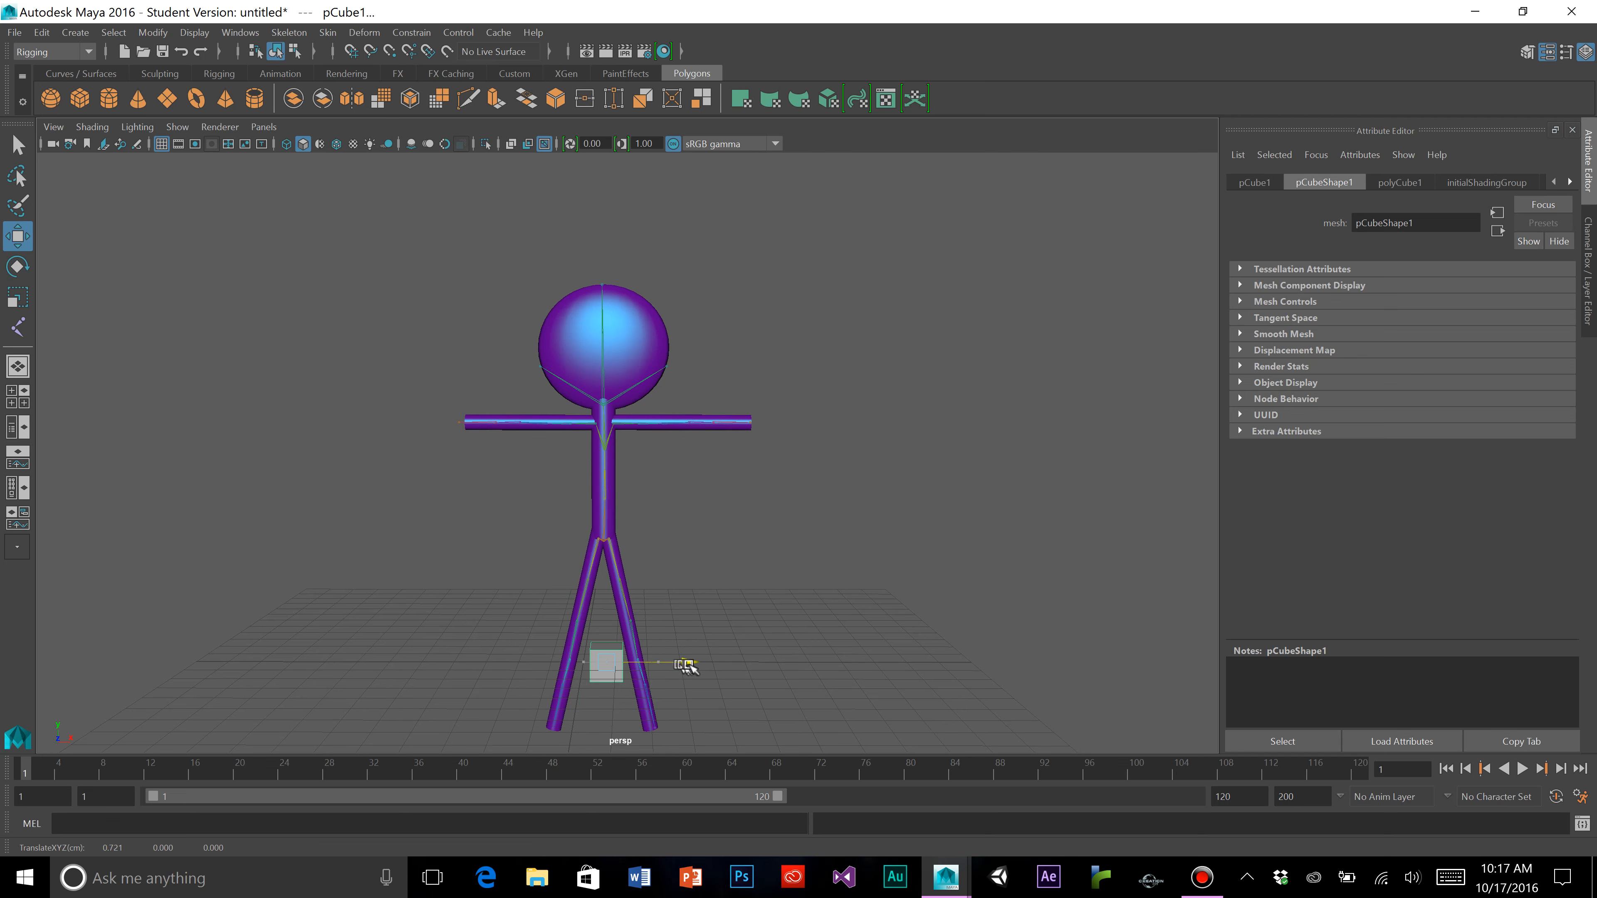
pyautogui.moveTo(613, 585); pyautogui.dragTo(613, 403)
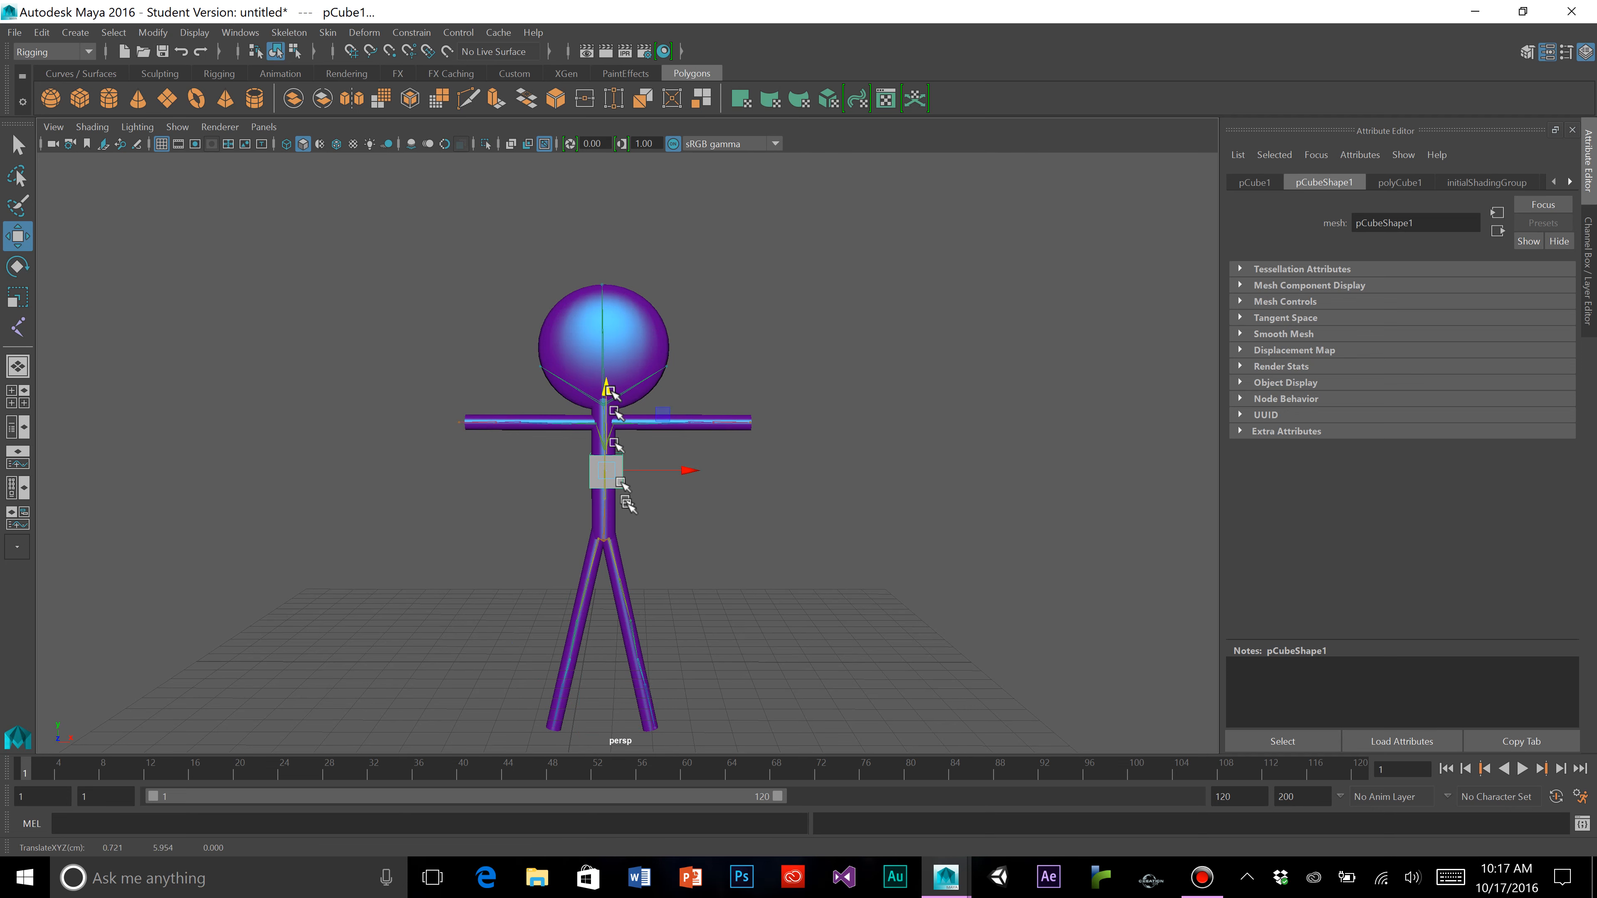
# Scale the cube to about 3.37 along Y and widen it slightly along X so it covers the torso
pyautogui.scroll(5, 628, 503)
pyautogui.click(18, 297)
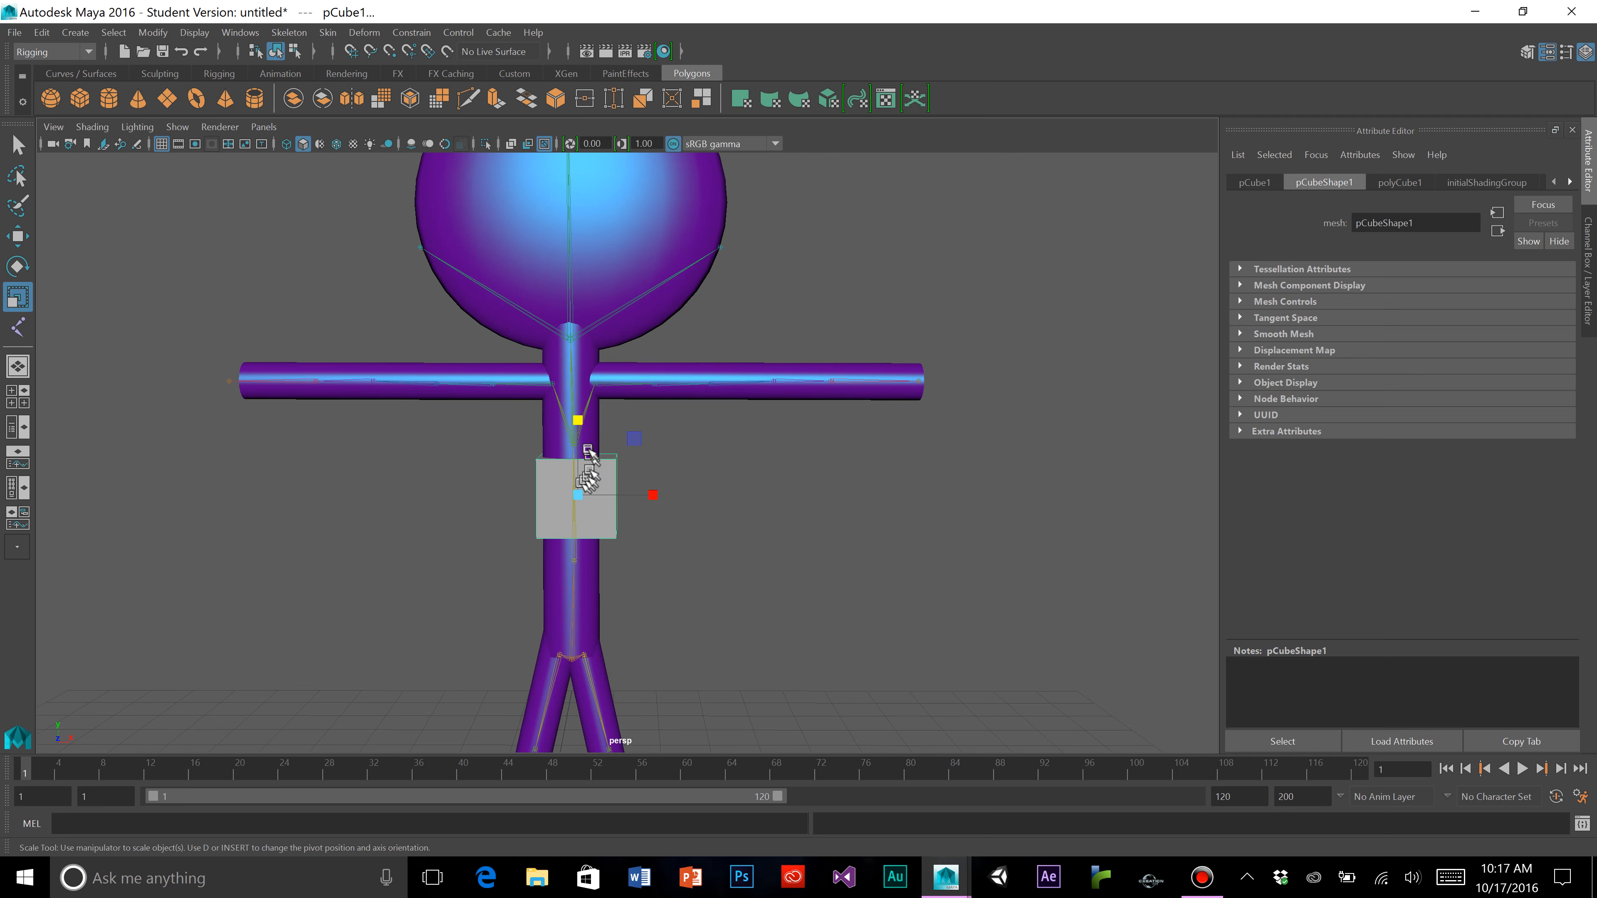
pyautogui.moveTo(580, 417); pyautogui.dragTo(588, 245)
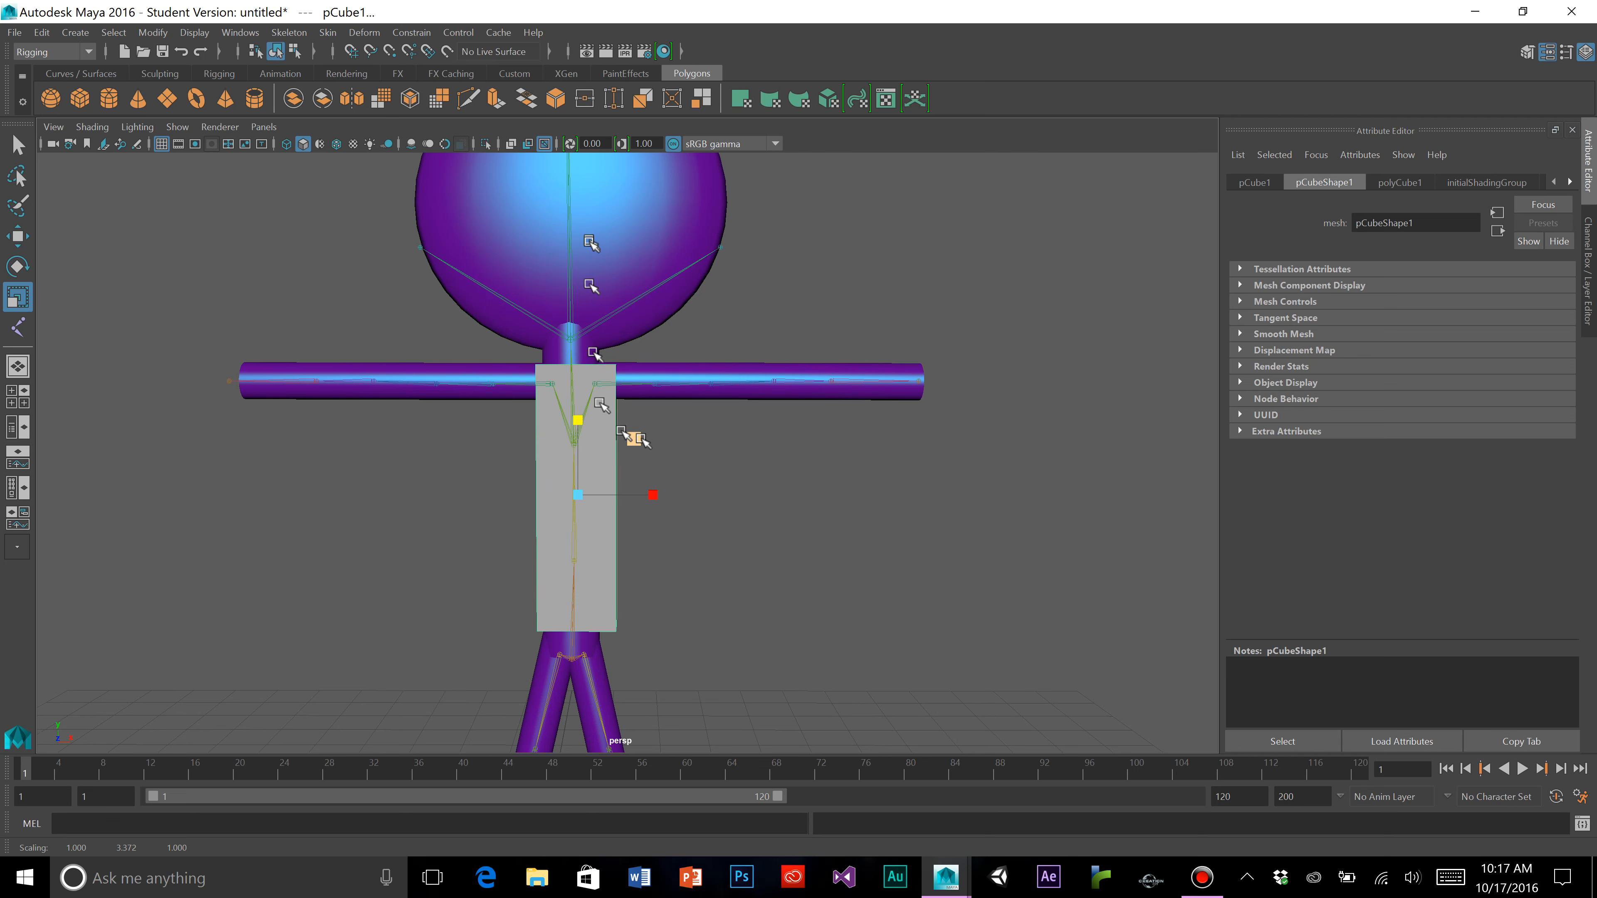
pyautogui.moveTo(654, 494); pyautogui.dragTo(686, 498)
pyautogui.moveTo(658, 575)
pyautogui.keyDown('alt'); pyautogui.mouseDown()
pyautogui.moveTo(688, 577)
pyautogui.moveTo(659, 577)
pyautogui.mouseUp(); pyautogui.keyUp('alt')
pyautogui.press('w')
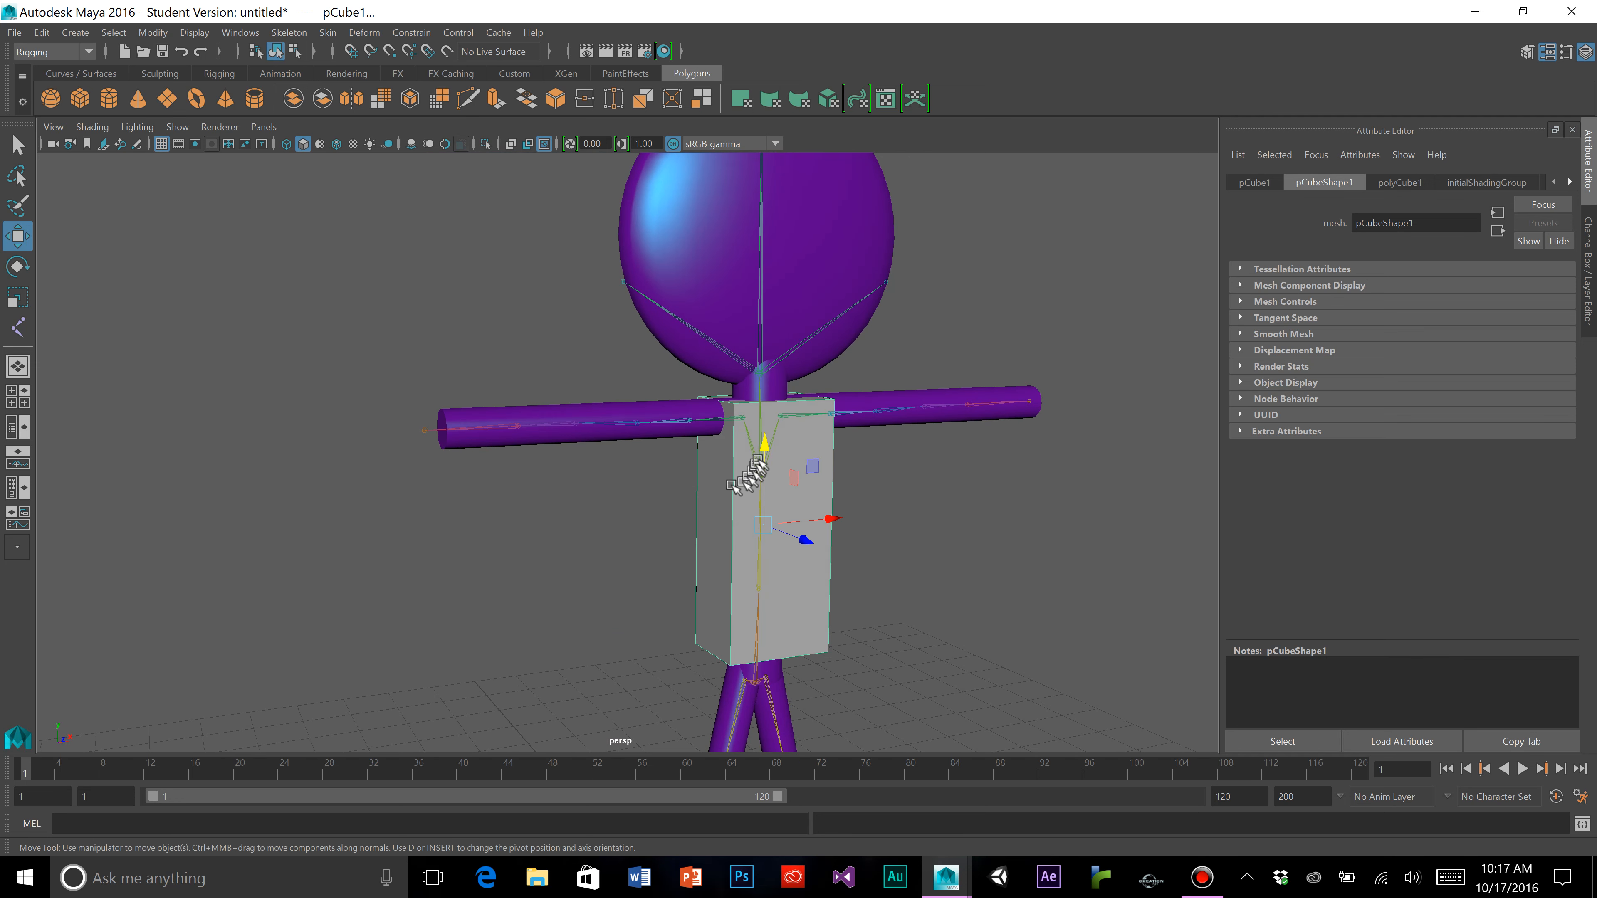
pyautogui.keyDown('alt'); pyautogui.moveTo(754, 470); pyautogui.dragTo(873, 503); pyautogui.keyUp('alt')
# Test-move the cube's lower front vertex on the positive X side upward along Y in vertex mode and undo it
pyautogui.moveTo(879, 402); pyautogui.dragTo(878, 400, button='right')
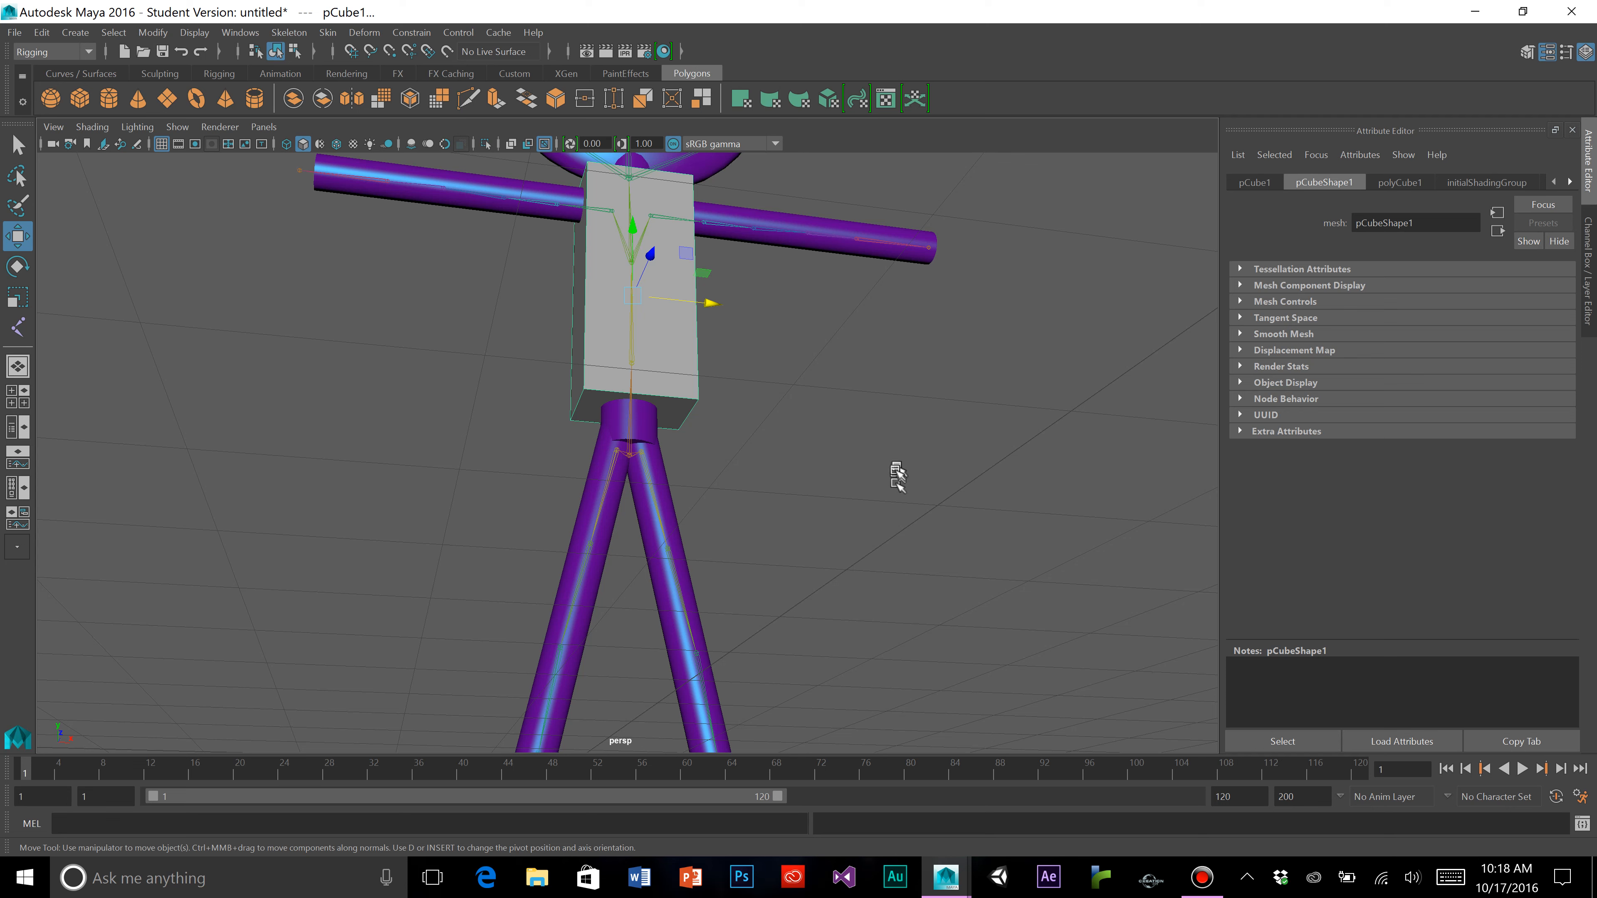
pyautogui.rightClick(860, 416)
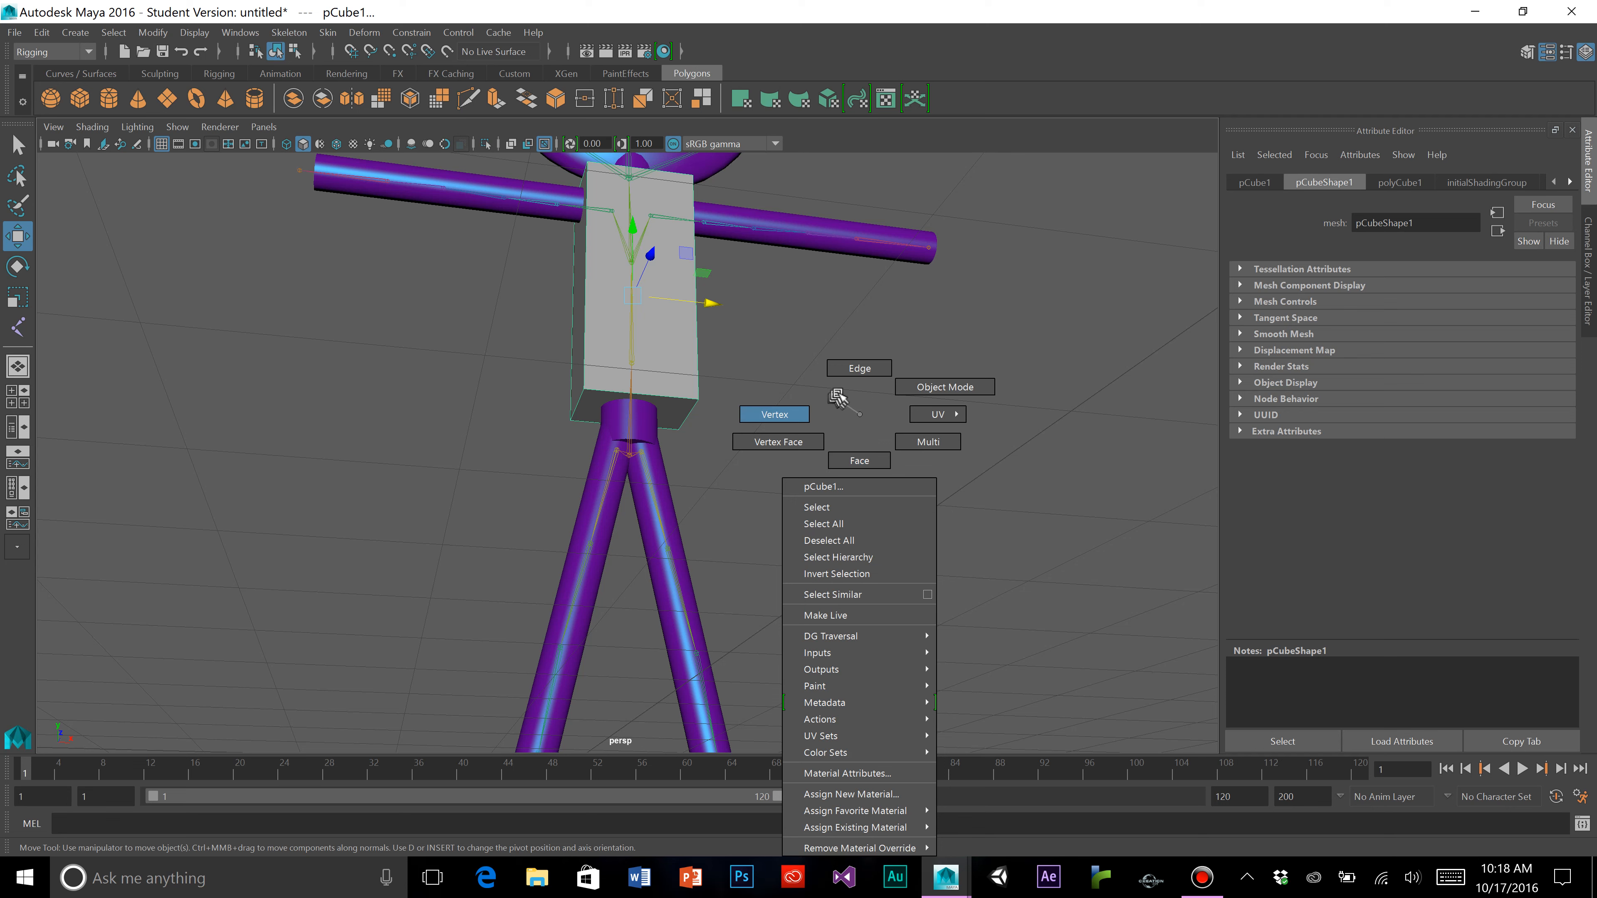
pyautogui.moveTo(845, 385); pyautogui.dragTo(826, 396, button='right')
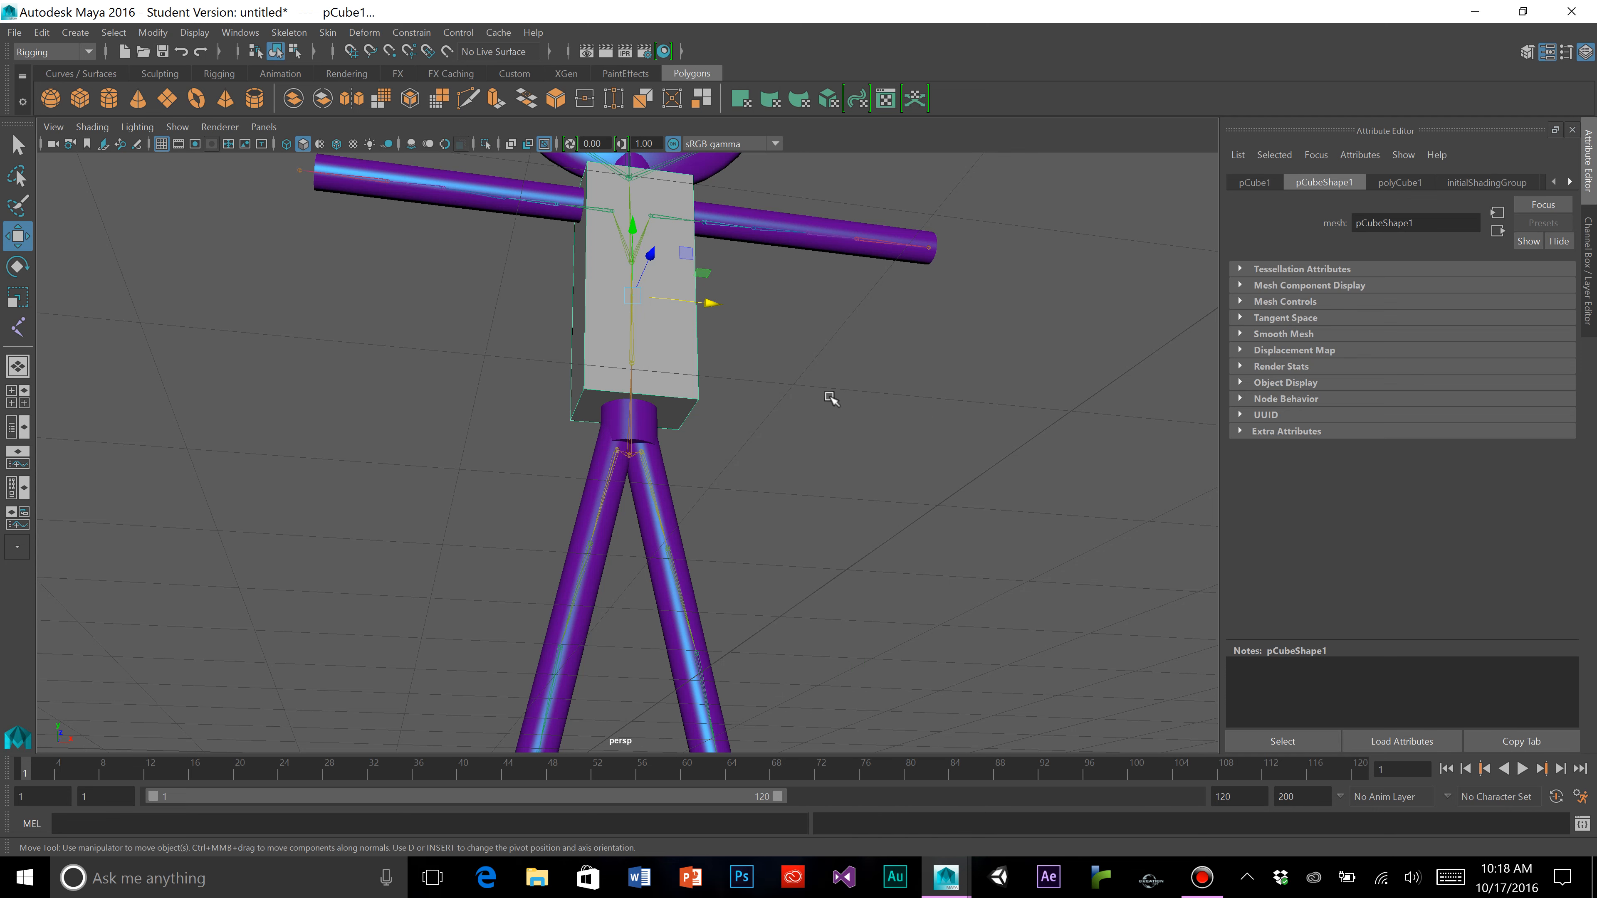
pyautogui.keyDown('alt'); pyautogui.moveTo(796, 438); pyautogui.dragTo(679, 600); pyautogui.keyUp('alt')
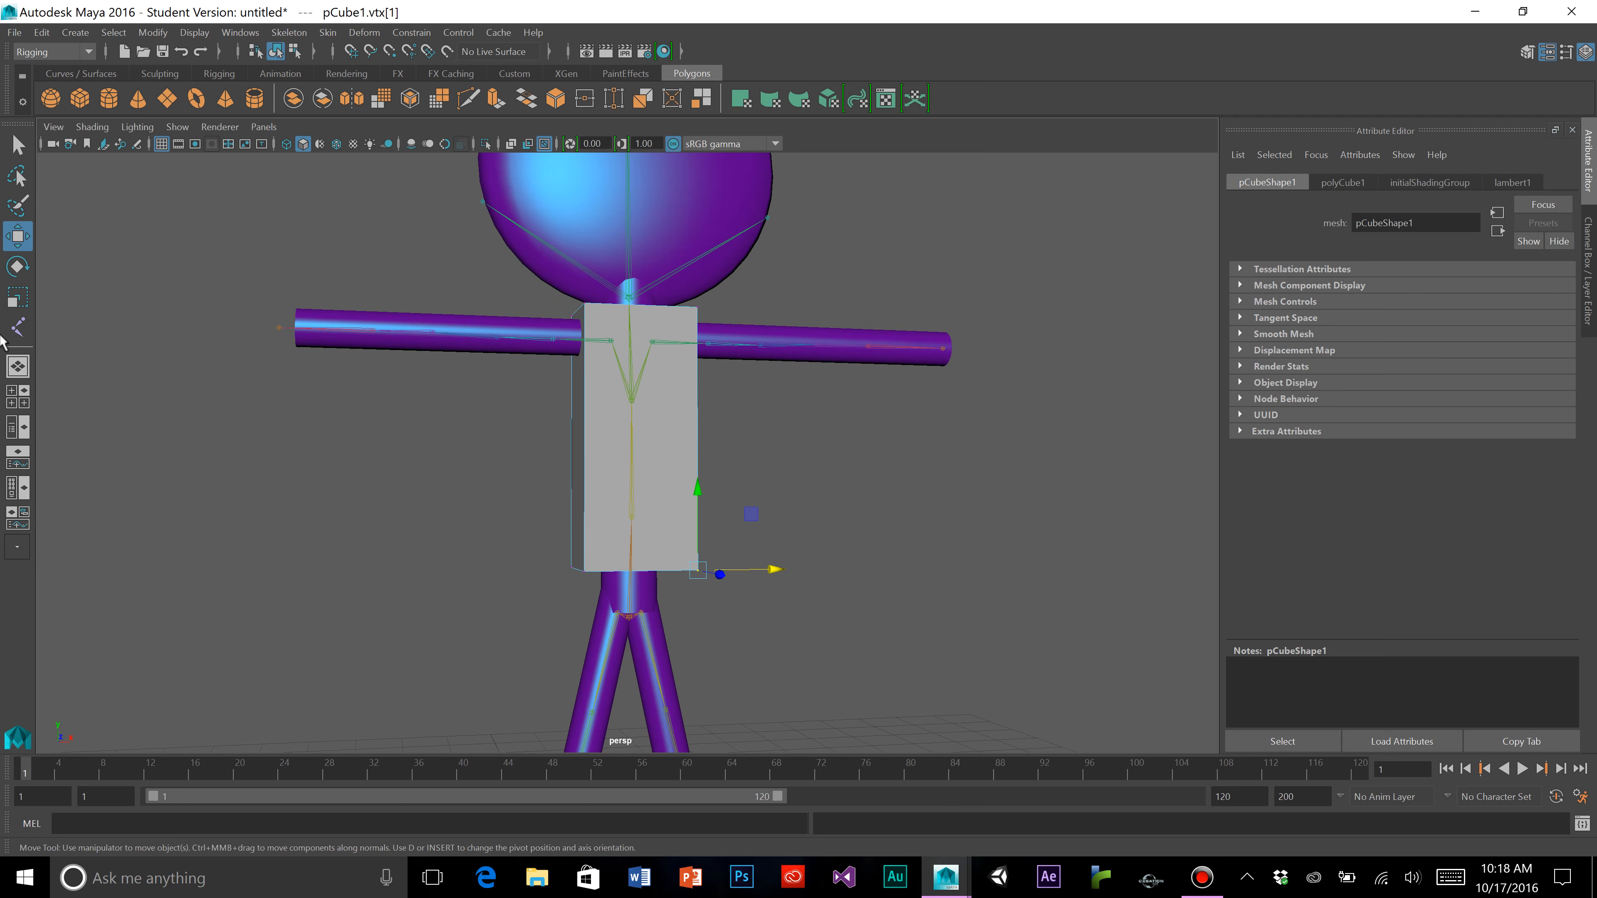
pyautogui.moveTo(696, 488)
pyautogui.mouseDown()
pyautogui.moveTo(695, 517)
pyautogui.moveTo(703, 449)
pyautogui.moveTo(703, 484)
pyautogui.mouseUp()
# In edge mode, lower the cube's bottom front edge along Y to about 4.233
pyautogui.rightClick(902, 453)
pyautogui.moveTo(902, 453); pyautogui.dragTo(918, 428, button='right')
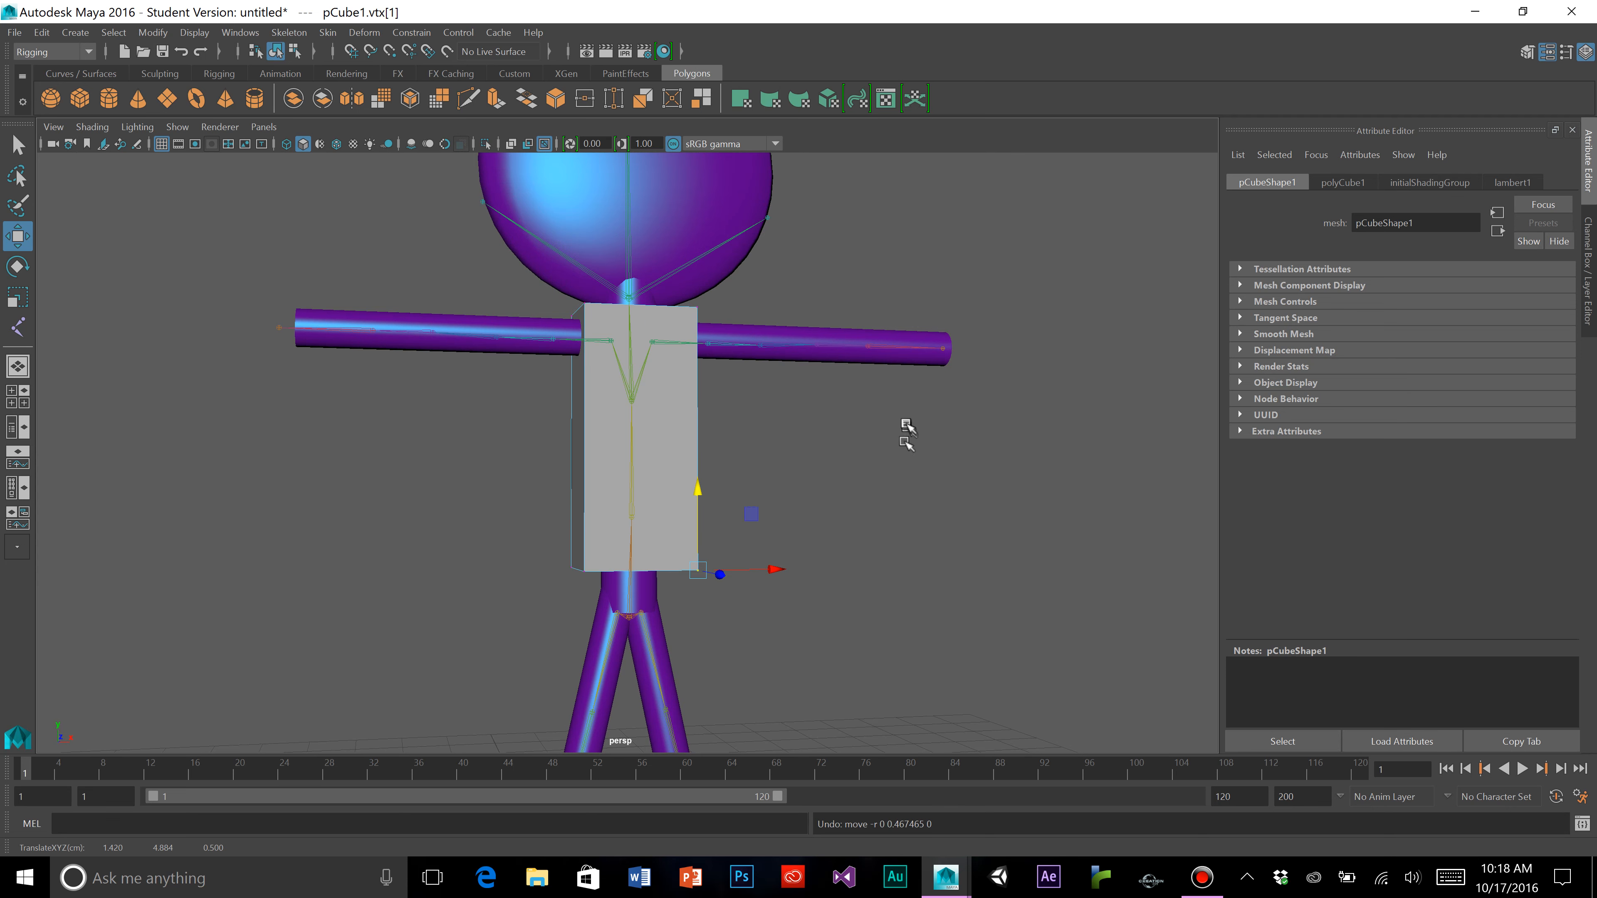
pyautogui.click(687, 569)
pyautogui.moveTo(645, 496)
pyautogui.mouseDown()
pyautogui.moveTo(649, 438)
pyautogui.moveTo(650, 503)
pyautogui.mouseUp()
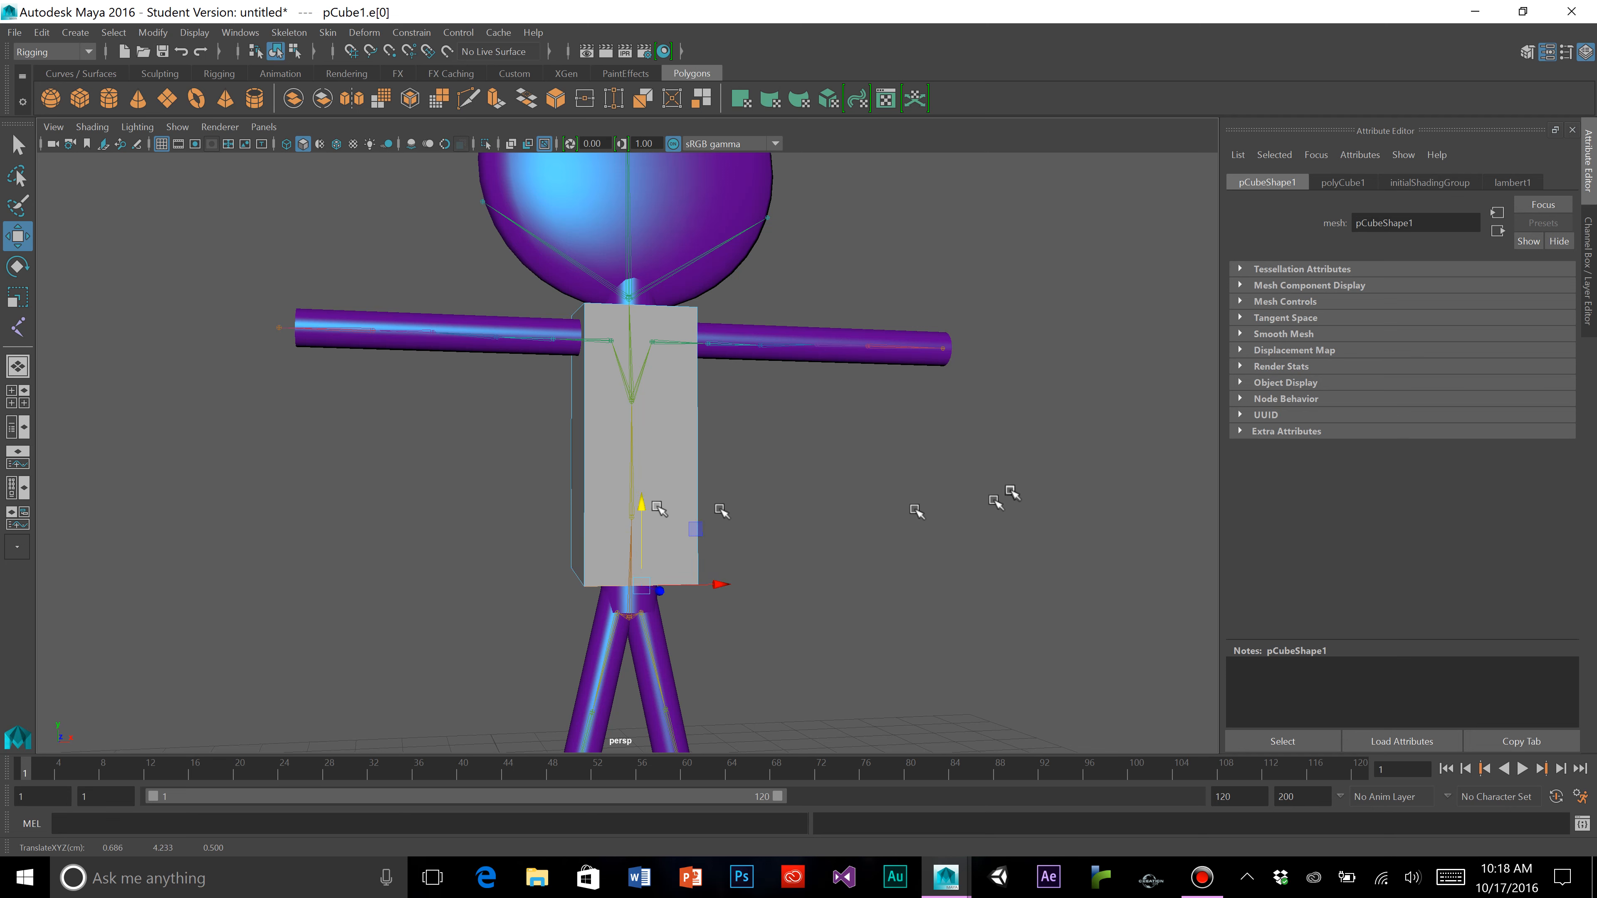
# In face mode, delete the cube's bottom face, dismissing the Dell Update notification along the way
pyautogui.moveTo(889, 449); pyautogui.dragTo(886, 488, button='right')
pyautogui.click(1543, 829)
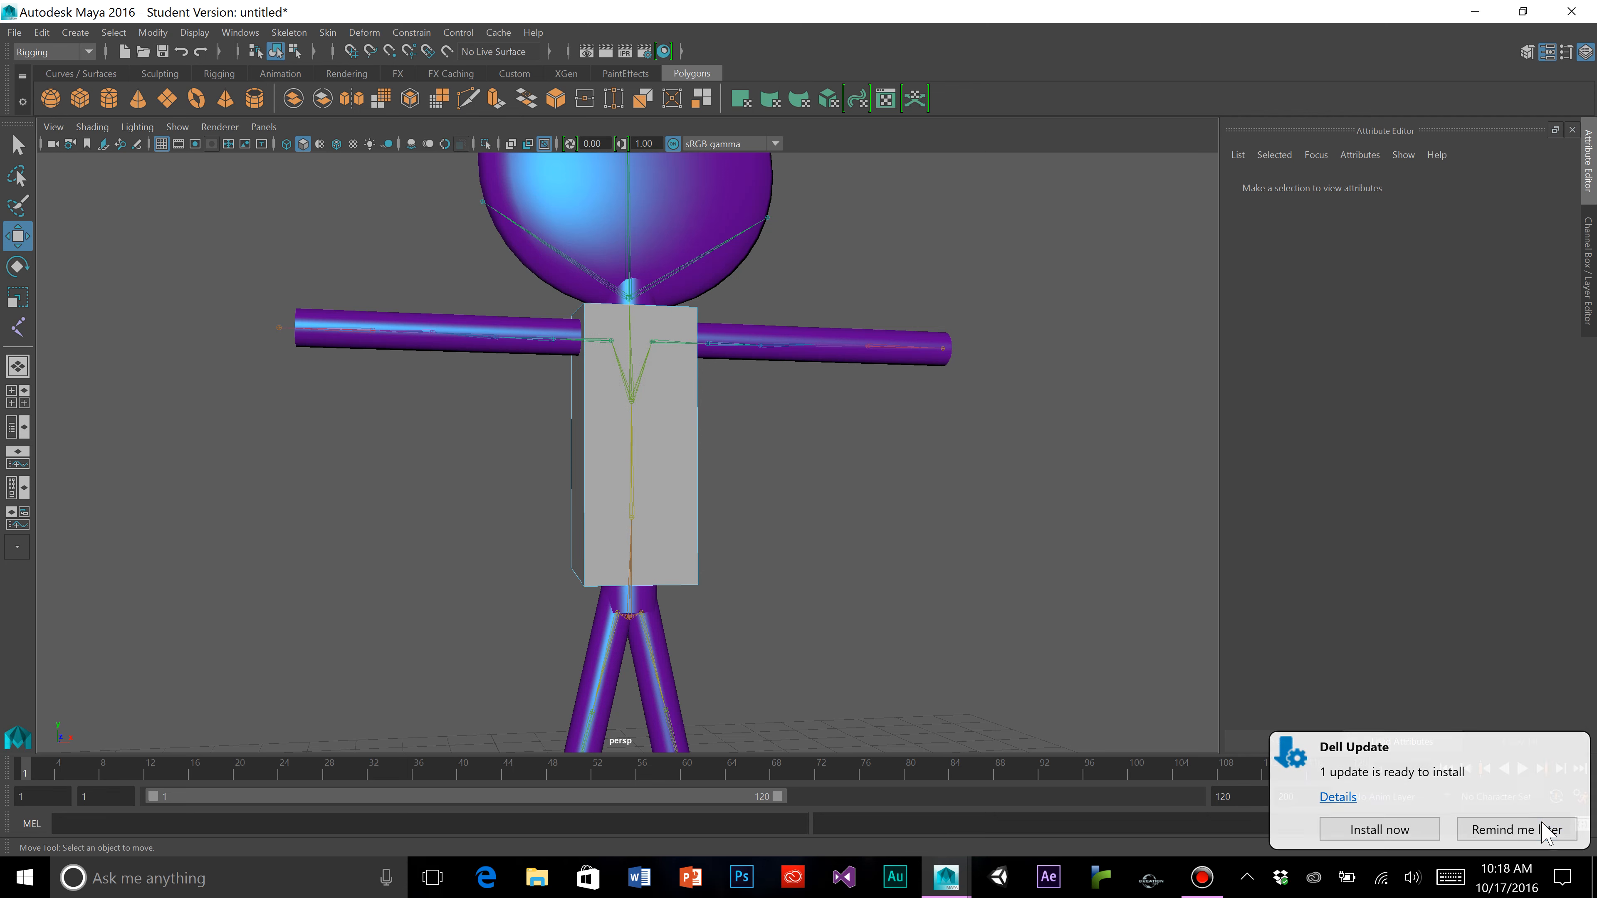
pyautogui.click(670, 503)
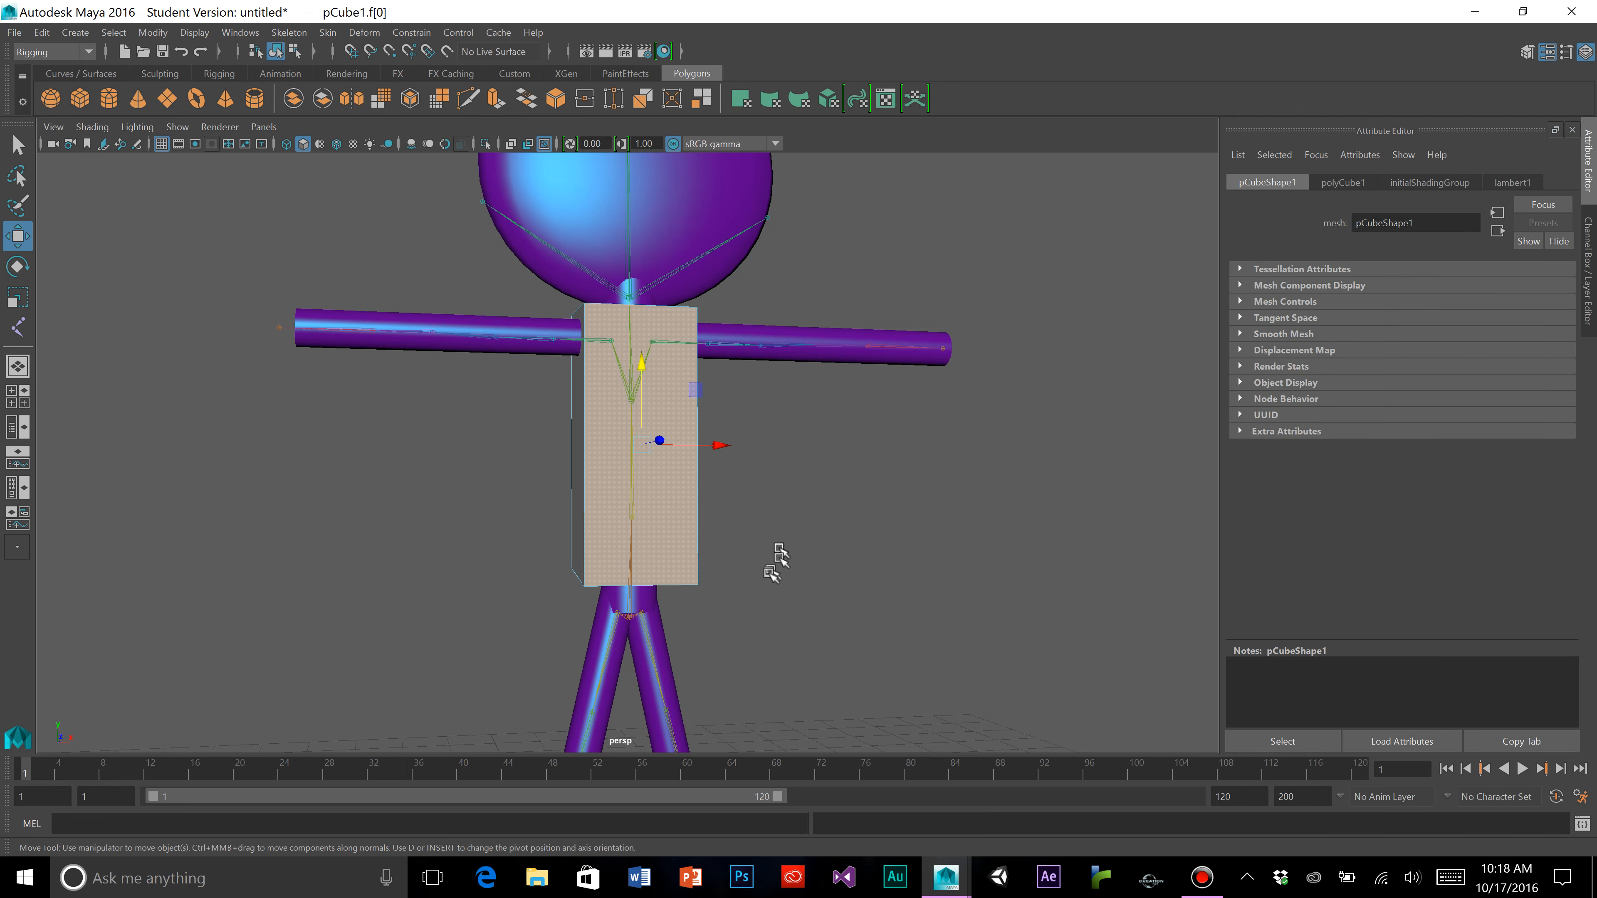
pyautogui.keyDown('alt'); pyautogui.moveTo(773, 559); pyautogui.dragTo(838, 586); pyautogui.keyUp('alt')
pyautogui.moveTo(934, 421)
pyautogui.mouseDown()
pyautogui.moveTo(934, 441)
pyautogui.moveTo(935, 425)
pyautogui.mouseUp()
pyautogui.keyDown('alt'); pyautogui.moveTo(1044, 528); pyautogui.dragTo(920, 521); pyautogui.keyUp('alt')
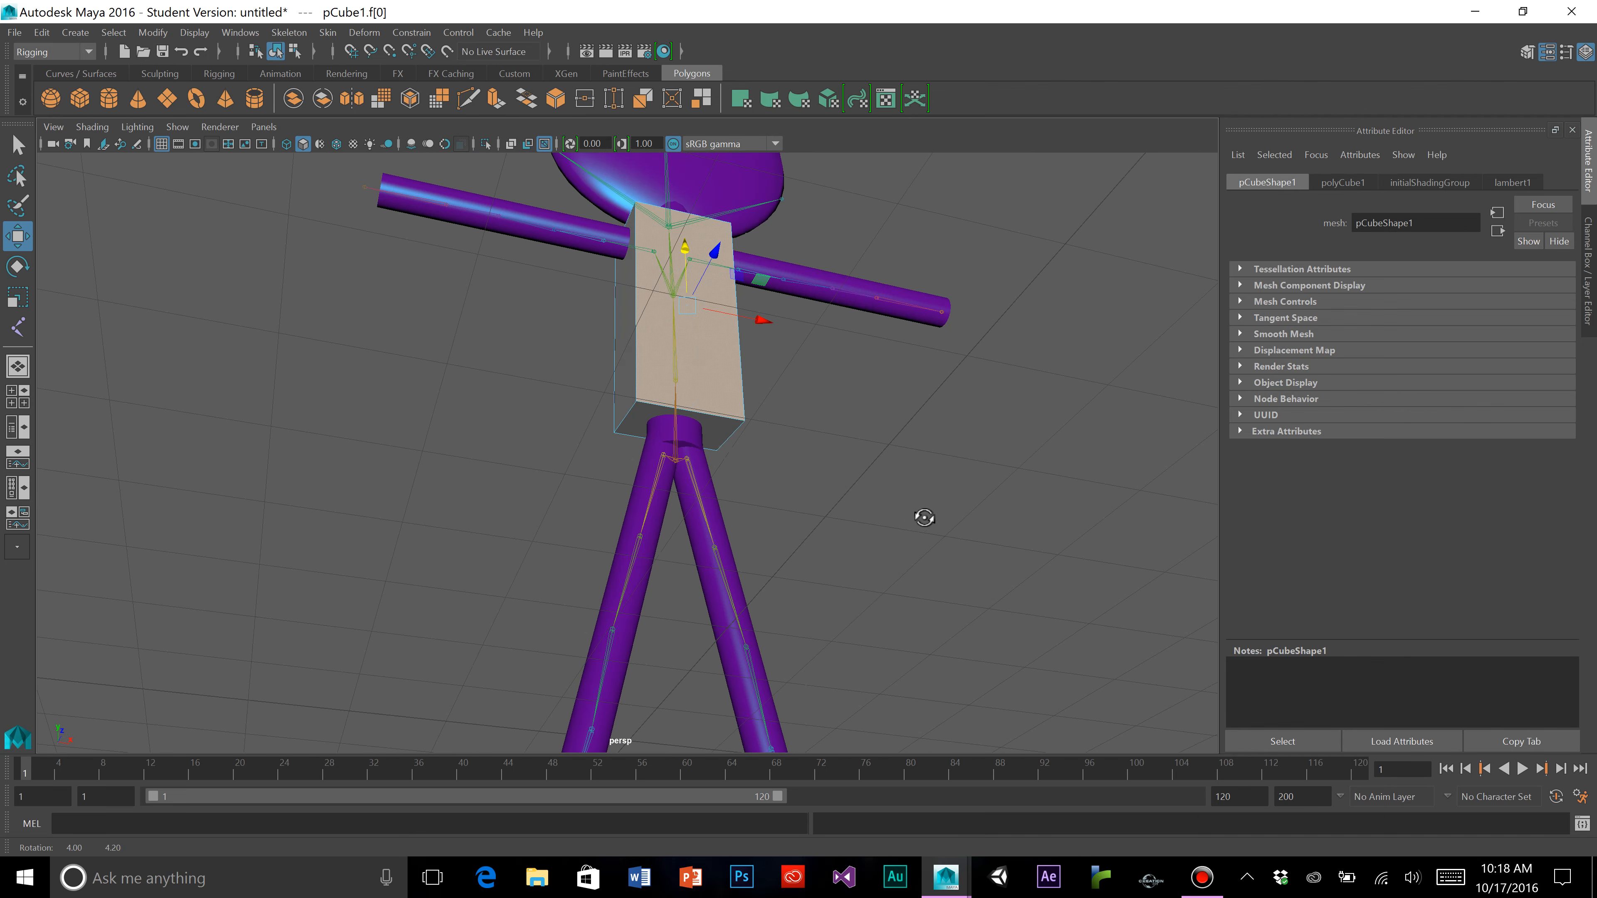
pyautogui.click(885, 498)
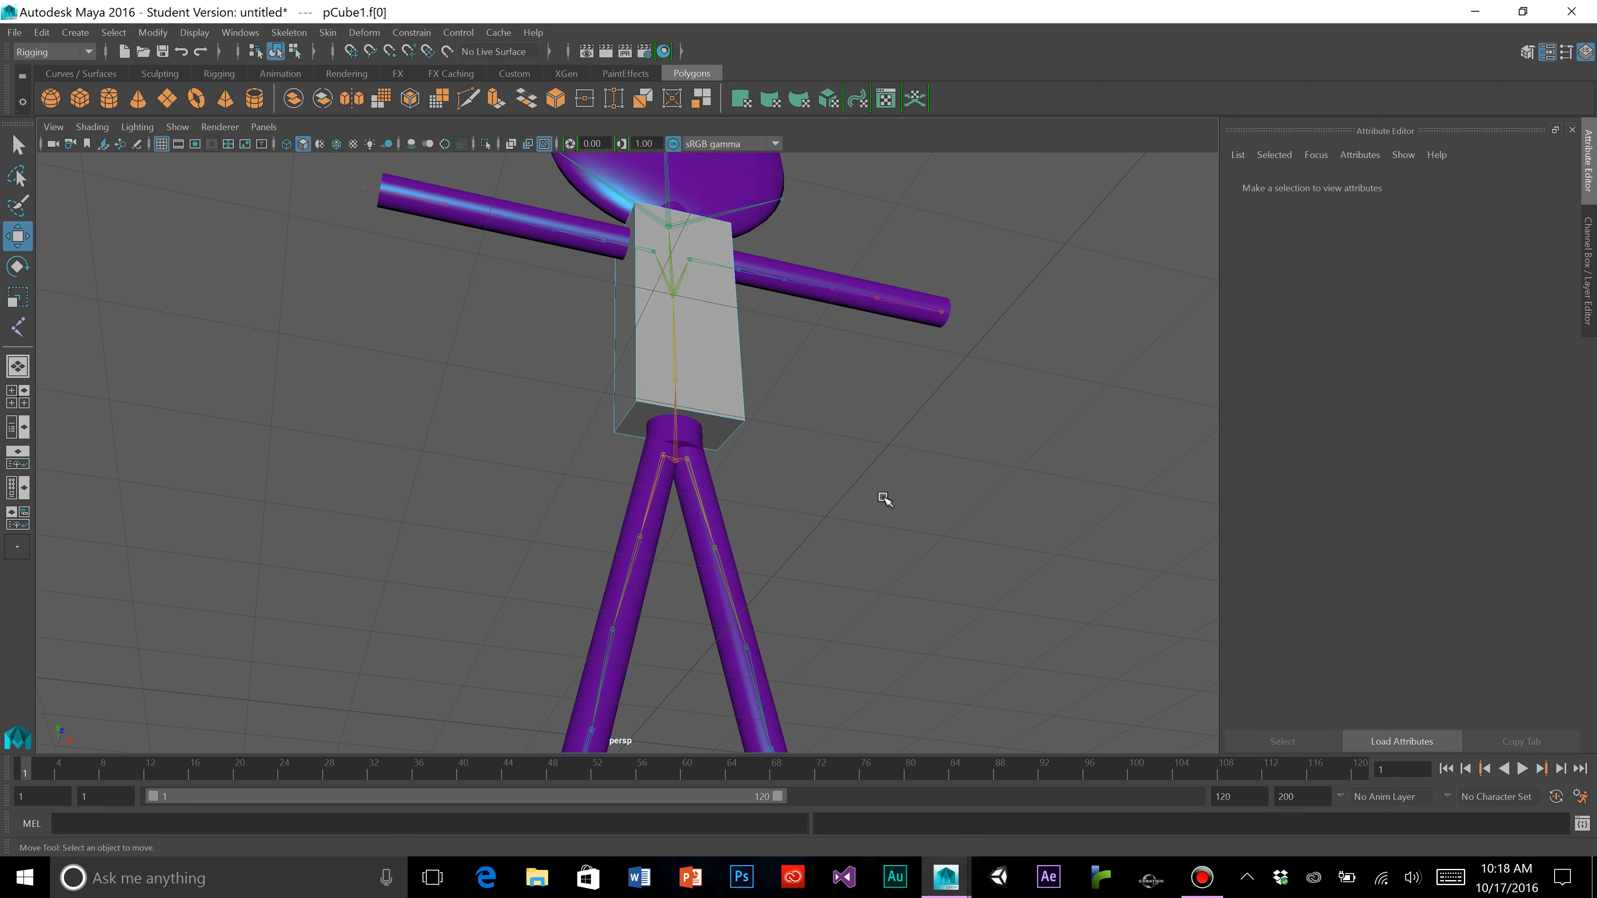
pyautogui.click(730, 433)
pyautogui.press('Delete')
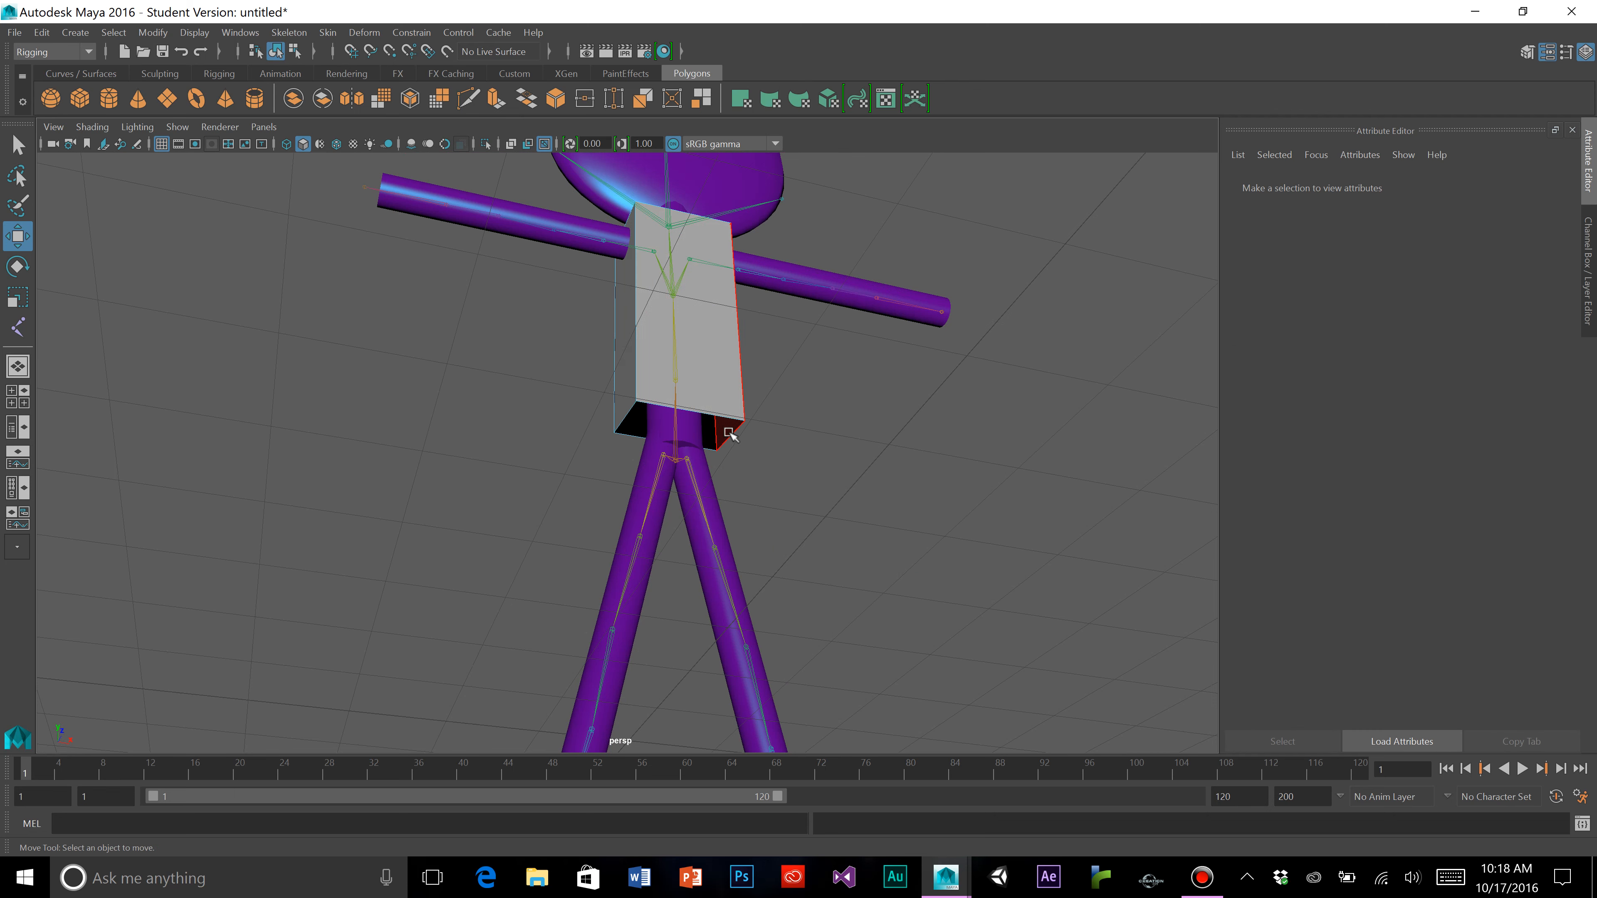
# Delete the cube's top face around the neck so both ends of the torso piece are open
pyautogui.keyDown('alt'); pyautogui.moveTo(798, 383); pyautogui.dragTo(783, 417); pyautogui.keyUp('alt')
pyautogui.keyDown('alt'); pyautogui.moveTo(783, 417); pyautogui.dragTo(777, 308, button='middle'); pyautogui.keyUp('alt')
pyautogui.keyDown('alt'); pyautogui.moveTo(779, 308); pyautogui.dragTo(794, 354); pyautogui.keyUp('alt')
pyautogui.keyDown('alt'); pyautogui.moveTo(755, 518); pyautogui.dragTo(728, 353, button='middle'); pyautogui.keyUp('alt')
pyautogui.click(668, 447)
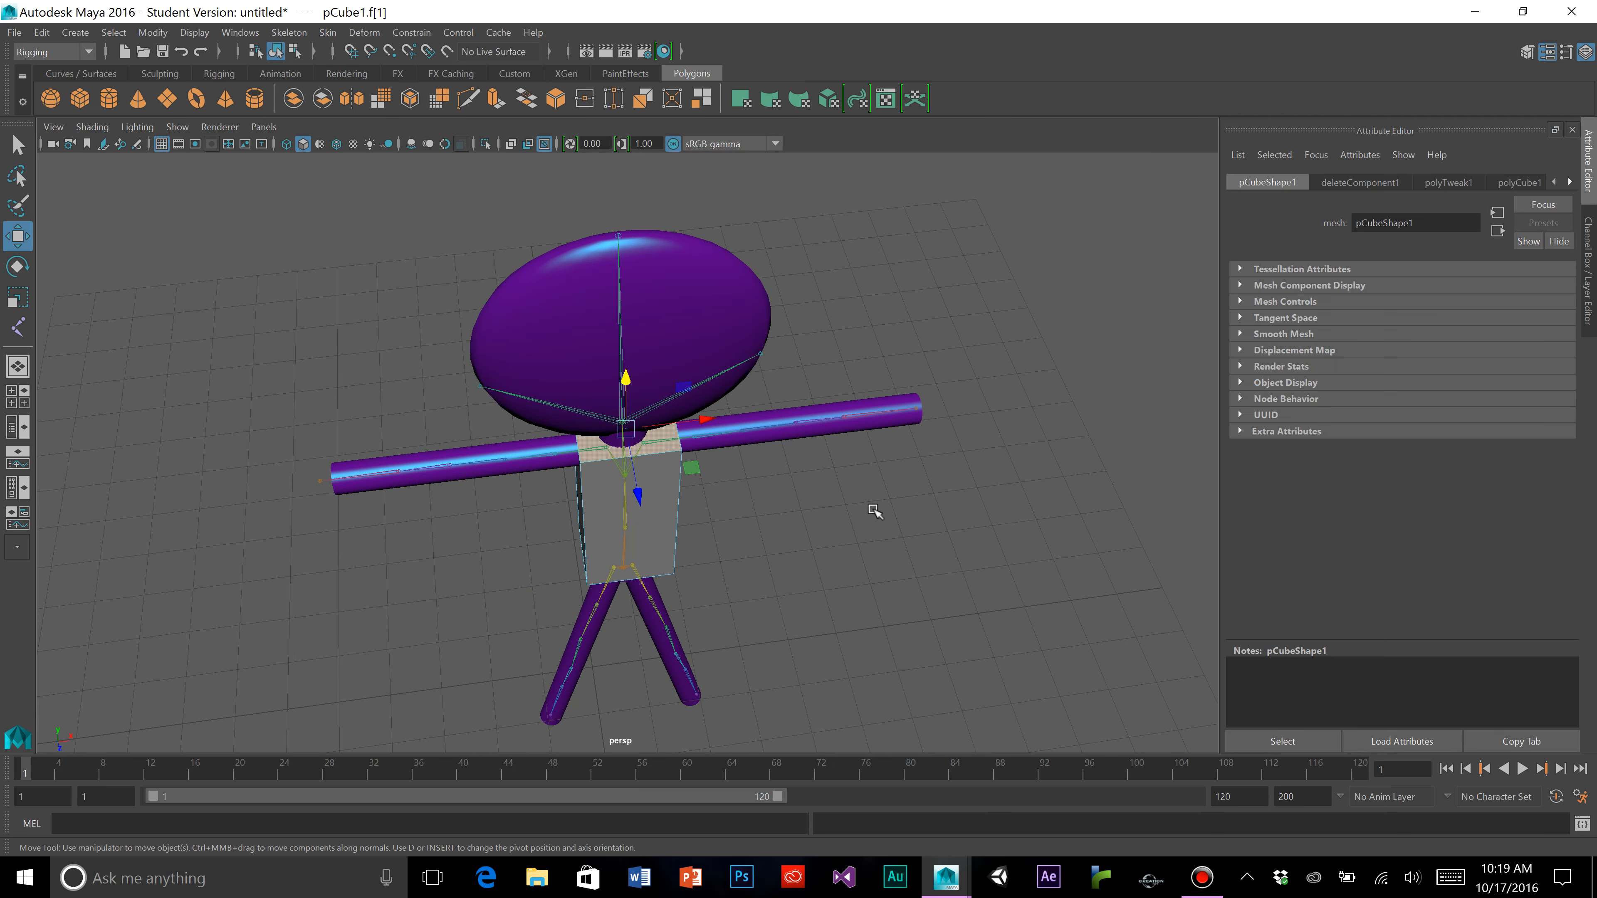
pyautogui.click(875, 511)
# Insert three horizontal edge loops in the torso box: around the middle, near the top and near the bottom
pyautogui.keyDown('alt'); pyautogui.moveTo(869, 514); pyautogui.dragTo(847, 460); pyautogui.keyUp('alt')
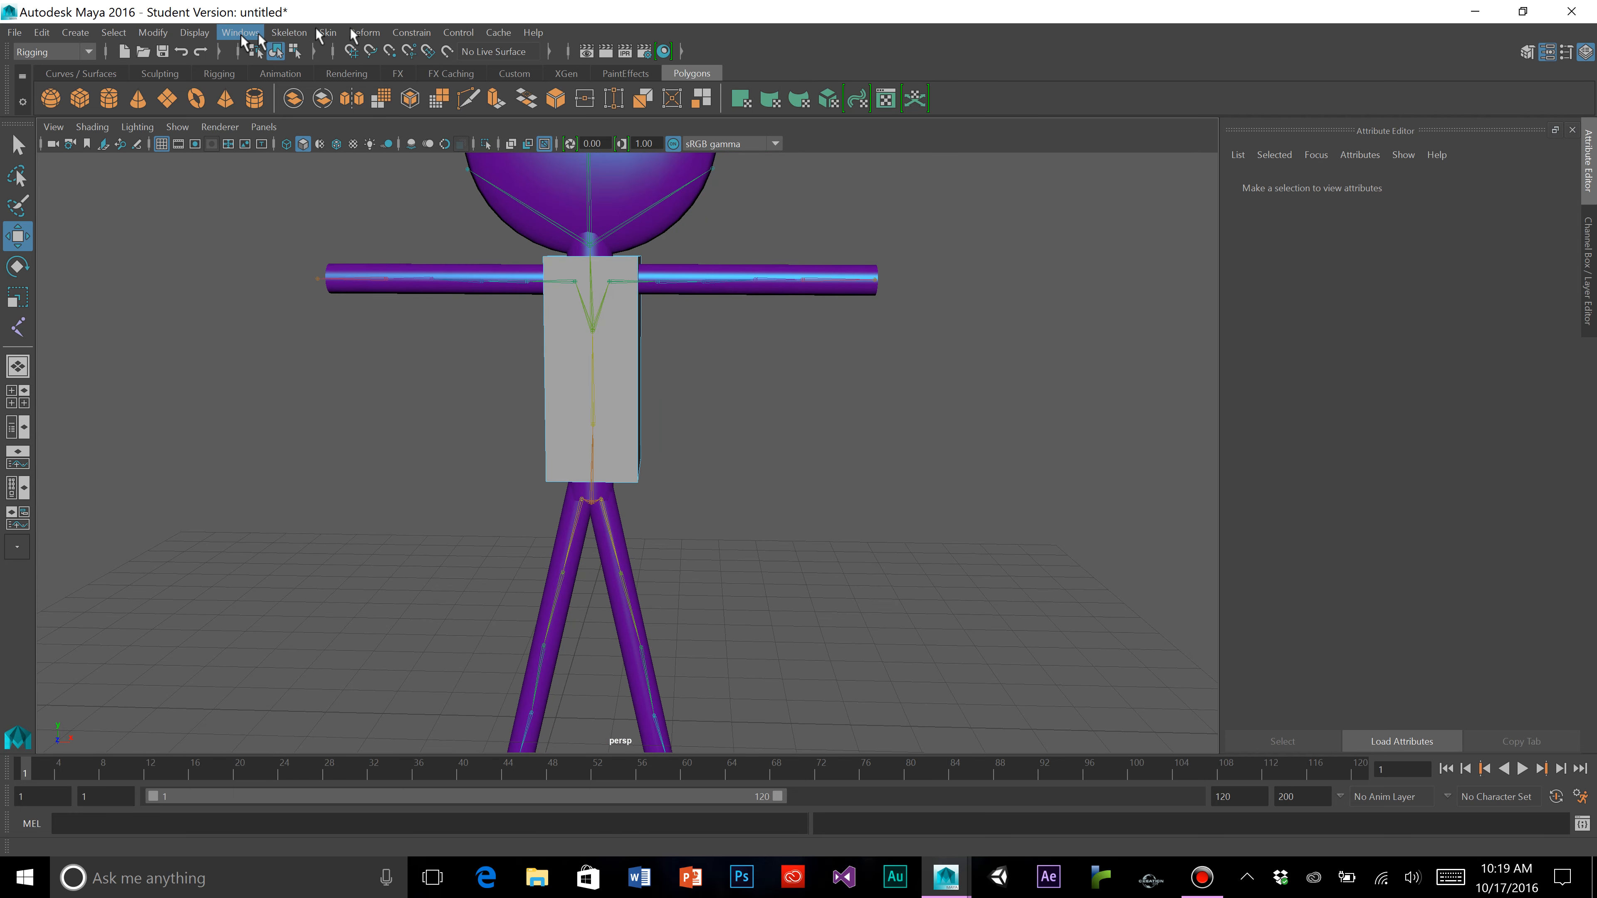
pyautogui.click(54, 51)
pyautogui.click(38, 58)
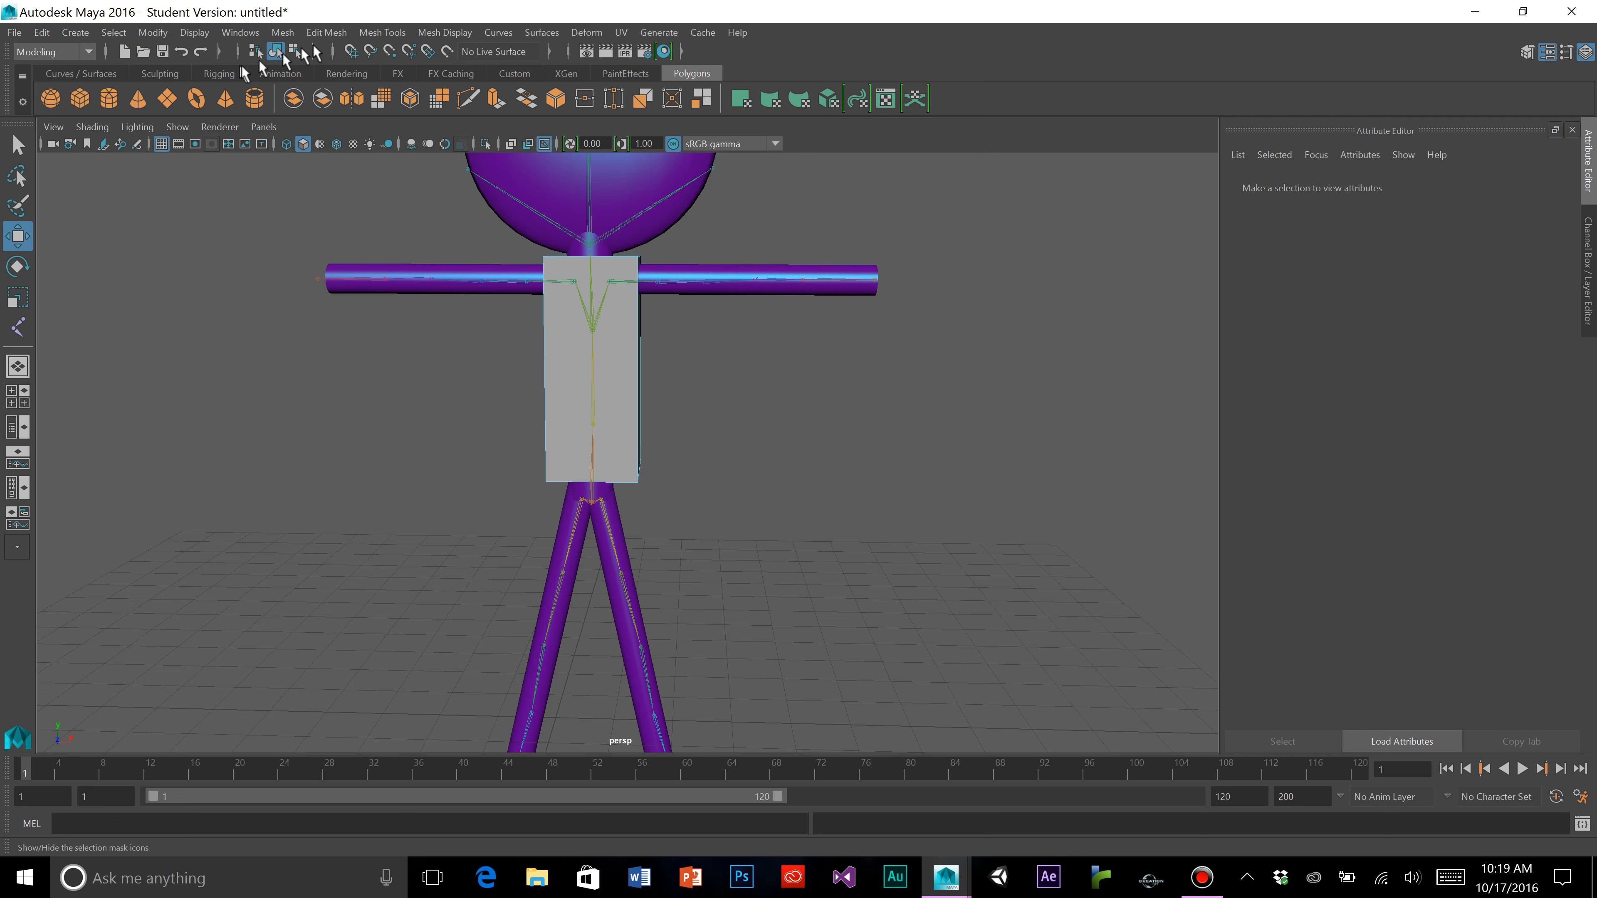
pyautogui.click(344, 38)
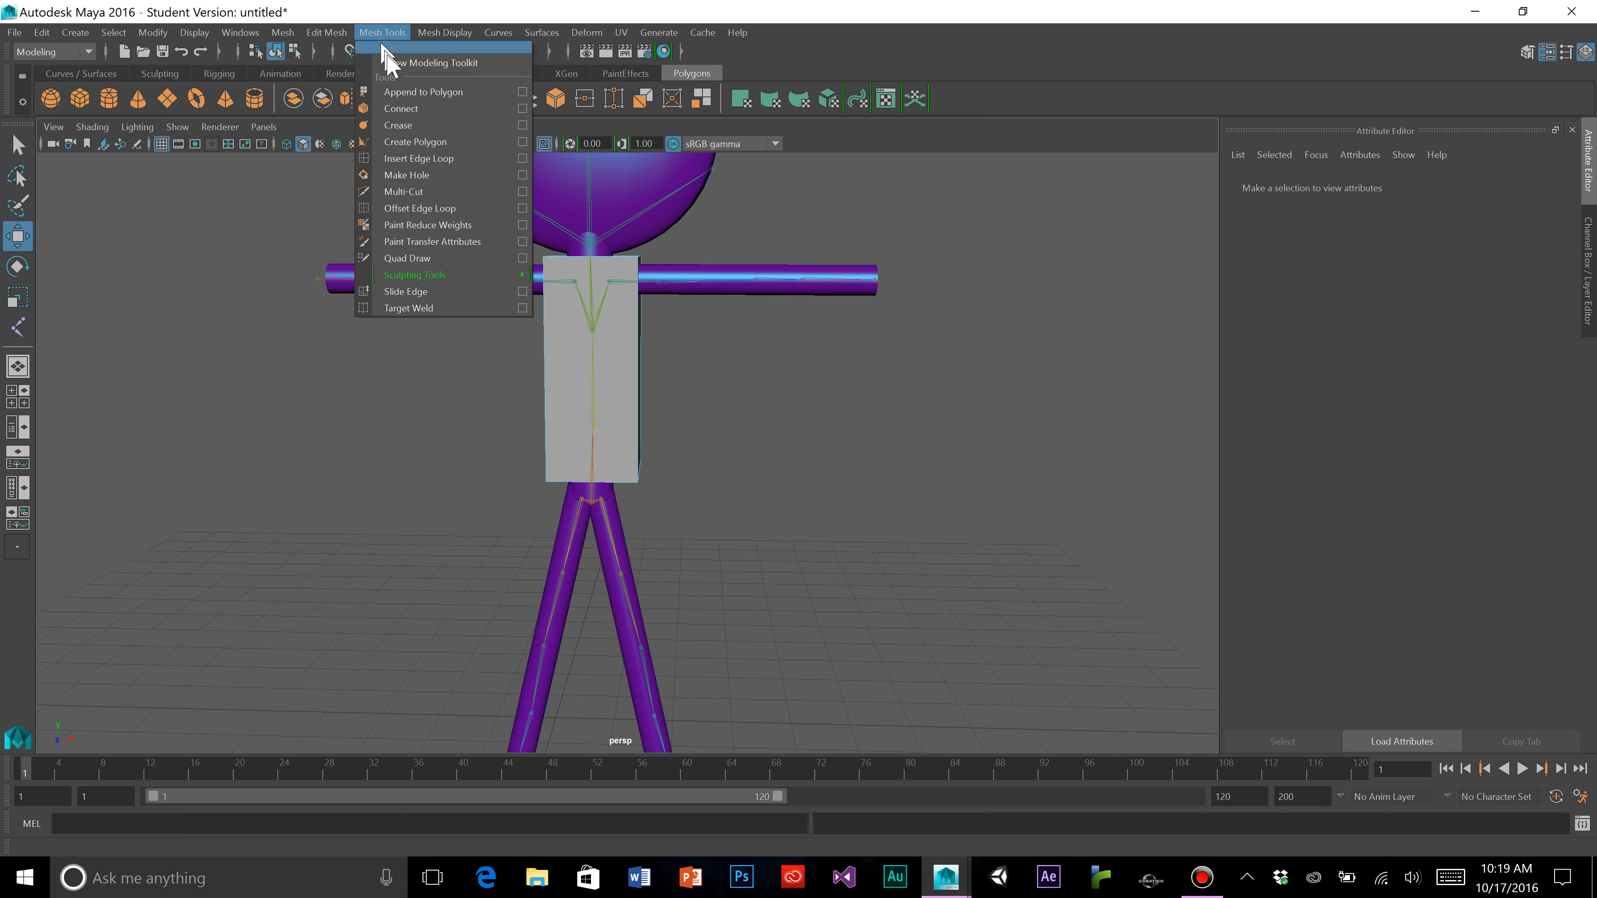
pyautogui.click(420, 158)
pyautogui.keyDown('alt'); pyautogui.moveTo(837, 446); pyautogui.dragTo(625, 448); pyautogui.keyUp('alt')
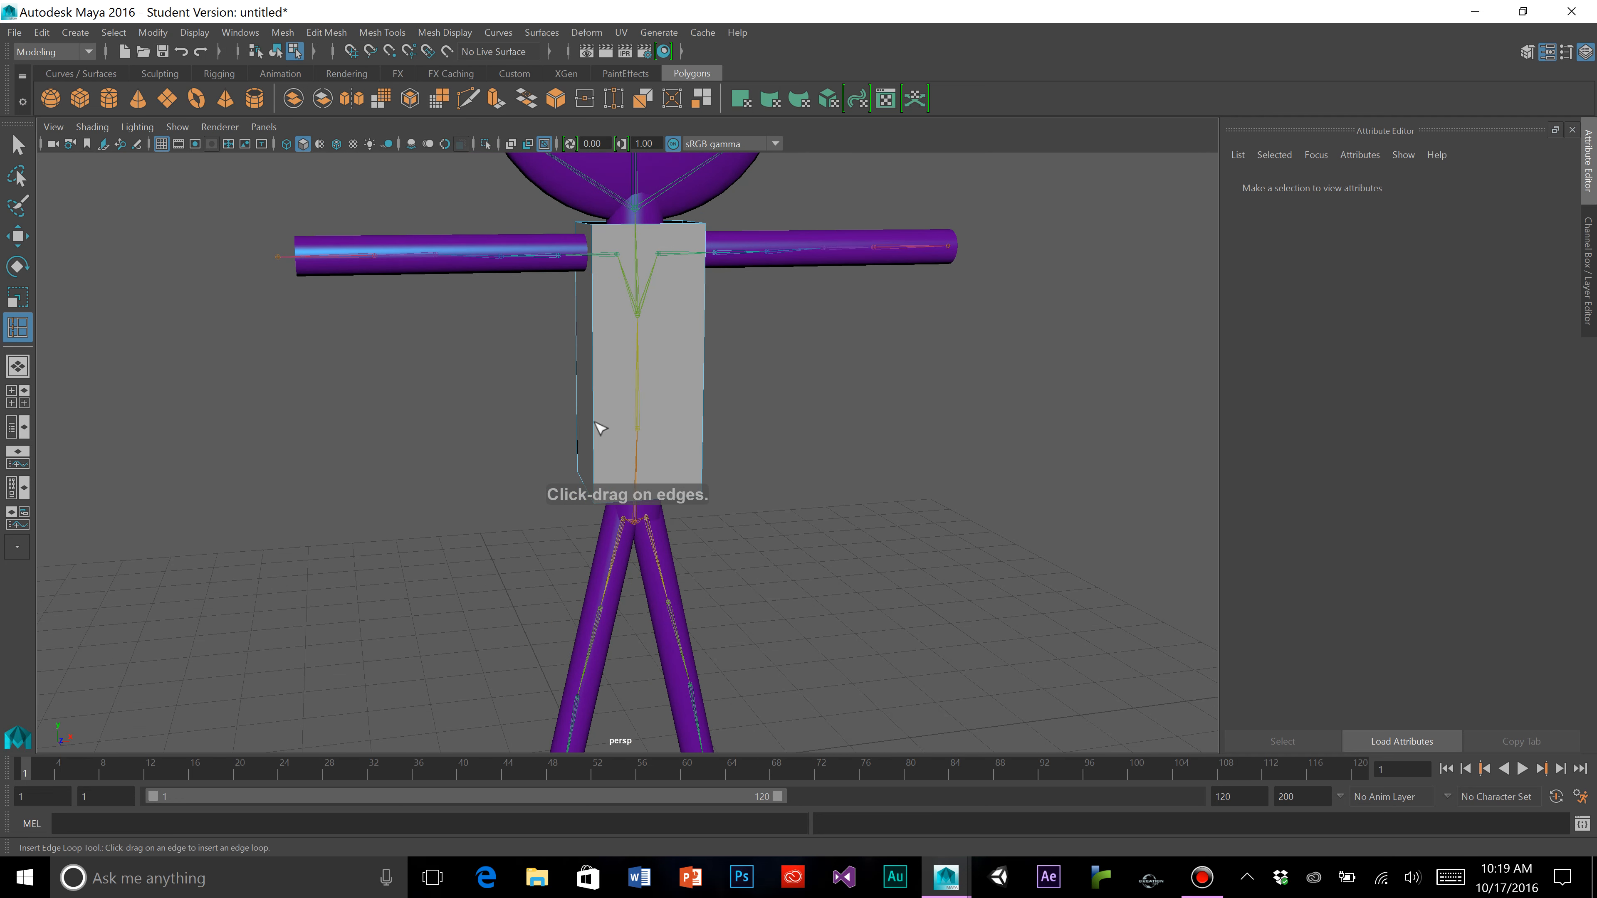
pyautogui.click(595, 372)
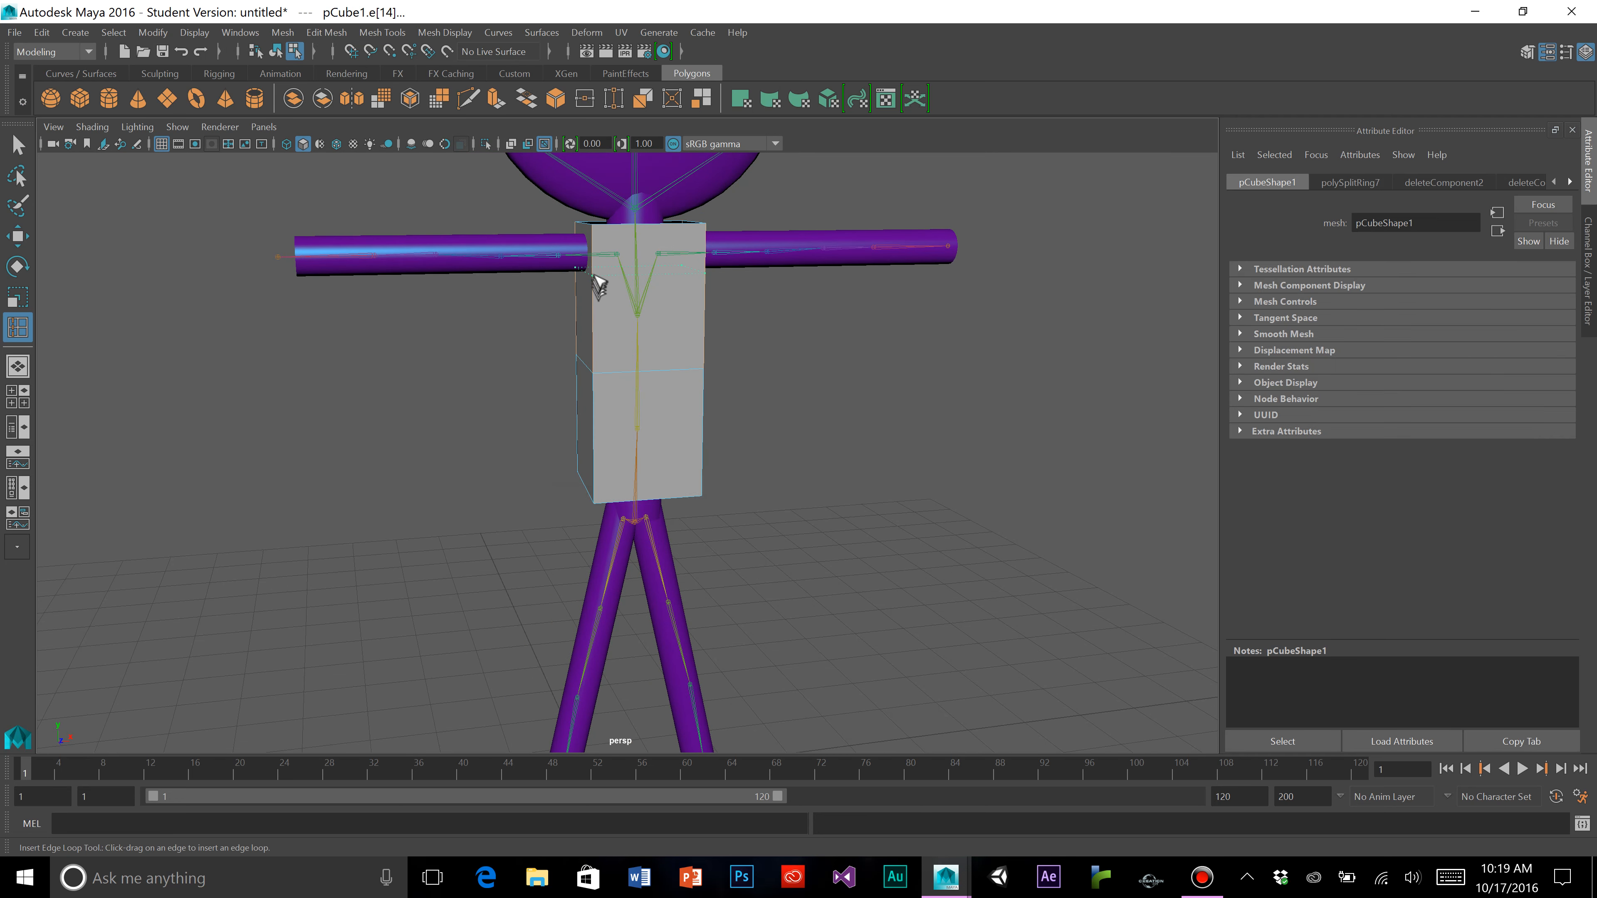
pyautogui.click(596, 272)
pyautogui.moveTo(595, 468); pyautogui.dragTo(595, 445)
pyautogui.click(17, 145)
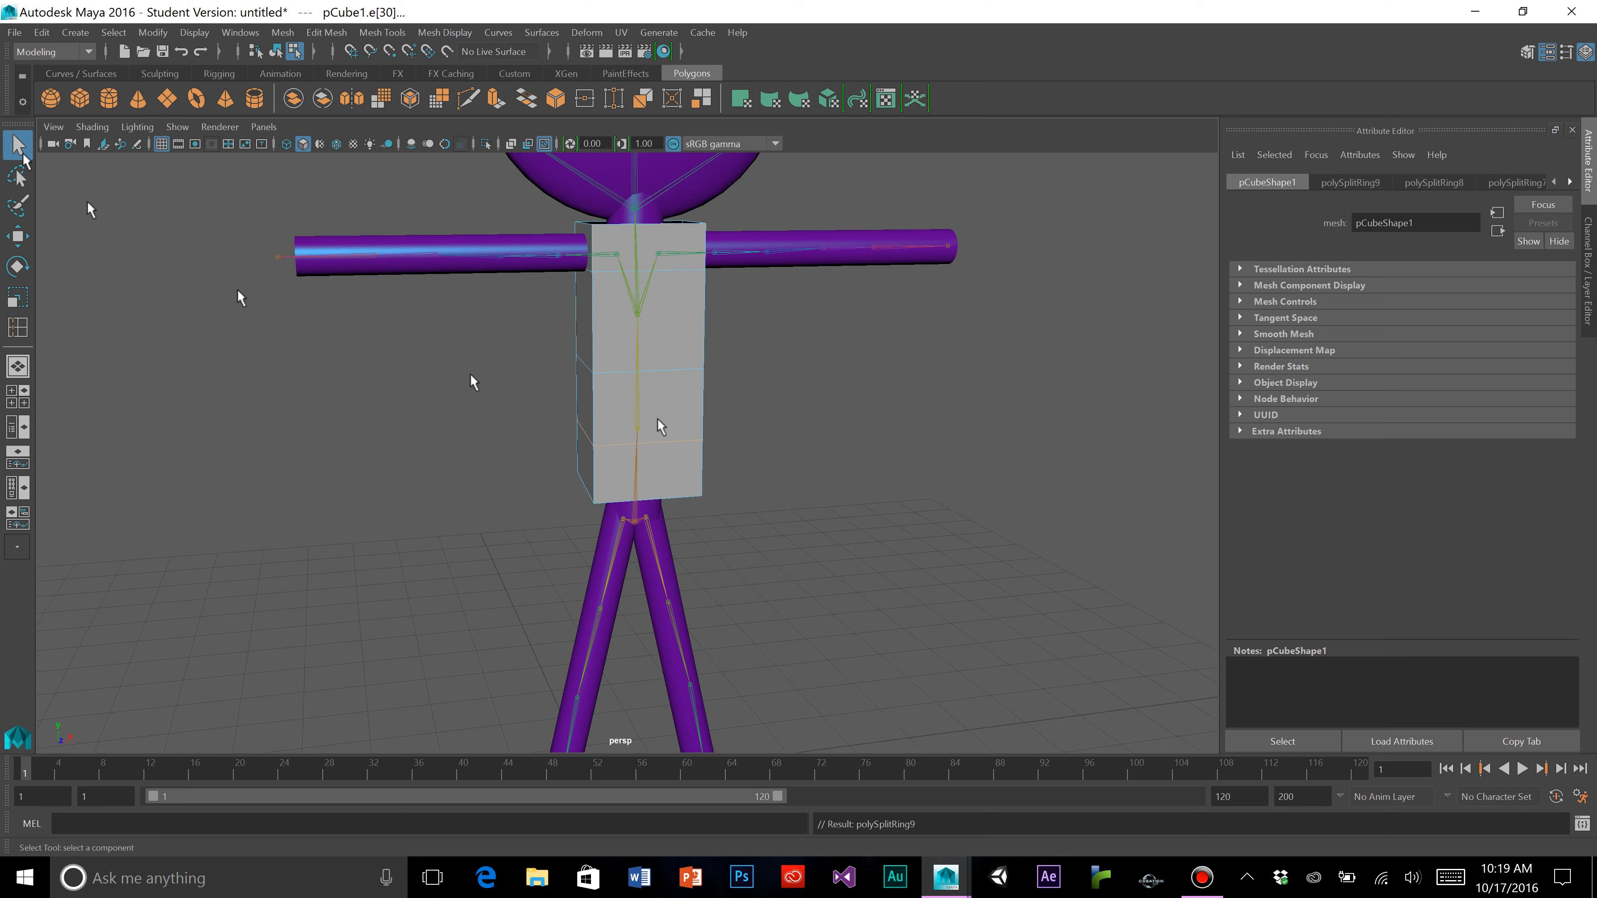
# Return to object mode and smooth the torso box with one division
pyautogui.moveTo(985, 473); pyautogui.dragTo(996, 452, button='right')
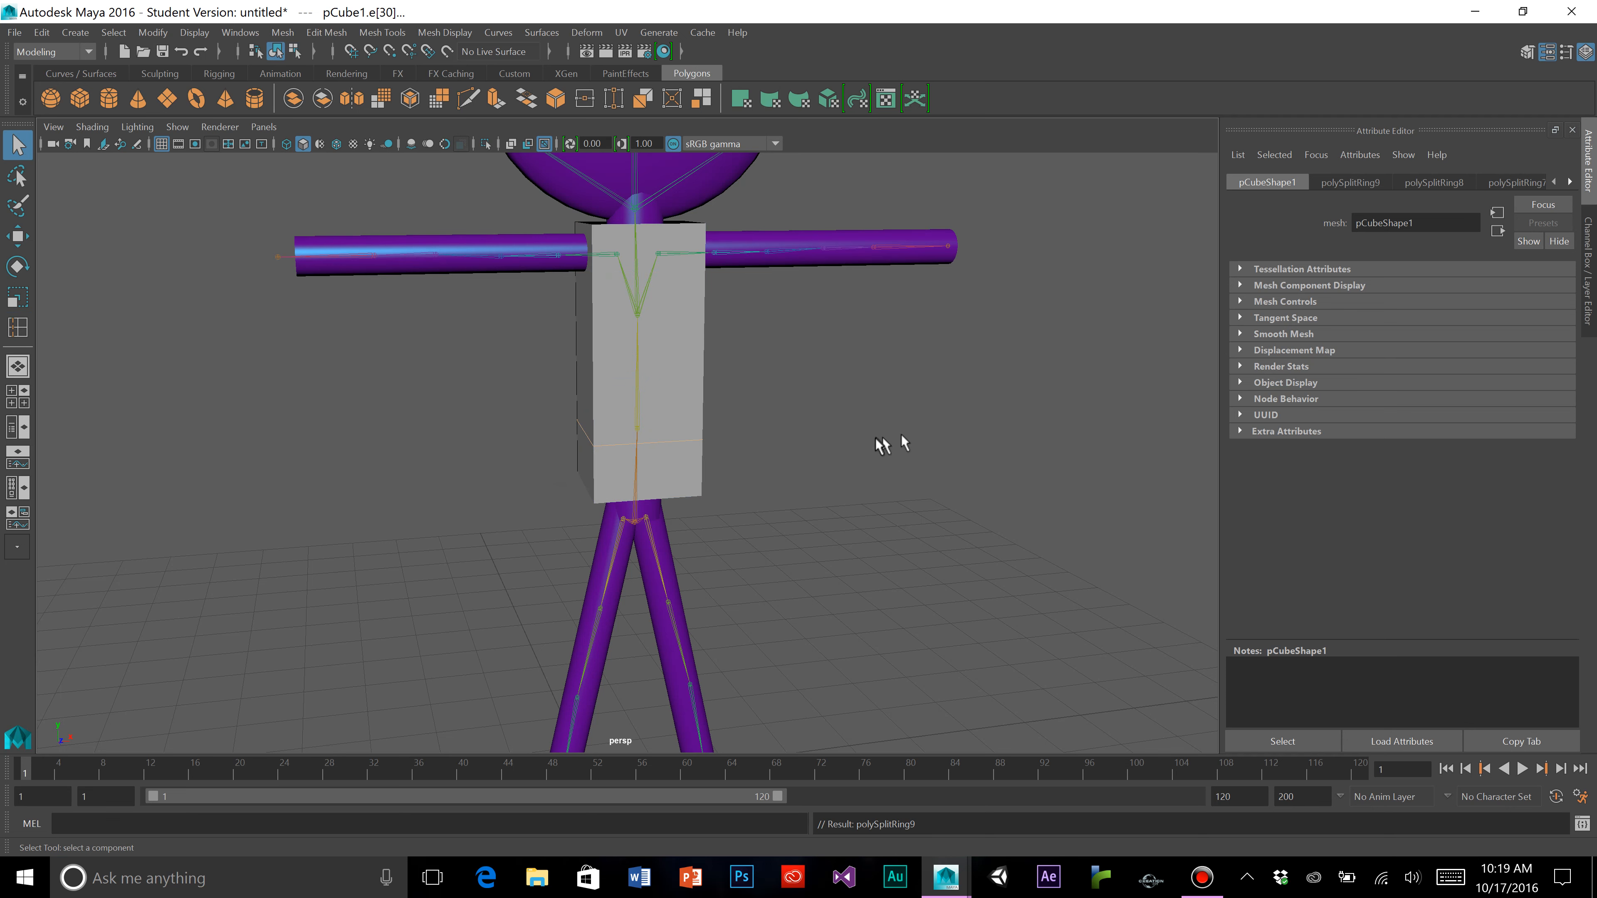
pyautogui.click(669, 395)
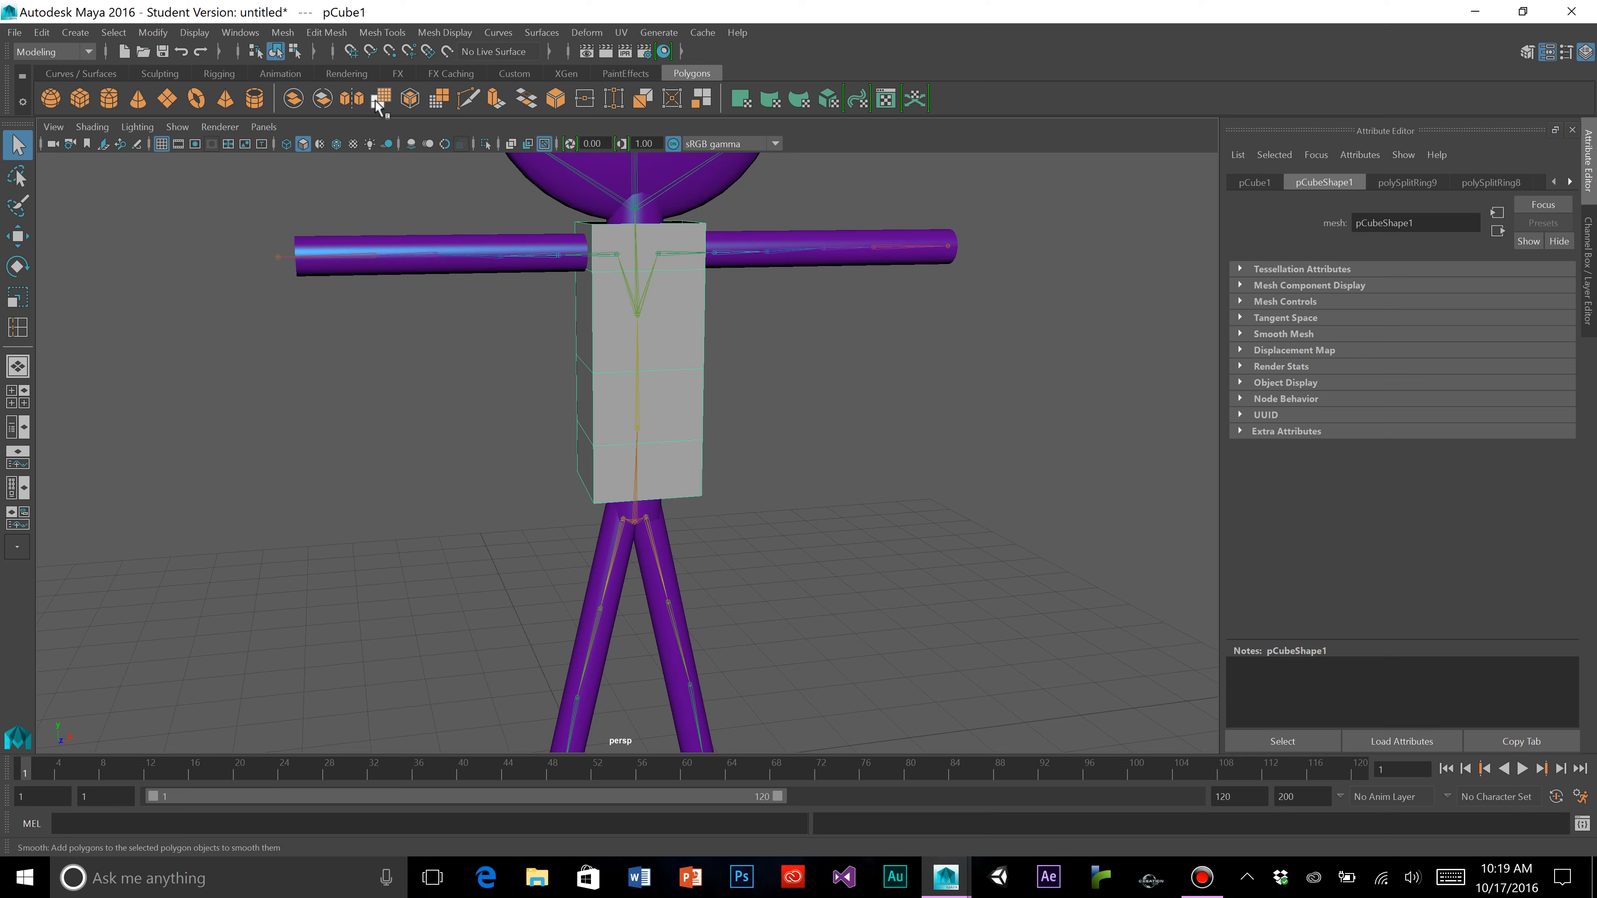
pyautogui.click(381, 100)
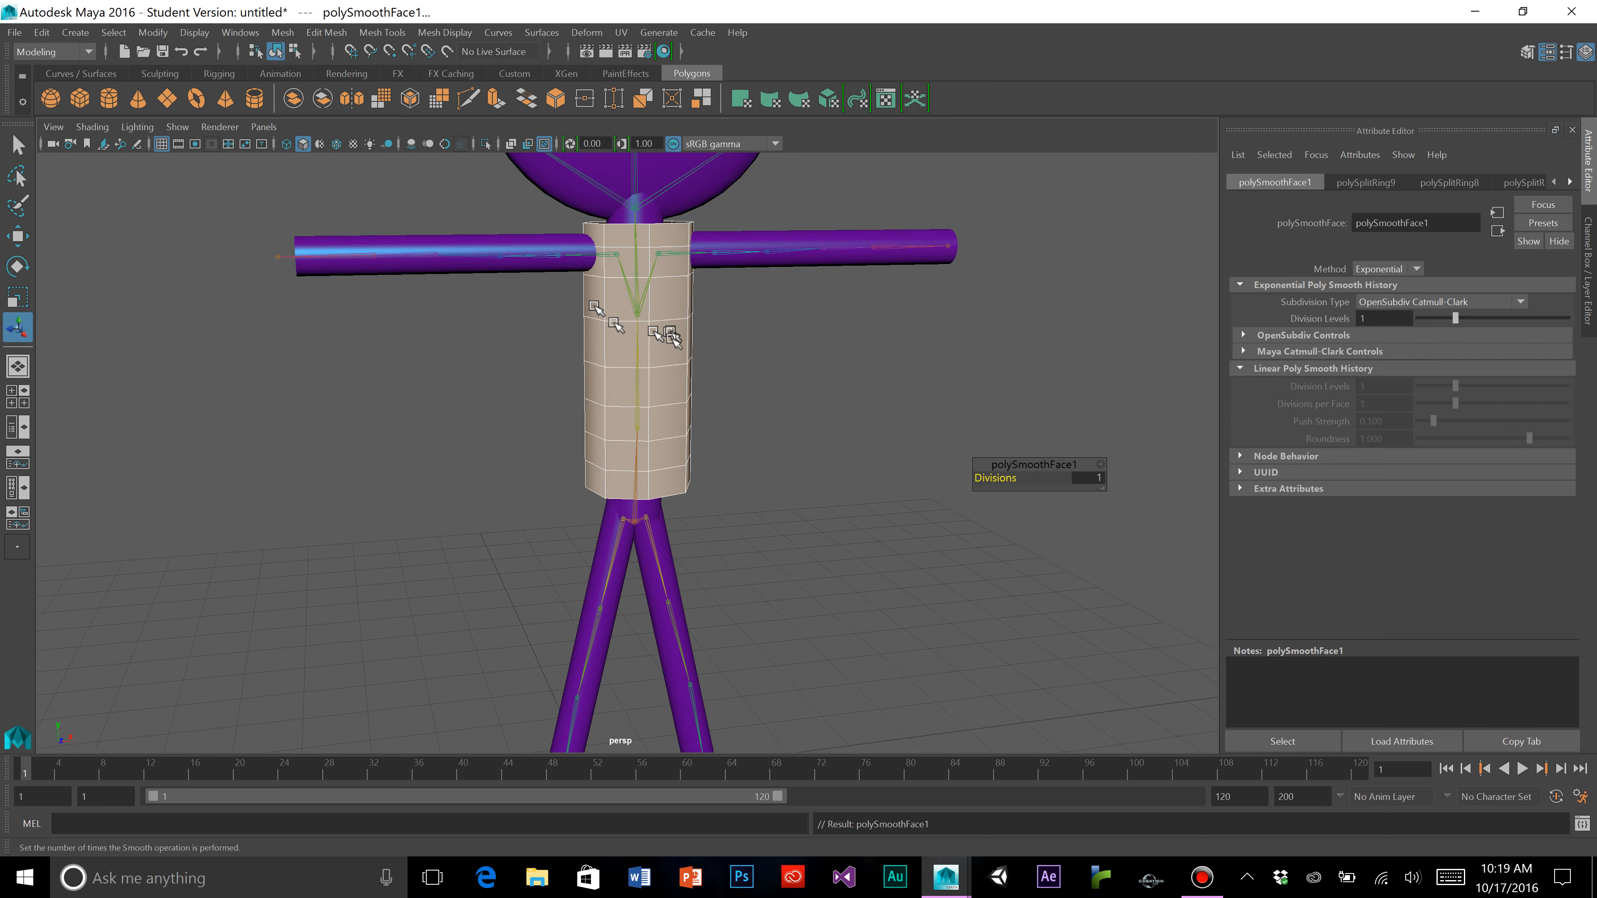
pyautogui.keyDown('alt'); pyautogui.moveTo(721, 406); pyautogui.dragTo(765, 451); pyautogui.keyUp('alt')
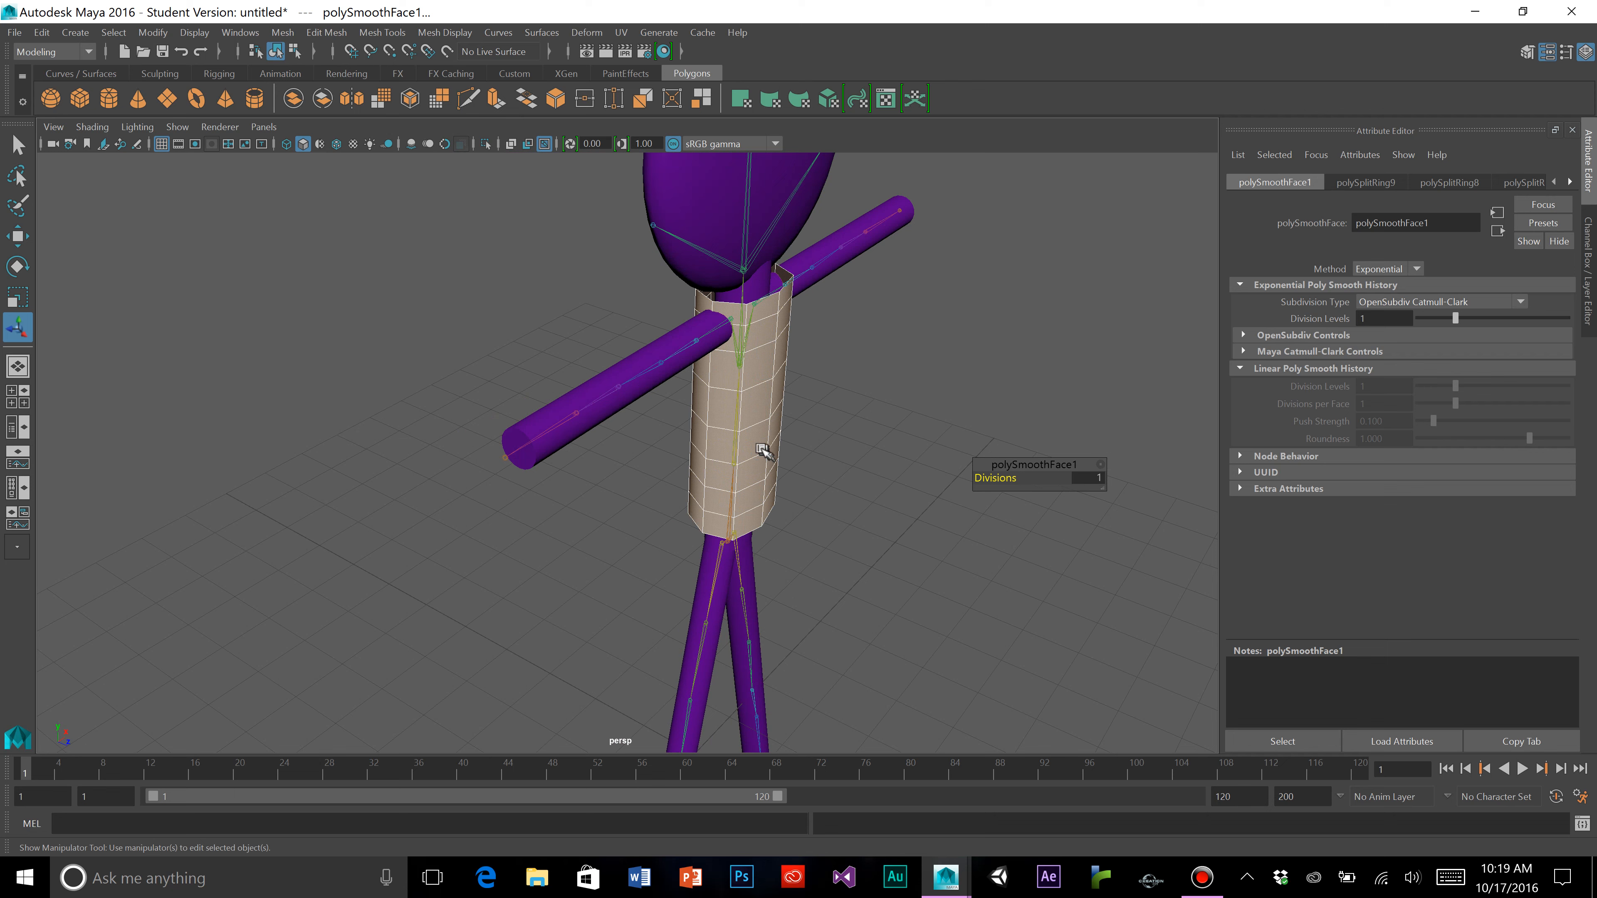
# Scale the smoothed torso mesh along Z to adjust its depth around the body, and clear the selection
pyautogui.click(18, 298)
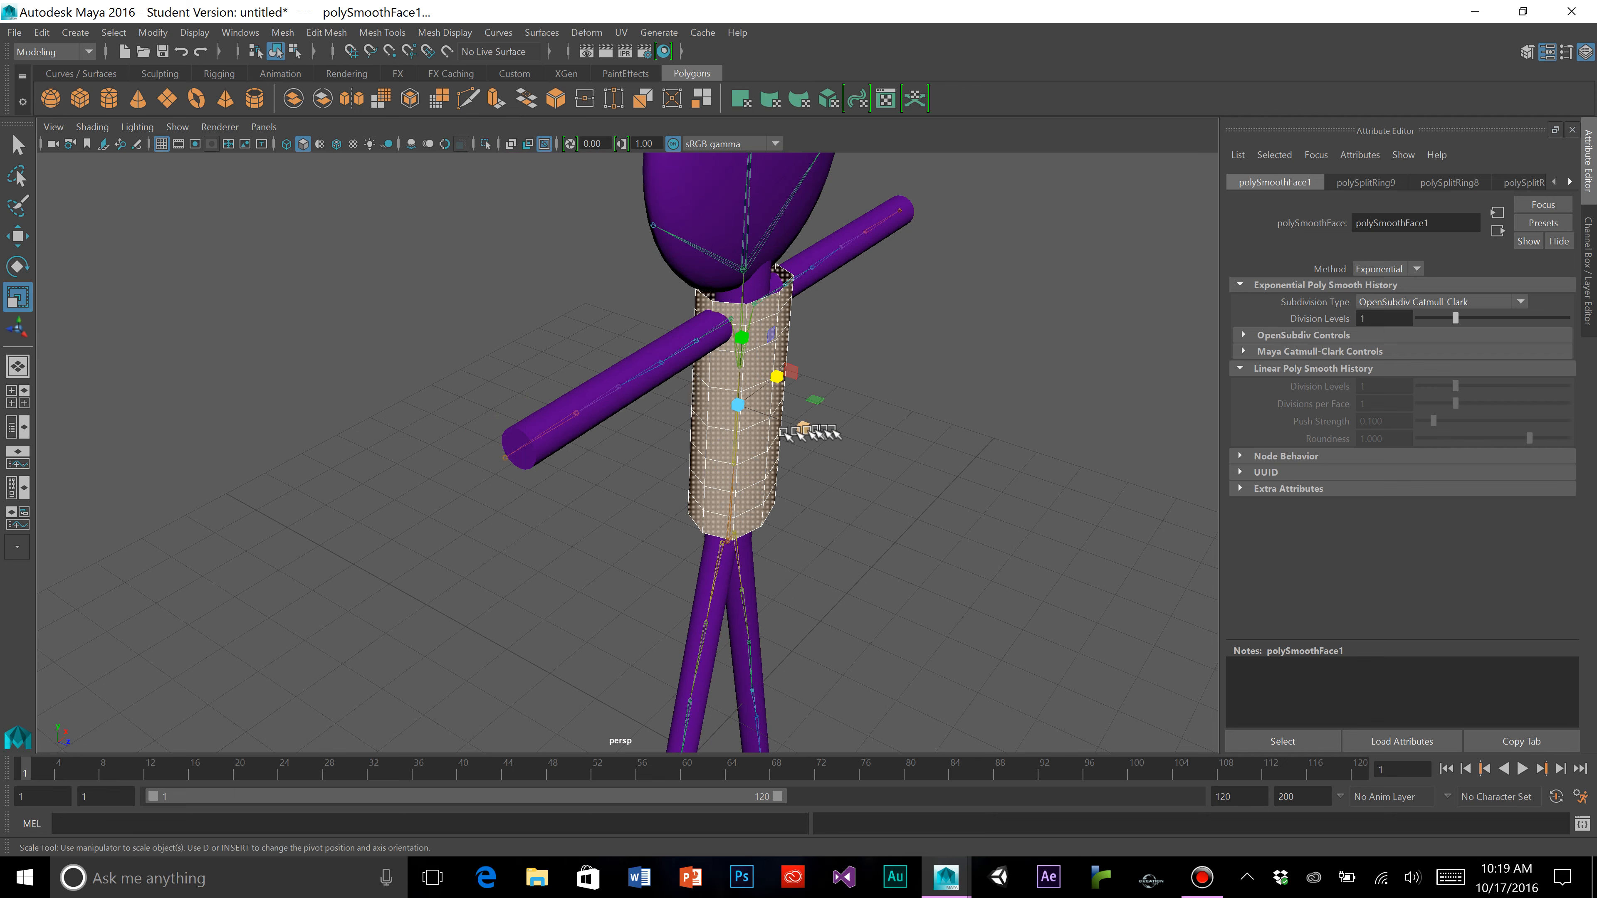
pyautogui.moveTo(798, 432); pyautogui.dragTo(762, 399)
pyautogui.click(770, 415)
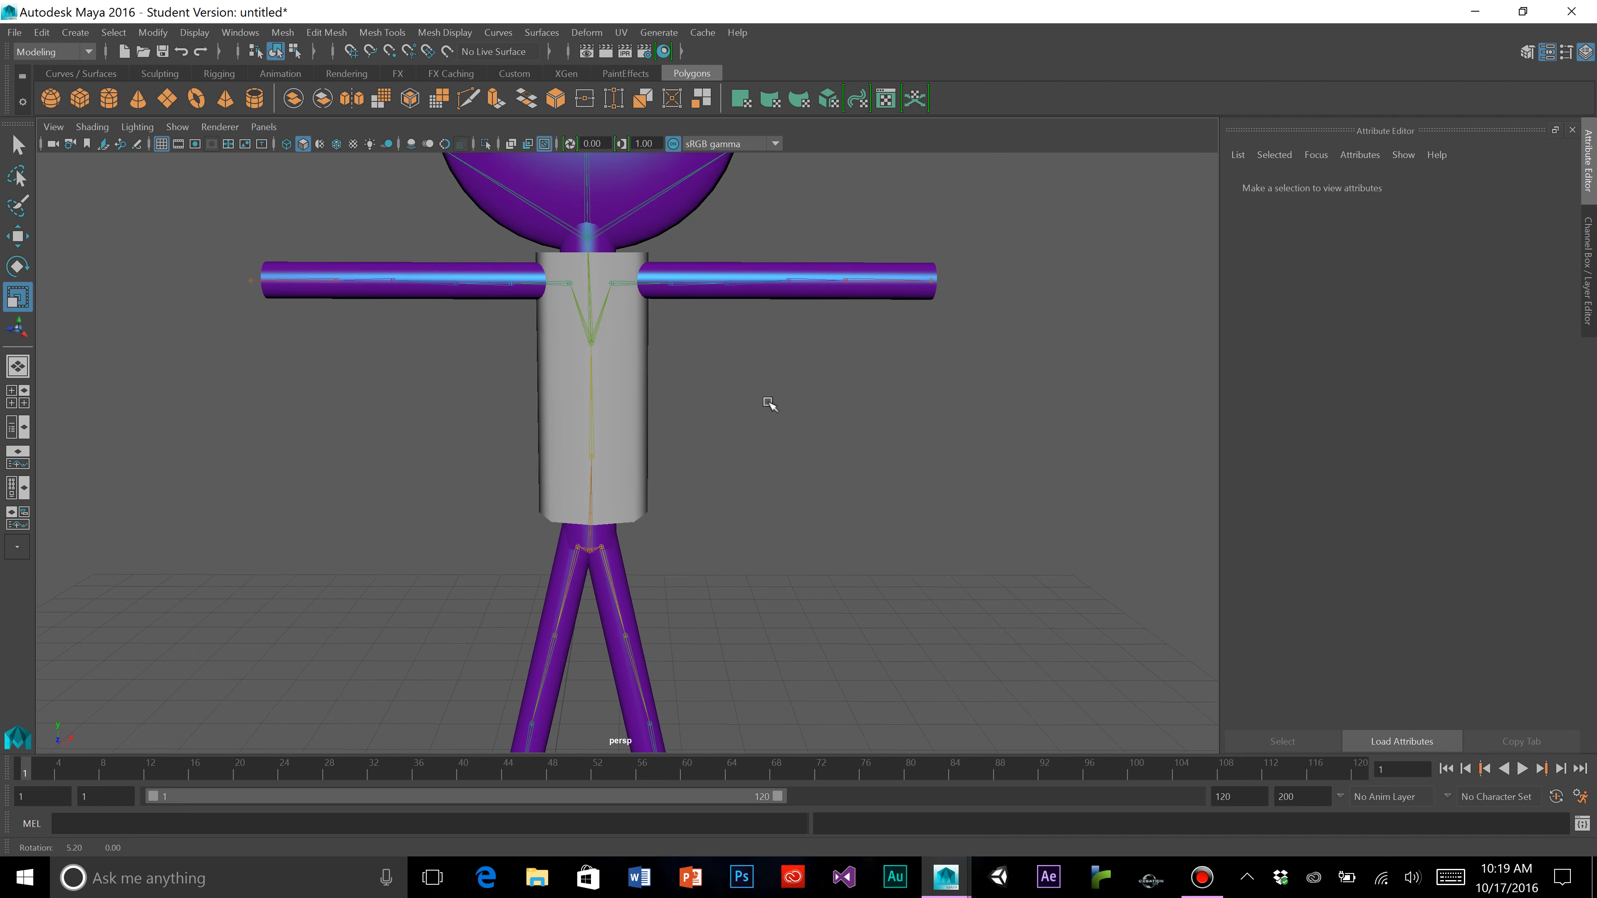
# Nudge the torso mesh slightly toward negative X to centre it on the body, keeping it selected
pyautogui.click(604, 385)
pyautogui.click(14, 238)
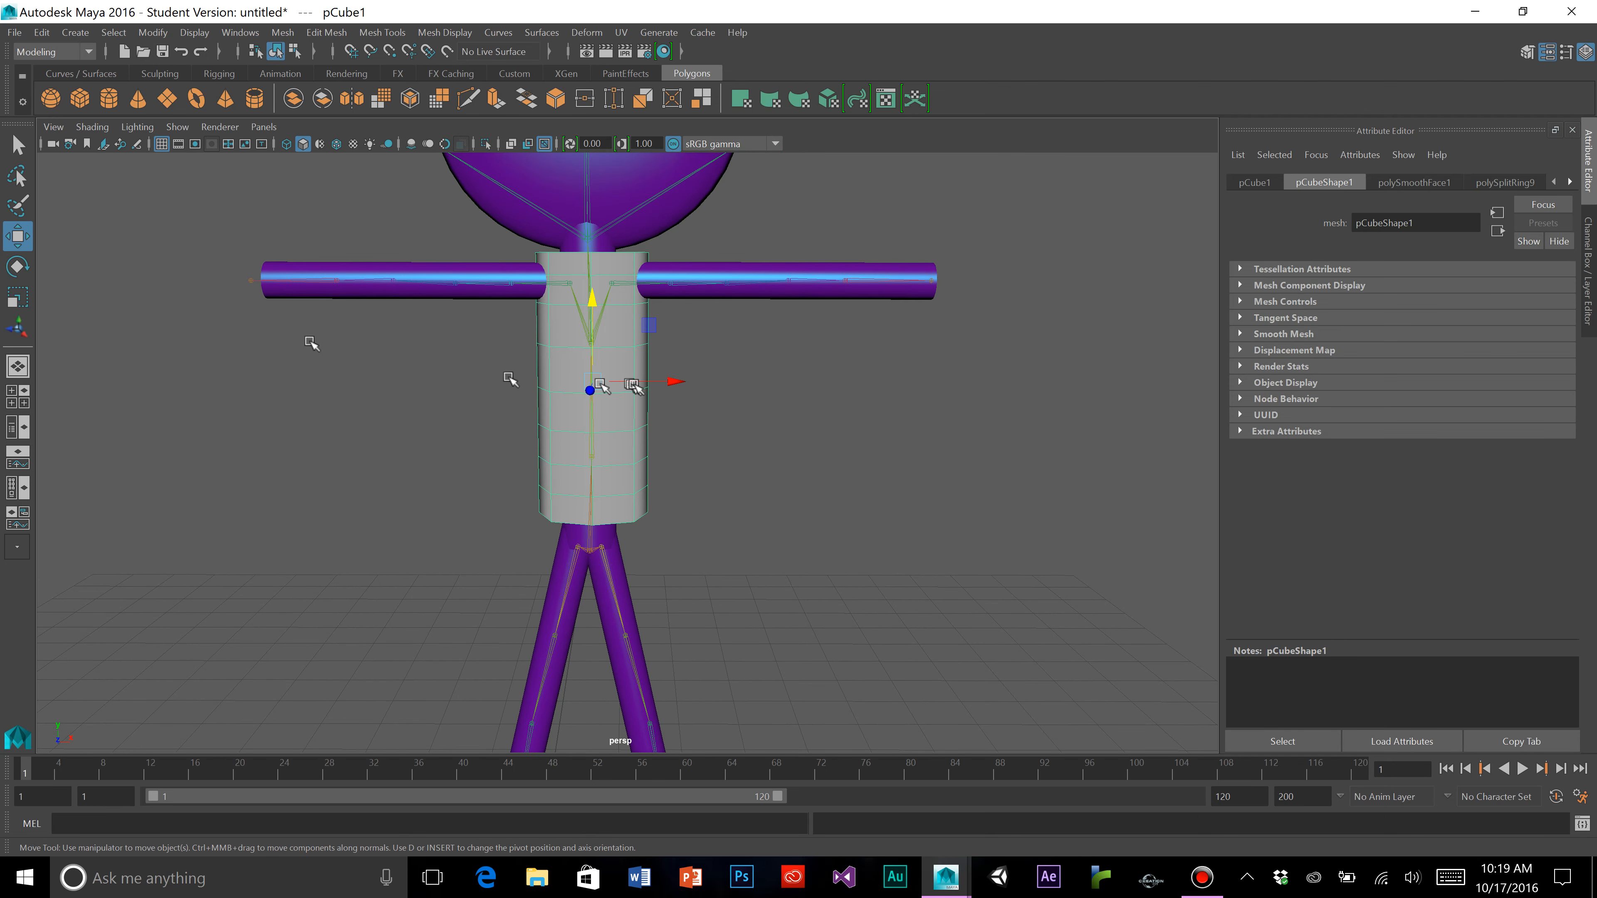
pyautogui.click(710, 469)
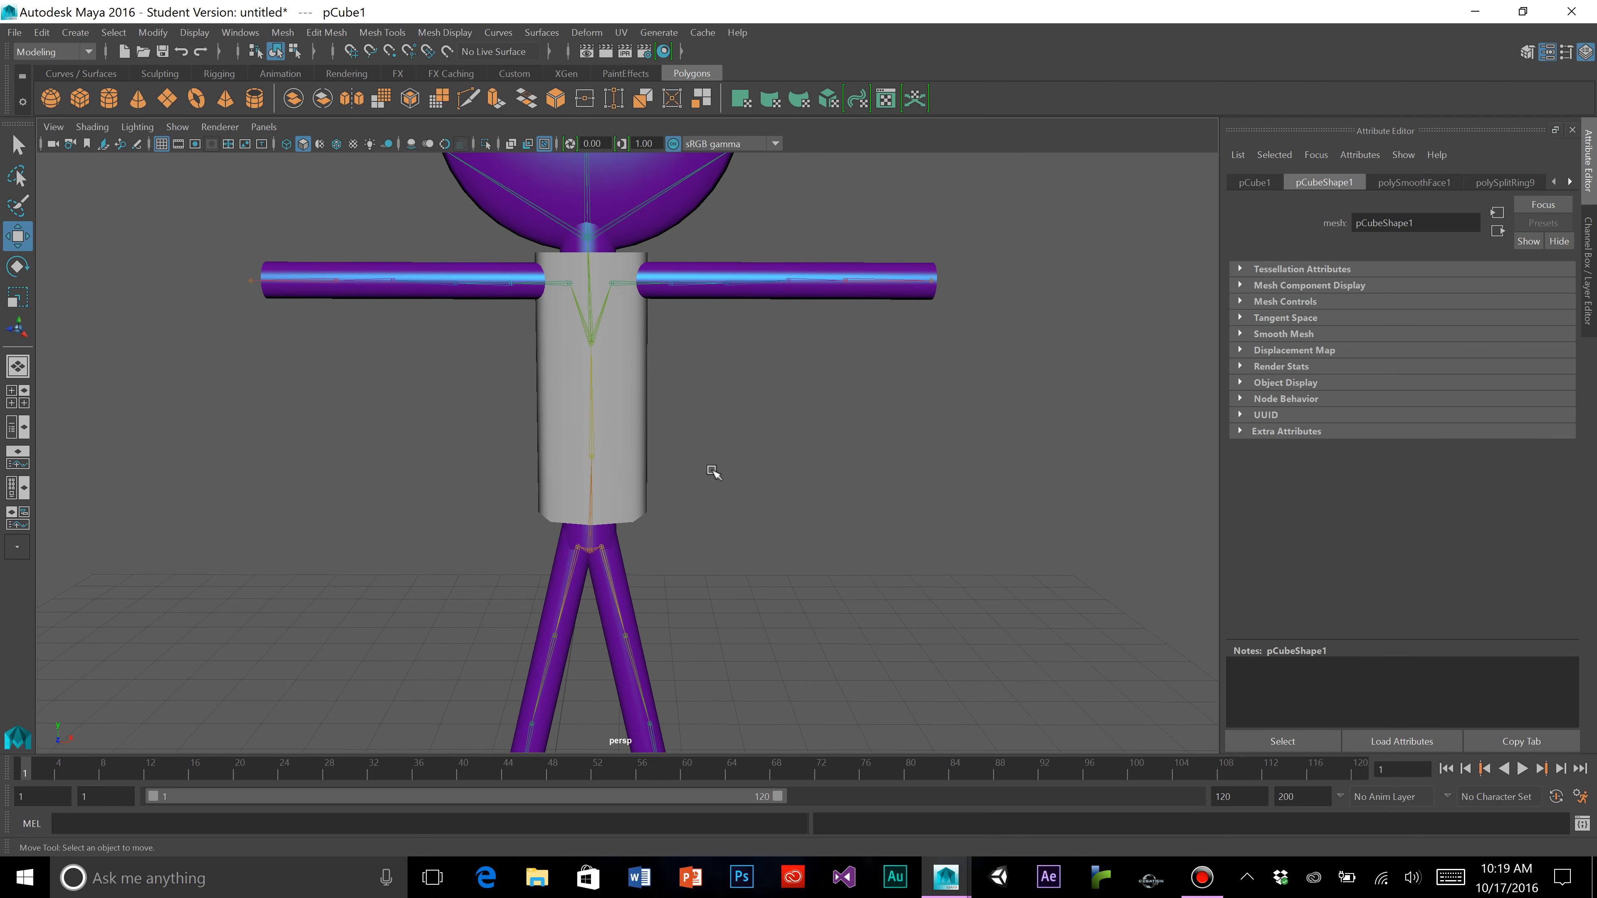
pyautogui.click(631, 427)
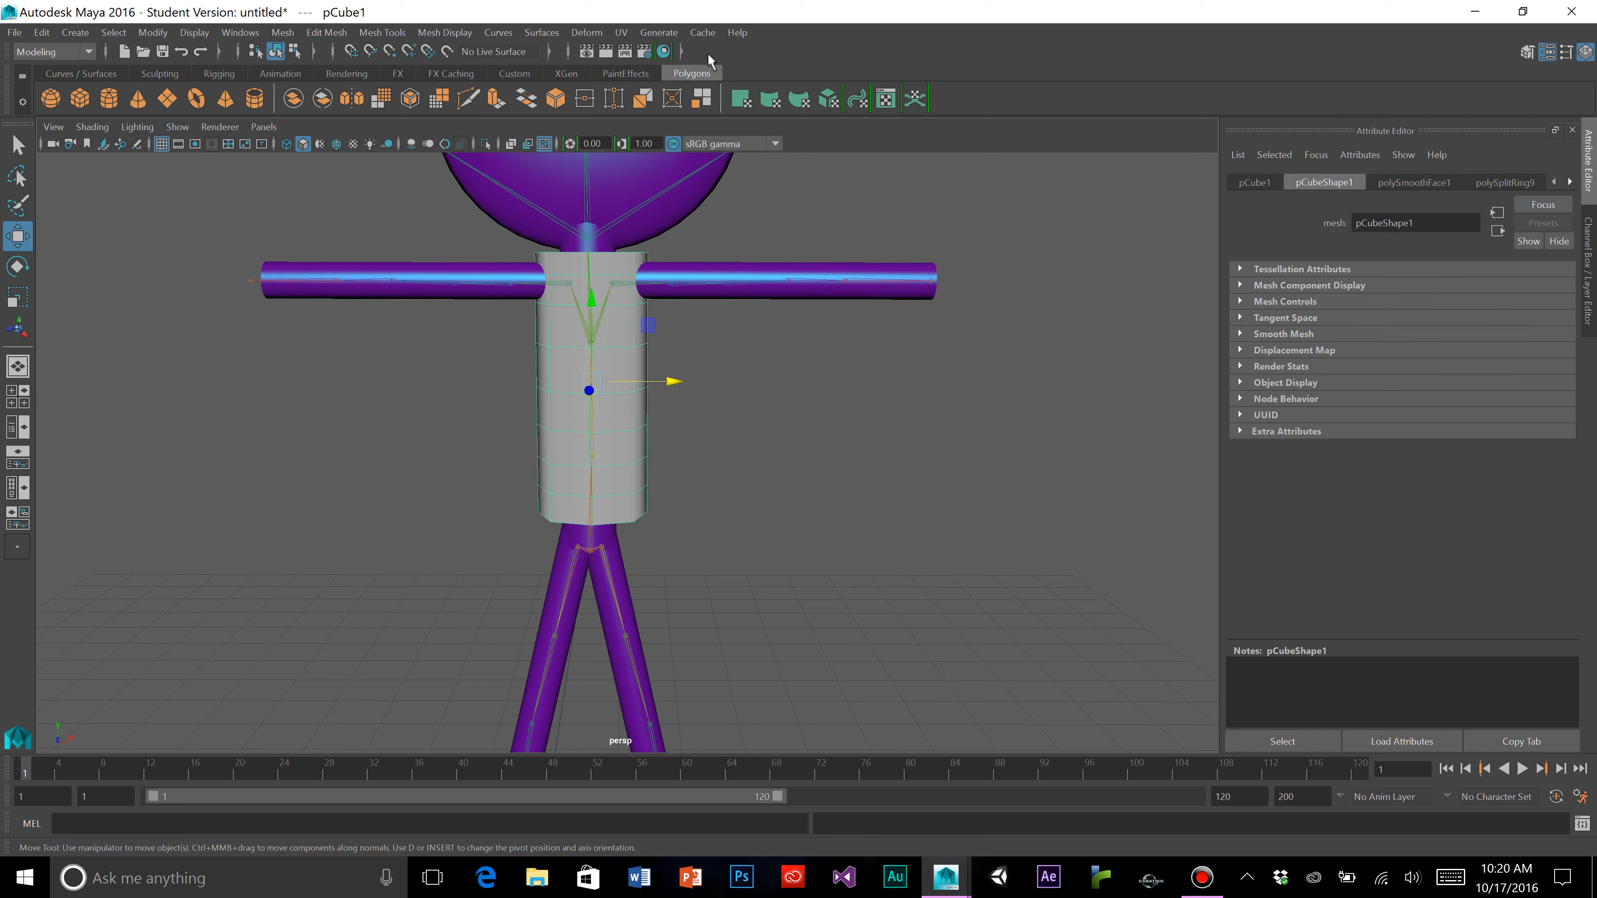
# Create a new Lambert material in the Hypershade and connect a File texture to its color
pyautogui.click(669, 51)
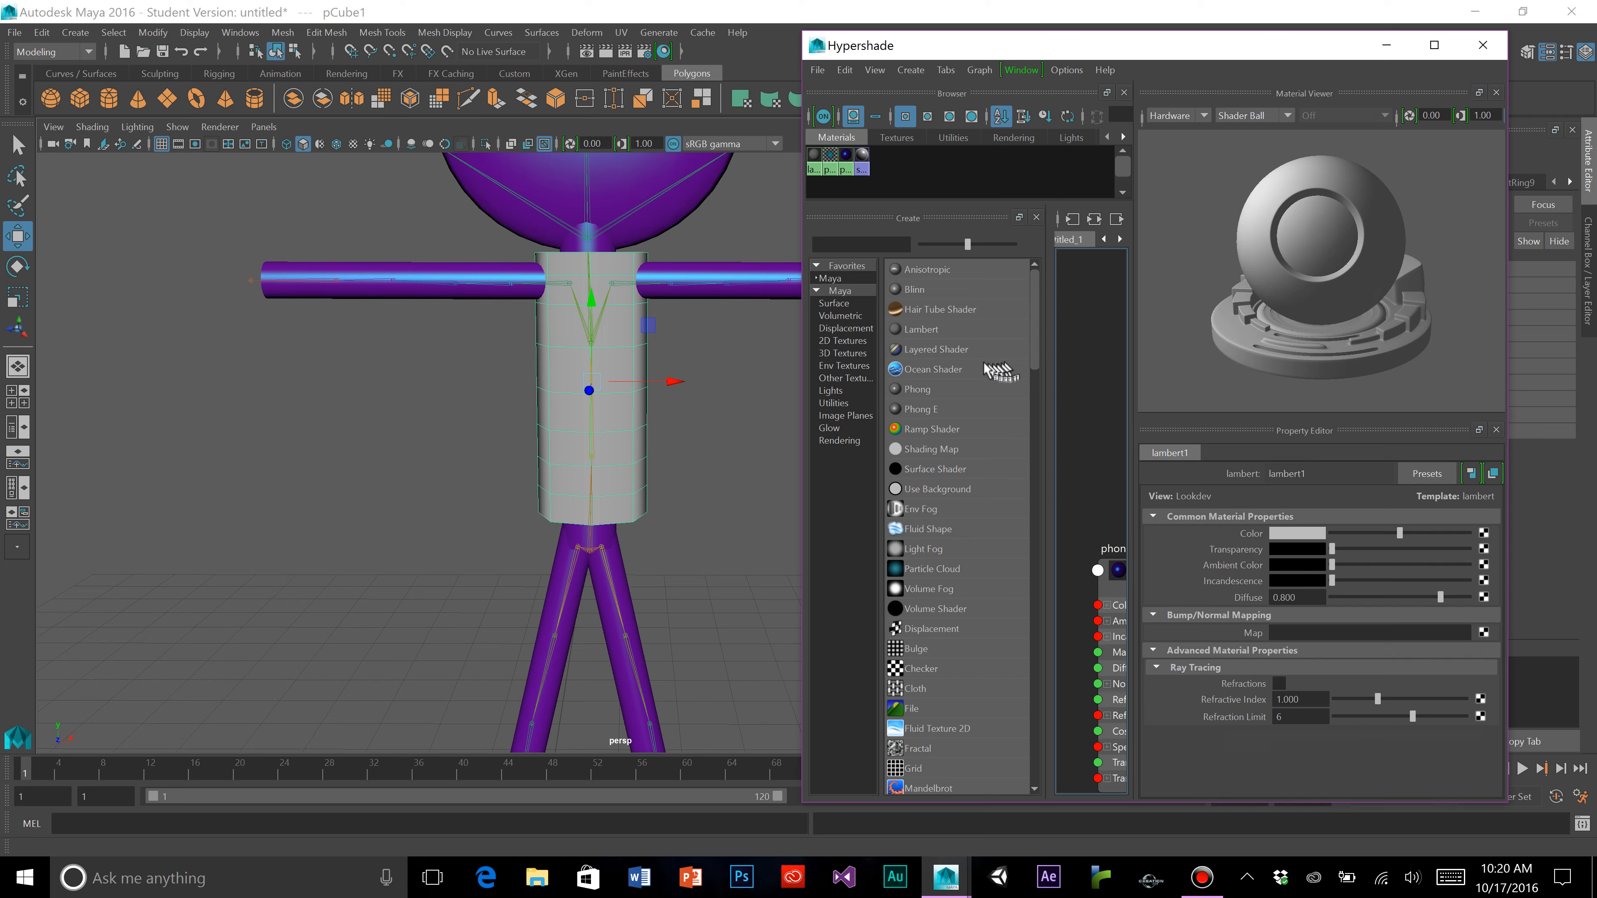
pyautogui.click(924, 329)
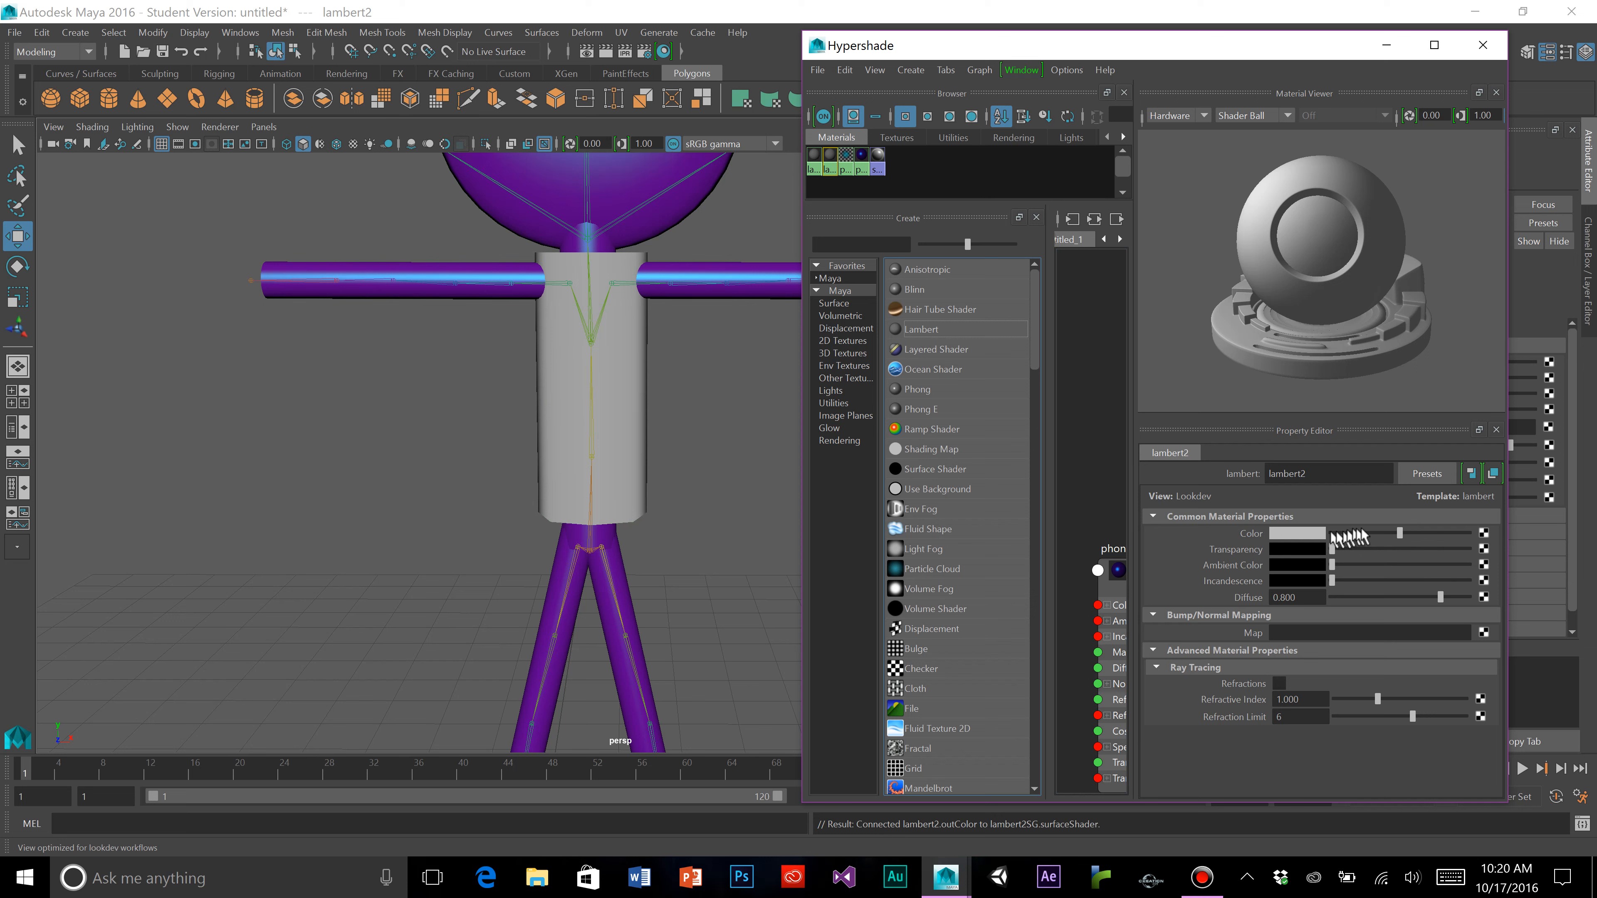
pyautogui.click(1484, 533)
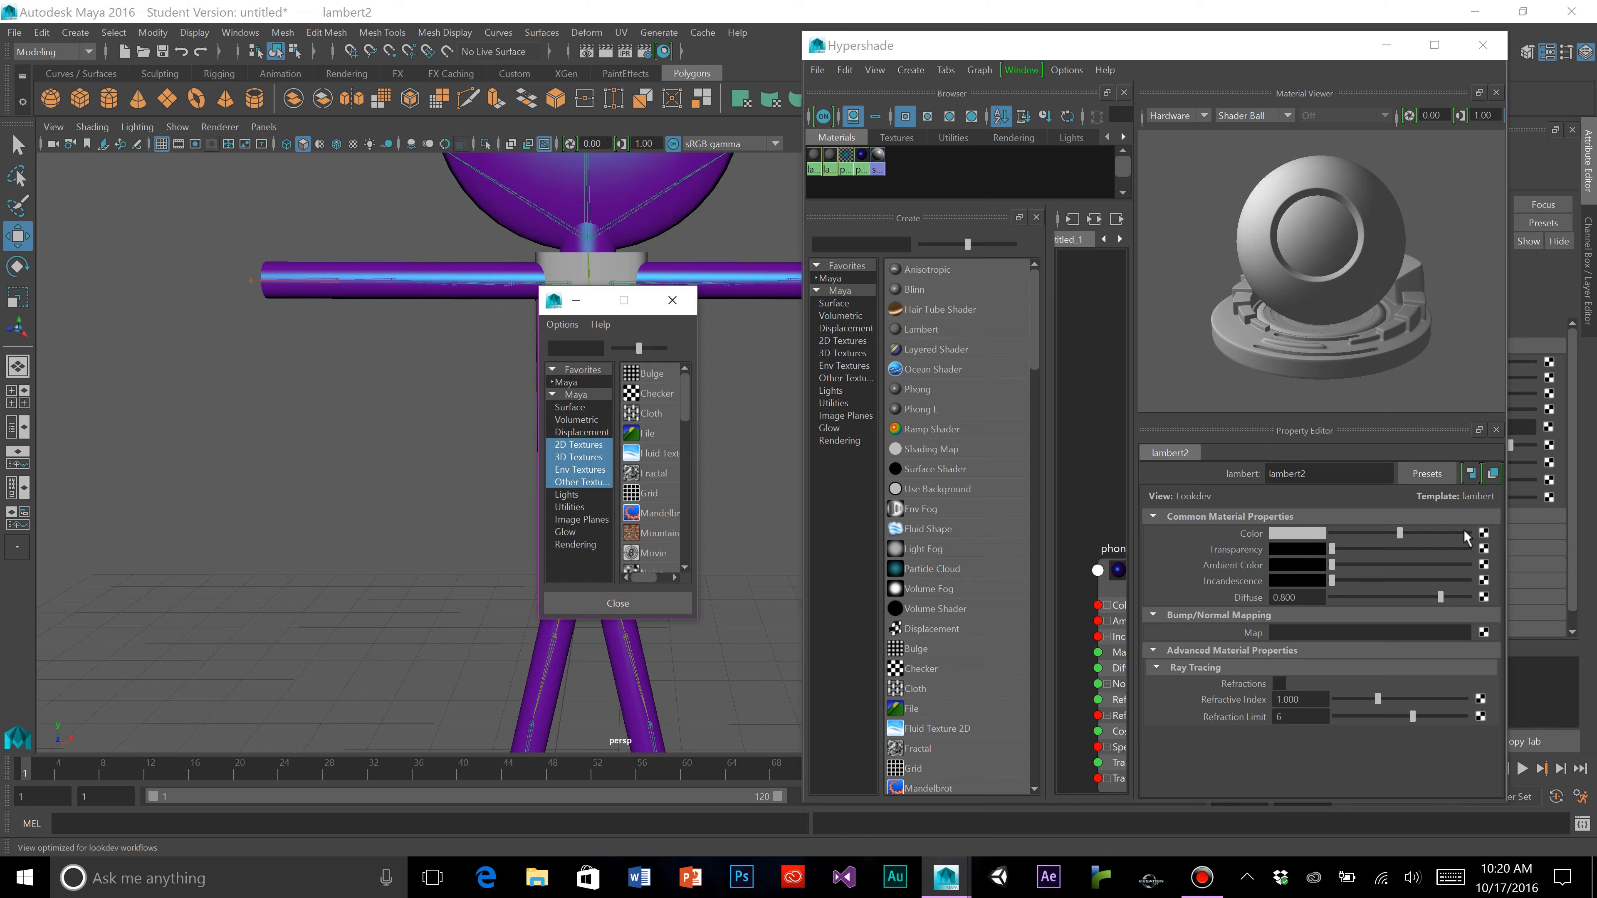
pyautogui.click(660, 432)
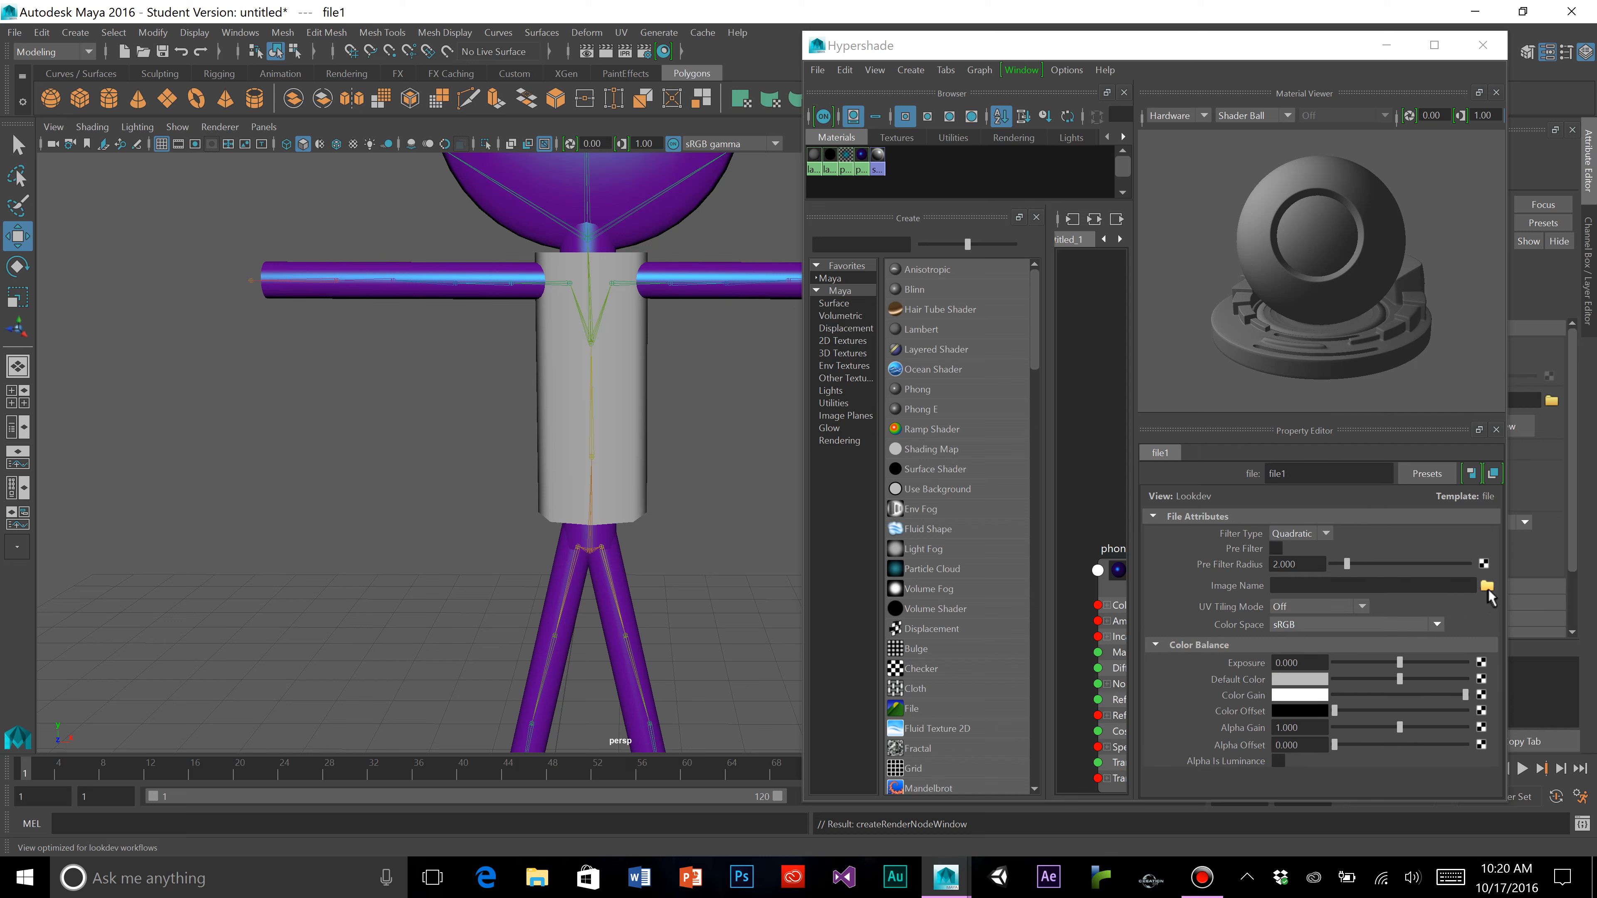
# Browse for the File texture's image in the fabric folder inside drawings/Textures
pyautogui.click(1487, 587)
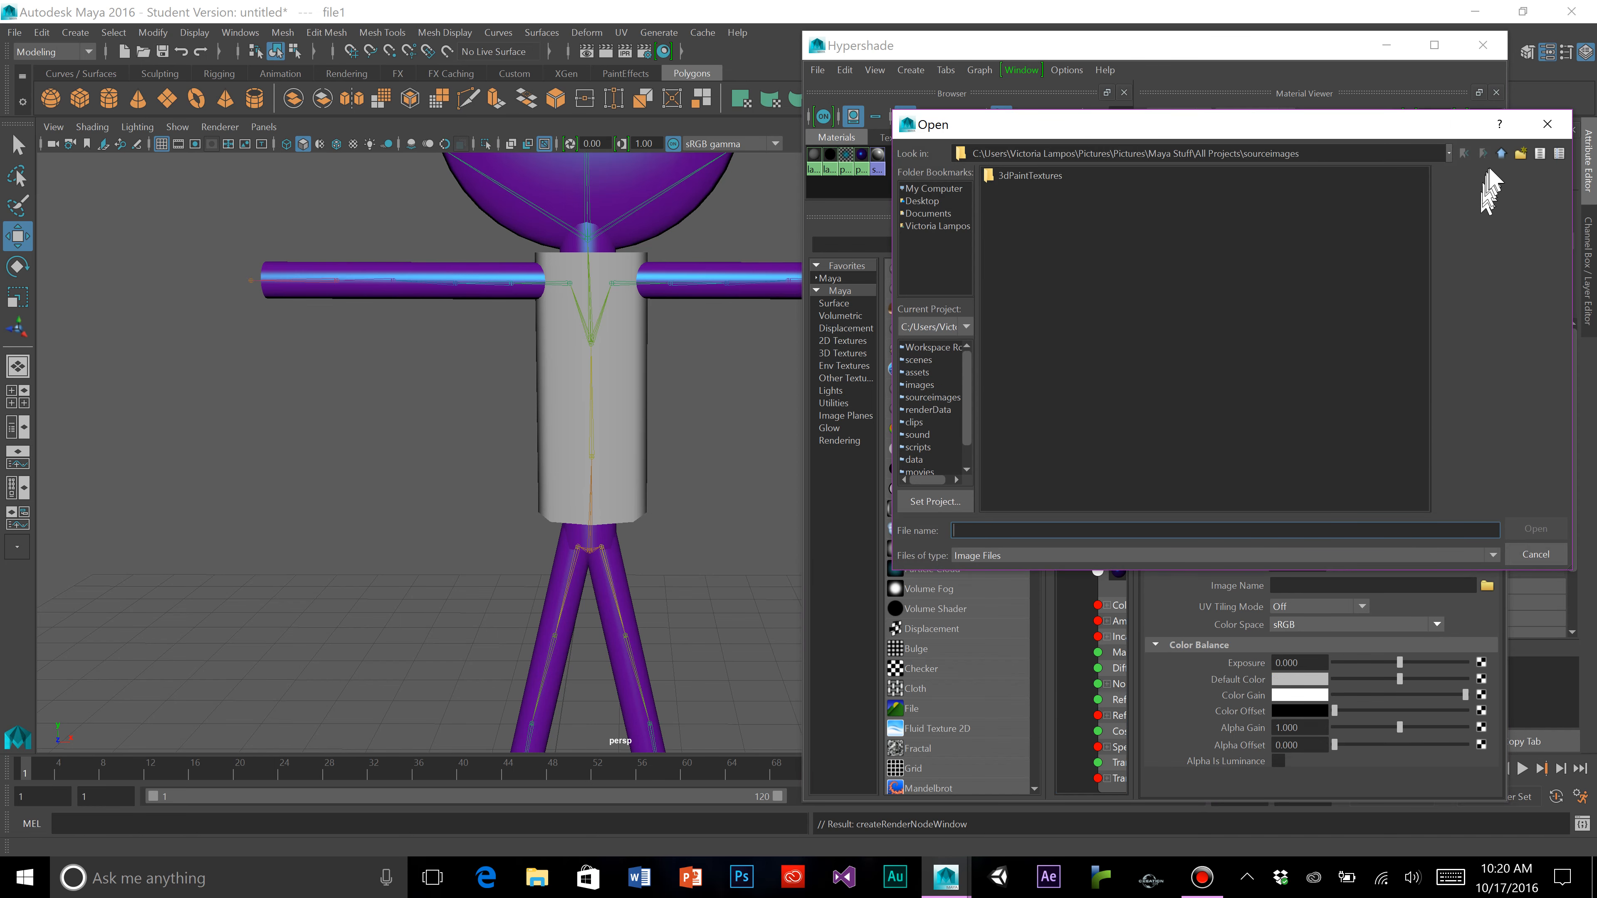
pyautogui.click(1499, 157)
pyautogui.click(1500, 158)
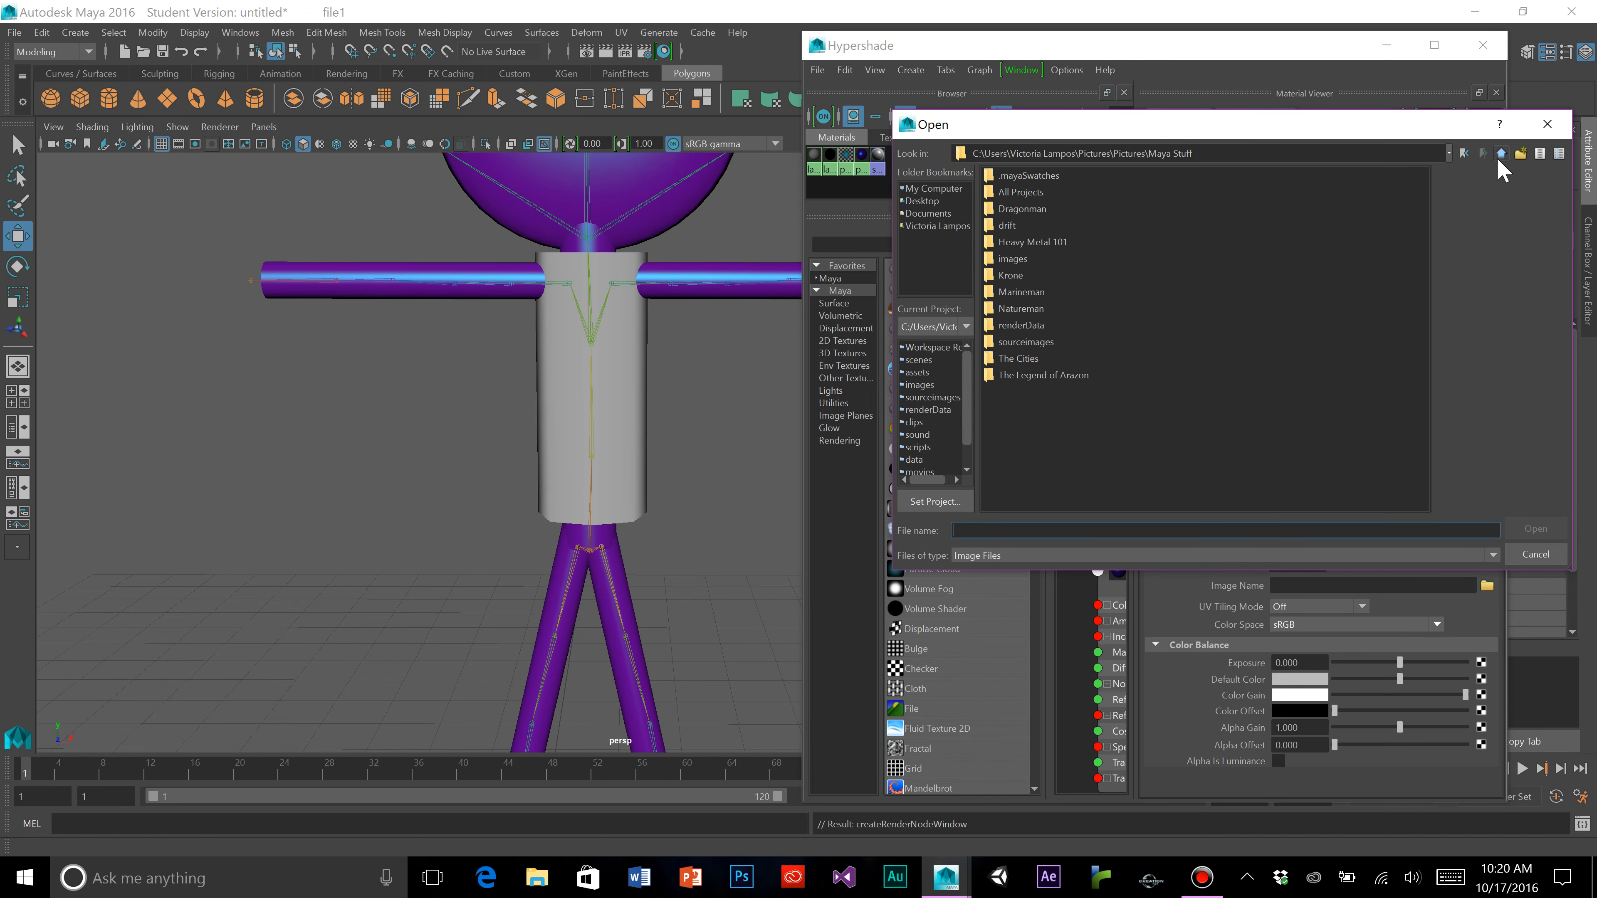
pyautogui.click(1500, 157)
pyautogui.doubleClick(1031, 299)
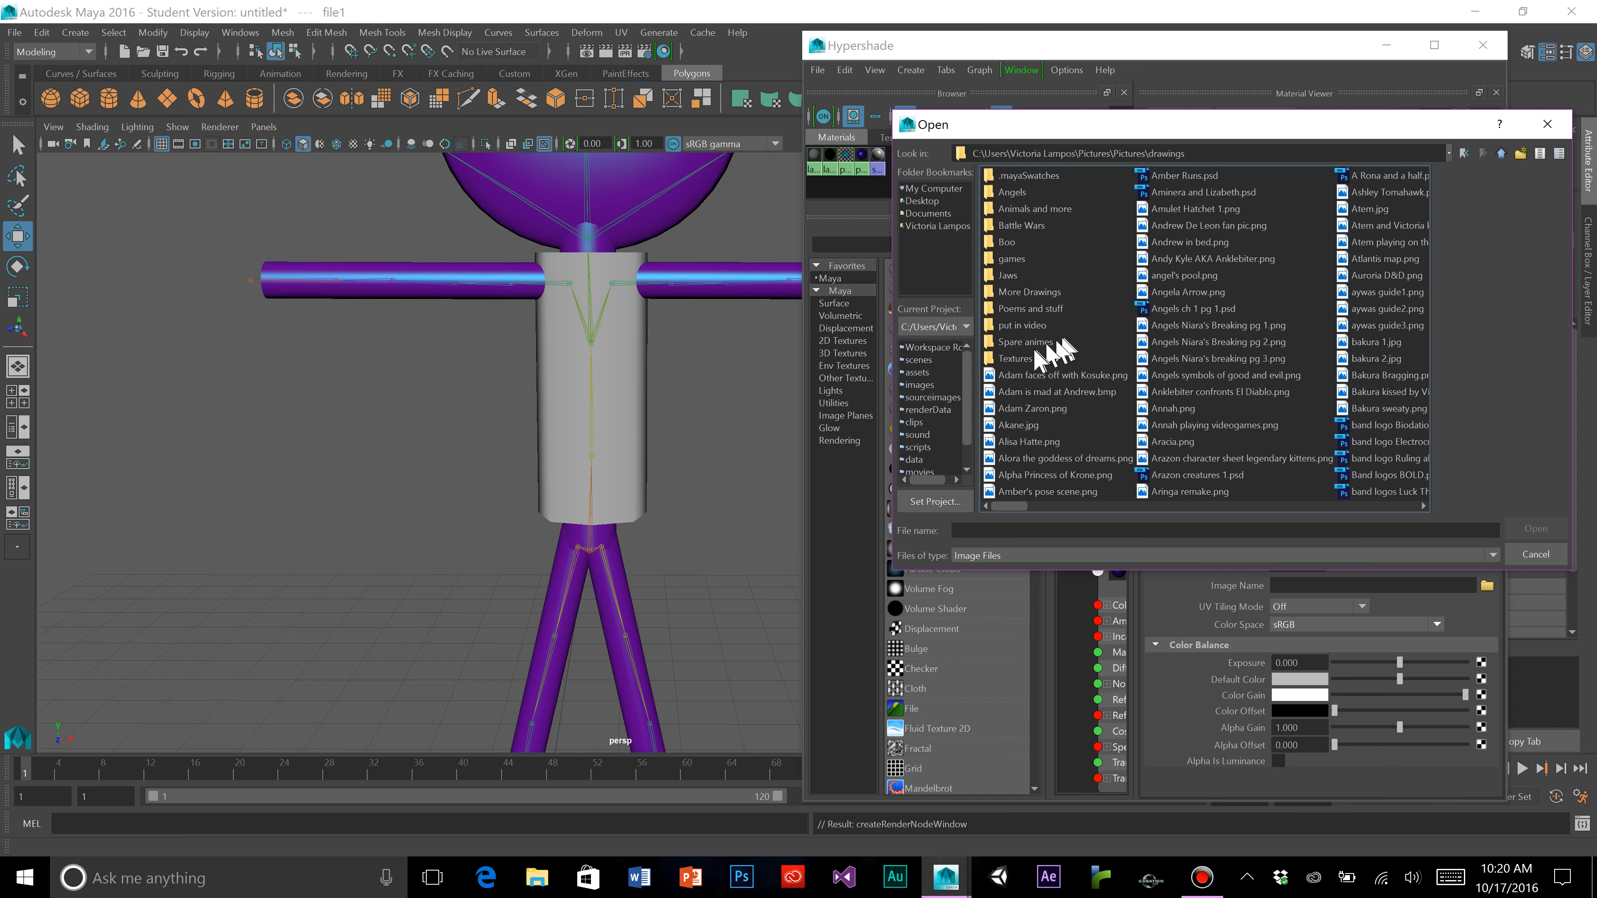
pyautogui.click(1029, 361)
pyautogui.doubleClick(1031, 358)
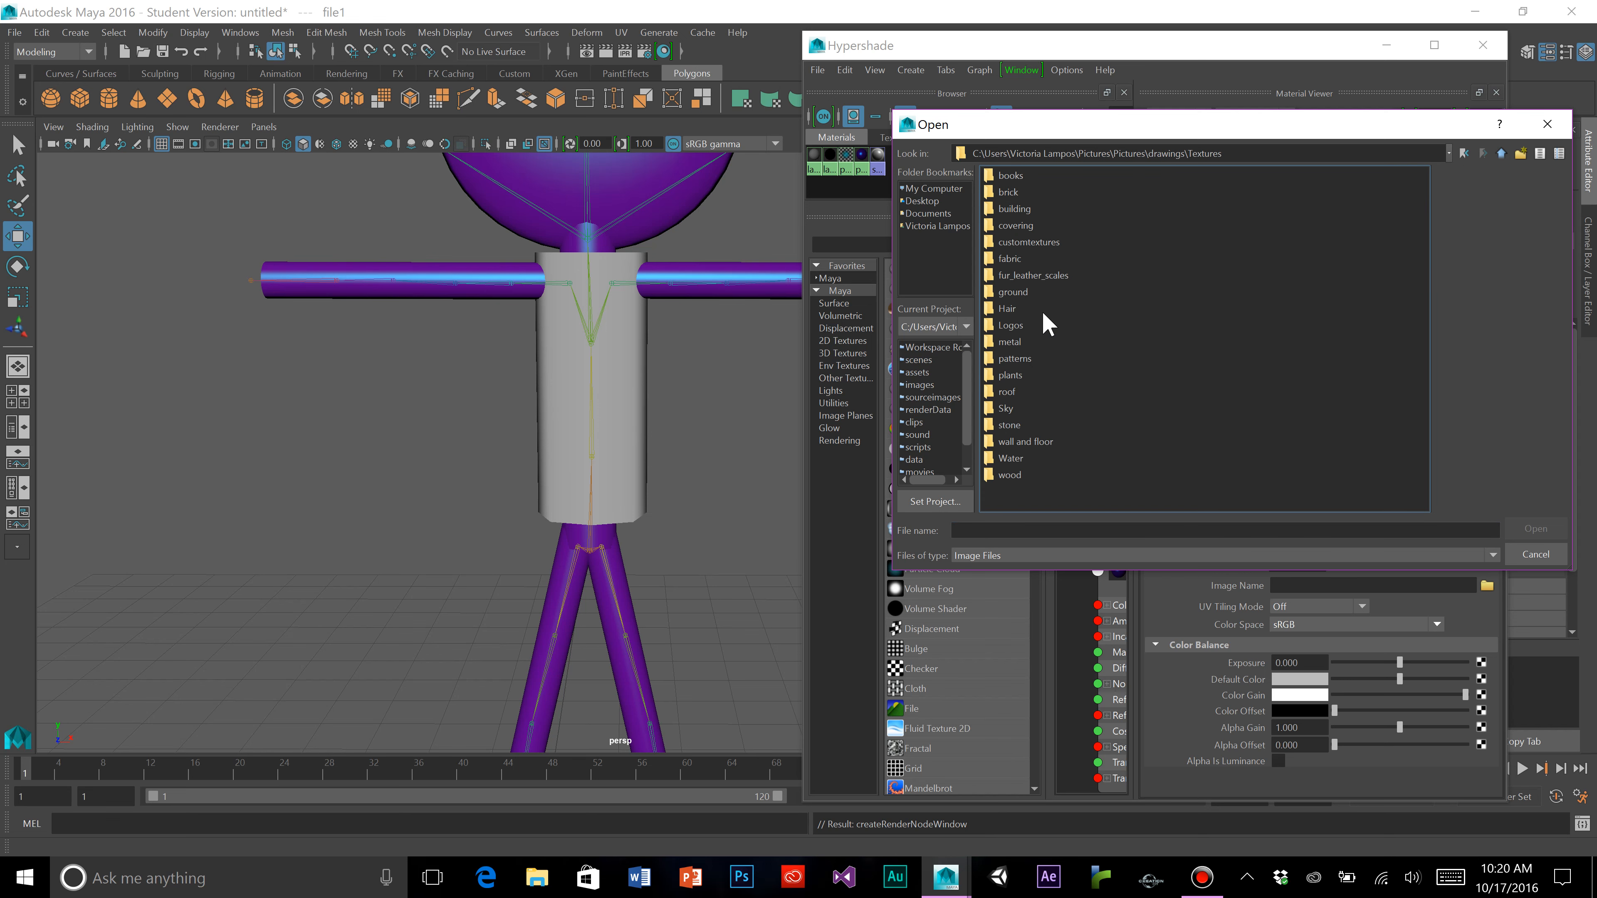
pyautogui.doubleClick(1010, 259)
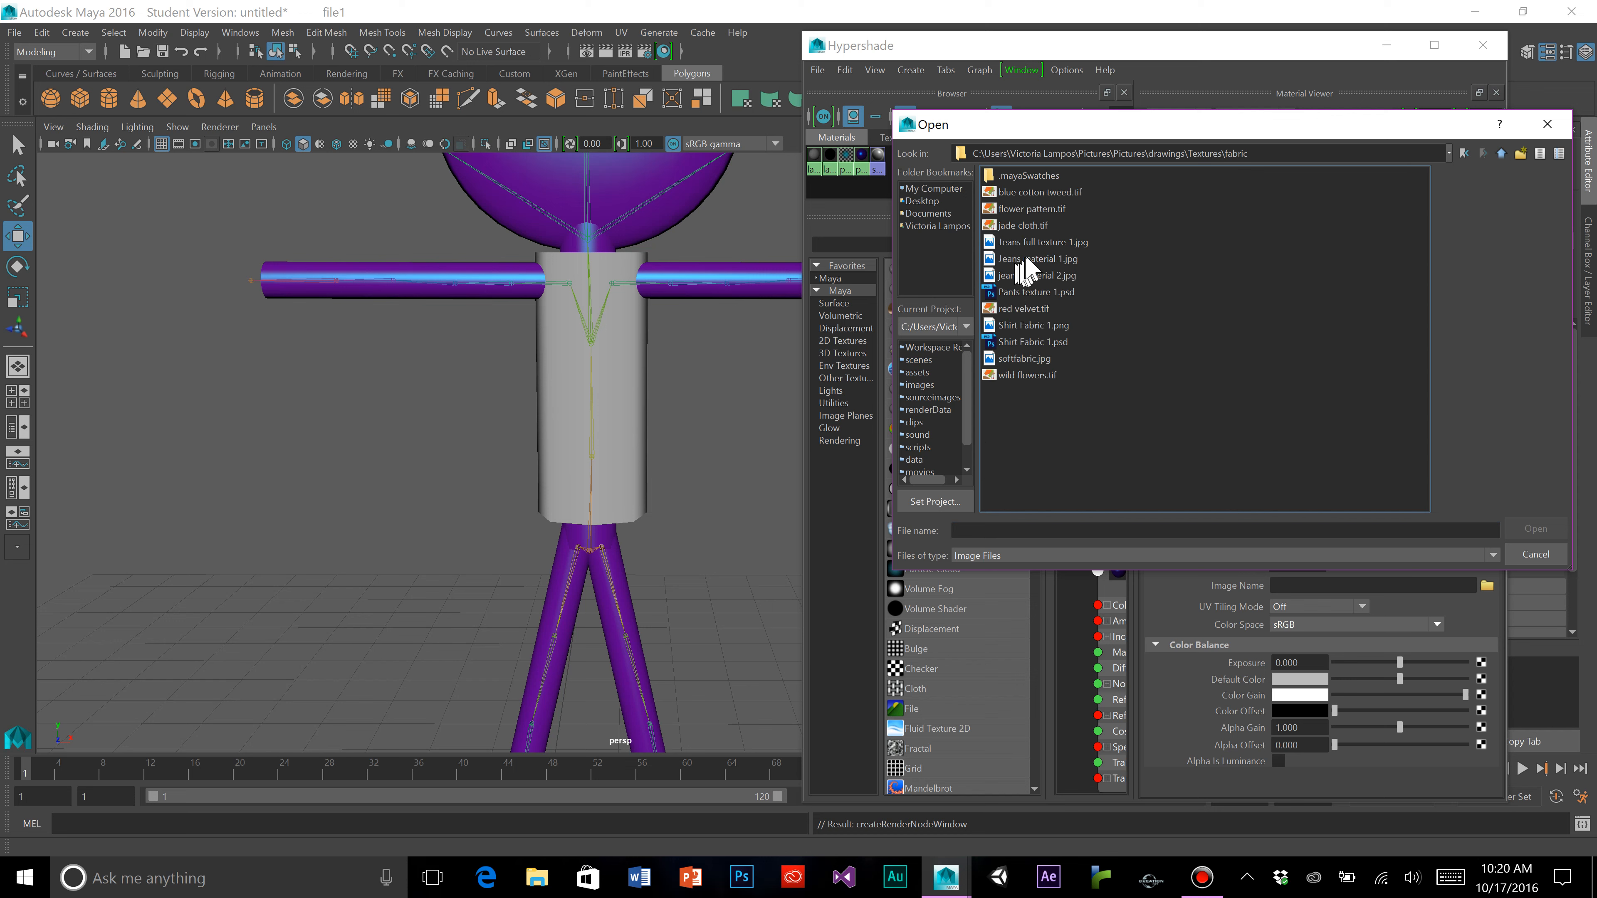
# Preview the fabric images and load wild flowers.tif as the texture image
pyautogui.click(1030, 308)
pyautogui.click(1040, 294)
pyautogui.click(1050, 277)
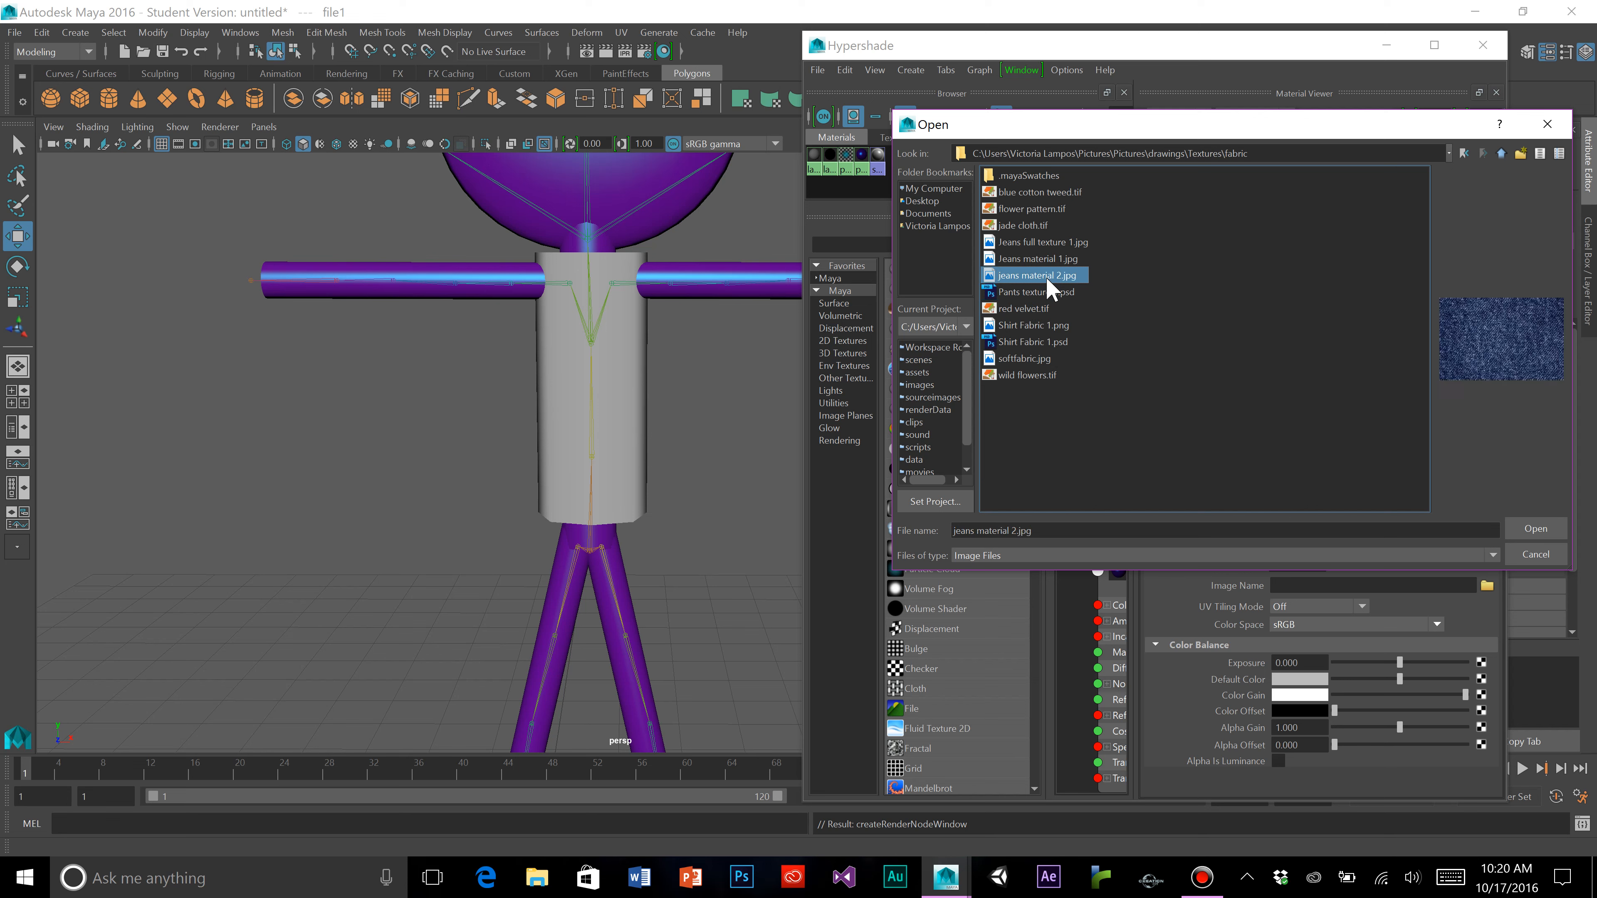
pyautogui.click(1051, 259)
pyautogui.click(1054, 225)
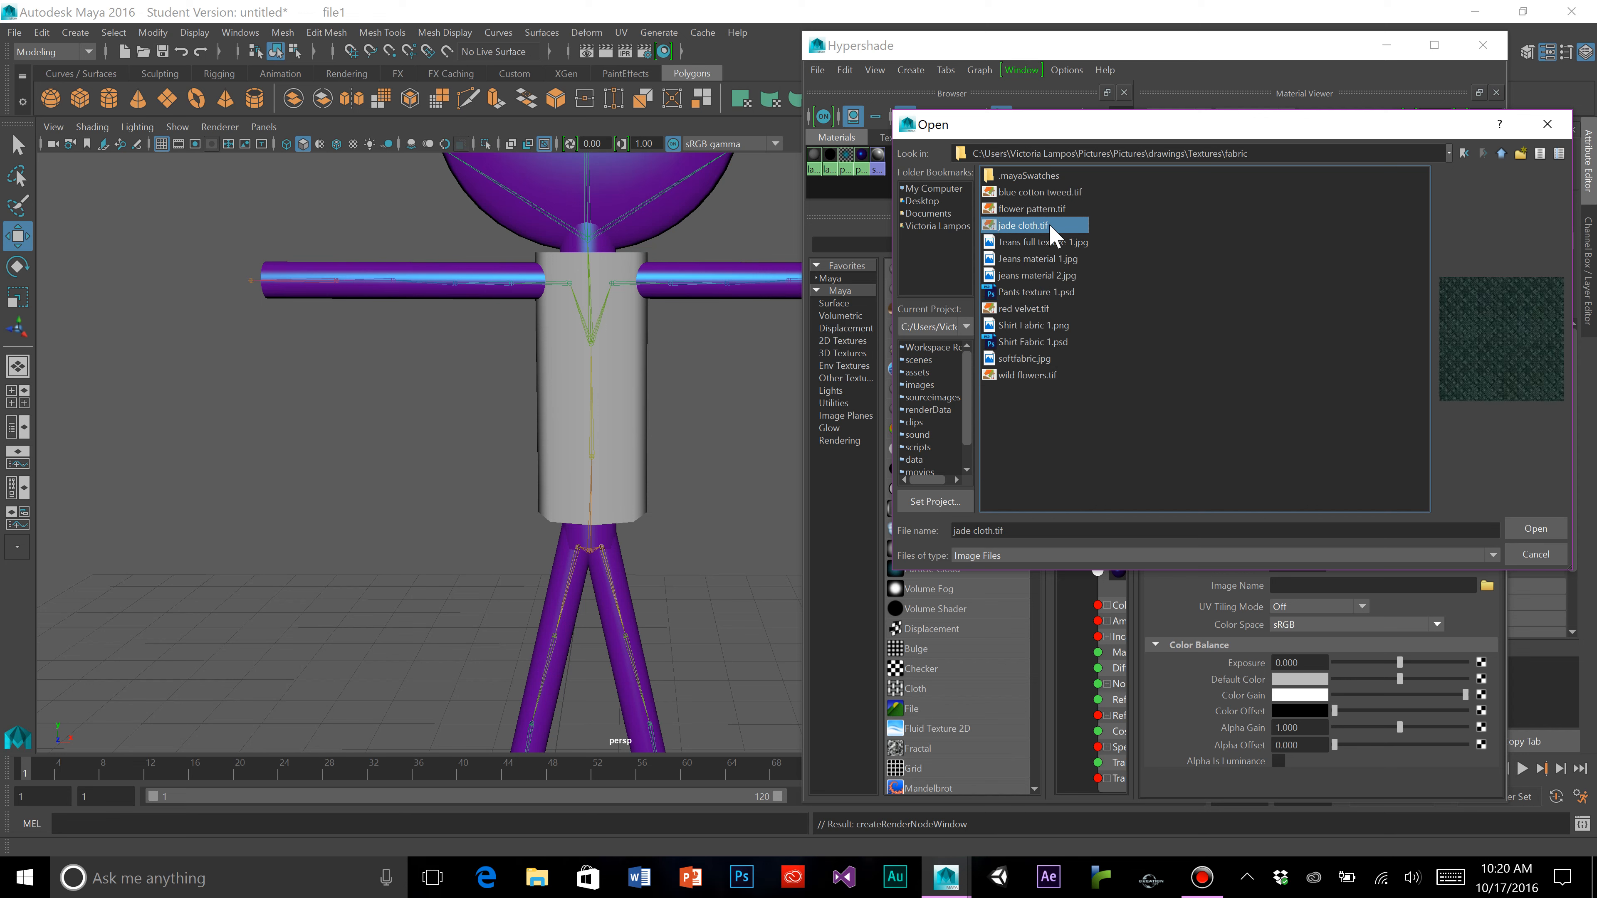
pyautogui.click(1052, 208)
pyautogui.click(1052, 194)
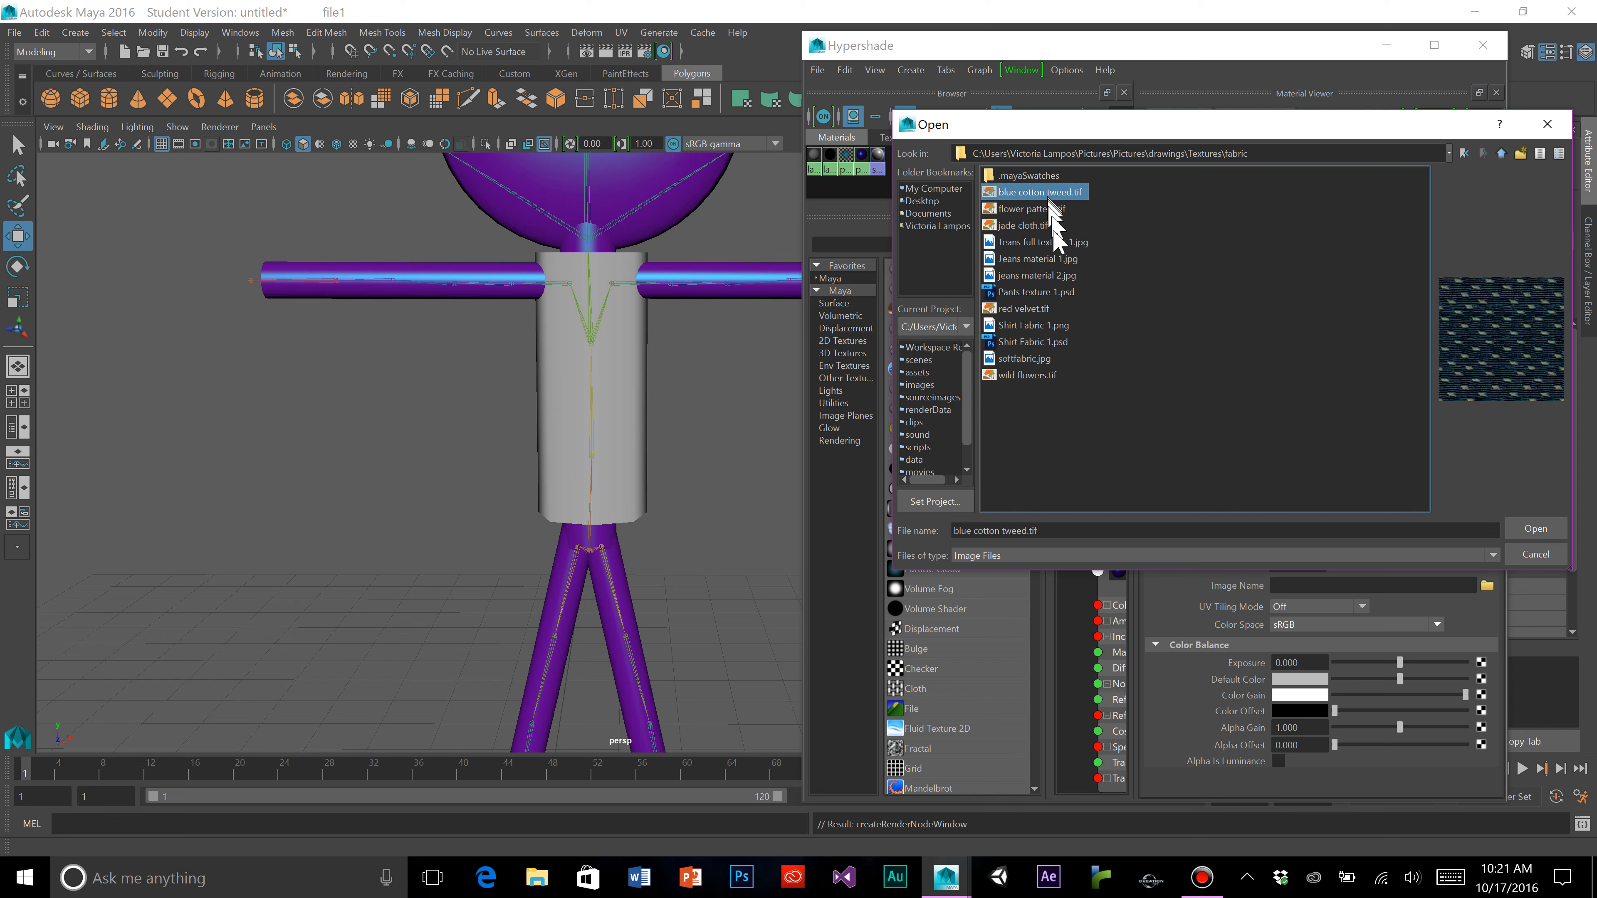
pyautogui.click(1034, 342)
pyautogui.click(1036, 358)
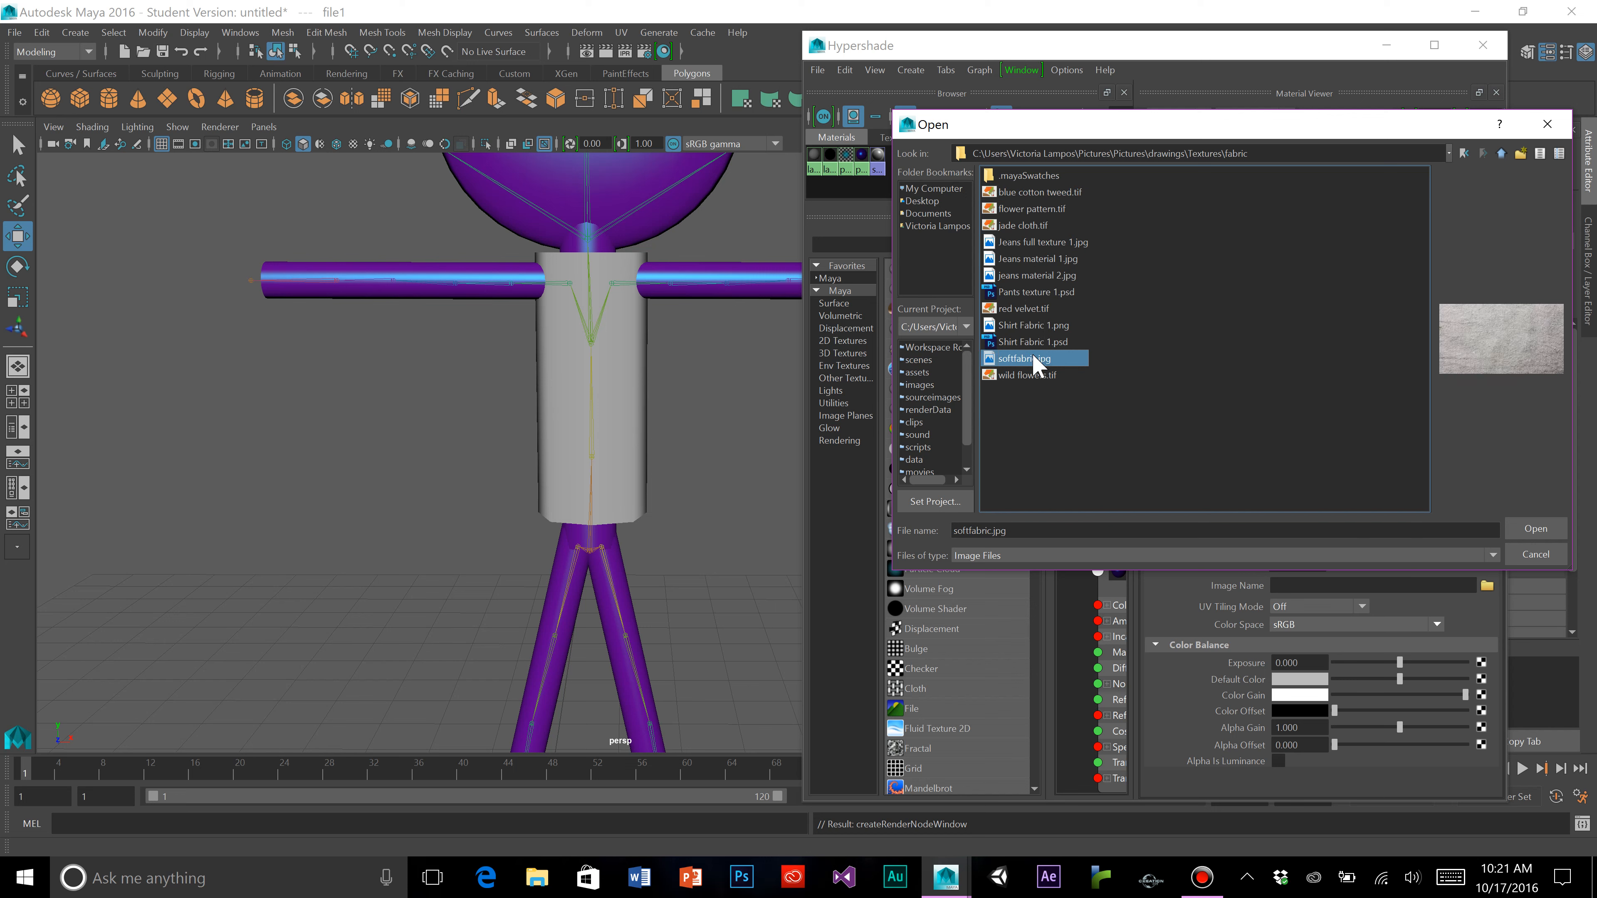
pyautogui.click(1037, 377)
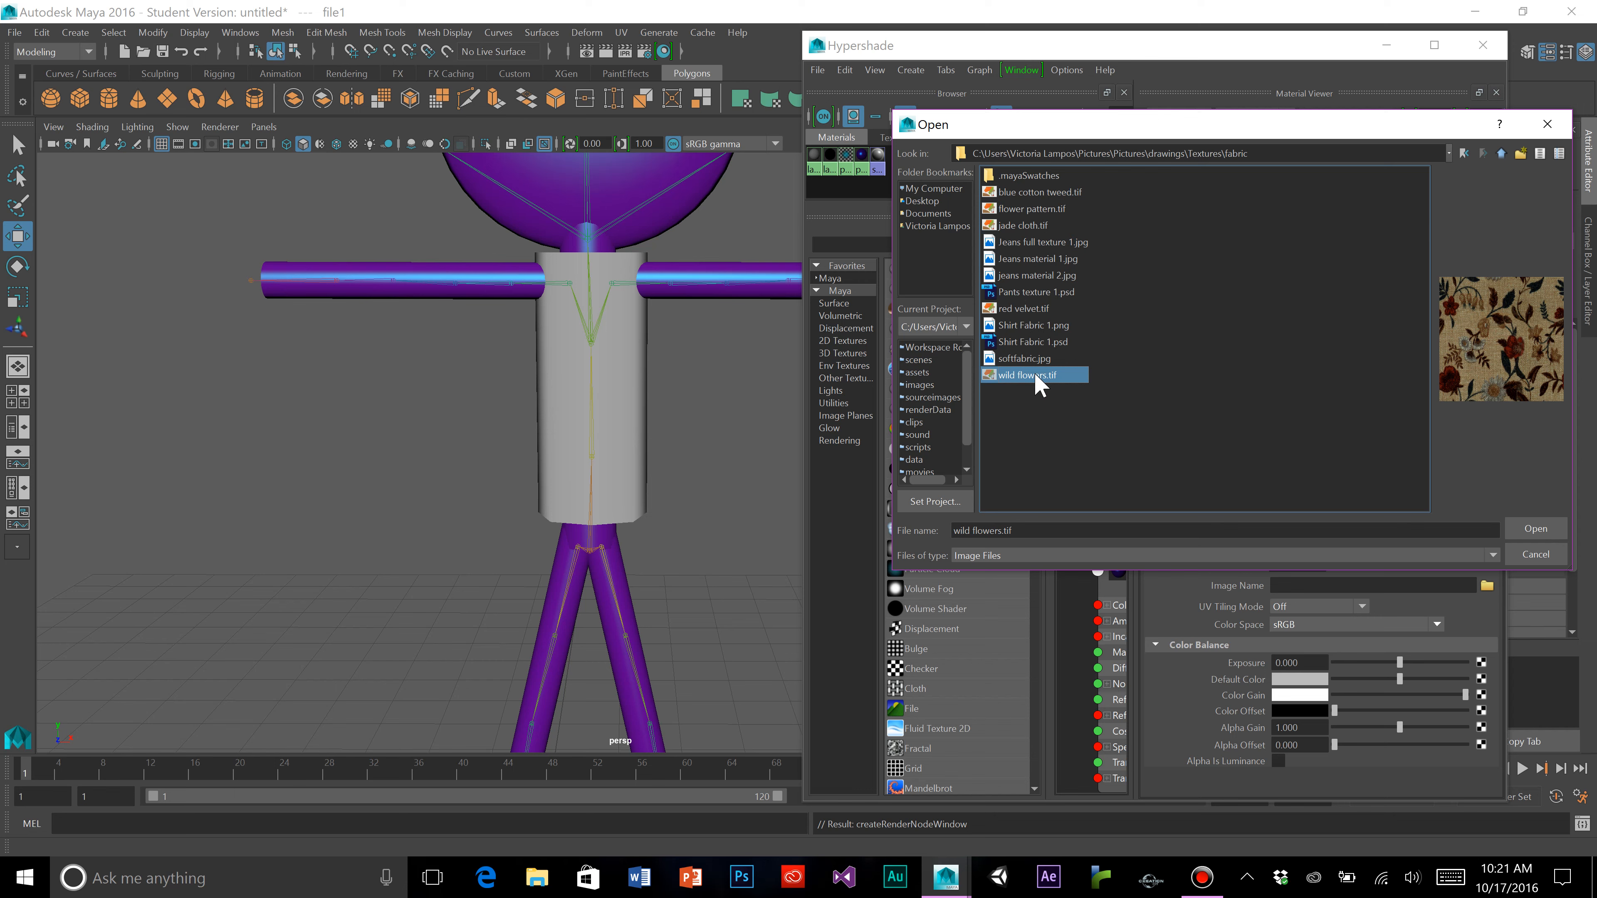
pyautogui.doubleClick(1035, 376)
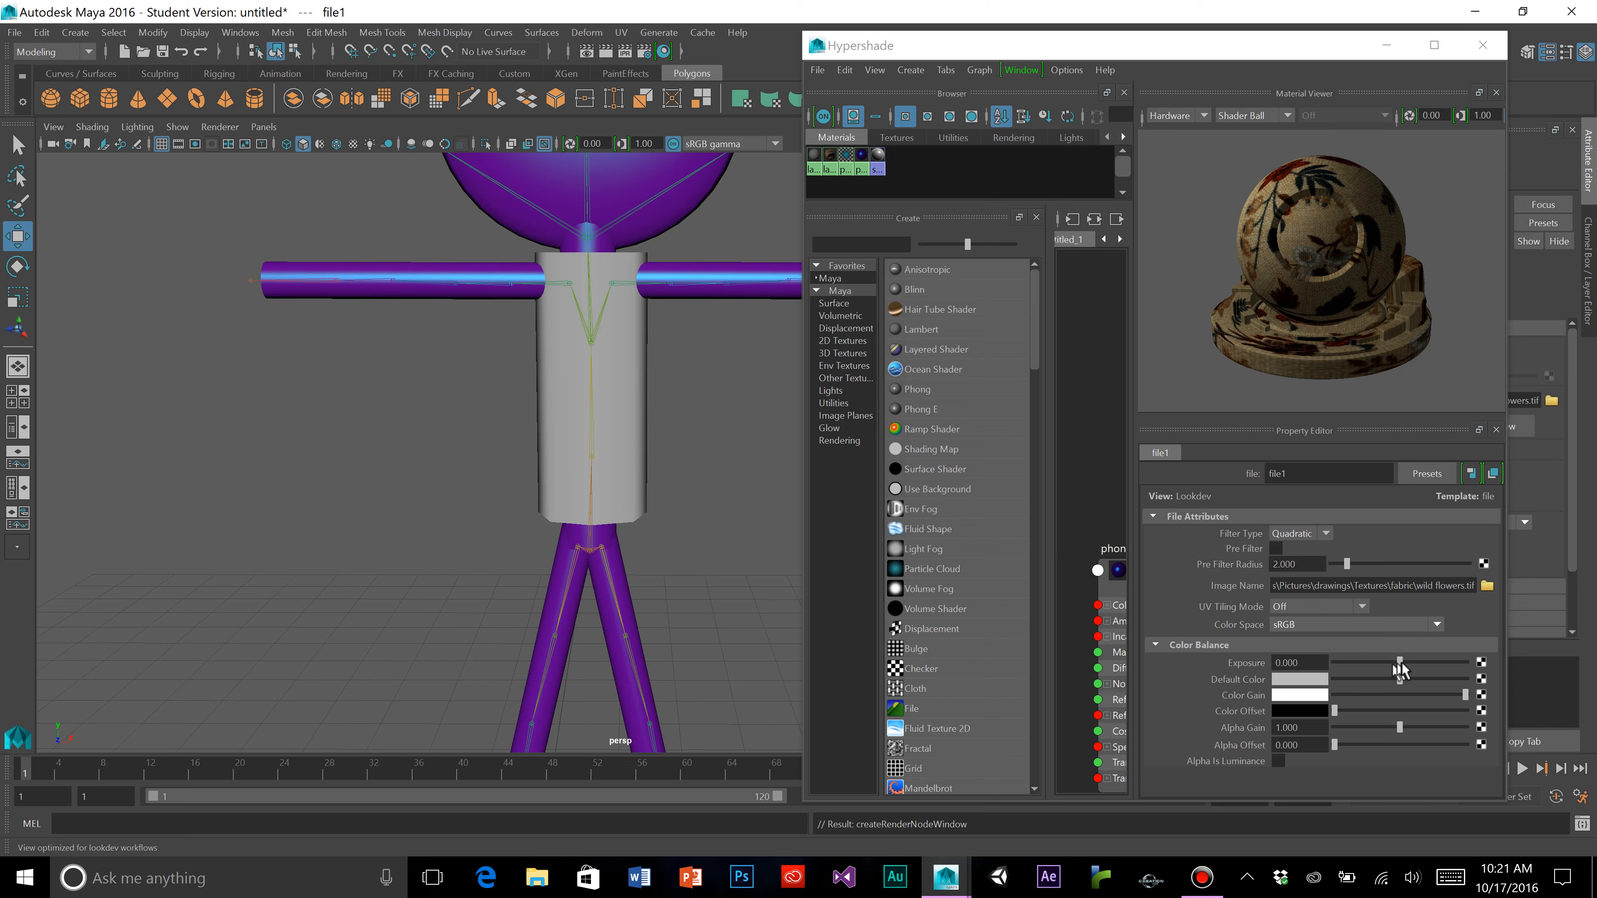
# Set the file texture's exposure to 0.175 and tint its color gain pink
pyautogui.moveTo(1400, 662)
pyautogui.mouseDown()
pyautogui.moveTo(1428, 662)
pyautogui.moveTo(1405, 664)
pyautogui.mouseUp()
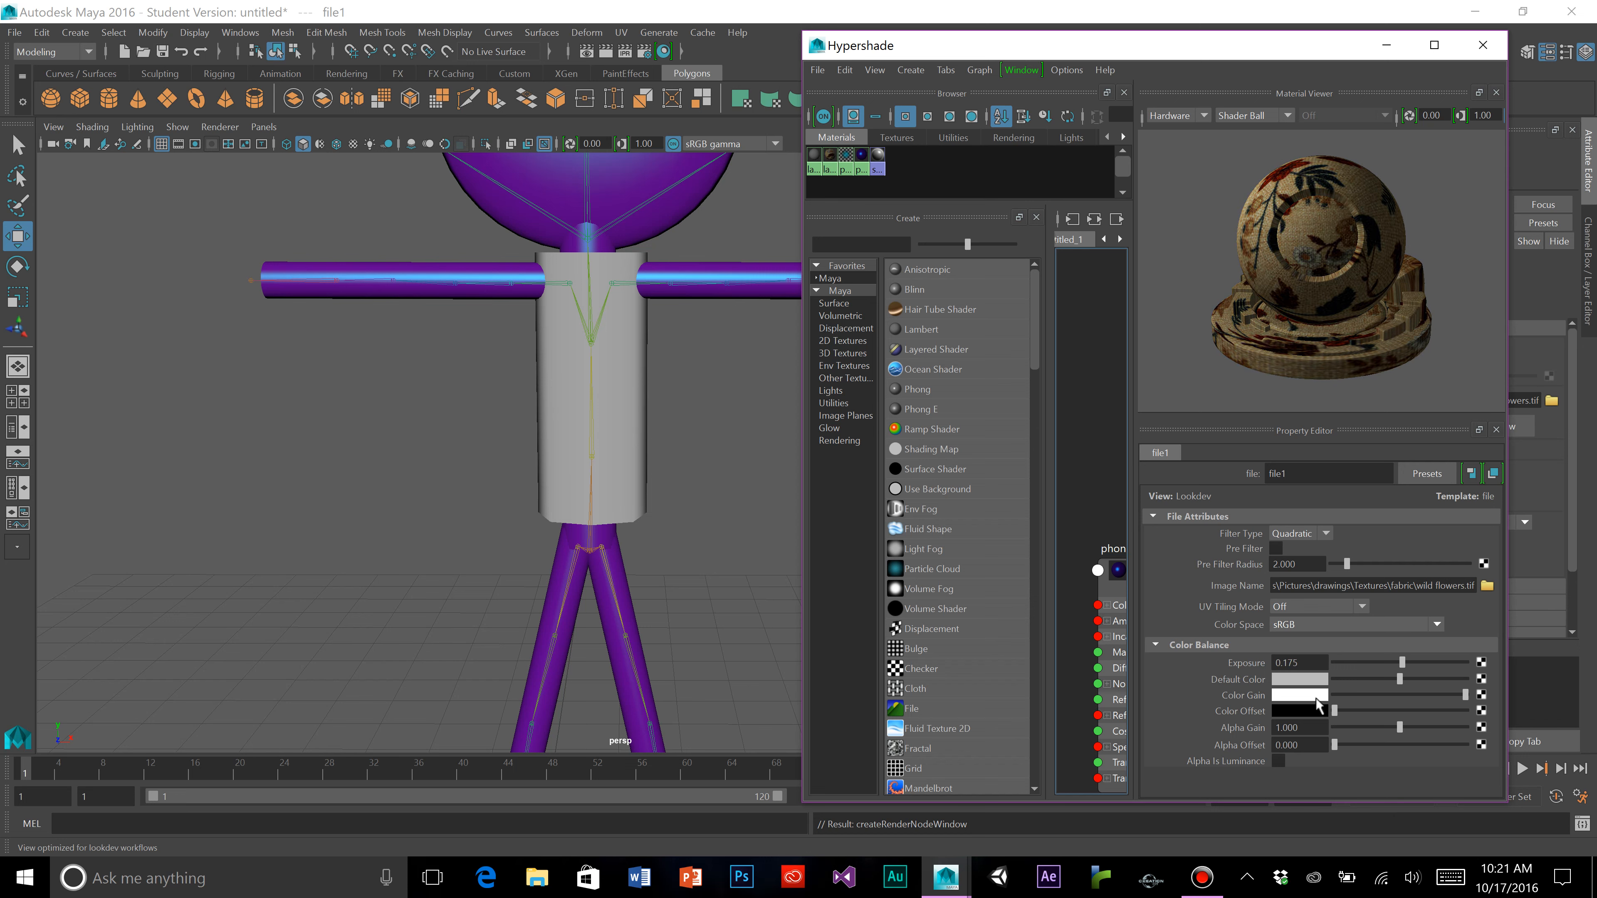
pyautogui.click(1316, 697)
pyautogui.click(1297, 696)
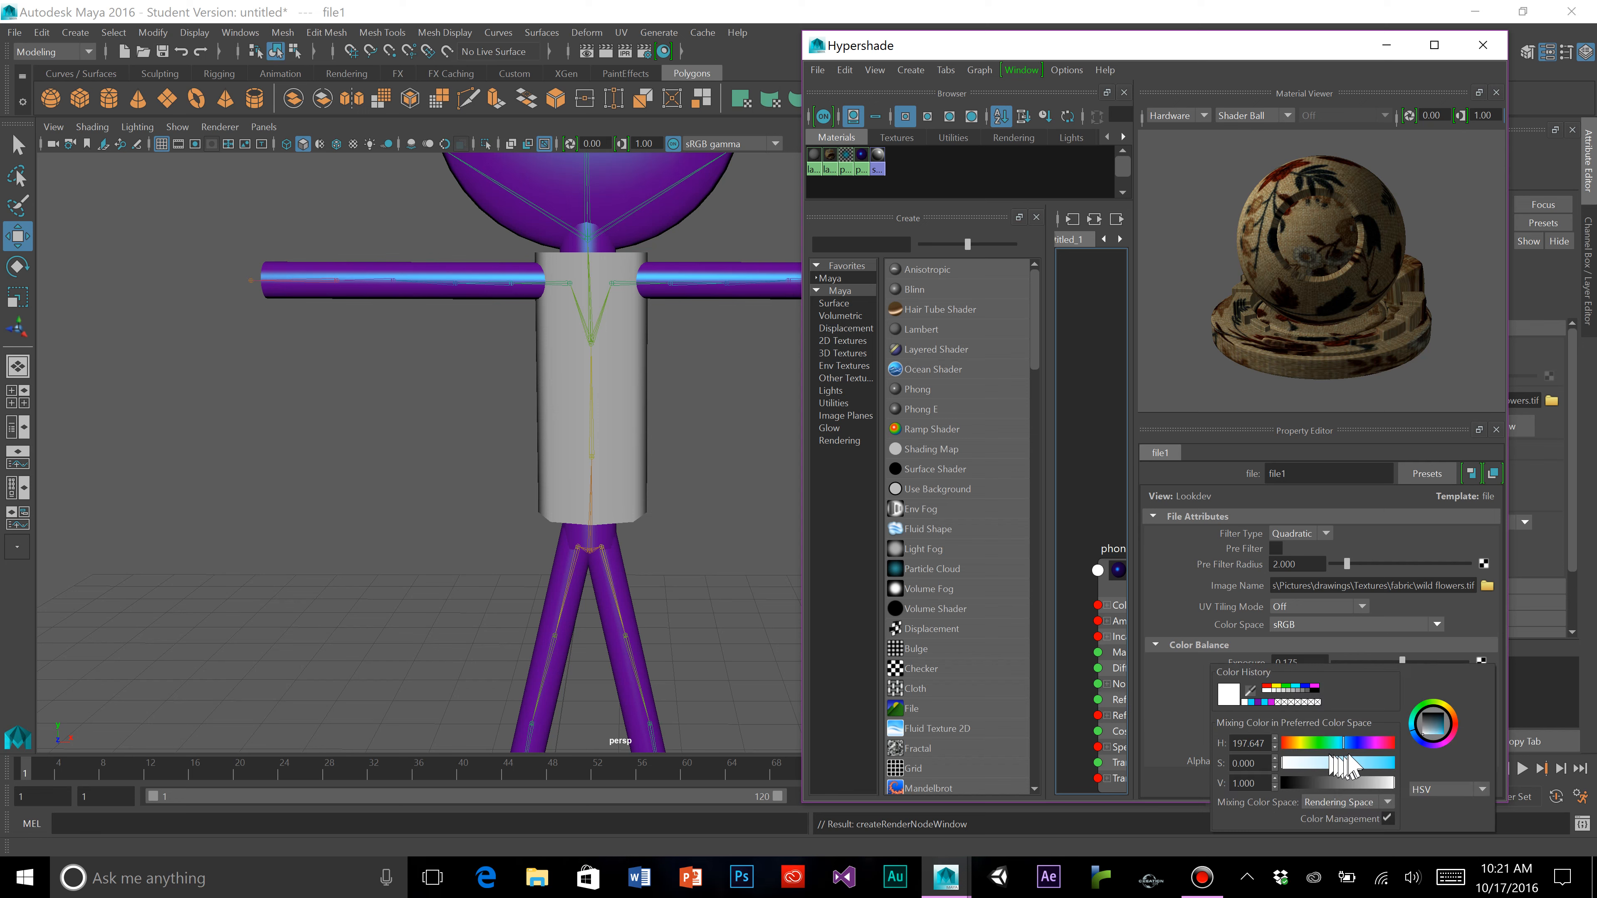
pyautogui.moveTo(1351, 762); pyautogui.dragTo(1362, 763)
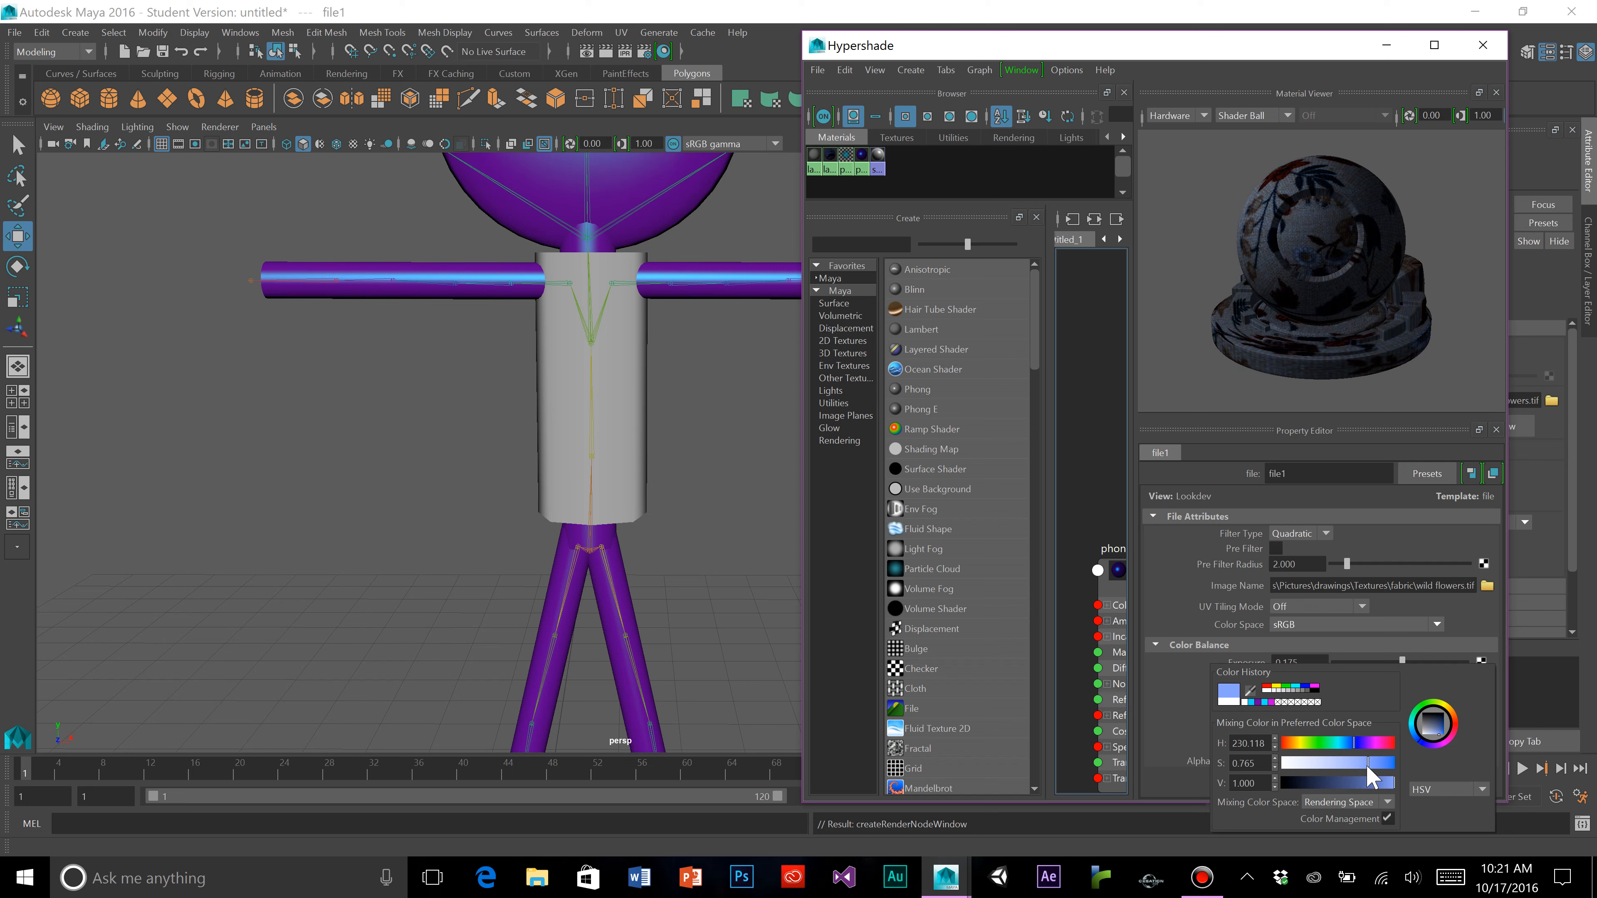
pyautogui.moveTo(1356, 746); pyautogui.dragTo(1349, 744)
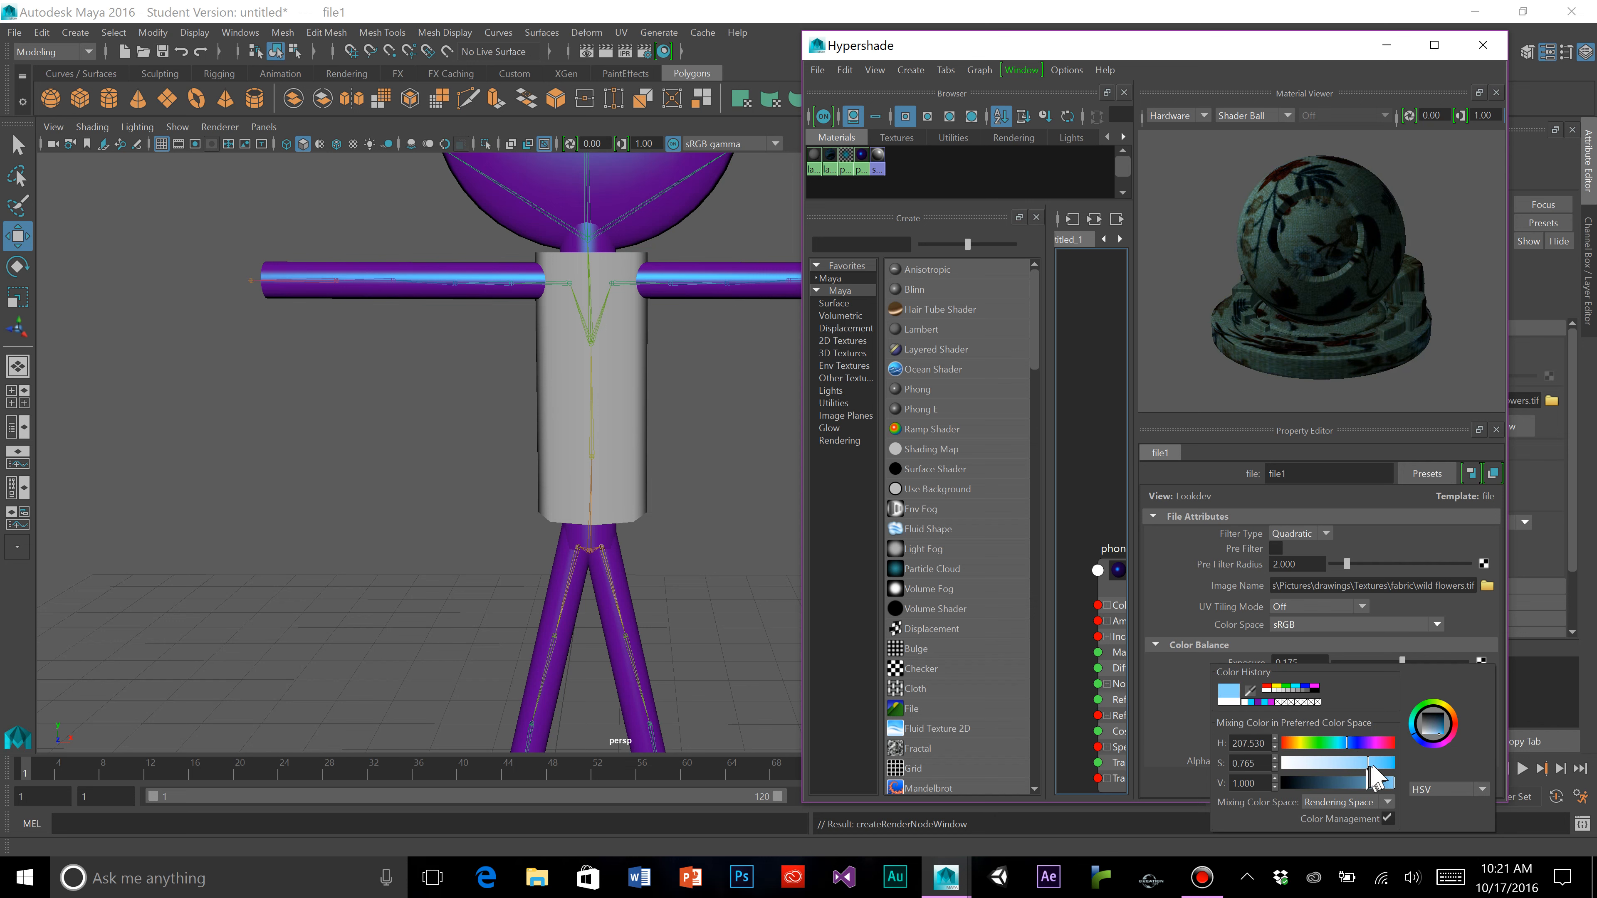
pyautogui.moveTo(1353, 744)
pyautogui.mouseDown()
pyautogui.moveTo(1368, 763)
pyautogui.moveTo(1376, 746)
pyautogui.mouseUp()
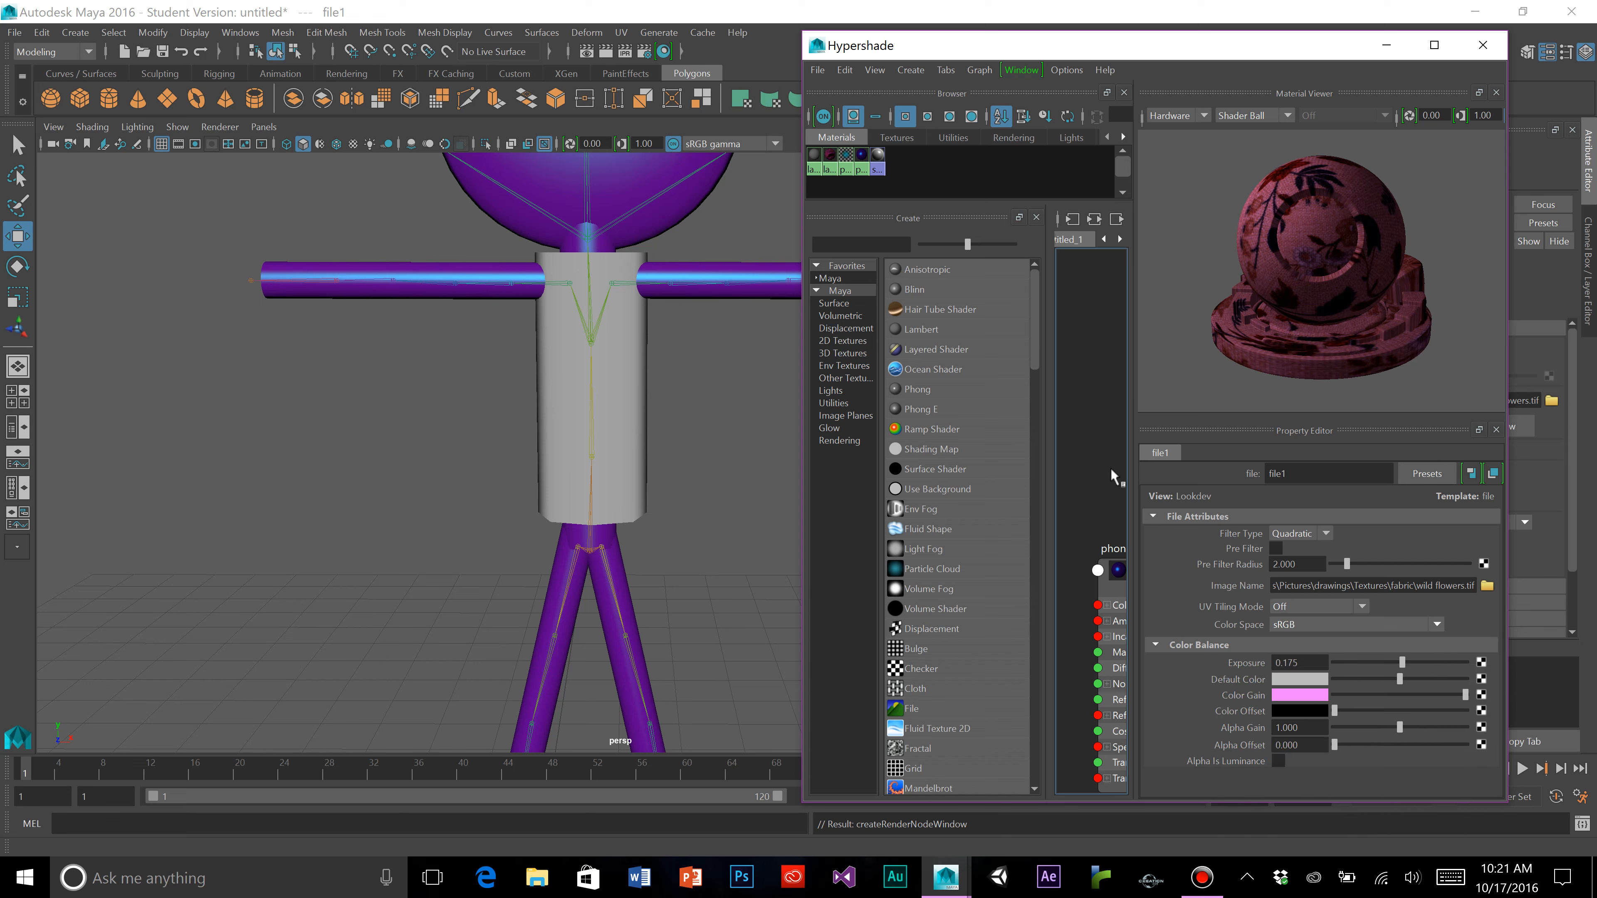
# Assign the floral Lambert material to the torso mesh and turn on textured display in the viewport
pyautogui.click(833, 166)
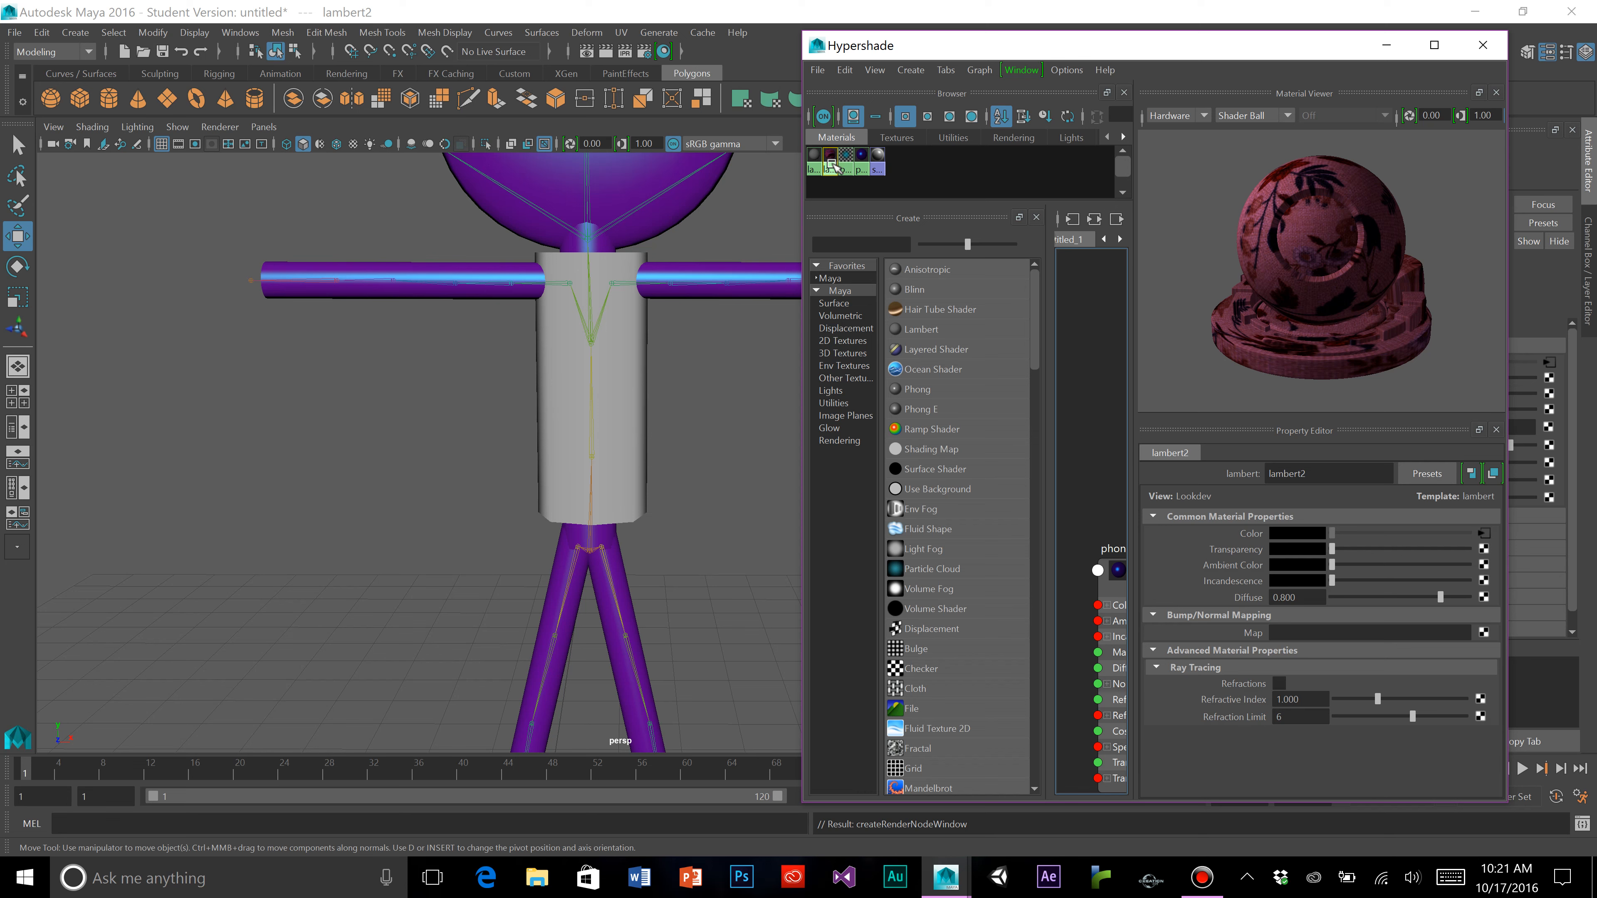
pyautogui.rightClick(833, 165)
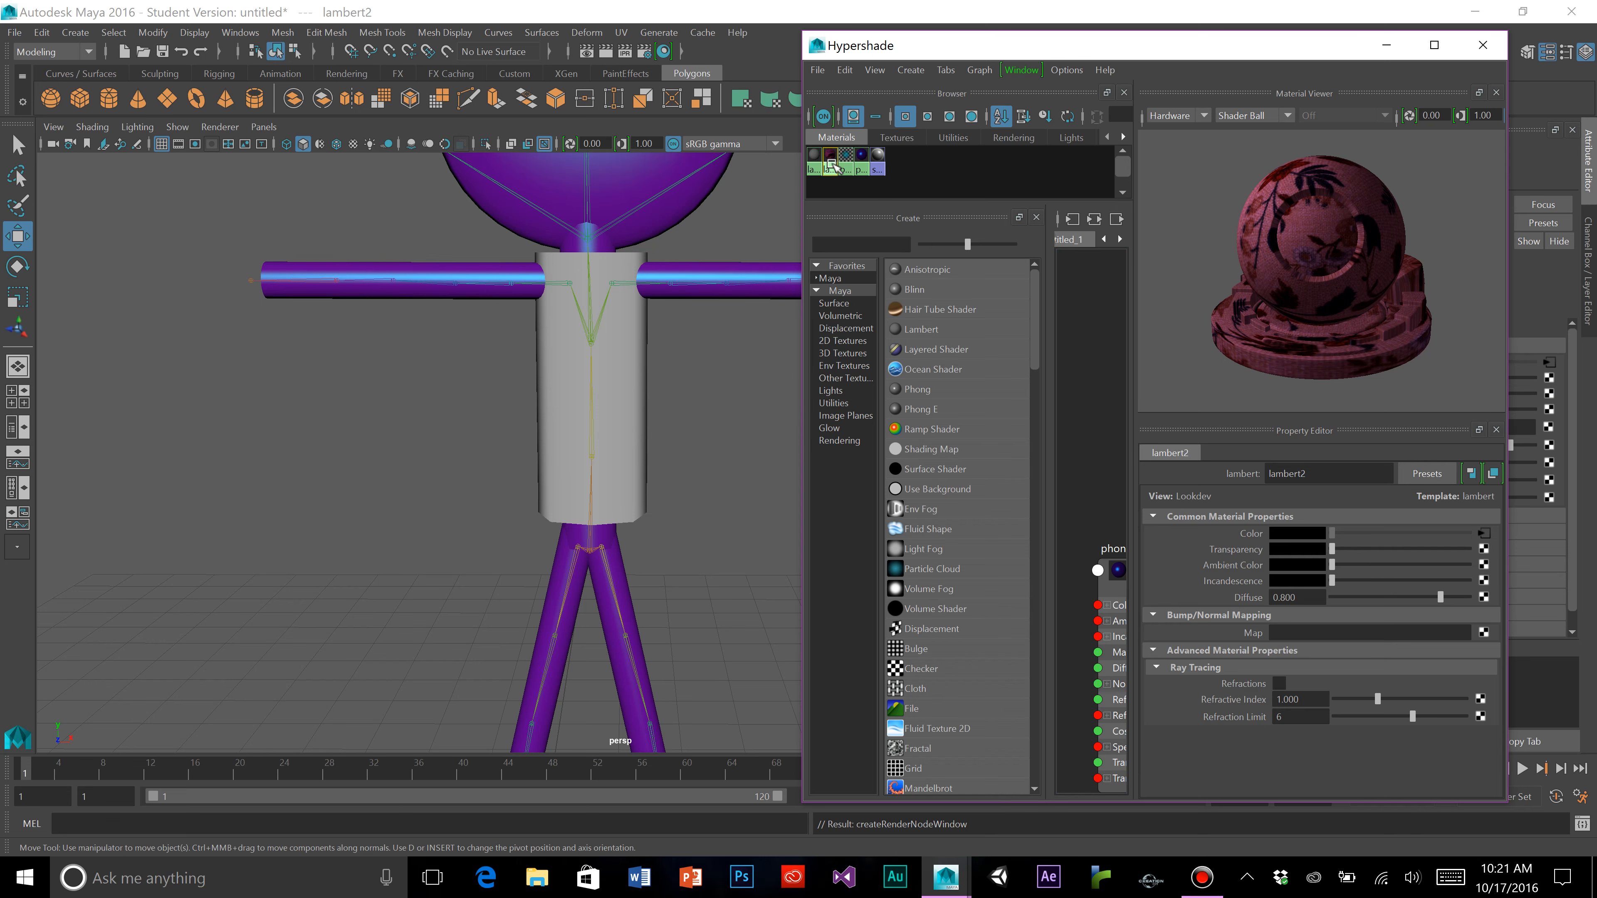
pyautogui.moveTo(834, 166); pyautogui.dragTo(651, 402, button='middle')
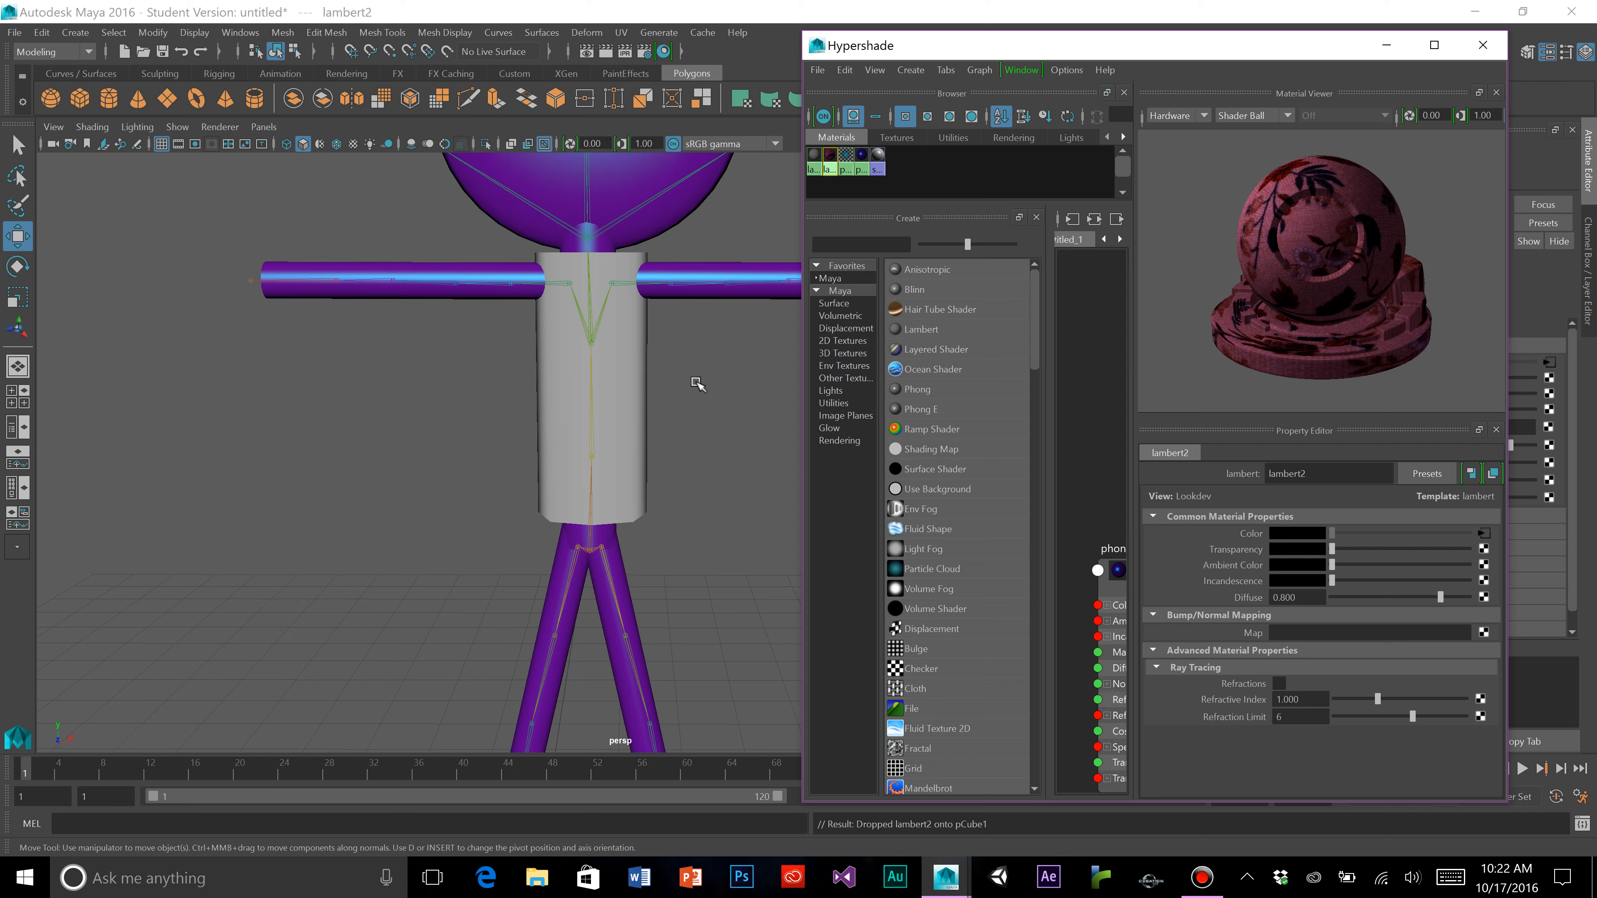
pyautogui.click(698, 384)
pyautogui.press('6')
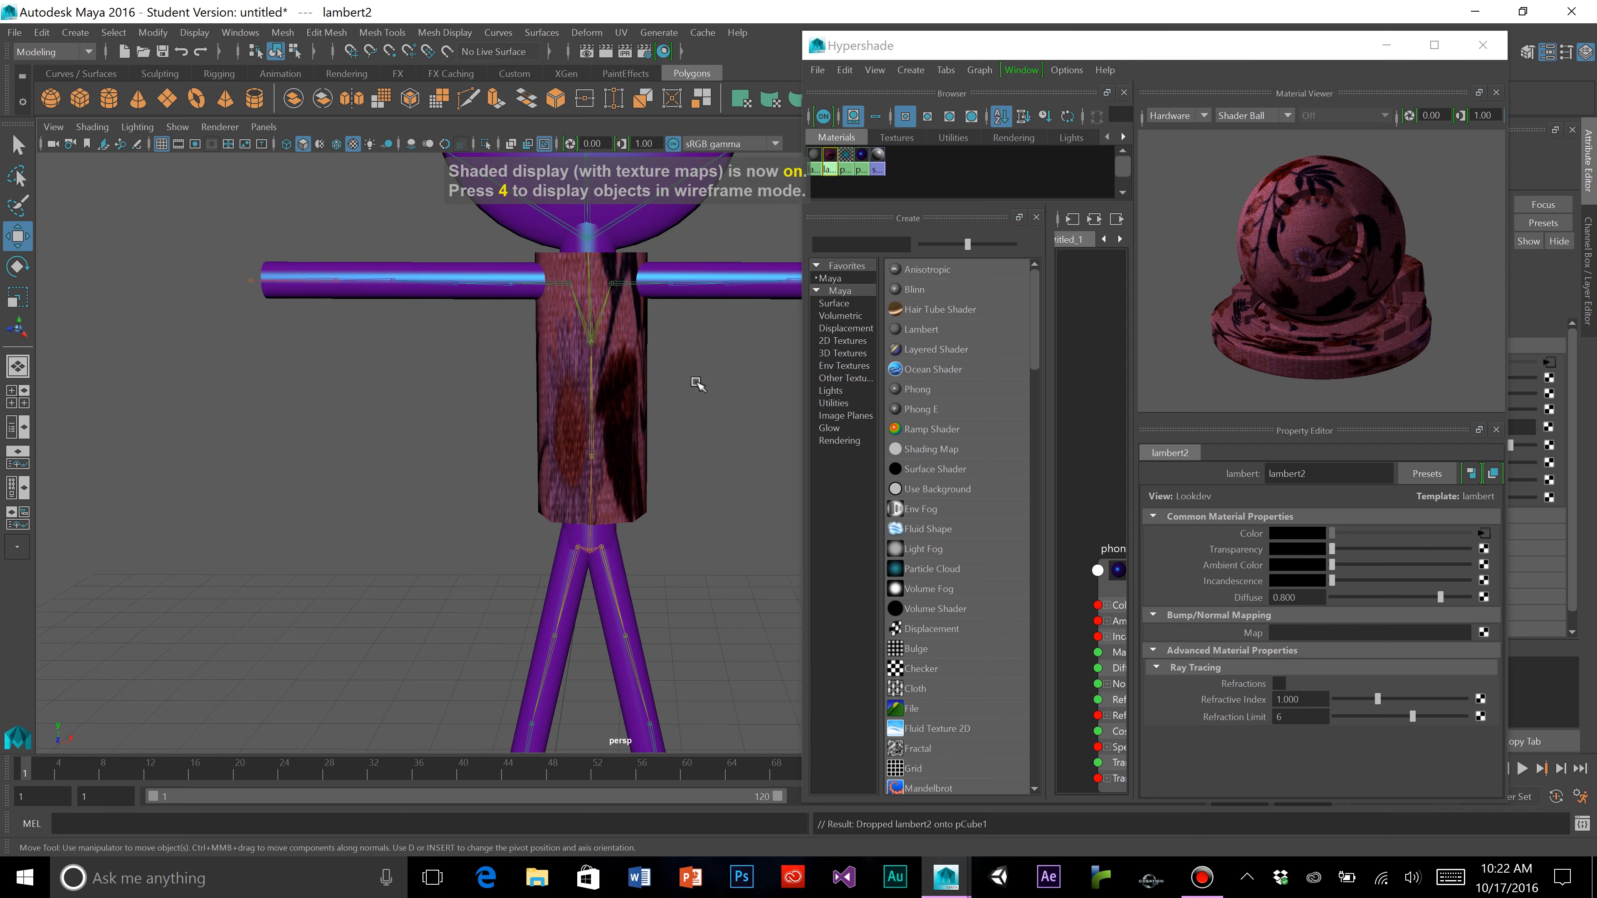
# Close the Hypershade and apply a cylindrical UV projection to the torso mesh, adjust the projection slightly, and clear the selection
pyautogui.click(1482, 45)
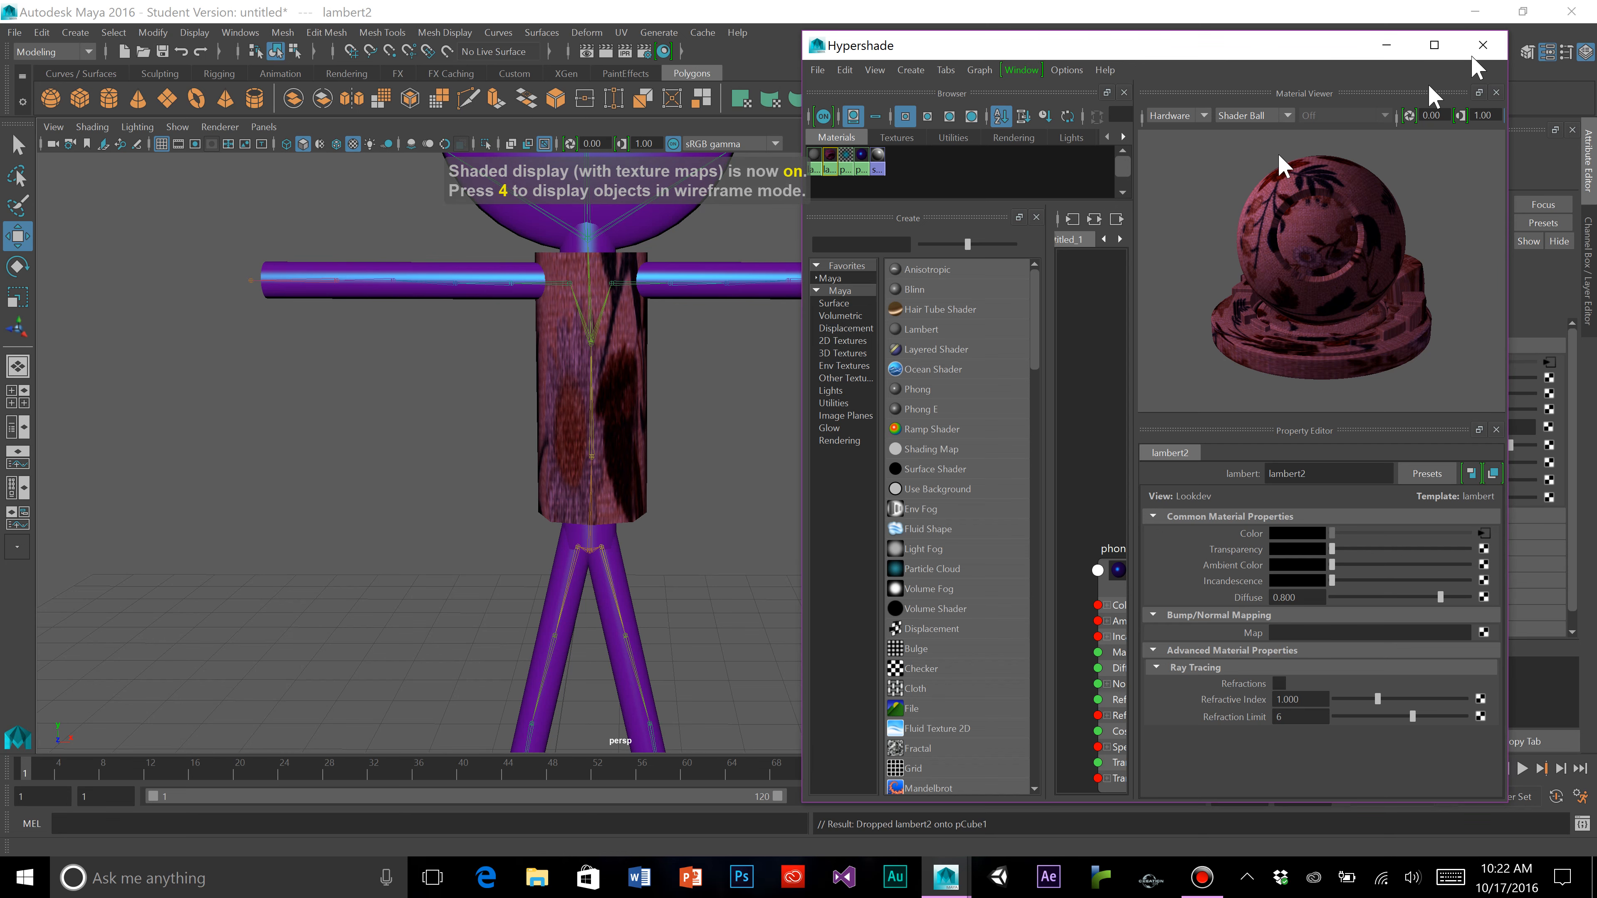
pyautogui.moveTo(695, 446)
pyautogui.keyDown('alt'); pyautogui.mouseDown()
pyautogui.moveTo(521, 442)
pyautogui.moveTo(720, 442)
pyautogui.mouseUp(); pyautogui.keyUp('alt')
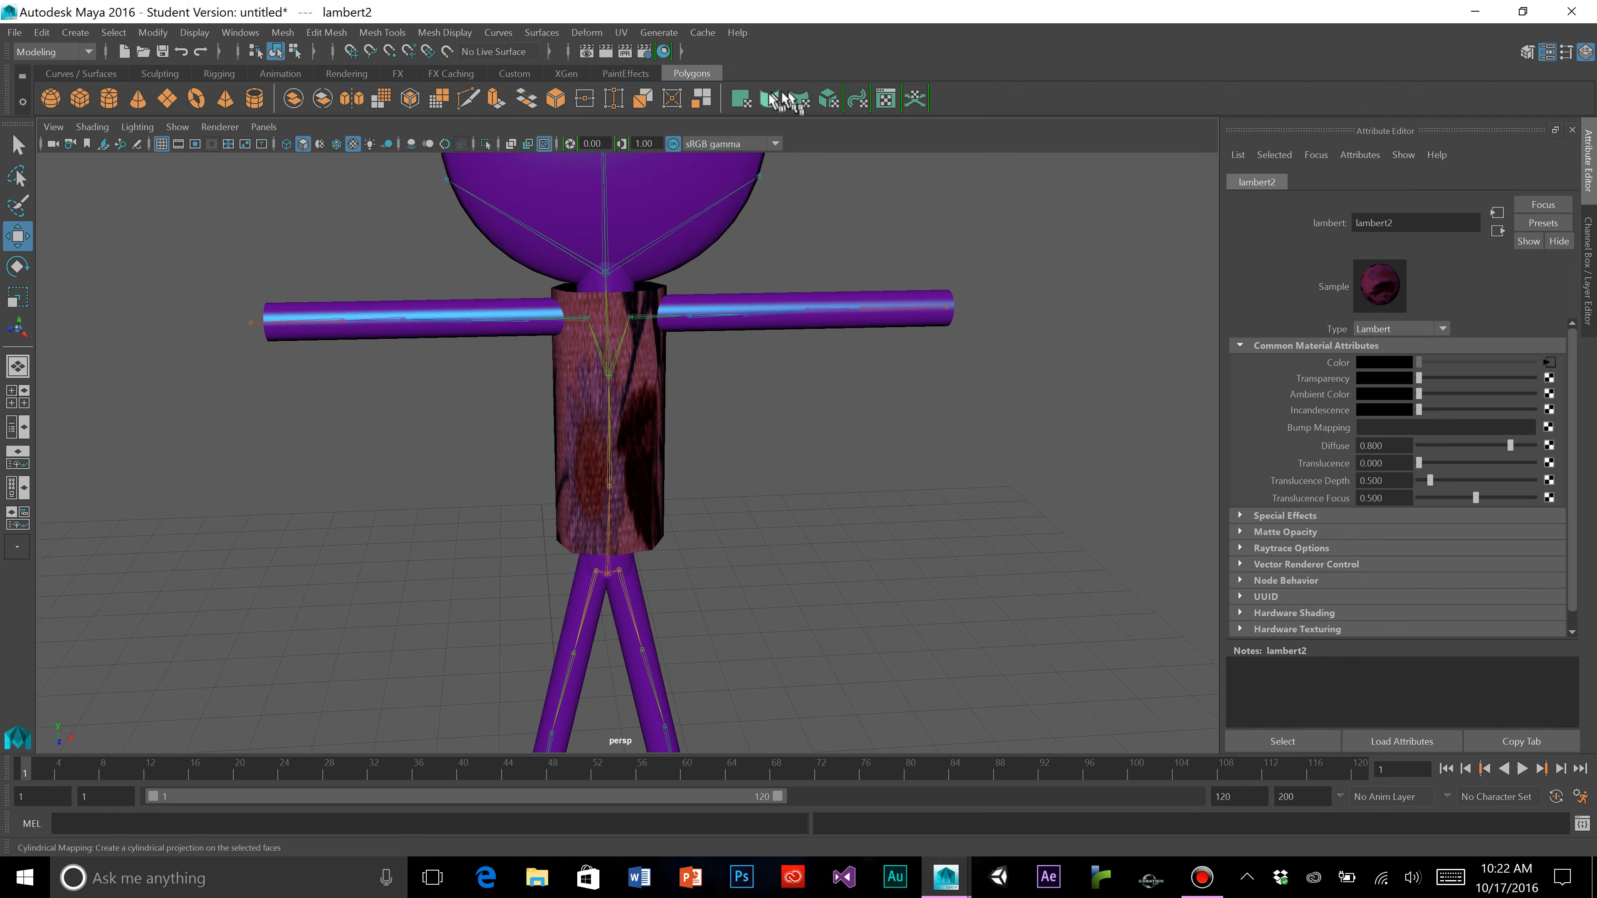
pyautogui.click(653, 450)
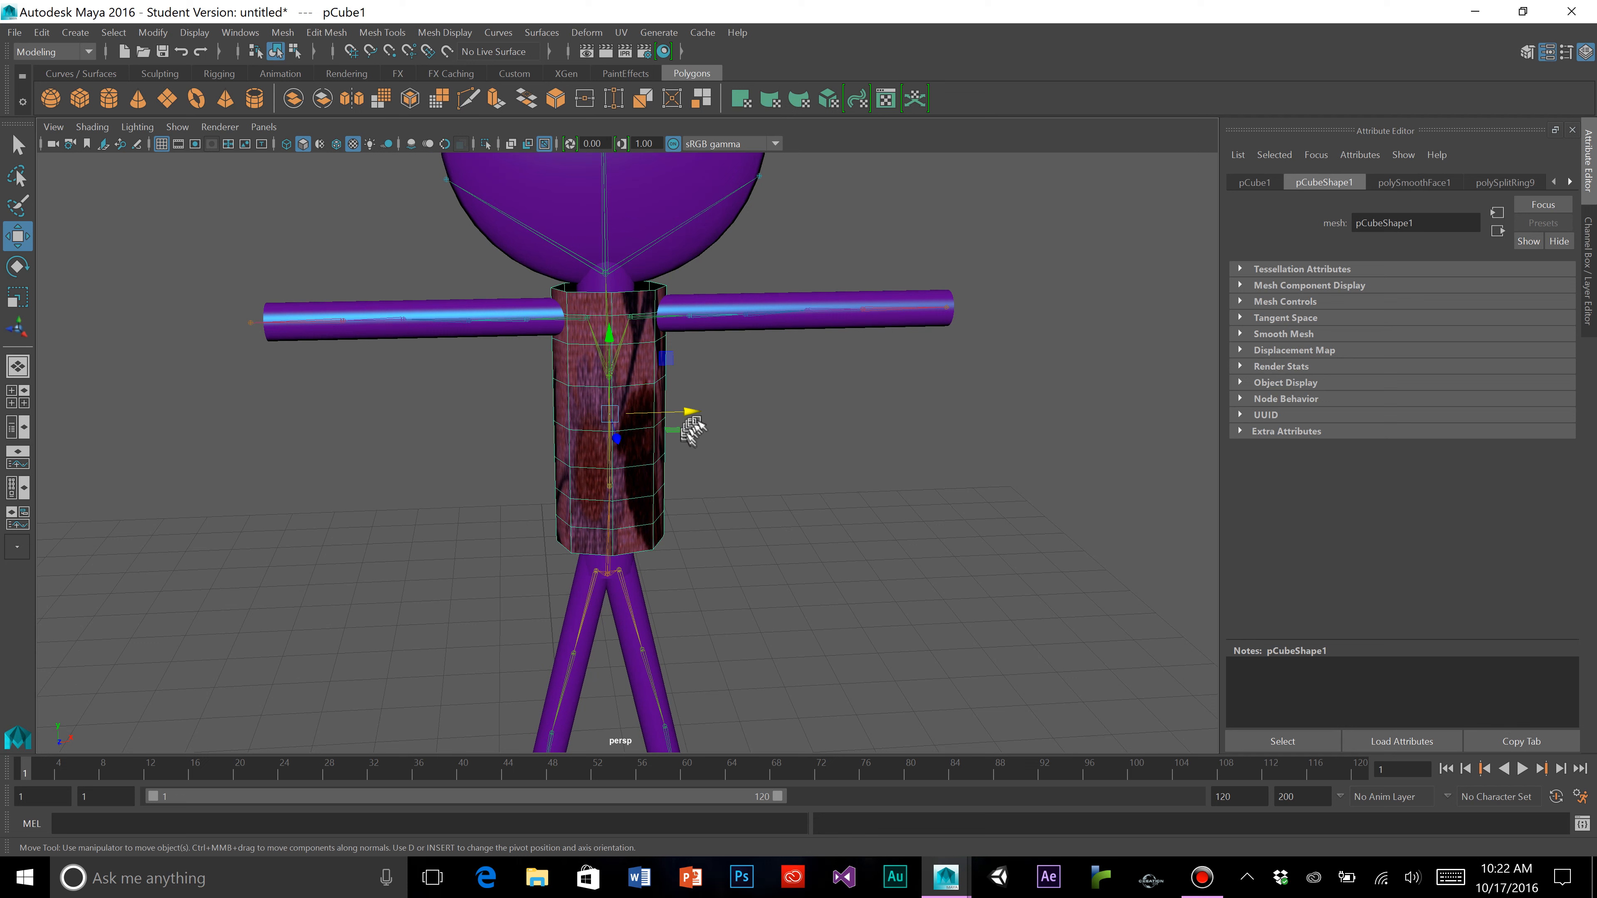
pyautogui.click(773, 107)
pyautogui.scroll(3, 759, 350)
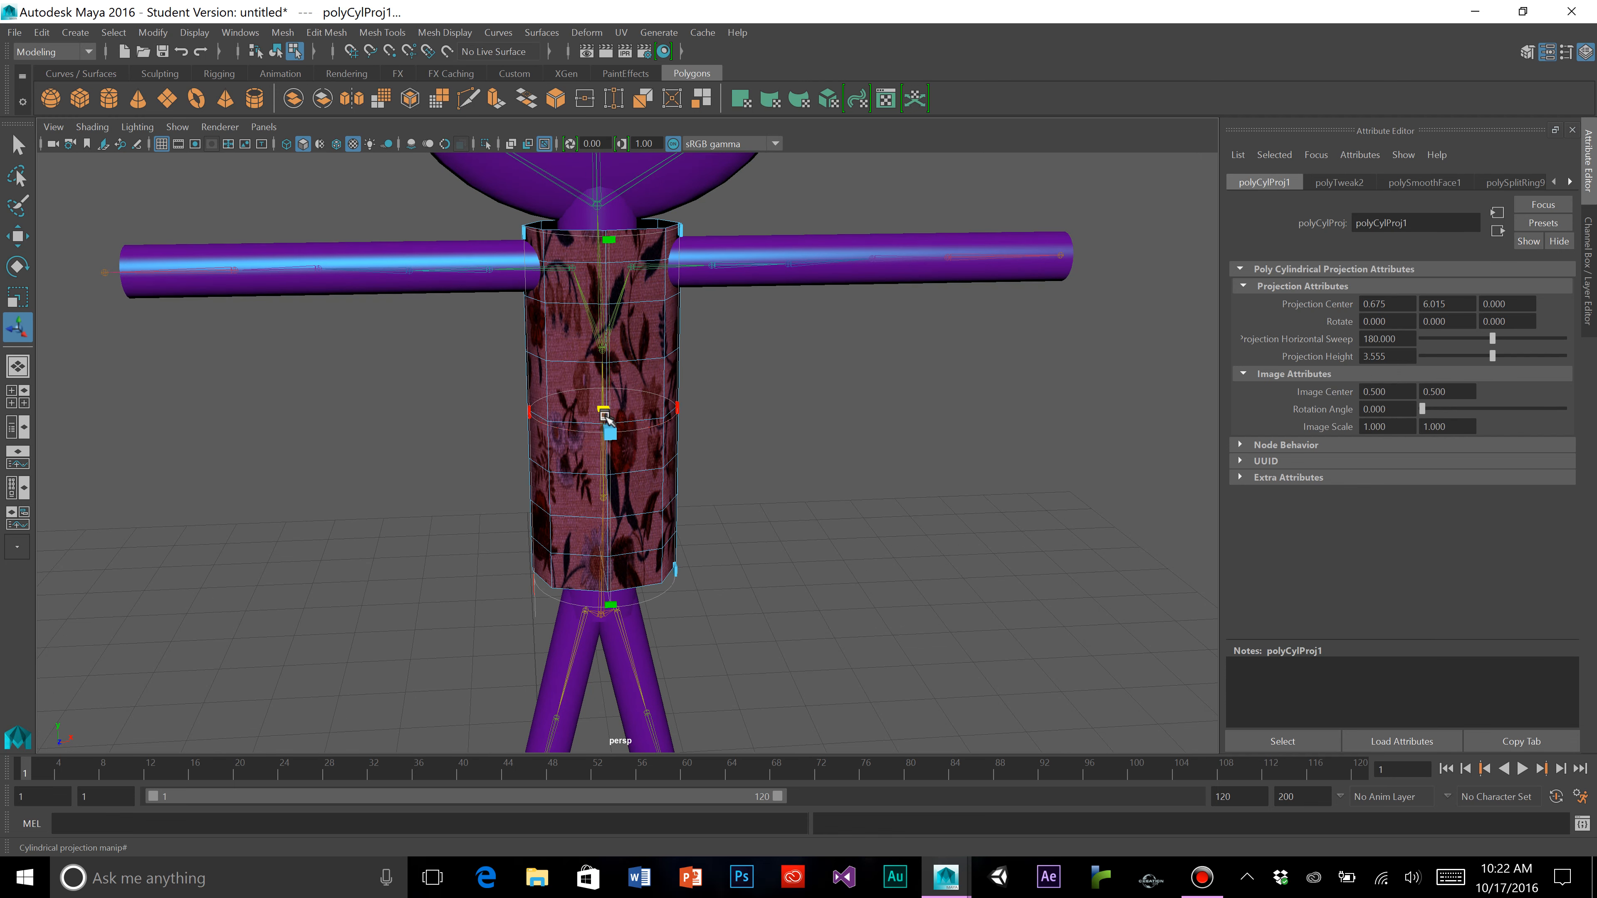
pyautogui.moveTo(607, 432); pyautogui.dragTo(647, 410)
pyautogui.moveTo(833, 412); pyautogui.dragTo(848, 397, button='right')
pyautogui.scroll(-3, 847, 395)
pyautogui.scroll(2, 785, 421)
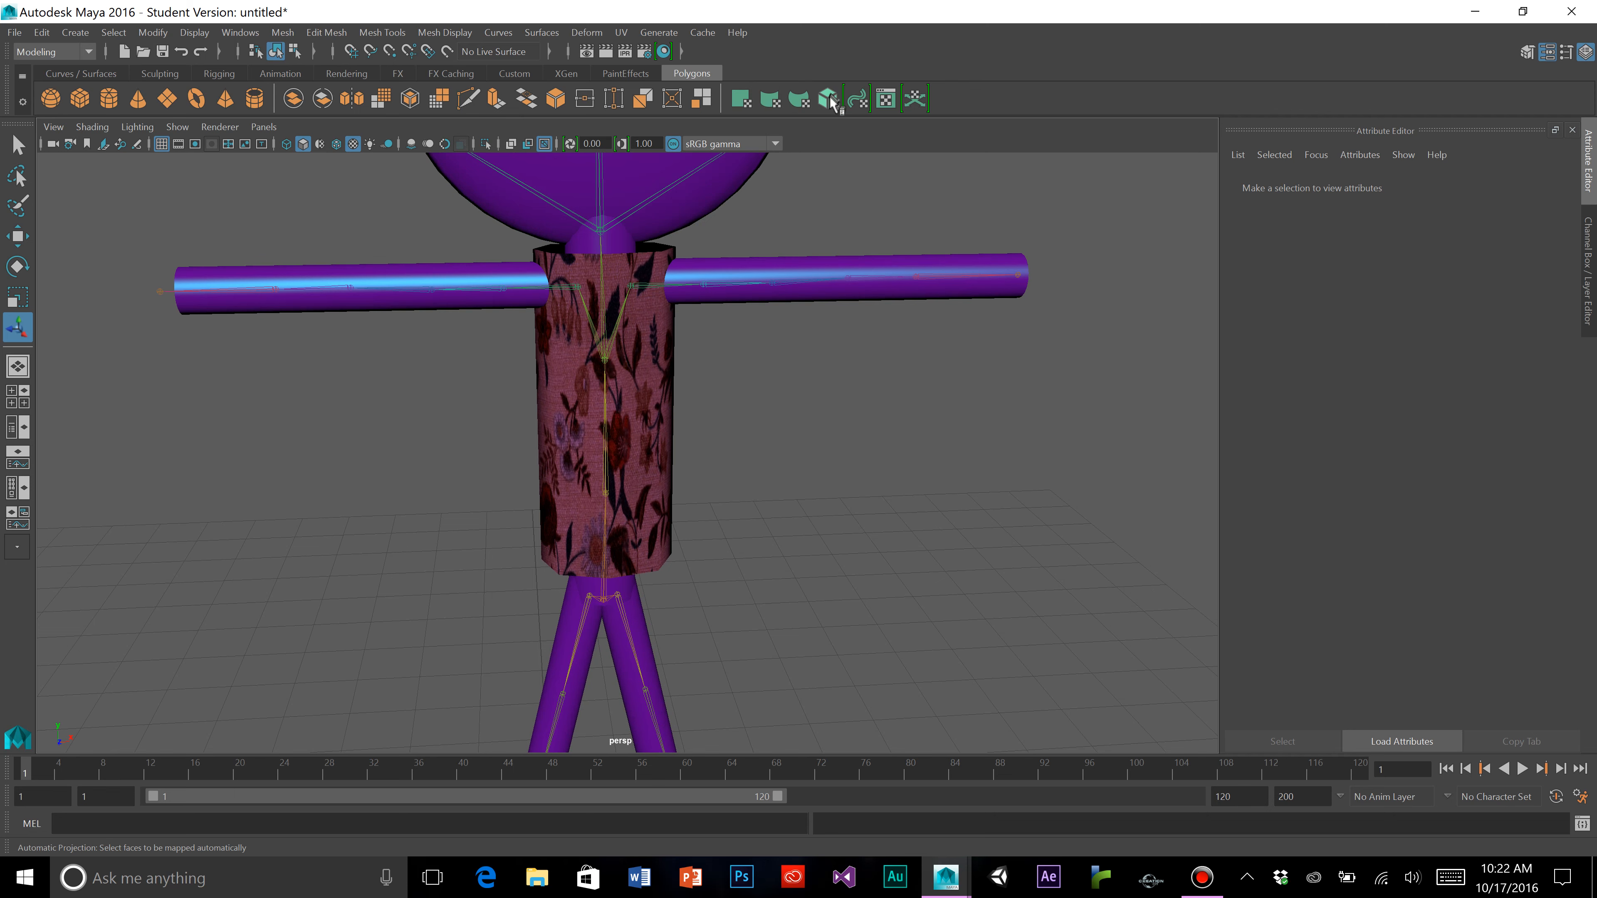
# Apply separate planar UV projections to two adjacent faces in the middle of the torso's front
pyautogui.scroll(-2, 748, 421)
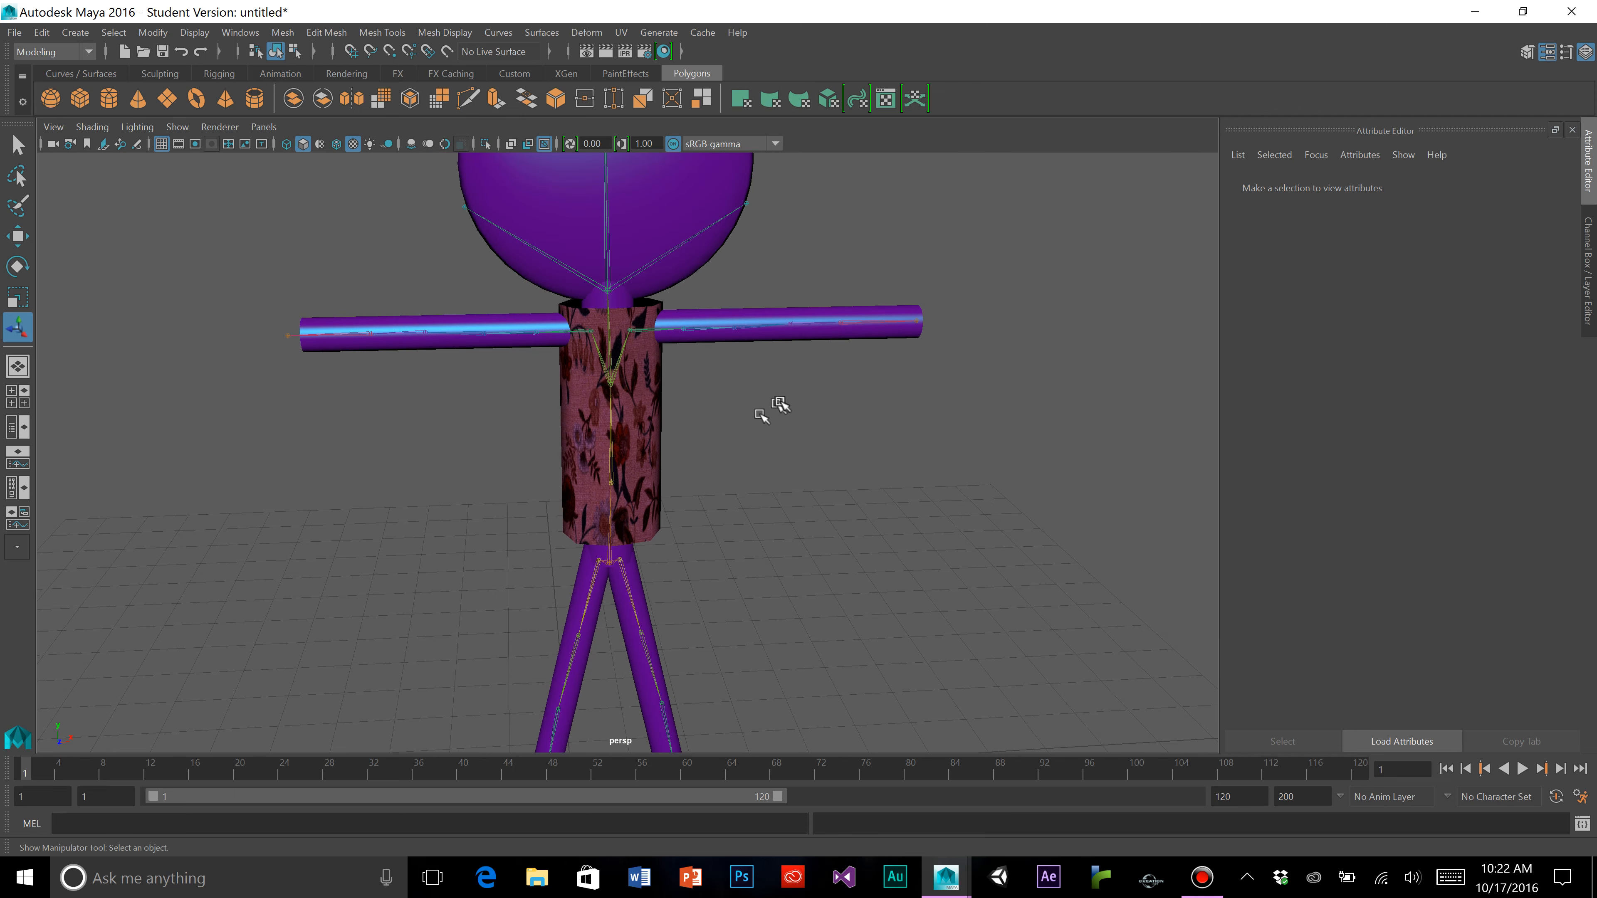
pyautogui.scroll(-2, 780, 406)
pyautogui.scroll(2, 732, 449)
pyautogui.moveTo(748, 478)
pyautogui.keyDown('alt'); pyautogui.mouseDown()
pyautogui.moveTo(813, 475)
pyautogui.moveTo(748, 473)
pyautogui.mouseUp(); pyautogui.keyUp('alt')
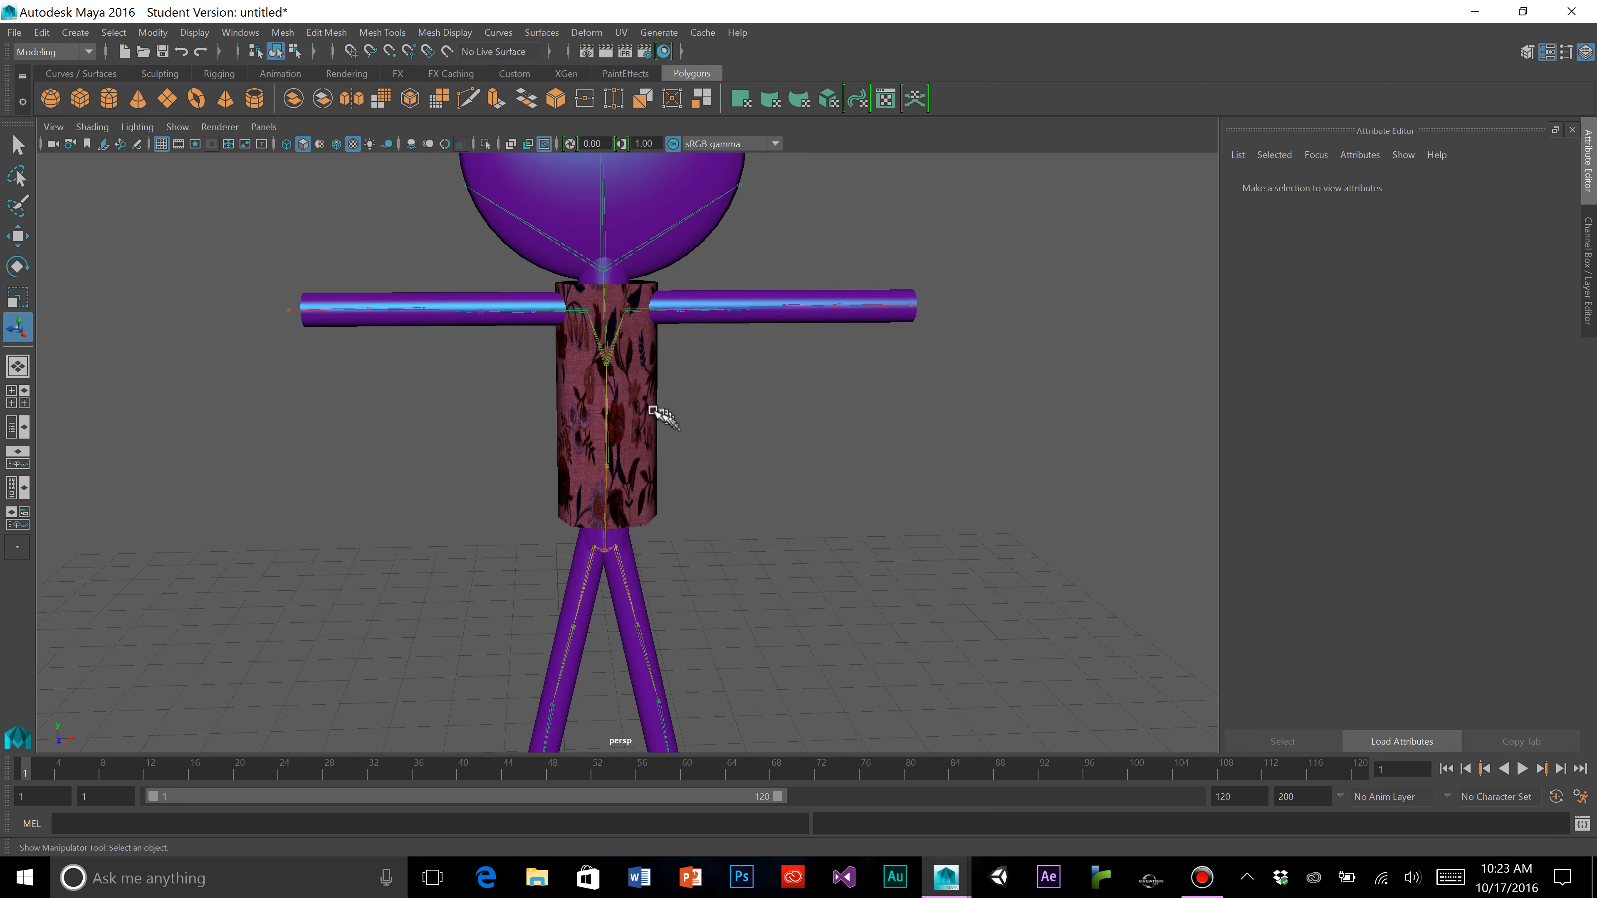
pyautogui.click(651, 415)
pyautogui.scroll(3, 694, 446)
pyautogui.rightClick(803, 385)
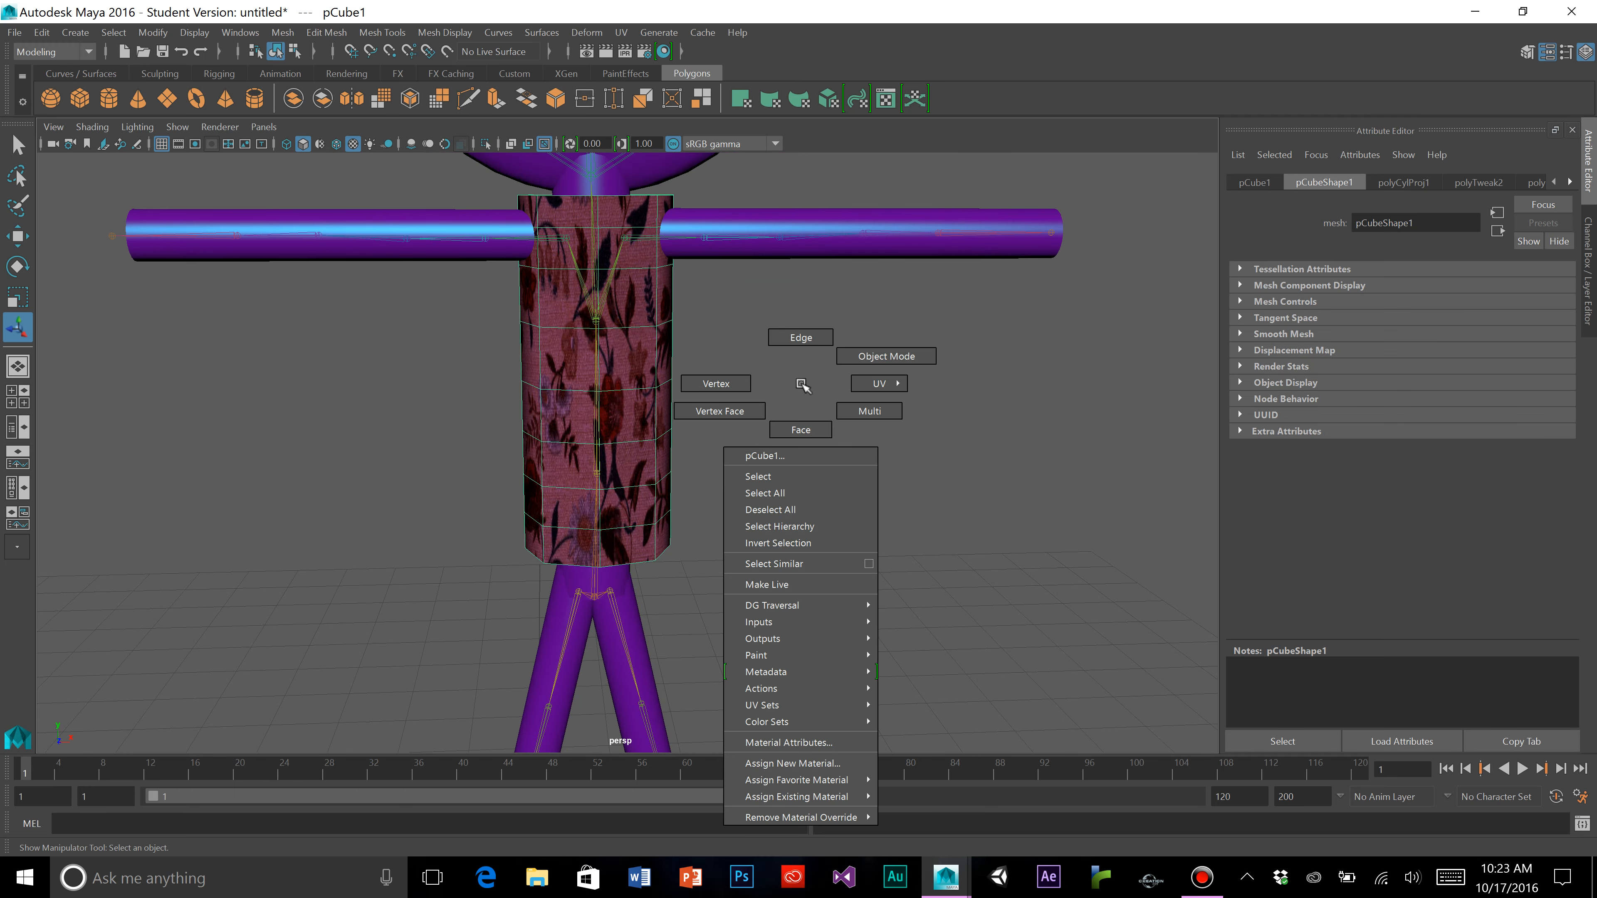
pyautogui.click(800, 430)
pyautogui.click(634, 403)
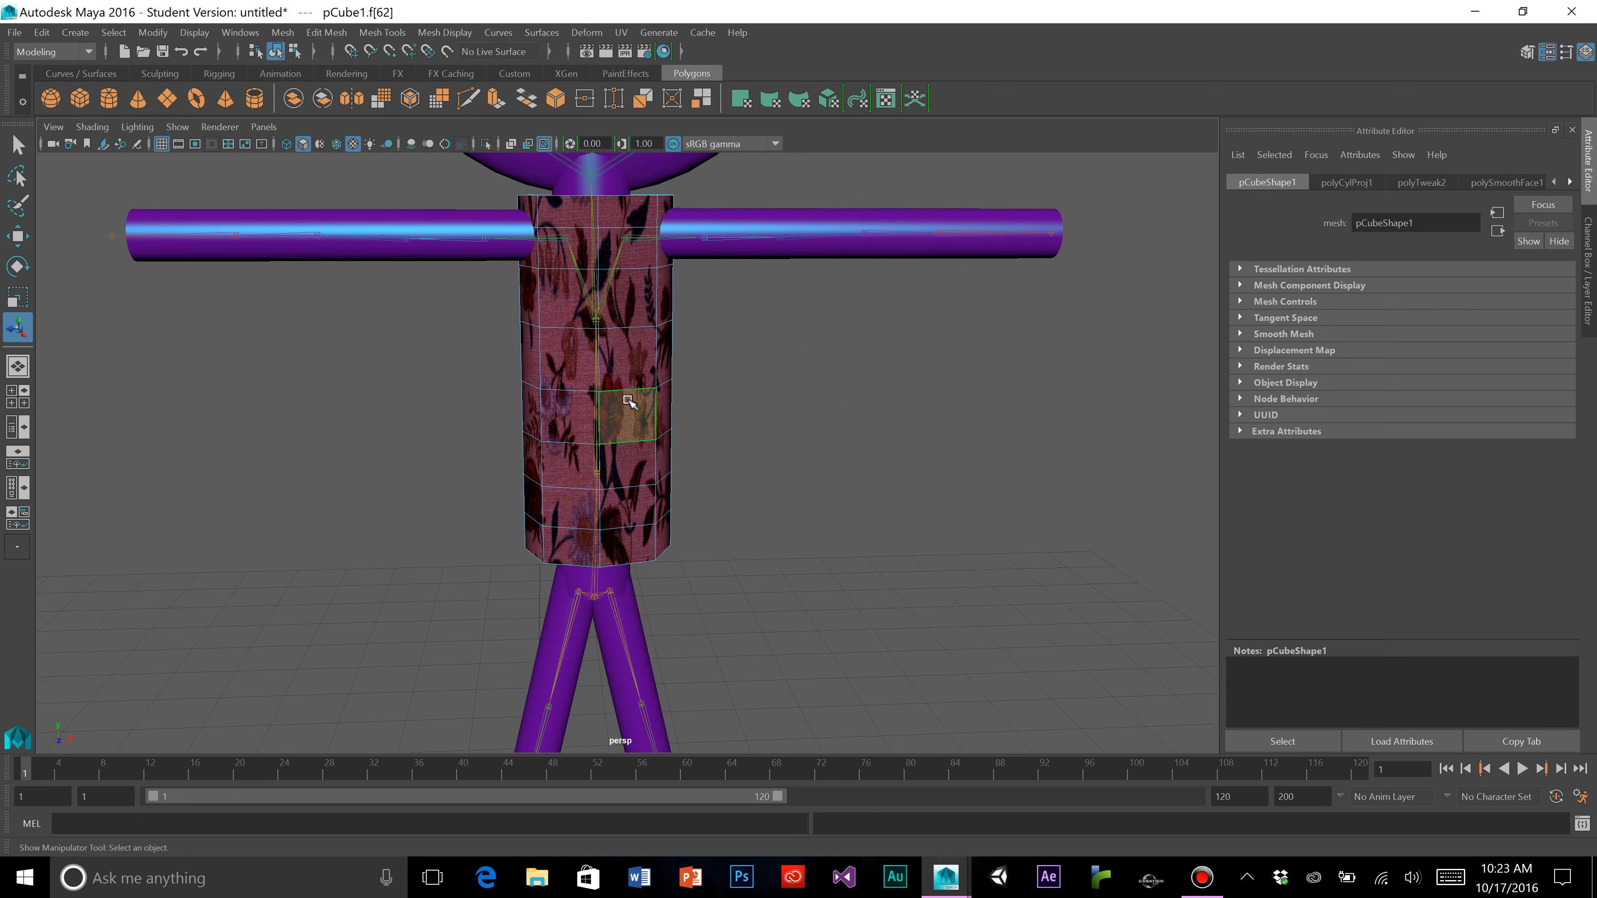
pyautogui.click(743, 102)
pyautogui.scroll(6, 737, 417)
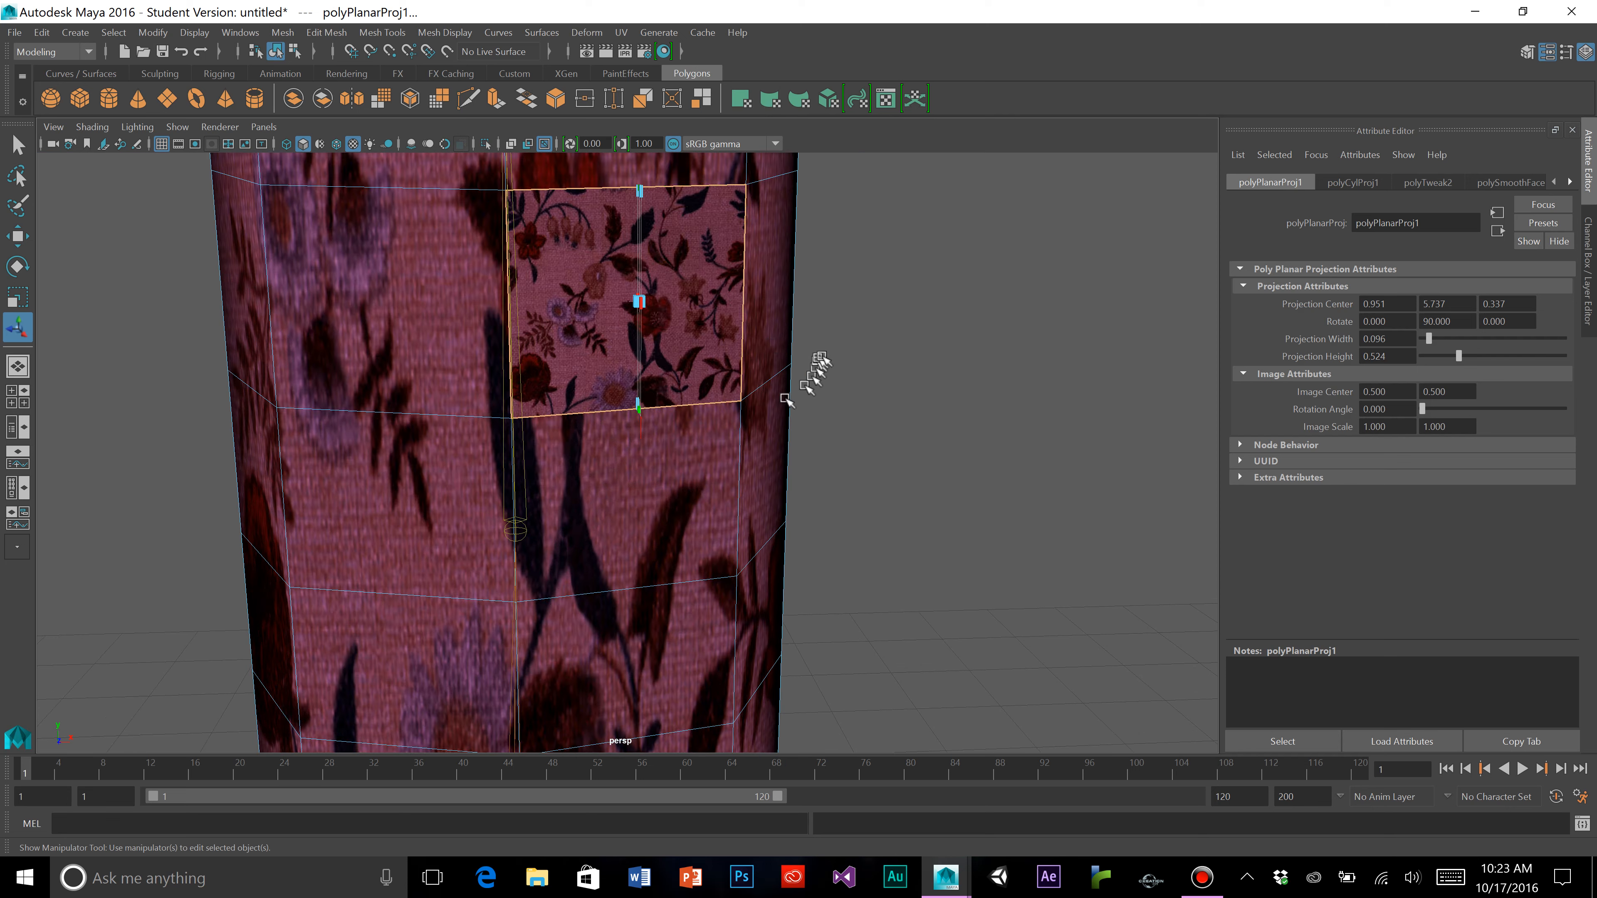
pyautogui.click(427, 324)
pyautogui.click(743, 102)
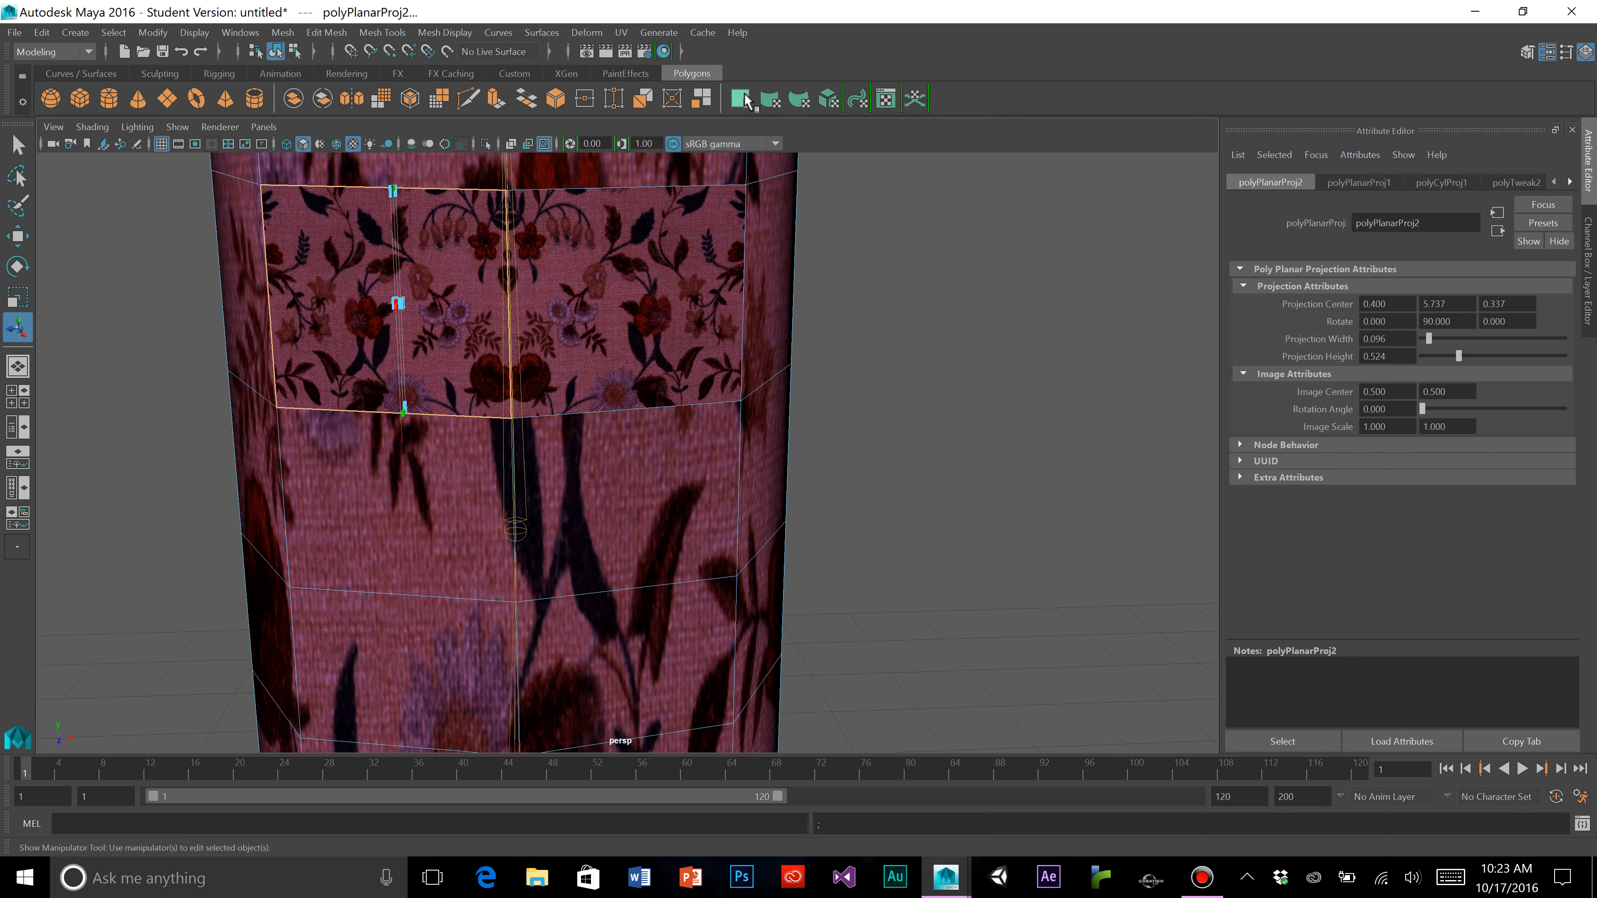
# Apply an automatic UV projection to the two adjacent faces in the middle of the torso's front and clear the selection
pyautogui.click(636, 351)
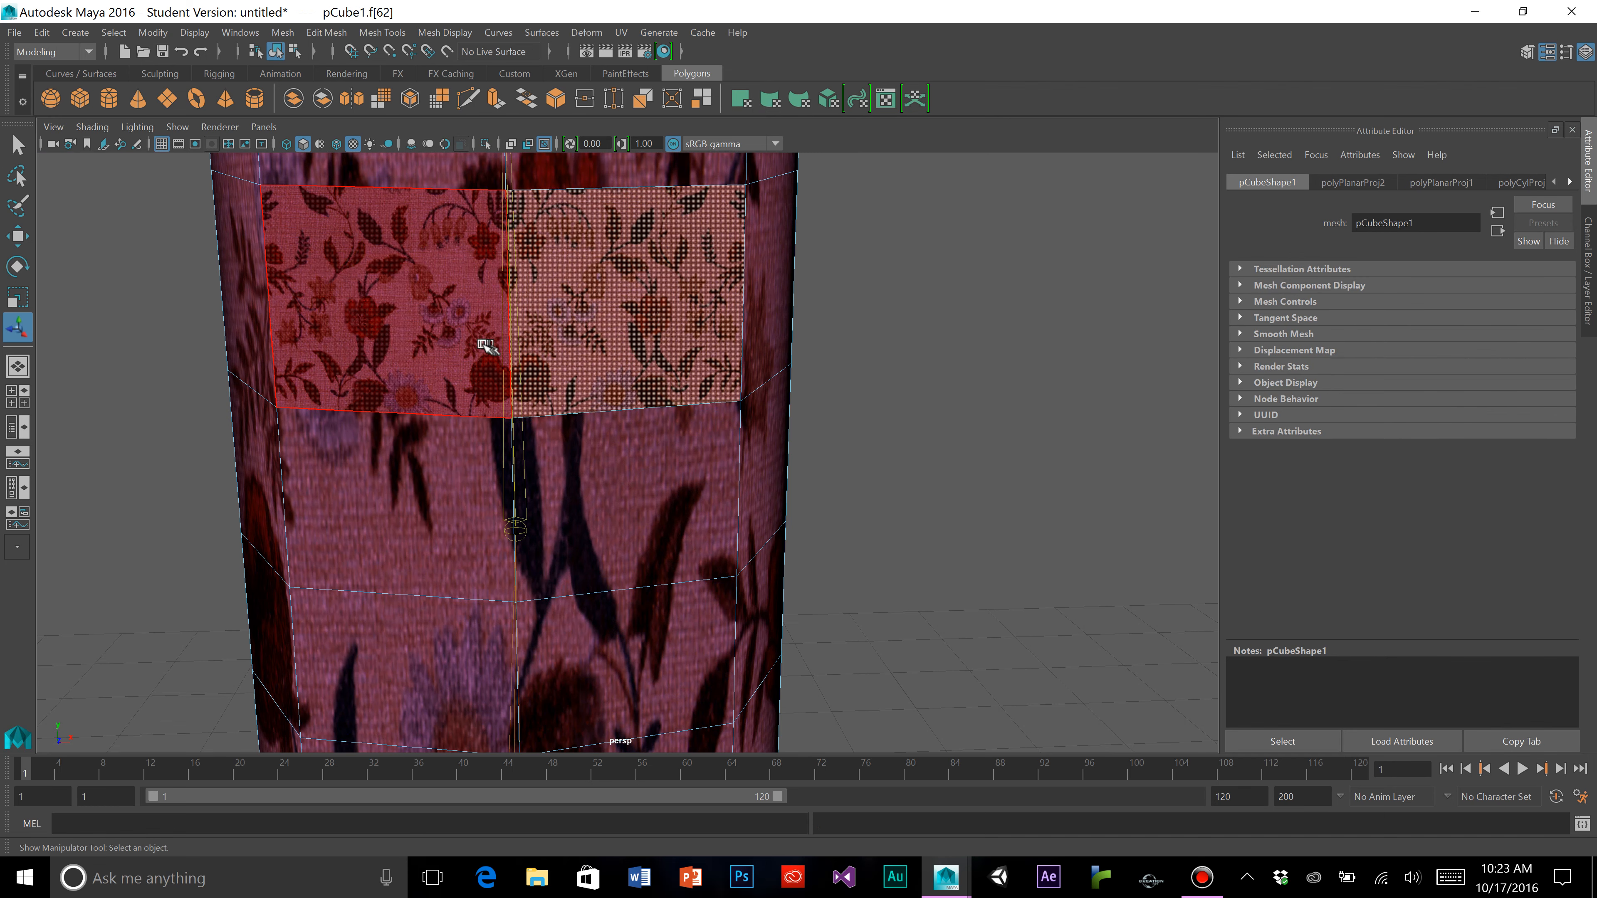
pyautogui.scroll(-4, 484, 343)
pyautogui.keyDown('shift'); pyautogui.click(499, 371); pyautogui.keyUp('shift')
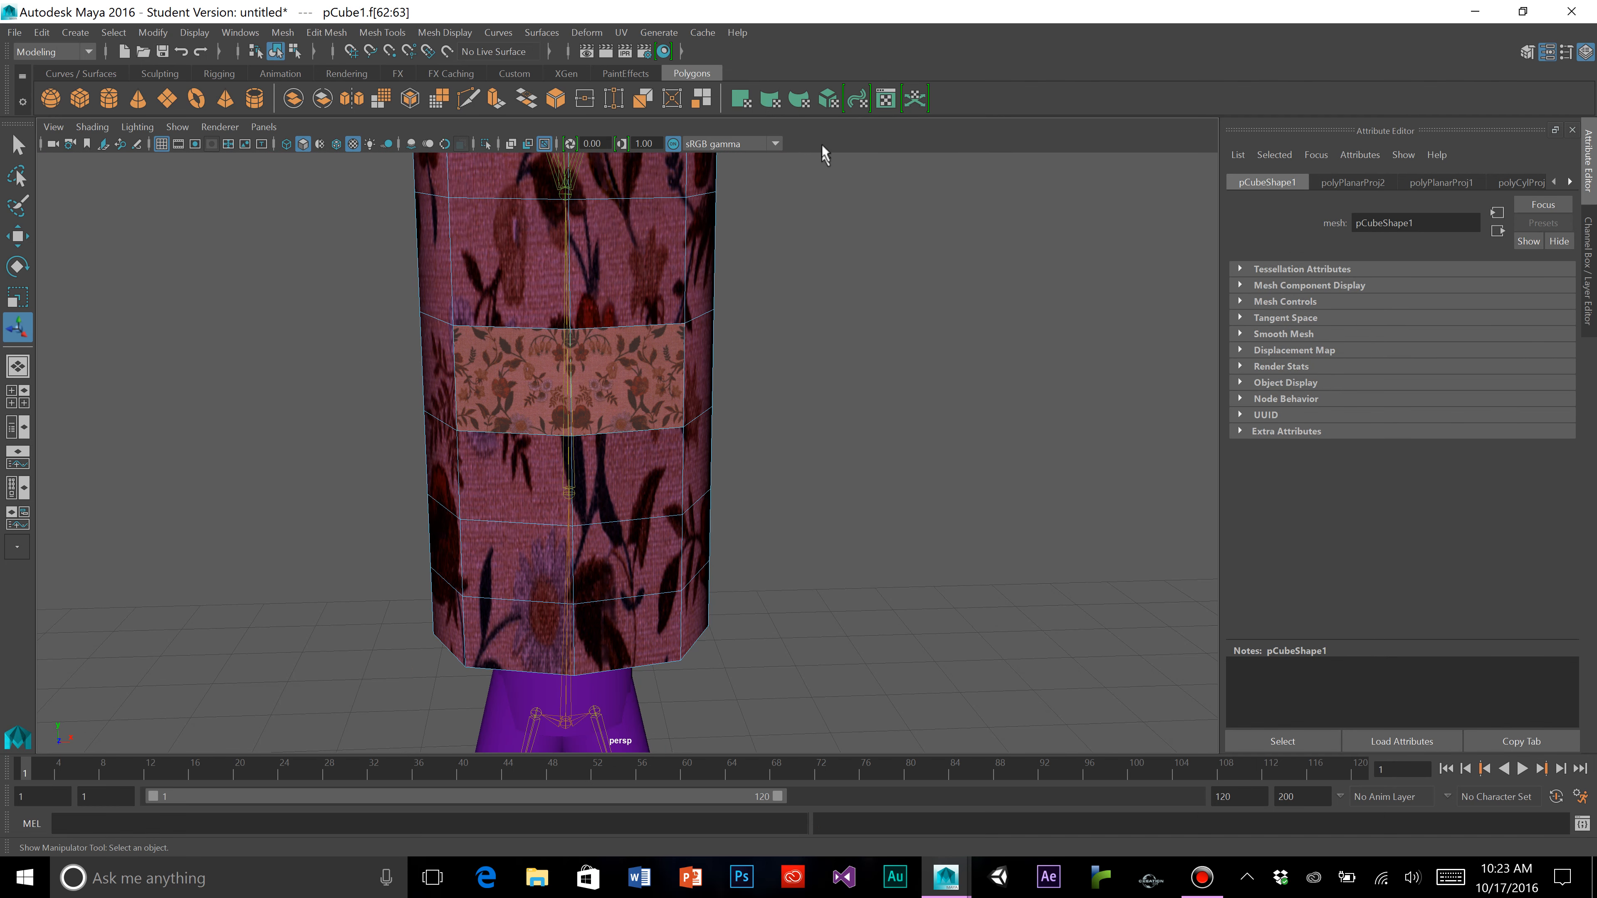
pyautogui.click(829, 98)
pyautogui.rightClick(811, 311)
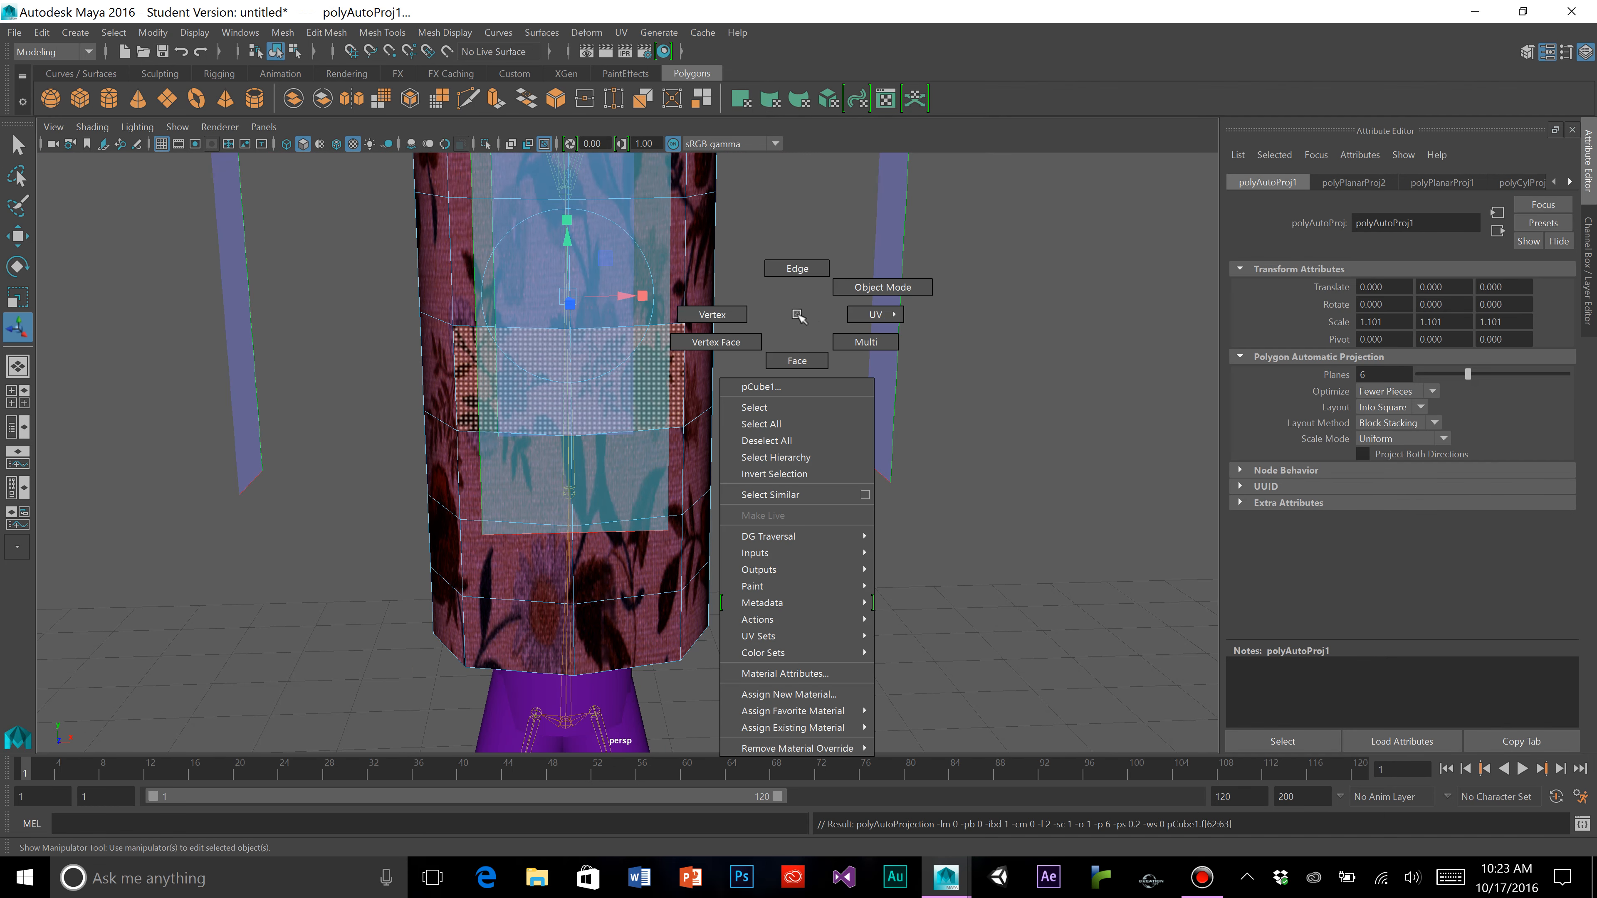
pyautogui.click(811, 317)
pyautogui.scroll(-3, 812, 319)
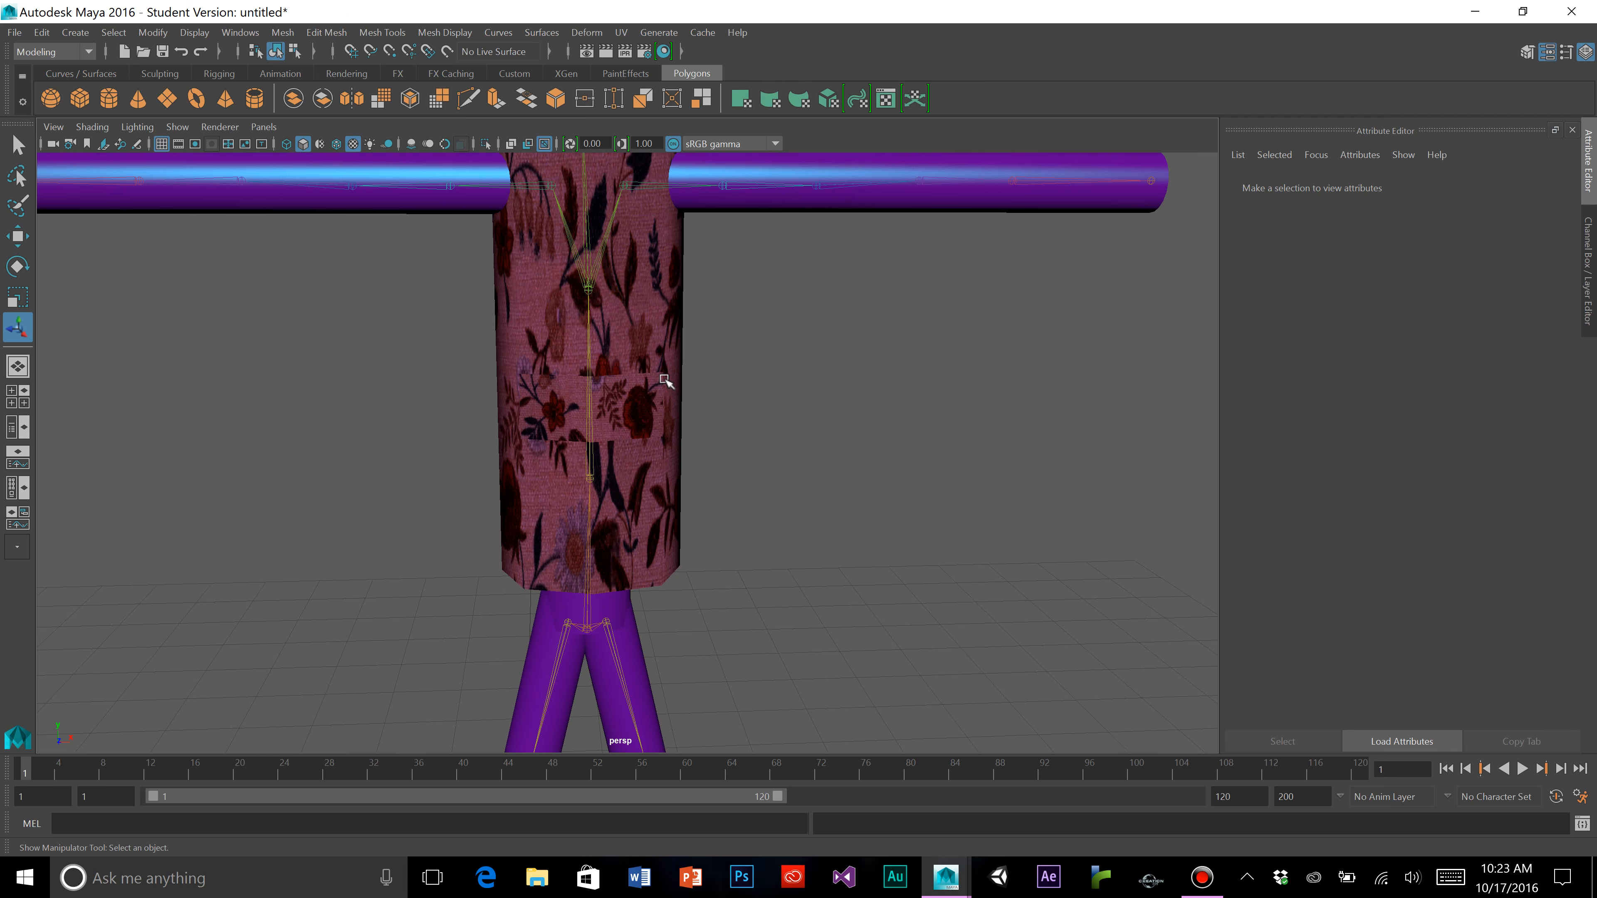
# Apply a new cylindrical UV projection to the whole torso mesh and return to object mode
pyautogui.click(665, 379)
pyautogui.click(770, 98)
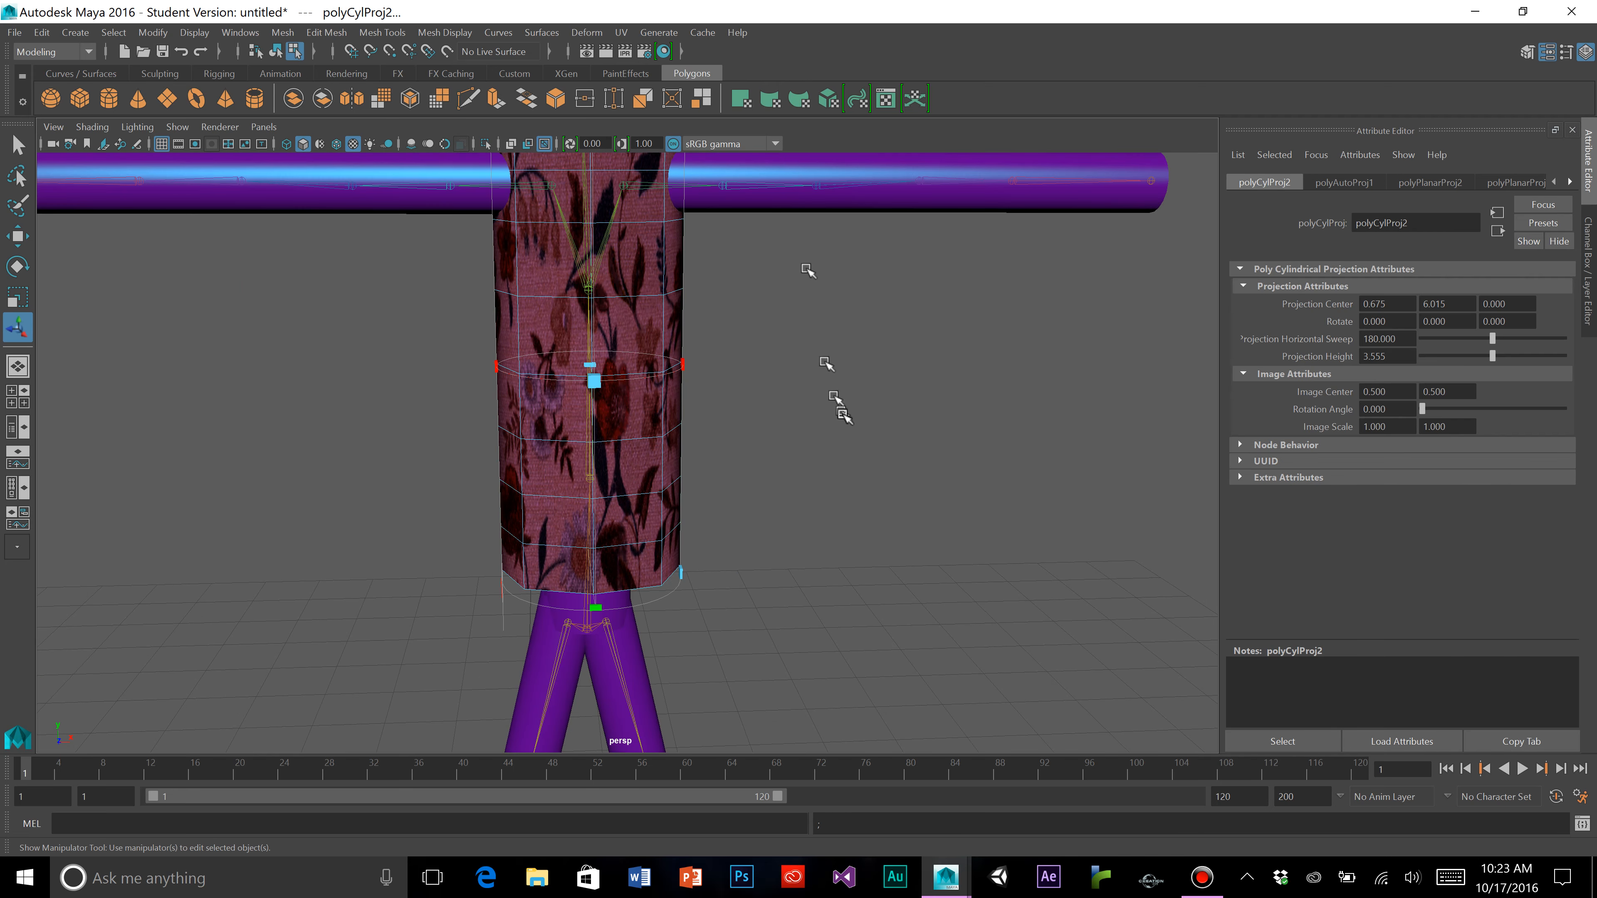
pyautogui.scroll(-3, 842, 415)
pyautogui.rightClick(859, 447)
pyautogui.click(920, 403)
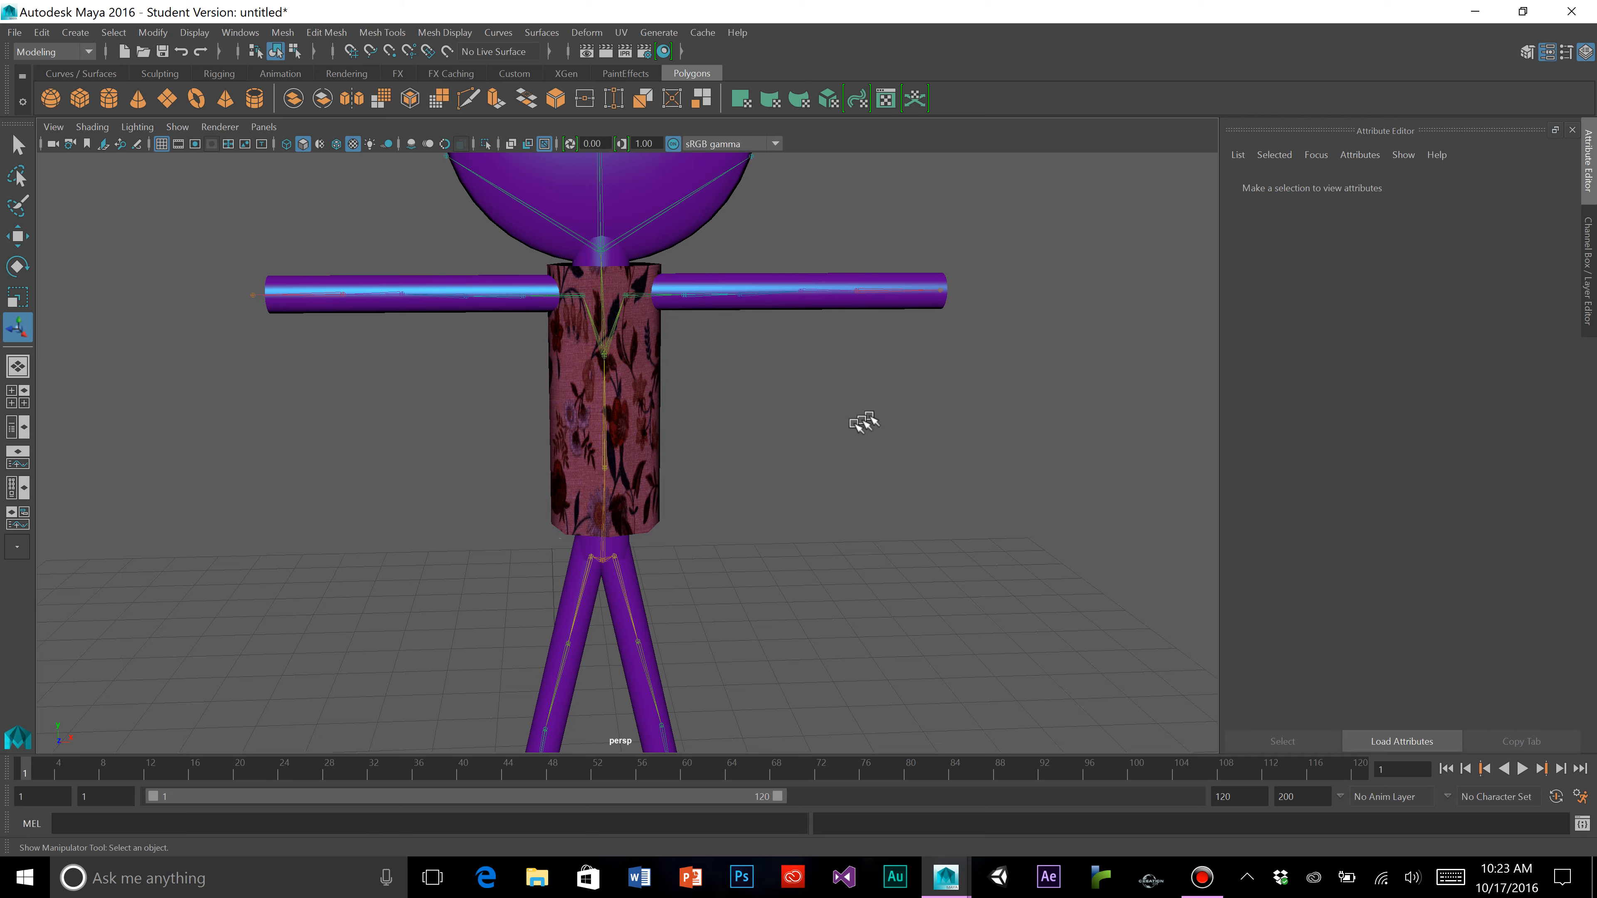
# Flare the hem by scaling the torso mesh's bottom edge loop uniformly to about 2.1
pyautogui.moveTo(745, 476)
pyautogui.keyDown('alt'); pyautogui.mouseDown()
pyautogui.moveTo(790, 474)
pyautogui.moveTo(743, 472)
pyautogui.mouseUp(); pyautogui.keyUp('alt')
pyautogui.scroll(-3, 745, 473)
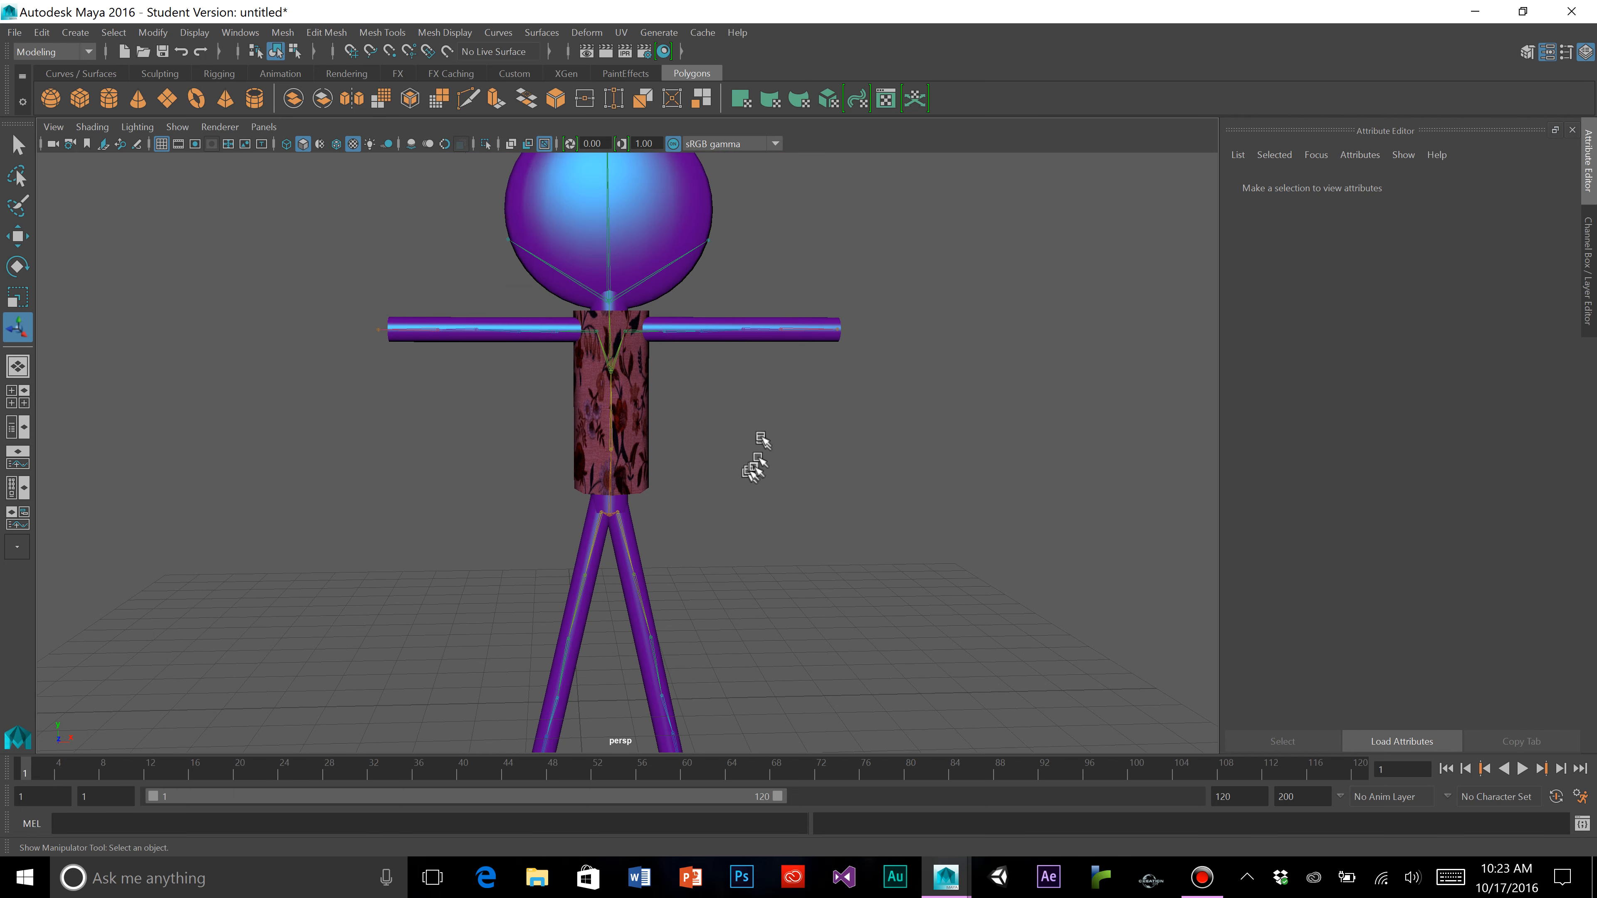
pyautogui.keyDown('alt'); pyautogui.moveTo(761, 412); pyautogui.dragTo(749, 446, button='middle'); pyautogui.keyUp('alt')
pyautogui.click(632, 457)
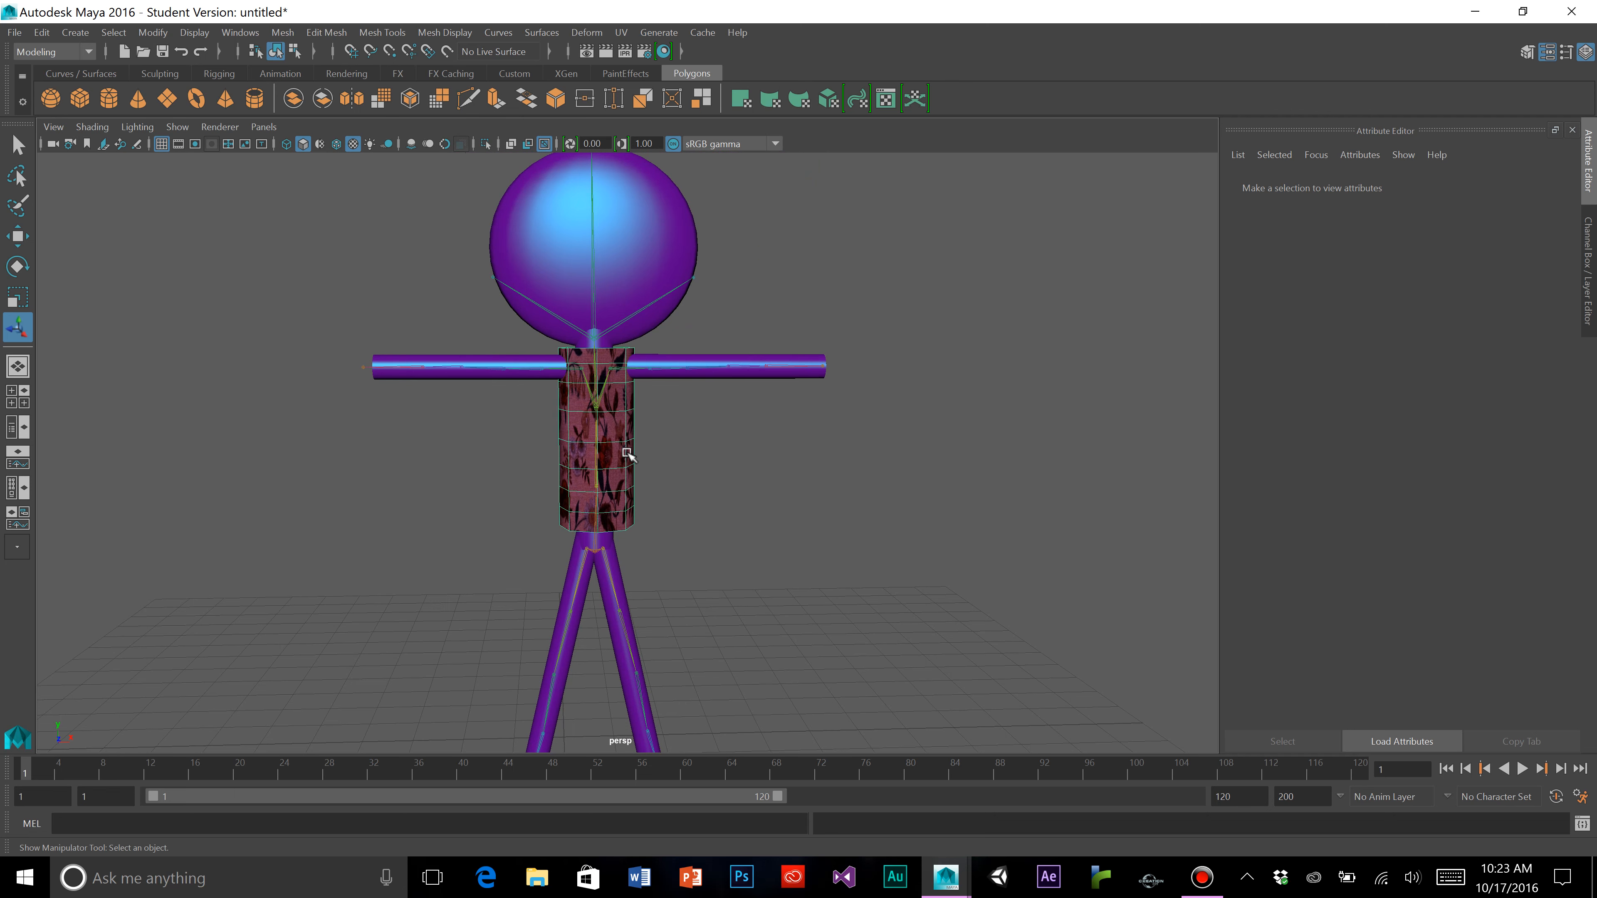
pyautogui.scroll(3, 679, 459)
pyautogui.rightClick(764, 428)
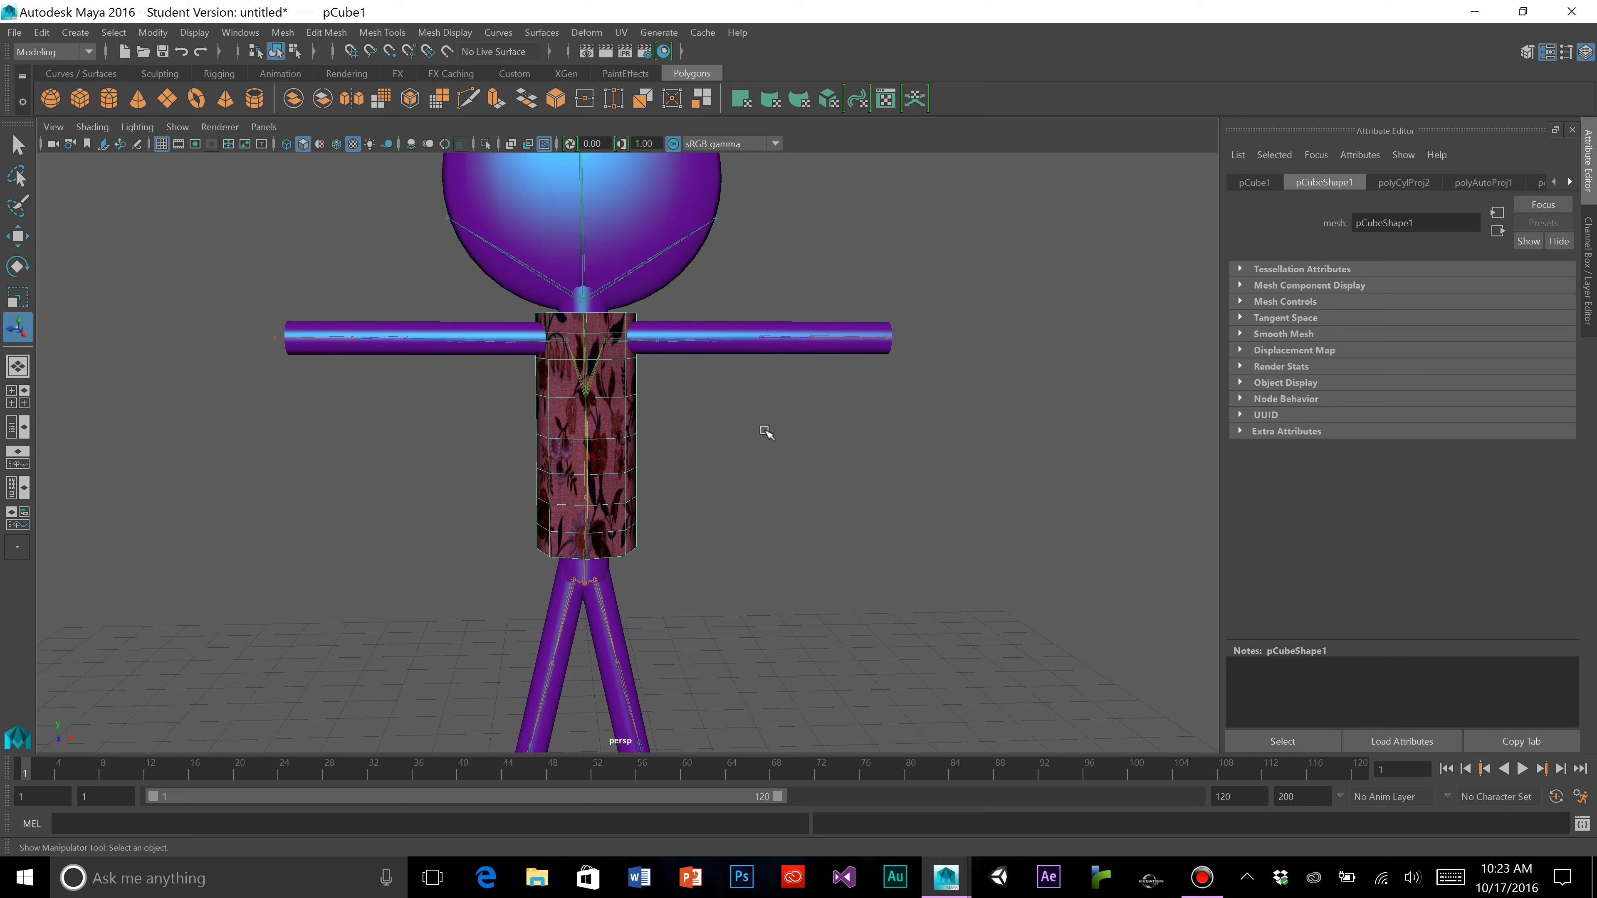
pyautogui.rightClick(801, 460)
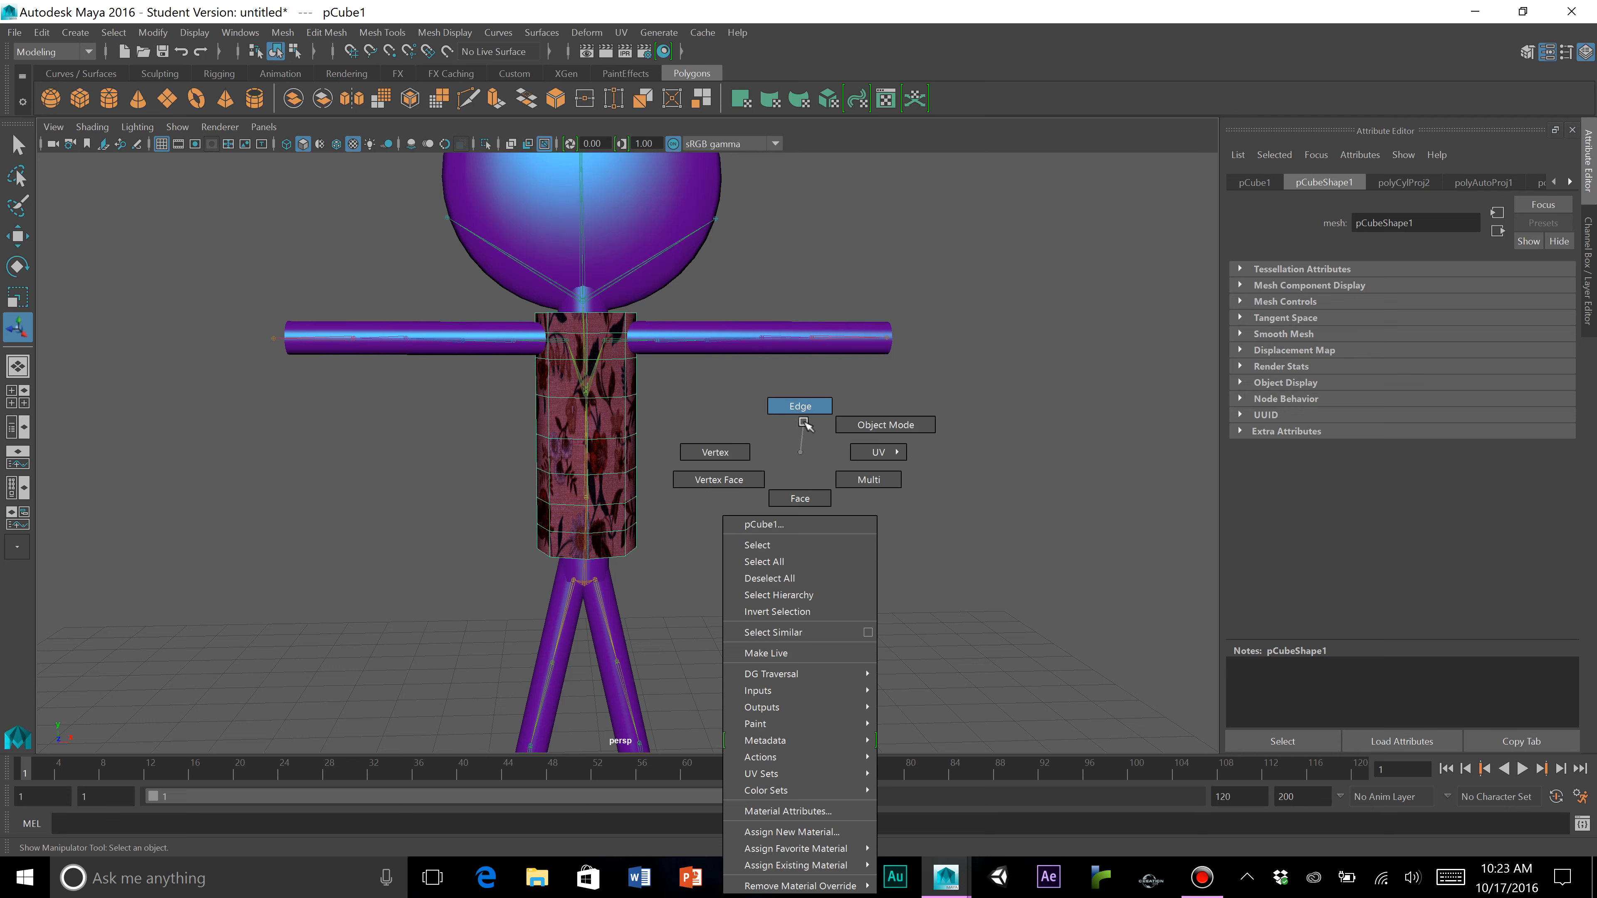
pyautogui.click(802, 428)
pyautogui.scroll(3, 720, 591)
pyautogui.keyDown('alt'); pyautogui.moveTo(720, 591); pyautogui.dragTo(706, 491, button='middle'); pyautogui.keyUp('alt')
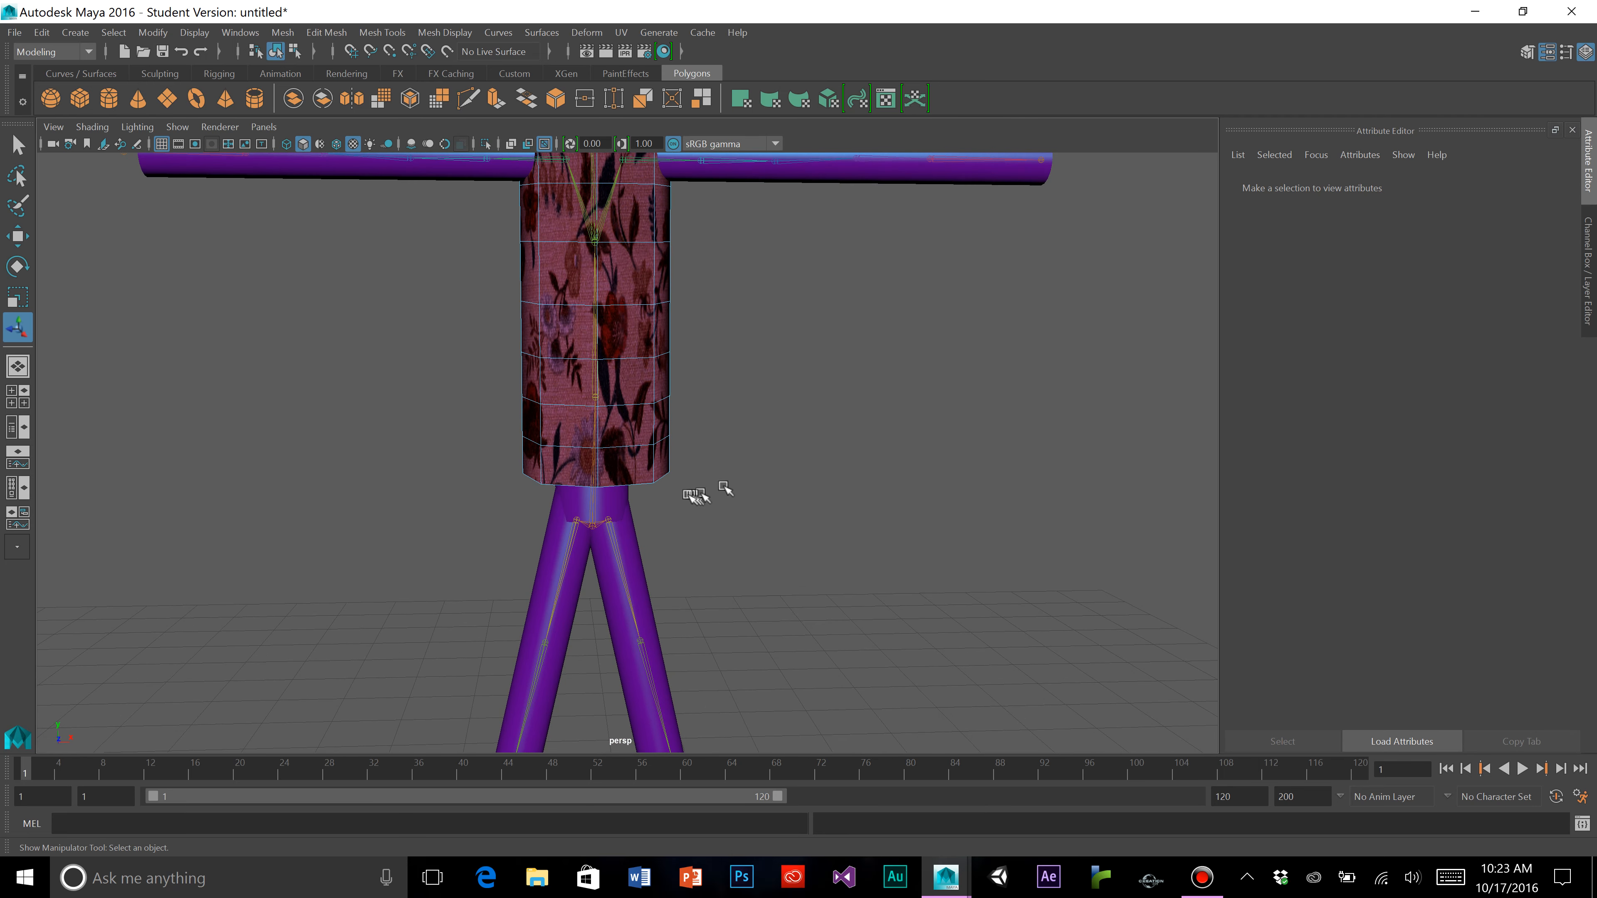
pyautogui.click(639, 481)
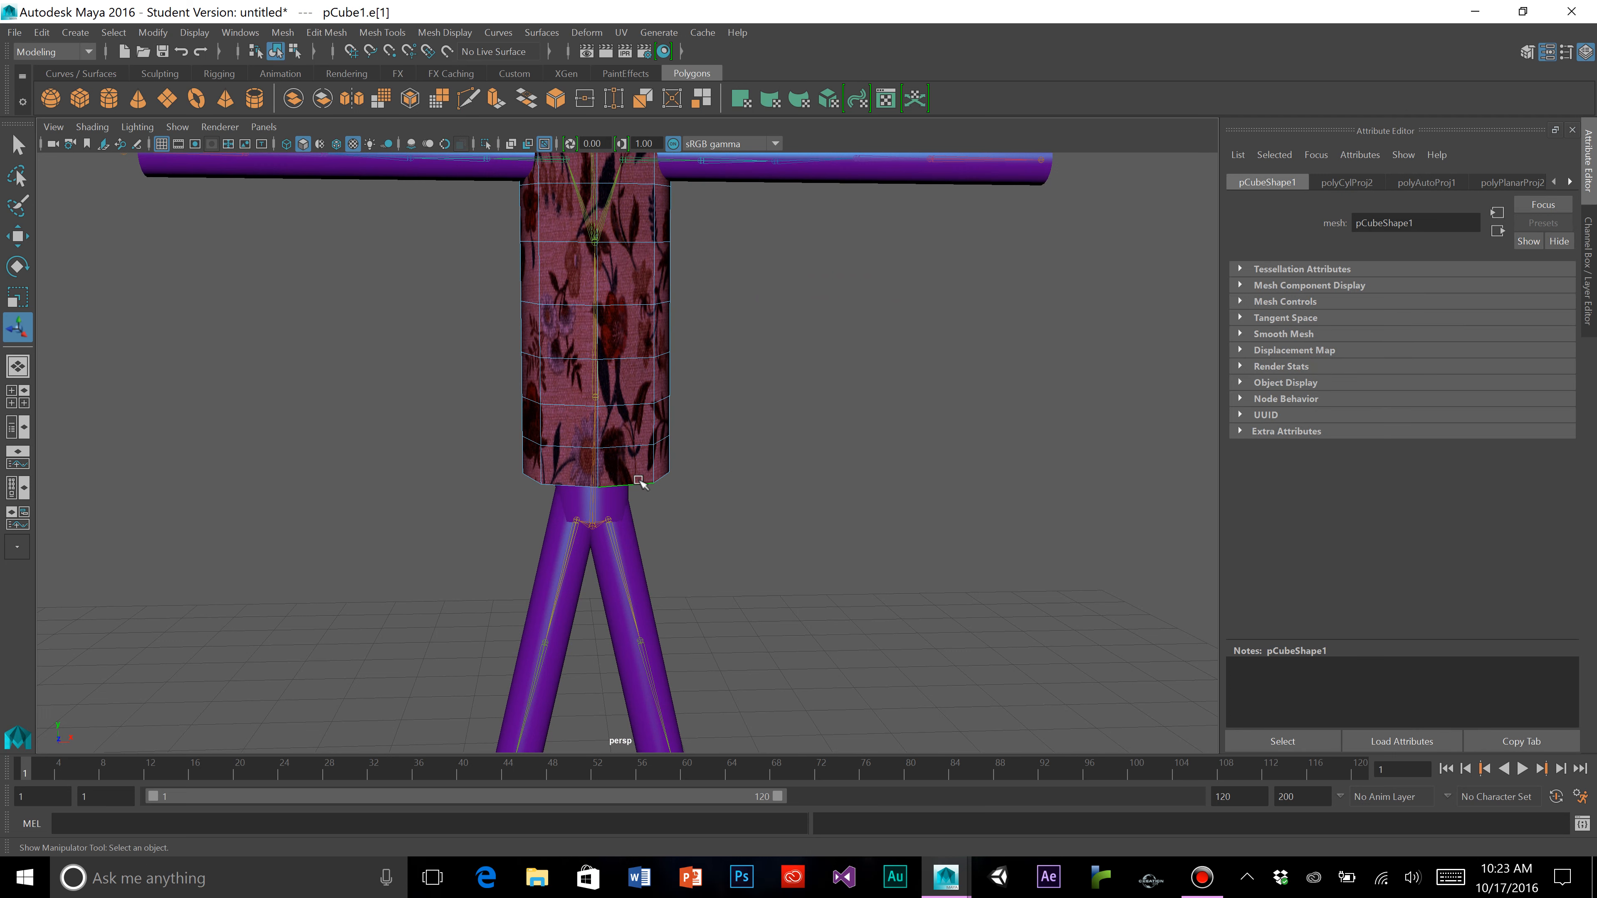
pyautogui.doubleClick(638, 481)
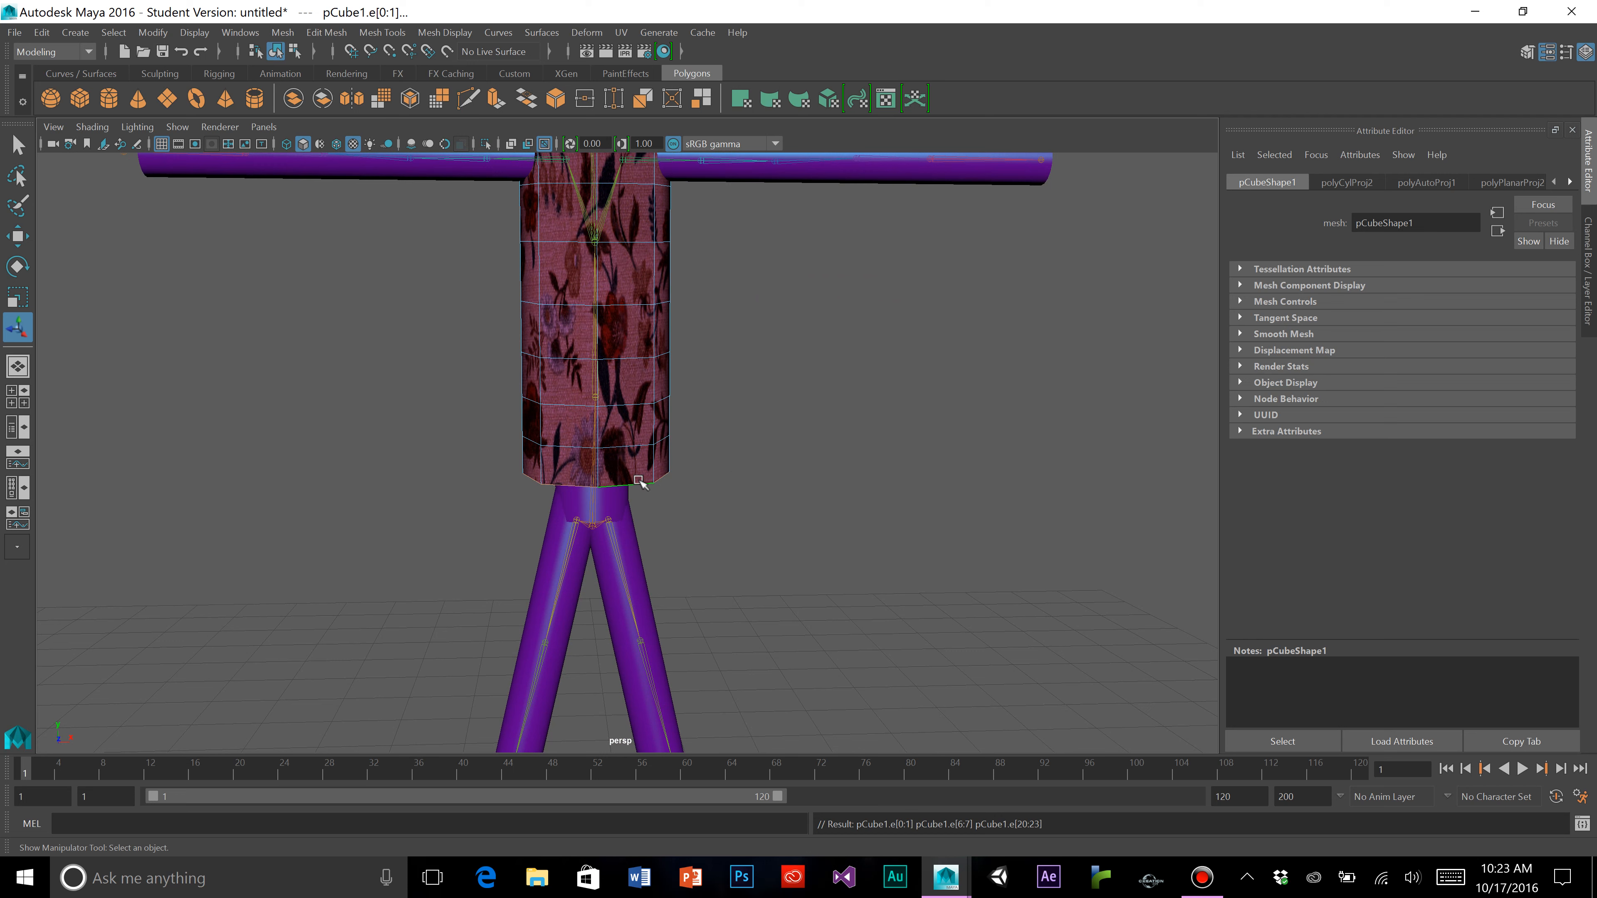
pyautogui.click(25, 301)
pyautogui.moveTo(600, 472); pyautogui.dragTo(686, 480)
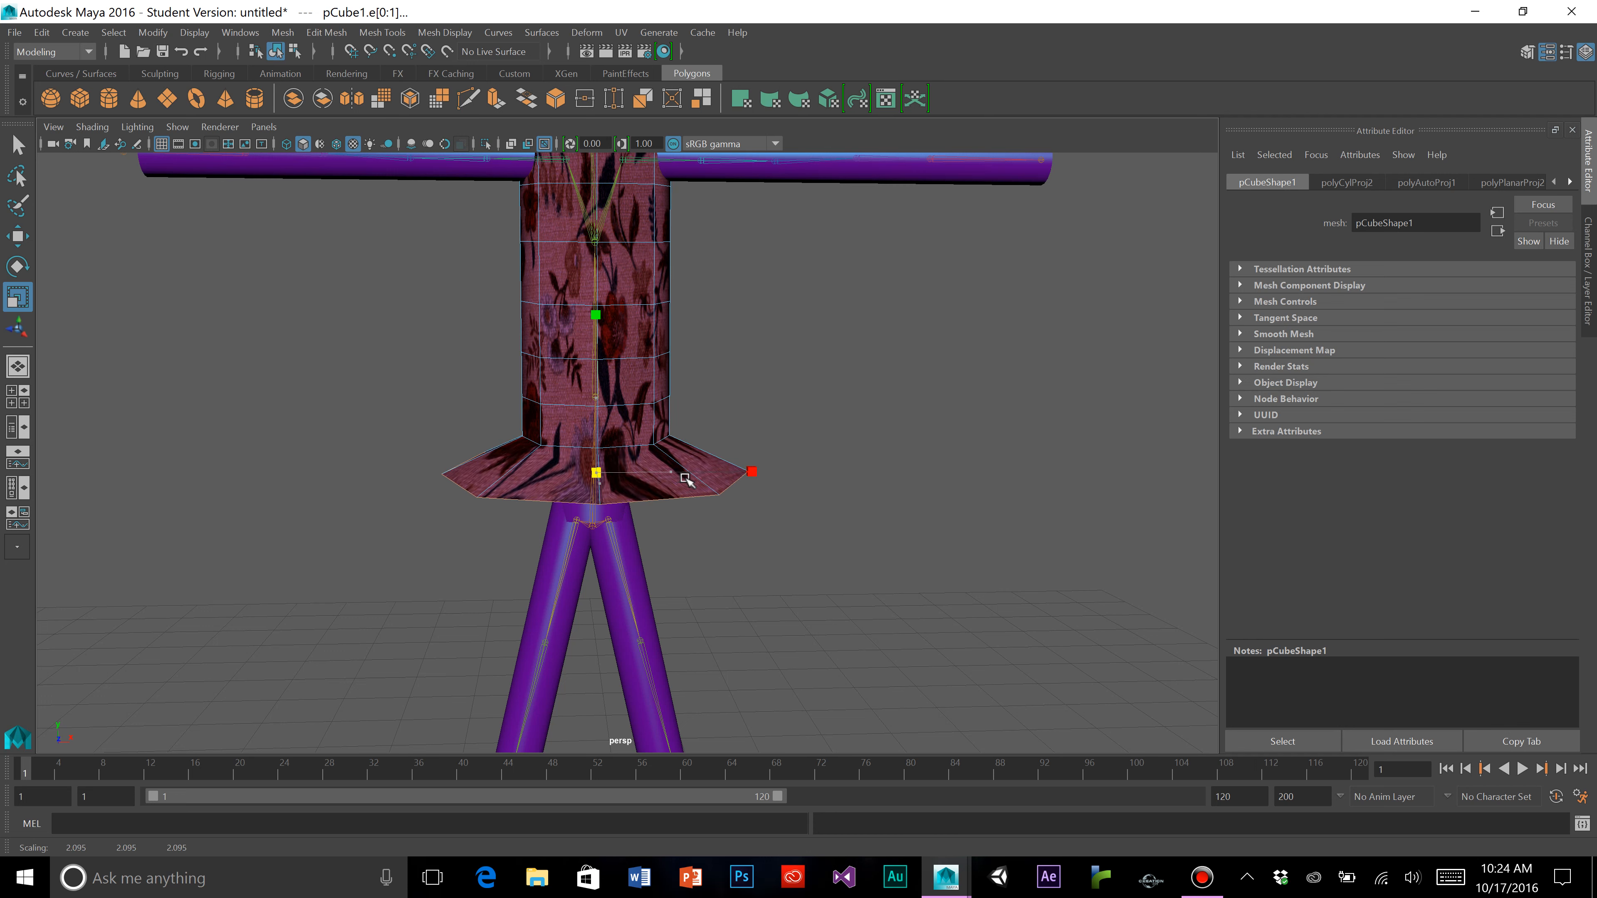
# Move the flared hem loop down to about 1.54 in Y to form a skirt
pyautogui.click(17, 236)
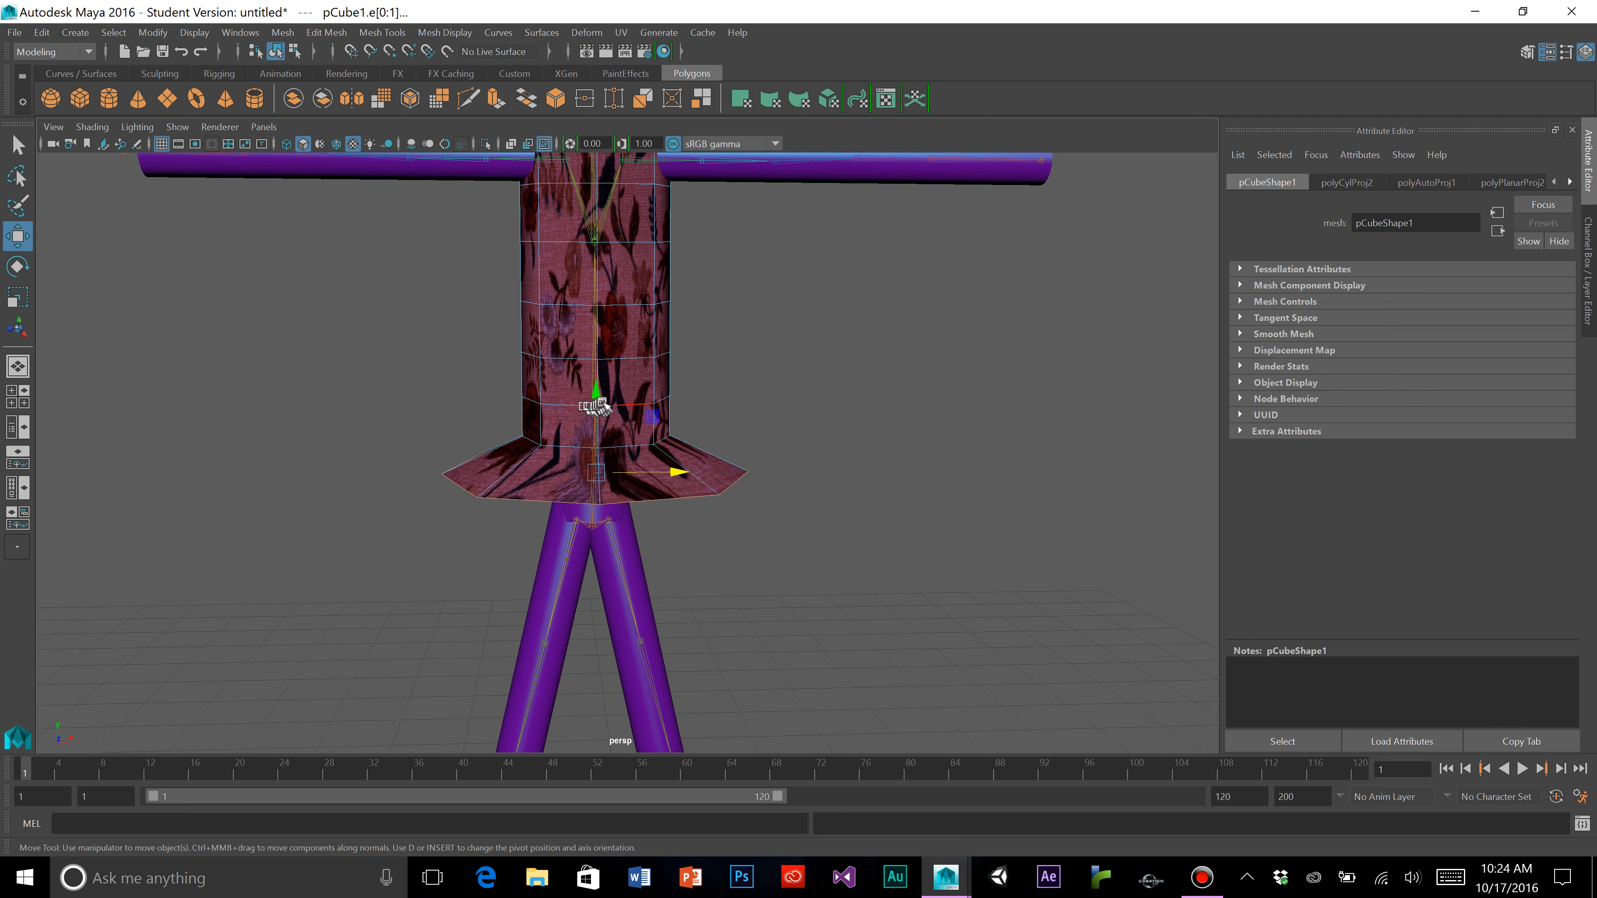
pyautogui.moveTo(597, 406); pyautogui.dragTo(601, 477)
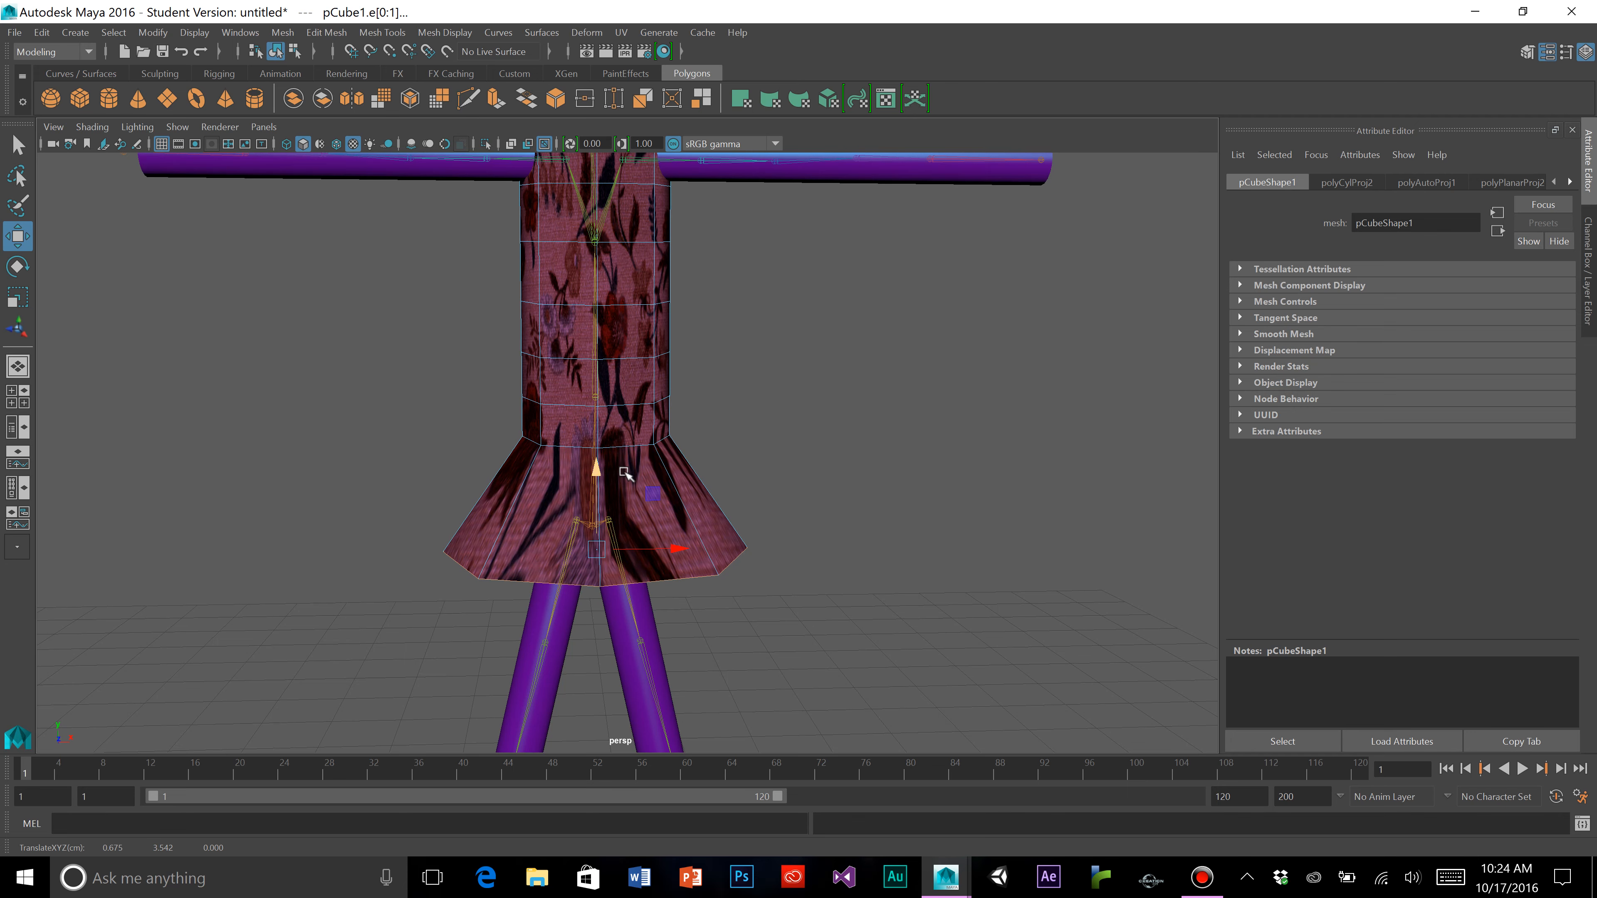
pyautogui.scroll(-2, 754, 400)
pyautogui.scroll(3, 759, 403)
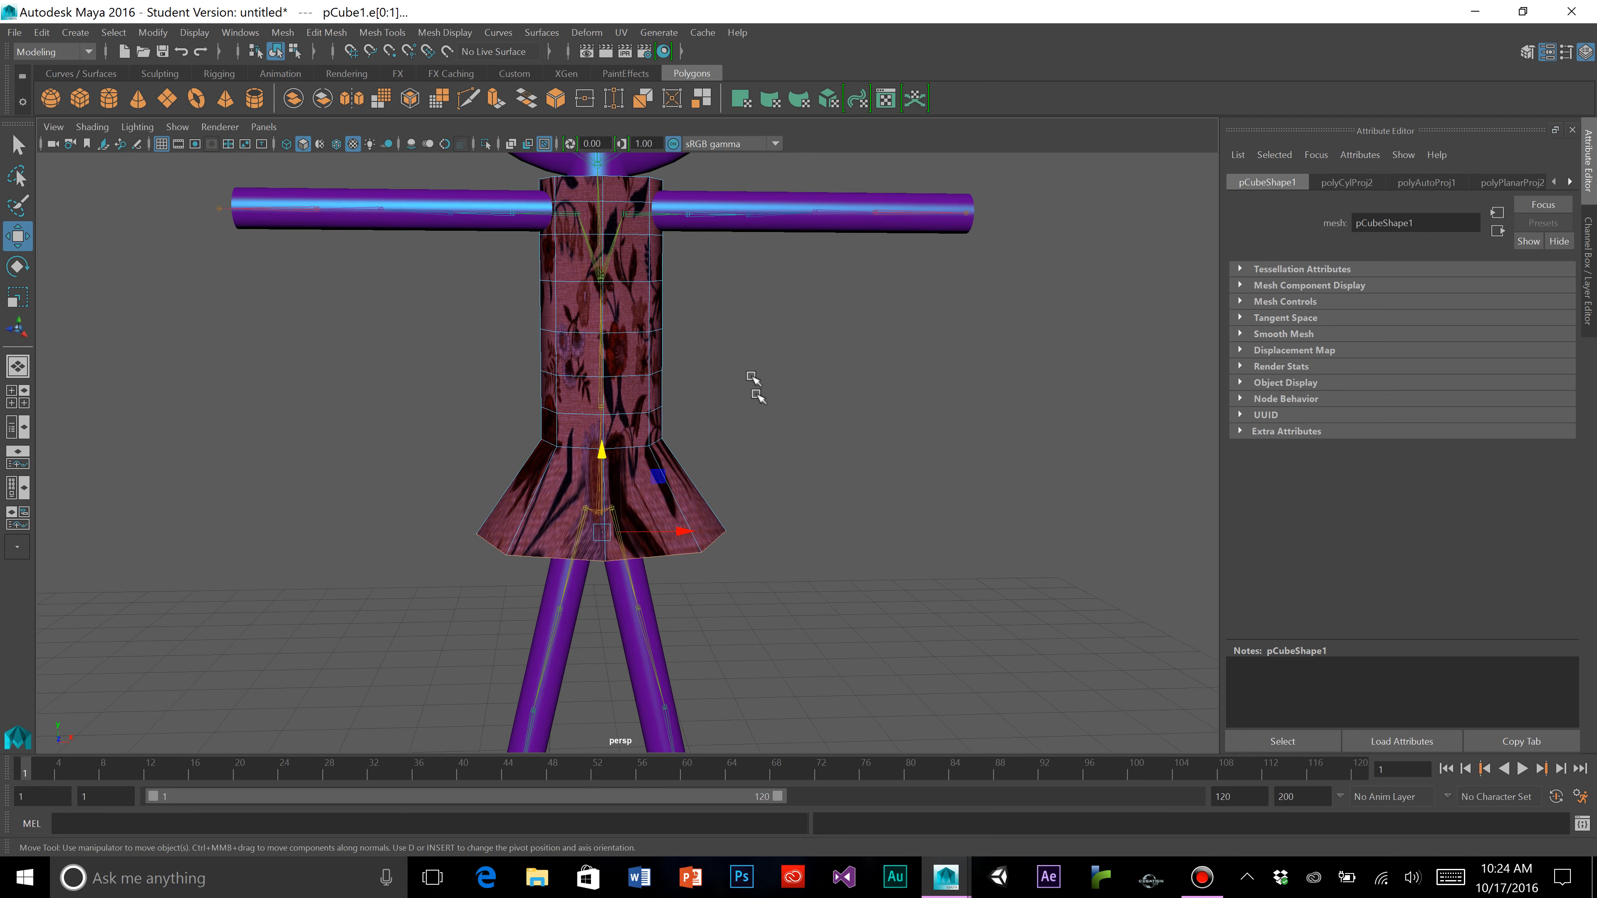
# Narrow the waist by scaling the edge loop around the middle of the torso uniformly to about 0.87
pyautogui.scroll(-2, 748, 314)
pyautogui.click(637, 410)
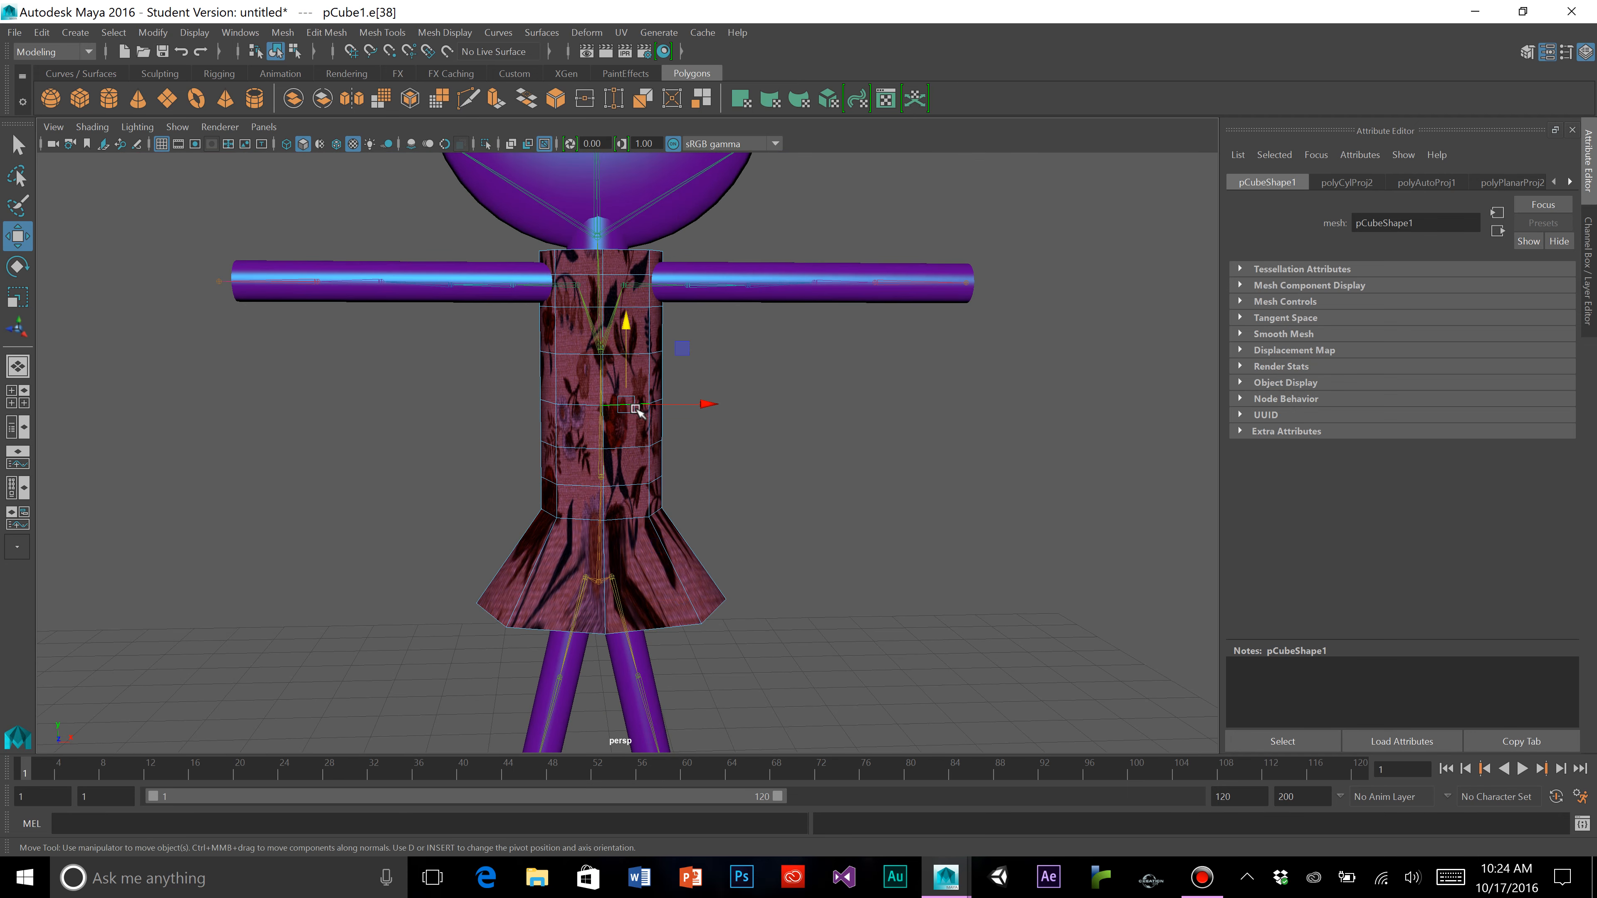
pyautogui.doubleClick(636, 410)
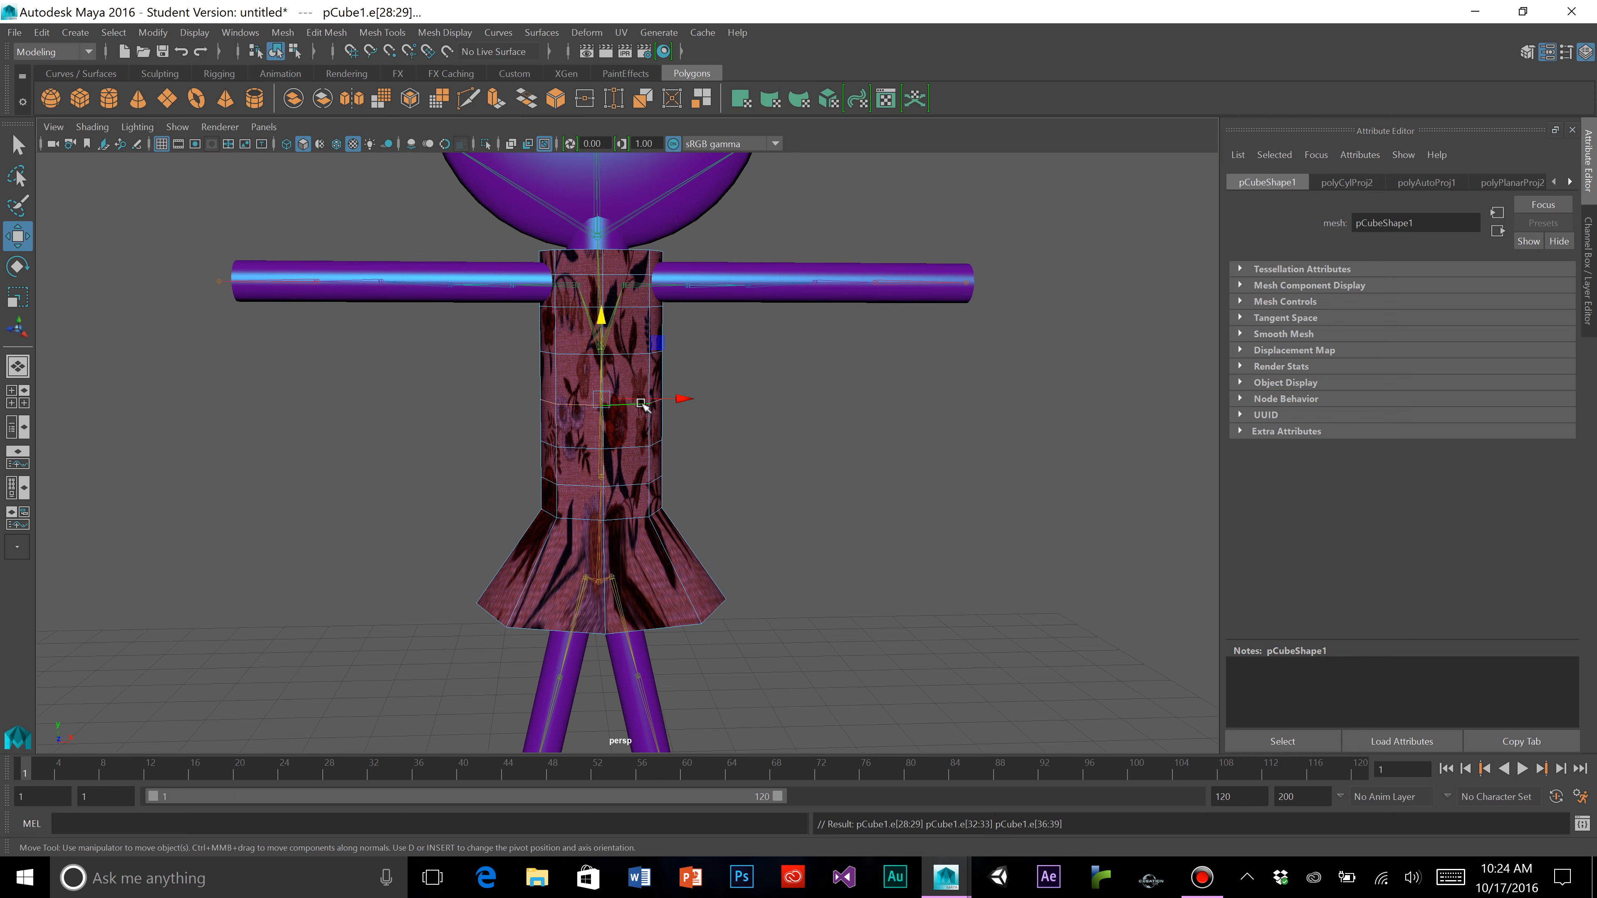
pyautogui.click(8, 299)
pyautogui.scroll(2, 581, 393)
pyautogui.moveTo(591, 381); pyautogui.dragTo(573, 387)
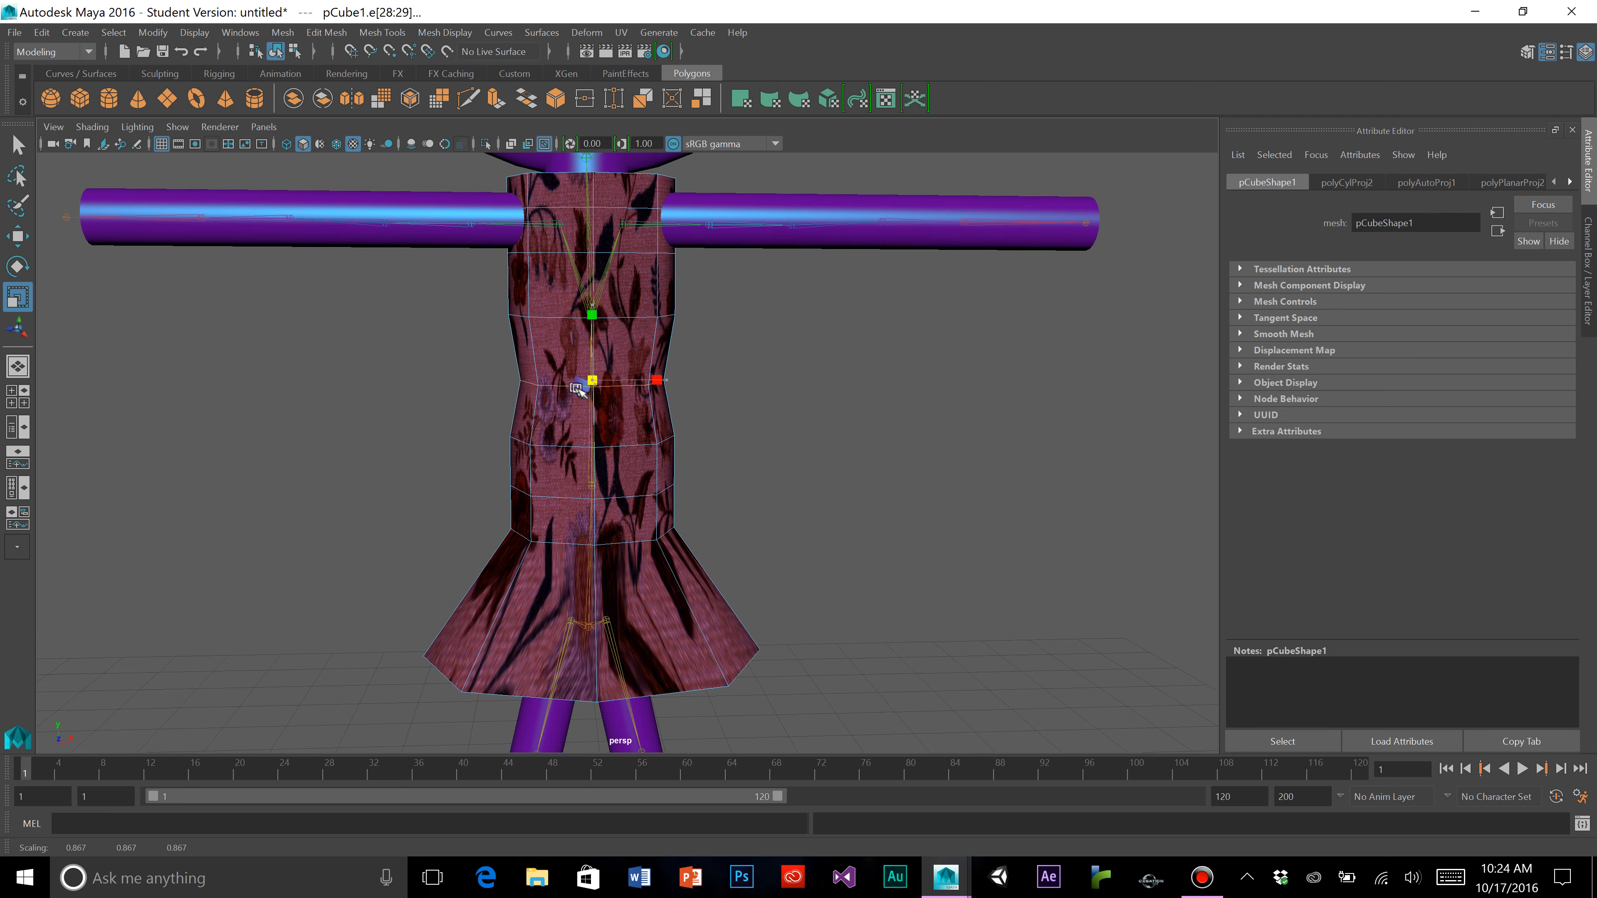
pyautogui.keyDown('alt'); pyautogui.moveTo(688, 275); pyautogui.dragTo(721, 334); pyautogui.keyUp('alt')
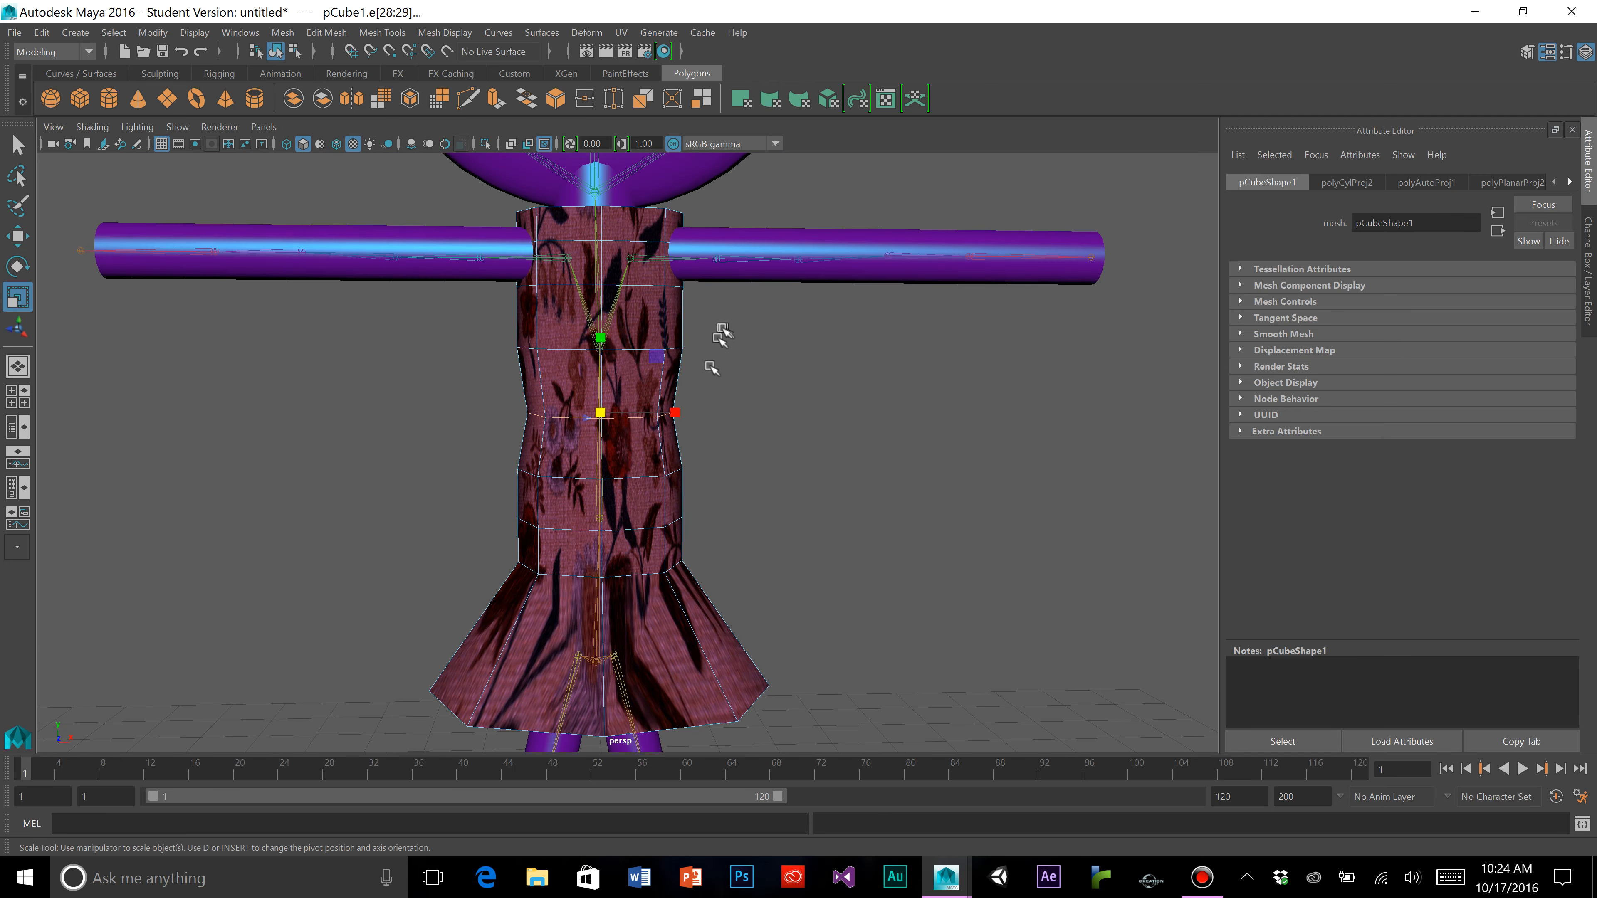
# Scale the edge loop just below the waist slightly inward and fine-tune the scale of the waist loop
pyautogui.doubleClick(633, 471)
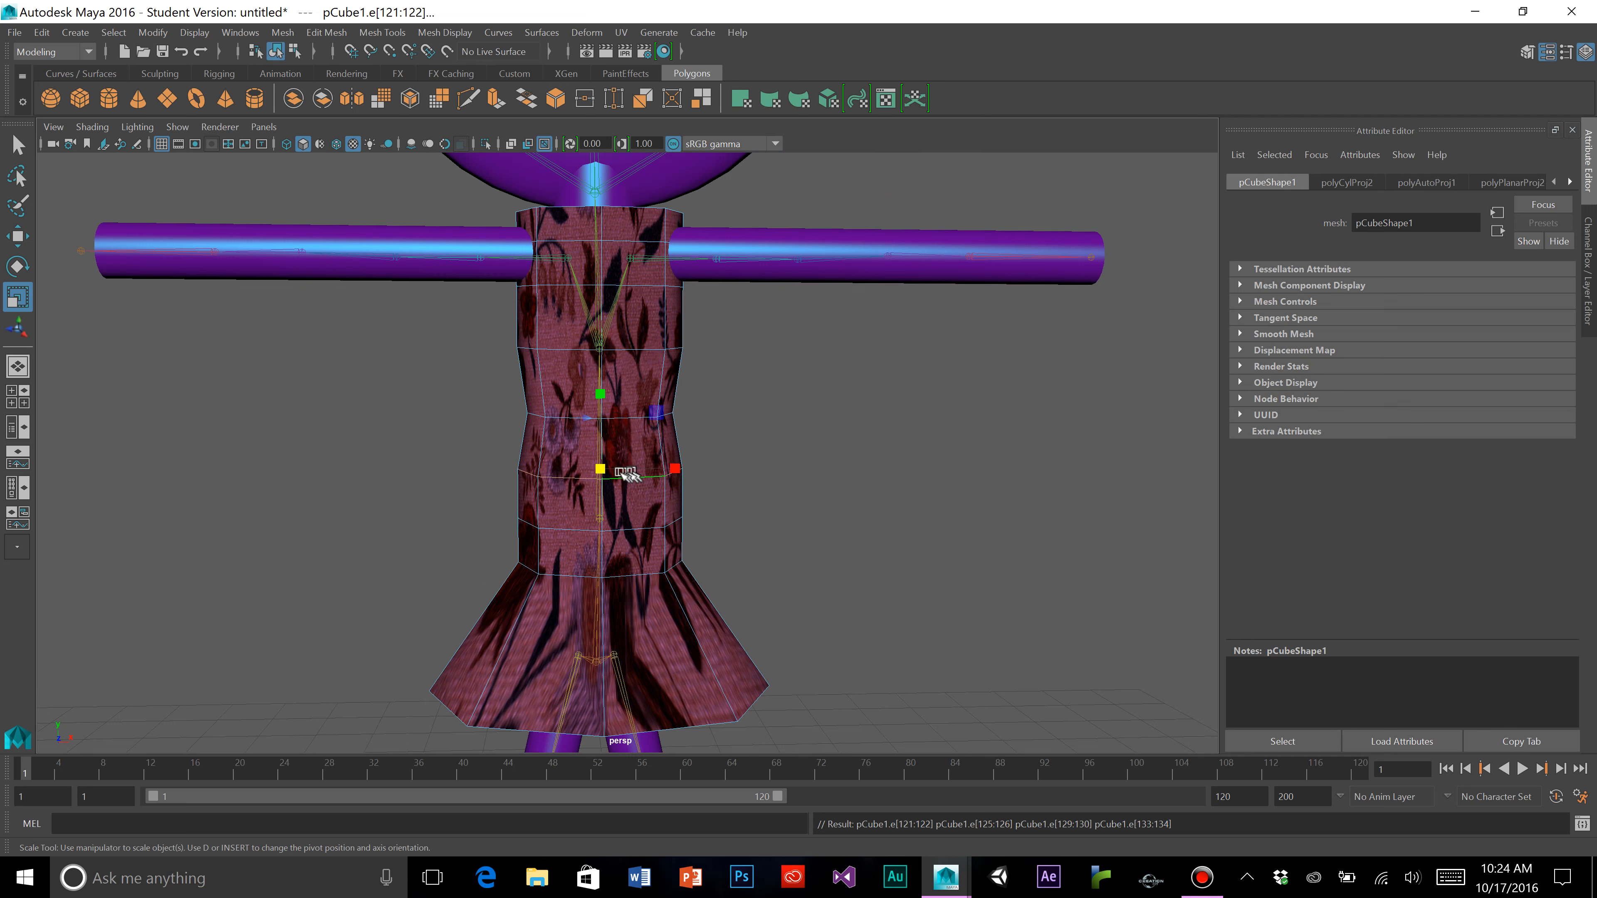
pyautogui.moveTo(607, 469)
pyautogui.mouseDown()
pyautogui.moveTo(594, 456)
pyautogui.moveTo(600, 469)
pyautogui.mouseUp()
pyautogui.click(579, 418)
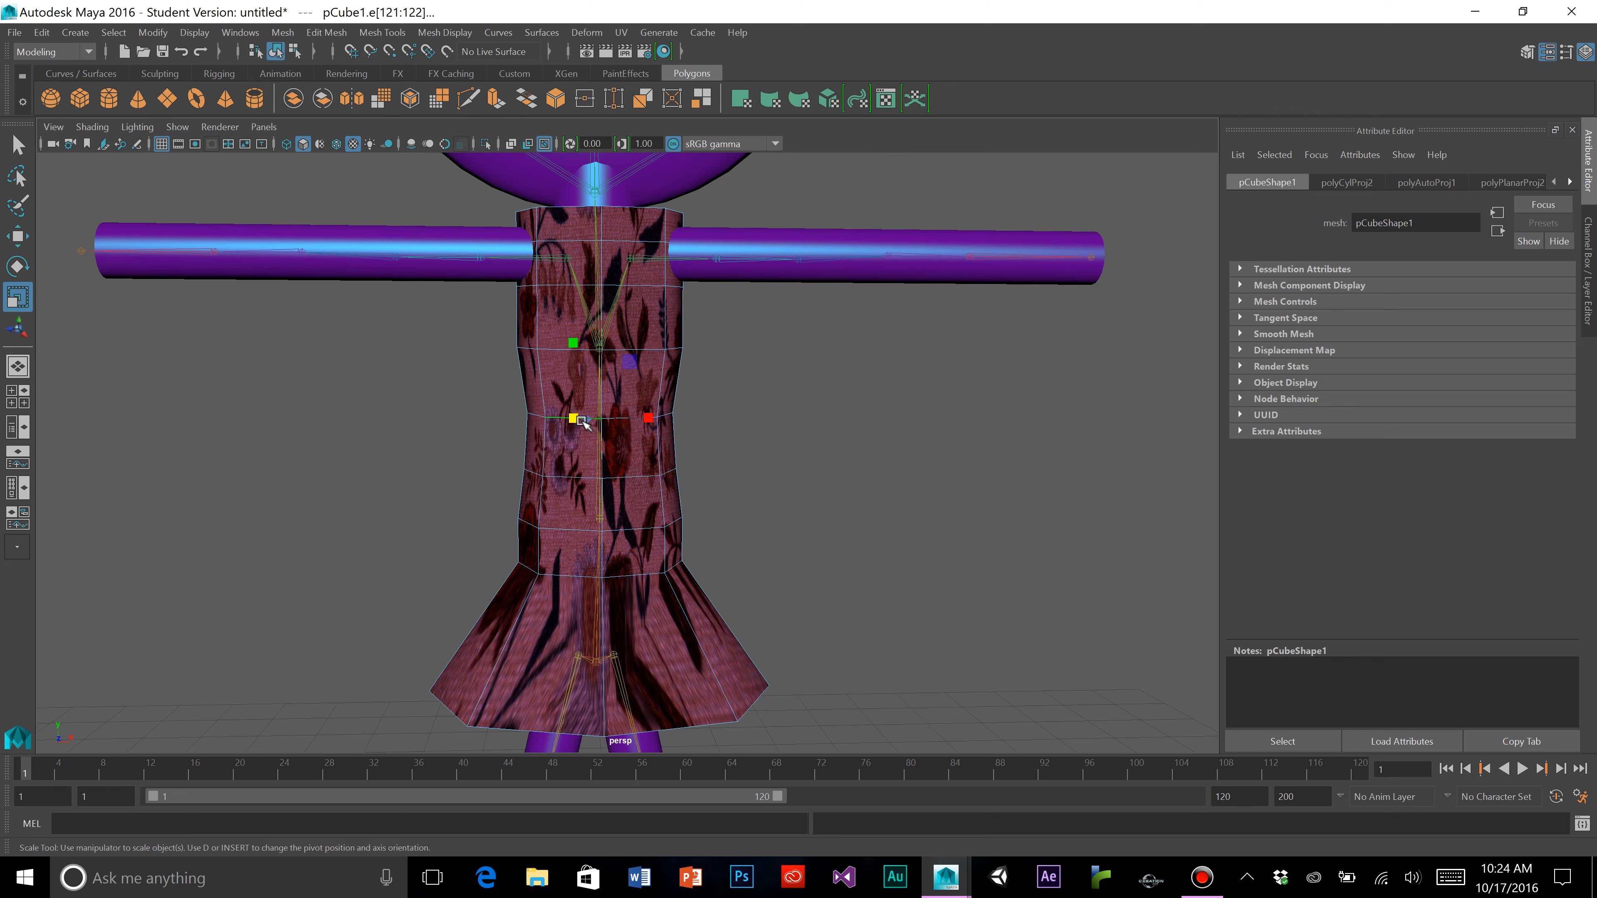
pyautogui.doubleClick(581, 419)
pyautogui.moveTo(598, 414); pyautogui.dragTo(603, 416)
pyautogui.scroll(-4, 723, 372)
pyautogui.keyDown('alt'); pyautogui.moveTo(726, 376); pyautogui.dragTo(731, 394); pyautogui.keyUp('alt')
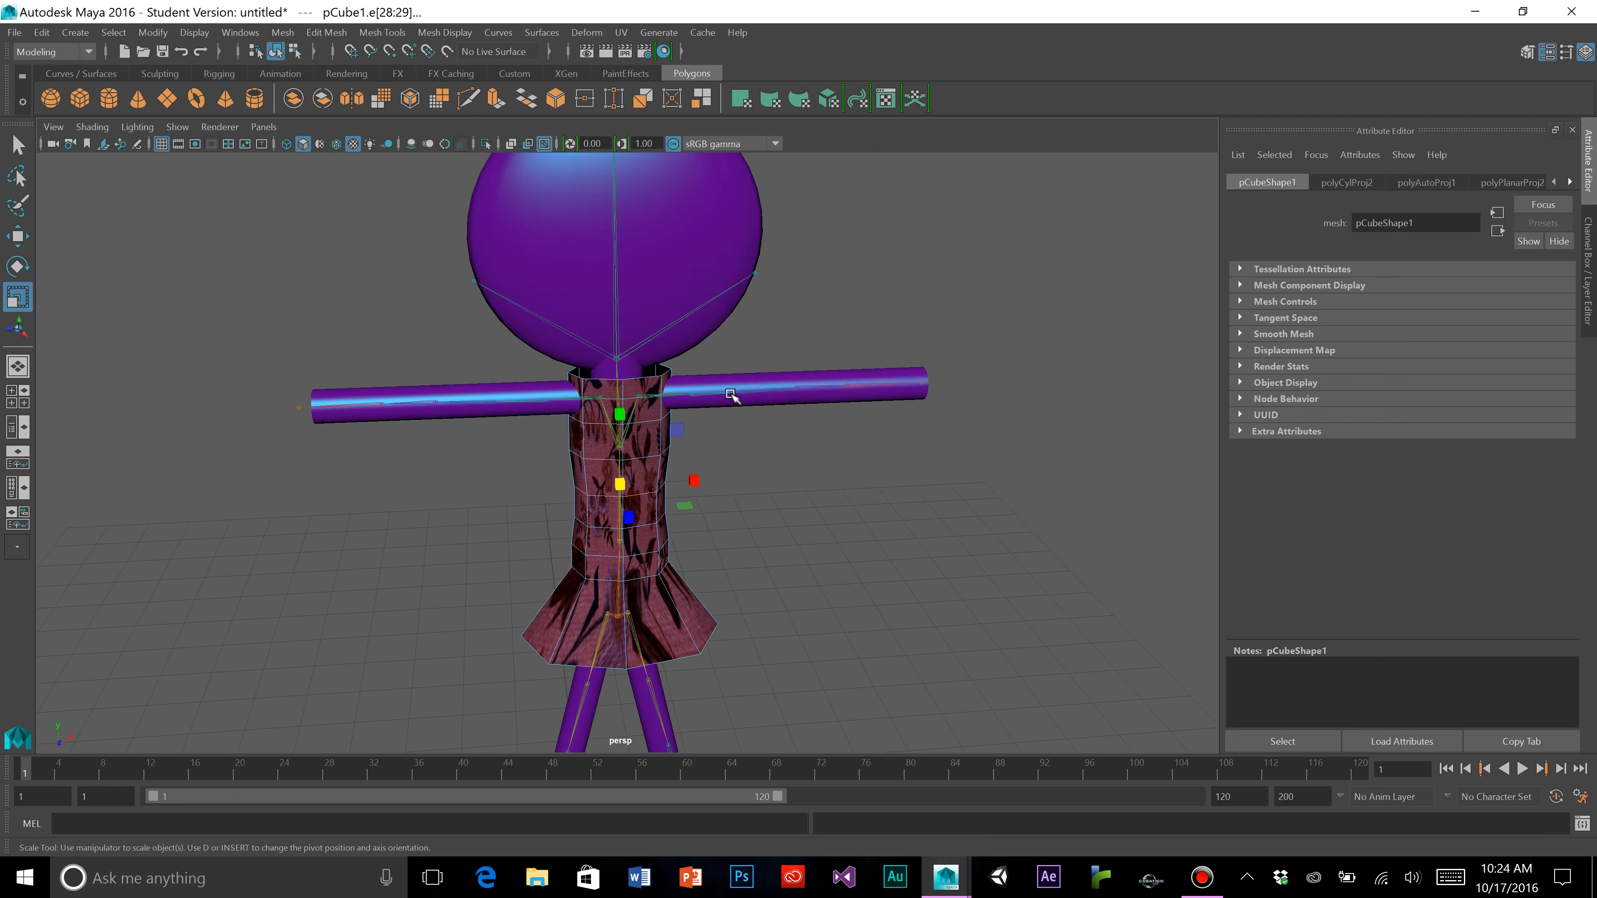
# Scale the dress mesh's top edge loop inward to close the neckline around the neck
pyautogui.scroll(3, 710, 396)
pyautogui.doubleClick(657, 352)
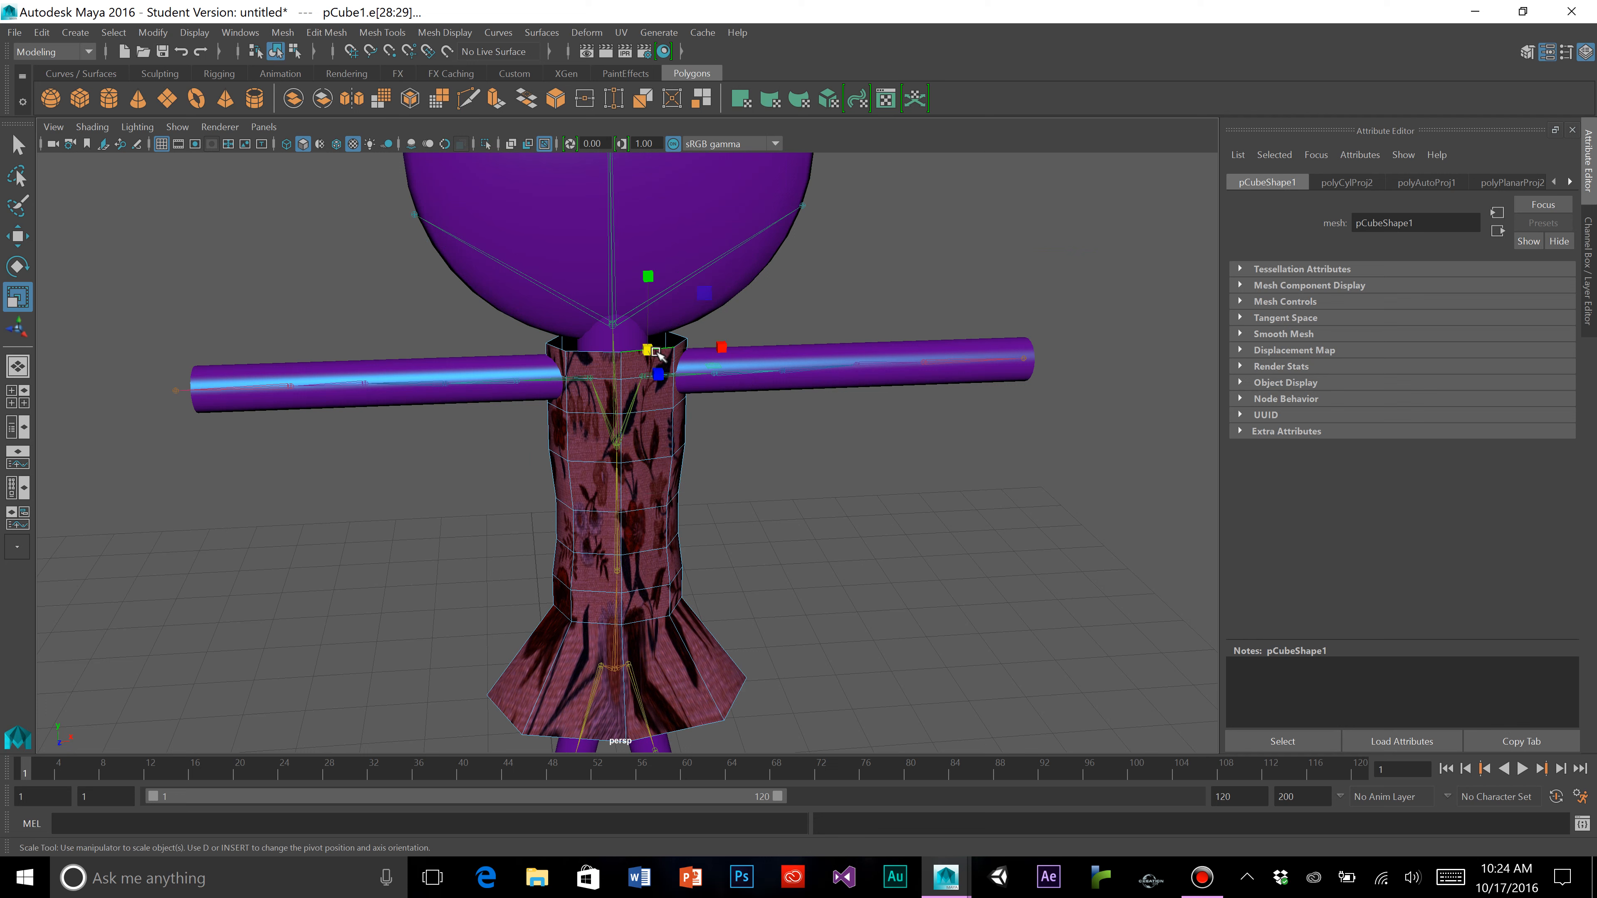
pyautogui.moveTo(619, 340); pyautogui.dragTo(596, 343)
pyautogui.scroll(-4, 814, 486)
pyautogui.keyDown('alt'); pyautogui.moveTo(793, 466); pyautogui.dragTo(787, 455); pyautogui.keyUp('alt')
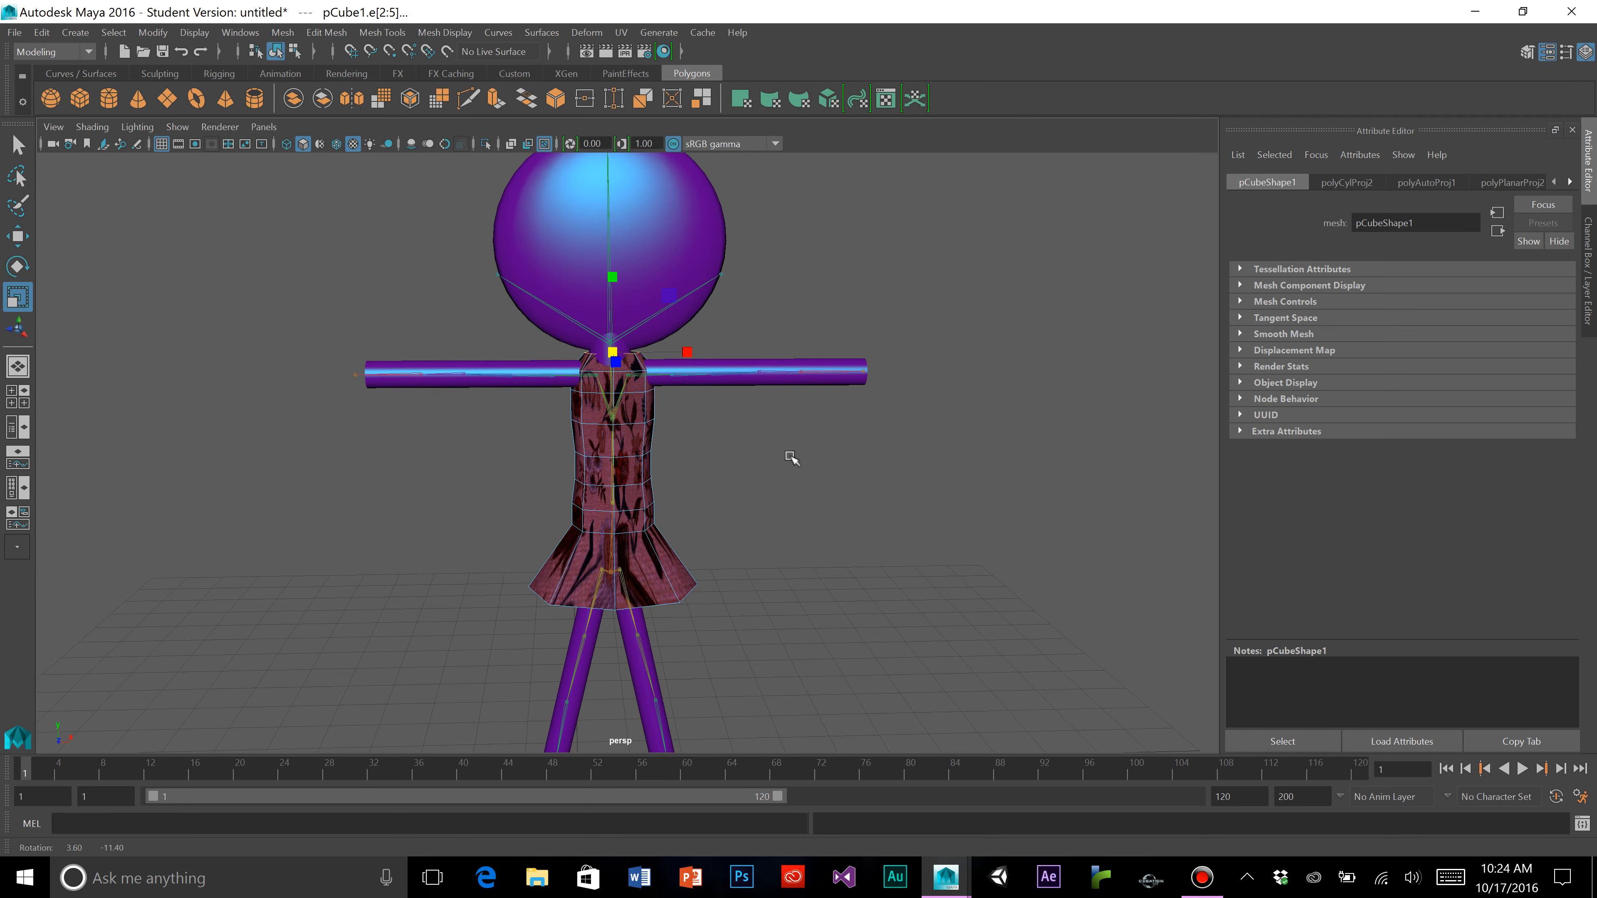
# Return to object mode and bind the dress mesh to the skeleton's root joint with Bind Skin
pyautogui.moveTo(970, 278); pyautogui.dragTo(1004, 266, button='right')
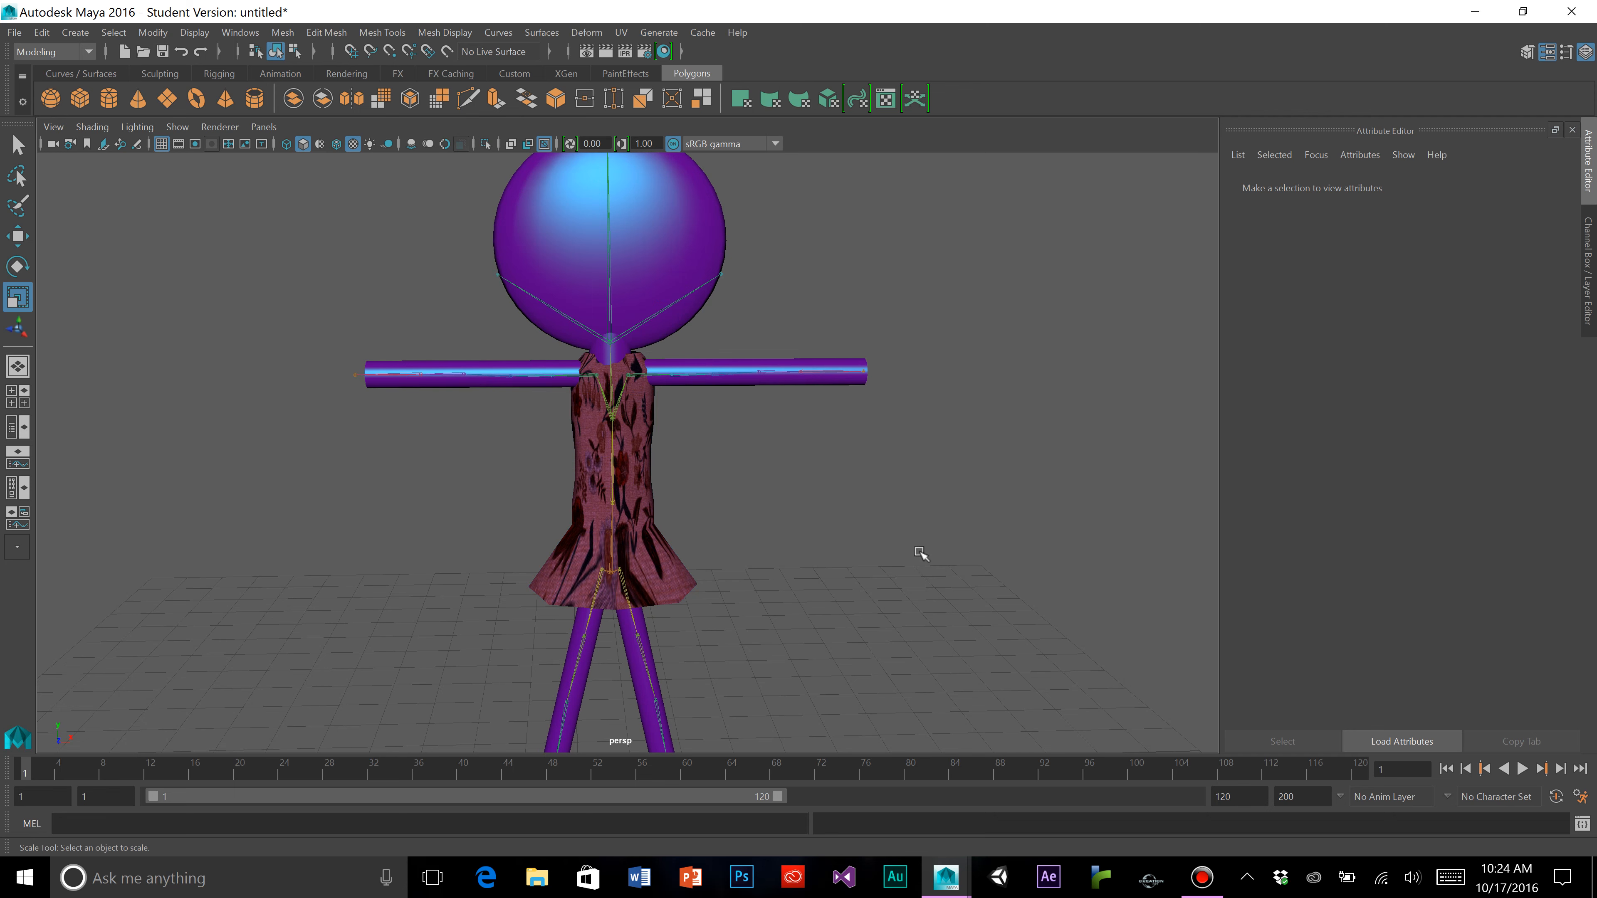
pyautogui.click(650, 486)
pyautogui.scroll(4, 707, 509)
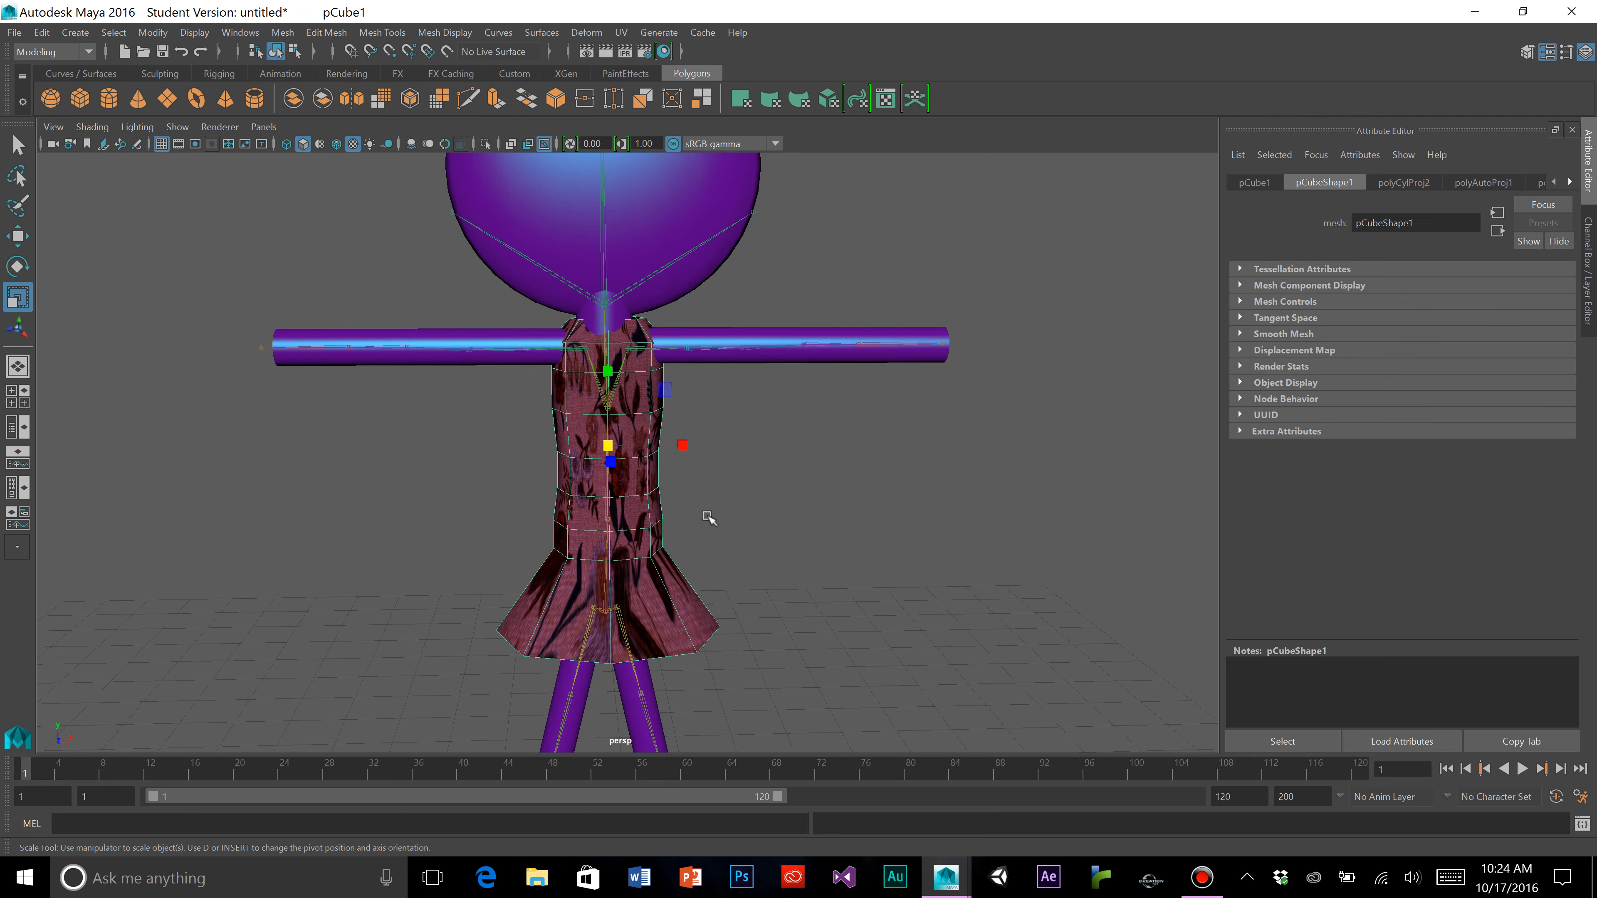
pyautogui.click(602, 622)
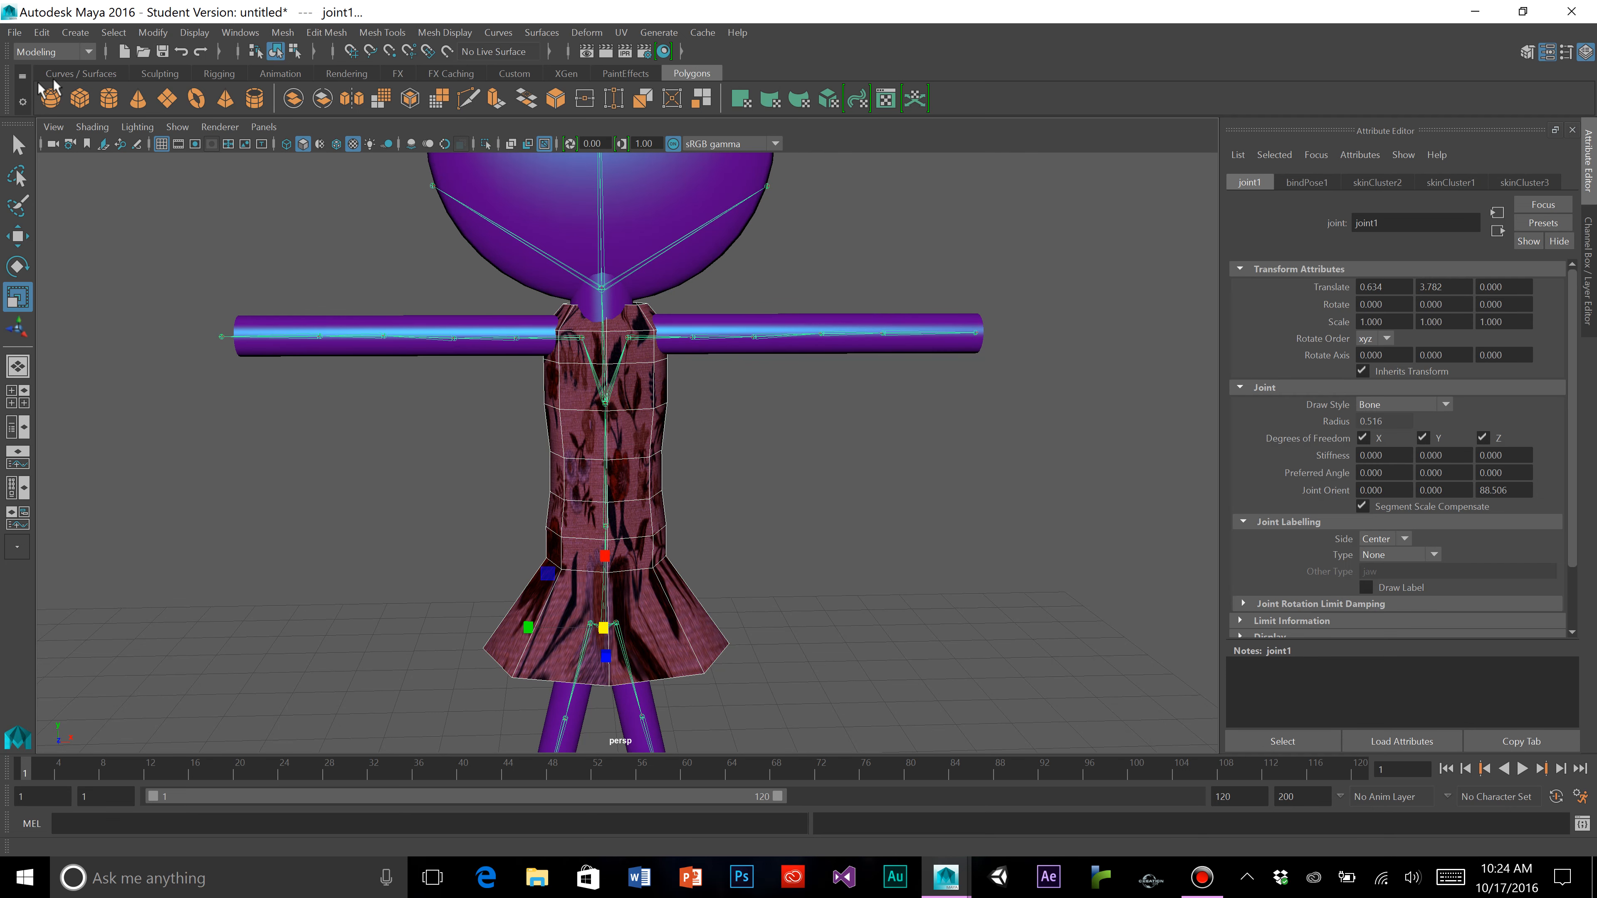
pyautogui.click(75, 52)
pyautogui.click(44, 69)
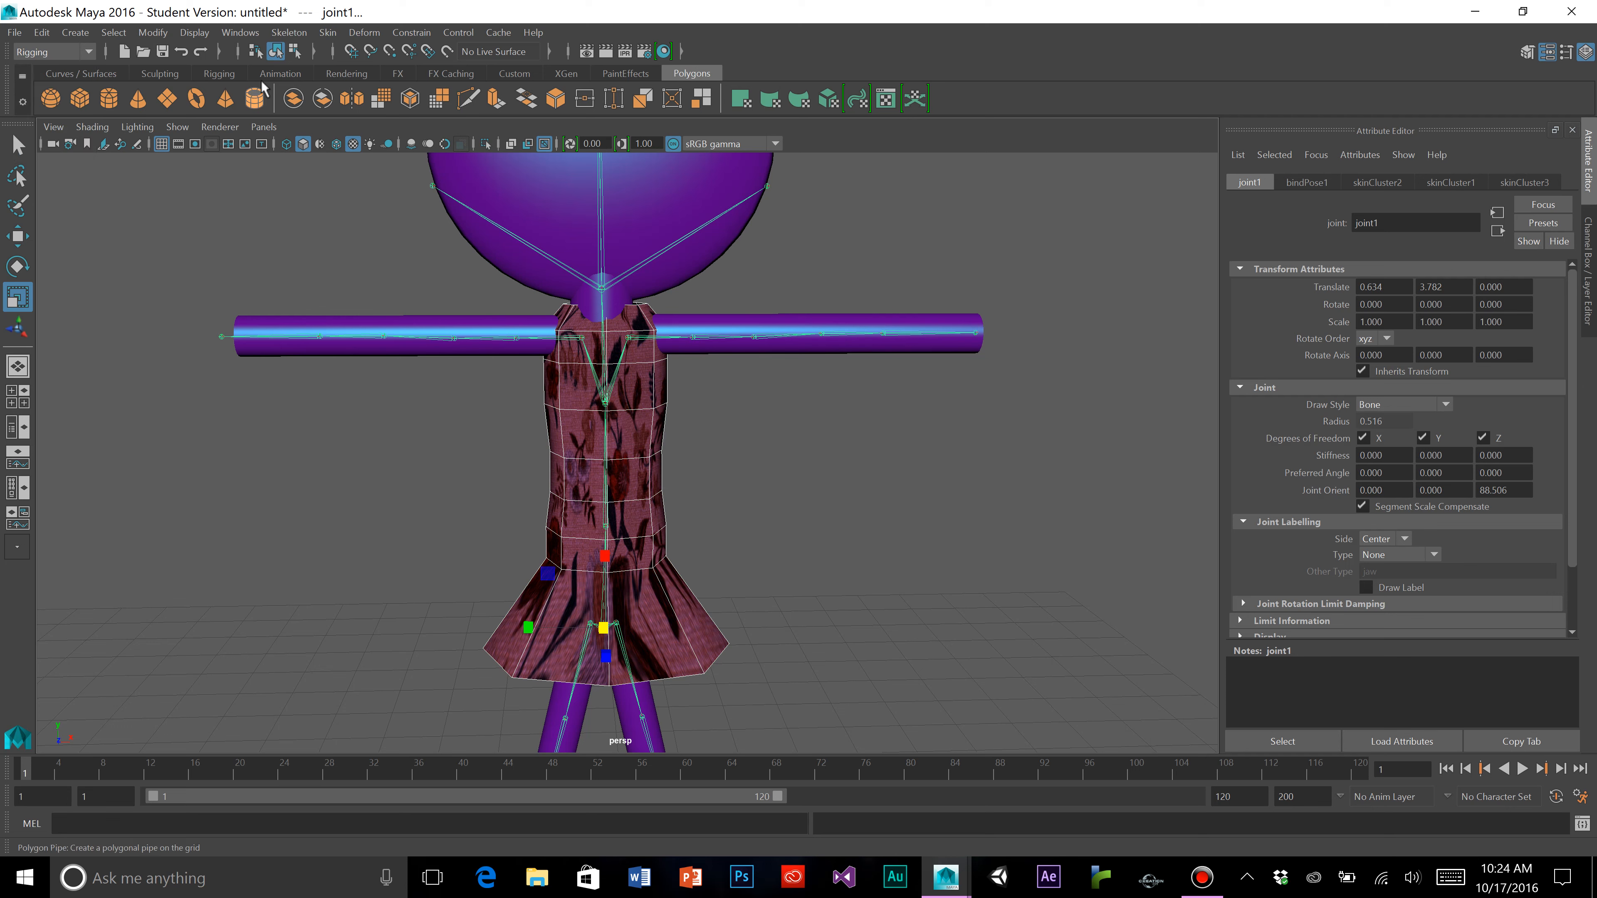
pyautogui.click(328, 32)
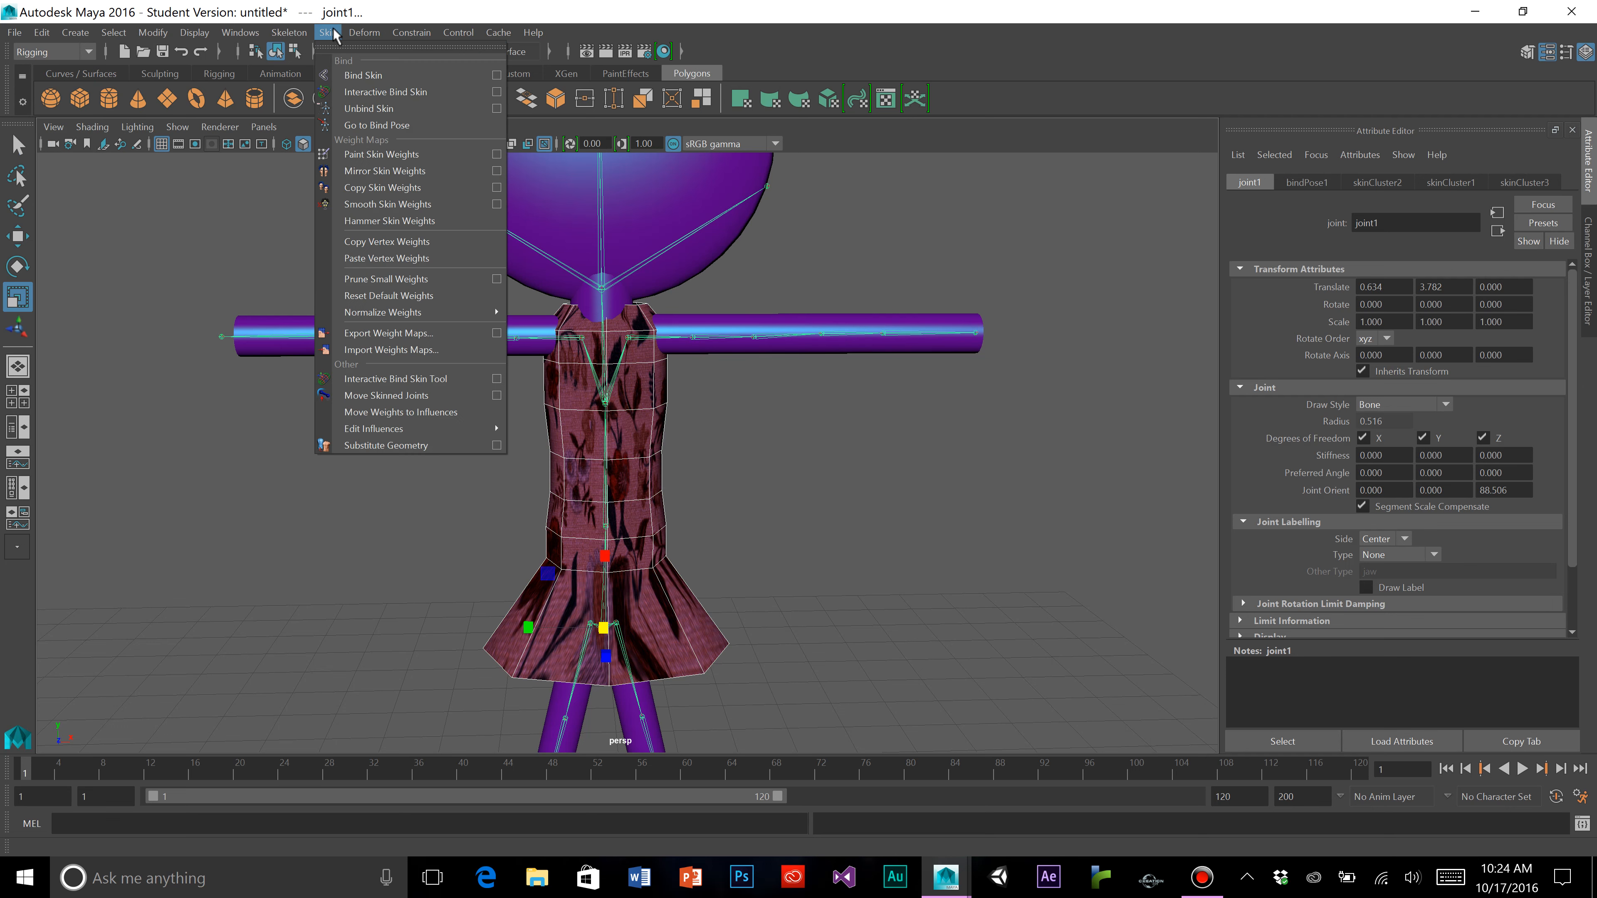
pyautogui.click(376, 75)
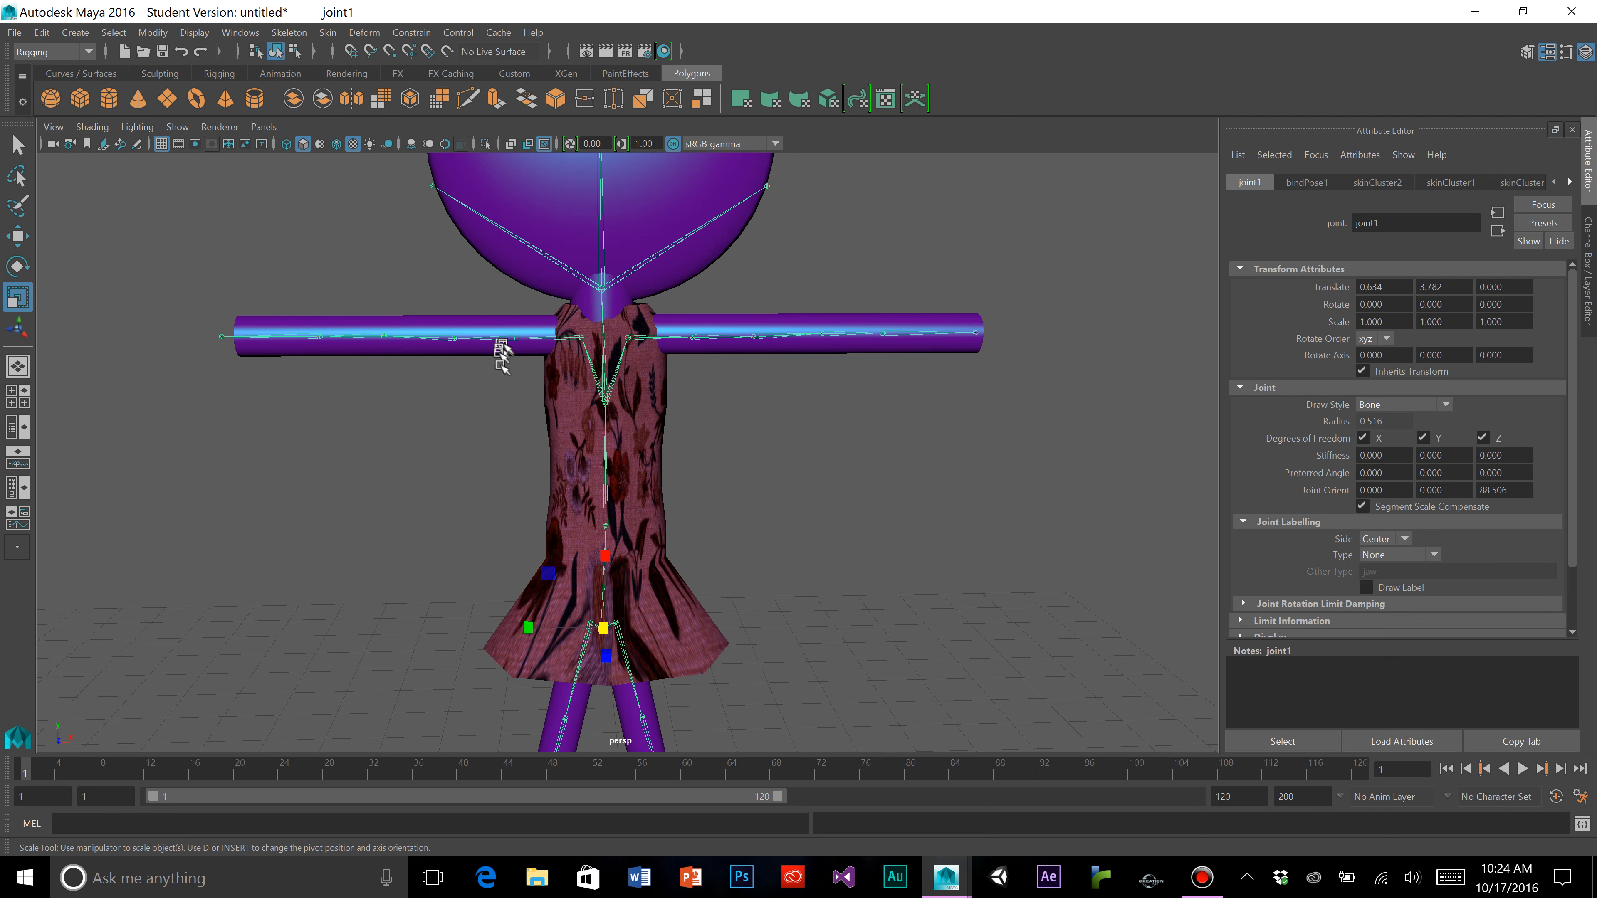
# Rotate the lower spine joint to test how the dress deforms, and undo the rotation
pyautogui.click(607, 497)
pyautogui.click(18, 264)
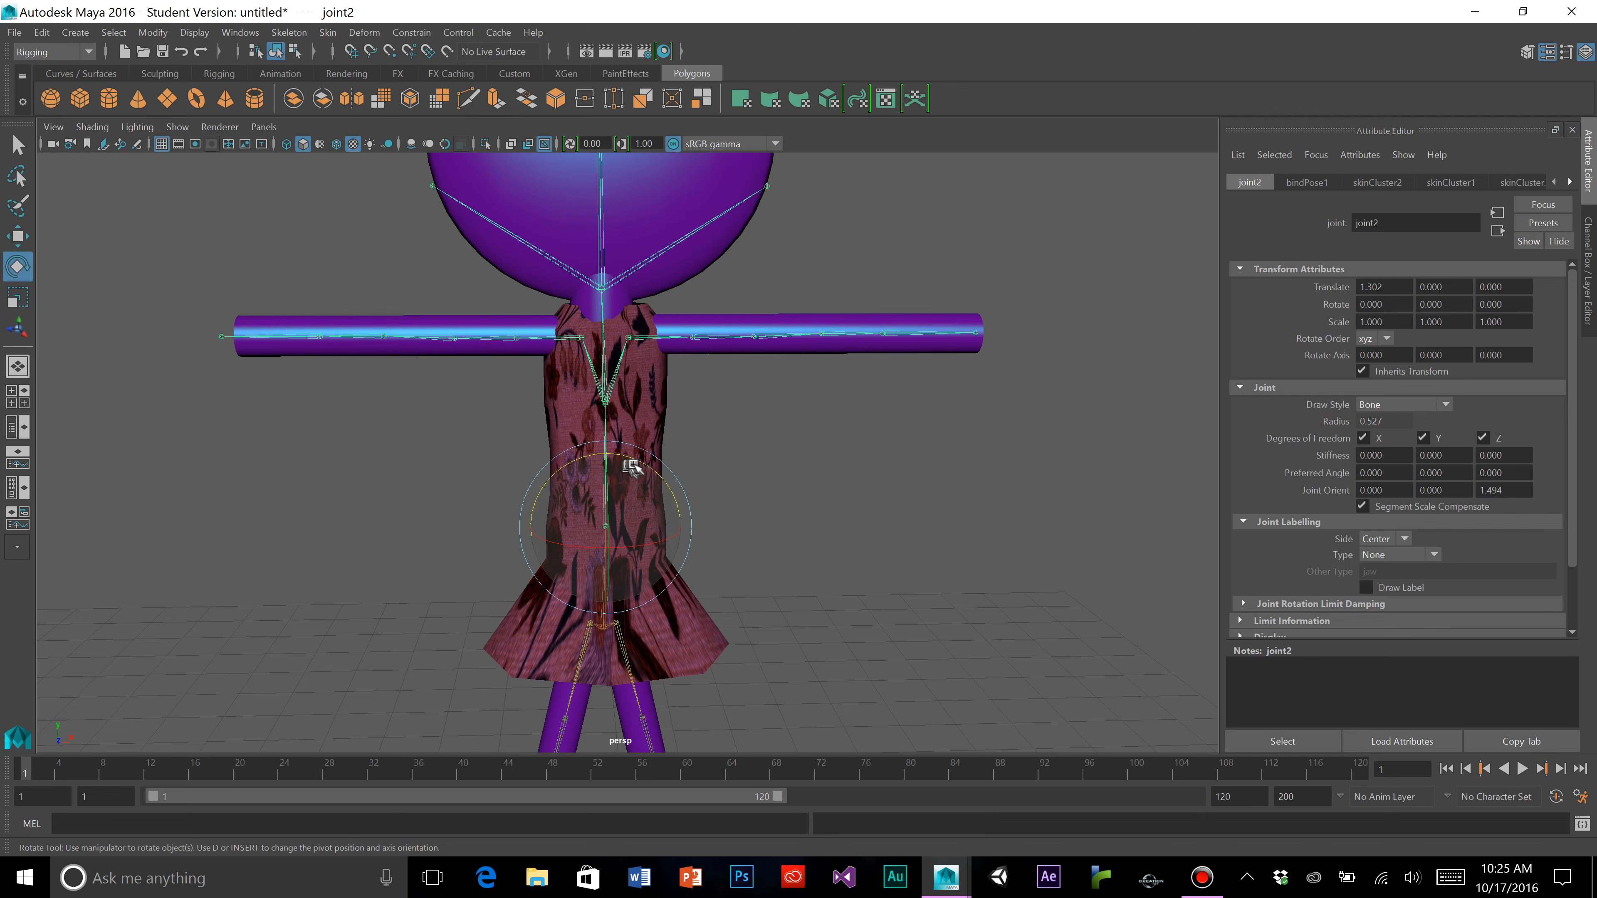
pyautogui.moveTo(638, 464); pyautogui.dragTo(660, 503)
pyautogui.hotkey('ctrl', 'z')
# Rotate one hip joint to test how the skirt follows the leg, and undo the rotation
pyautogui.click(626, 647)
pyautogui.scroll(-4, 739, 651)
pyautogui.keyDown('alt'); pyautogui.moveTo(742, 650); pyautogui.dragTo(771, 646); pyautogui.keyUp('alt')
pyautogui.moveTo(677, 608)
pyautogui.mouseDown()
pyautogui.moveTo(644, 509)
pyautogui.moveTo(679, 643)
pyautogui.moveTo(672, 616)
pyautogui.mouseUp()
pyautogui.hotkey('ctrl', 'z')
pyautogui.hotkey('ctrl', 'z')
pyautogui.hotkey('ctrl', 'z')
pyautogui.hotkey('ctrl', 'z')
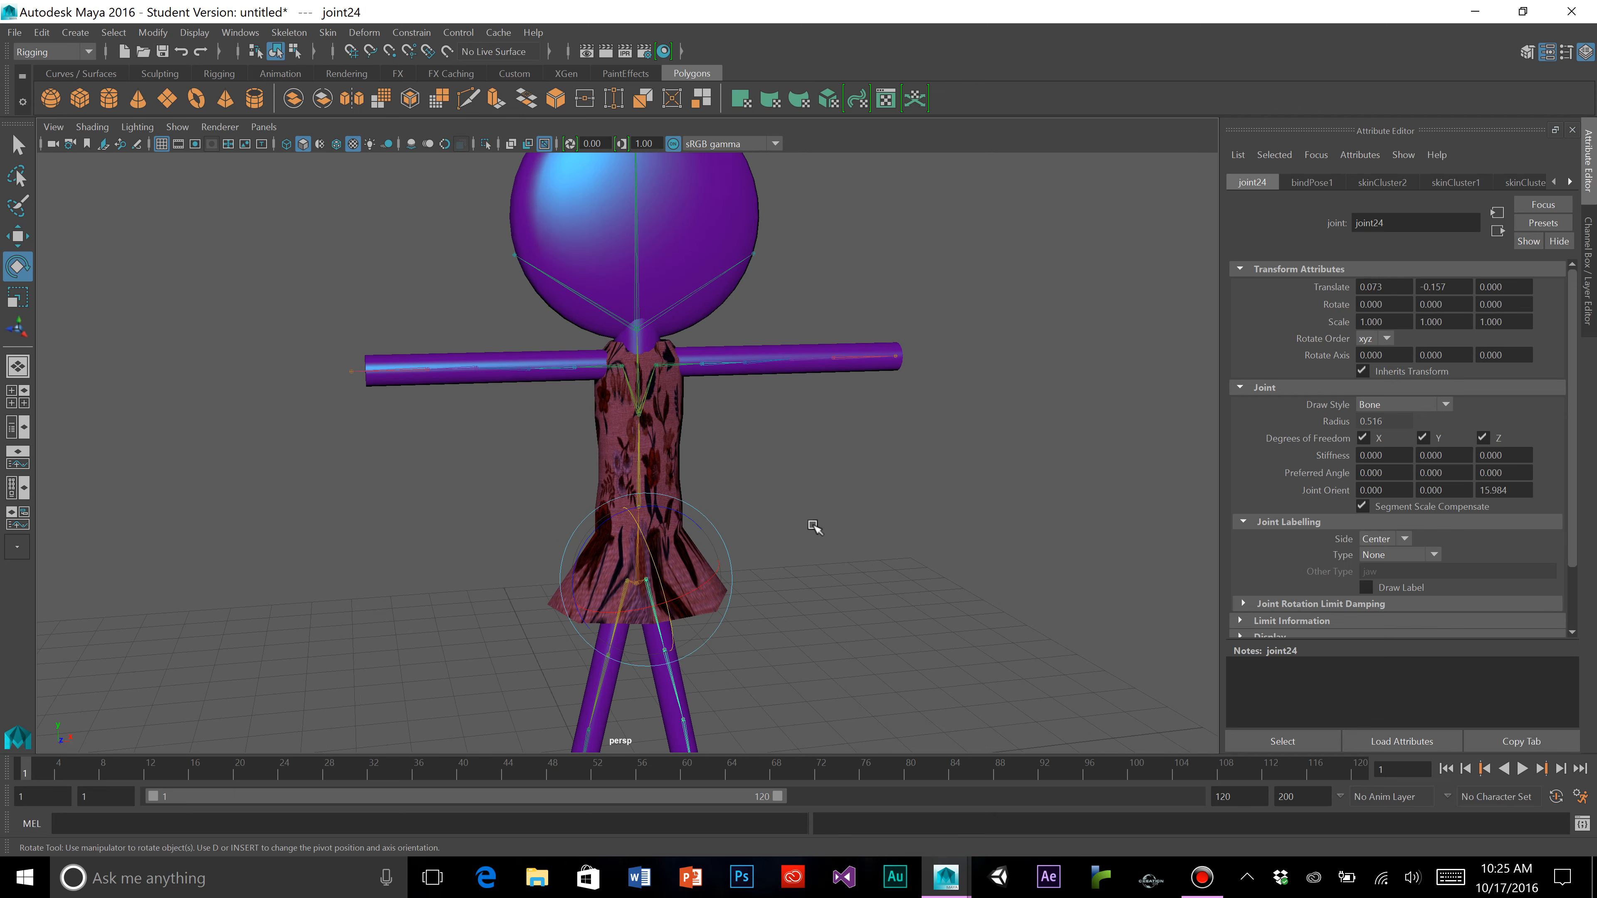
# Undo the skin bind of the dress mesh, back to the selected mesh and root joint
pyautogui.hotkey('ctrl', 'z')
pyautogui.hotkey('ctrl', 'z')
pyautogui.hotkey('ctrl', 'z')
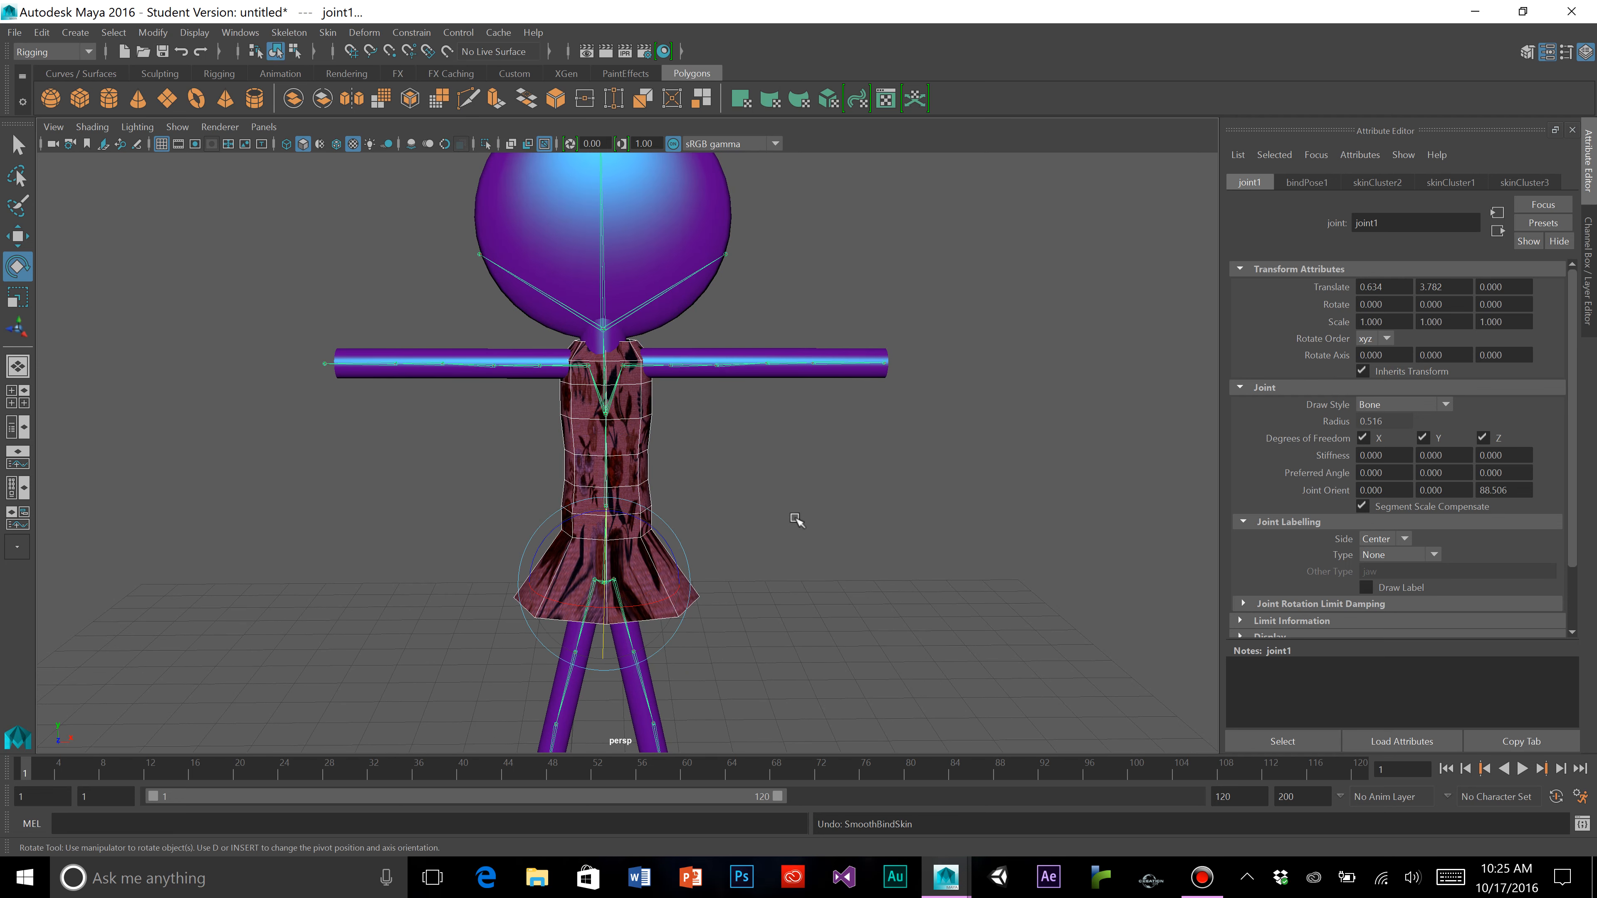
# Select the dress mesh, add the purple body mesh to the selection, and apply a Wrap deformer so the dress follows the body
pyautogui.hotkey('ctrl', 'z')
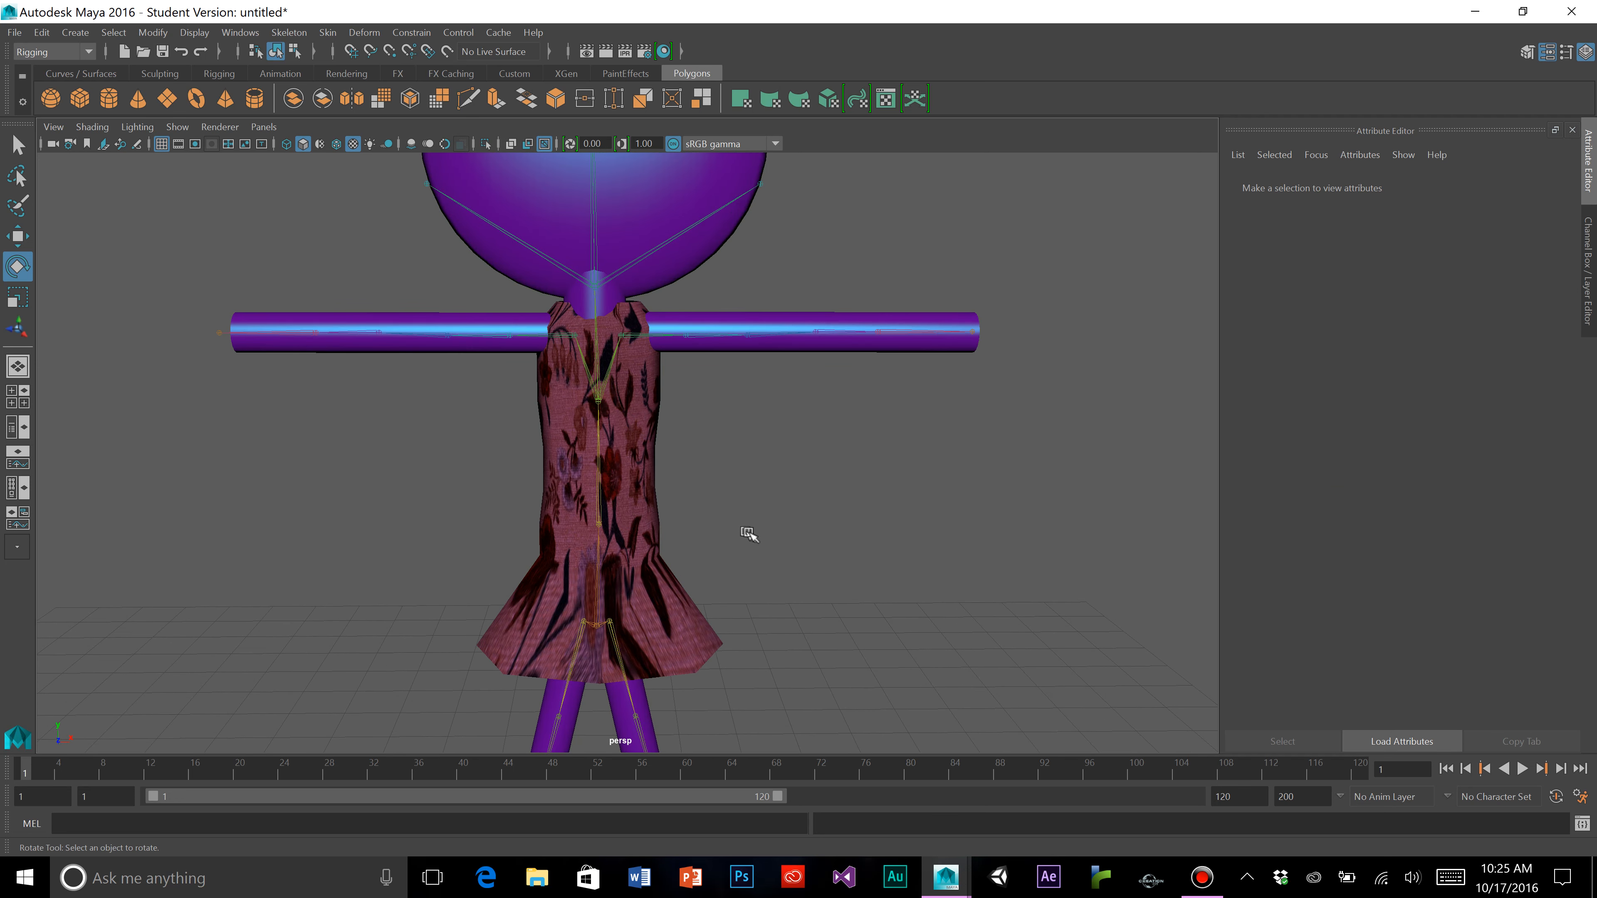
pyautogui.click(647, 481)
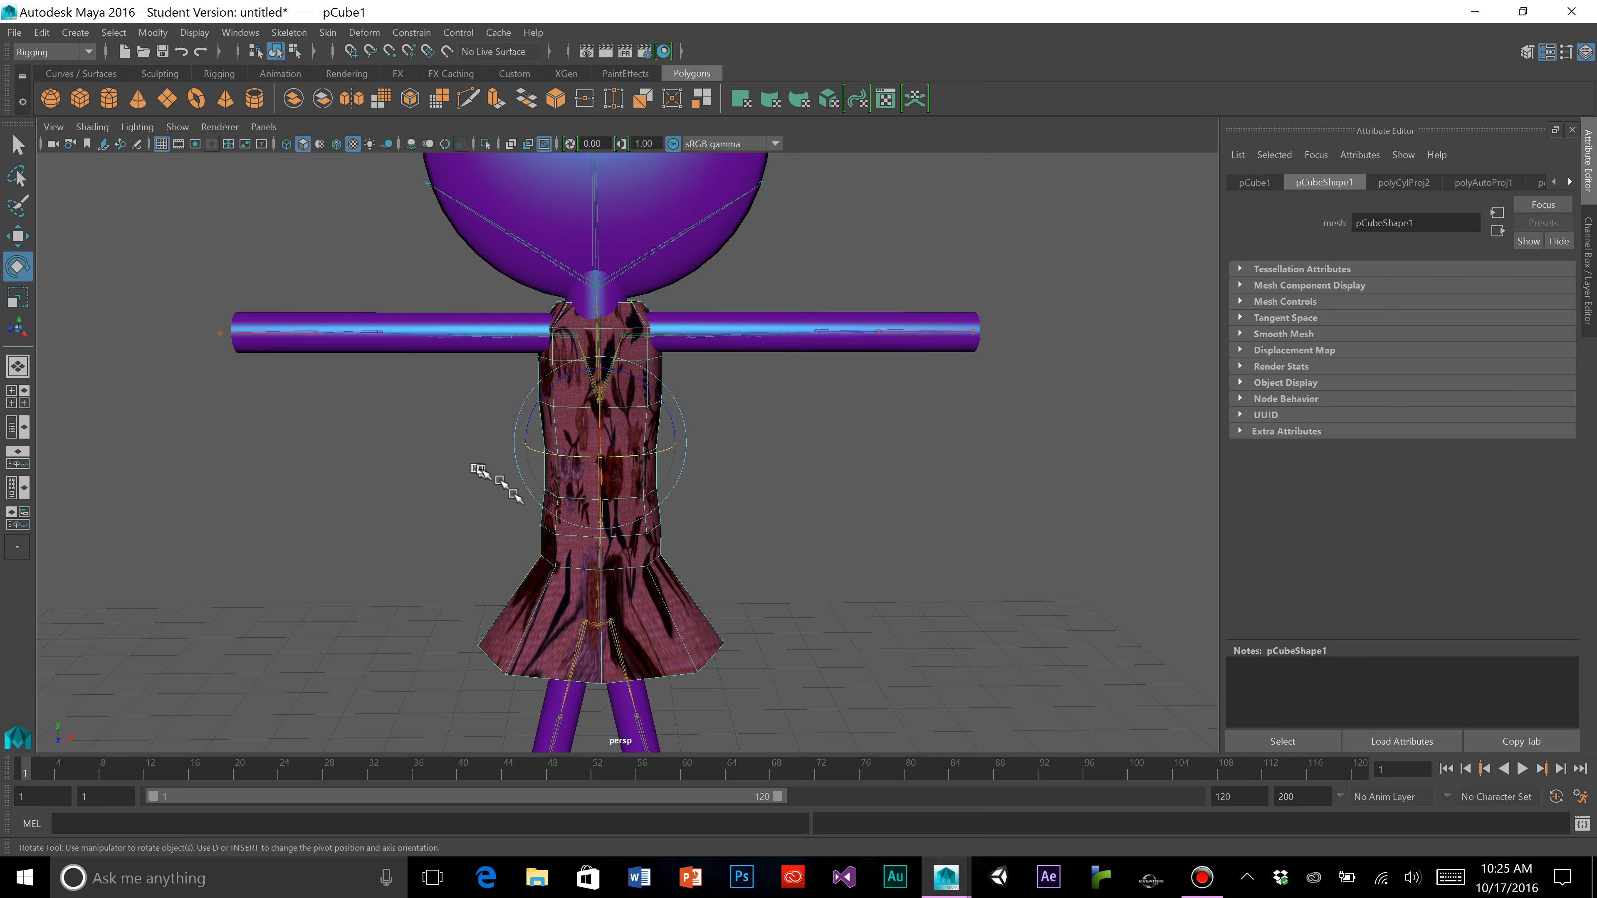
pyautogui.keyDown('alt'); pyautogui.moveTo(724, 569); pyautogui.dragTo(717, 528); pyautogui.keyUp('alt')
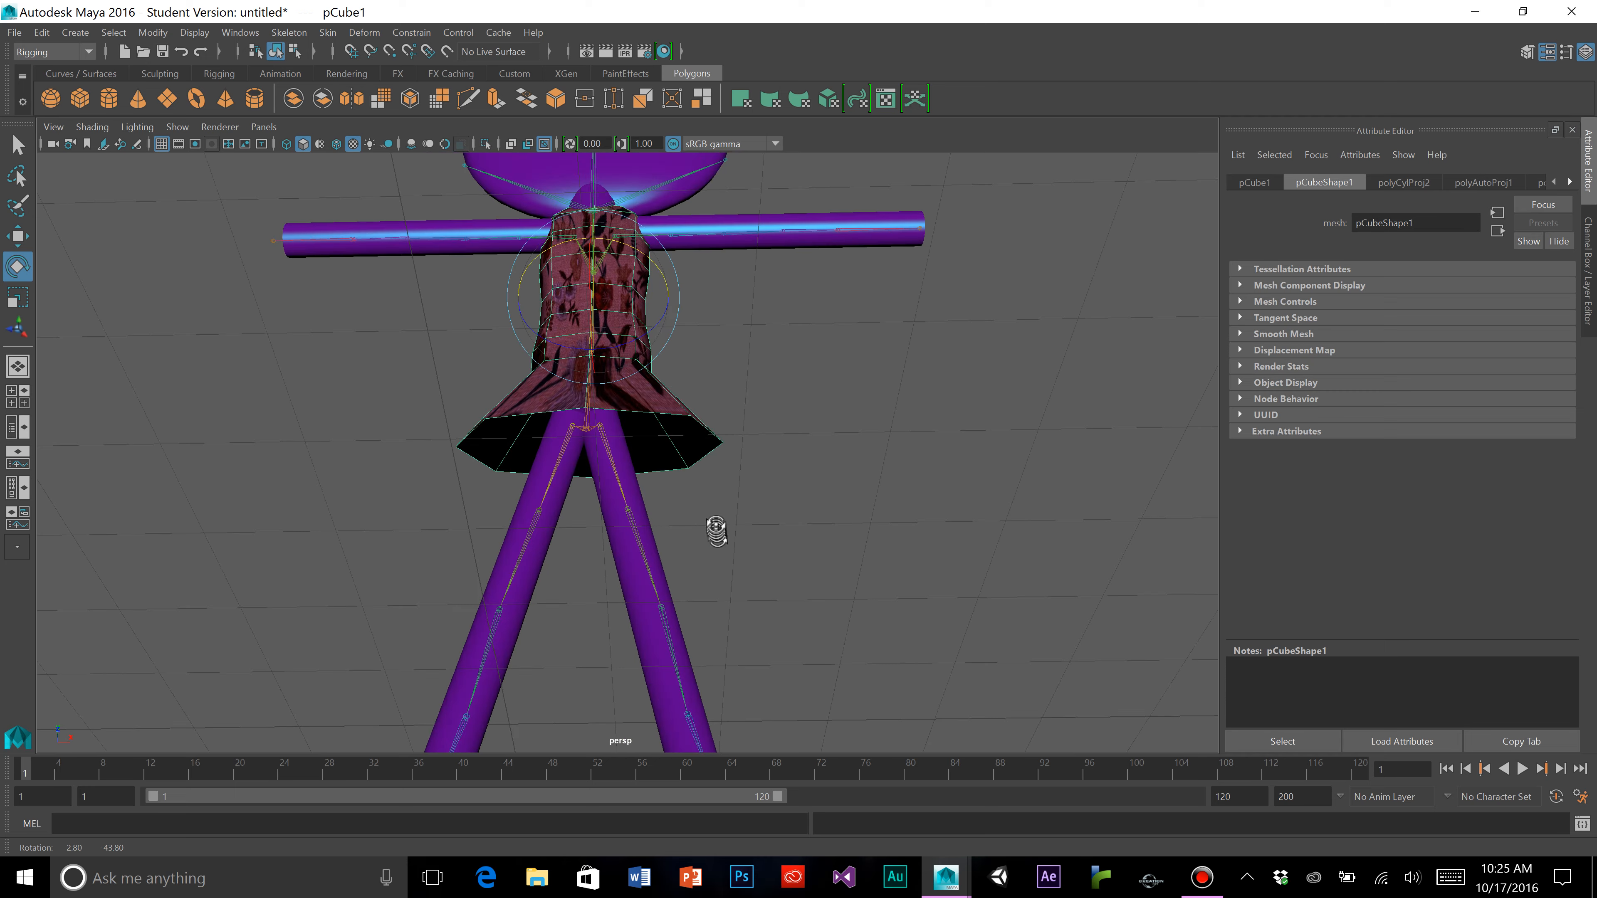
pyautogui.click(18, 144)
pyautogui.scroll(5, 588, 499)
pyautogui.keyDown('shift'); pyautogui.click(492, 318); pyautogui.keyUp('shift')
pyautogui.scroll(-5, 873, 315)
pyautogui.keyDown('alt'); pyautogui.moveTo(860, 318); pyautogui.dragTo(861, 359); pyautogui.keyUp('alt')
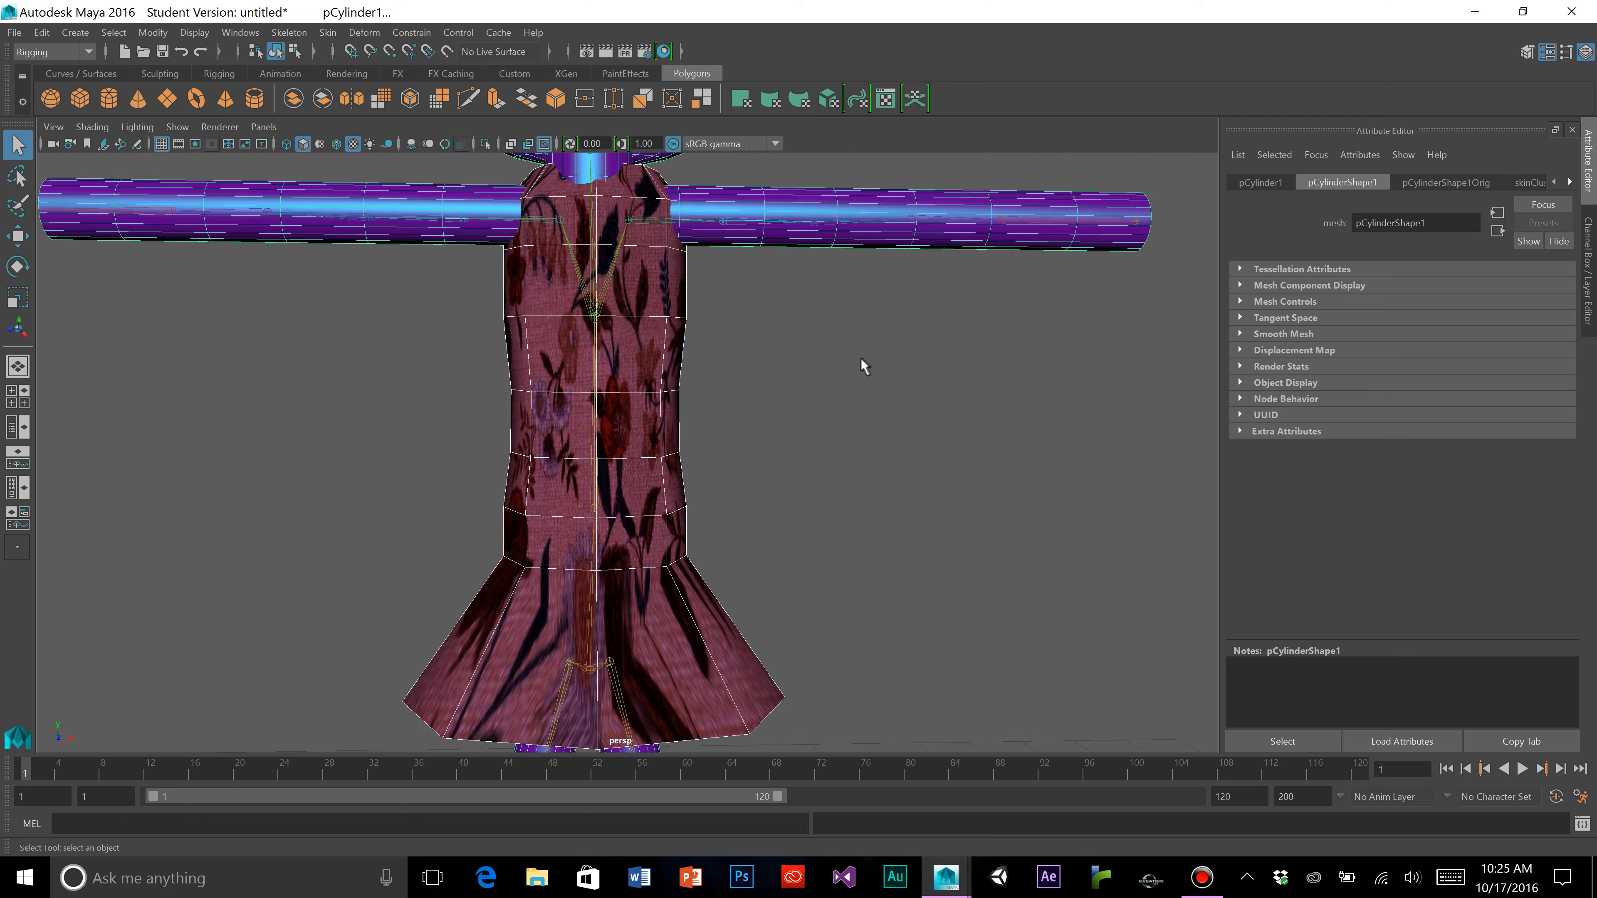
pyautogui.scroll(-6, 861, 359)
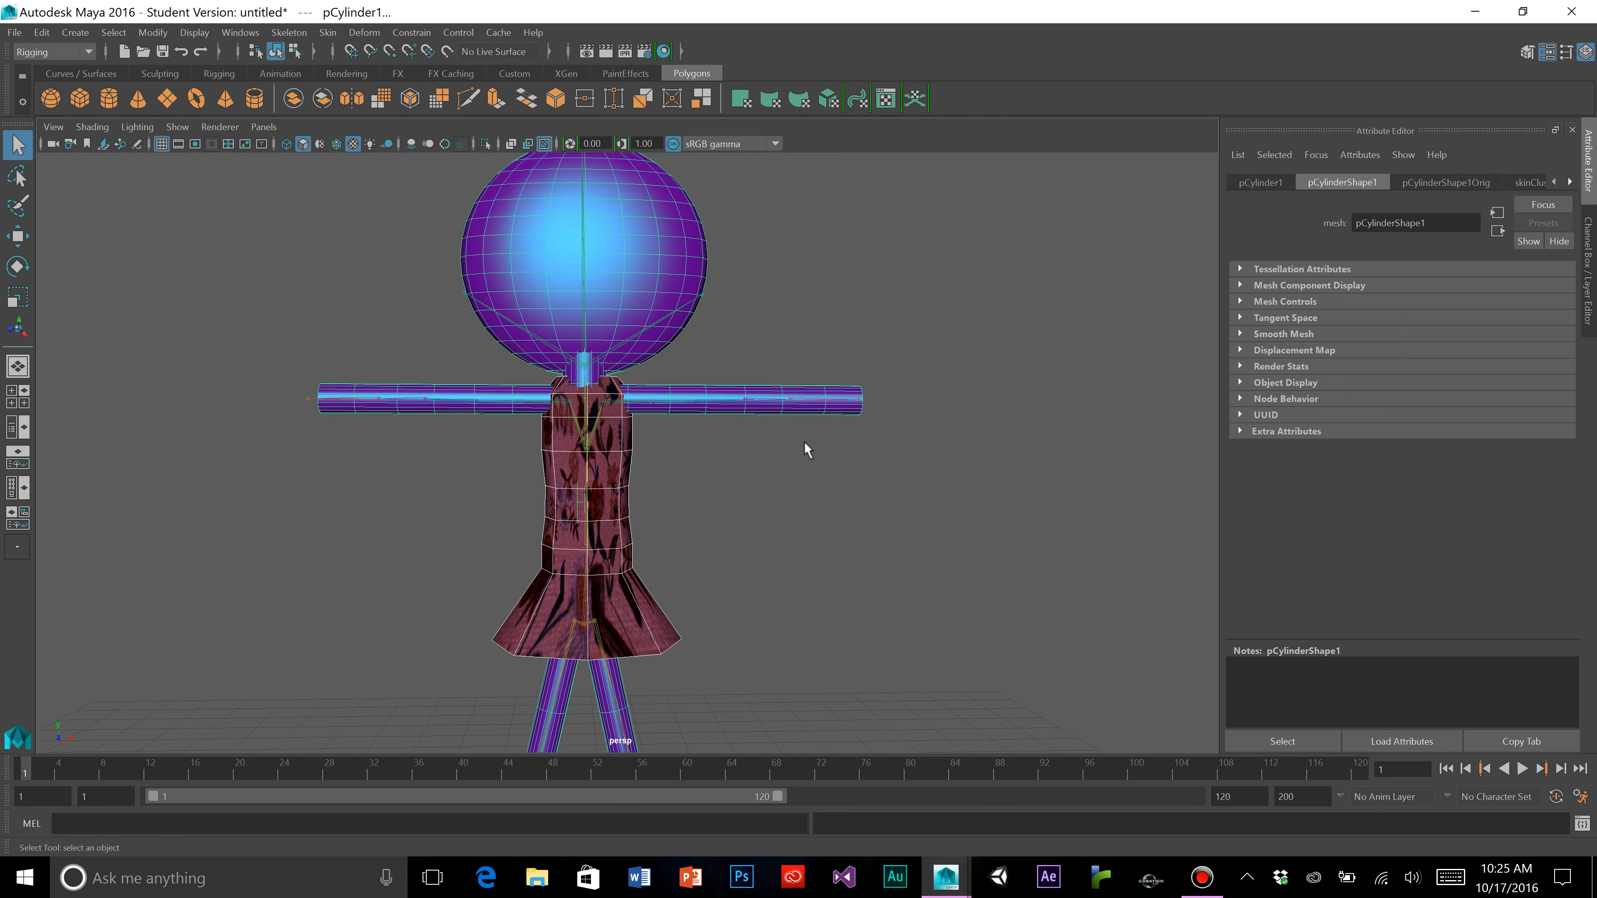
pyautogui.scroll(-1, 804, 442)
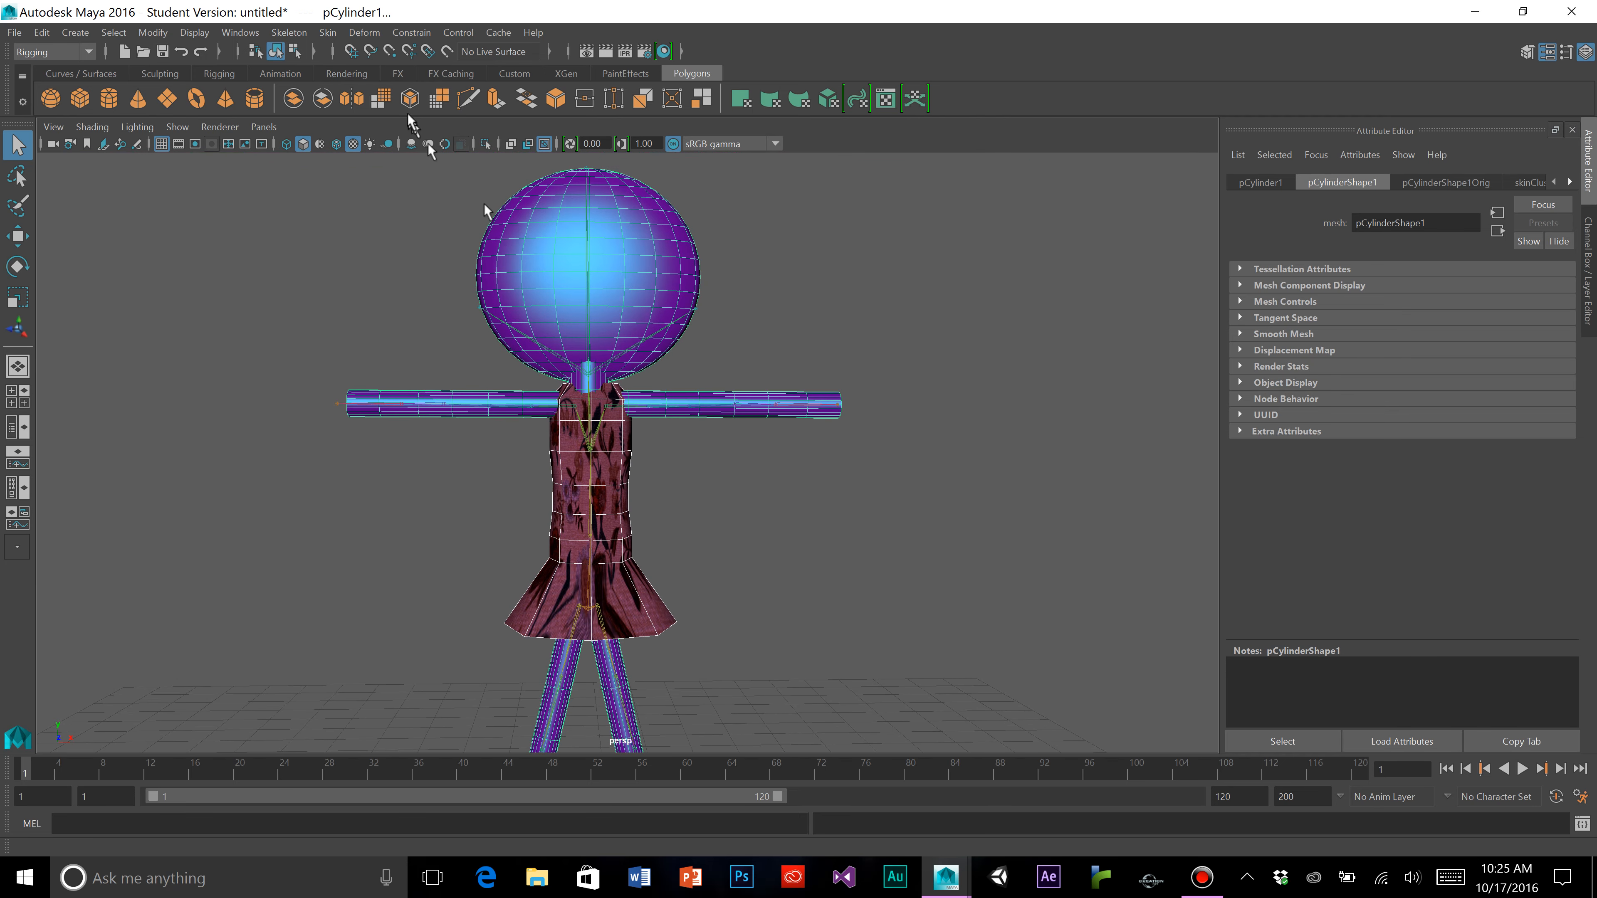
pyautogui.click(365, 32)
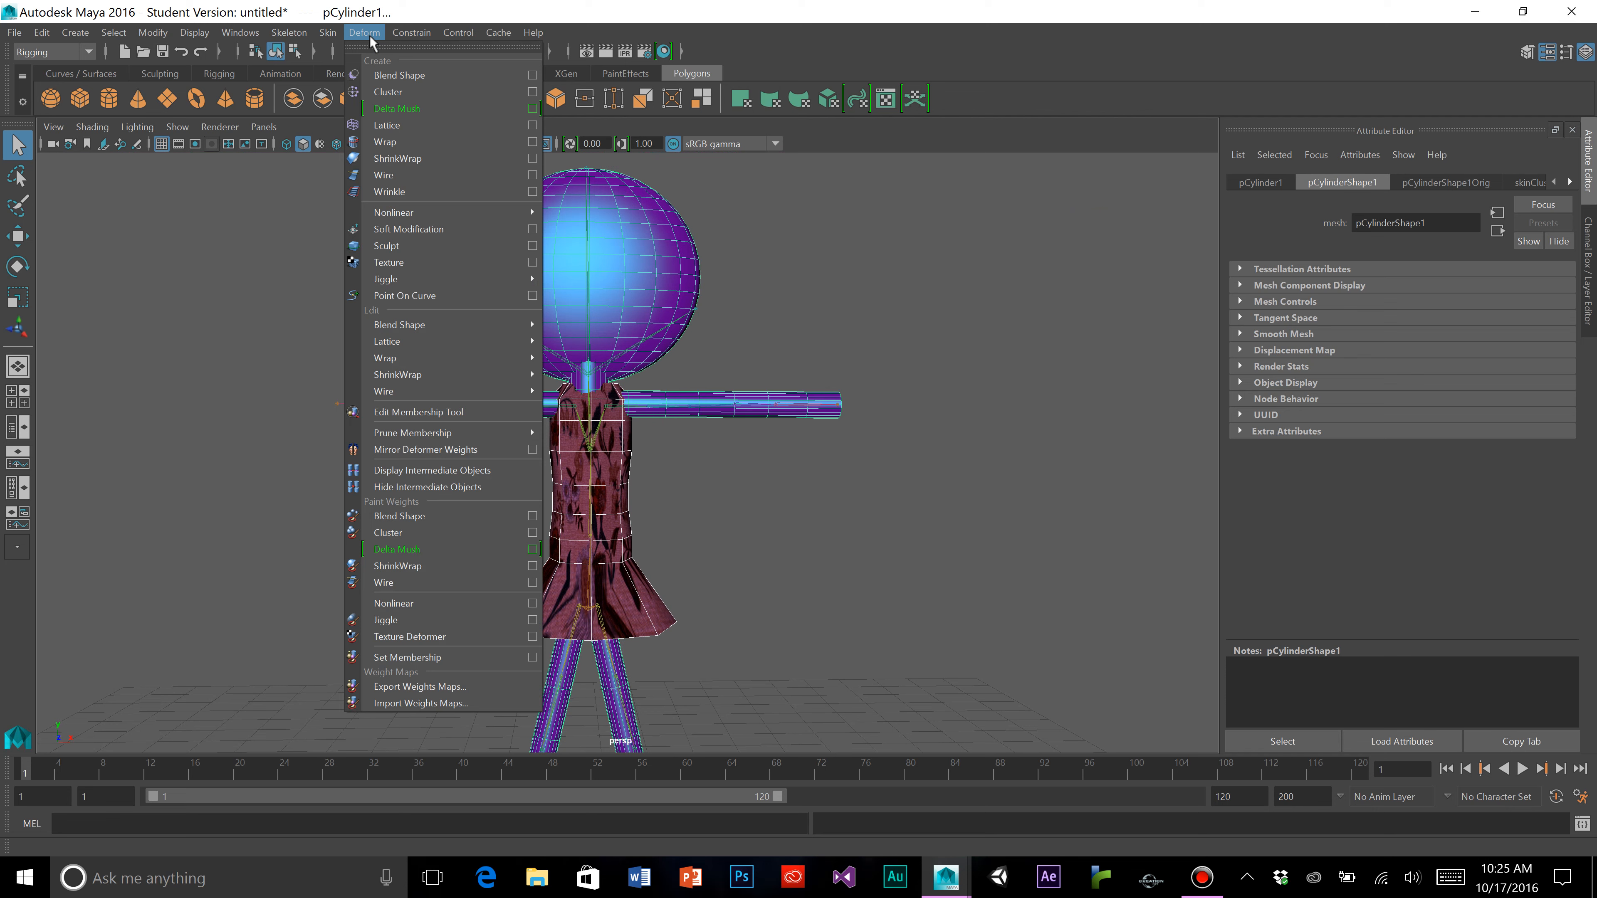
pyautogui.click(423, 143)
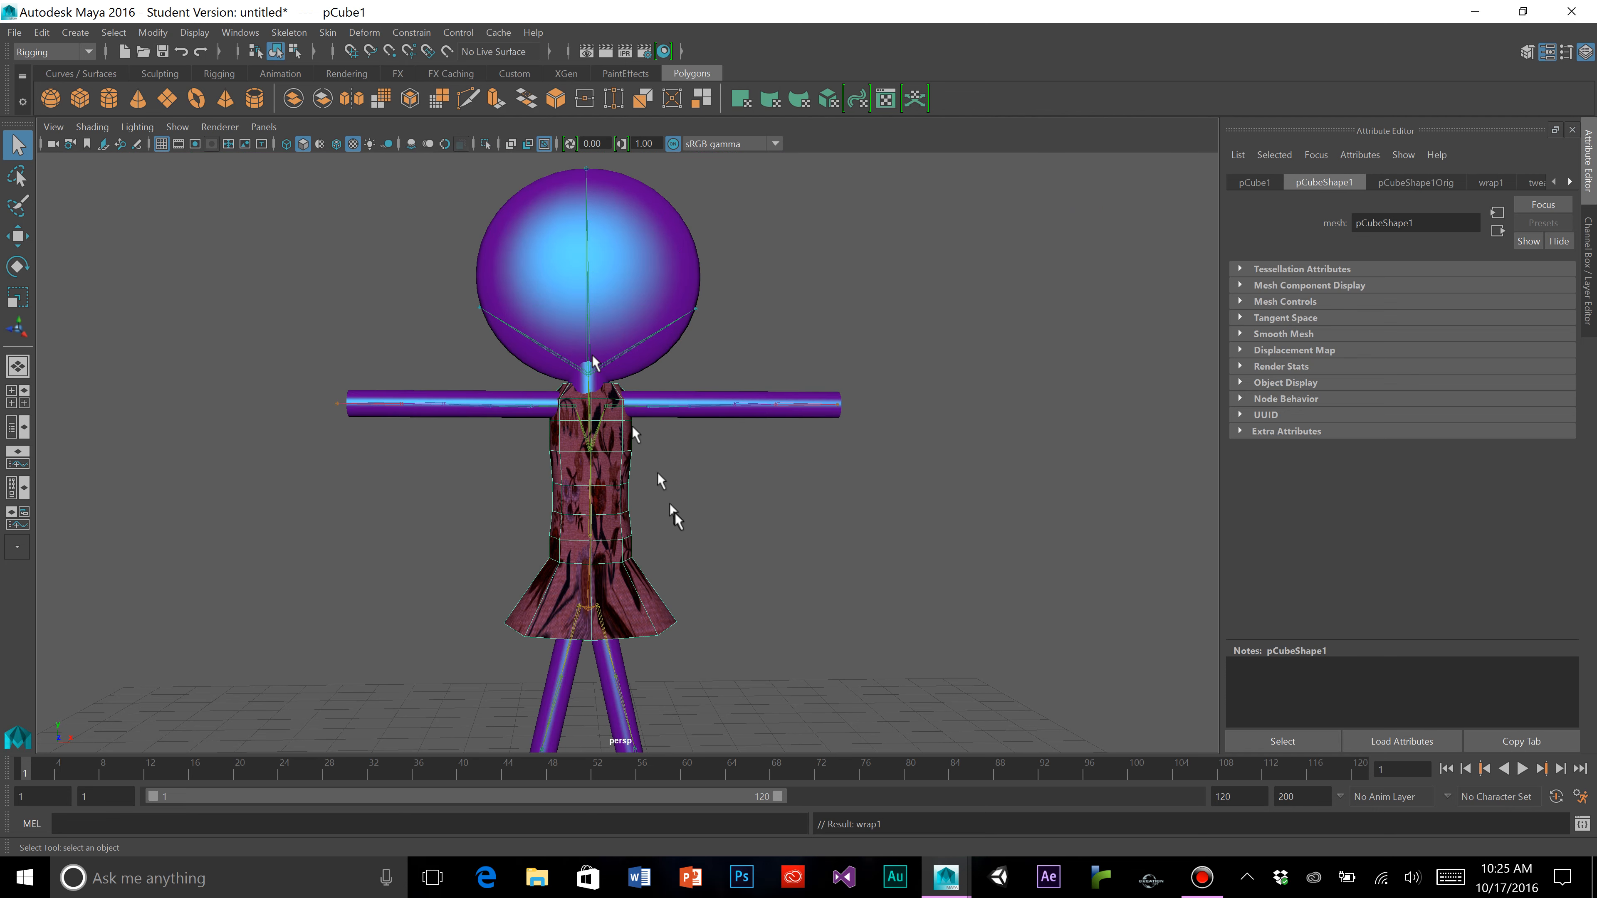
# Rotate the lower spine joint around Z to test how the wrapped dress bends with the torso, and undo the rotation
pyautogui.scroll(2, 660, 518)
pyautogui.click(577, 517)
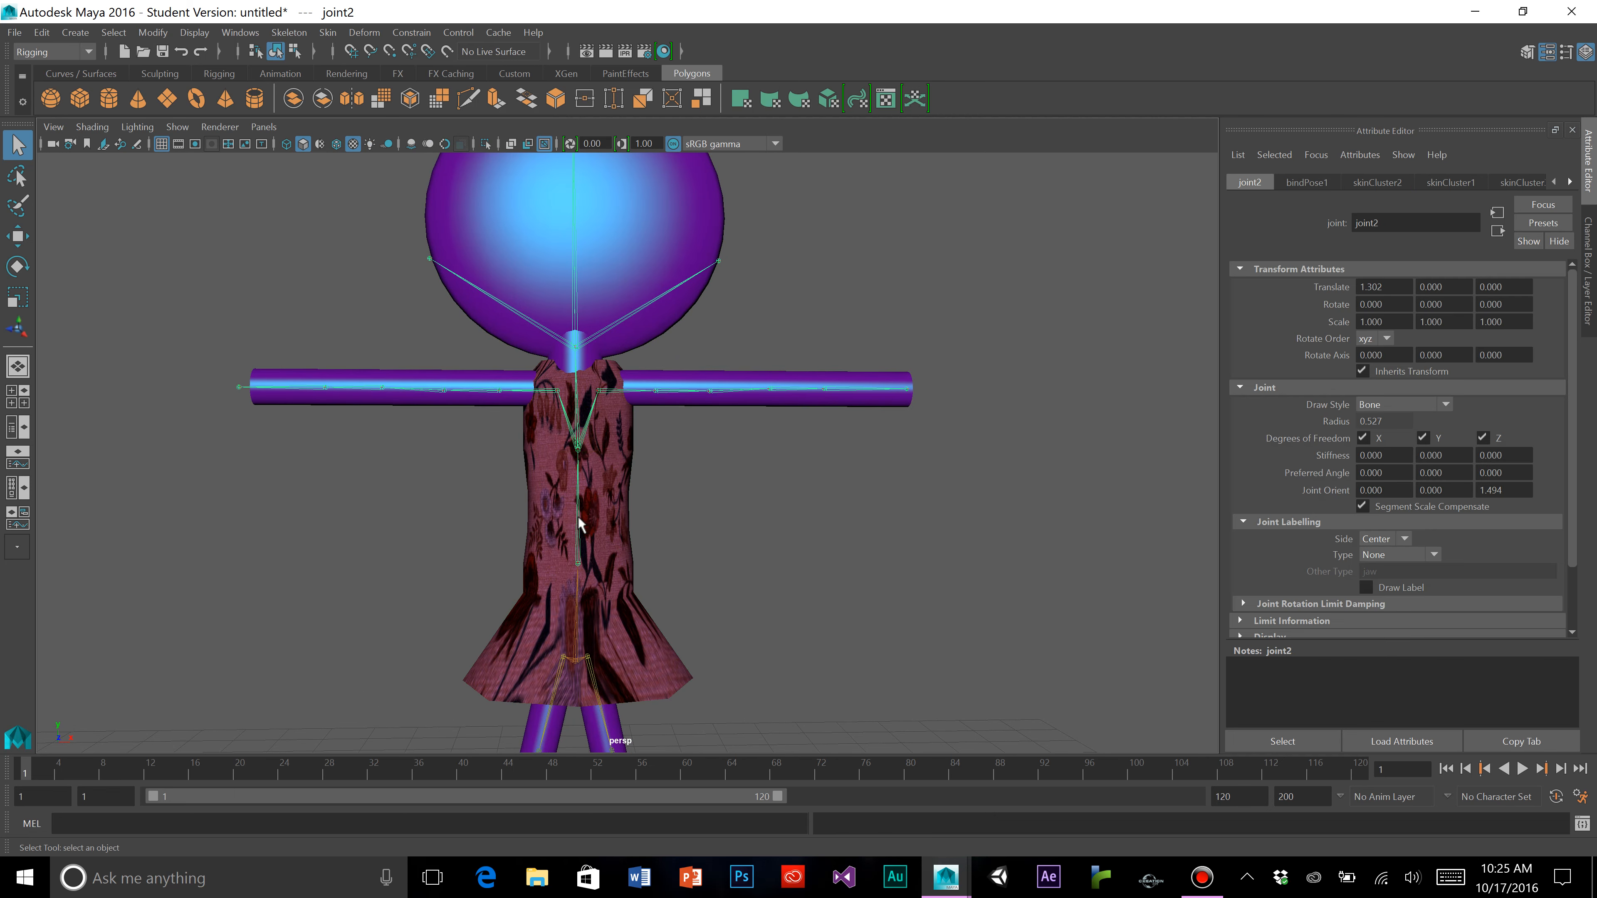
pyautogui.press('e')
pyautogui.moveTo(601, 499)
pyautogui.mouseDown()
pyautogui.moveTo(615, 507)
pyautogui.moveTo(599, 495)
pyautogui.mouseUp()
pyautogui.hotkey('ctrl', 'z')
pyautogui.hotkey('ctrl', 'z')
pyautogui.hotkey('ctrl', 'z')
pyautogui.hotkey('ctrl', 'z')
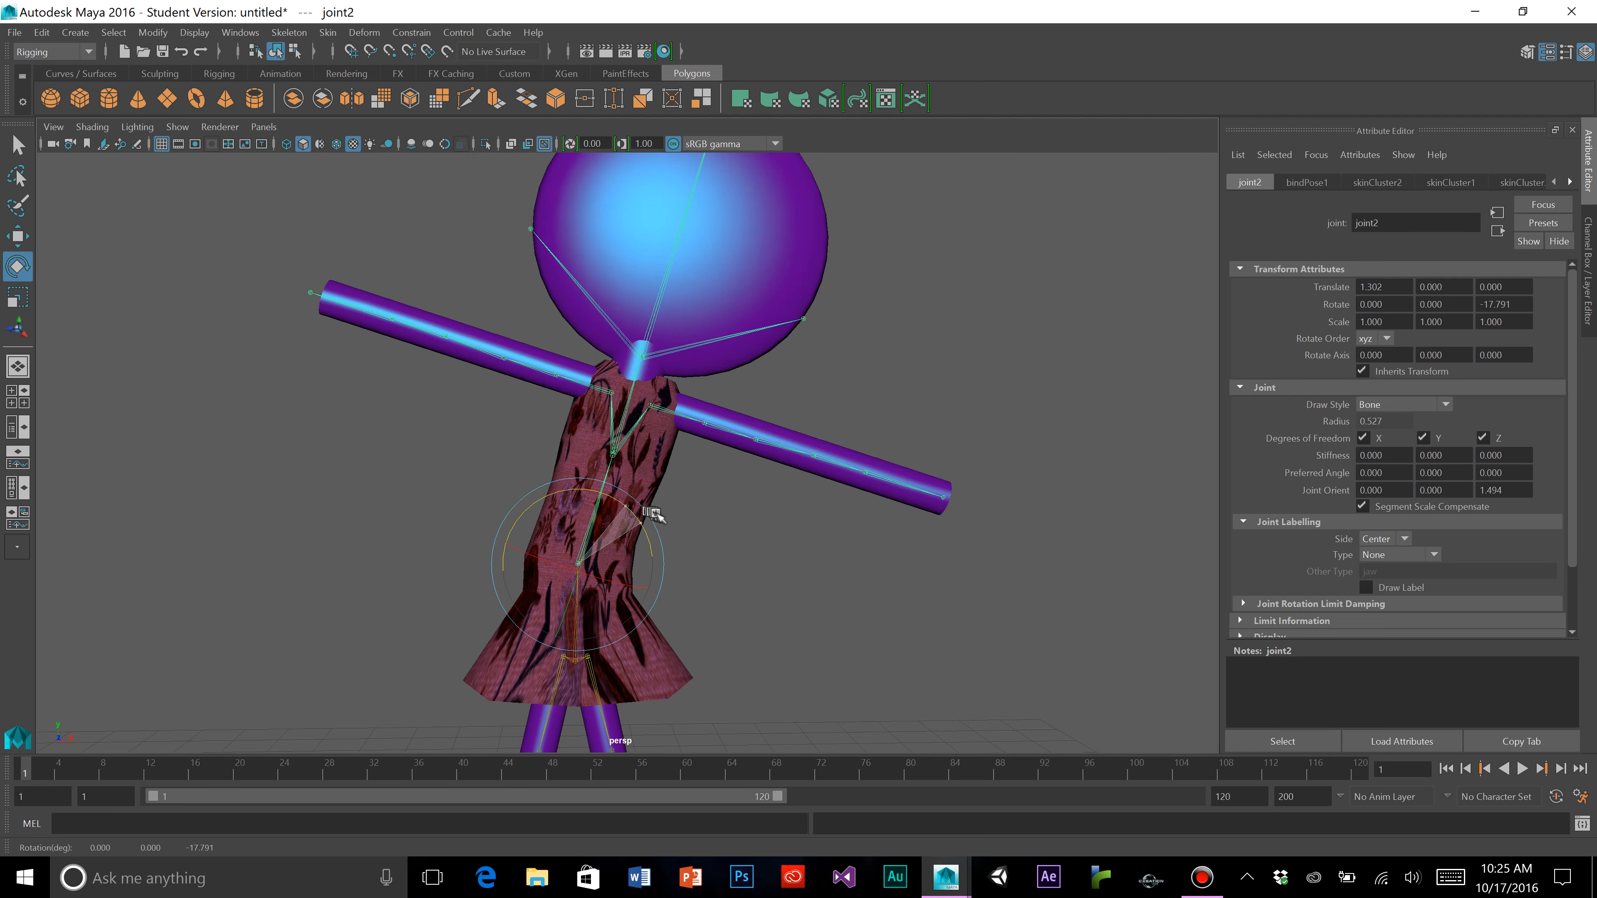
# Rotate the chest joint about 10 degrees around Z and again from an angled view to test the wrapped dress, undoing each rotation
pyautogui.click(586, 448)
pyautogui.moveTo(607, 376)
pyautogui.mouseDown()
pyautogui.moveTo(556, 389)
pyautogui.moveTo(629, 390)
pyautogui.moveTo(587, 393)
pyautogui.mouseUp()
pyautogui.hotkey('ctrl', 'z')
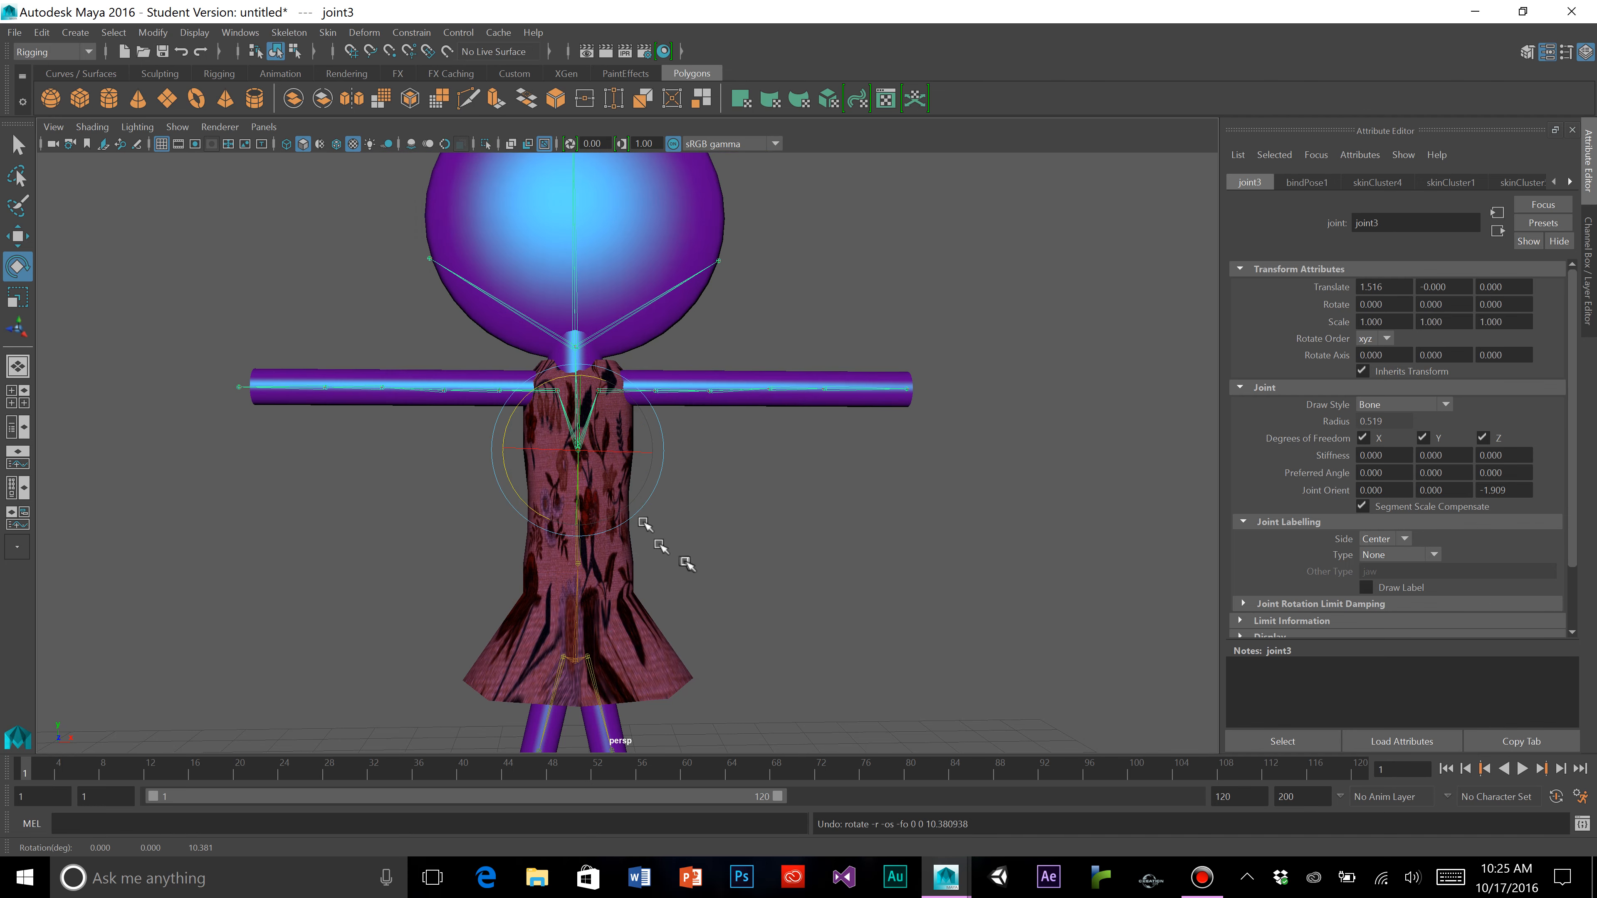
pyautogui.keyDown('alt'); pyautogui.moveTo(676, 549); pyautogui.dragTo(718, 558); pyautogui.keyUp('alt')
pyautogui.moveTo(681, 487)
pyautogui.mouseDown()
pyautogui.moveTo(664, 529)
pyautogui.moveTo(673, 460)
pyautogui.mouseUp()
pyautogui.hotkey('ctrl', 'z')
# Rotate one hip joint to test how the wrapped skirt follows the leg, and undo the rotation
pyautogui.scroll(-3, 793, 595)
pyautogui.keyDown('alt'); pyautogui.moveTo(804, 571); pyautogui.dragTo(665, 484, button='middle'); pyautogui.keyUp('alt')
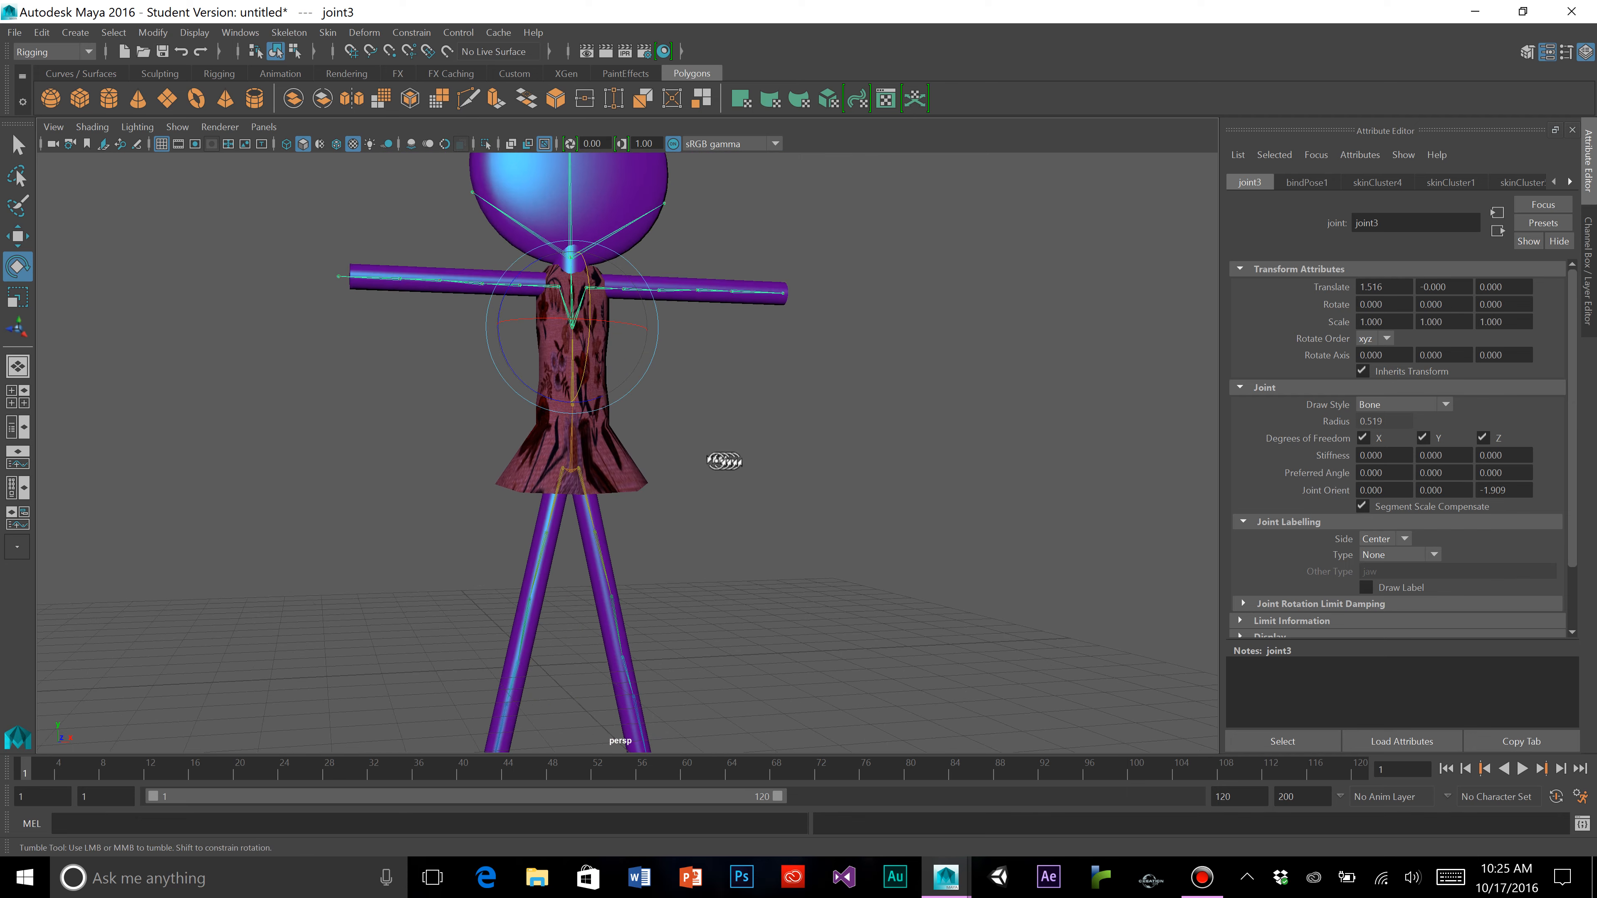
pyautogui.click(576, 496)
pyautogui.keyDown('alt'); pyautogui.moveTo(578, 498); pyautogui.dragTo(625, 427); pyautogui.keyUp('alt')
pyautogui.hotkey('ctrl', 'z')
pyautogui.keyDown('alt'); pyautogui.moveTo(777, 449); pyautogui.dragTo(758, 455); pyautogui.keyUp('alt')
pyautogui.keyDown('alt'); pyautogui.moveTo(757, 432); pyautogui.dragTo(755, 476, button='middle'); pyautogui.keyUp('alt')
pyautogui.moveTo(753, 467)
pyautogui.keyDown('alt'); pyautogui.mouseDown()
pyautogui.moveTo(731, 456)
pyautogui.moveTo(745, 453)
pyautogui.mouseUp(); pyautogui.keyUp('alt')
pyautogui.scroll(-4, 735, 457)
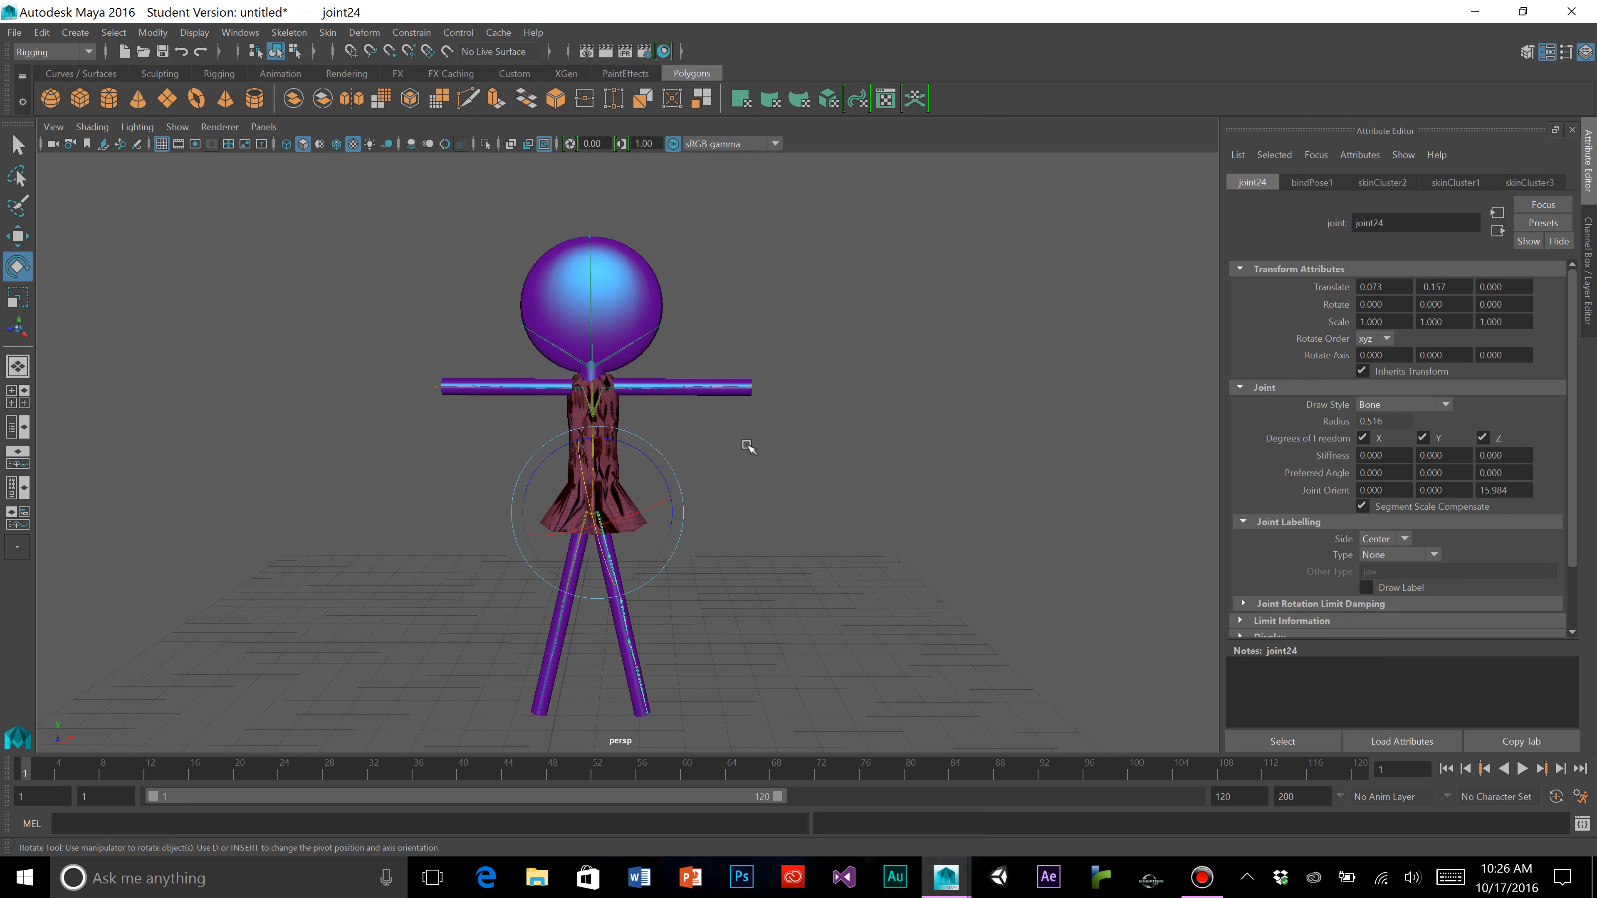
pyautogui.scroll(3, 765, 483)
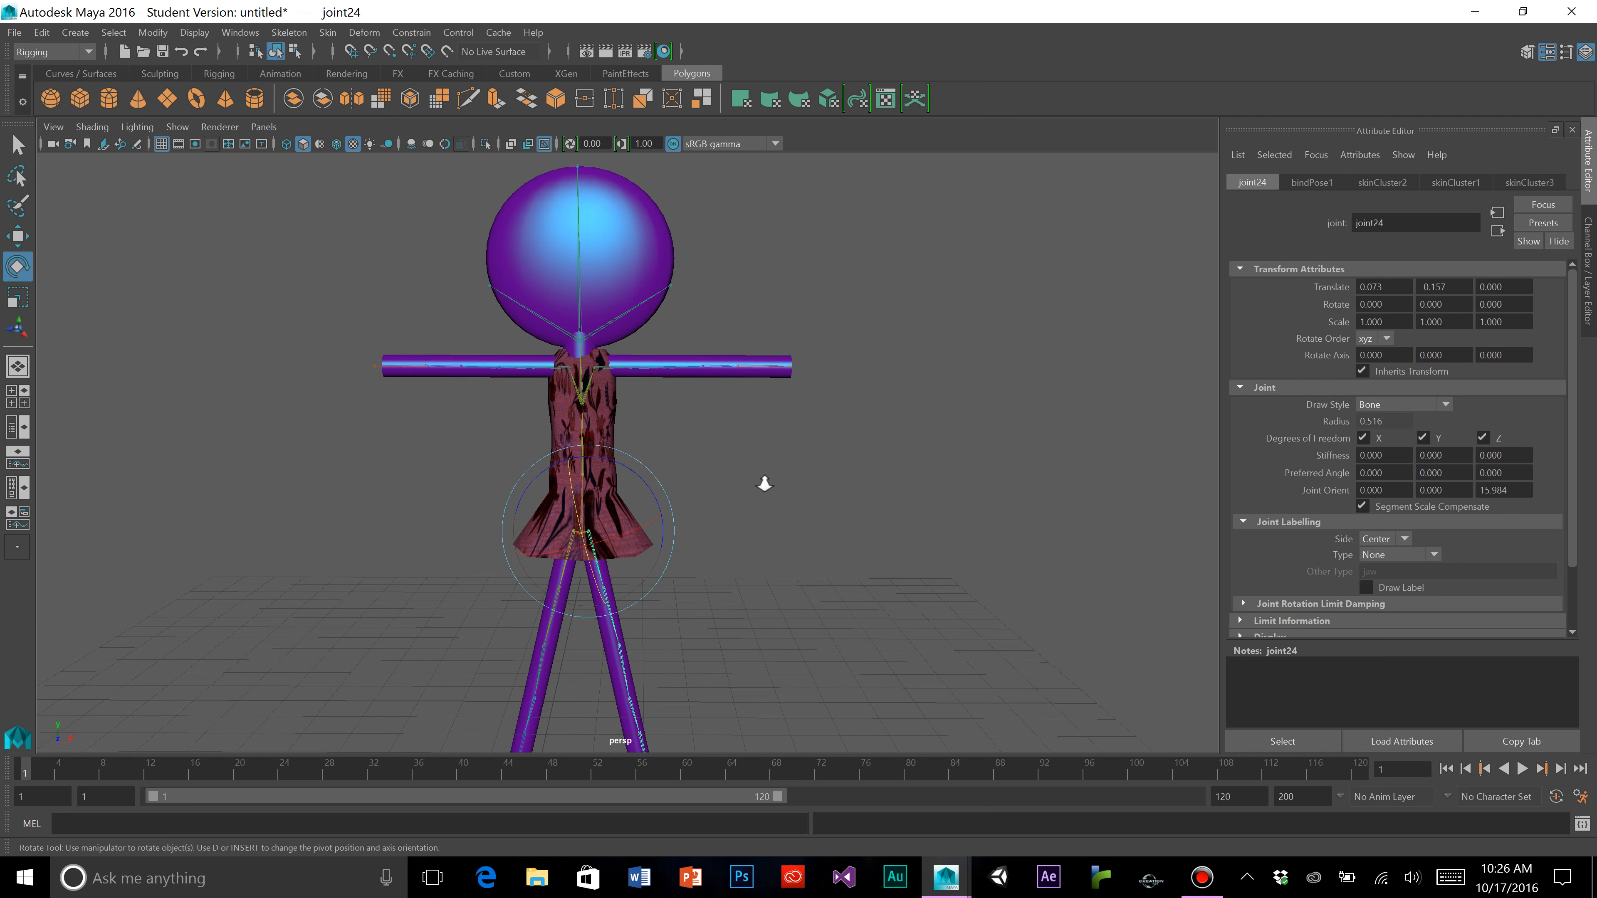
pyautogui.keyDown('alt'); pyautogui.moveTo(748, 463); pyautogui.dragTo(765, 499); pyautogui.keyUp('alt')
pyautogui.scroll(-4, 765, 498)
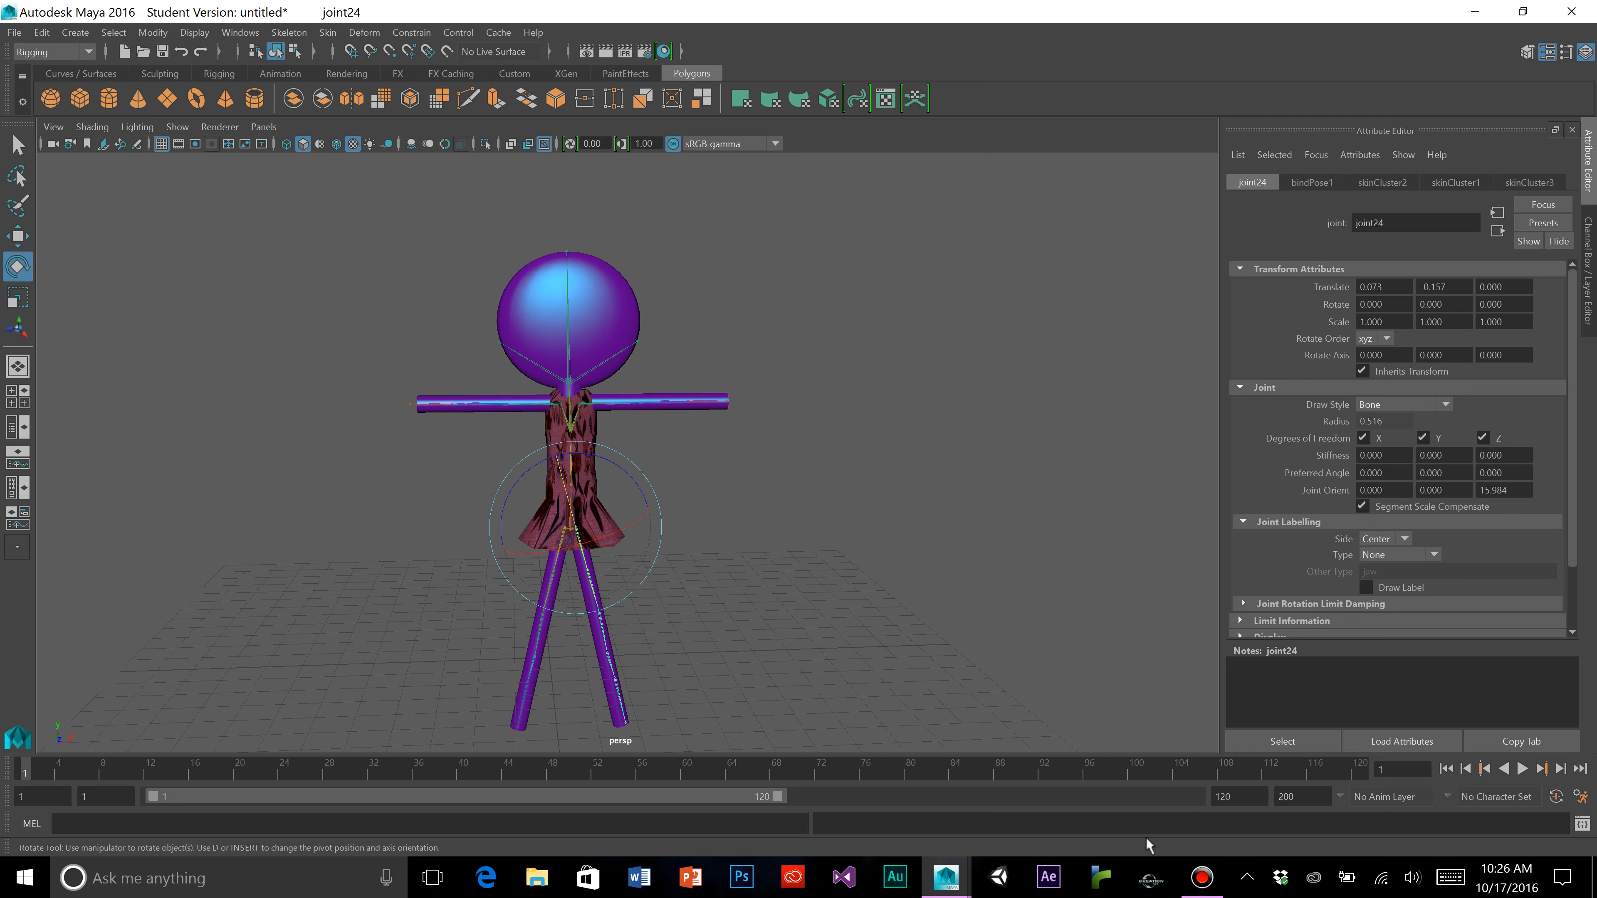
pyautogui.click(1200, 876)
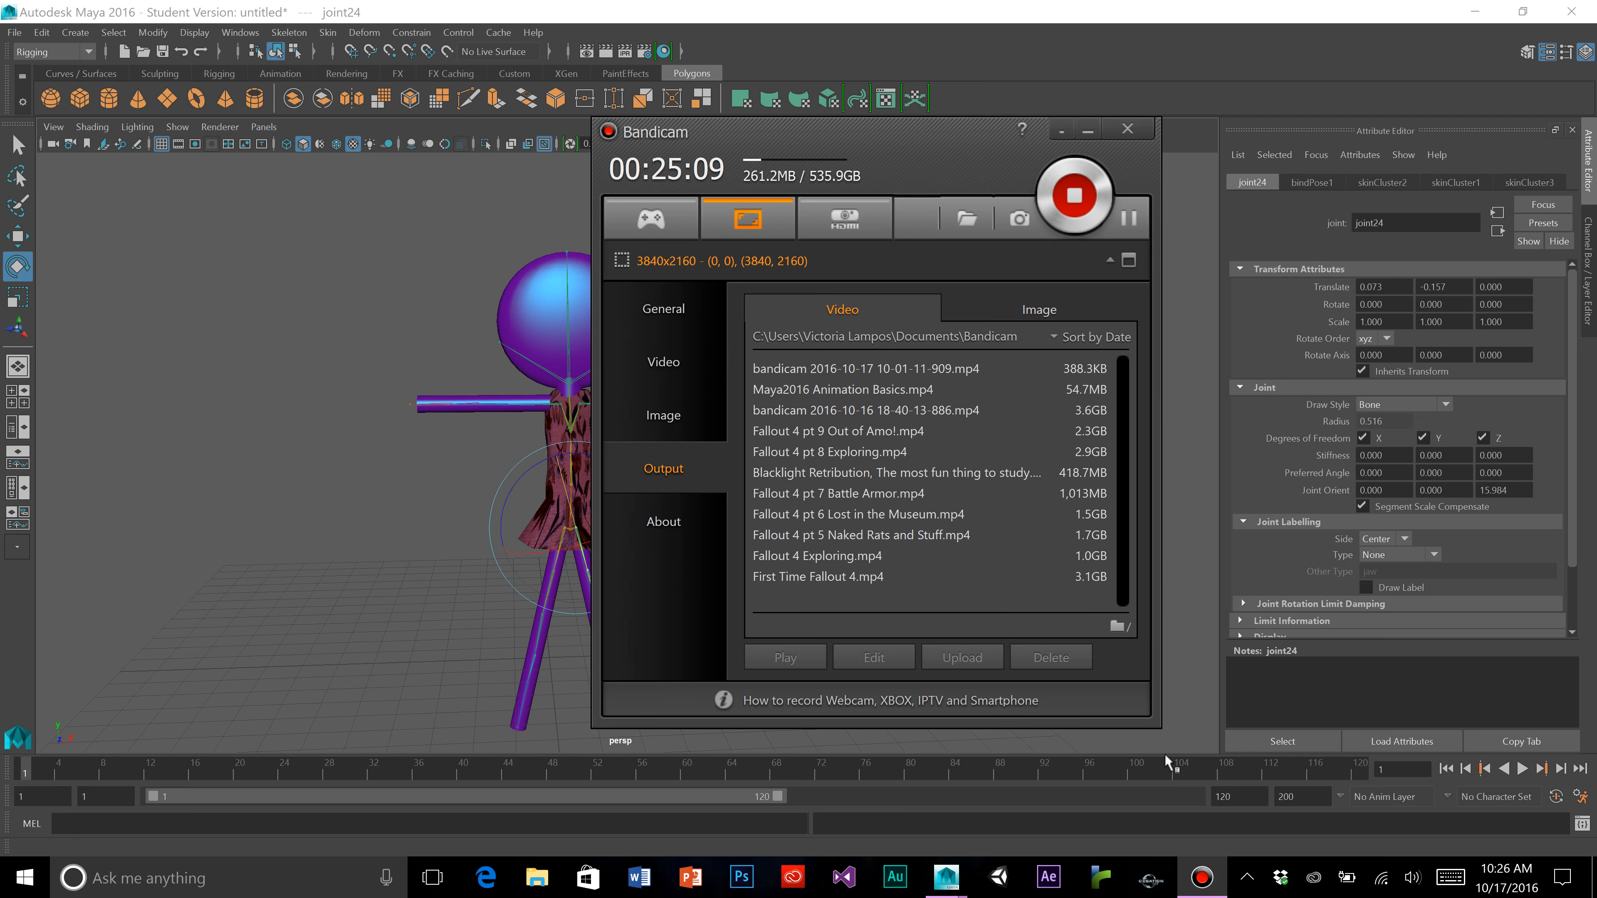